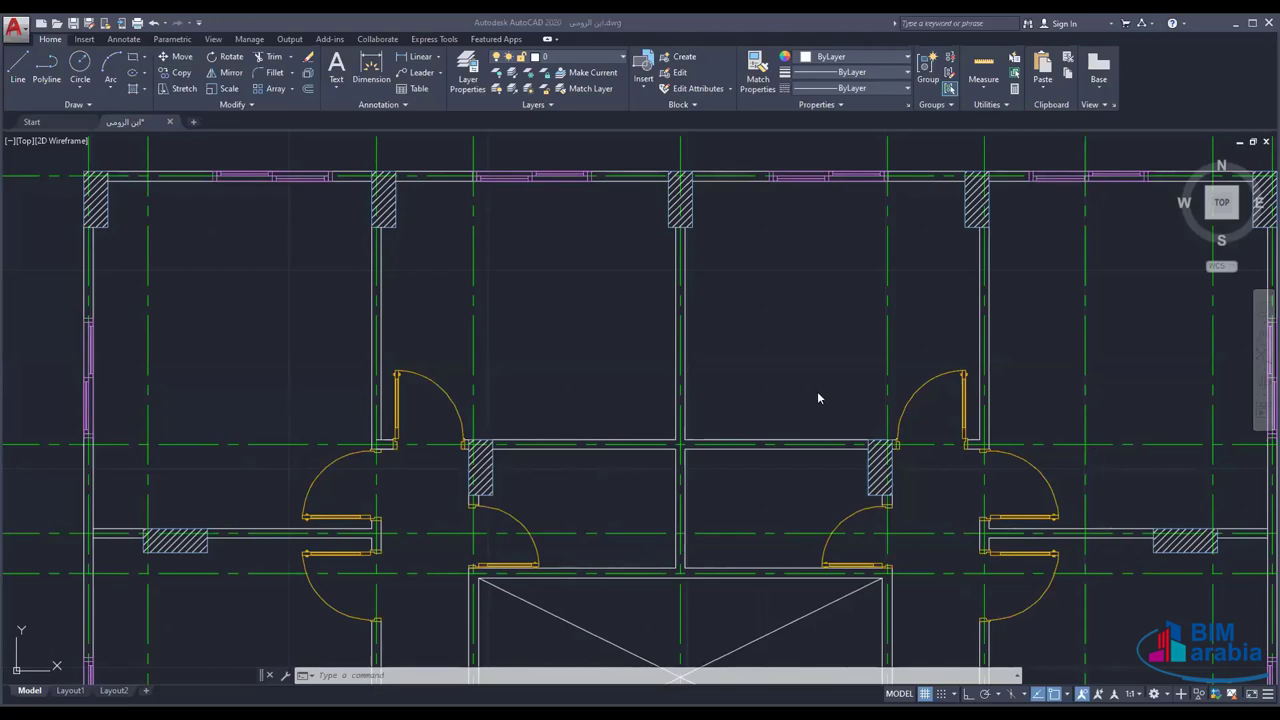
# - Zoom out until the coloured furnished floor-plan image appears beside the gridded wall plan
pyautogui.scroll(-2, 818, 393)
pyautogui.scroll(-2, 818, 393)
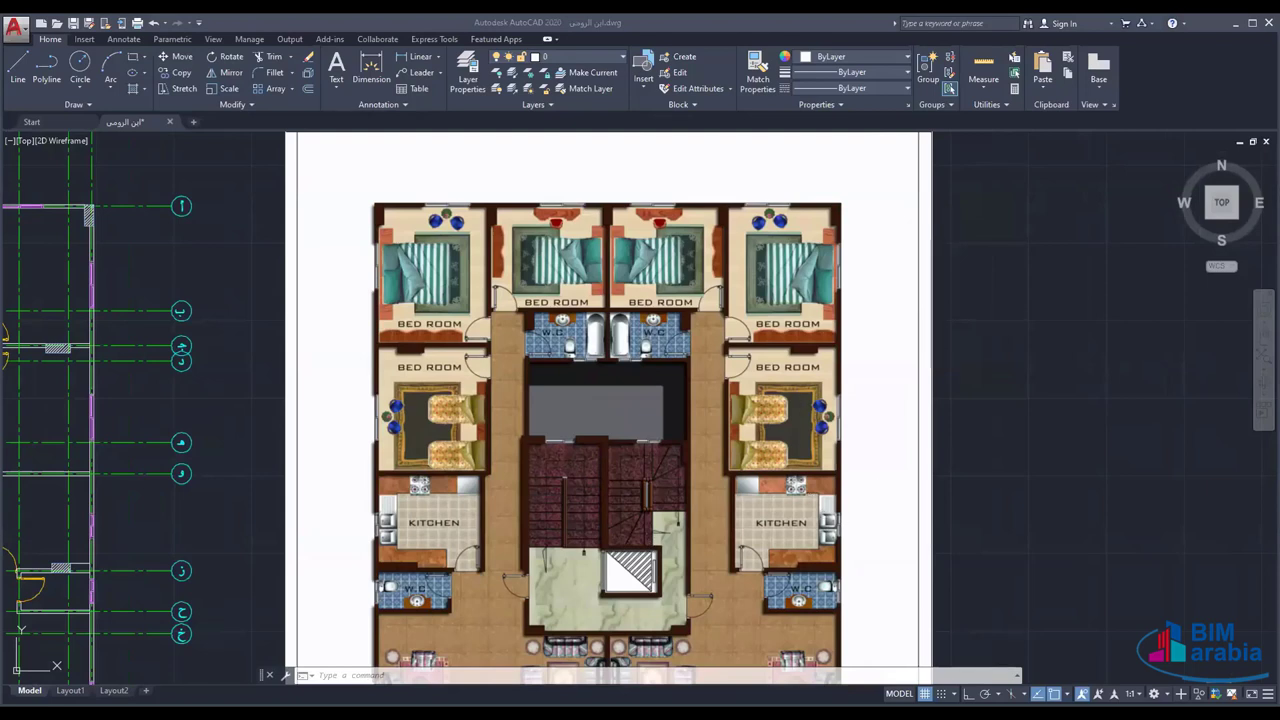
# - Pan up-left and zoom out to fit both the wireframe plan and the whole image sheet
pyautogui.moveTo(1024, 495)
pyautogui.mouseDown(button='middle')
pyautogui.moveTo(965, 414)
pyautogui.moveTo(951, 434)
pyautogui.mouseUp(button='middle')
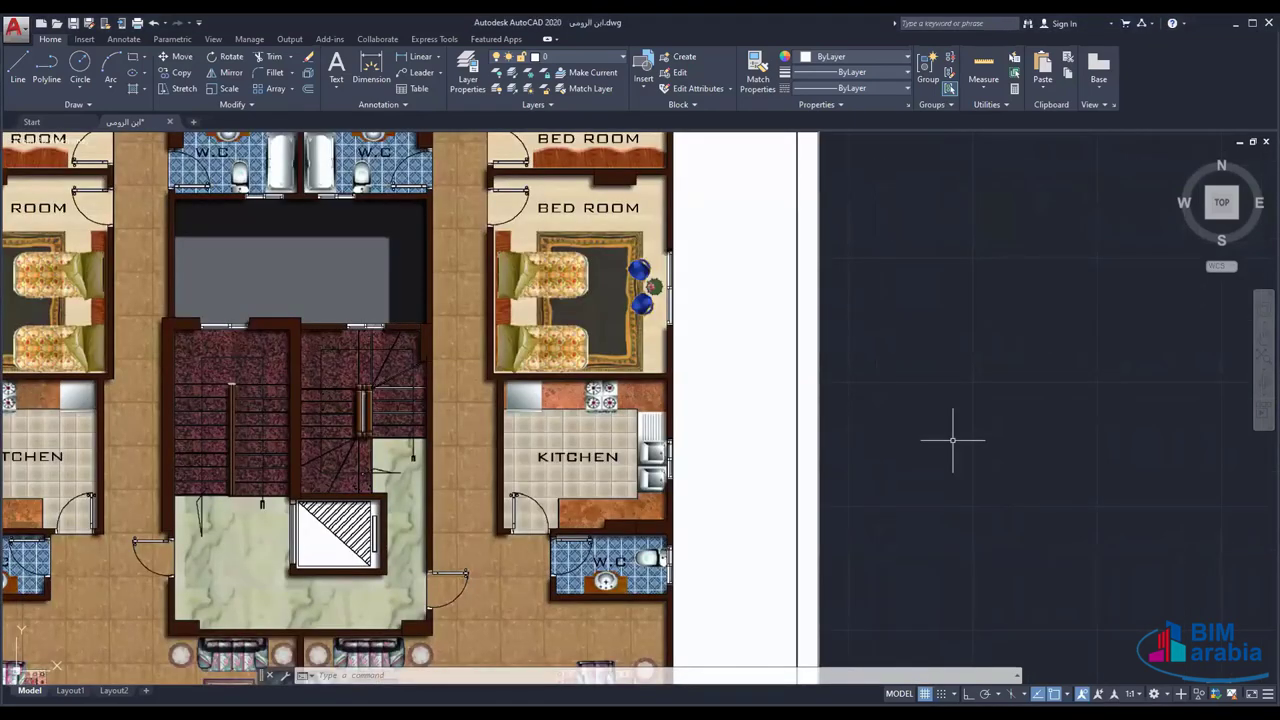
pyautogui.scroll(-3, 952, 440)
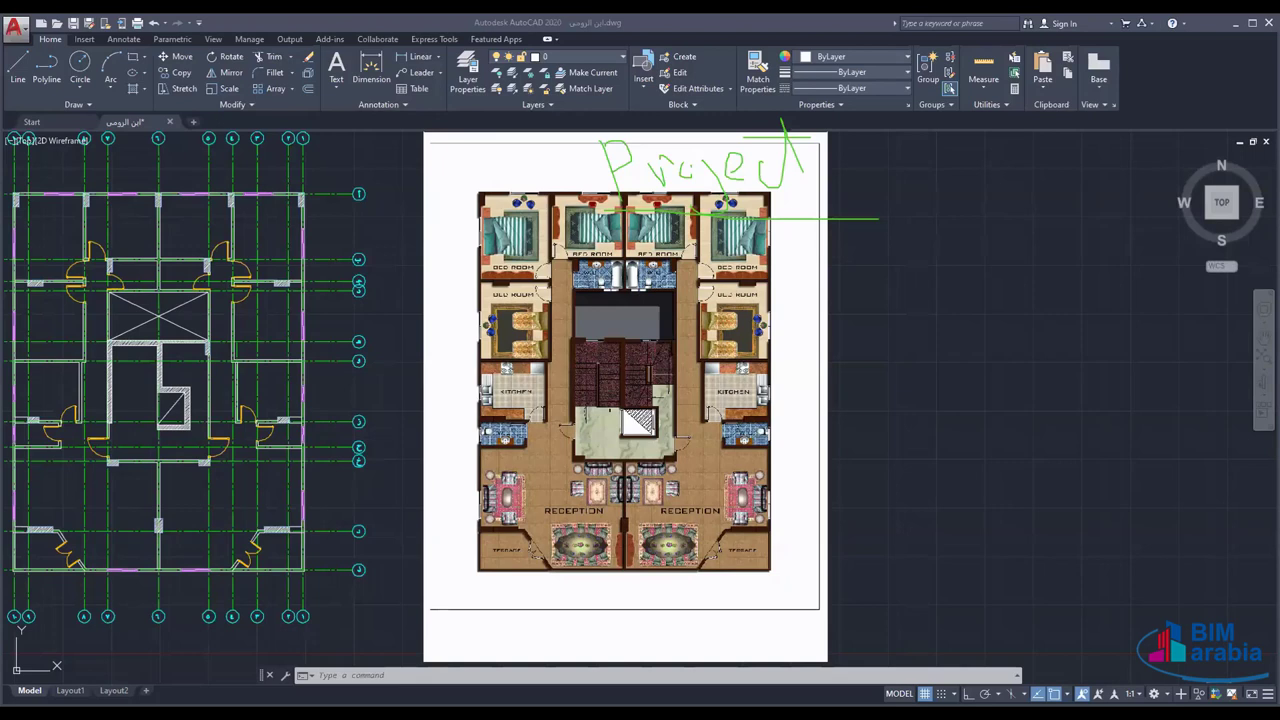
# - Handwrite a green Arabic label by circled 1, with a stroke to the left BED ROOM
pyautogui.moveTo(974, 254)
pyautogui.mouseDown()
pyautogui.moveTo(976, 269)
pyautogui.moveTo(968, 244)
pyautogui.mouseUp()
pyautogui.moveTo(918, 250)
pyautogui.mouseDown()
pyautogui.moveTo(805, 298)
pyautogui.moveTo(755, 286)
pyautogui.mouseUp()
pyautogui.moveTo(815, 316); pyautogui.dragTo(795, 326)
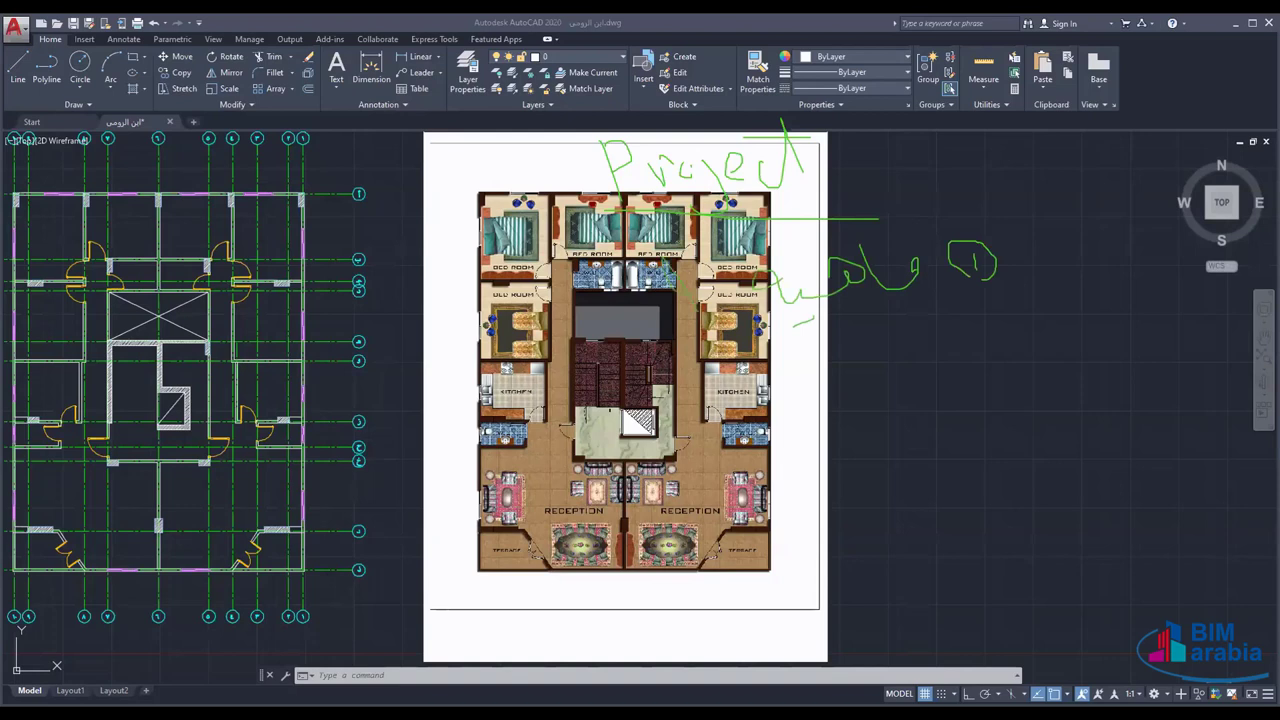
pyautogui.moveTo(678, 297); pyautogui.dragTo(572, 322)
pyautogui.moveTo(552, 296); pyautogui.dragTo(500, 326)
# - Add a second green note with circled 2 and kitchen marks, then erase all the ink
pyautogui.moveTo(898, 364); pyautogui.dragTo(904, 396)
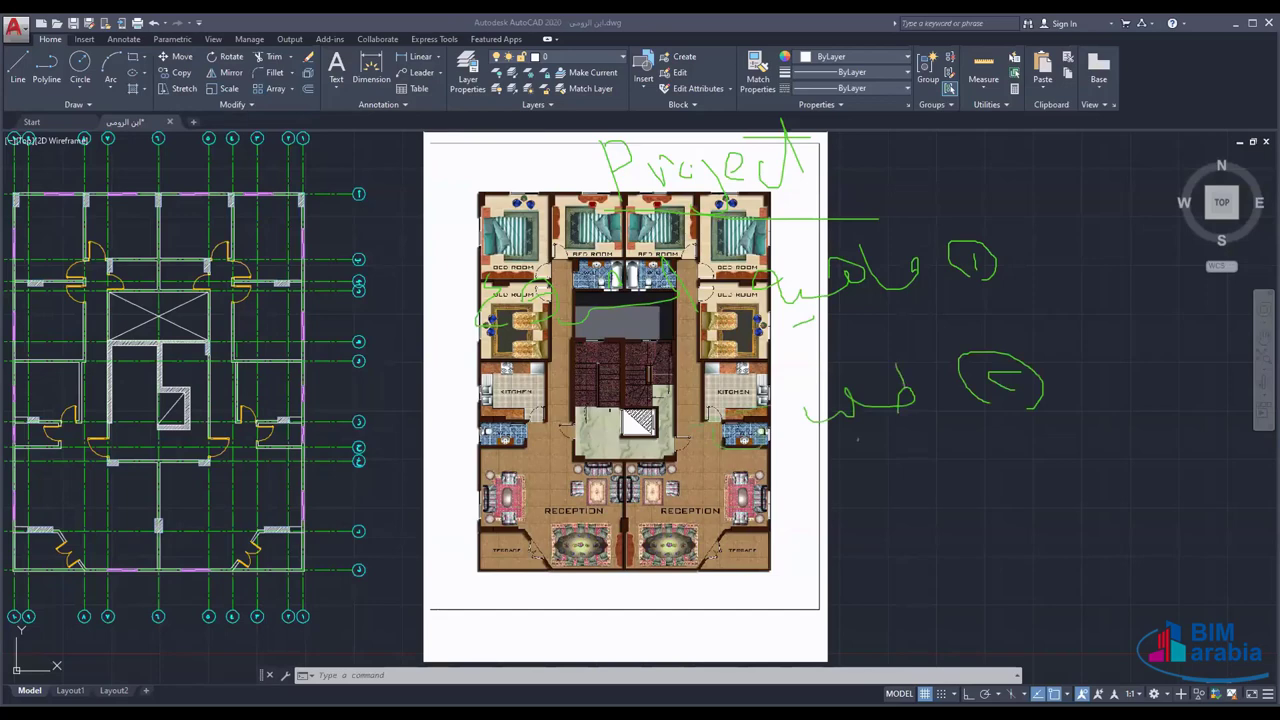
pyautogui.moveTo(635, 390); pyautogui.dragTo(580, 460)
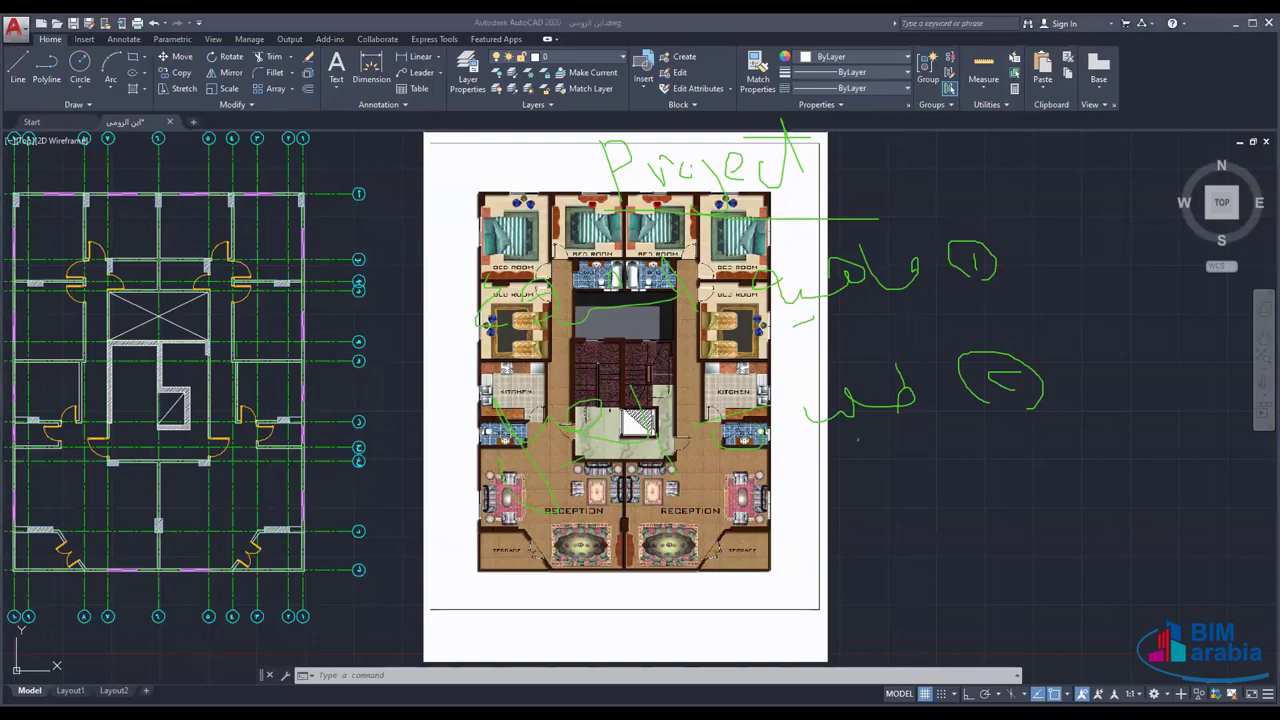
pyautogui.press('Escape')
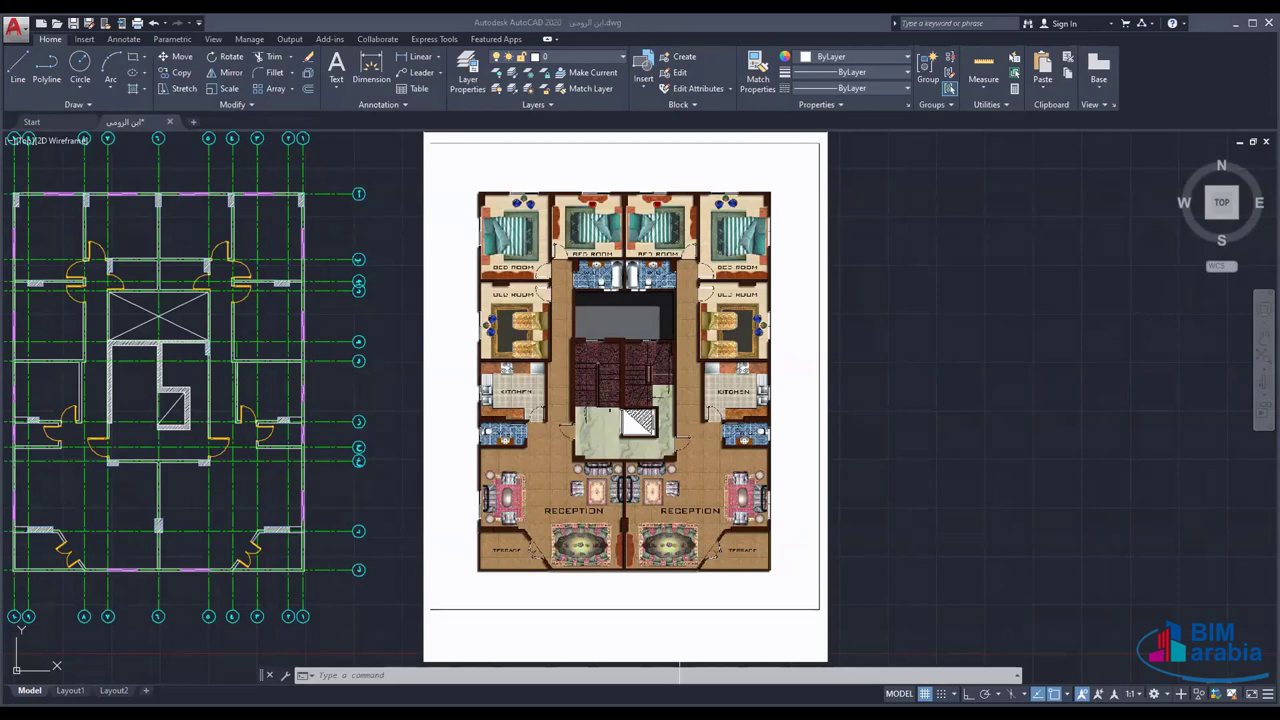
# - Handwrite a green P, Arabic words by circled 1 and 2, and long strokes across the plan
pyautogui.moveTo(596, 190); pyautogui.dragTo(597, 177)
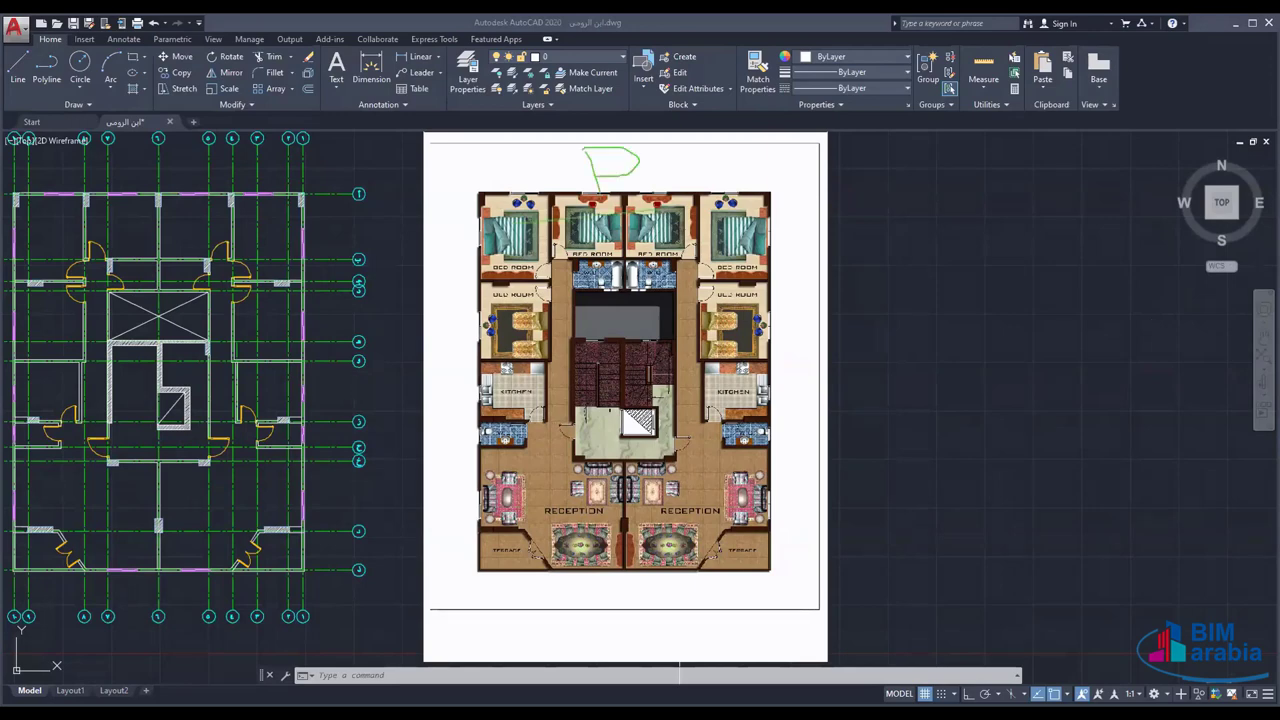
pyautogui.moveTo(903, 228)
pyautogui.mouseDown()
pyautogui.moveTo(918, 250)
pyautogui.moveTo(845, 240)
pyautogui.moveTo(772, 262)
pyautogui.moveTo(708, 240)
pyautogui.mouseUp()
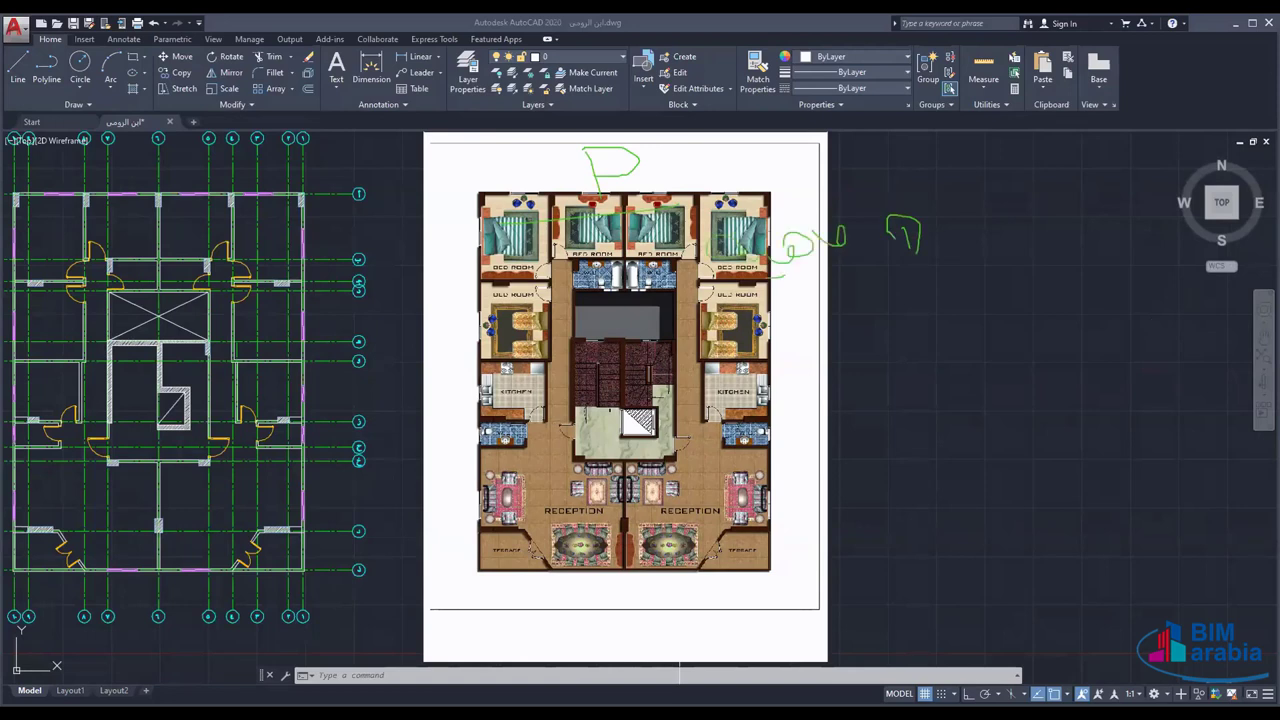
pyautogui.moveTo(930, 300)
pyautogui.mouseDown()
pyautogui.moveTo(935, 315)
pyautogui.moveTo(792, 318)
pyautogui.mouseUp()
pyautogui.moveTo(775, 338); pyautogui.dragTo(772, 366)
pyautogui.moveTo(760, 318); pyautogui.dragTo(704, 344)
pyautogui.moveTo(678, 326)
pyautogui.mouseDown()
pyautogui.moveTo(624, 366)
pyautogui.moveTo(578, 350)
pyautogui.moveTo(570, 388)
pyautogui.mouseUp()
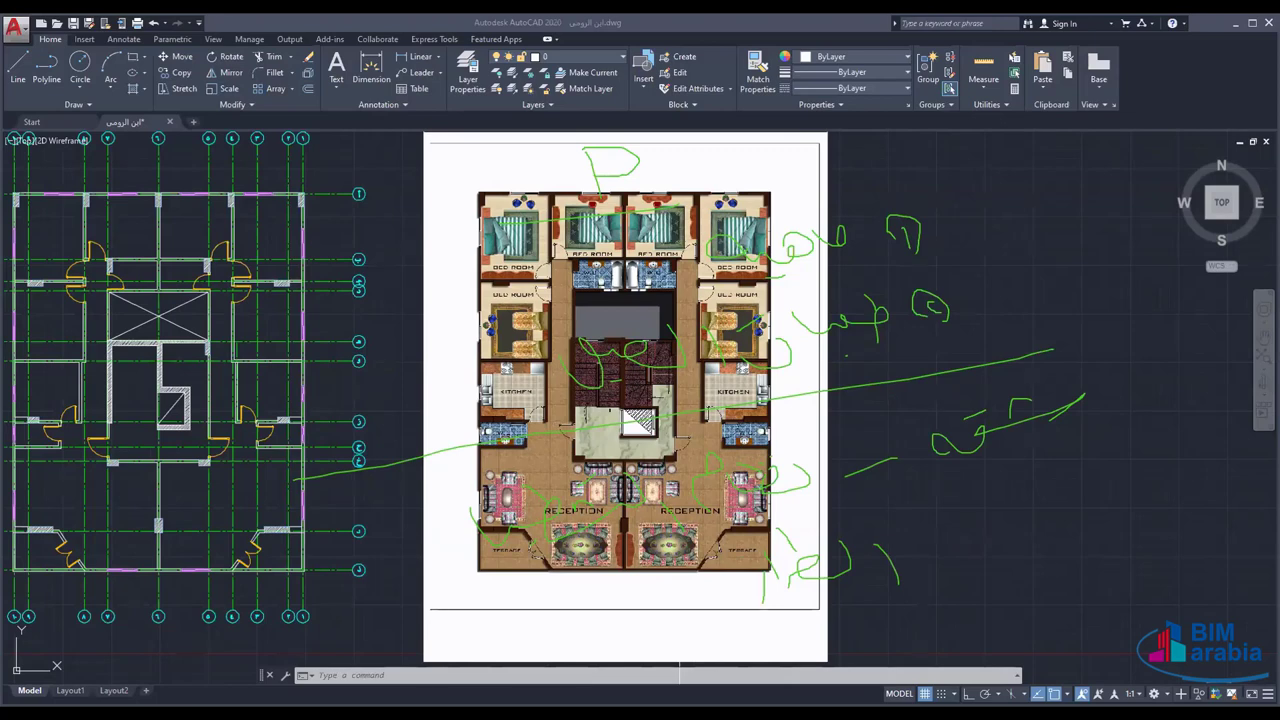
# - Sketch magenta looped arrows over the left plan and an arrow toward its bottom edge
pyautogui.moveTo(445, 522)
pyautogui.mouseDown()
pyautogui.moveTo(352, 410)
pyautogui.moveTo(402, 406)
pyautogui.mouseUp()
pyautogui.moveTo(318, 340)
pyautogui.mouseDown()
pyautogui.moveTo(306, 320)
pyautogui.moveTo(254, 384)
pyautogui.mouseUp()
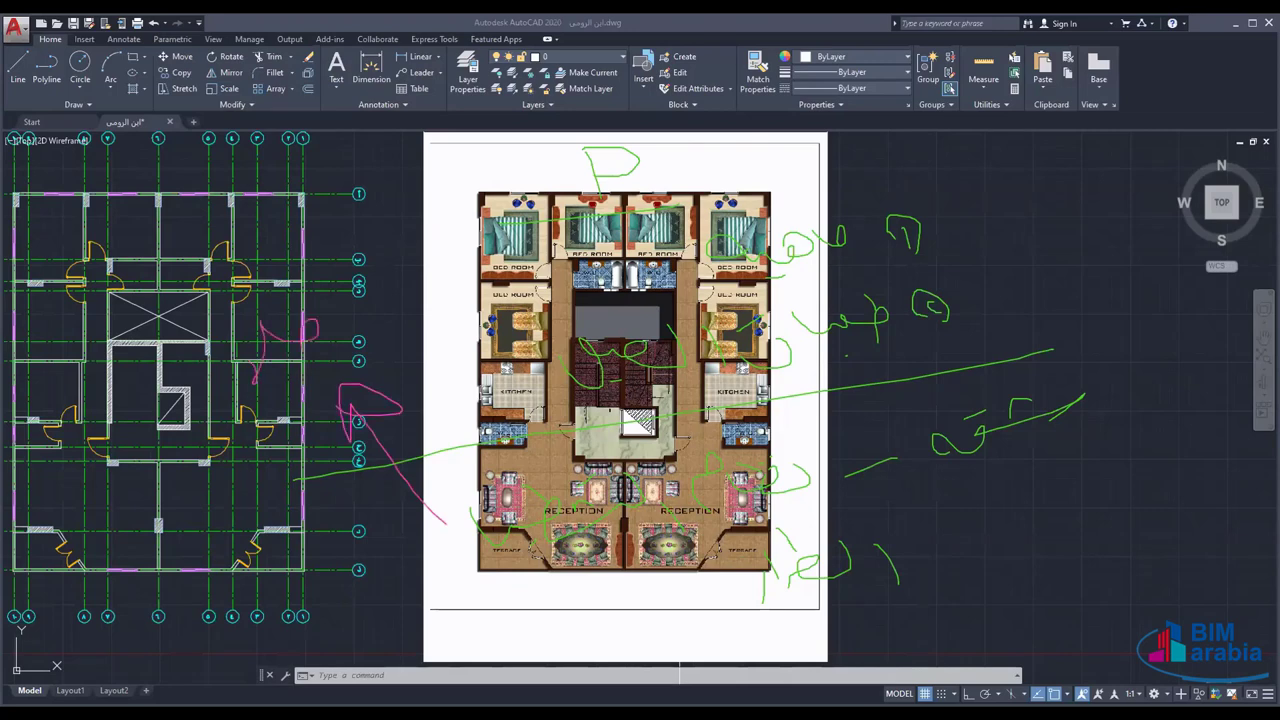
pyautogui.moveTo(242, 316)
pyautogui.mouseDown()
pyautogui.moveTo(208, 342)
pyautogui.moveTo(188, 400)
pyautogui.mouseUp()
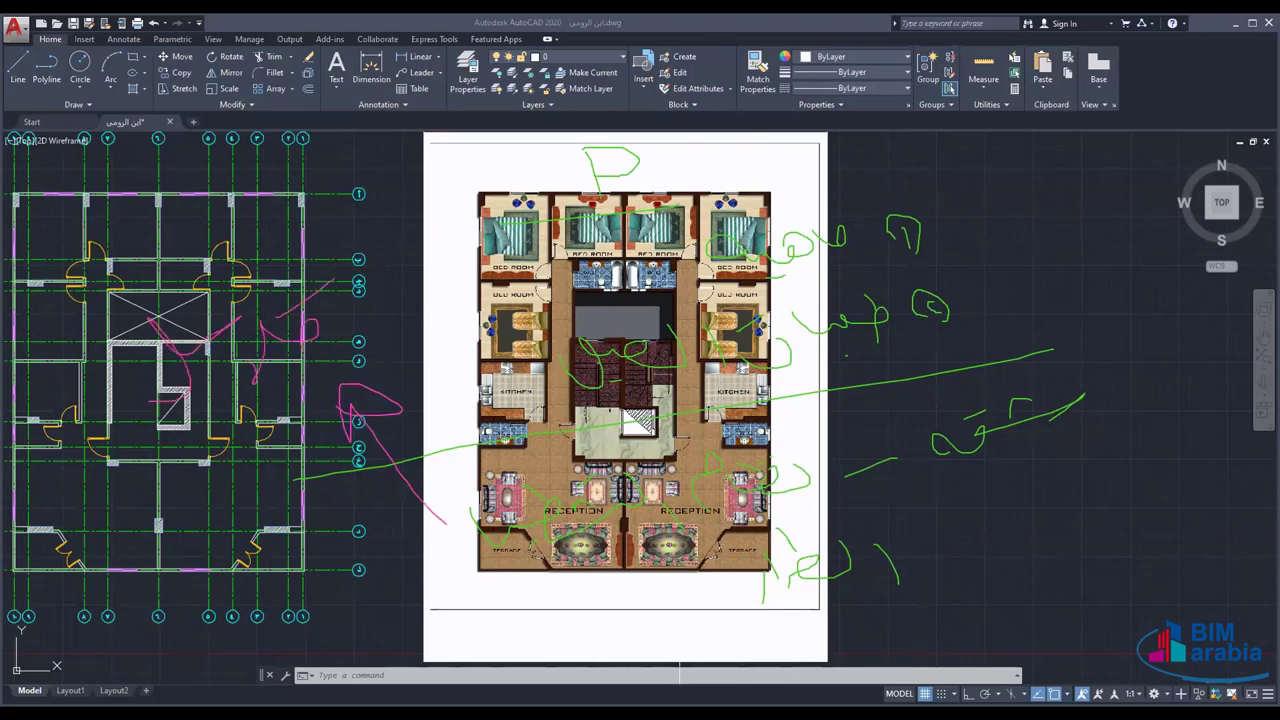
pyautogui.moveTo(122, 366); pyautogui.dragTo(148, 400)
pyautogui.moveTo(218, 366); pyautogui.dragTo(202, 376)
# - Loop the central rooms, box the arrow tip, and handwrite an Arabic note below the plan
pyautogui.moveTo(446, 528)
pyautogui.mouseDown()
pyautogui.moveTo(398, 612)
pyautogui.moveTo(404, 600)
pyautogui.mouseUp()
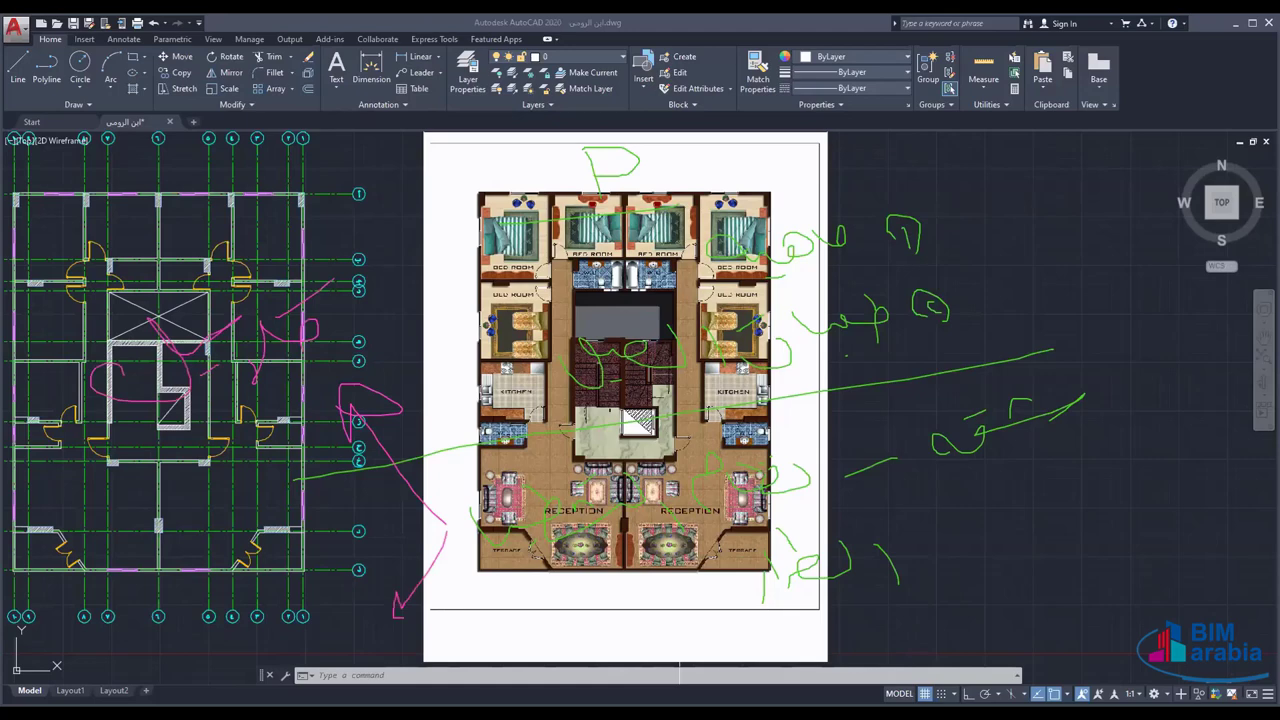
pyautogui.moveTo(336, 578); pyautogui.dragTo(302, 612)
pyautogui.moveTo(393, 598); pyautogui.dragTo(404, 614)
pyautogui.moveTo(246, 594); pyautogui.dragTo(246, 634)
pyautogui.moveTo(272, 602); pyautogui.dragTo(280, 616)
pyautogui.moveTo(180, 588); pyautogui.dragTo(220, 582)
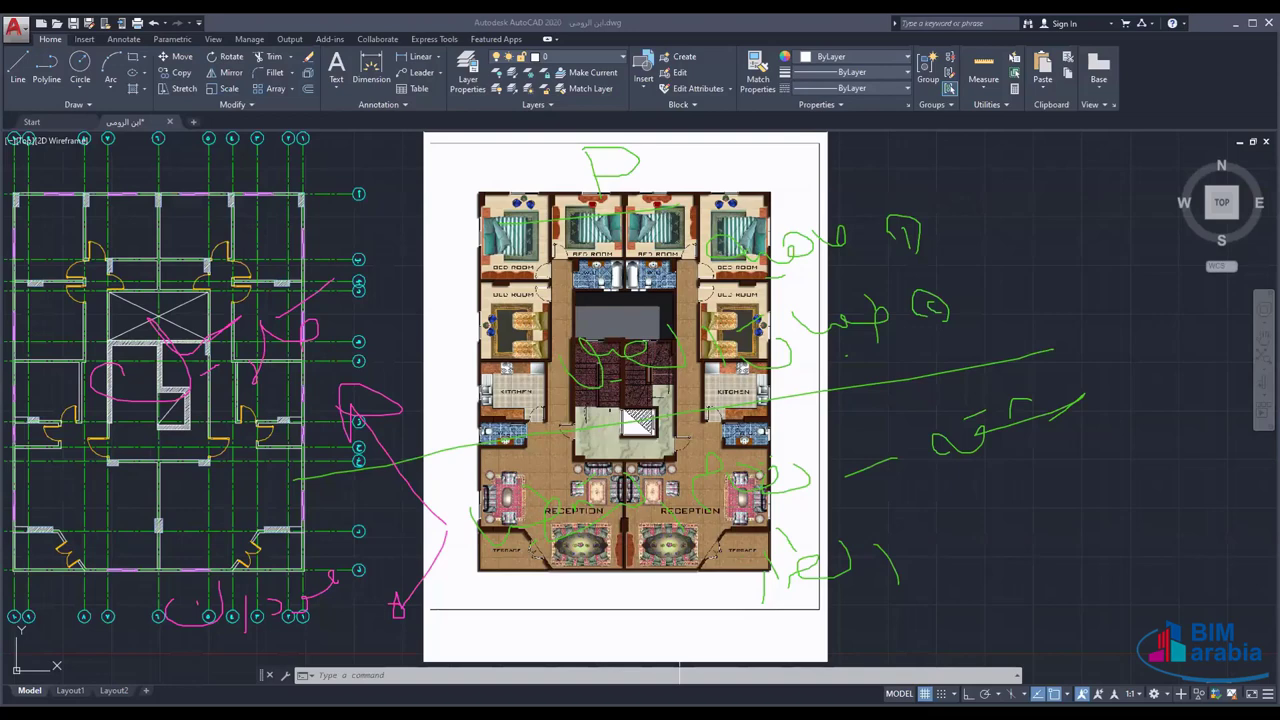
# - Scribble magenta marks along the right side, top edge and top-left rooms of the left plan
pyautogui.moveTo(232, 310)
pyautogui.mouseDown()
pyautogui.moveTo(214, 218)
pyautogui.moveTo(226, 240)
pyautogui.mouseUp()
pyautogui.moveTo(216, 126)
pyautogui.mouseDown()
pyautogui.moveTo(234, 160)
pyautogui.moveTo(216, 152)
pyautogui.mouseUp()
pyautogui.moveTo(152, 190); pyautogui.dragTo(216, 154)
pyautogui.moveTo(104, 180); pyautogui.dragTo(118, 214)
pyautogui.moveTo(76, 192); pyautogui.dragTo(104, 184)
pyautogui.moveTo(48, 216); pyautogui.dragTo(228, 198)
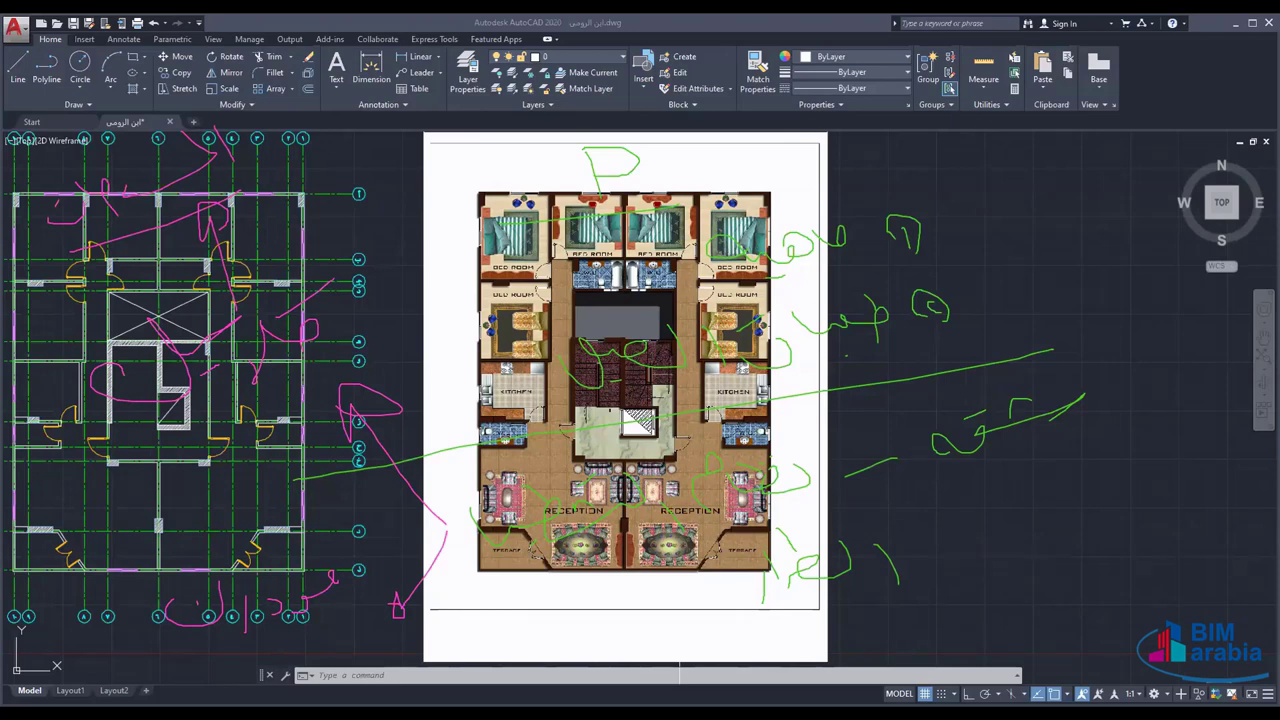
# - Underline the Arabic note and add pink marks over the lower rooms of the left plan
pyautogui.moveTo(310, 626)
pyautogui.mouseDown()
pyautogui.moveTo(242, 640)
pyautogui.moveTo(306, 632)
pyautogui.mouseUp()
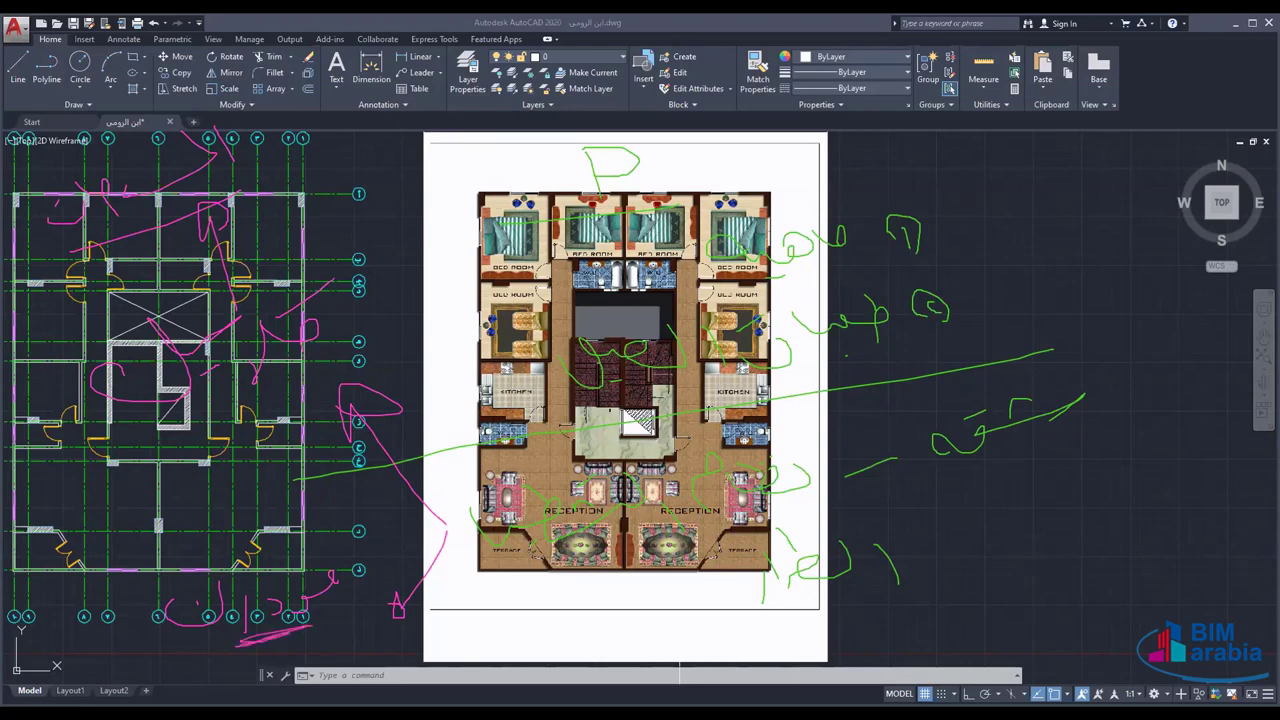
pyautogui.moveTo(186, 466); pyautogui.dragTo(240, 496)
pyautogui.moveTo(256, 482); pyautogui.dragTo(280, 496)
pyautogui.moveTo(136, 508); pyautogui.dragTo(174, 494)
pyautogui.moveTo(140, 516); pyautogui.dragTo(138, 534)
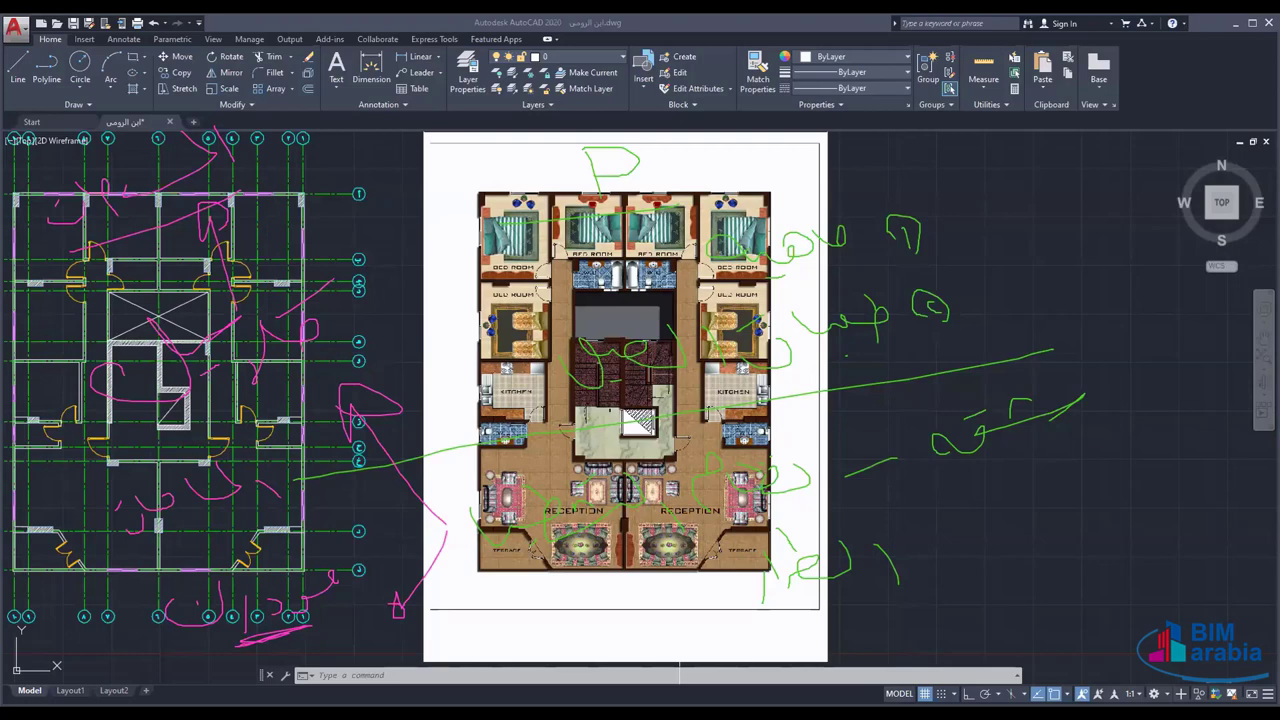
# - Draw pink arrow strokes at the right, below the drawing, and across the left plan
pyautogui.moveTo(1102, 368); pyautogui.dragTo(1179, 472)
pyautogui.moveTo(884, 599); pyautogui.dragTo(787, 611)
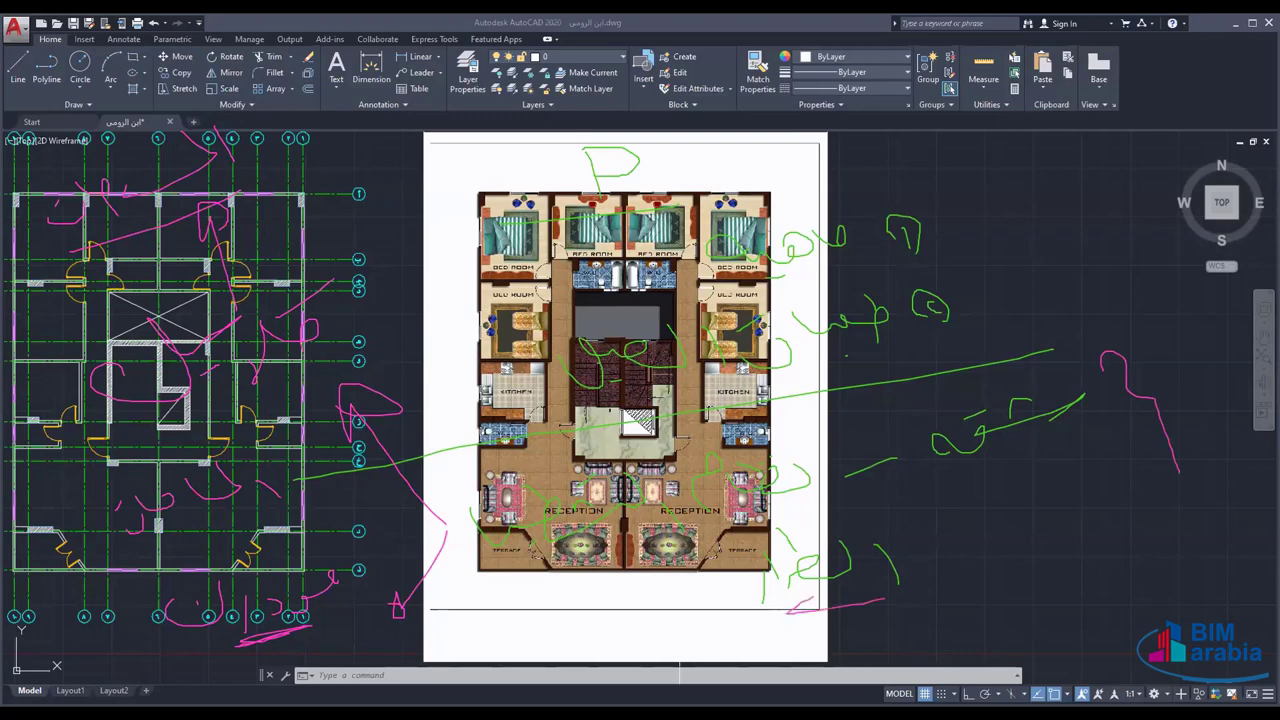
pyautogui.moveTo(196, 406); pyautogui.dragTo(300, 373)
pyautogui.moveTo(312, 620); pyautogui.dragTo(358, 608)
# - Erase all the freehand pen annotations with Esc
pyautogui.press('Escape')
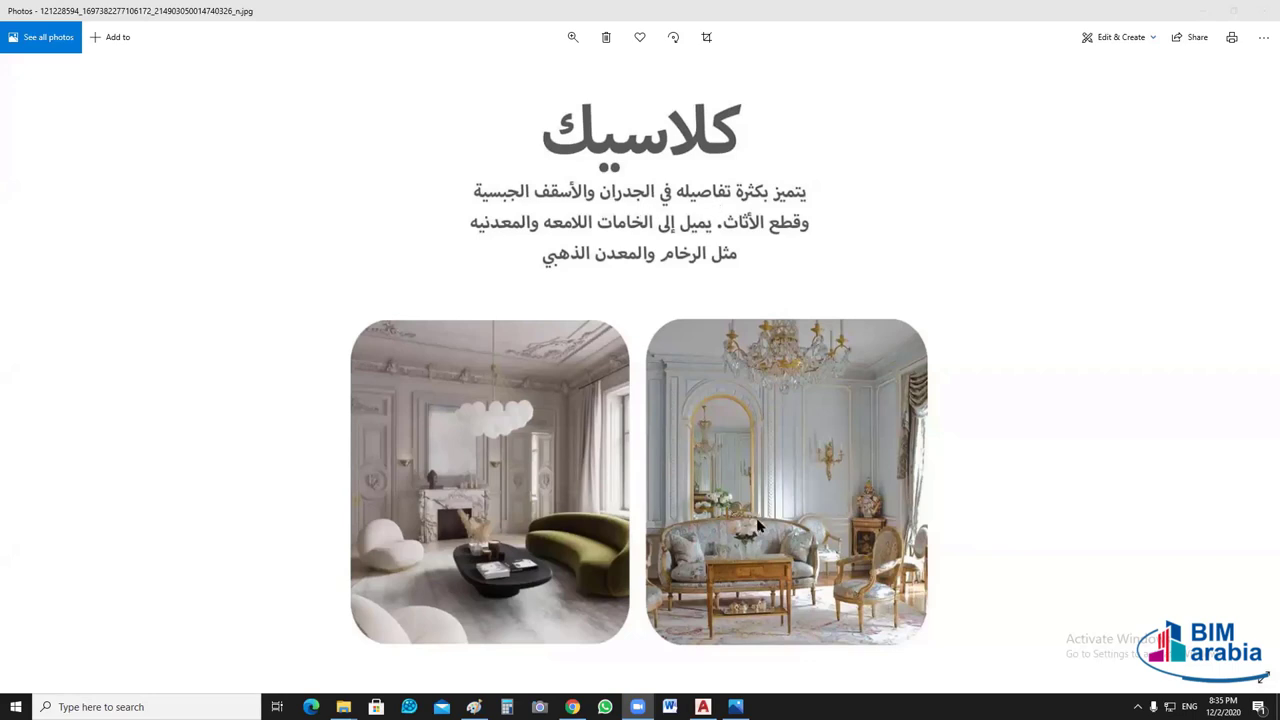
# - Zoom in on the Classic slide's grey moulded salon and gilded chandeliered parlour photos
pyautogui.scroll(1, 881, 330)
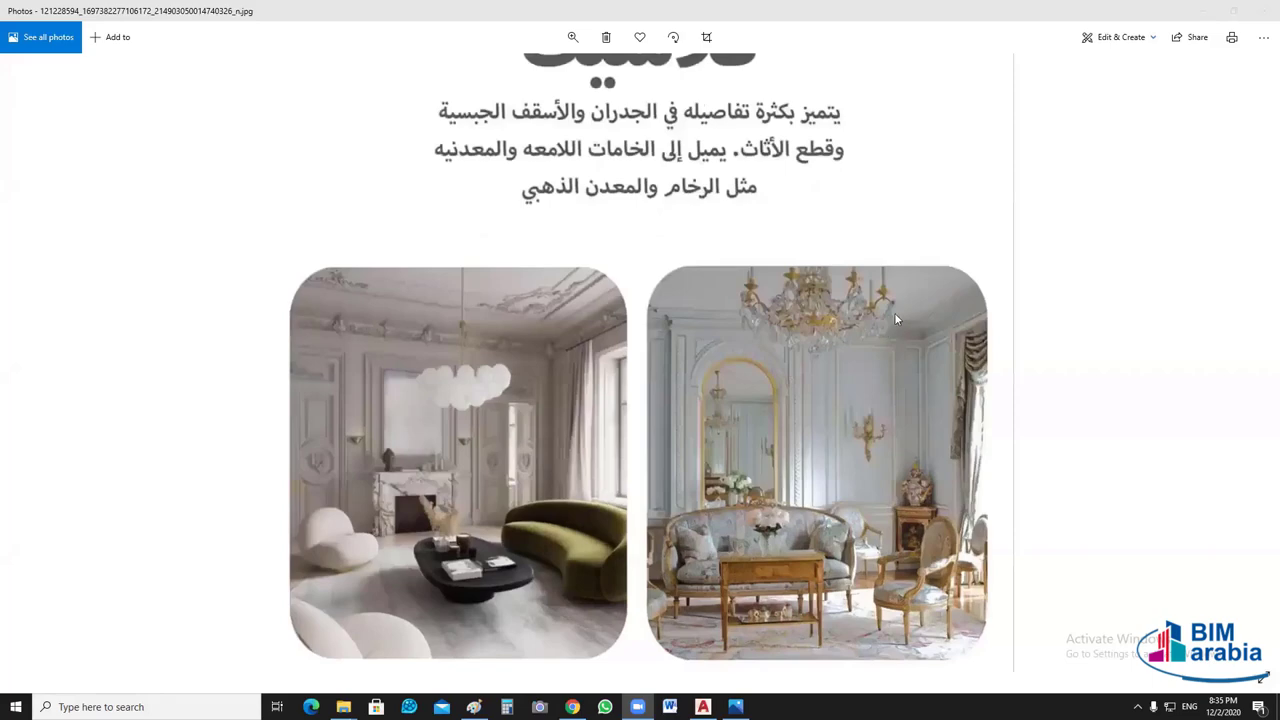
pyautogui.scroll(1, 895, 314)
pyautogui.scroll(1, 700, 208)
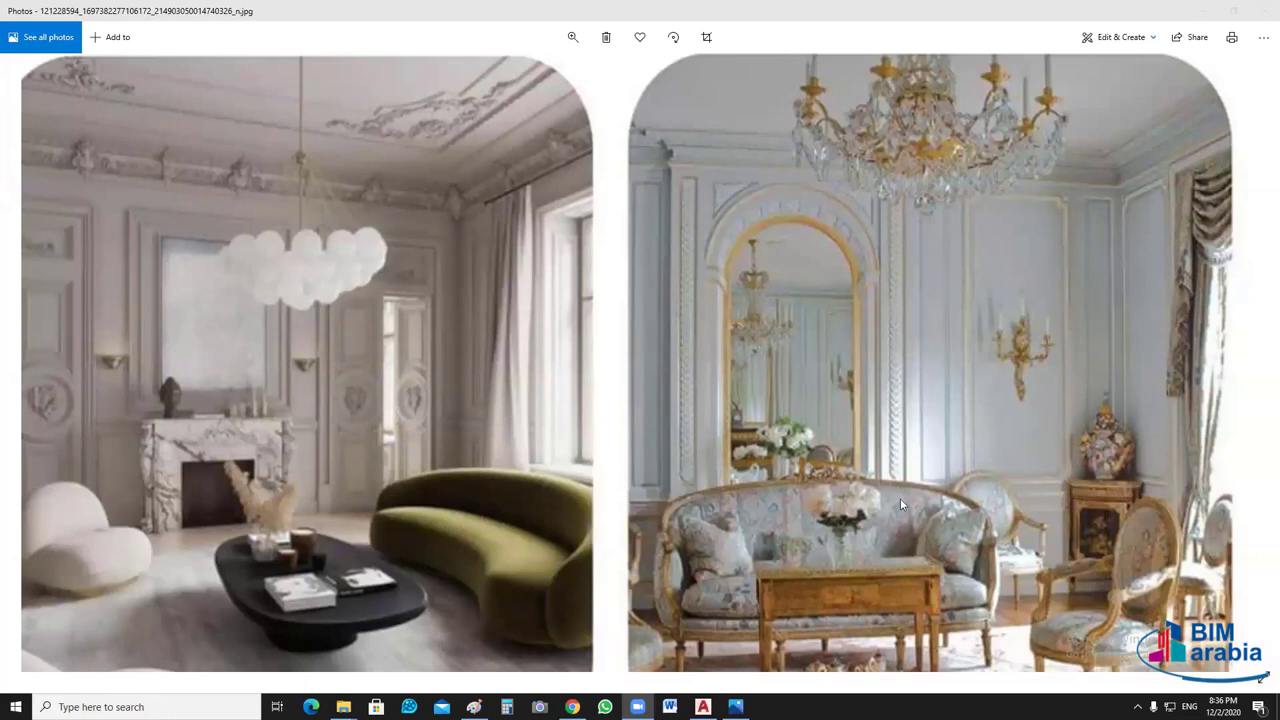
pyautogui.click(717, 430)
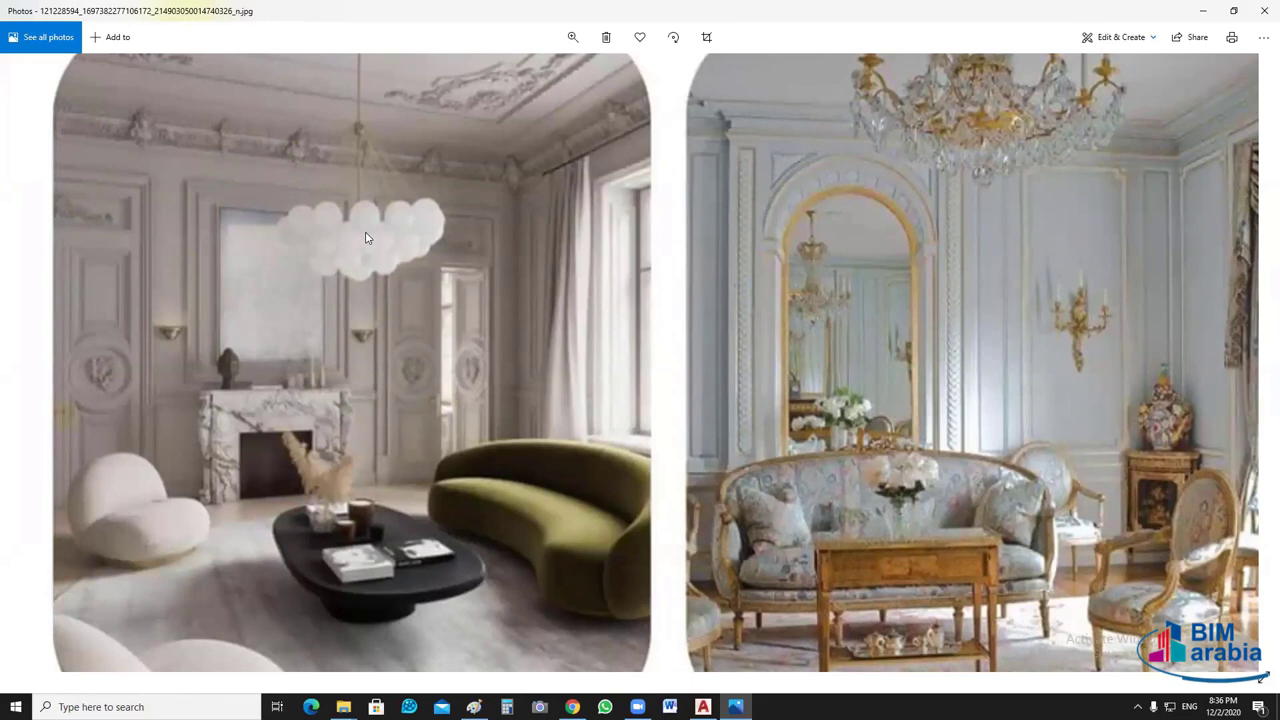
pyautogui.click(569, 504)
pyautogui.click(143, 533)
pyautogui.click(195, 667)
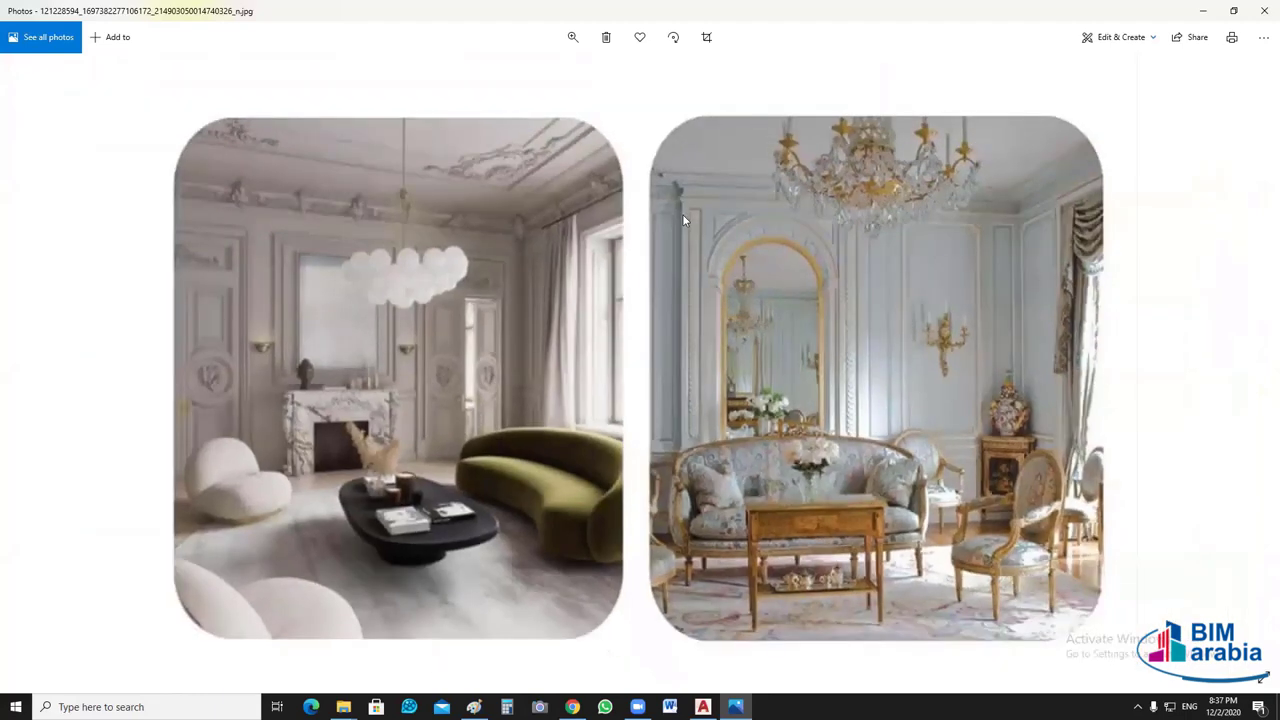
# - Close the Classic image and open the Scandinavian (سكندانيفي) slide from the styles folder
pyautogui.scroll(3, 848, 210)
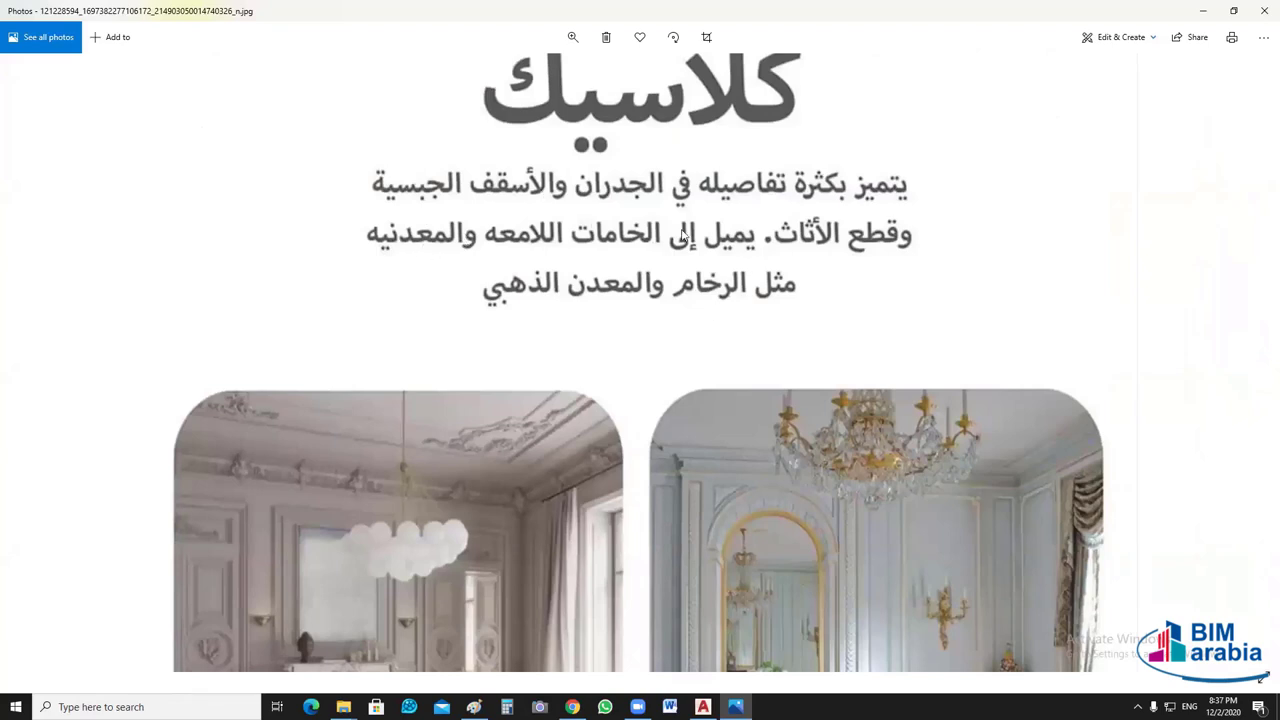
pyautogui.scroll(-2, 718, 310)
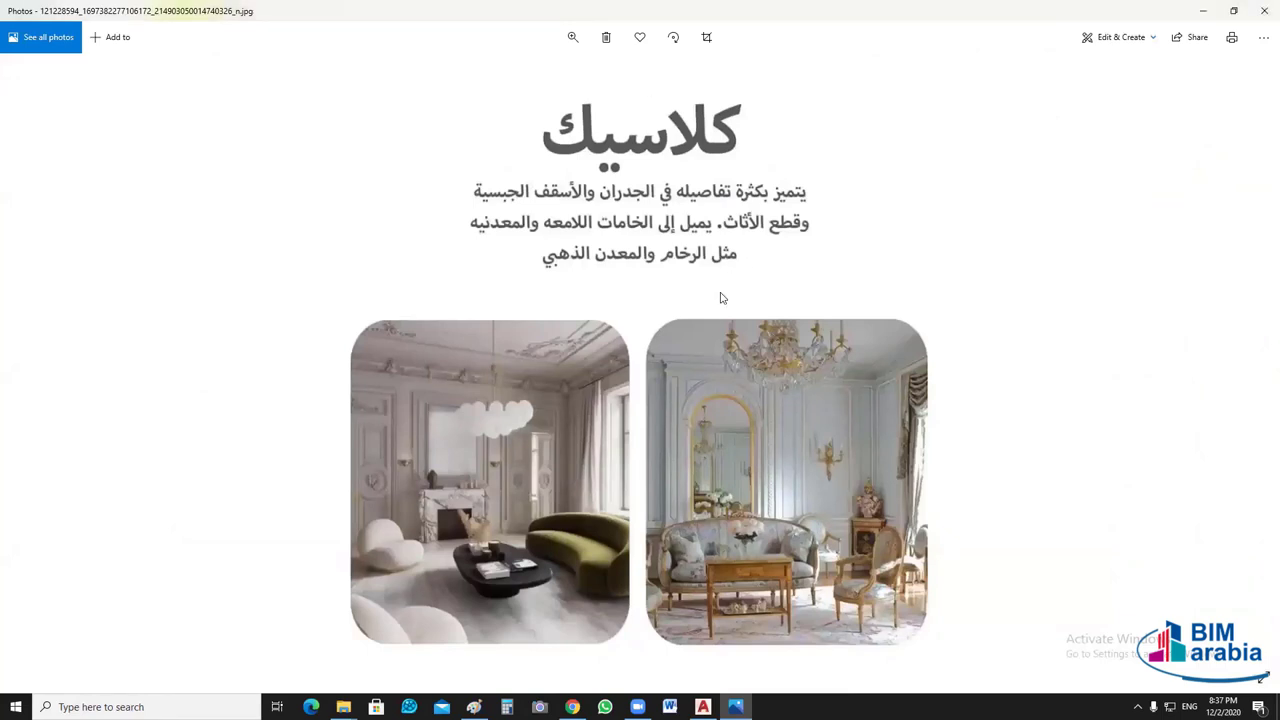
pyautogui.hotkey('alt', 'F4')
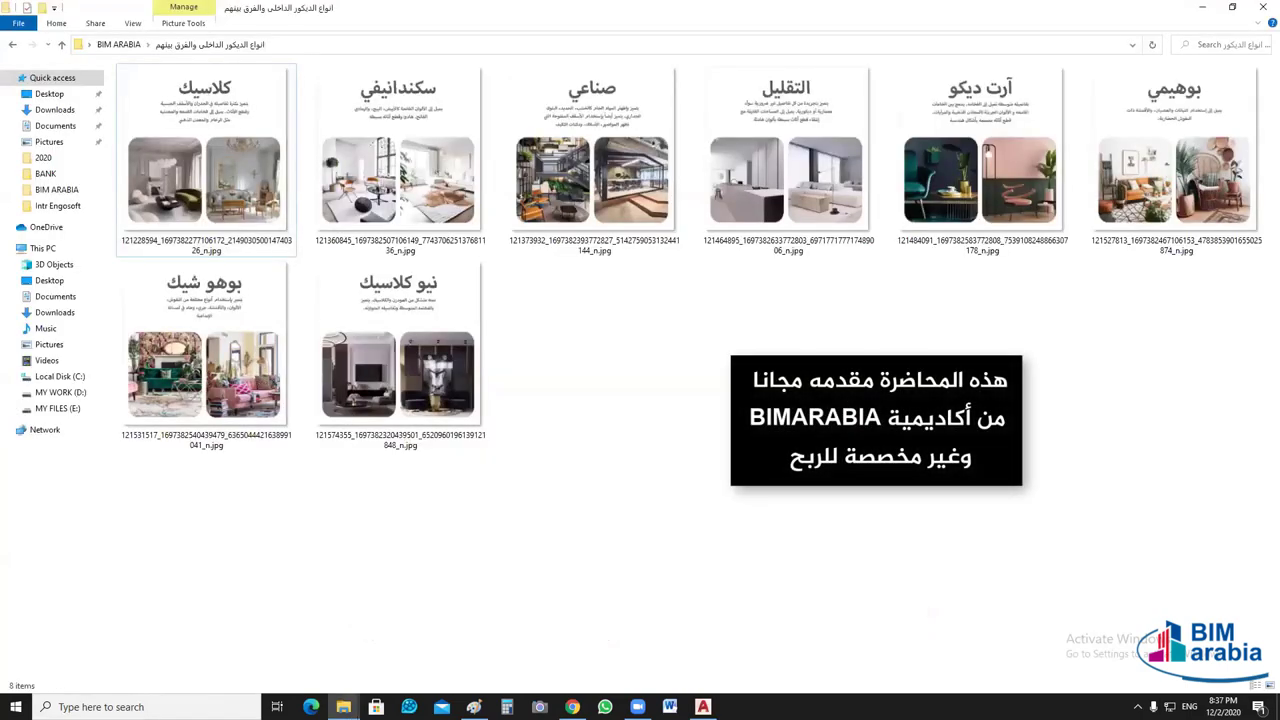
pyautogui.click(390, 195)
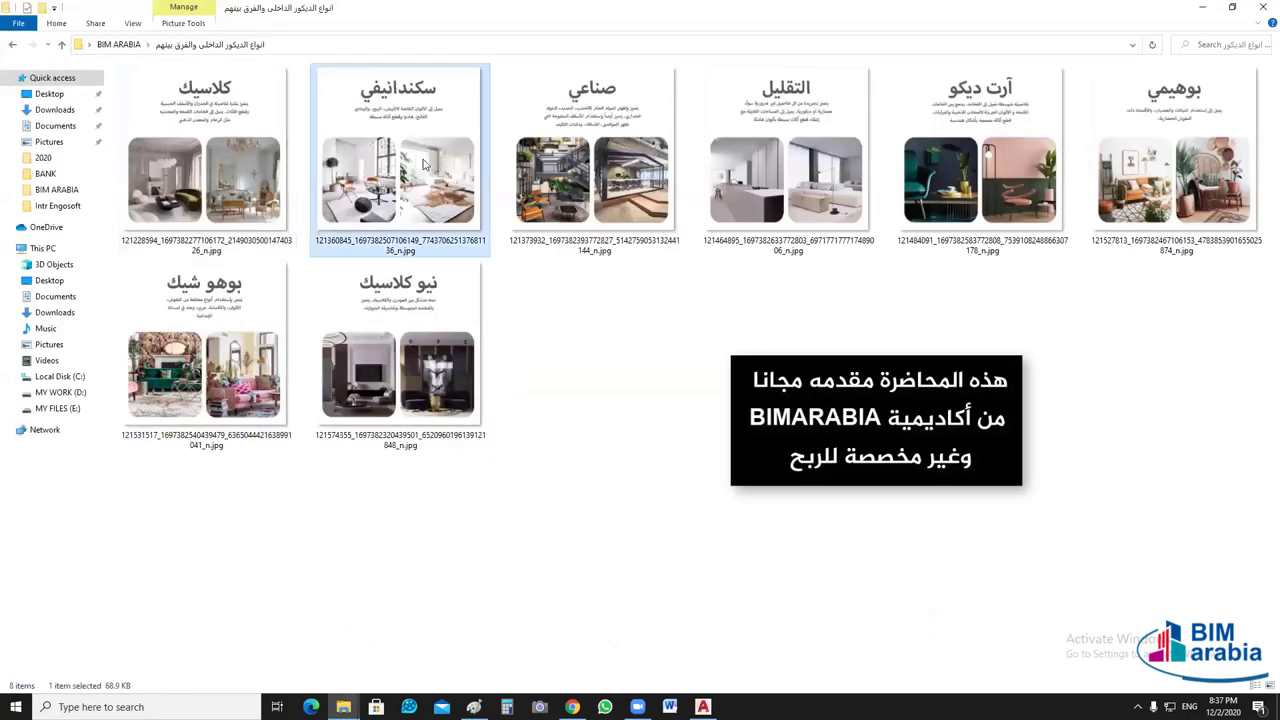
pyautogui.doubleClick(424, 165)
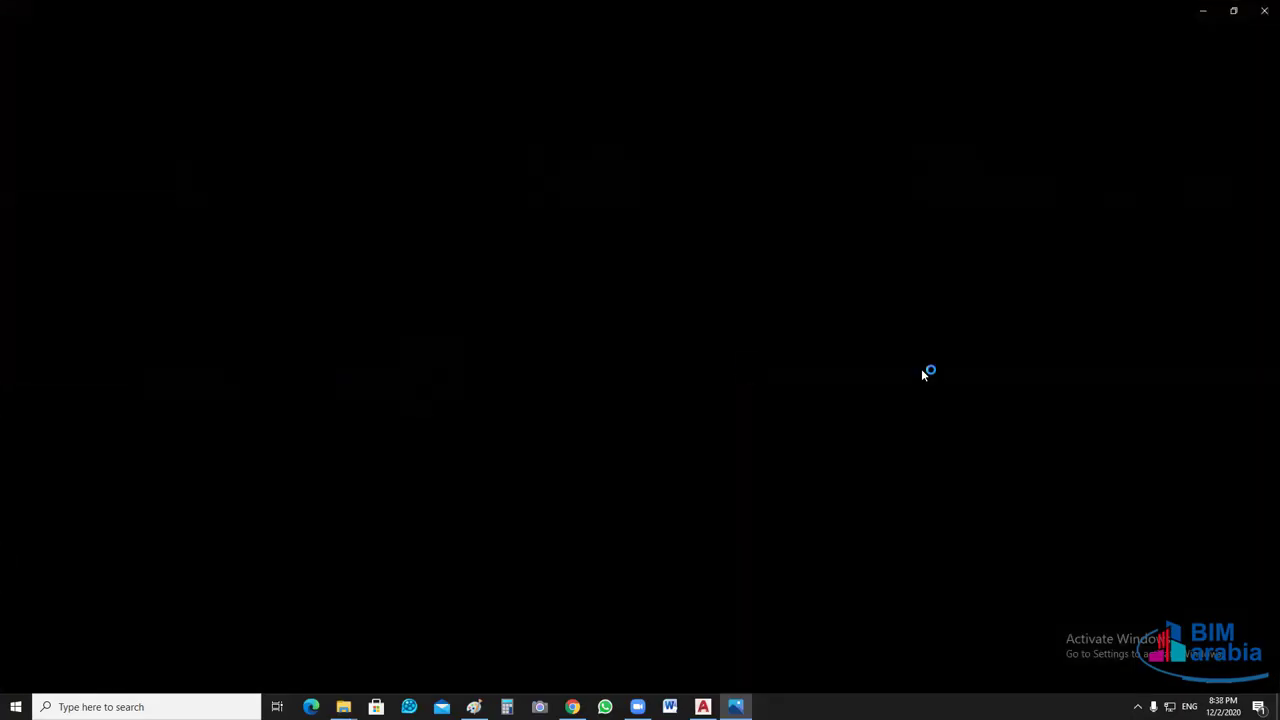
# - Zoom and pan until the Scandinavian slide's two room photos fill the view, then close Photos
pyautogui.scroll(1, 760, 520)
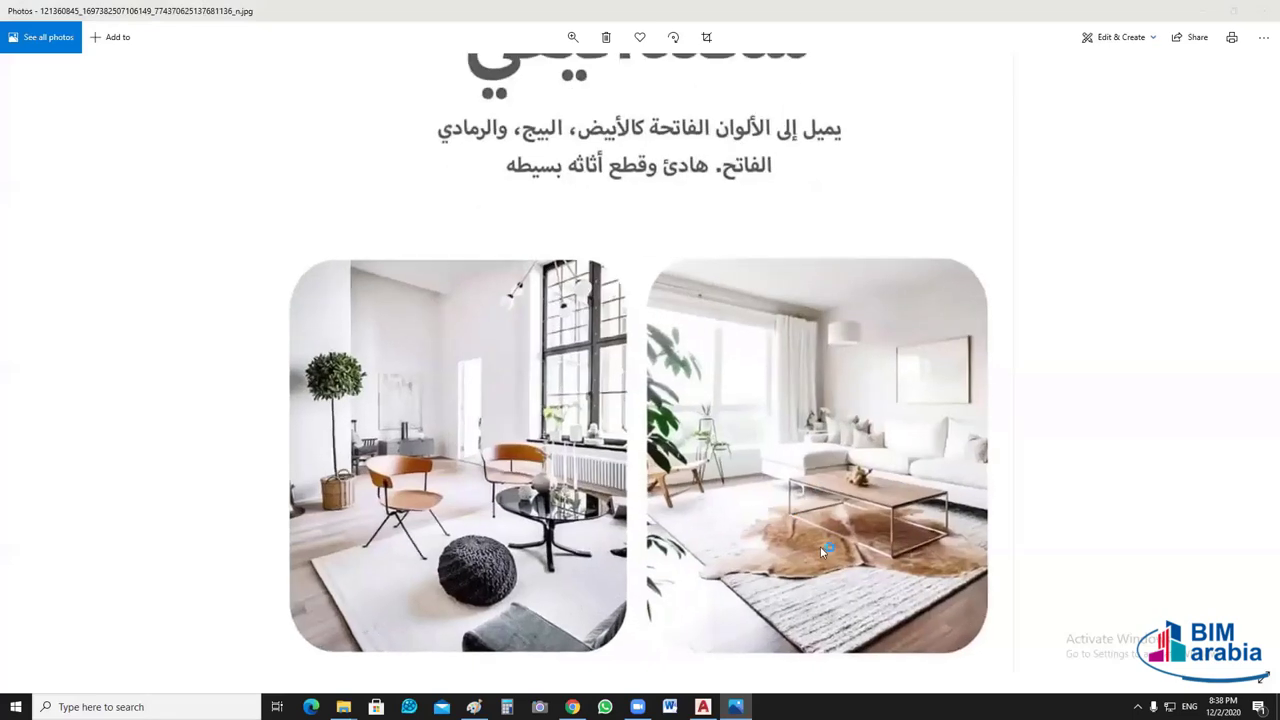
pyautogui.scroll(1, 776, 490)
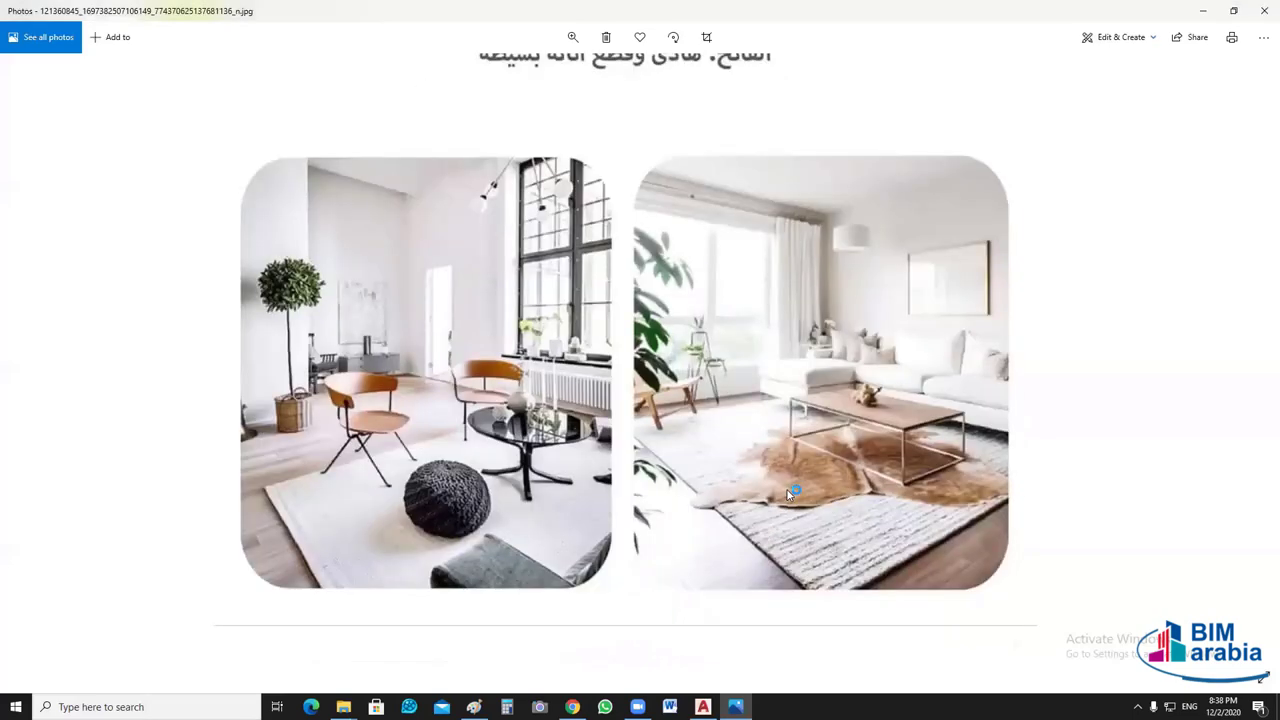
pyautogui.scroll(1, 605, 120)
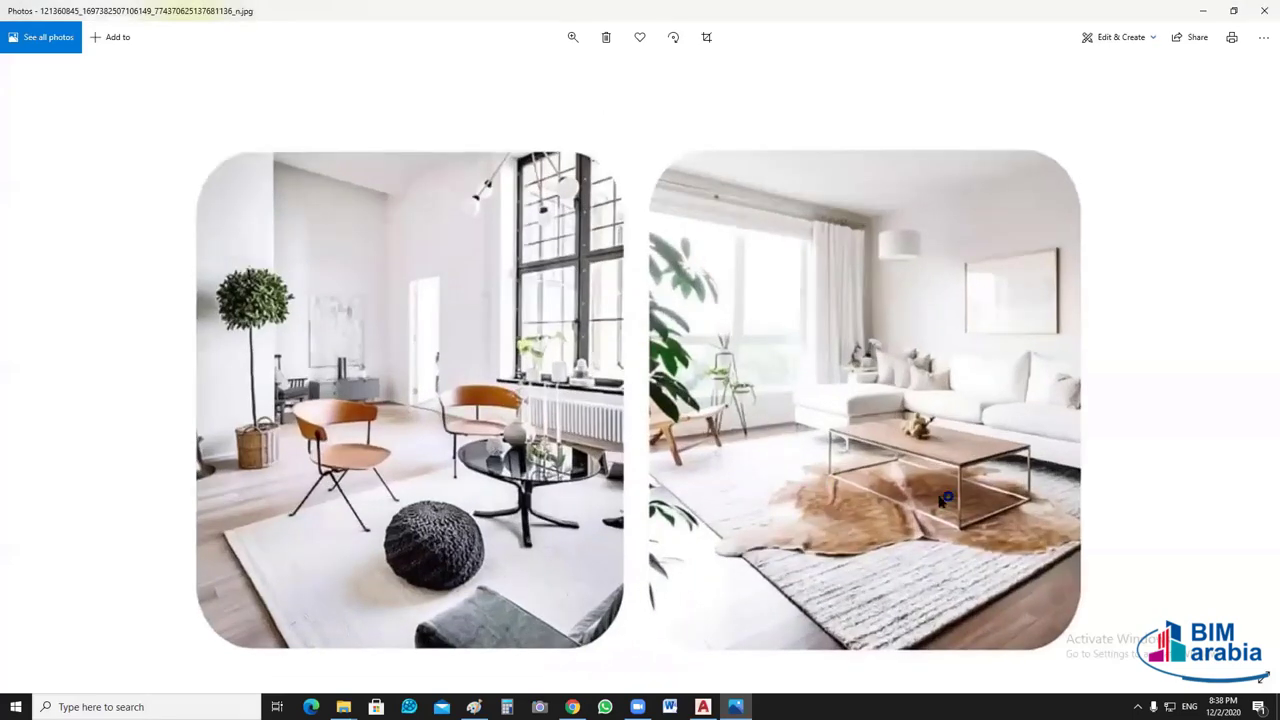
pyautogui.scroll(1, 945, 505)
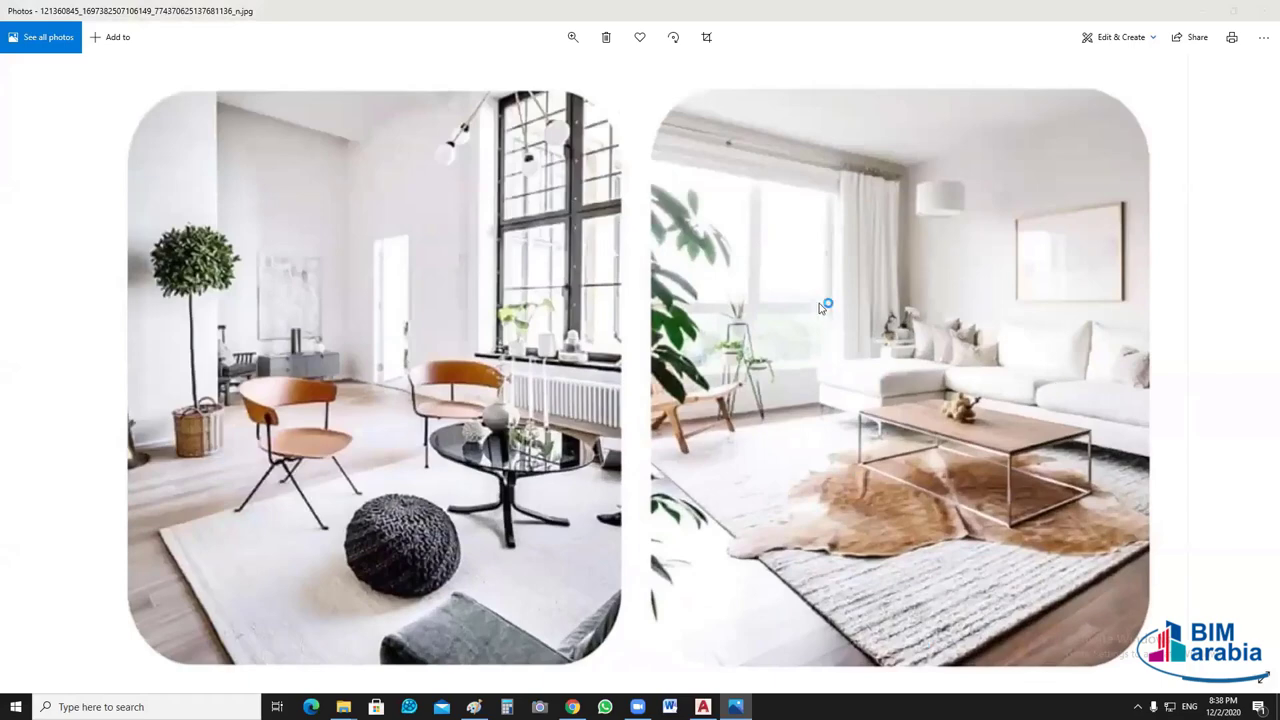
pyautogui.scroll(2, 822, 297)
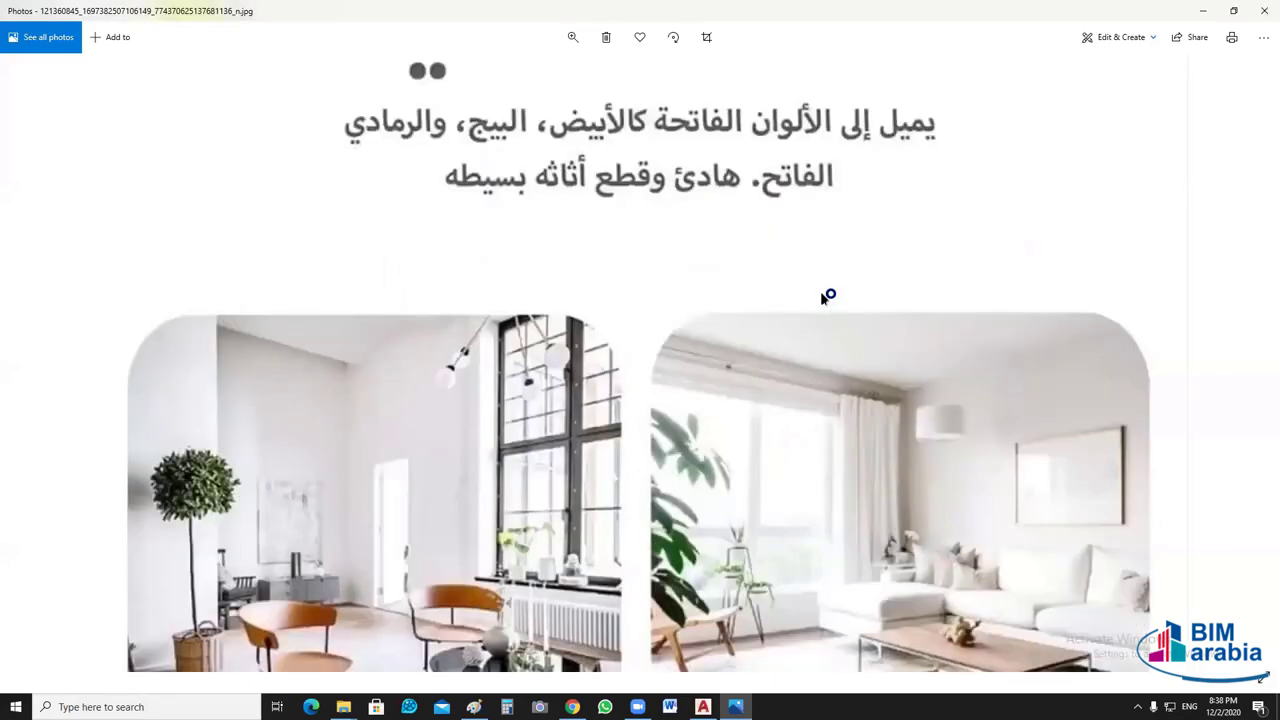
pyautogui.scroll(1, 820, 291)
pyautogui.scroll(-1, 797, 367)
pyautogui.scroll(1, 792, 362)
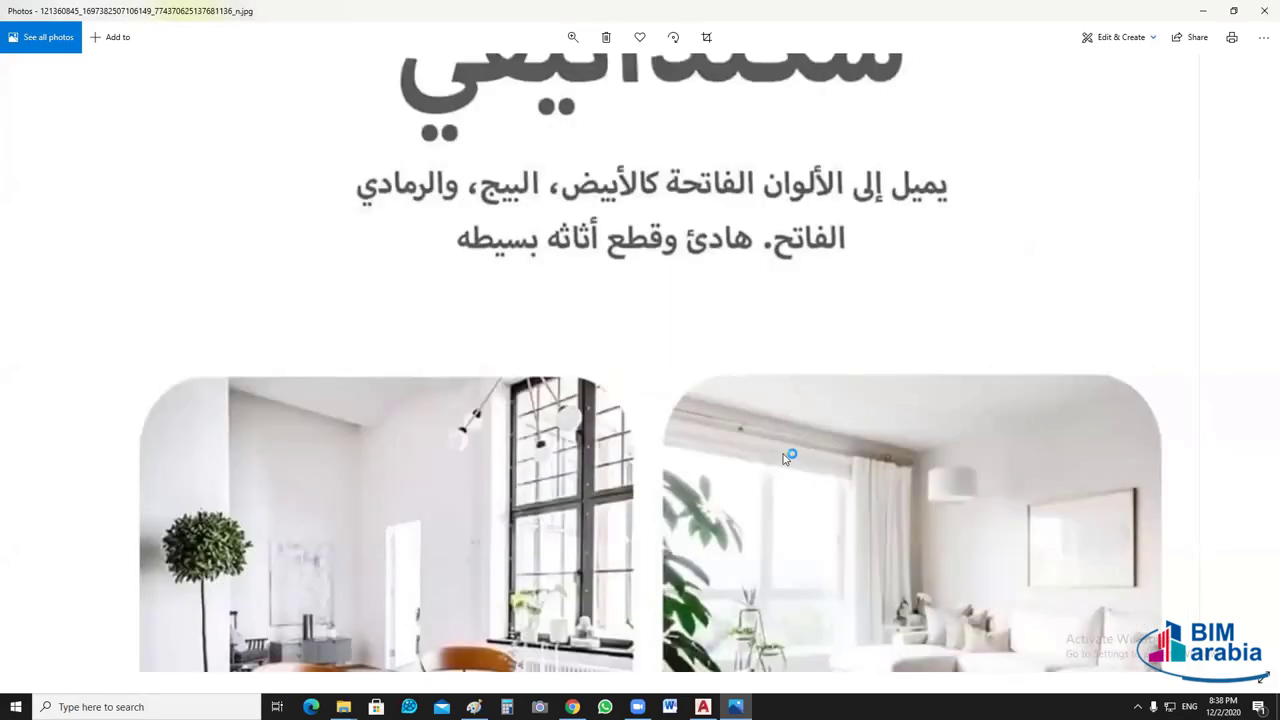
pyautogui.scroll(-1, 790, 360)
pyautogui.scroll(-1, 850, 430)
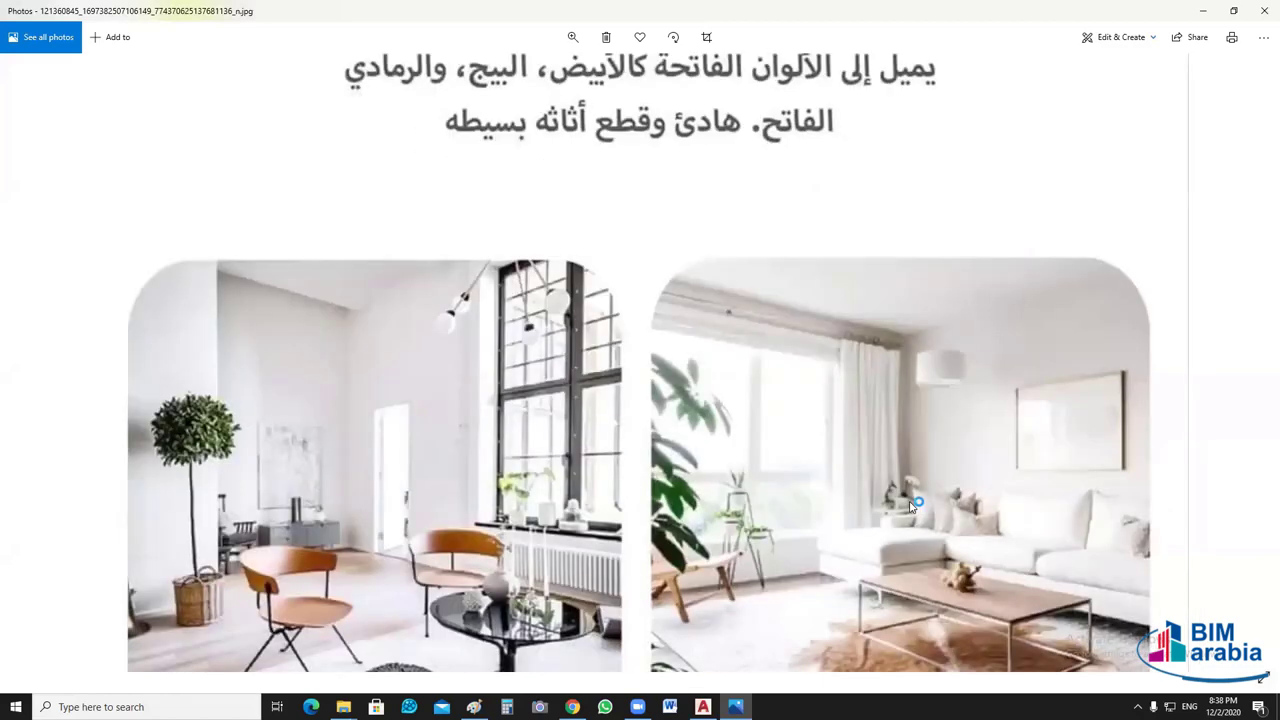
pyautogui.scroll(-1, 912, 502)
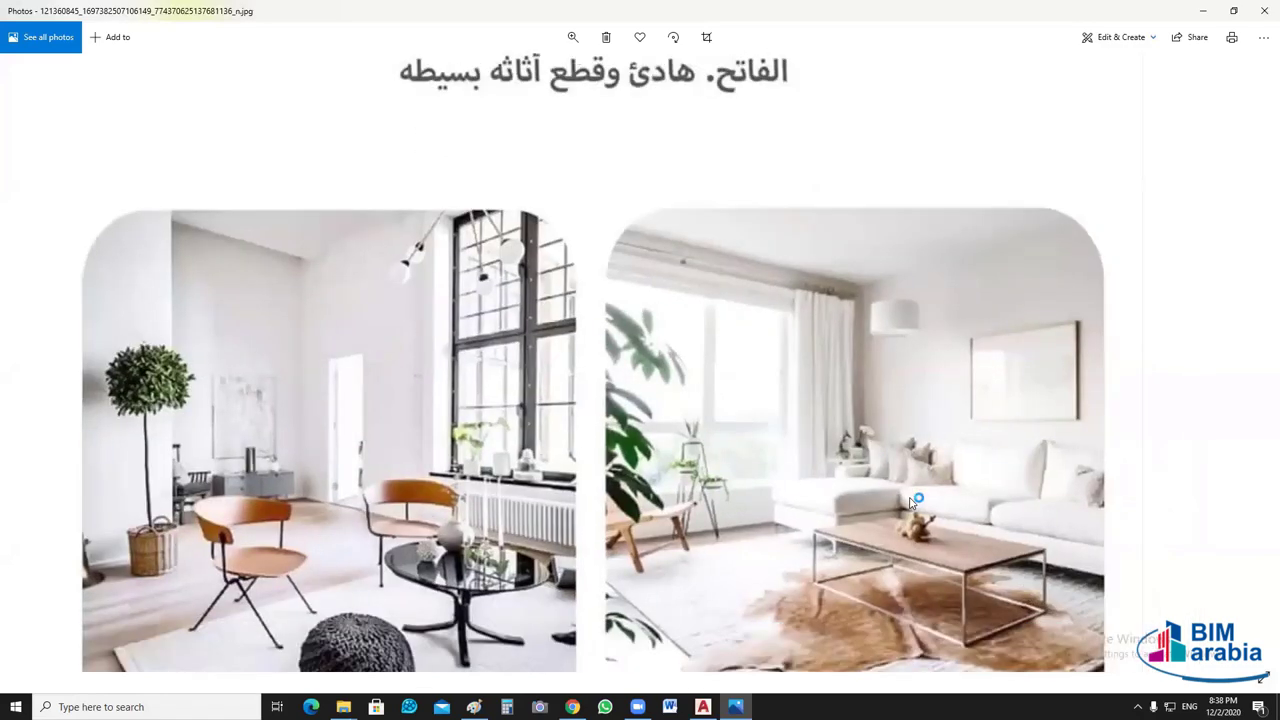
pyautogui.scroll(-1, 912, 501)
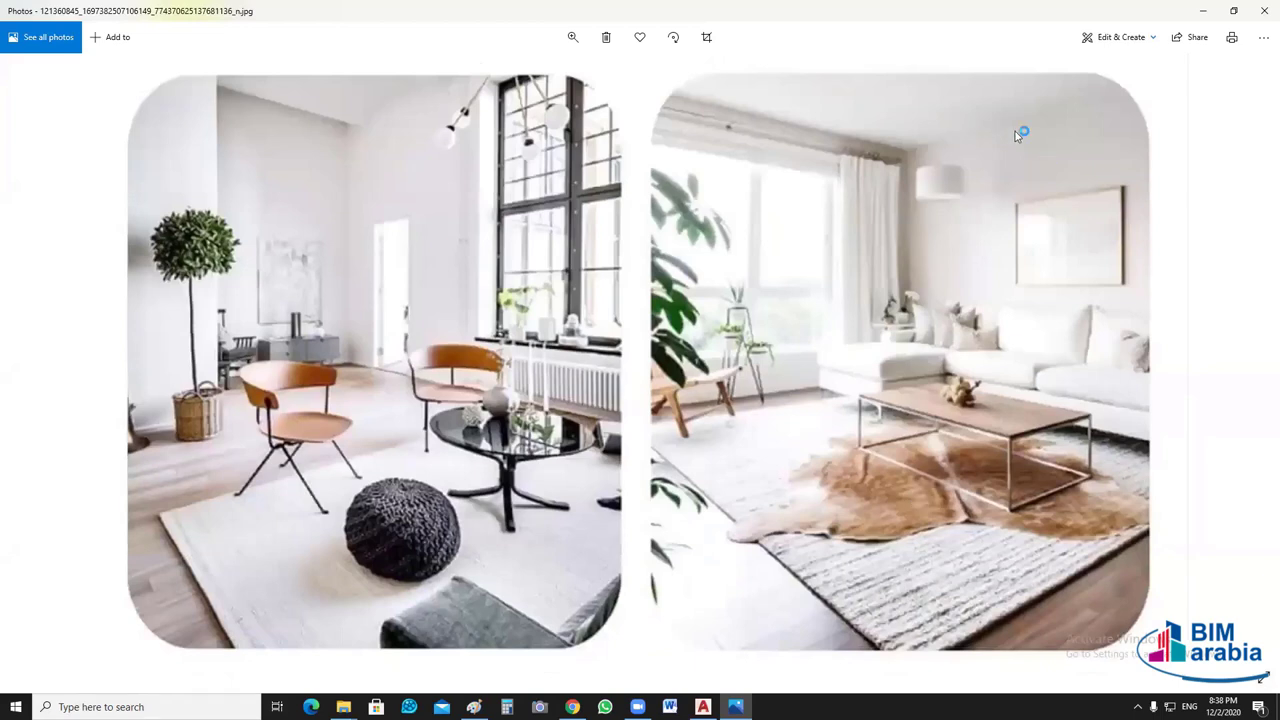
pyautogui.click(980, 250)
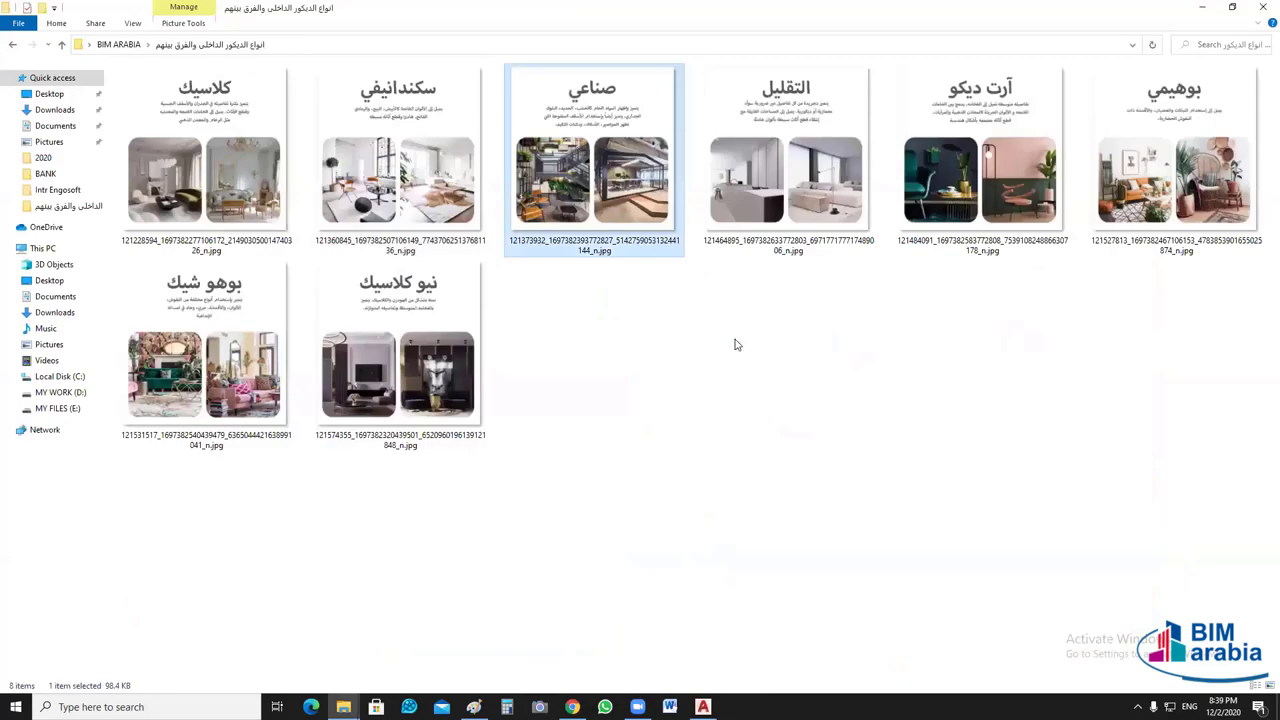
# - Open the selected صناعي industrial-style slide in the photo viewer
pyautogui.press('Return')
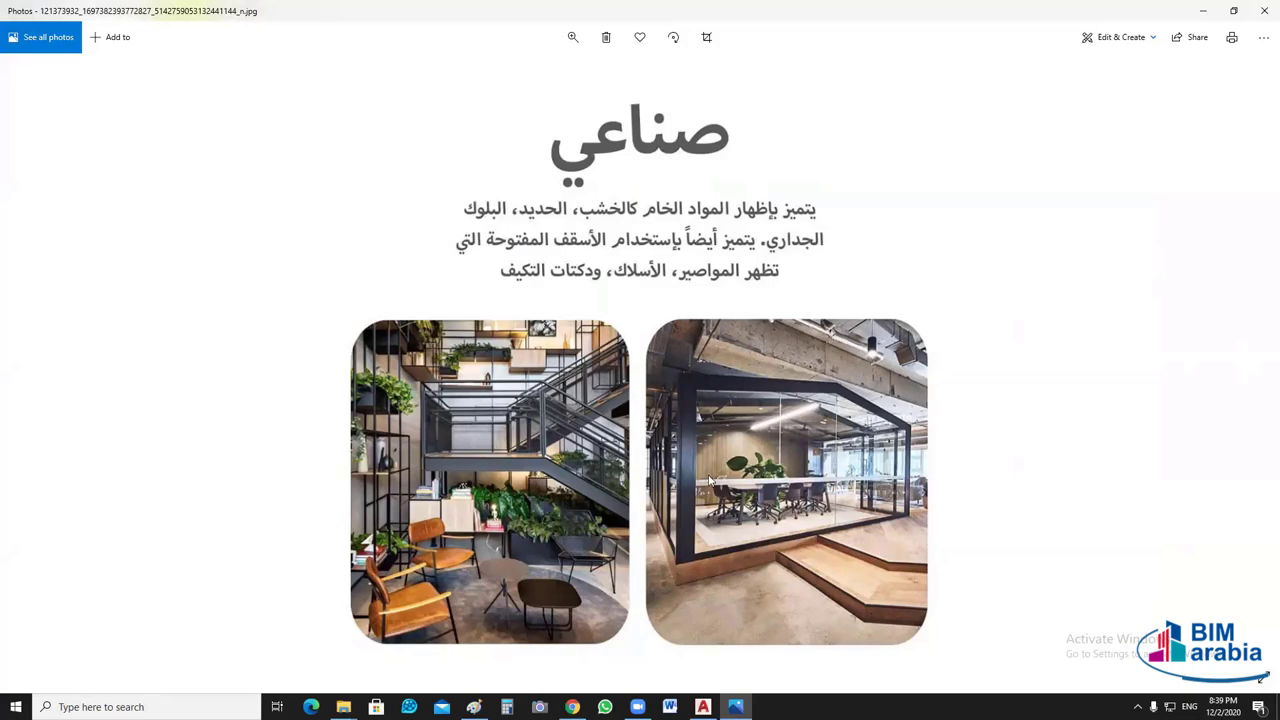
# - Zoom into the صناعي slide's steel-staircase lounge and glass meeting-room photos
pyautogui.scroll(1, 697, 430)
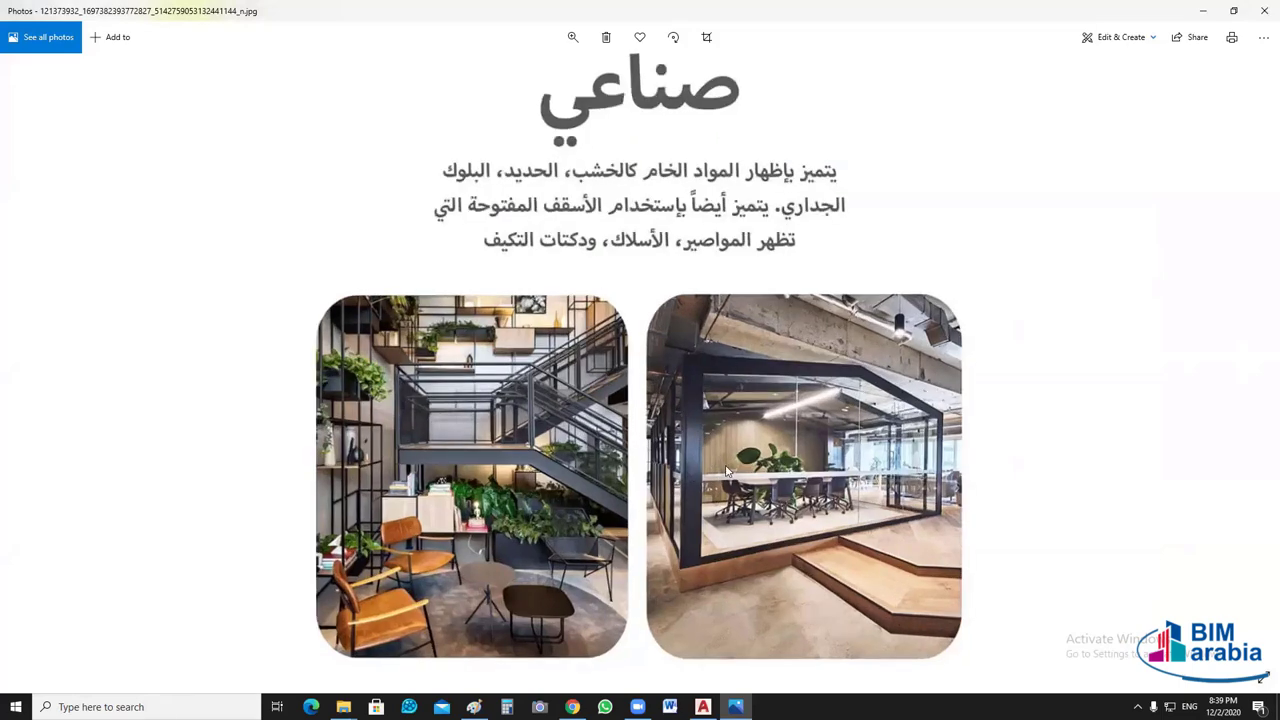
pyautogui.scroll(1, 787, 466)
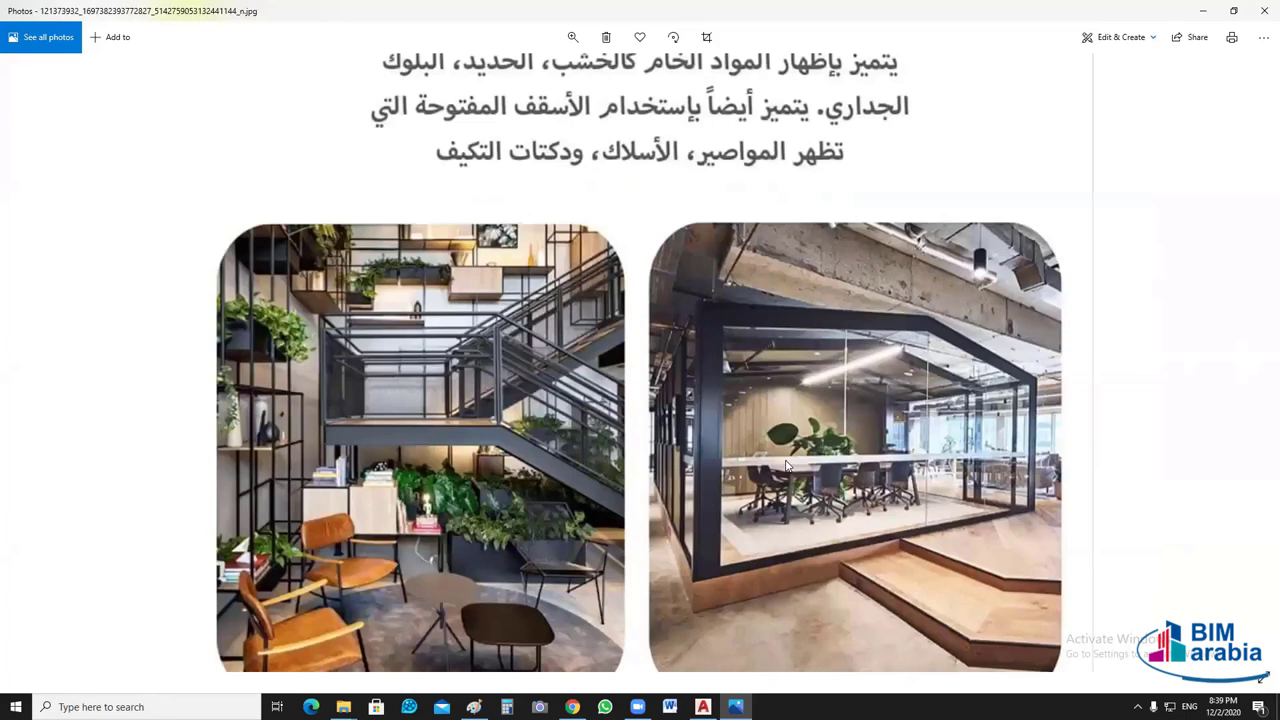
pyautogui.scroll(1, 786, 466)
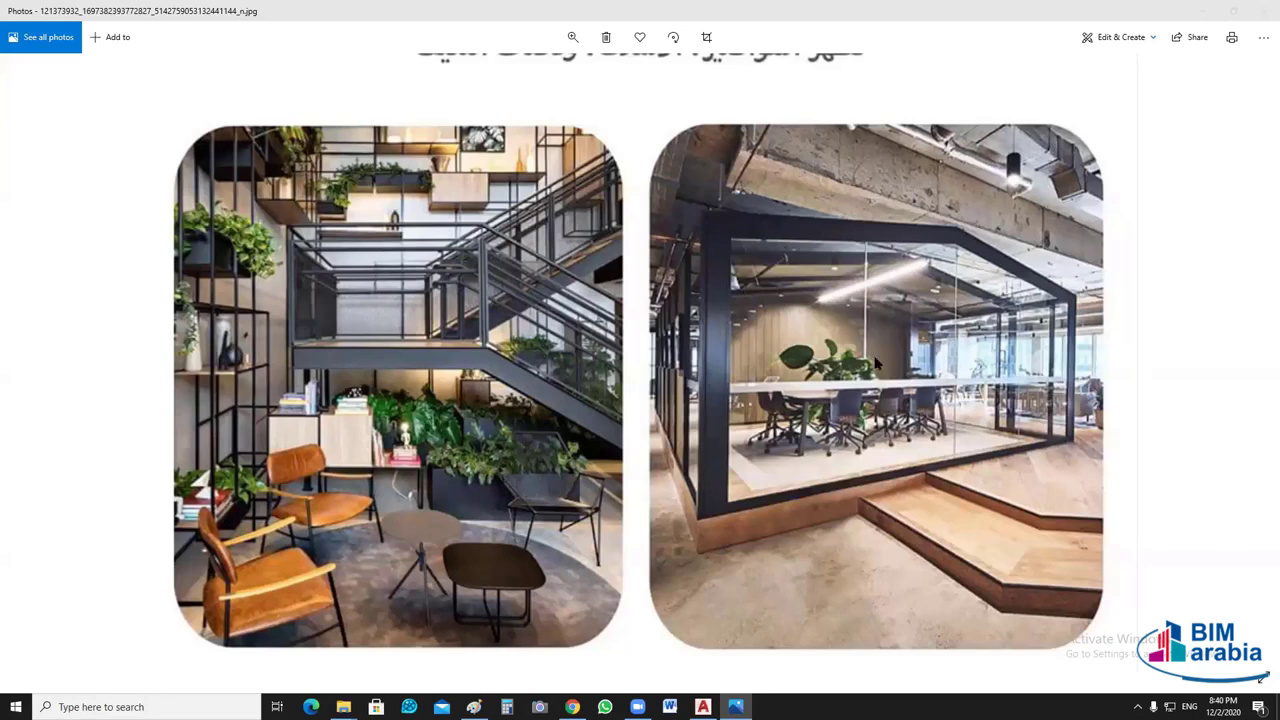
pyautogui.click(549, 244)
pyautogui.click(1042, 338)
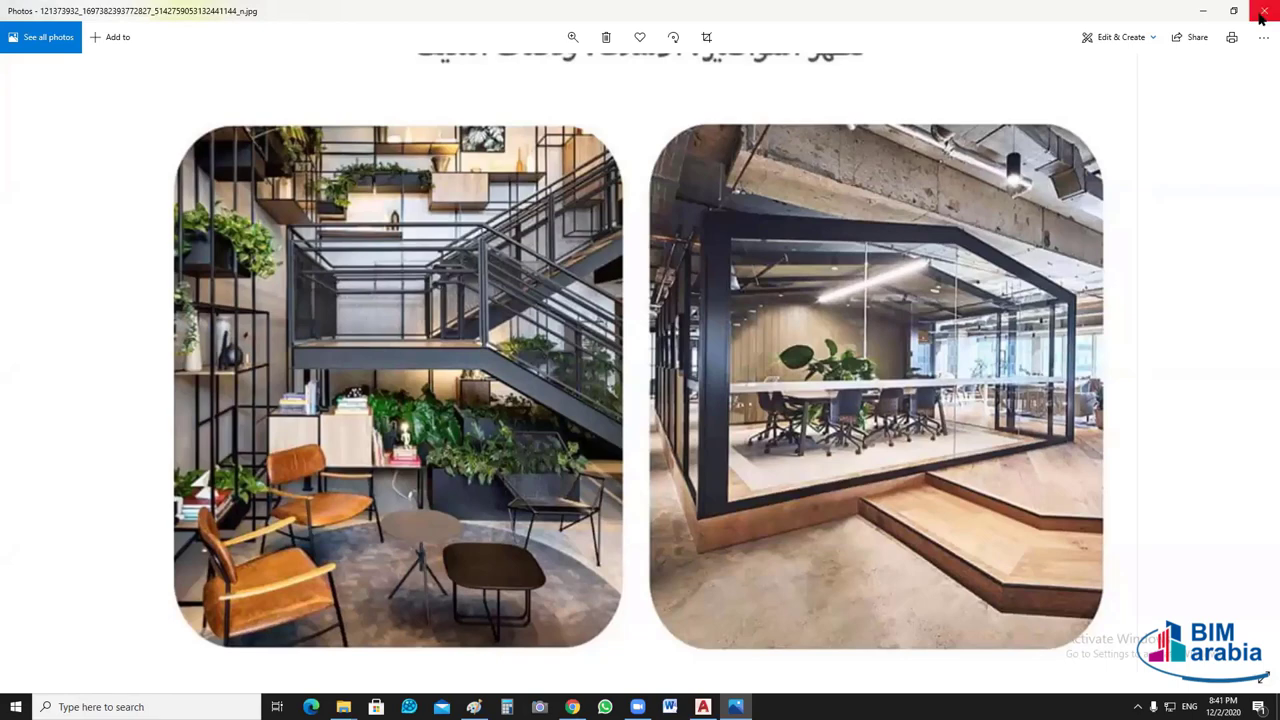
# - Close the industrial slide and open the next one, the التقليل minimalism slide
pyautogui.press('Escape')
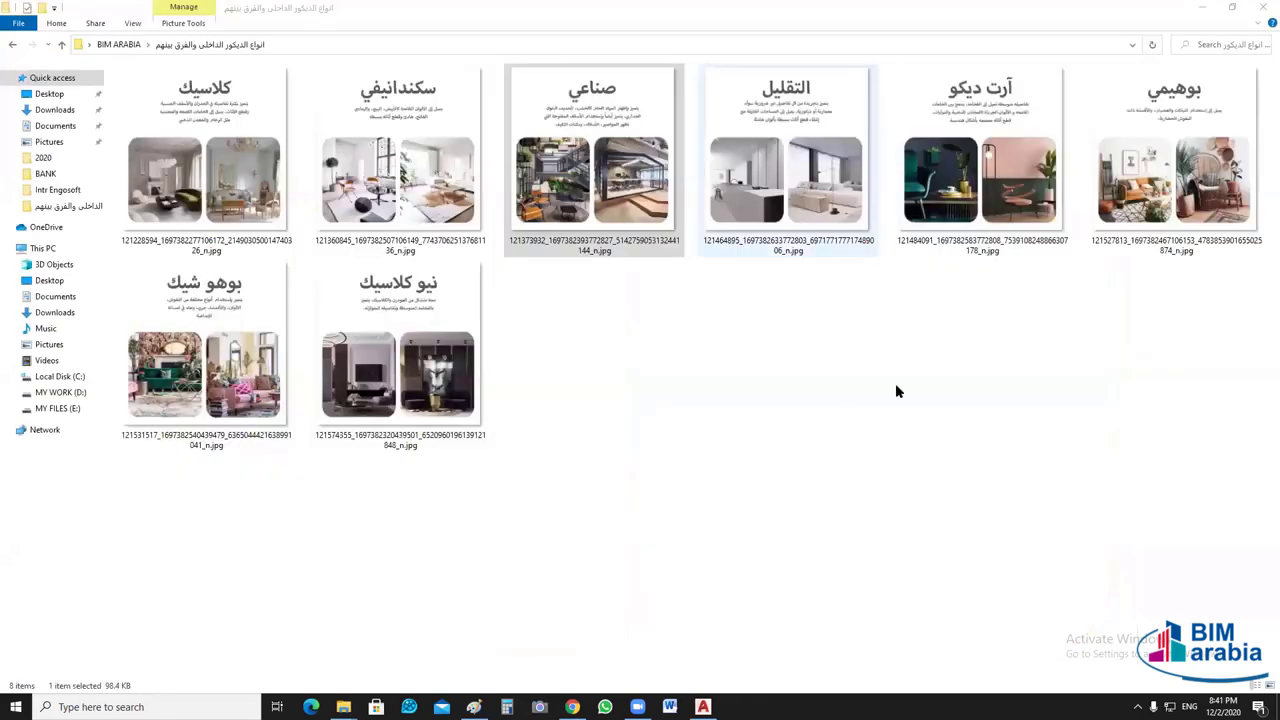
pyautogui.press('Right')
pyautogui.press('Return')
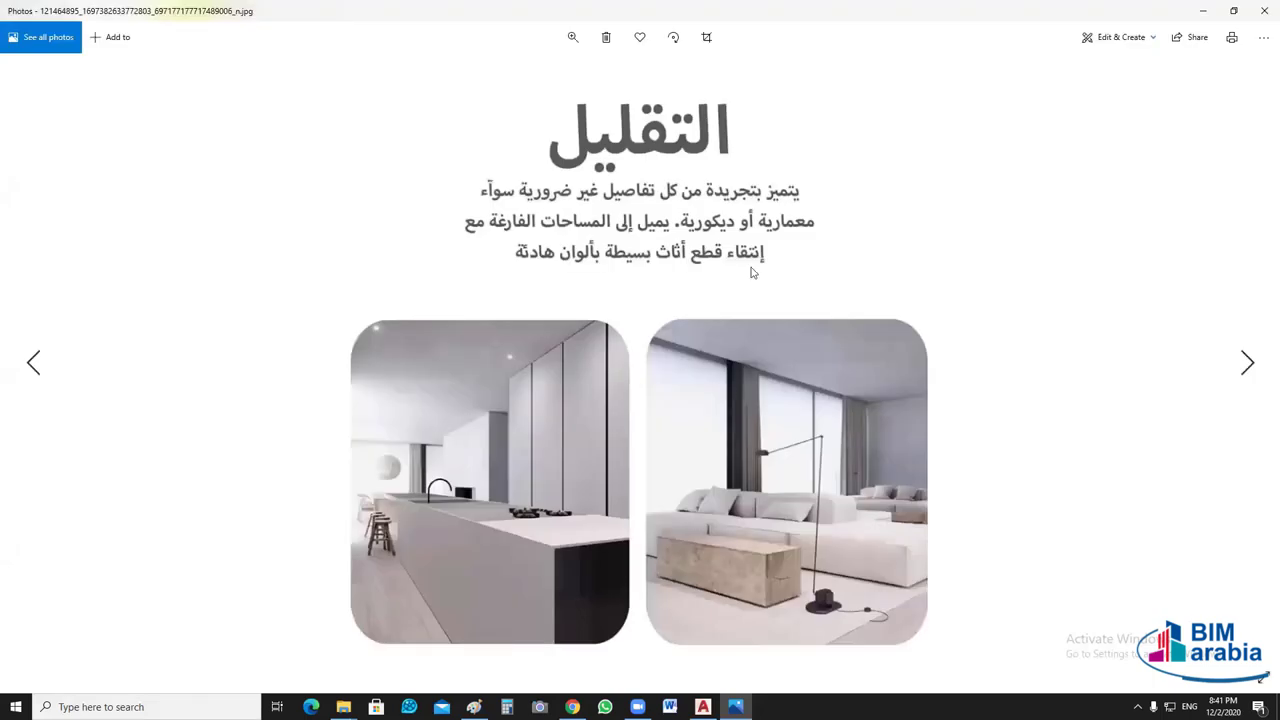
# - Zoom into the minimalism slide, close it, and open the آرت ديكو Art Deco slide
pyautogui.keyDown('ctrl'); pyautogui.scroll(2, 752, 272); pyautogui.keyUp('ctrl')
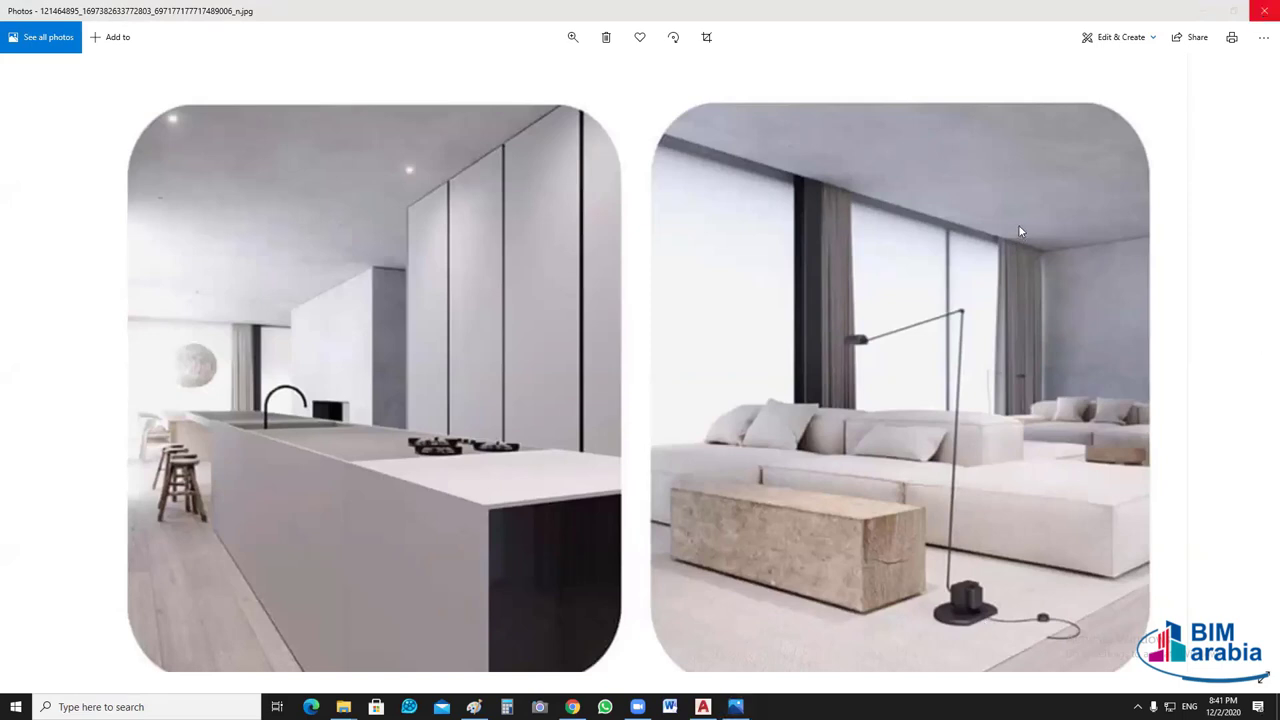
pyautogui.hotkey('alt', 'F4')
pyautogui.click(982, 164)
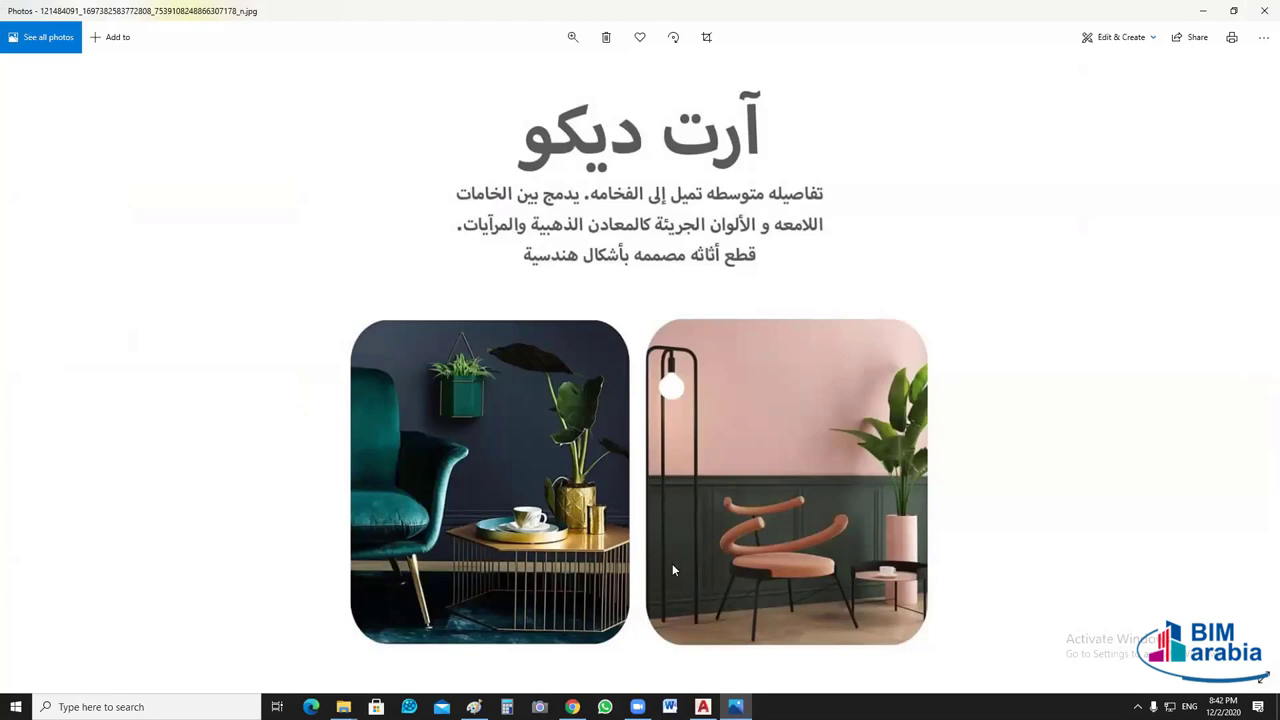
# - Zoom in and back out on the Art Deco slide's armchair photos
pyautogui.keyDown('ctrl'); pyautogui.scroll(2, 677, 574); pyautogui.keyUp('ctrl')
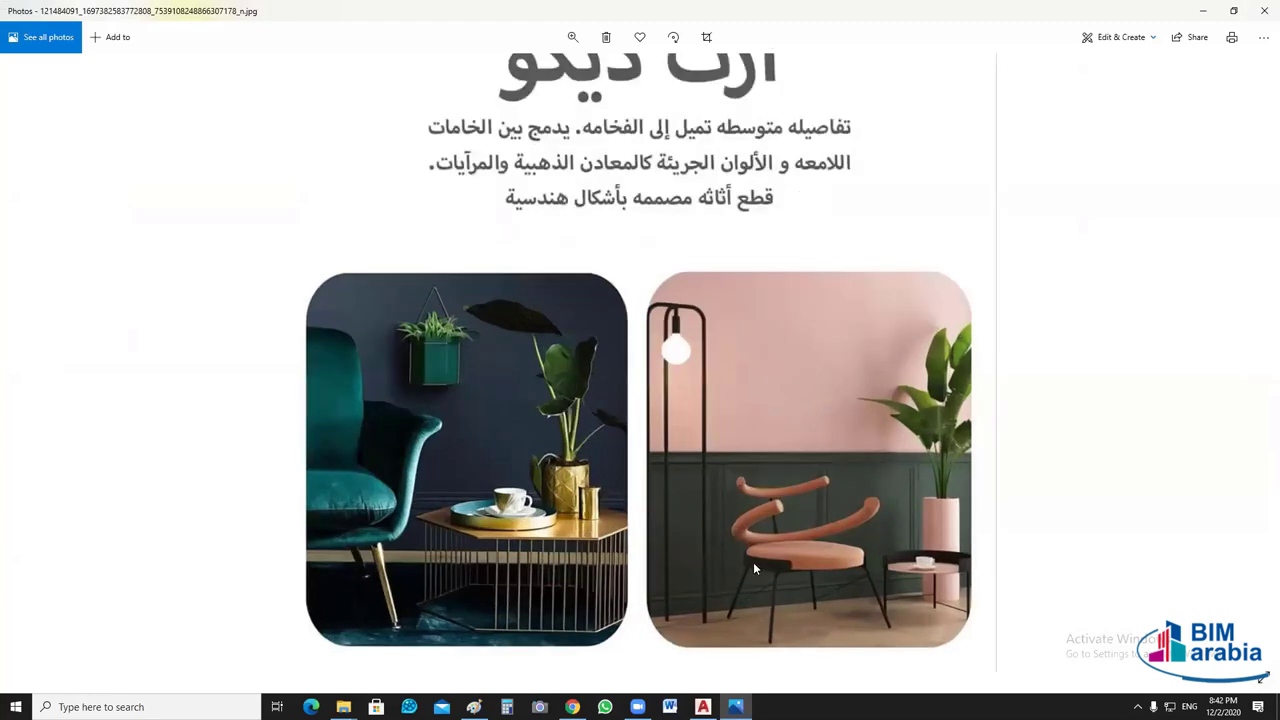
pyautogui.keyDown('ctrl'); pyautogui.scroll(2, 753, 562); pyautogui.keyUp('ctrl')
pyautogui.keyDown('ctrl'); pyautogui.scroll(1, 880, 270); pyautogui.keyUp('ctrl')
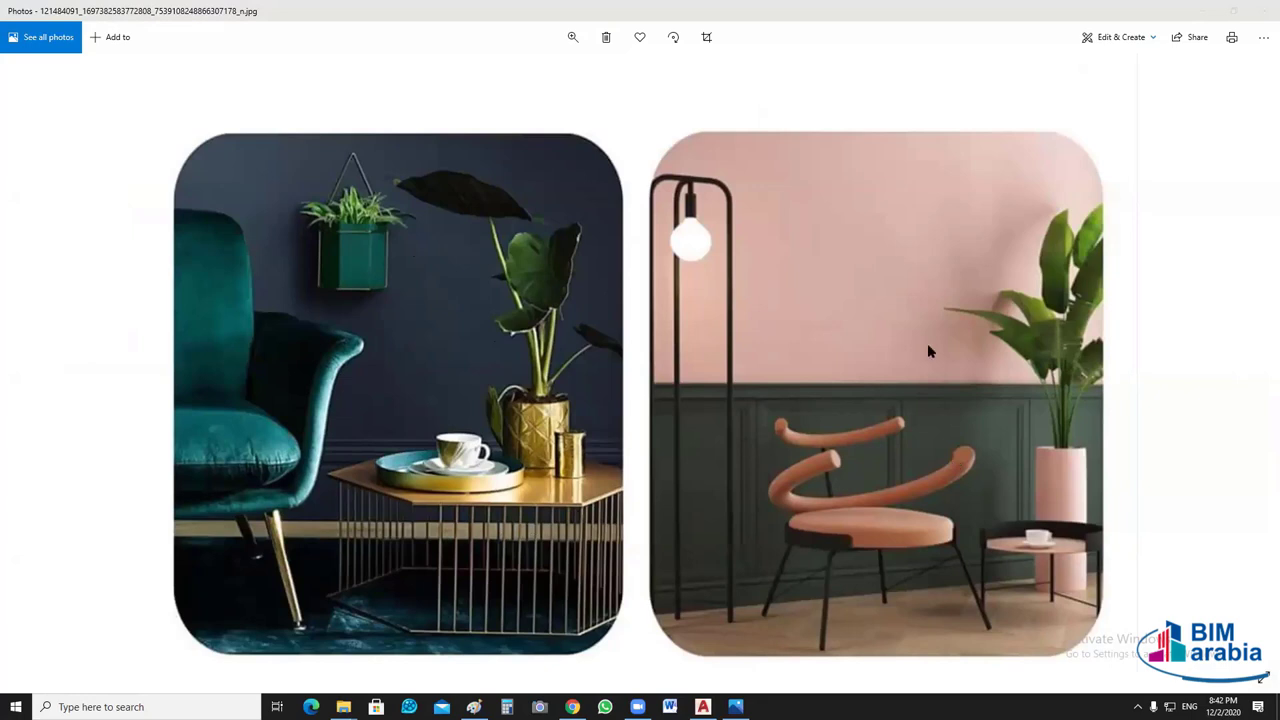
pyautogui.scroll(-2, 843, 307)
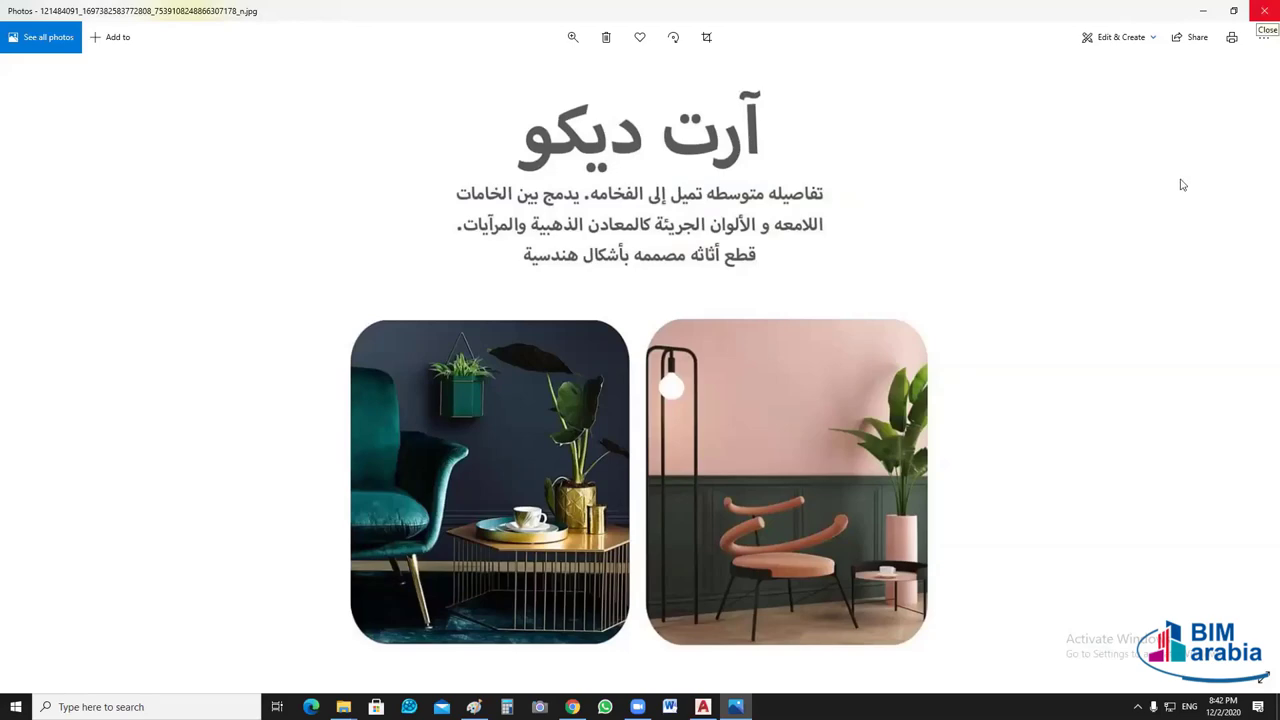
# - Close the Art Deco viewer and open the next slide, بوهيمي Bohemian
pyautogui.hotkey('alt', 'F4')
pyautogui.press('Right')
pyautogui.press('Return')
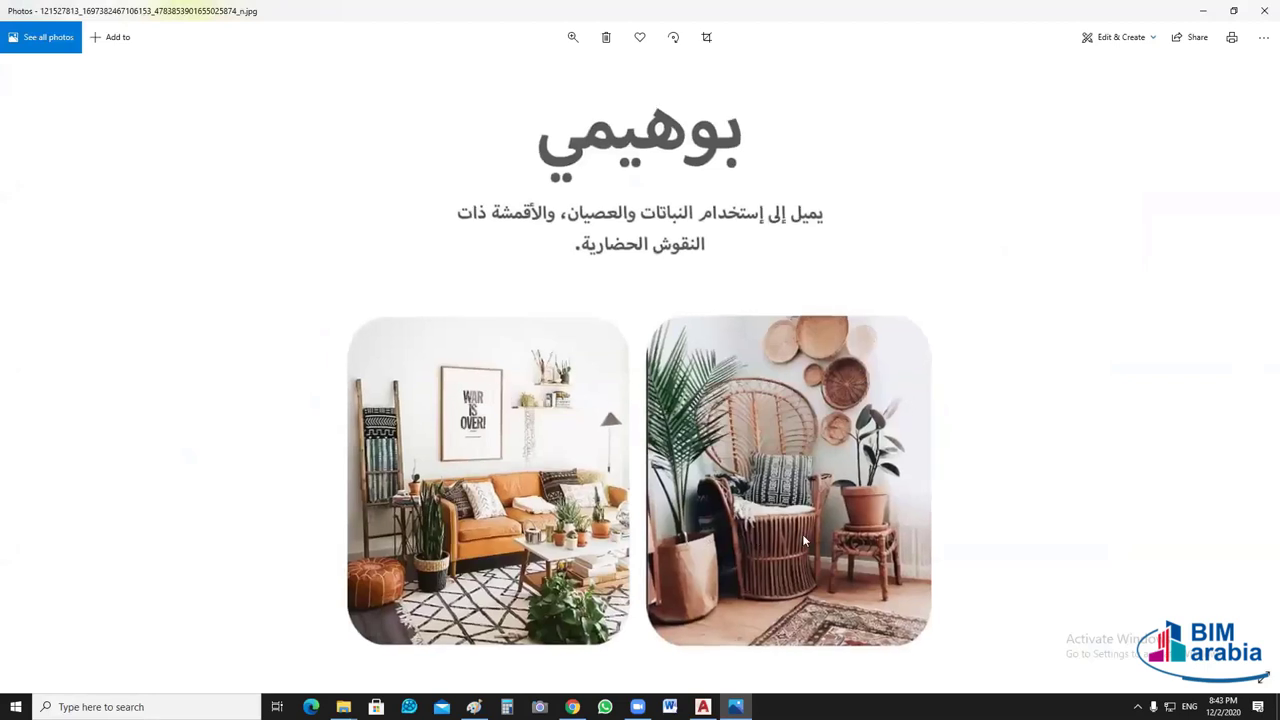
pyautogui.scroll(1, 780, 457)
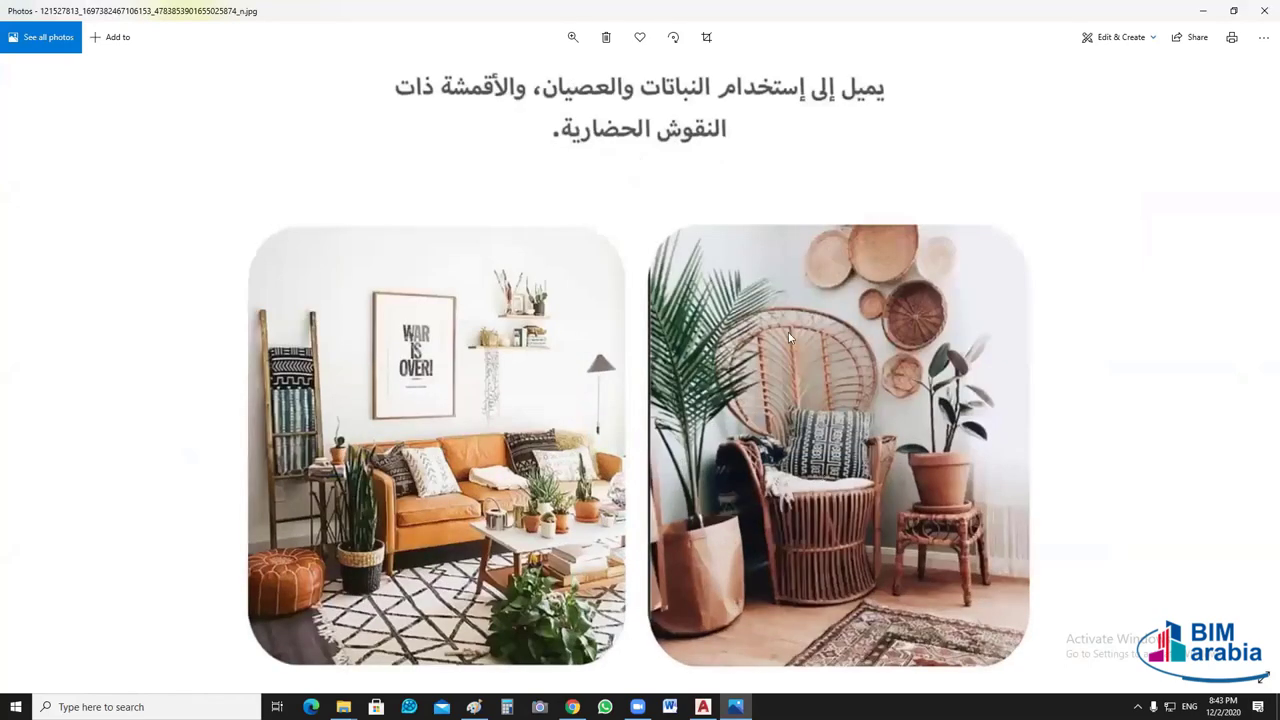
pyautogui.scroll(1, 786, 428)
pyautogui.scroll(1, 884, 365)
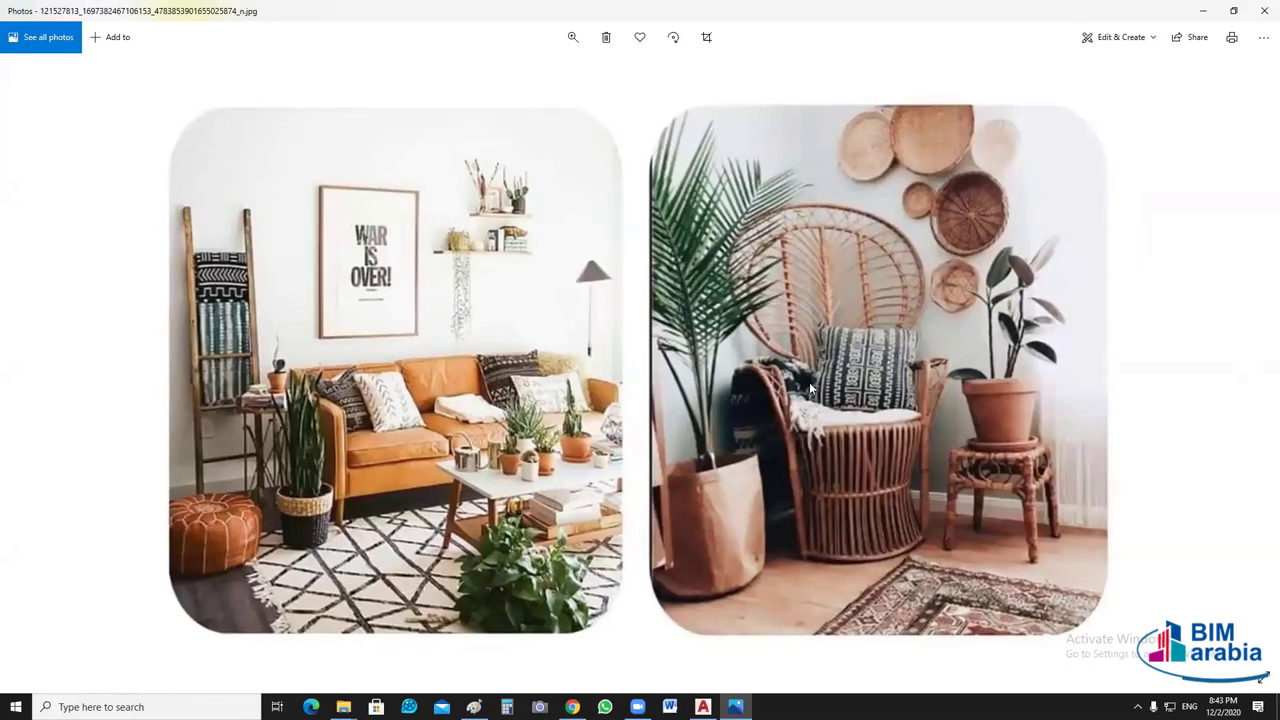
pyautogui.scroll(-1, 809, 382)
pyautogui.scroll(-1, 733, 425)
pyautogui.scroll(-1, 733, 425)
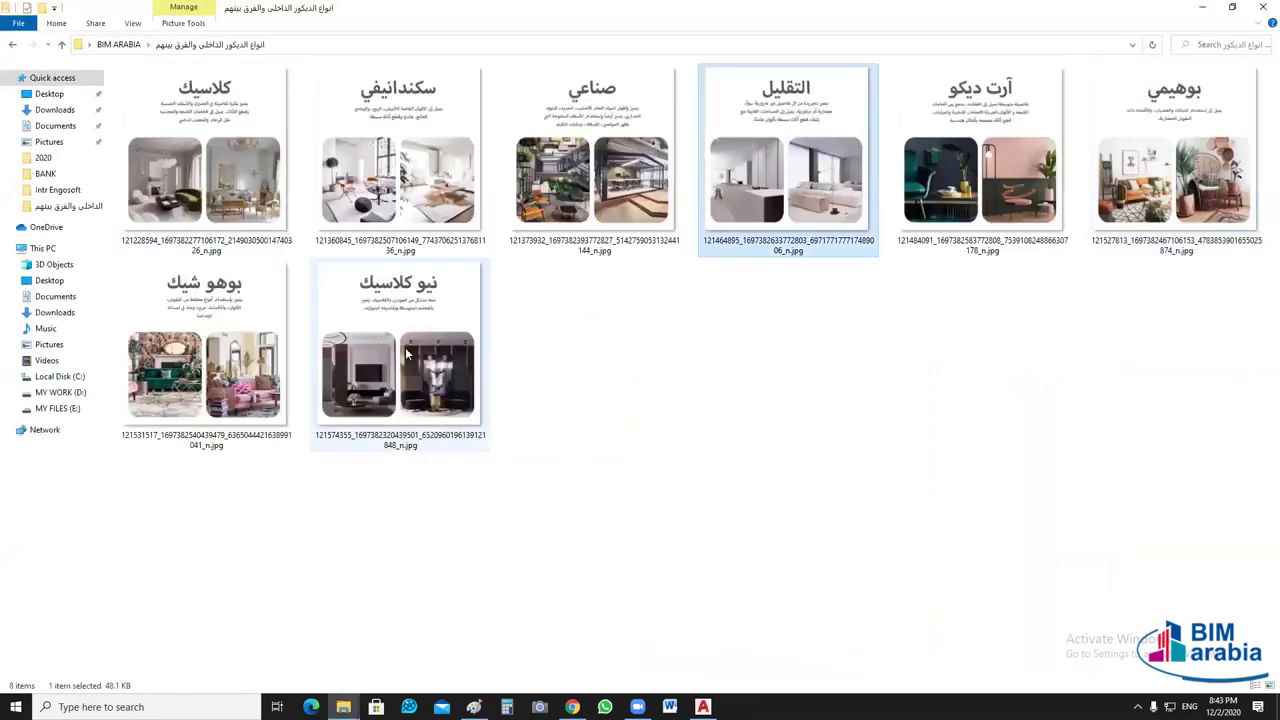
# - Open the نيو كلاسيك slide and zoom until its two living-room photos fill the window
pyautogui.doubleClick(407, 348)
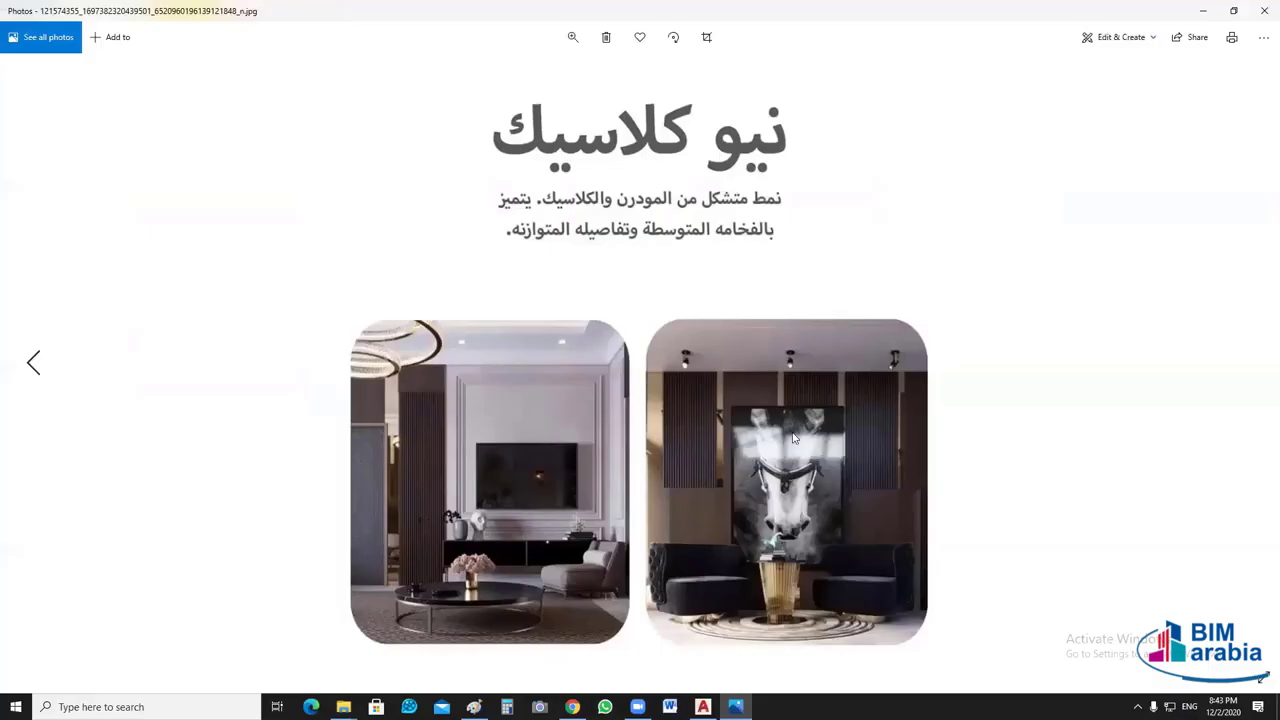
pyautogui.scroll(2, 761, 387)
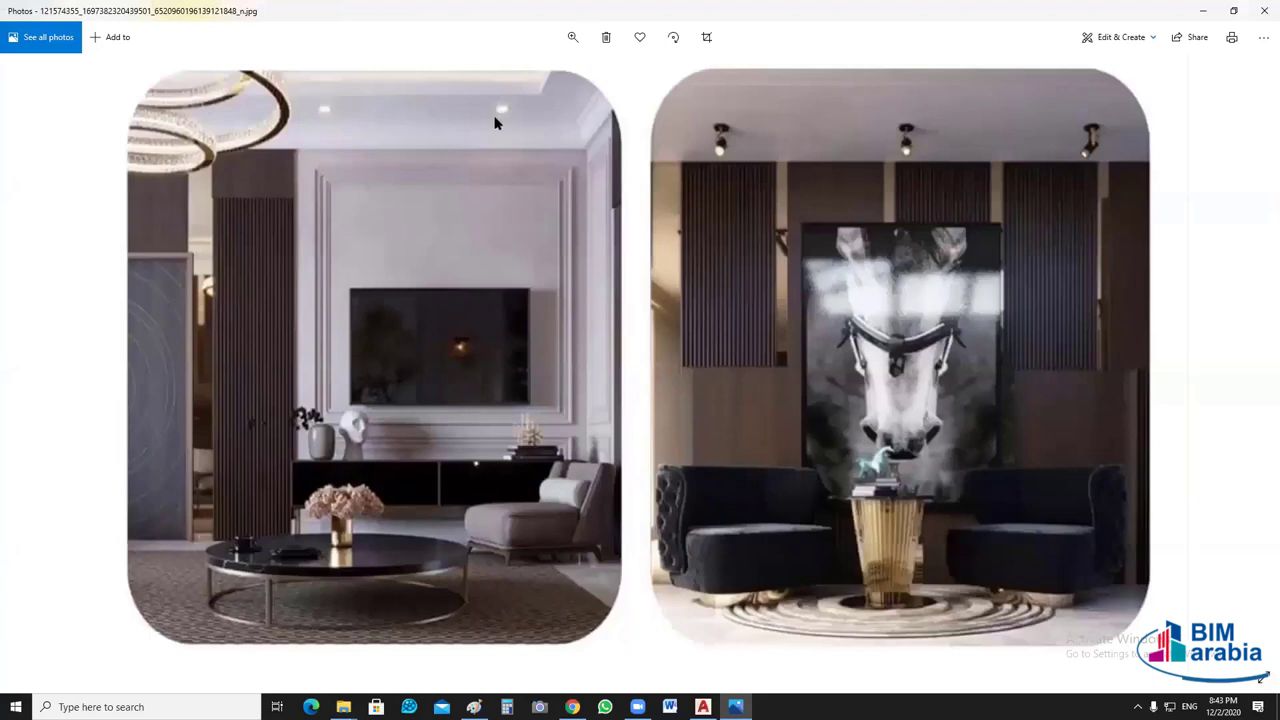
pyautogui.click(185, 145)
pyautogui.click(393, 578)
pyautogui.click(545, 516)
pyautogui.scroll(1, 566, 526)
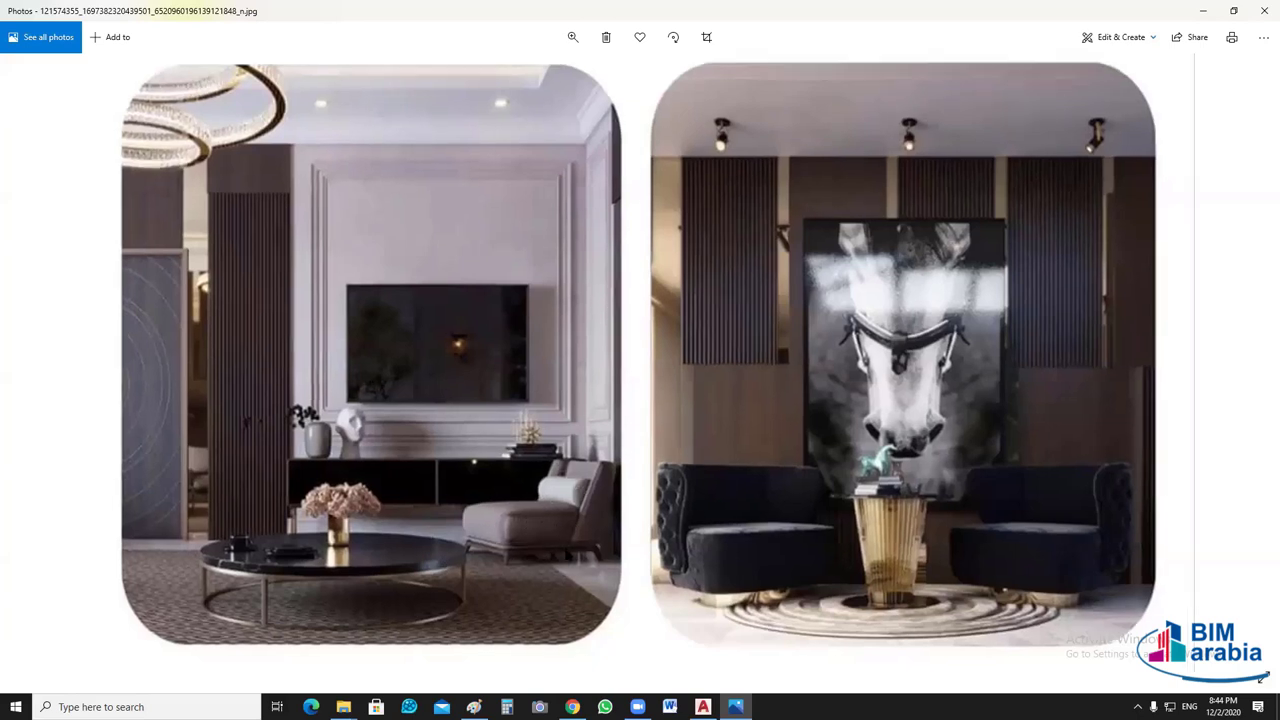
pyautogui.scroll(1, 570, 545)
pyautogui.scroll(1, 563, 549)
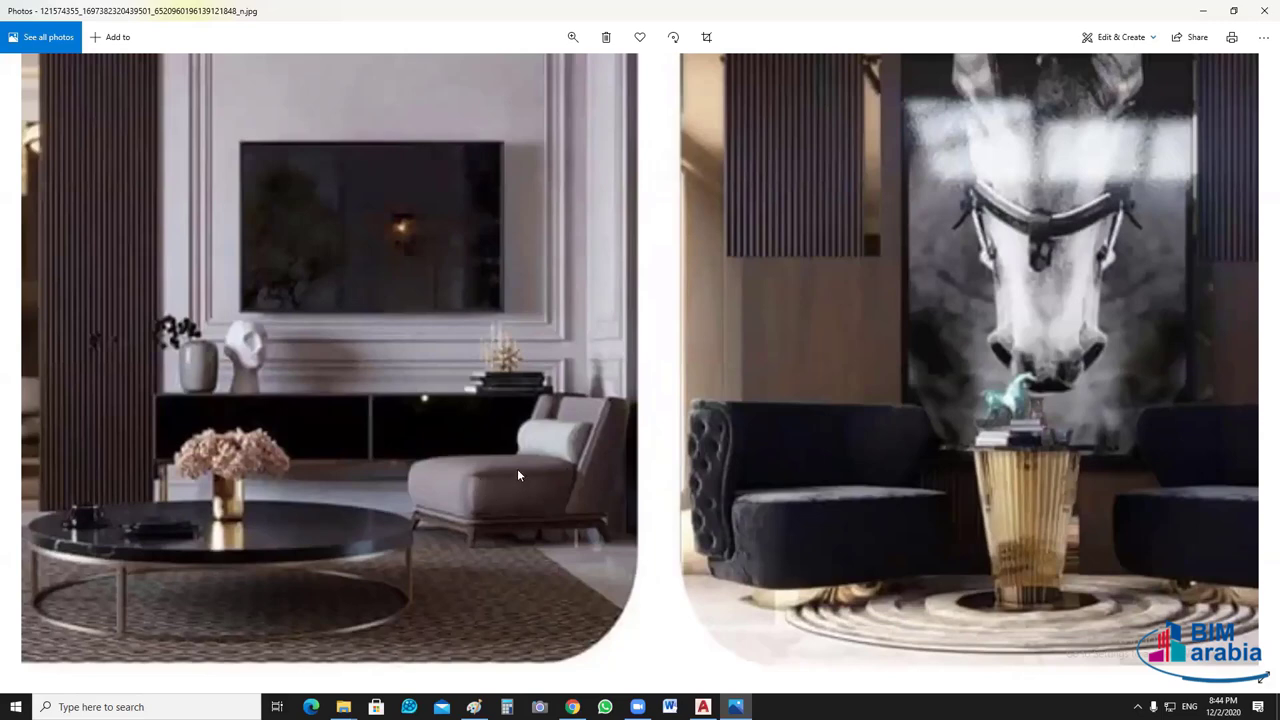
pyautogui.scroll(-1, 589, 467)
pyautogui.scroll(-1, 680, 520)
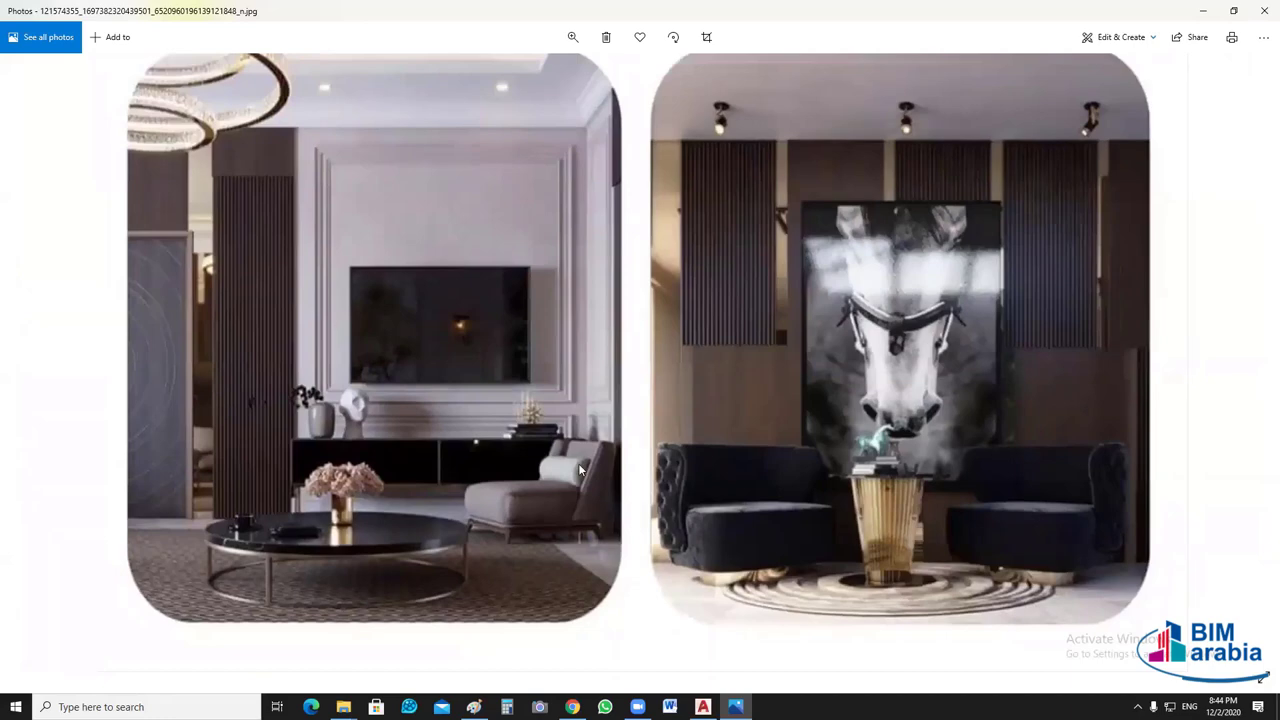
pyautogui.scroll(1, 539, 391)
pyautogui.scroll(1, 539, 391)
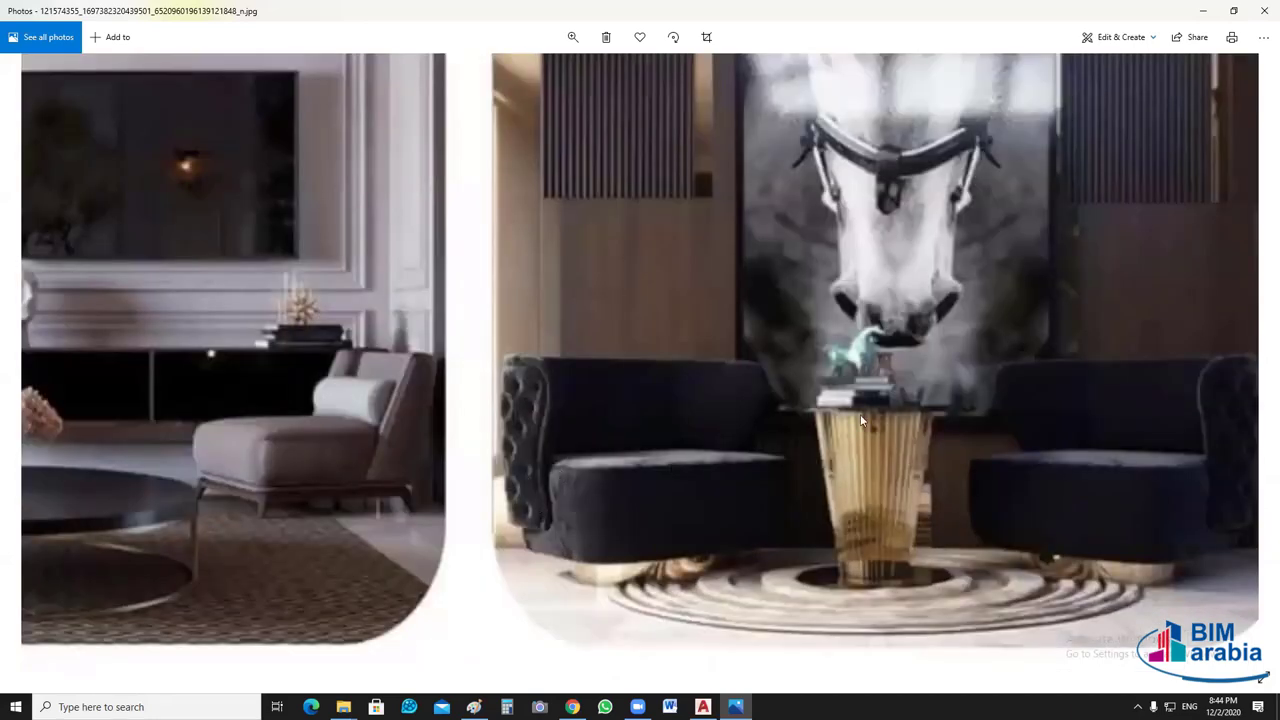
pyautogui.scroll(-1, 860, 414)
pyautogui.scroll(-1, 870, 426)
pyautogui.scroll(-1, 752, 282)
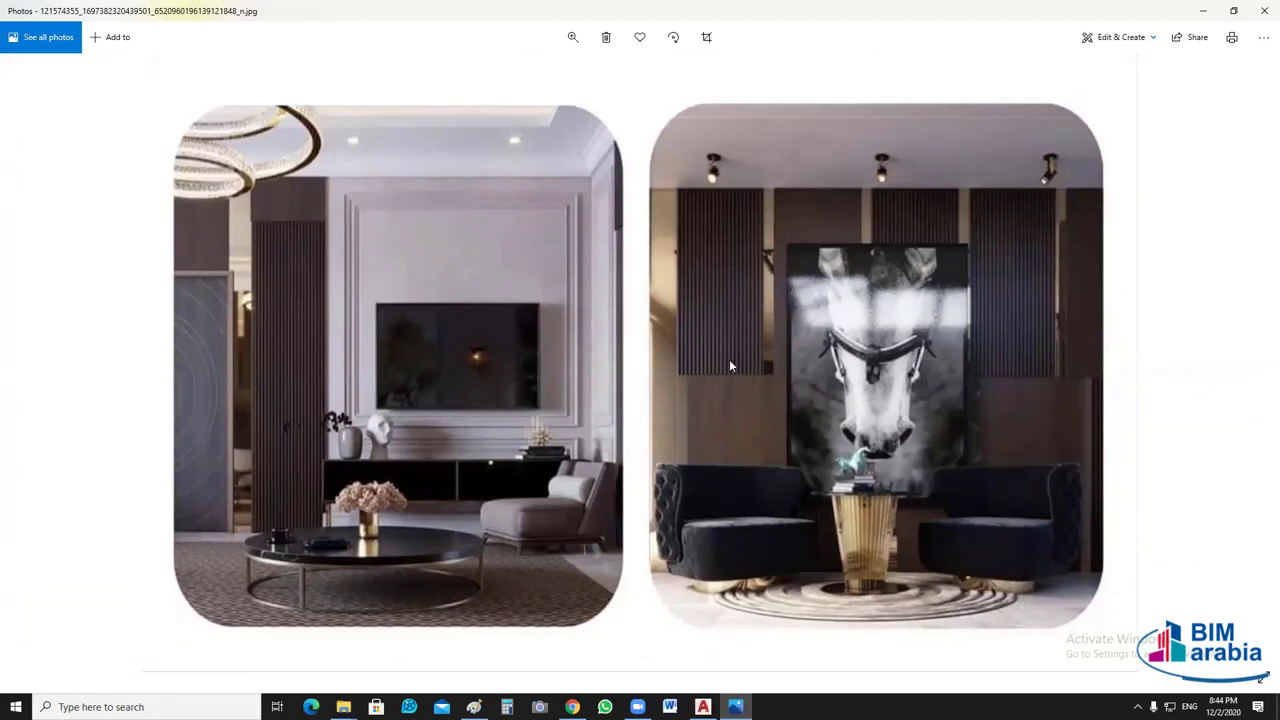
pyautogui.scroll(-1, 729, 359)
pyautogui.scroll(-1, 754, 394)
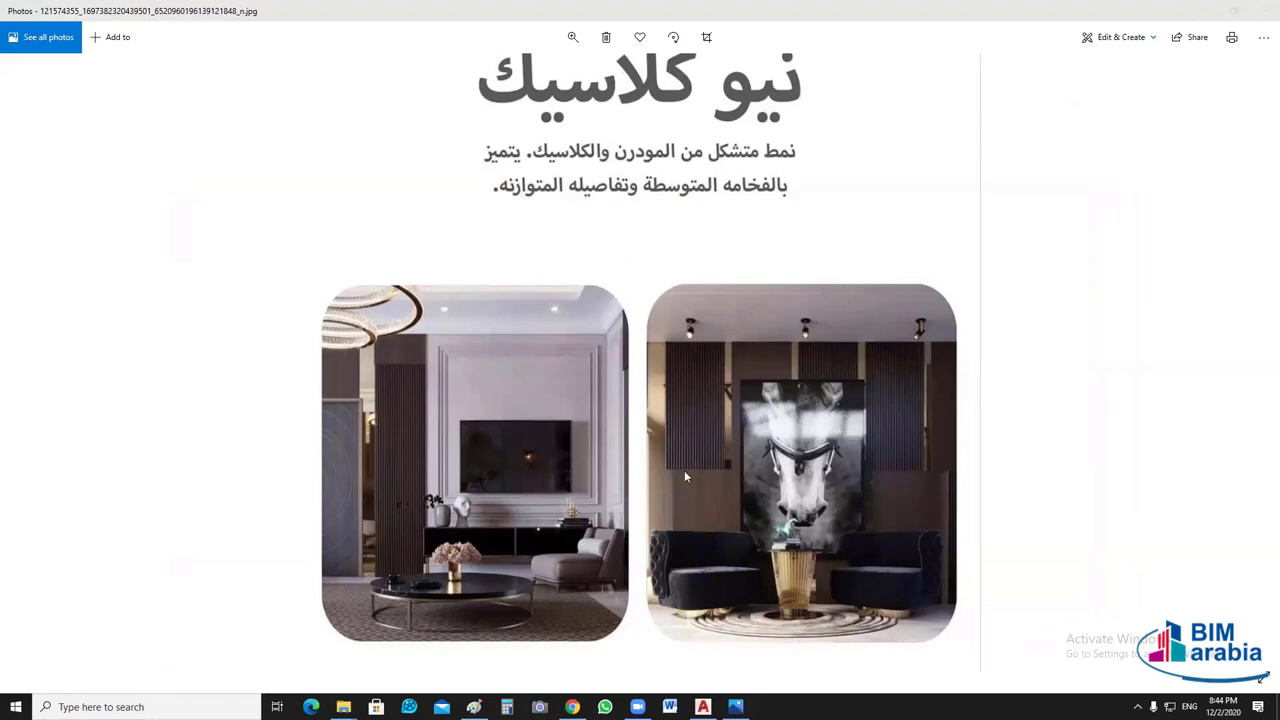
# - Zoom further into the Neo-Classic slide's TV lounge and velvet-chair photos
pyautogui.scroll(3, 684, 470)
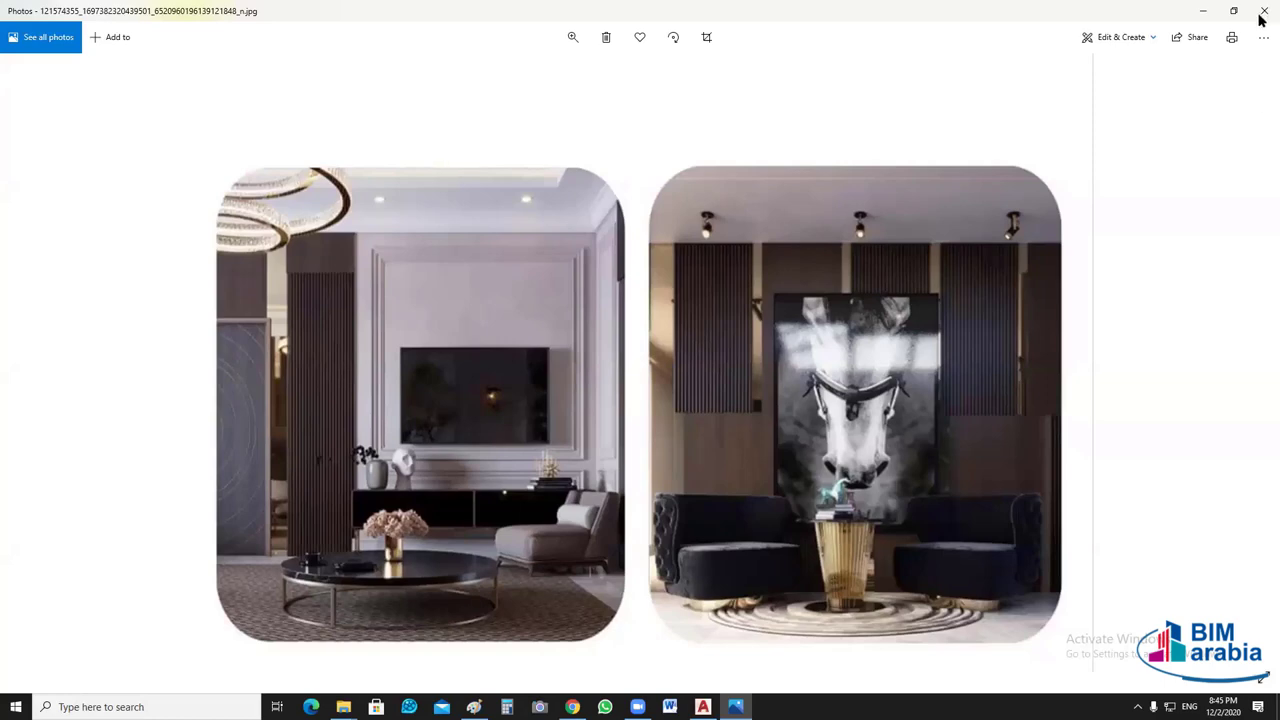
# - Close the photo viewer and go up to the parent BIM ARABIA folder
pyautogui.hotkey('alt', 'F4')
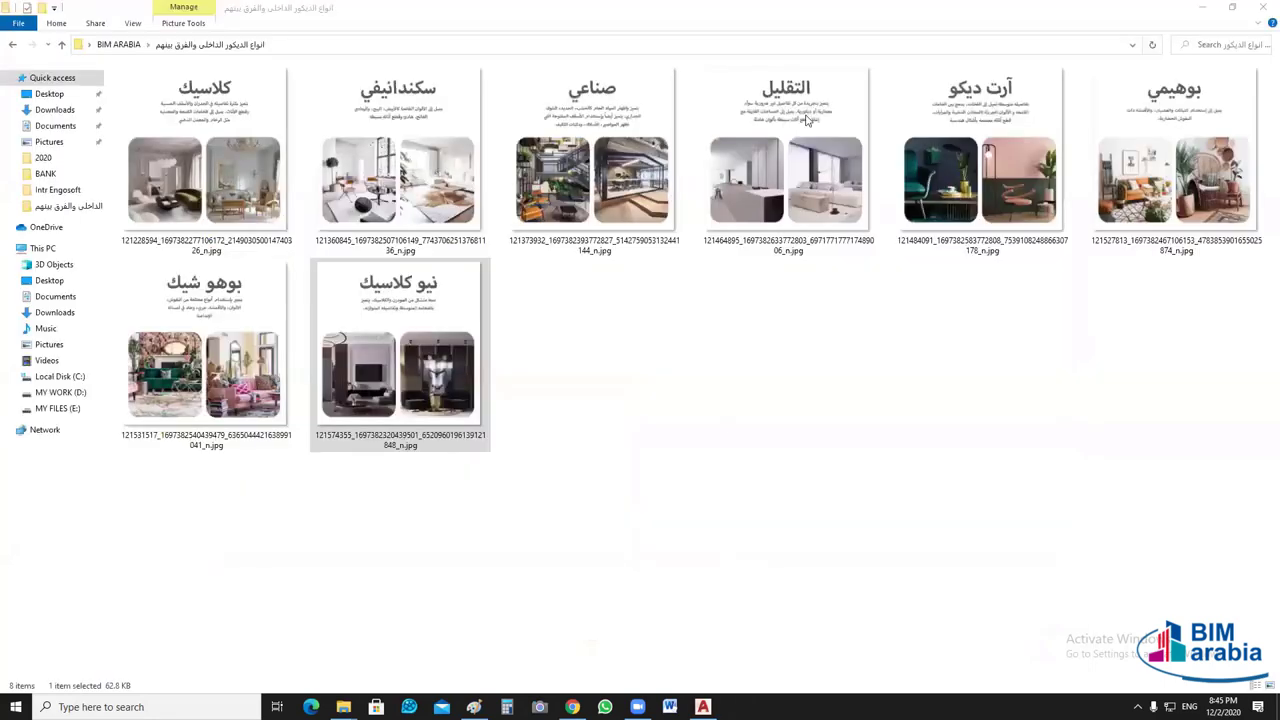
pyautogui.click(62, 45)
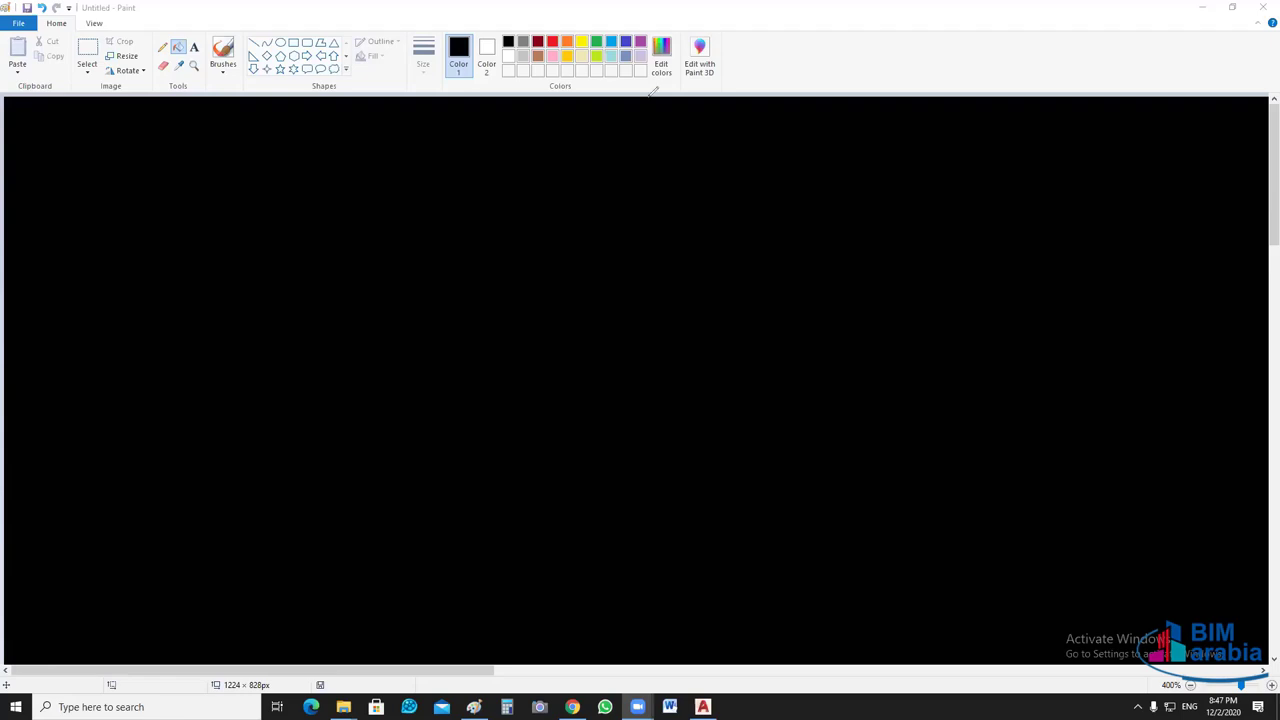
# - Handwrite 'Plan' in green at the top of the black canvas and underline it
pyautogui.moveTo(611, 158); pyautogui.dragTo(606, 148)
pyautogui.moveTo(648, 98); pyautogui.dragTo(656, 160)
pyautogui.moveTo(670, 129); pyautogui.dragTo(690, 151)
pyautogui.moveTo(698, 150); pyautogui.dragTo(727, 149)
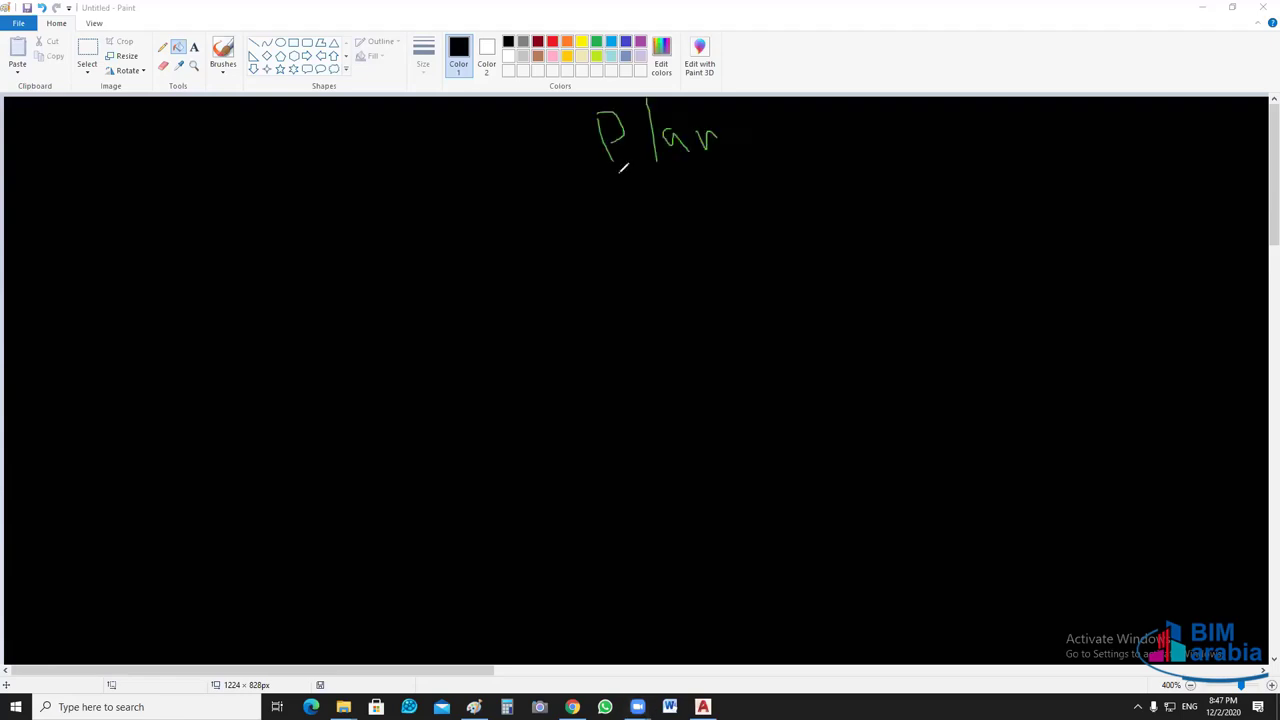
pyautogui.moveTo(597, 174)
pyautogui.mouseDown()
pyautogui.moveTo(800, 171)
pyautogui.moveTo(863, 215)
pyautogui.mouseUp()
# - Handwrite a green Arabic line below the heading and underline it
pyautogui.moveTo(845, 180)
pyautogui.mouseDown()
pyautogui.moveTo(814, 228)
pyautogui.moveTo(790, 212)
pyautogui.moveTo(764, 246)
pyautogui.mouseUp()
pyautogui.moveTo(780, 176)
pyautogui.mouseDown()
pyautogui.moveTo(746, 226)
pyautogui.moveTo(778, 202)
pyautogui.mouseUp()
pyautogui.moveTo(707, 226); pyautogui.dragTo(710, 265)
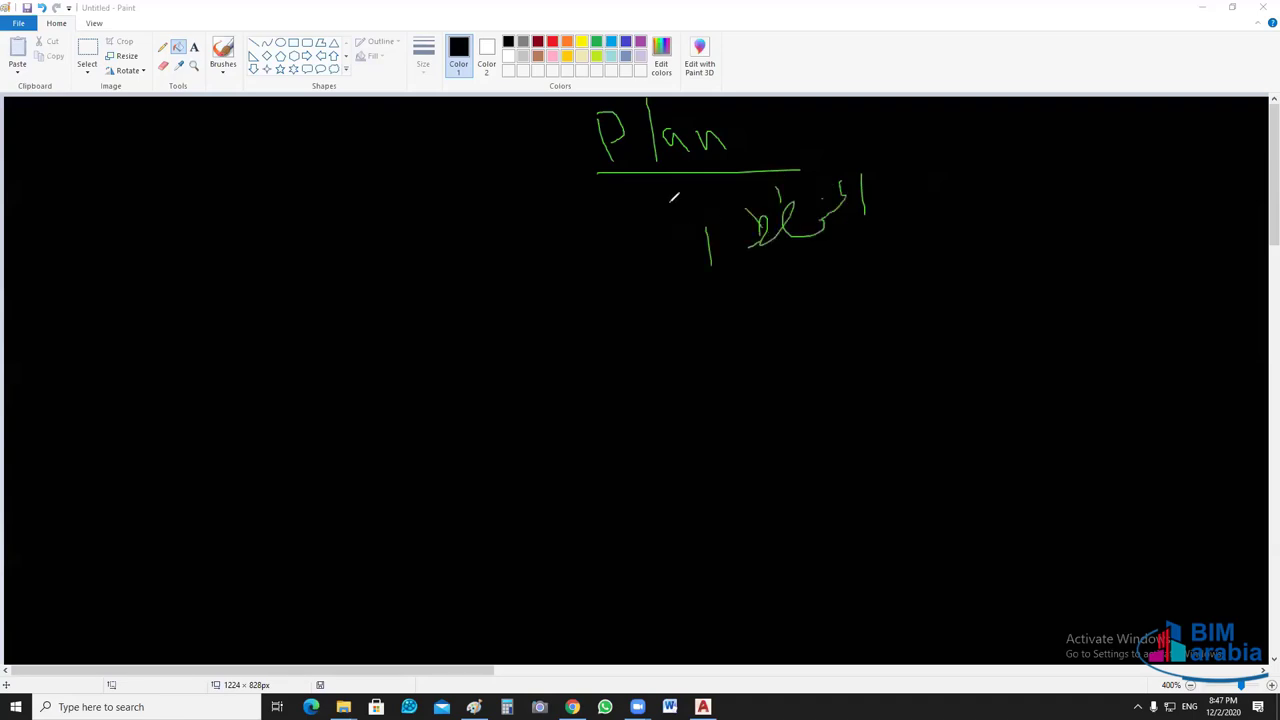
pyautogui.moveTo(686, 204)
pyautogui.mouseDown()
pyautogui.moveTo(672, 238)
pyautogui.moveTo(552, 216)
pyautogui.moveTo(570, 236)
pyautogui.mouseUp()
pyautogui.click(589, 252)
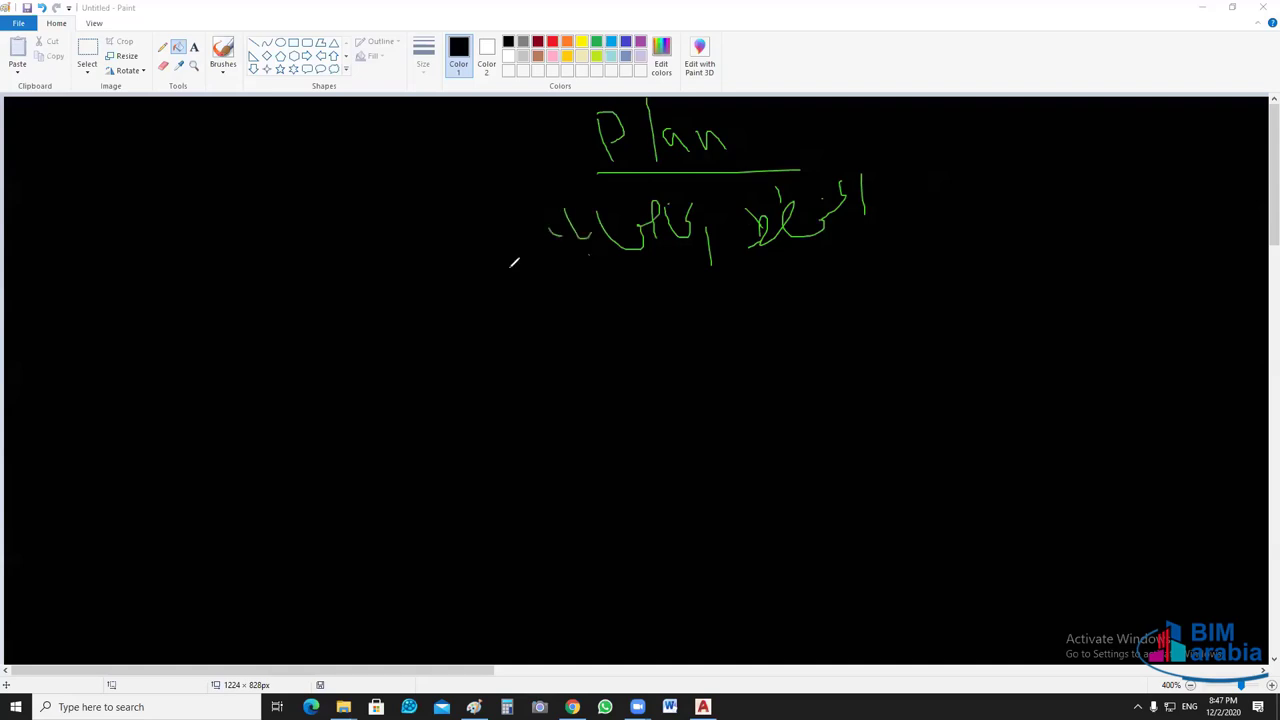
pyautogui.moveTo(562, 238); pyautogui.dragTo(508, 266)
pyautogui.moveTo(456, 254)
pyautogui.mouseDown()
pyautogui.moveTo(432, 270)
pyautogui.moveTo(436, 304)
pyautogui.moveTo(994, 280)
pyautogui.mouseUp()
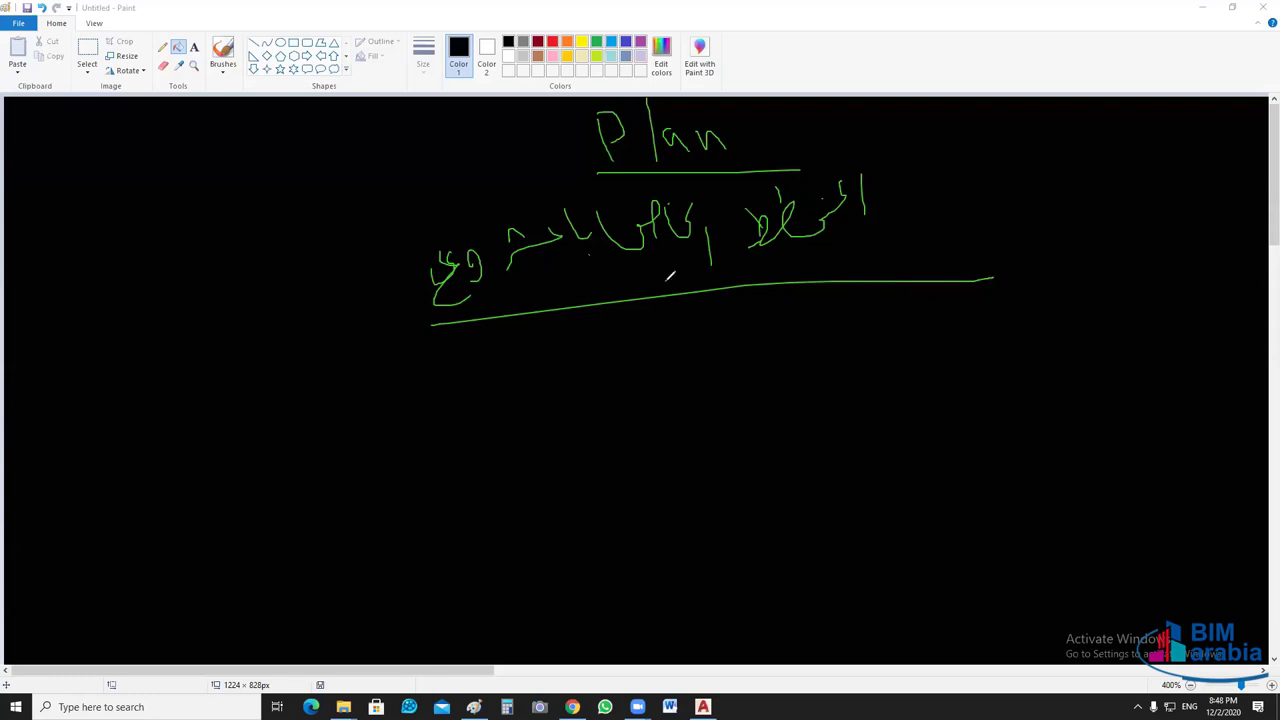
# - Draw a pink arrow down-left from the underline to an underlined pink 'Plan' with a mark beneath
pyautogui.moveTo(662, 298)
pyautogui.mouseDown()
pyautogui.moveTo(421, 467)
pyautogui.moveTo(431, 455)
pyautogui.mouseUp()
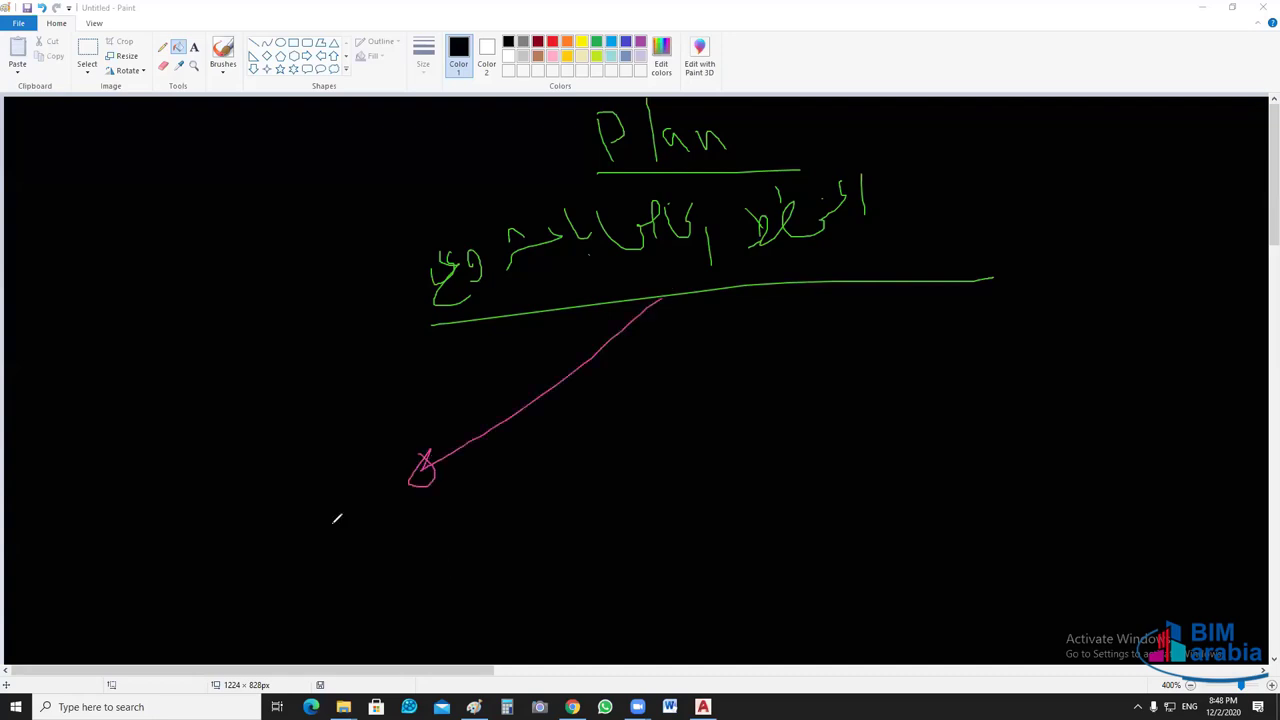
pyautogui.moveTo(333, 481); pyautogui.dragTo(330, 563)
pyautogui.moveTo(307, 508); pyautogui.dragTo(343, 528)
pyautogui.moveTo(352, 490)
pyautogui.mouseDown()
pyautogui.moveTo(355, 540)
pyautogui.moveTo(421, 532)
pyautogui.mouseUp()
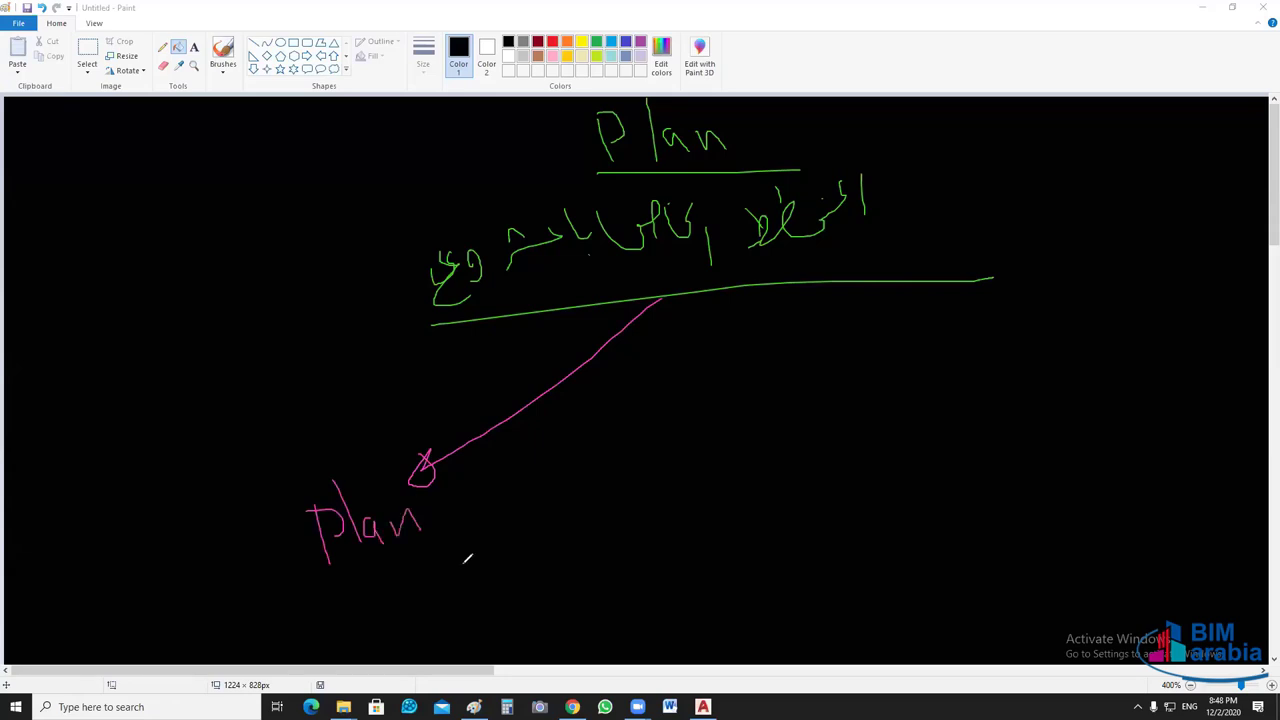
pyautogui.moveTo(310, 571); pyautogui.dragTo(462, 566)
pyautogui.moveTo(410, 583); pyautogui.dragTo(306, 634)
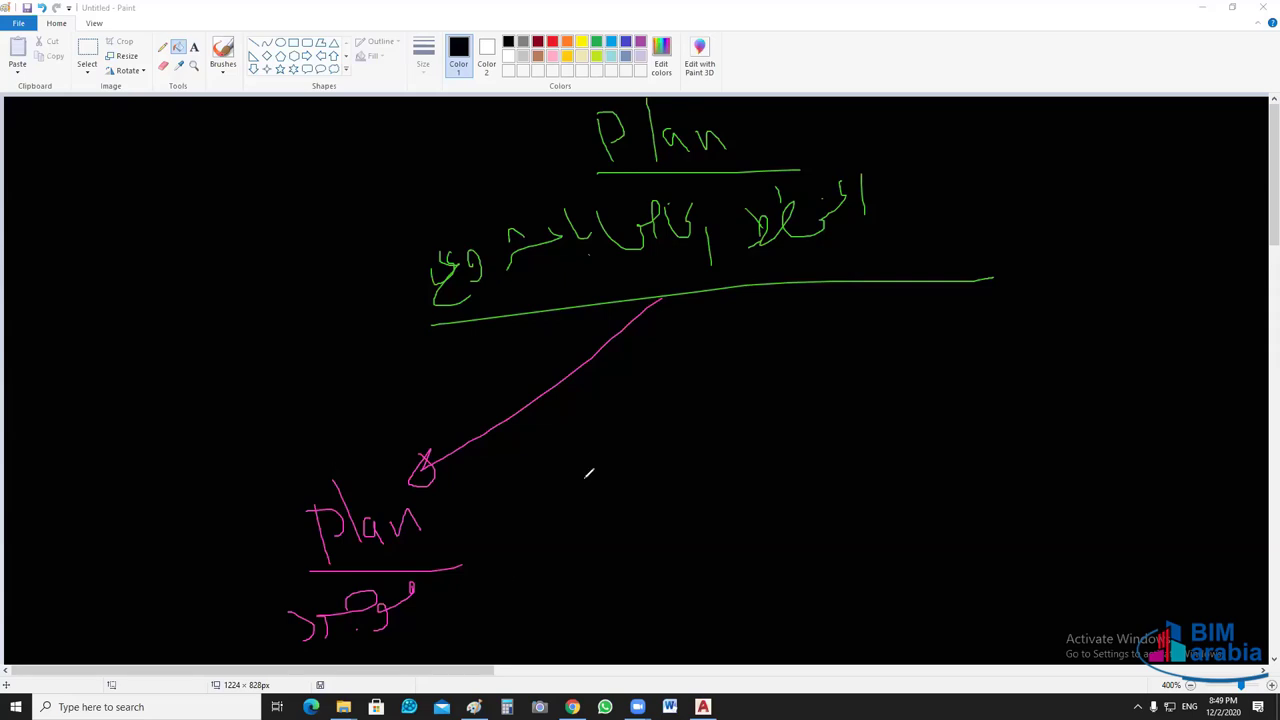
# - Draw a second pink arrow toward the middle and handwrite notes under its tip
pyautogui.moveTo(664, 300)
pyautogui.mouseDown()
pyautogui.moveTo(746, 390)
pyautogui.moveTo(724, 392)
pyautogui.mouseUp()
pyautogui.moveTo(788, 412)
pyautogui.mouseDown()
pyautogui.moveTo(722, 461)
pyautogui.moveTo(816, 466)
pyautogui.mouseUp()
pyautogui.moveTo(696, 452); pyautogui.dragTo(696, 526)
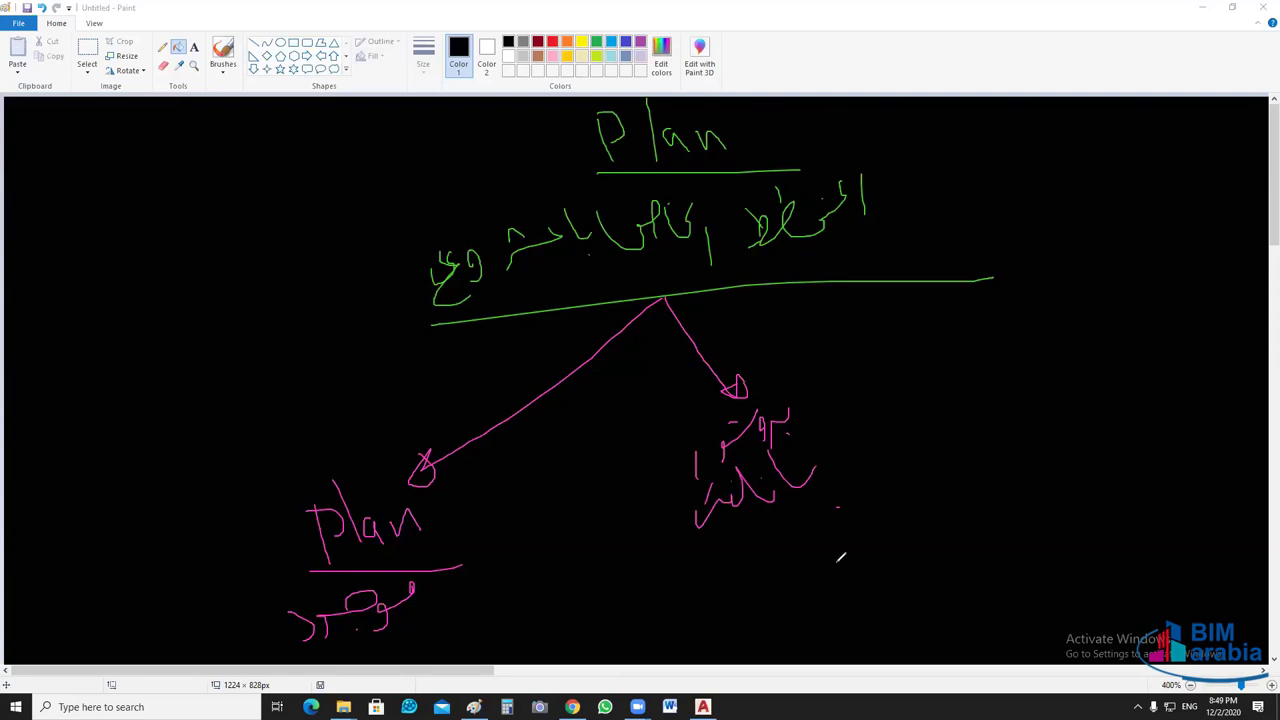
# - In pink, underline the middle notes, add writing below and more letters, then draw a small circle and mark to their left
pyautogui.moveTo(664, 547); pyautogui.dragTo(851, 535)
pyautogui.moveTo(824, 576)
pyautogui.mouseDown()
pyautogui.moveTo(798, 570)
pyautogui.moveTo(768, 642)
pyautogui.mouseUp()
pyautogui.moveTo(741, 551)
pyautogui.mouseDown()
pyautogui.moveTo(684, 604)
pyautogui.moveTo(716, 570)
pyautogui.moveTo(635, 612)
pyautogui.mouseUp()
pyautogui.moveTo(689, 559); pyautogui.dragTo(647, 577)
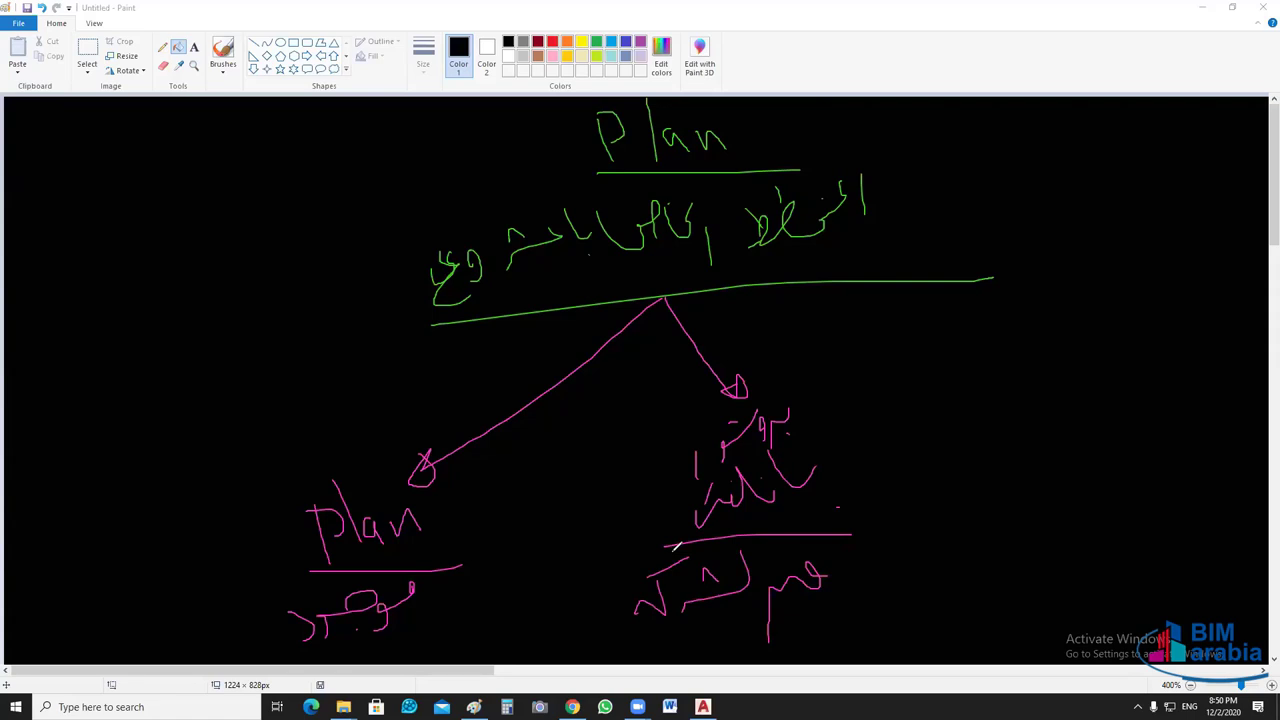
pyautogui.moveTo(638, 433); pyautogui.dragTo(617, 472)
pyautogui.click(604, 452)
# - Draw a long pink arrow to the right, X marks under the left and middle options, and the right-hand label
pyautogui.moveTo(666, 297)
pyautogui.mouseDown()
pyautogui.moveTo(1108, 406)
pyautogui.moveTo(1082, 418)
pyautogui.mouseUp()
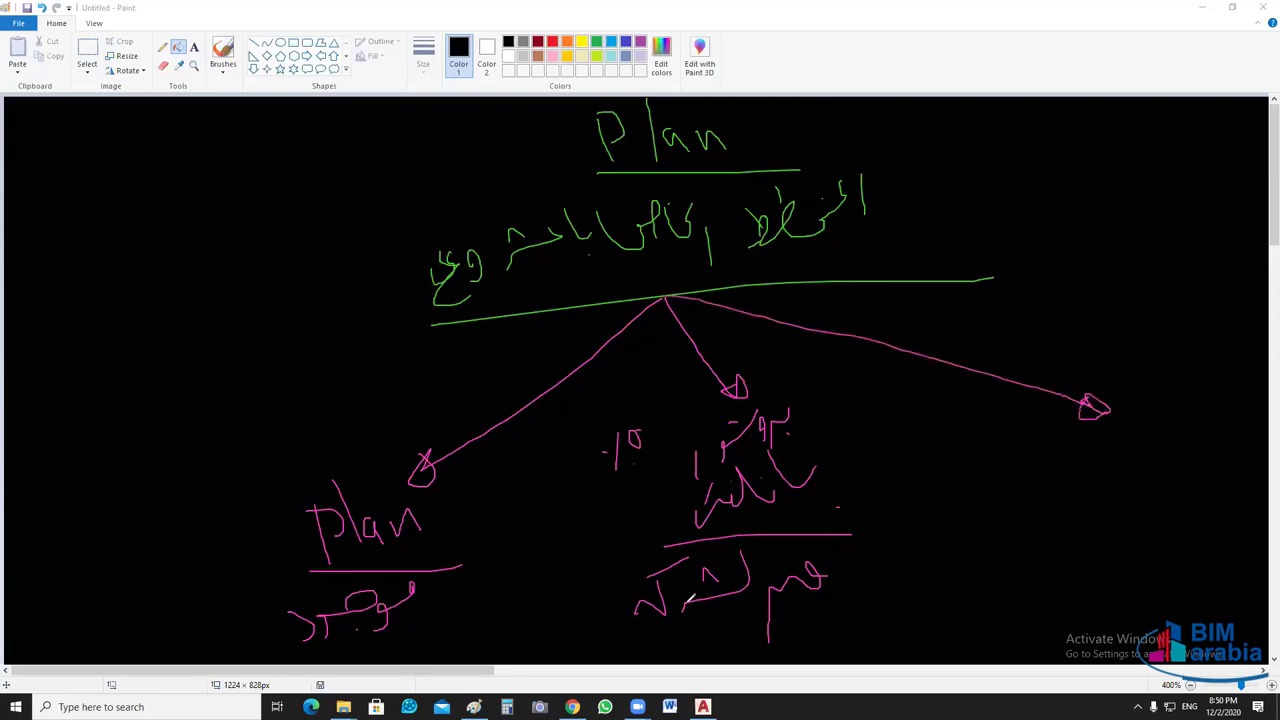
pyautogui.moveTo(532, 572)
pyautogui.mouseDown()
pyautogui.moveTo(514, 616)
pyautogui.moveTo(556, 628)
pyautogui.mouseUp()
pyautogui.moveTo(881, 621)
pyautogui.mouseDown()
pyautogui.moveTo(895, 581)
pyautogui.moveTo(910, 630)
pyautogui.mouseUp()
pyautogui.moveTo(1197, 414)
pyautogui.mouseDown()
pyautogui.moveTo(1196, 452)
pyautogui.moveTo(1144, 472)
pyautogui.moveTo(1058, 456)
pyautogui.moveTo(1014, 486)
pyautogui.moveTo(996, 474)
pyautogui.moveTo(986, 506)
pyautogui.mouseUp()
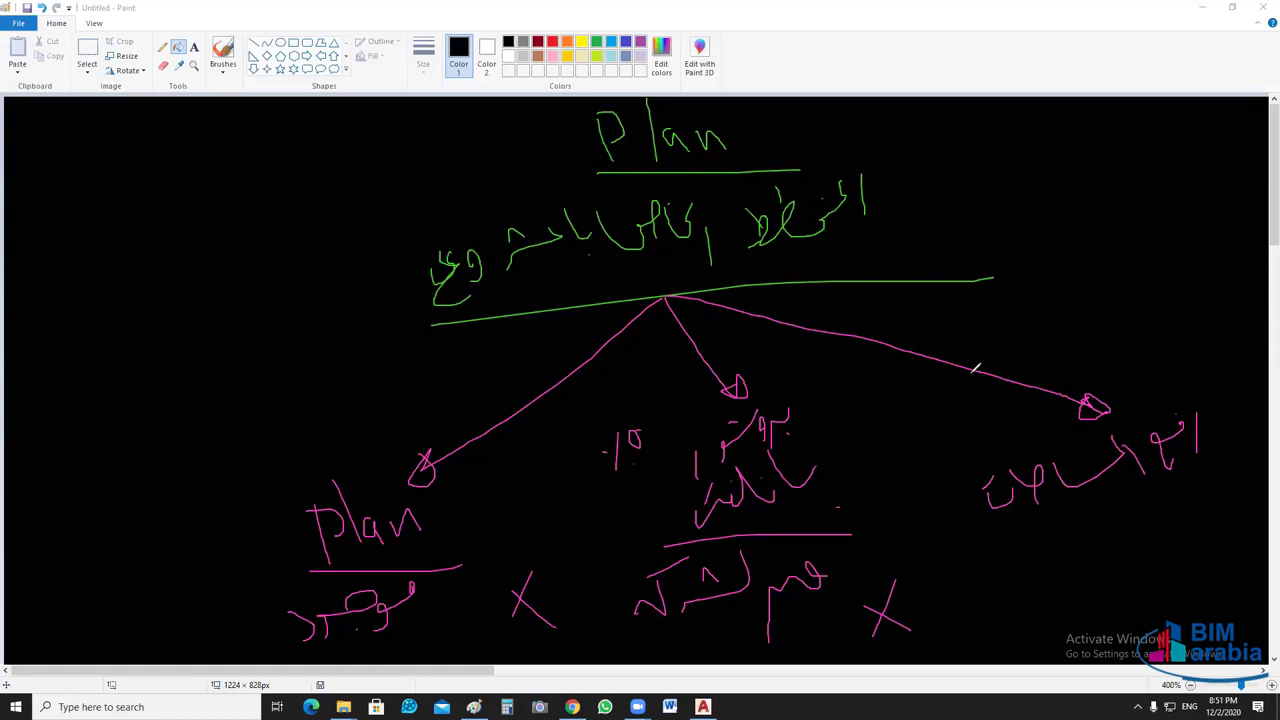
# - Draw a bold pink emphasis stroke under the right-hand option's notes
pyautogui.moveTo(1236, 480)
pyautogui.mouseDown()
pyautogui.moveTo(1044, 556)
pyautogui.moveTo(1088, 530)
pyautogui.mouseUp()
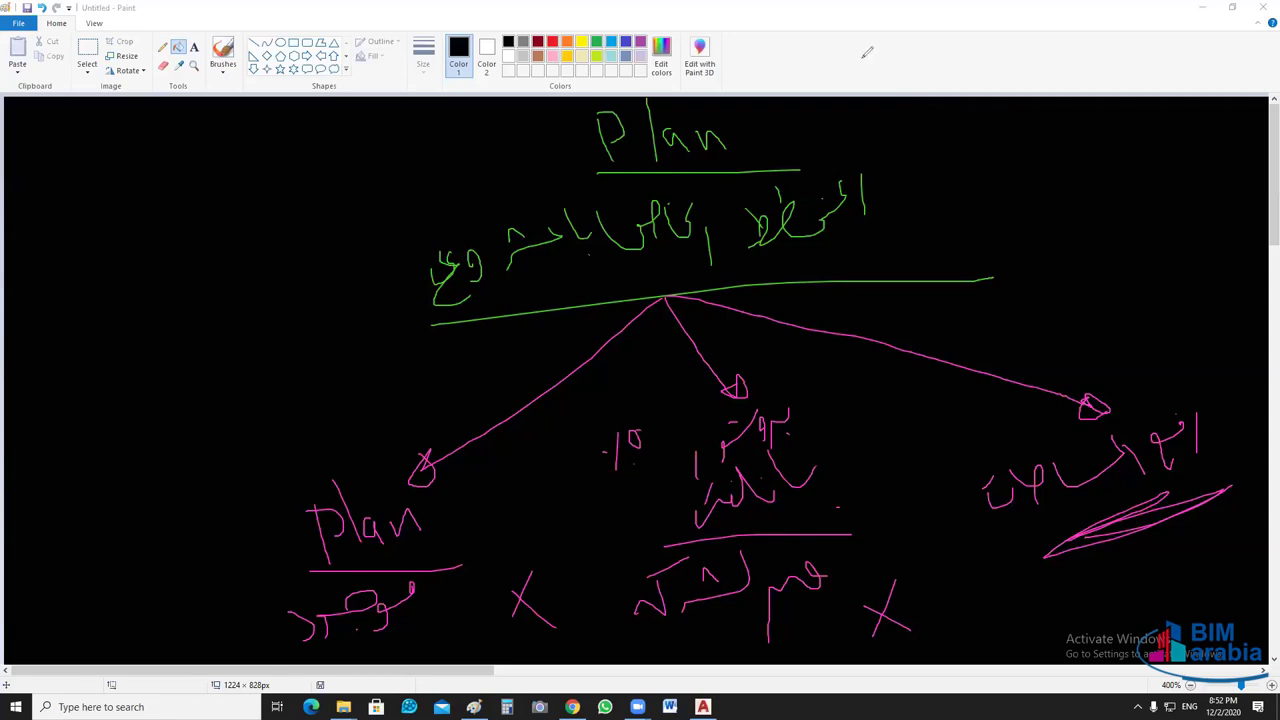
# - Undo the last Paint stroke, then minimize the Paint window to reveal AutoCAD
pyautogui.hotkey('ctrl', 'z')
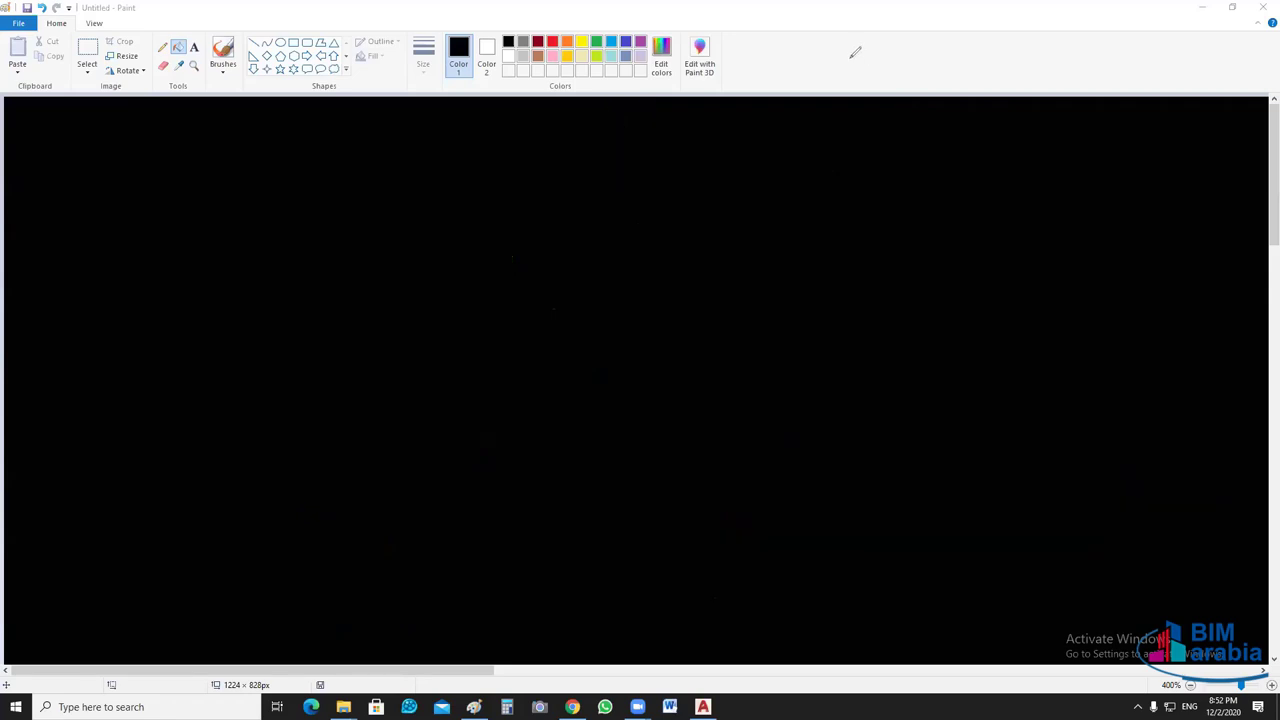
pyautogui.click(852, 56)
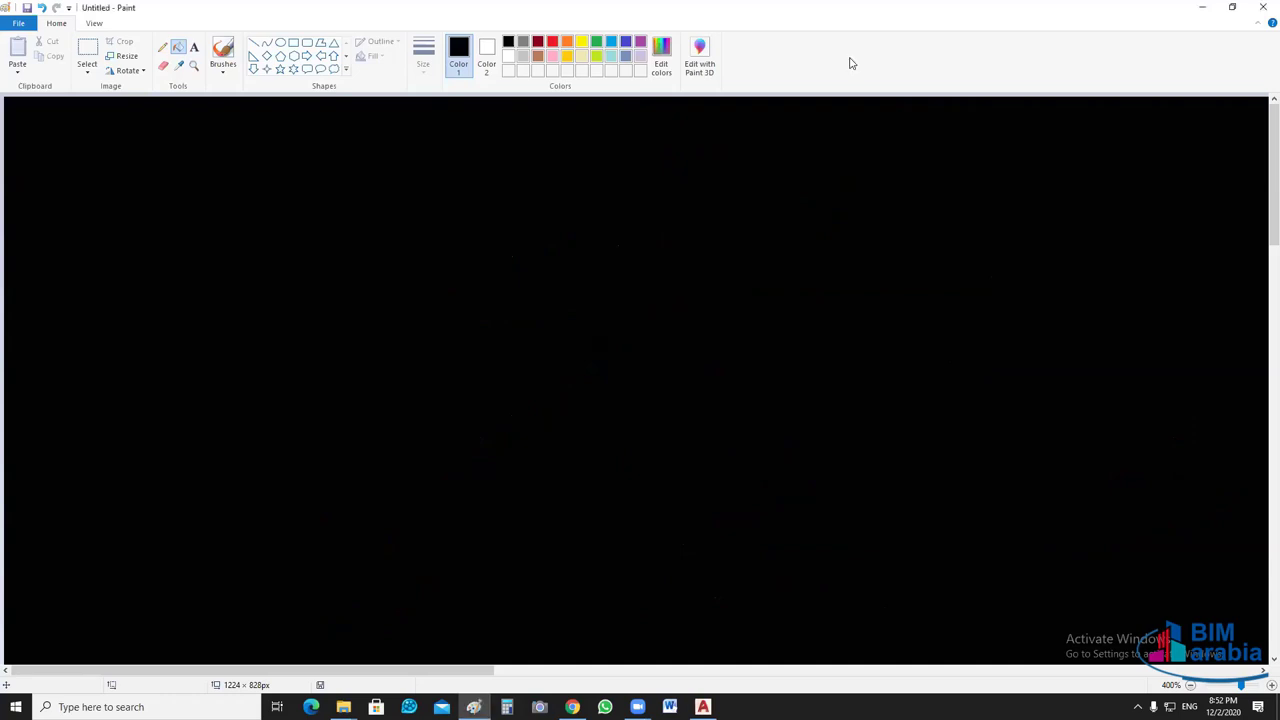
pyautogui.press('super+Down')
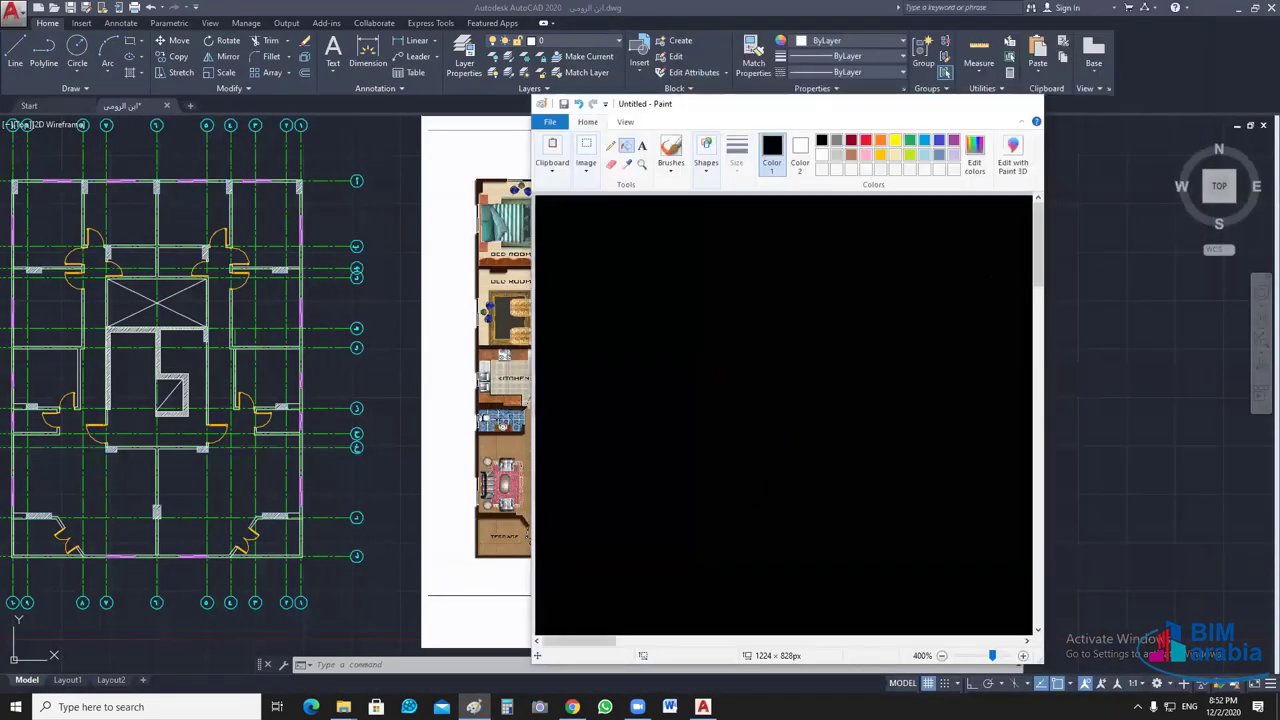
pyautogui.press('super+Down')
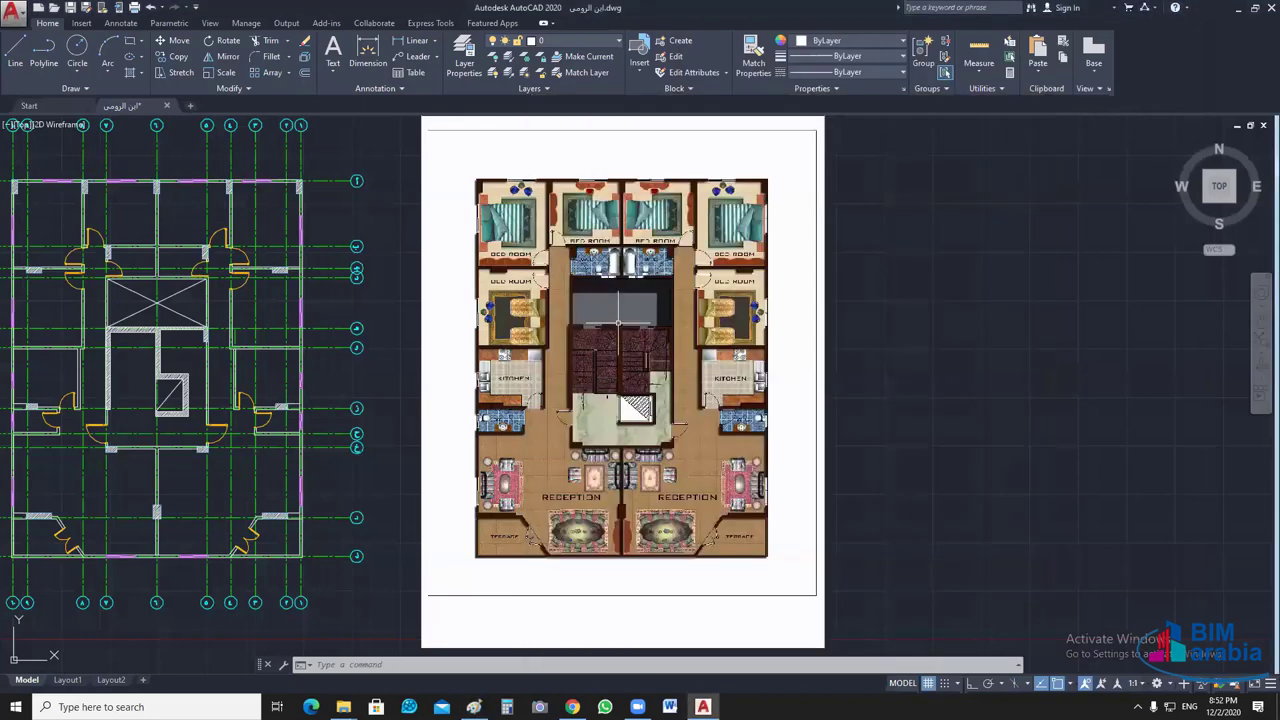
# - Pan the AutoCAD floor plan to the right, then show the Windows desktop
pyautogui.moveTo(620, 323); pyautogui.dragTo(910, 316, button='middle')
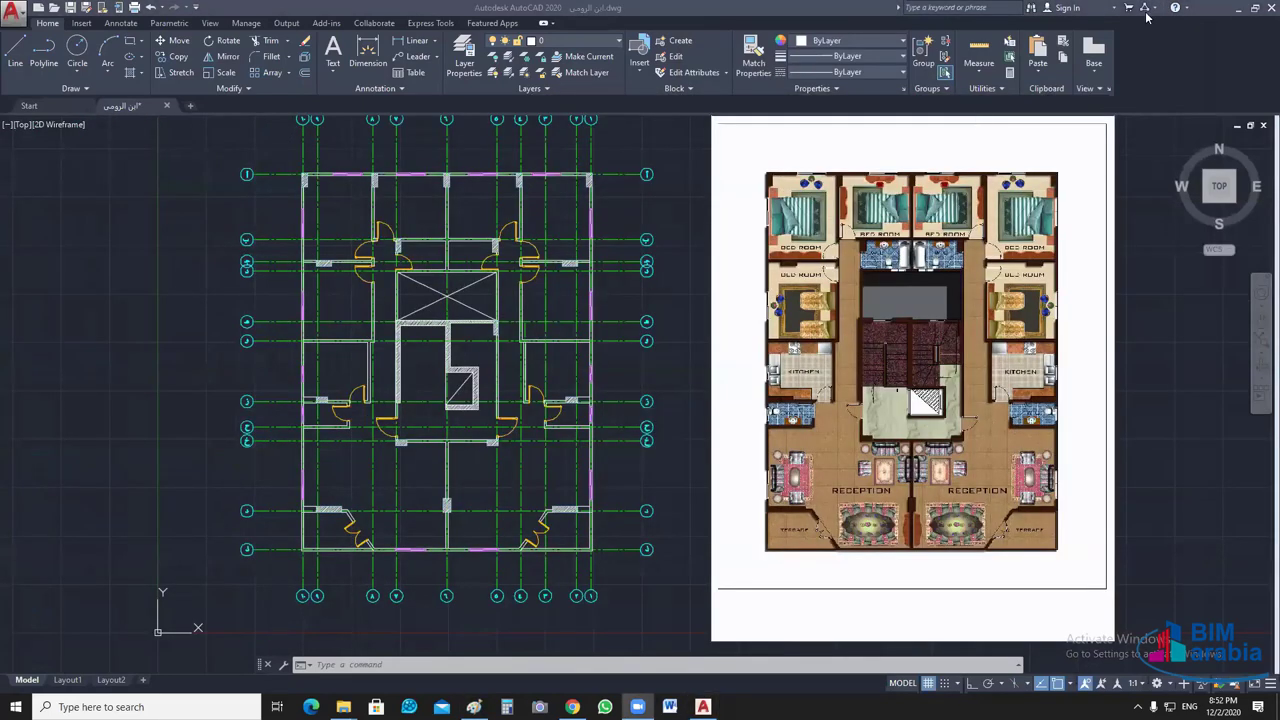
pyautogui.click(1237, 15)
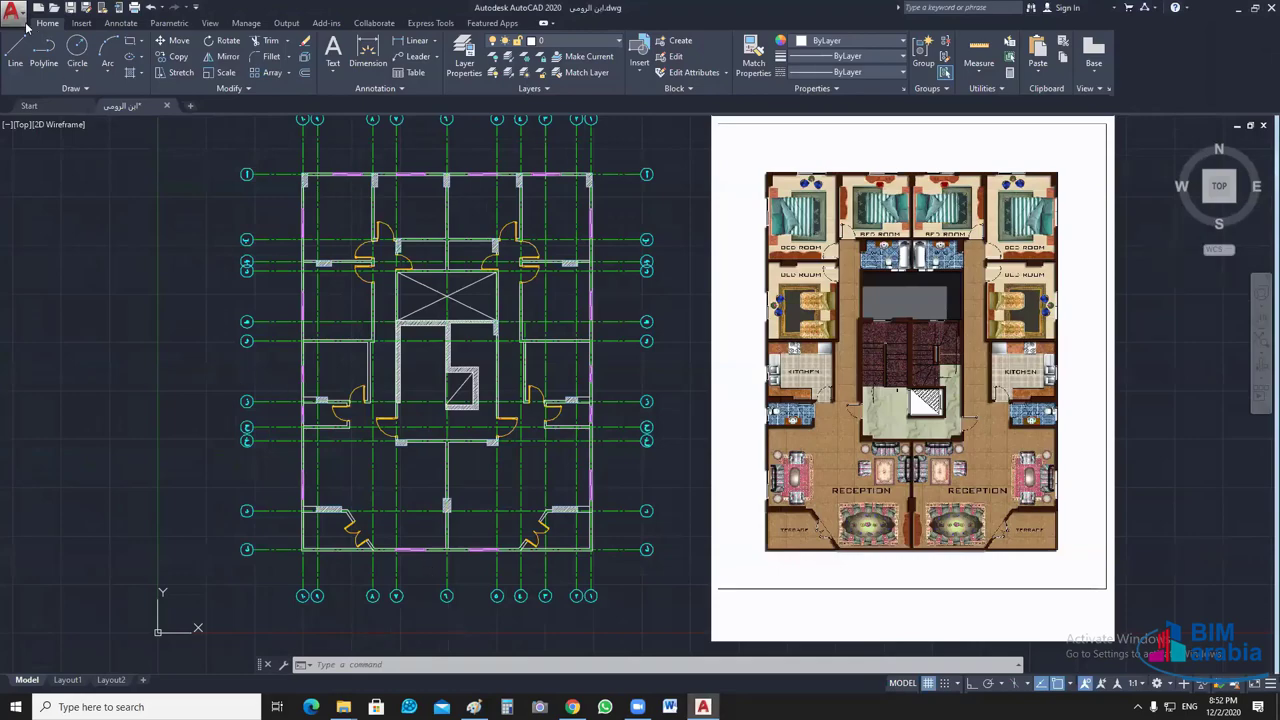
pyautogui.press('super+d')
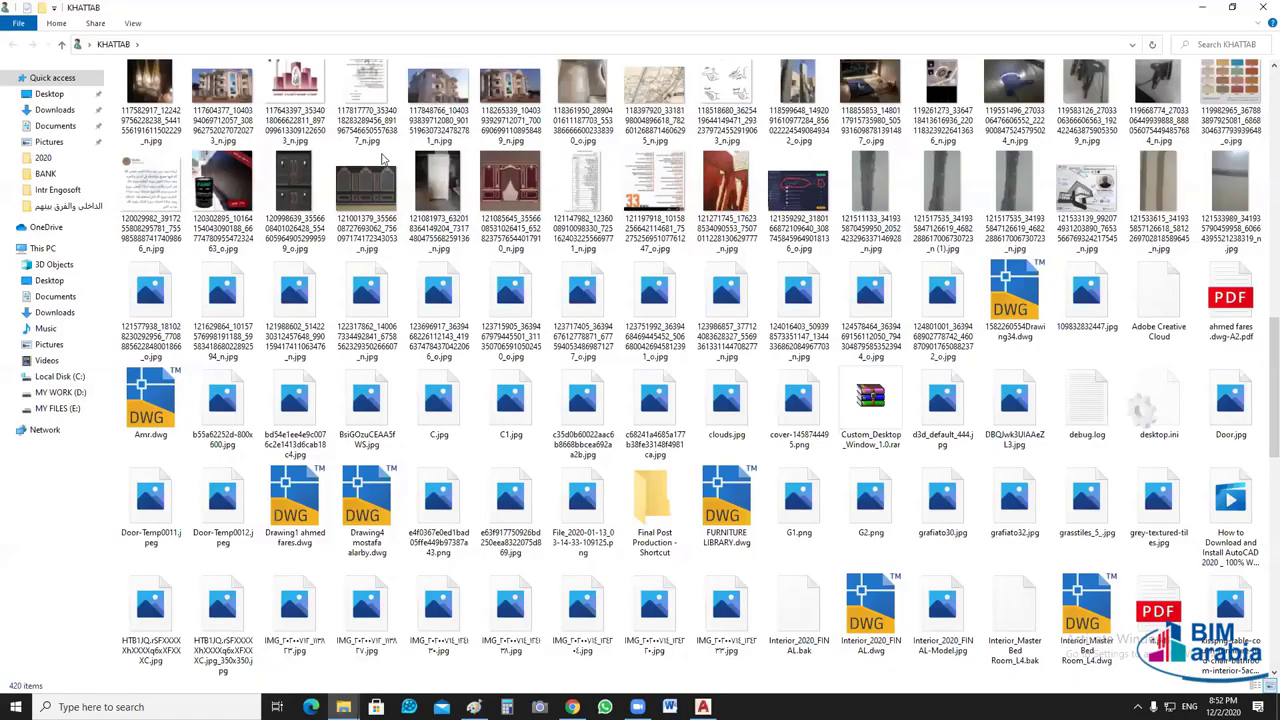
# - Jump to the image files in the KHATTAB folder and open the WhatsApp building photo
pyautogui.press('i')
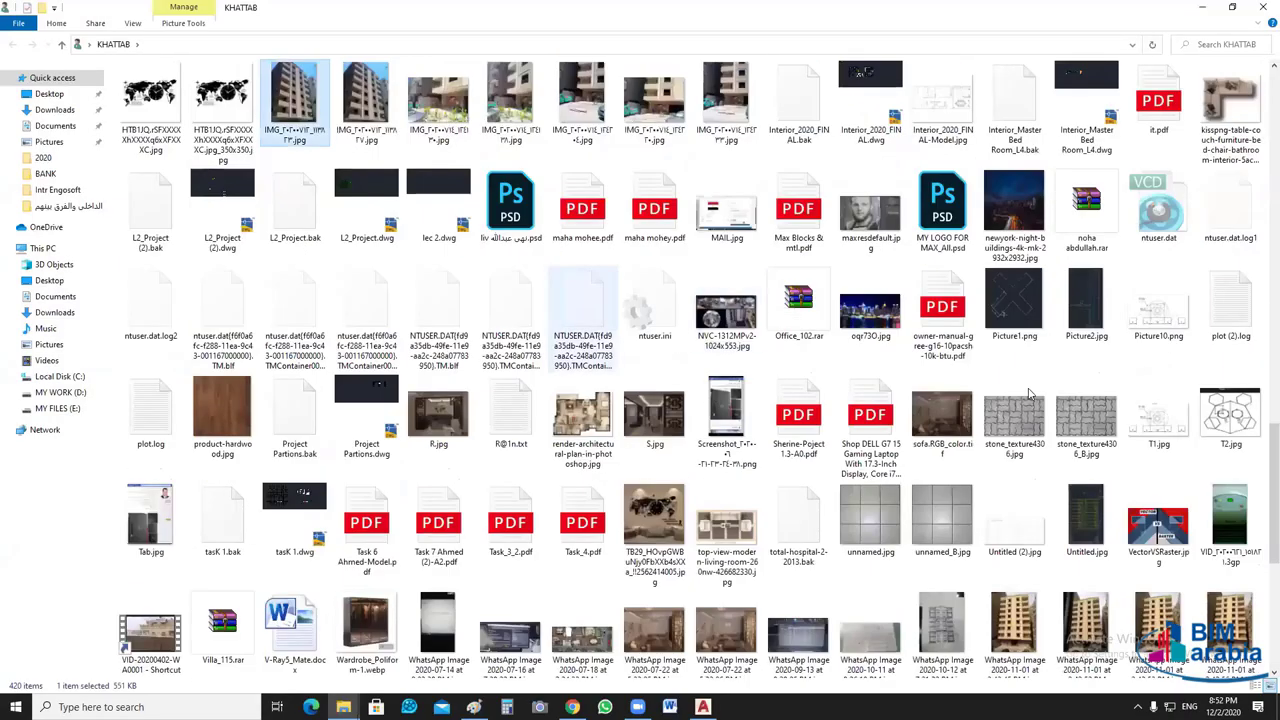
pyautogui.scroll(-2, 873, 515)
pyautogui.doubleClick(880, 514)
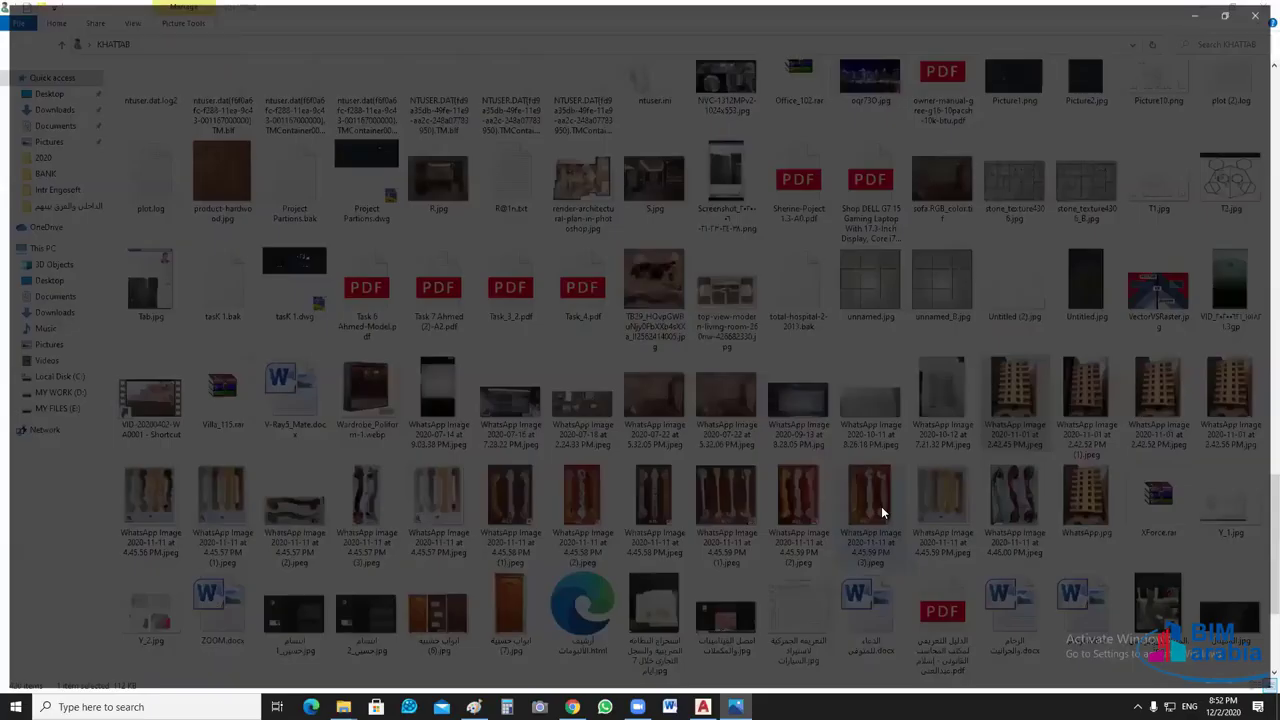
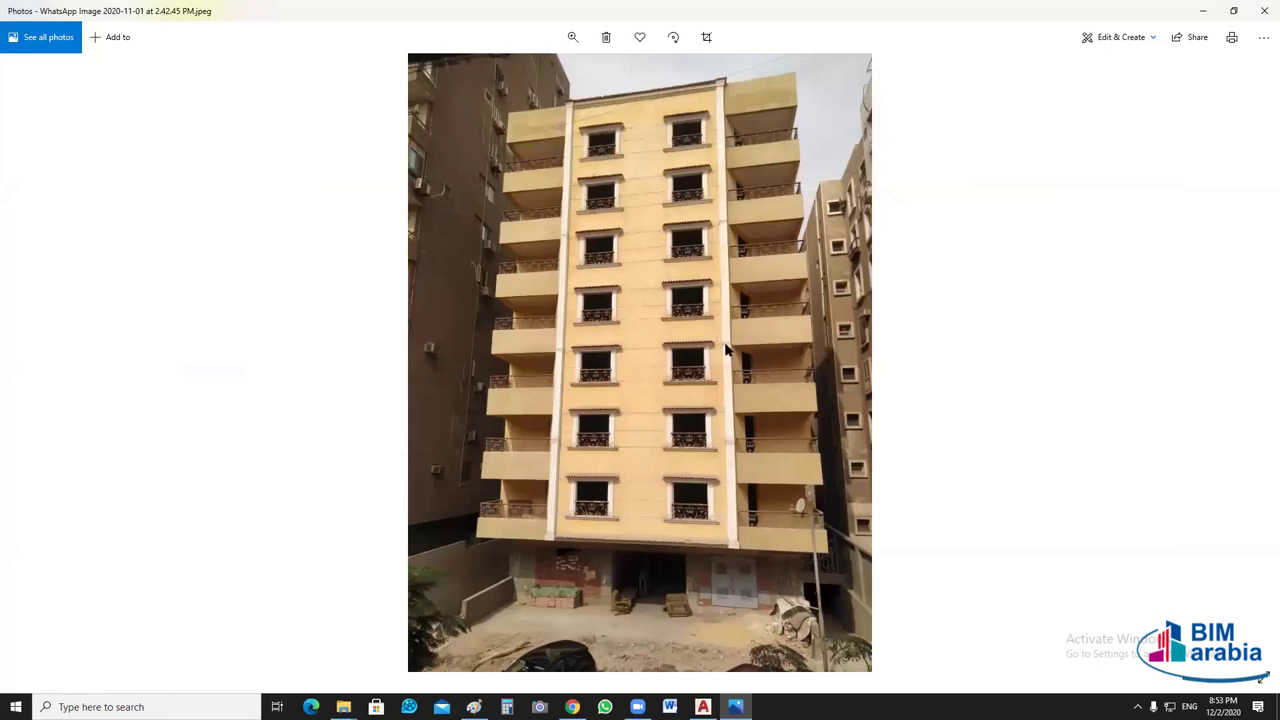
# - Zoom the apartment photo in and out, then return to the AutoCAD floor plan drawing
pyautogui.scroll(2, 732, 230)
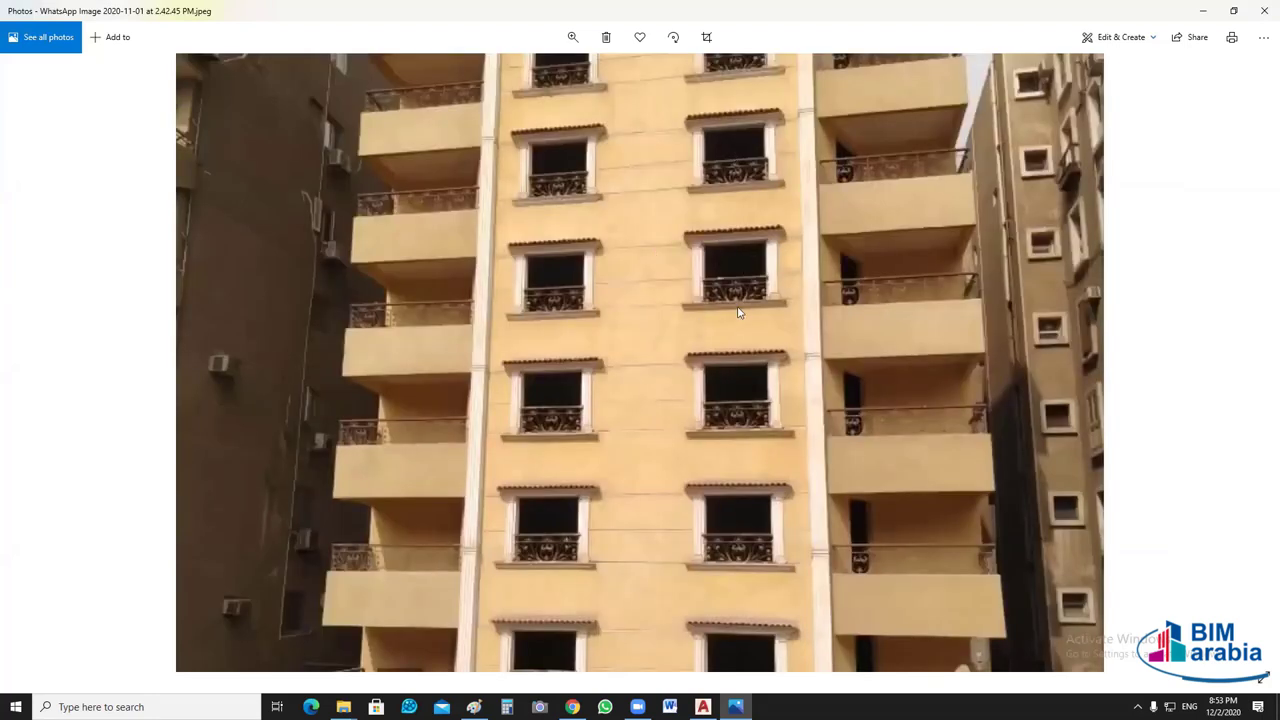
pyautogui.scroll(-2, 765, 486)
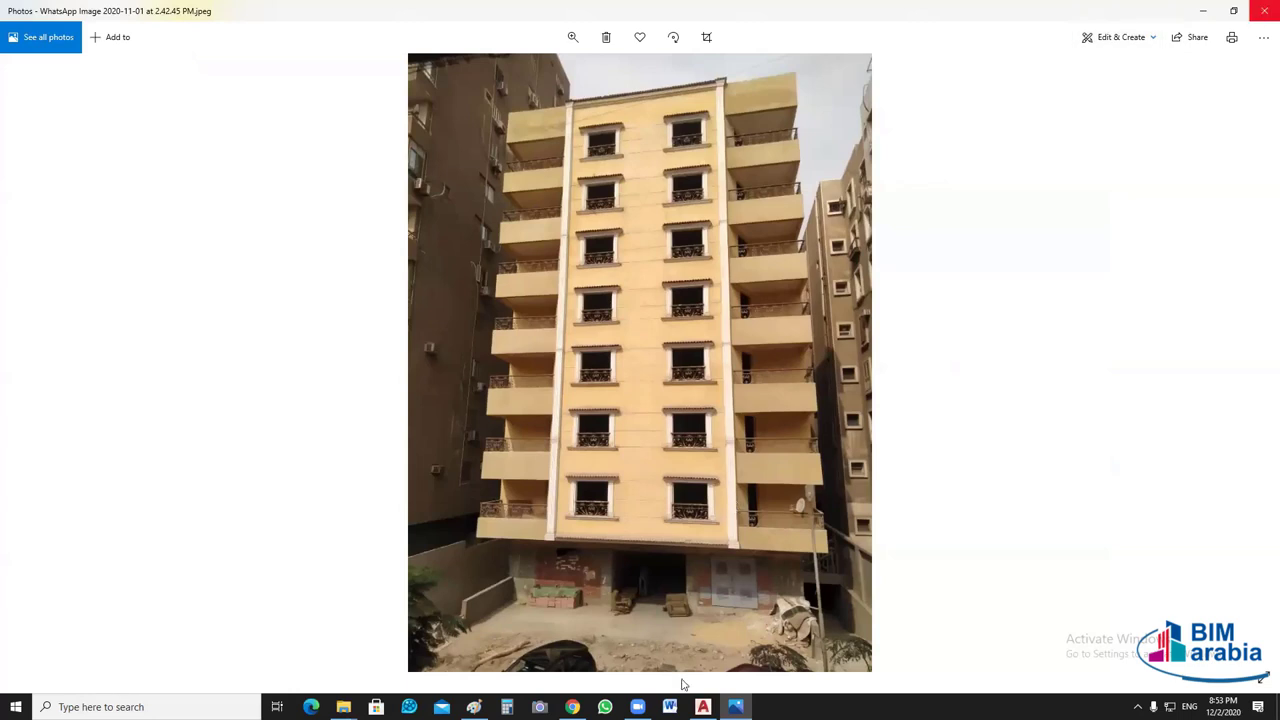
pyautogui.click(703, 706)
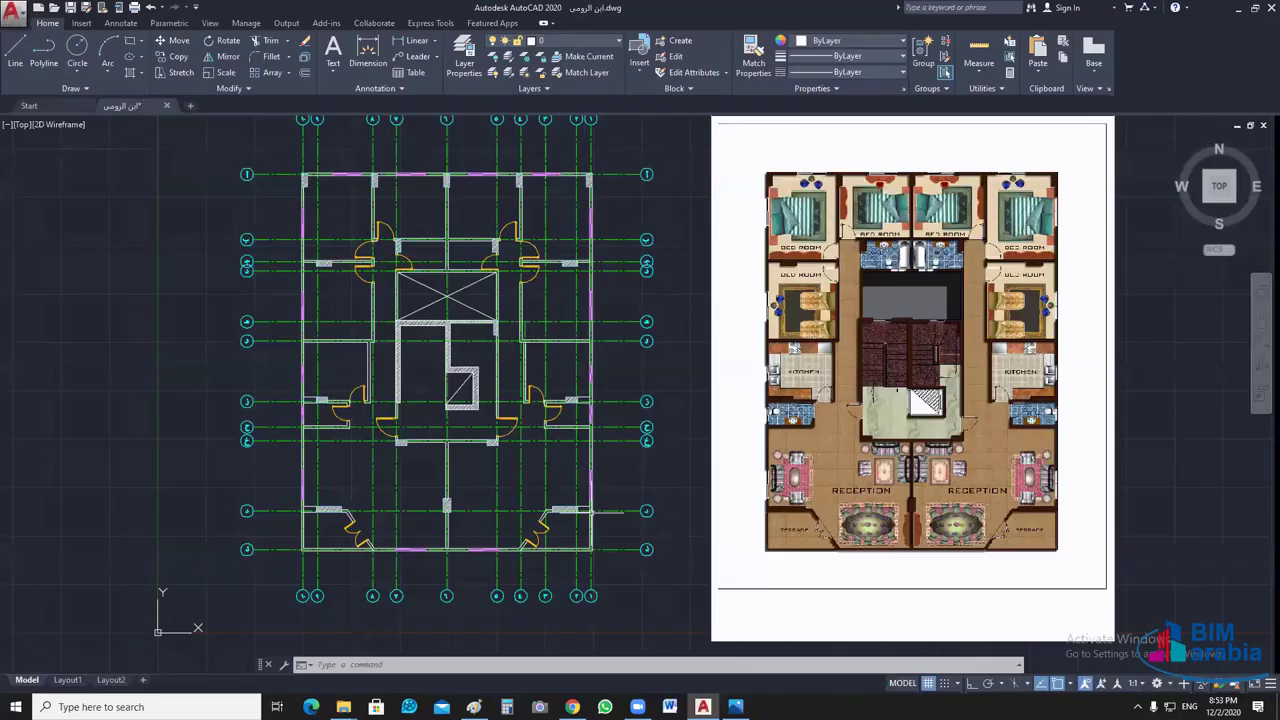
# - Clear the image selection and turn on every floor-plan layer with Turn All Layers On
pyautogui.moveTo(874, 293); pyautogui.dragTo(671, 346, button='middle')
pyautogui.click(671, 346)
pyautogui.moveTo(450, 243)
pyautogui.mouseDown(button='middle')
pyautogui.moveTo(658, 245)
pyautogui.moveTo(745, 226)
pyautogui.mouseUp(button='middle')
pyautogui.press('Escape')
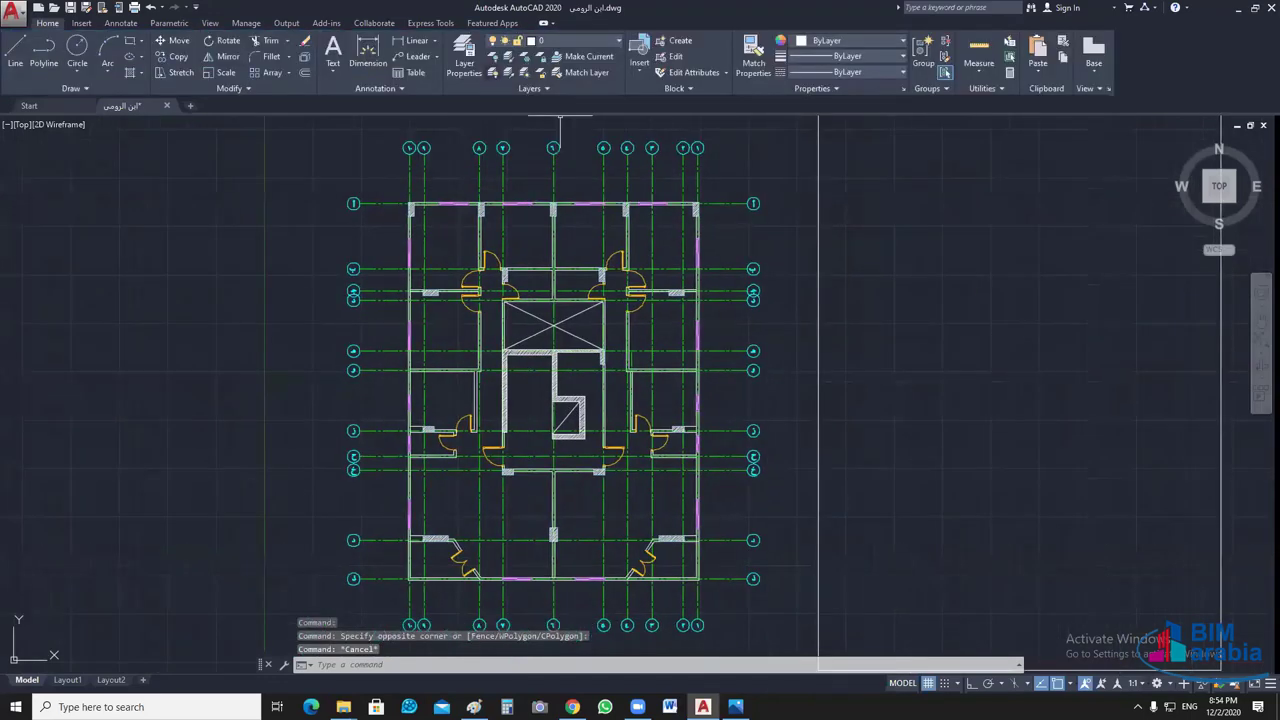
pyautogui.click(493, 72)
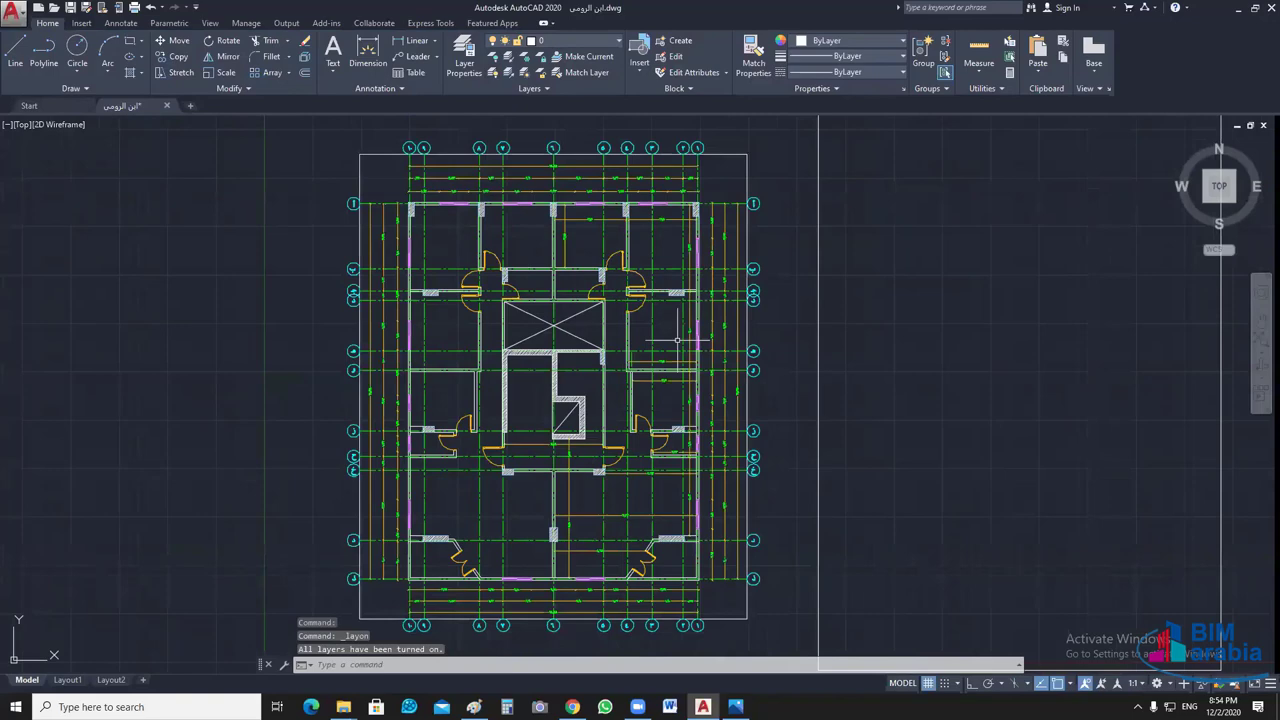
pyautogui.moveTo(677, 340); pyautogui.dragTo(731, 360, button='middle')
pyautogui.scroll(5, 644, 282)
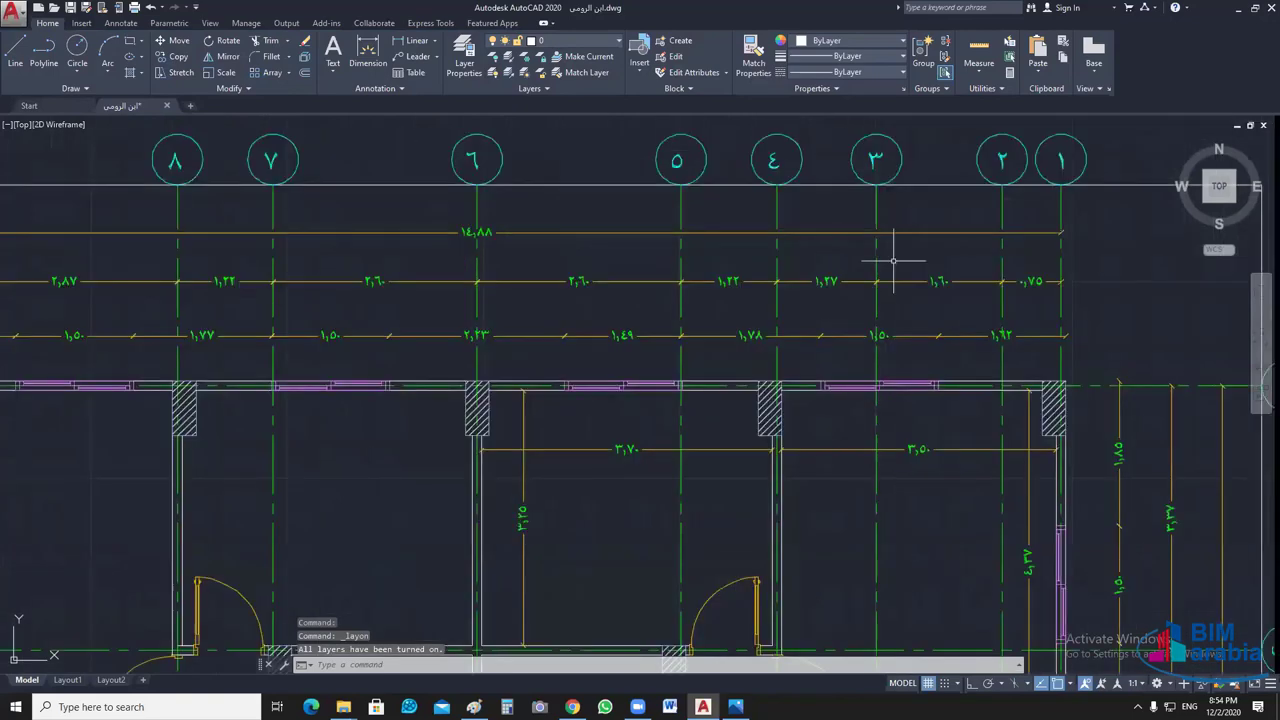
pyautogui.scroll(-5, 893, 260)
pyautogui.scroll(4, 787, 245)
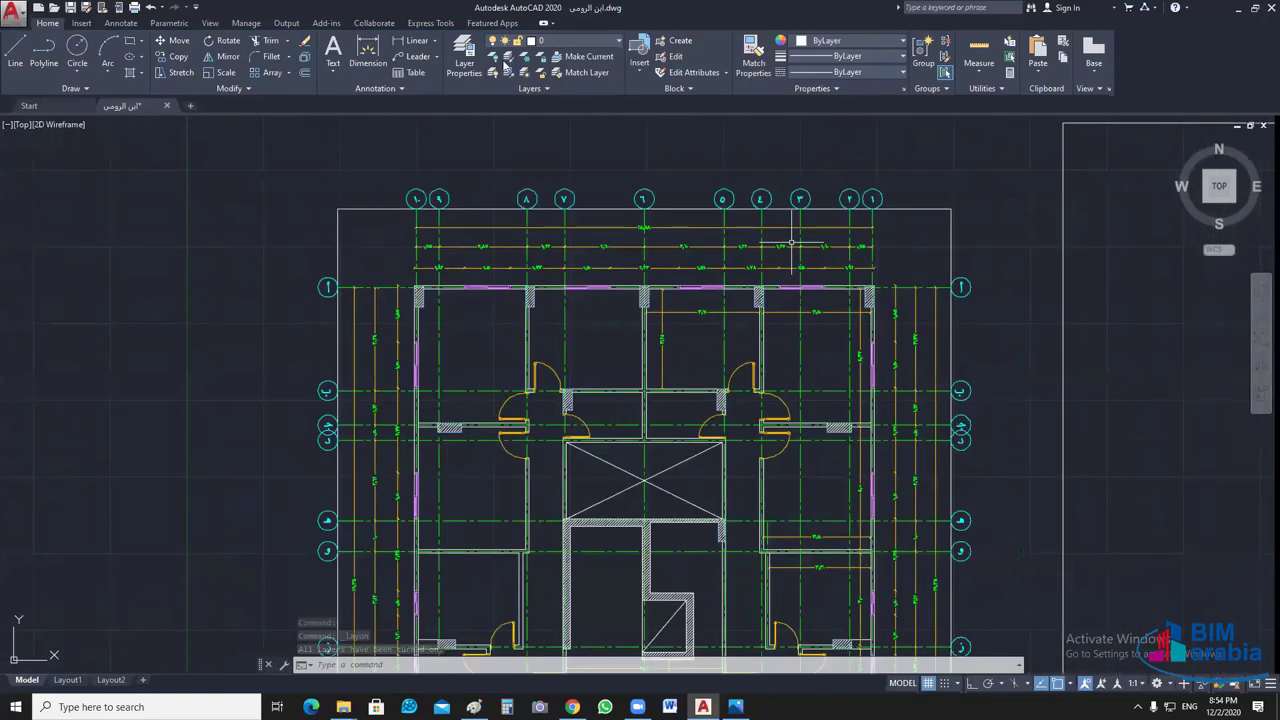
pyautogui.scroll(-2, 787, 245)
pyautogui.moveTo(787, 245)
pyautogui.mouseDown(button='middle')
pyautogui.moveTo(728, 442)
pyautogui.moveTo(742, 507)
pyautogui.mouseUp(button='middle')
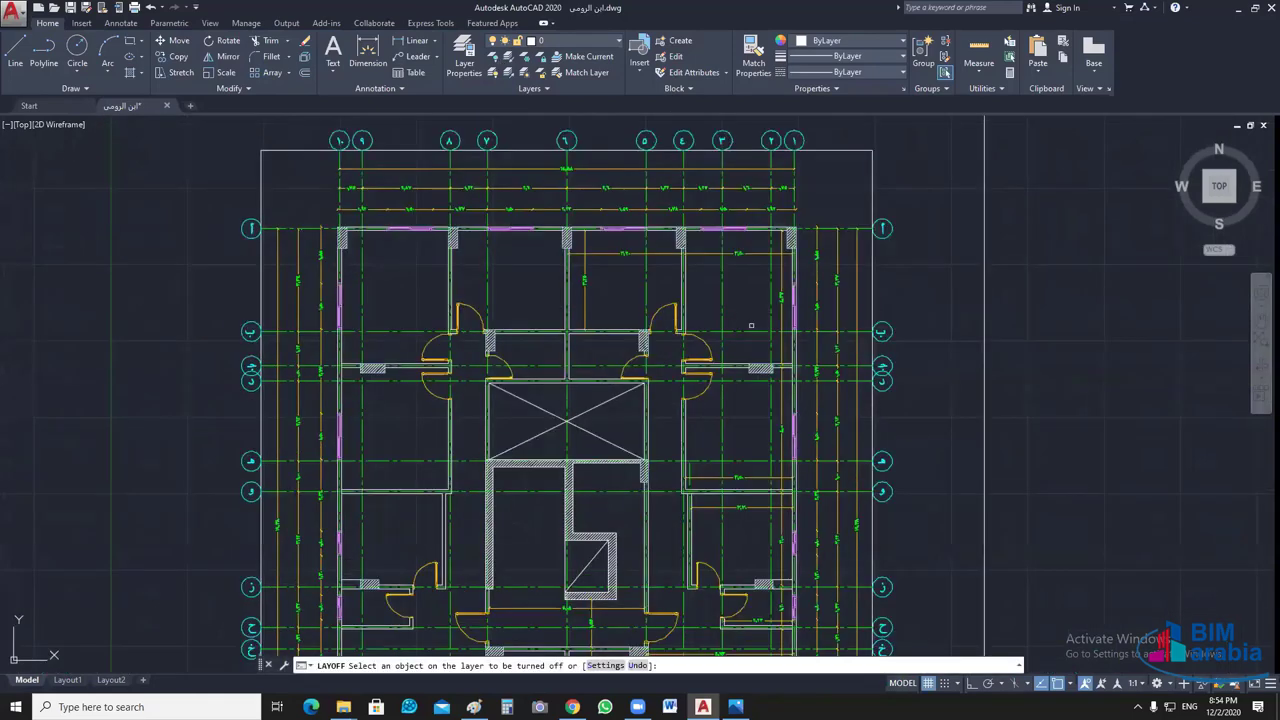
# - With LAYOFF, pick an axis line, inner dimension, outer dimension and axis tag to hide their layers
pyautogui.click(720, 288)
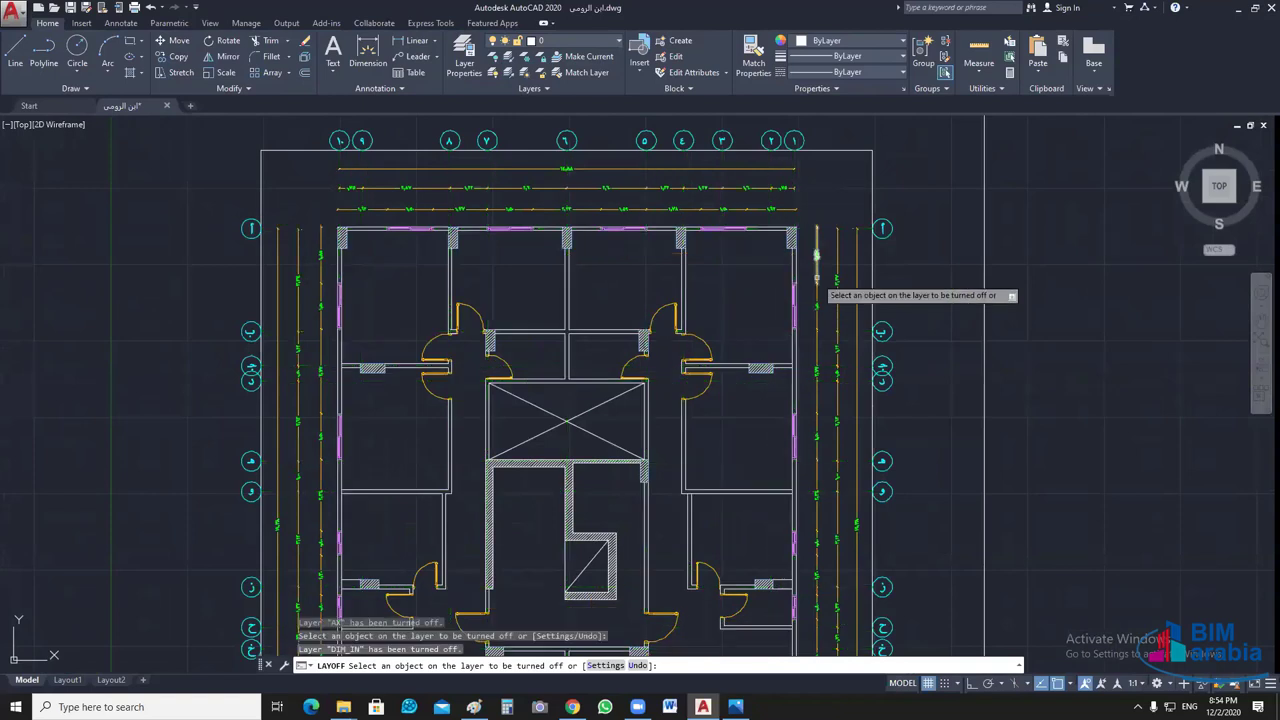
pyautogui.click(820, 316)
pyautogui.moveTo(882, 330); pyautogui.dragTo(894, 306, button='middle')
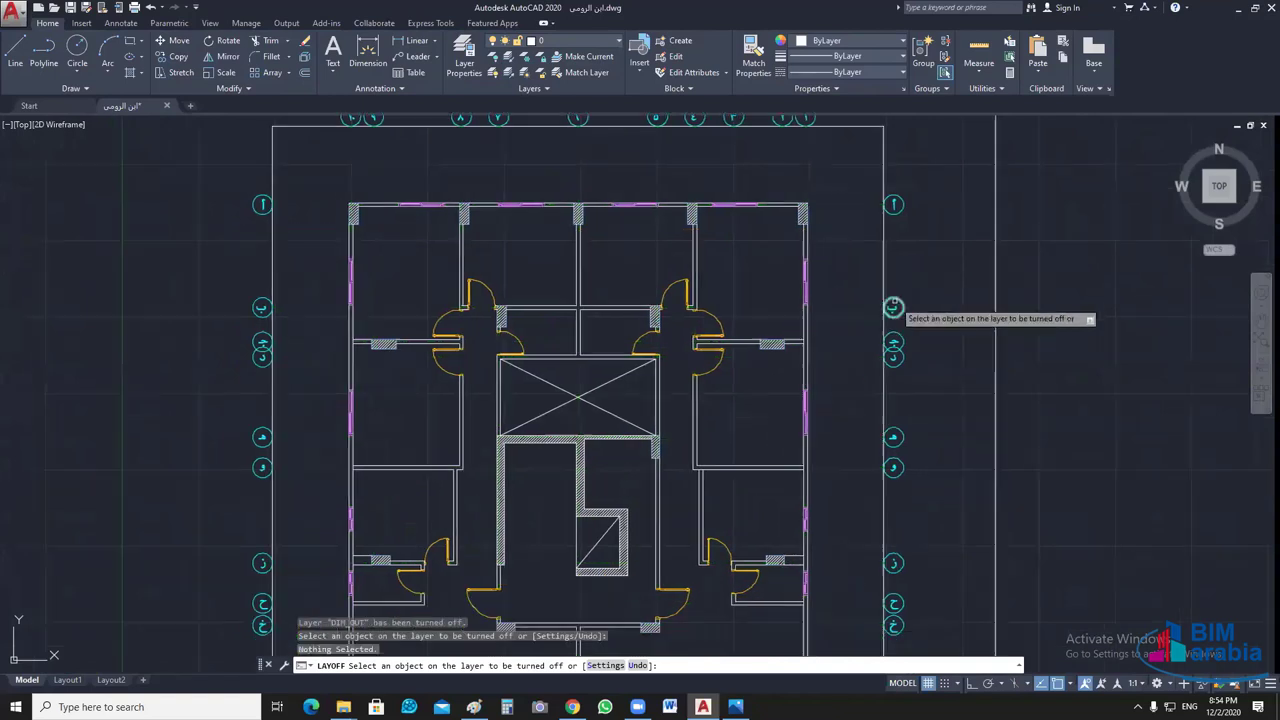
pyautogui.click(893, 305)
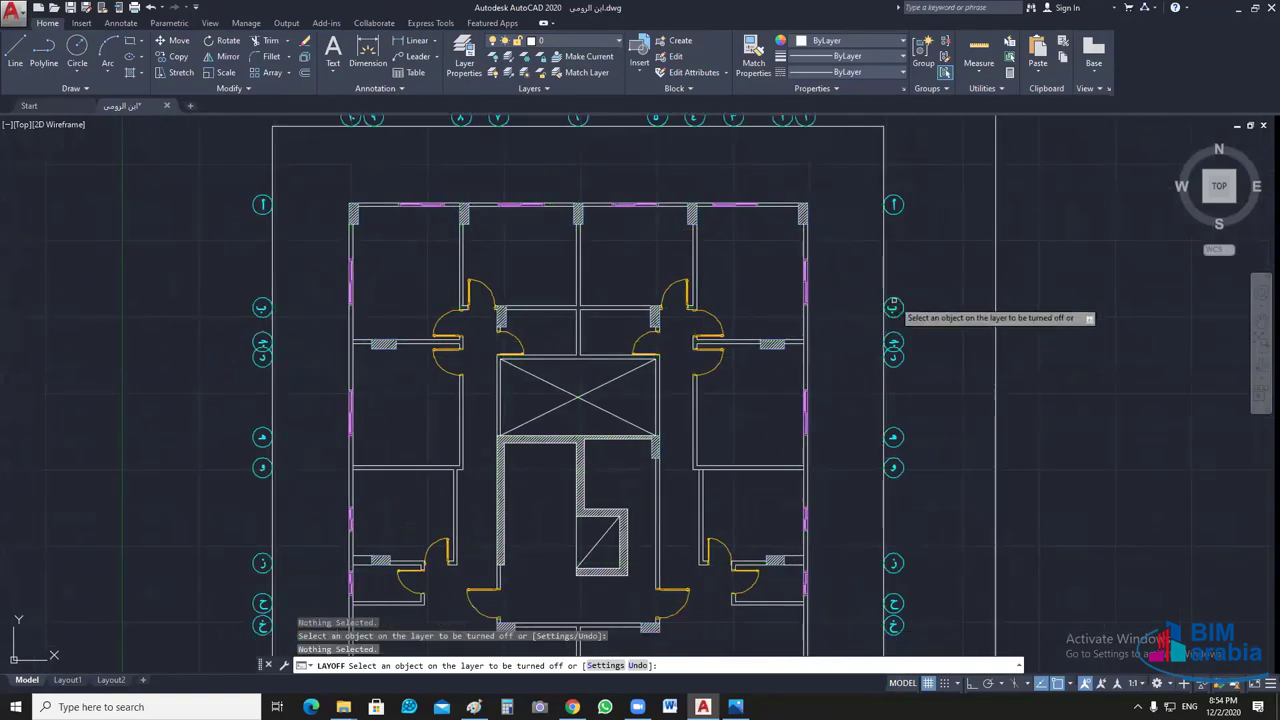
pyautogui.click(893, 306)
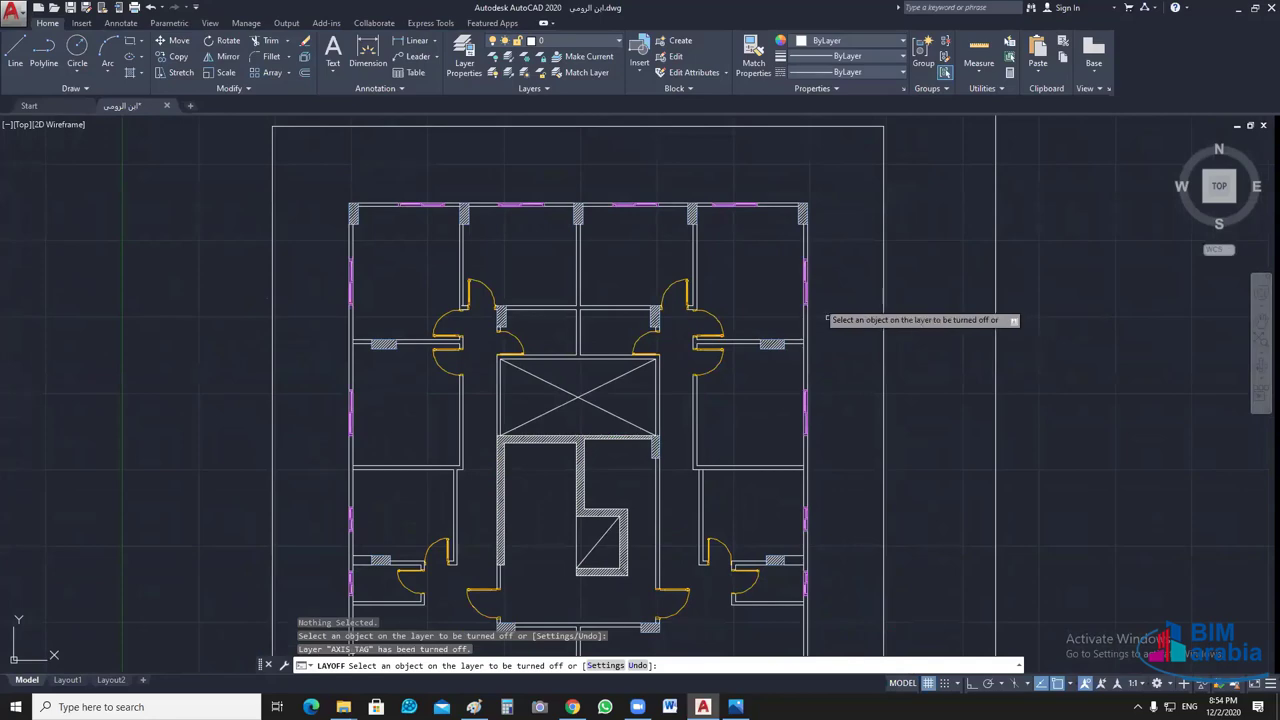
pyautogui.moveTo(827, 319); pyautogui.dragTo(837, 227, button='middle')
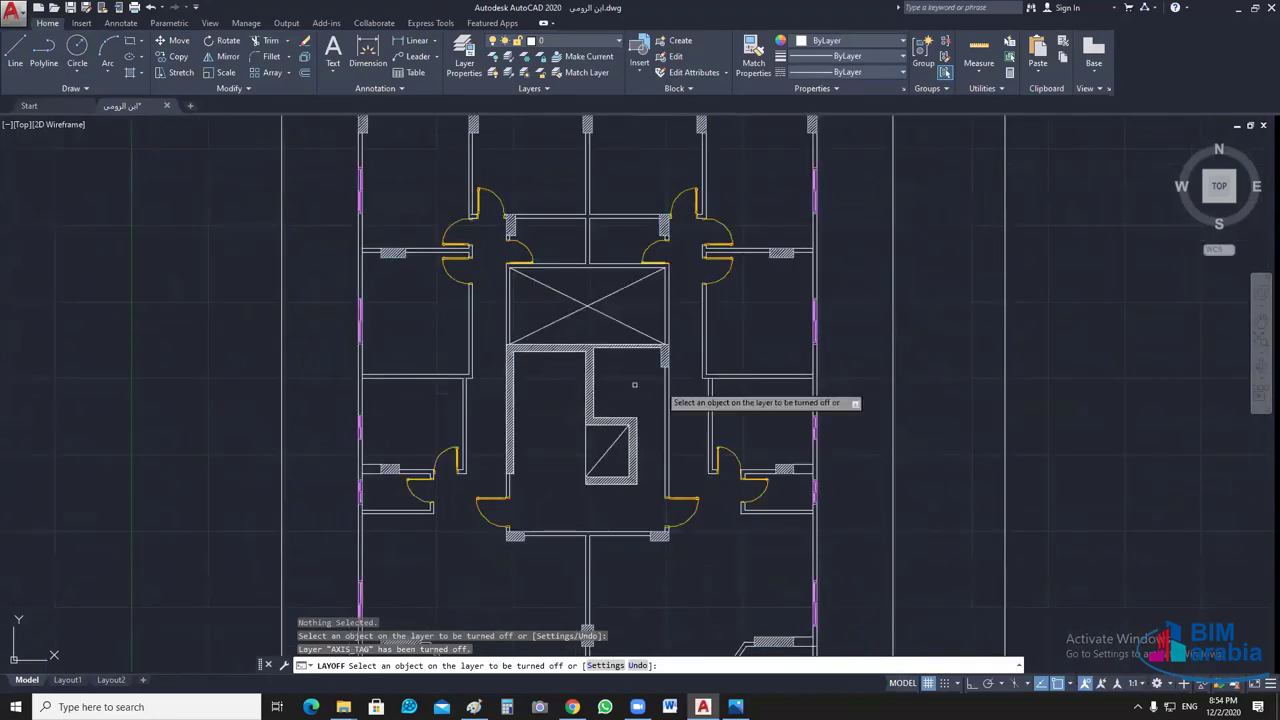
pyautogui.press('Escape')
pyautogui.scroll(-2, 817, 300)
pyautogui.scroll(4, 738, 436)
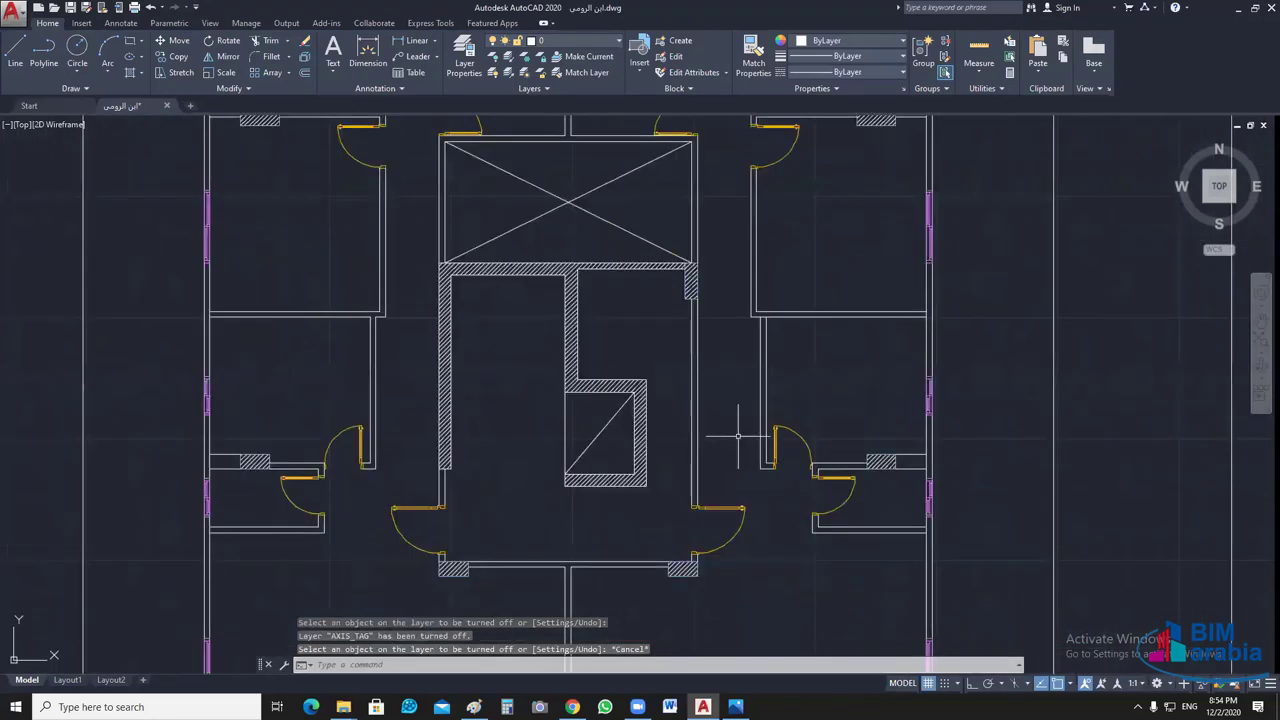
pyautogui.scroll(-1, 738, 436)
pyautogui.scroll(1, 743, 386)
pyautogui.scroll(-1, 786, 366)
pyautogui.scroll(1, 786, 366)
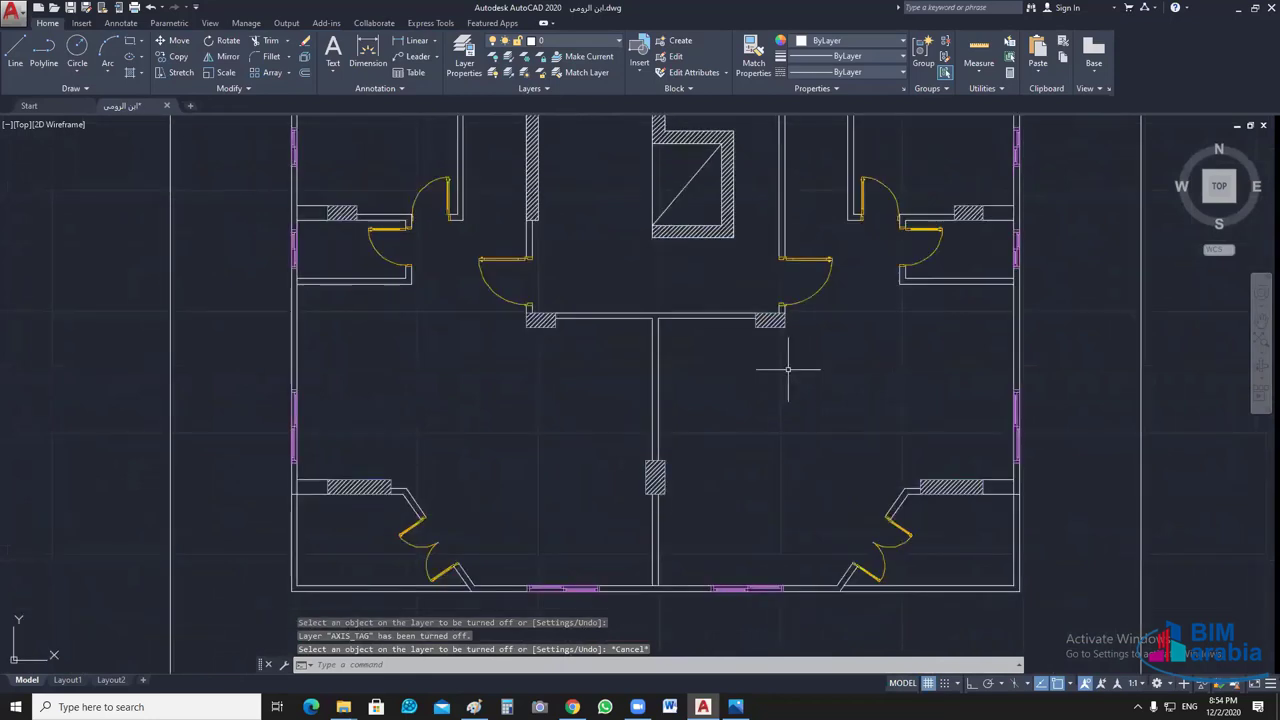
pyautogui.moveTo(704, 279)
pyautogui.mouseDown(button='middle')
pyautogui.moveTo(682, 364)
pyautogui.moveTo(626, 368)
pyautogui.moveTo(622, 388)
pyautogui.mouseUp(button='middle')
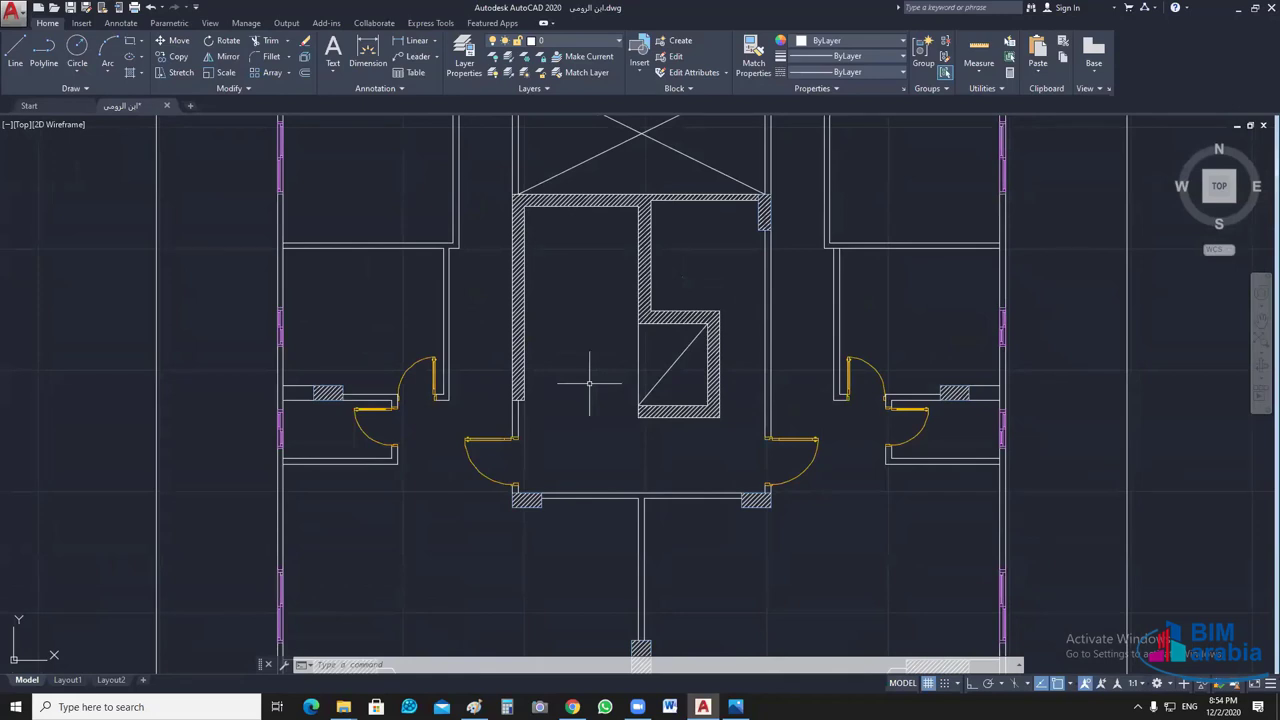
pyautogui.moveTo(589, 383); pyautogui.dragTo(606, 285, button='middle')
pyautogui.moveTo(692, 378); pyautogui.dragTo(669, 288, button='middle')
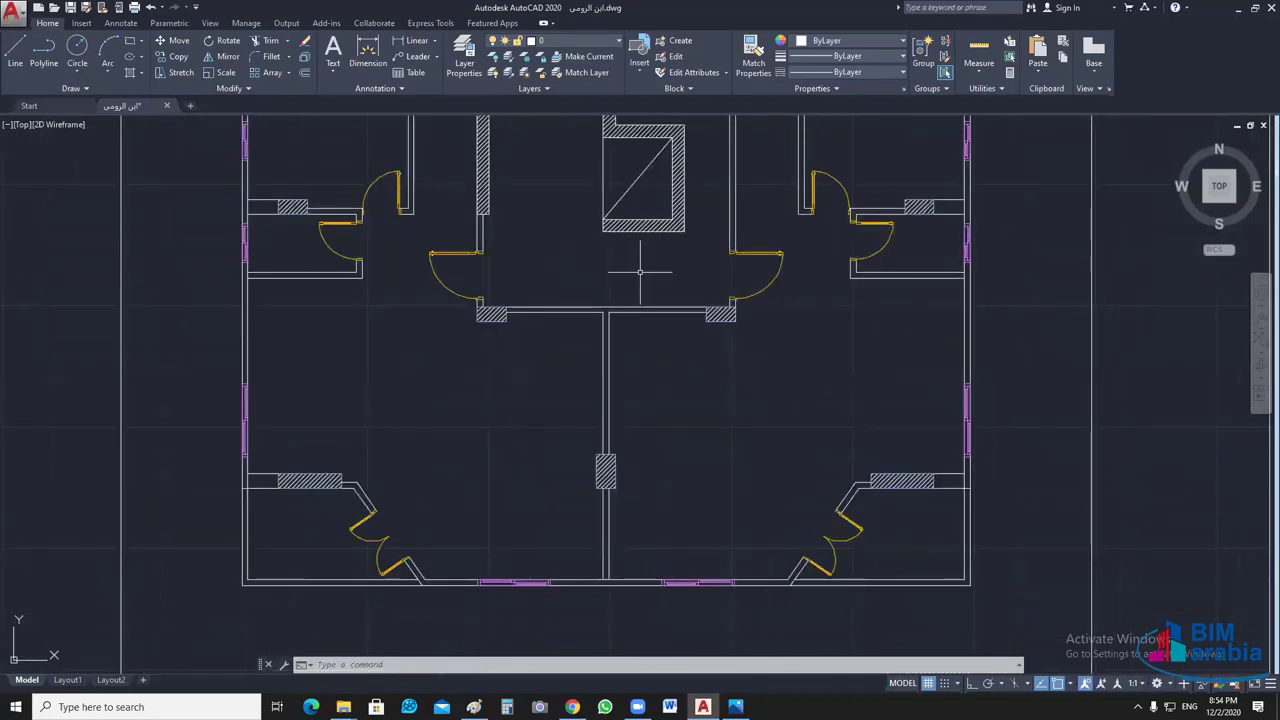
pyautogui.moveTo(778, 272)
pyautogui.mouseDown(button='middle')
pyautogui.moveTo(695, 272)
pyautogui.moveTo(677, 241)
pyautogui.mouseUp(button='middle')
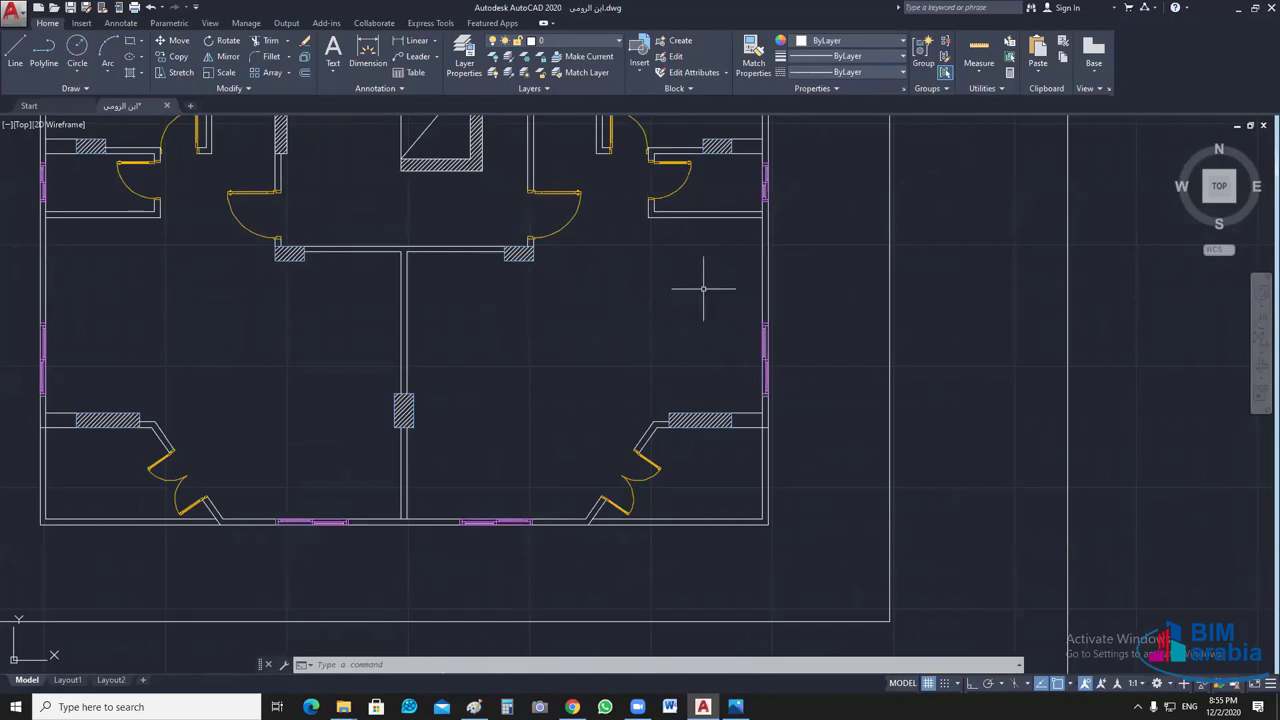
# - Pan and zoom around the floor plan to inspect the central shaft
pyautogui.moveTo(615, 281); pyautogui.dragTo(614, 293, button='middle')
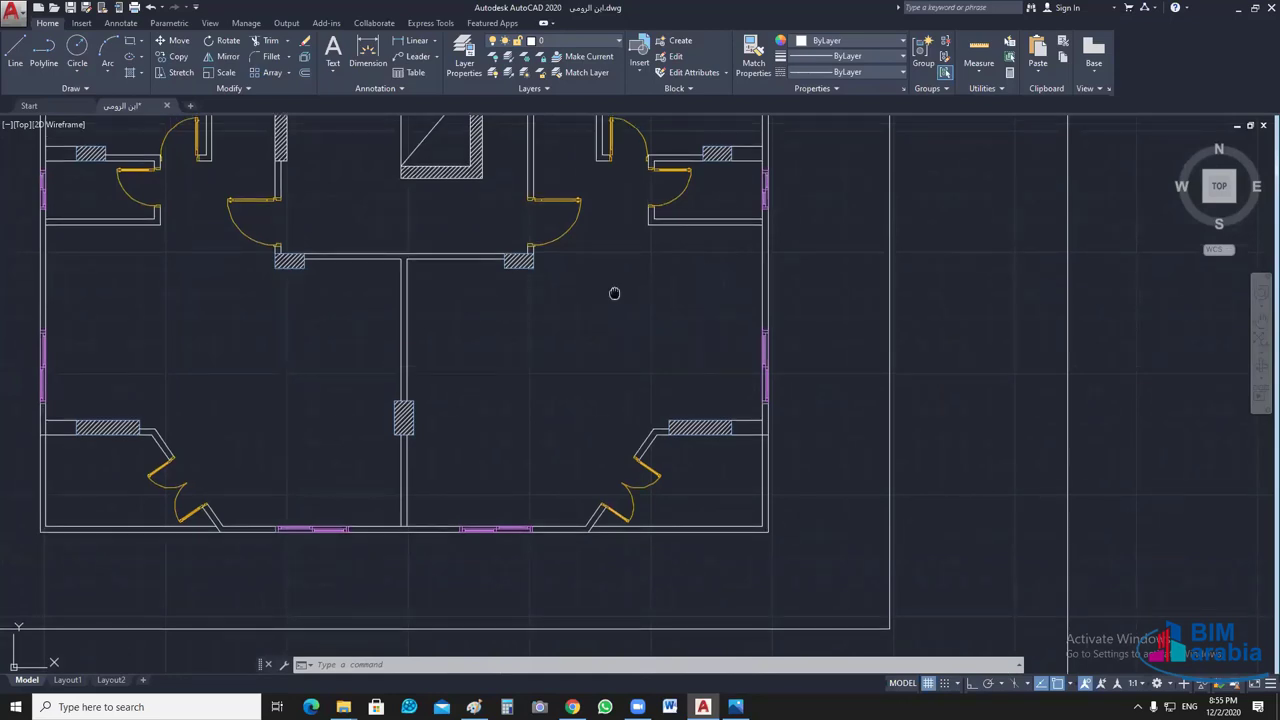
pyautogui.scroll(1, 640, 380)
pyautogui.scroll(-1, 630, 400)
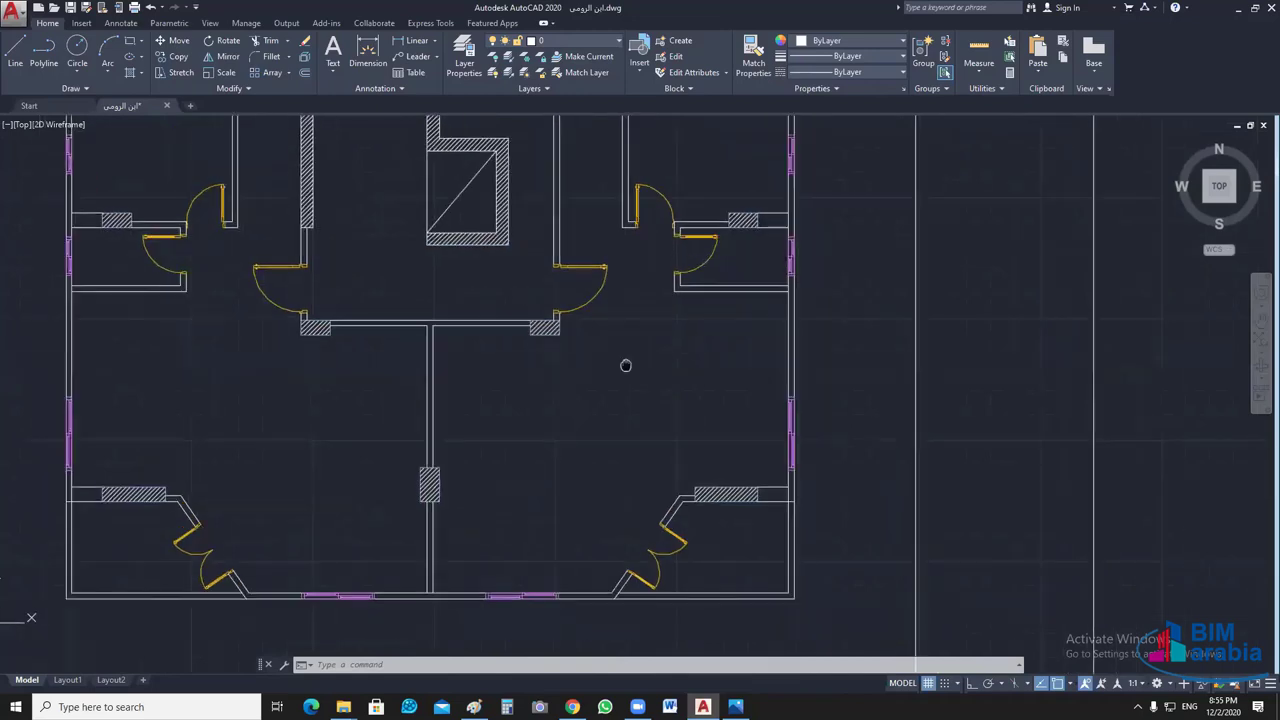
pyautogui.scroll(1, 700, 450)
pyautogui.scroll(-1, 737, 509)
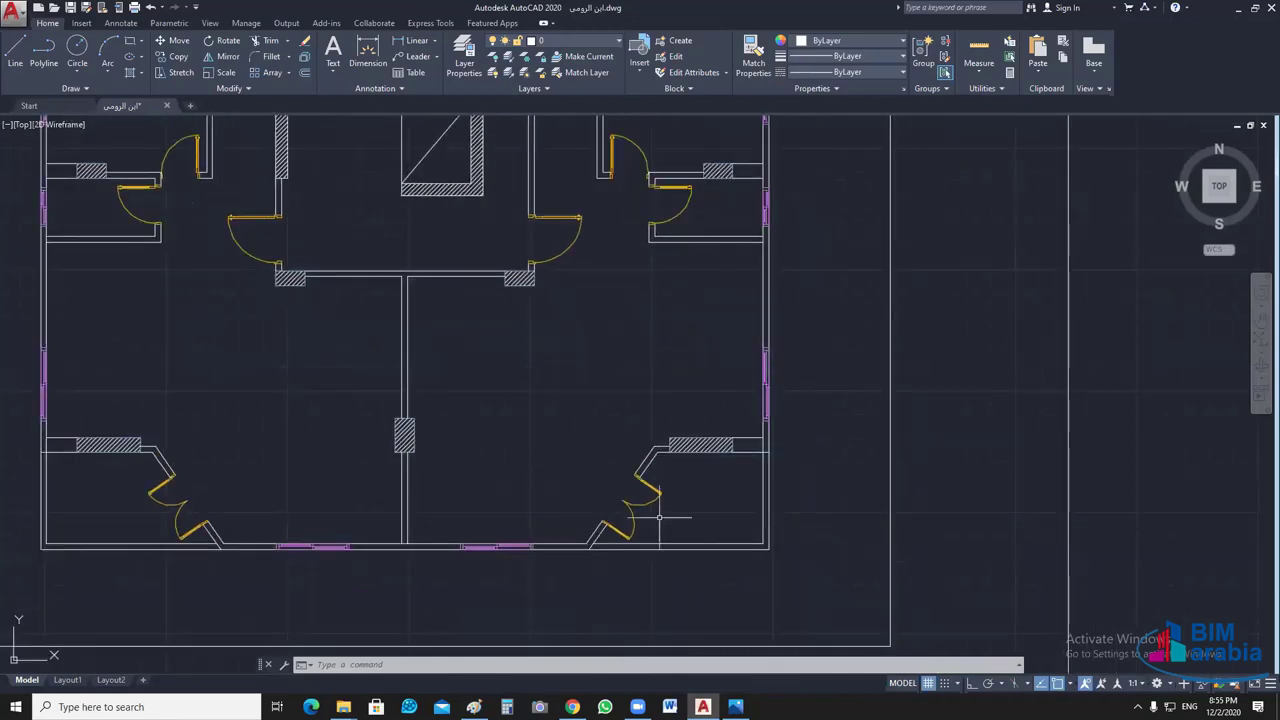
pyautogui.moveTo(628, 229); pyautogui.dragTo(628, 443, button='middle')
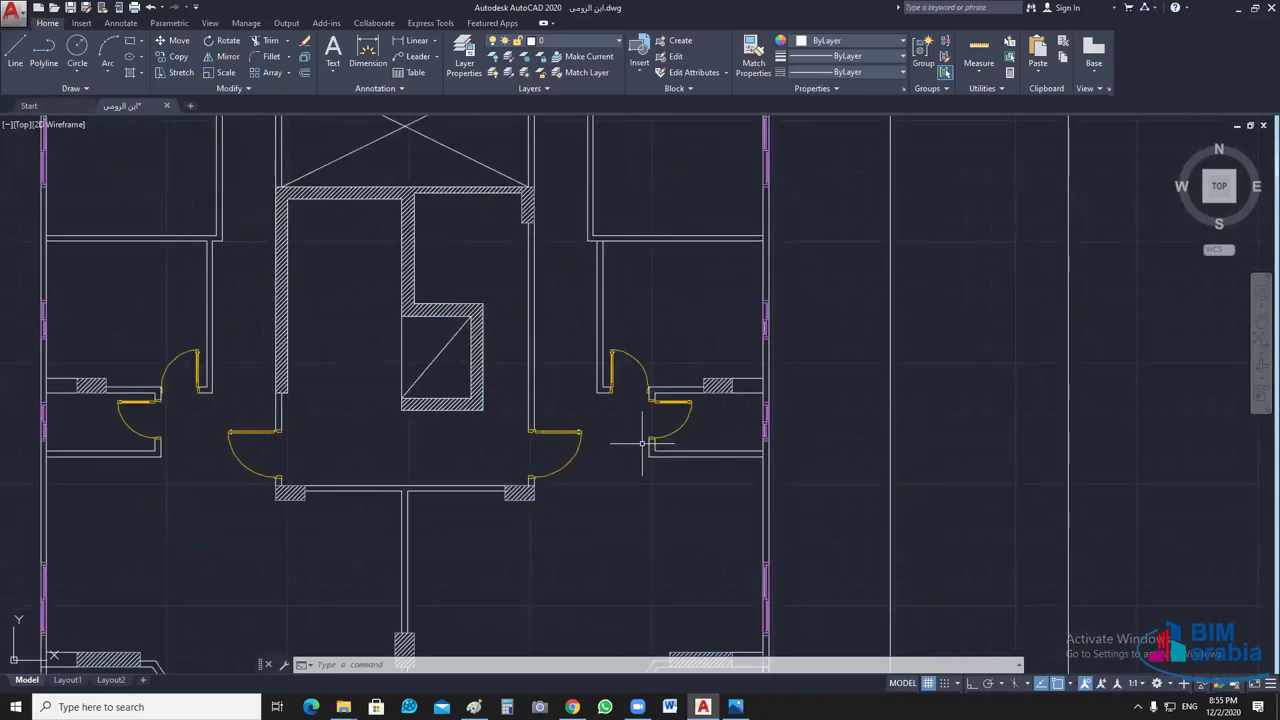
pyautogui.scroll(2, 715, 423)
pyautogui.scroll(2, 715, 423)
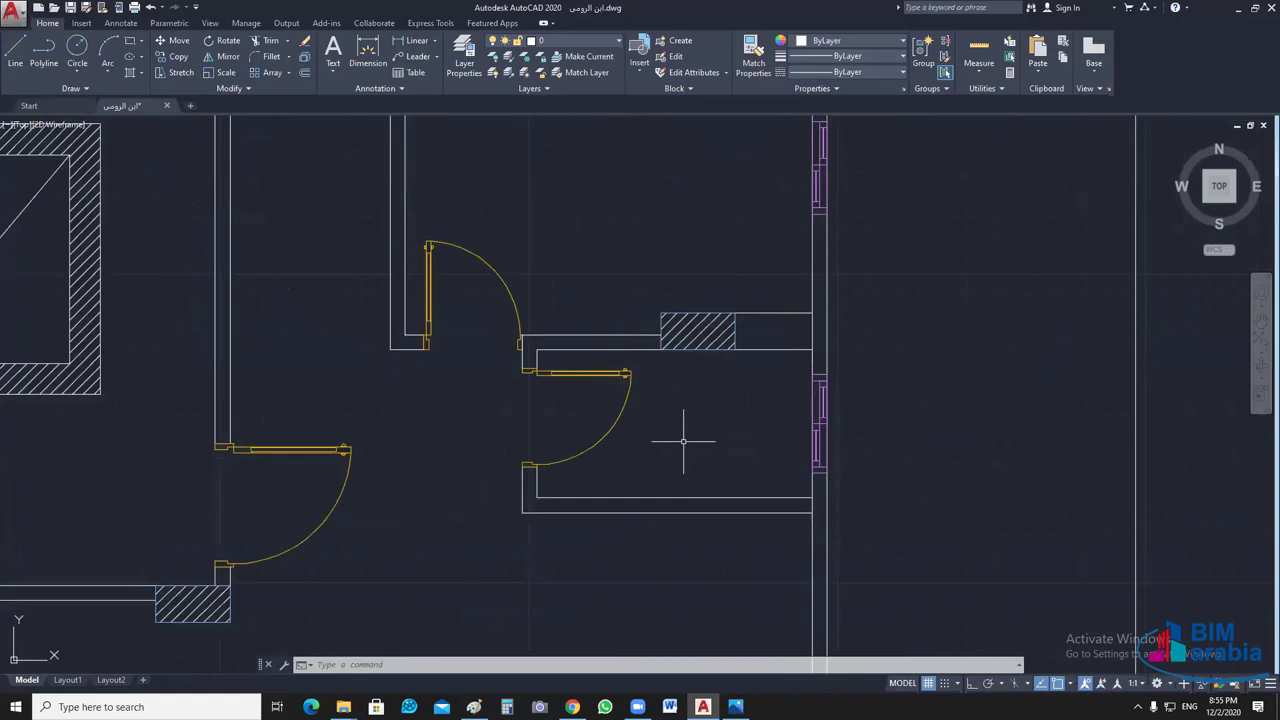
pyautogui.scroll(-4, 683, 440)
pyautogui.scroll(-2, 689, 486)
pyautogui.scroll(2, 713, 462)
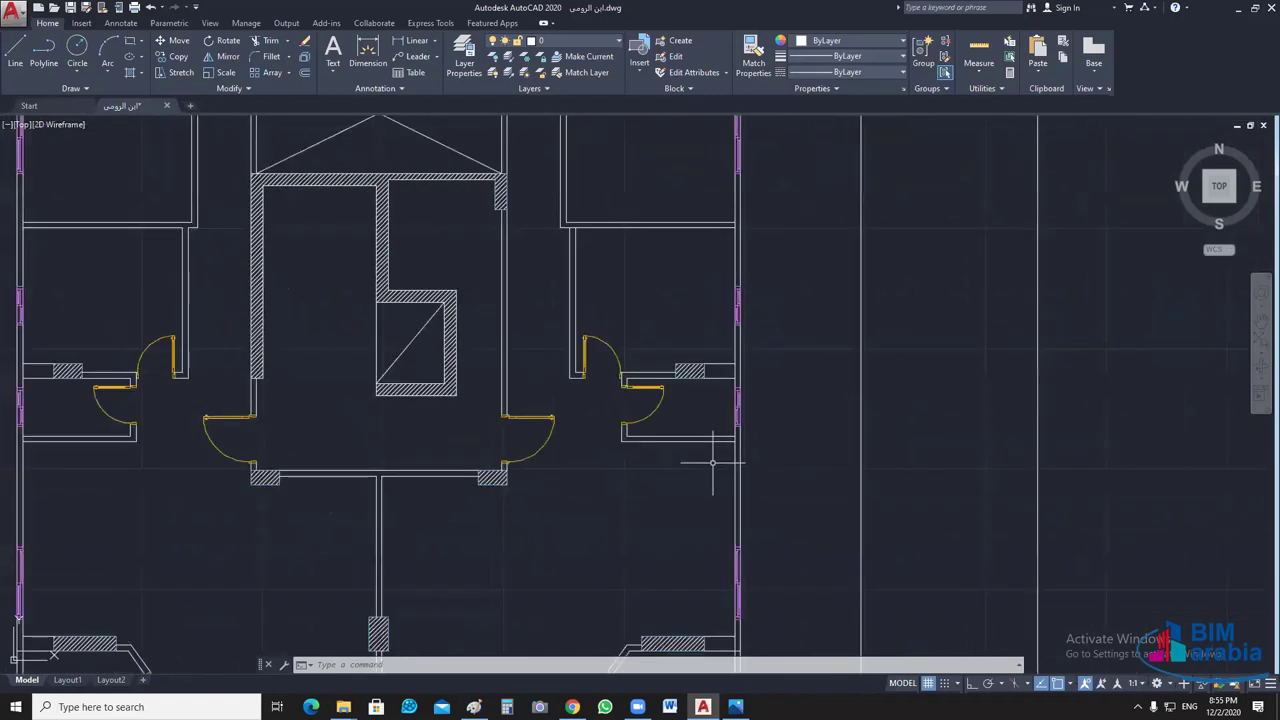
# - Pan across the plan to view the X-marked shaft, upper rooms, doors and top wall
pyautogui.moveTo(678, 304); pyautogui.dragTo(682, 421, button='middle')
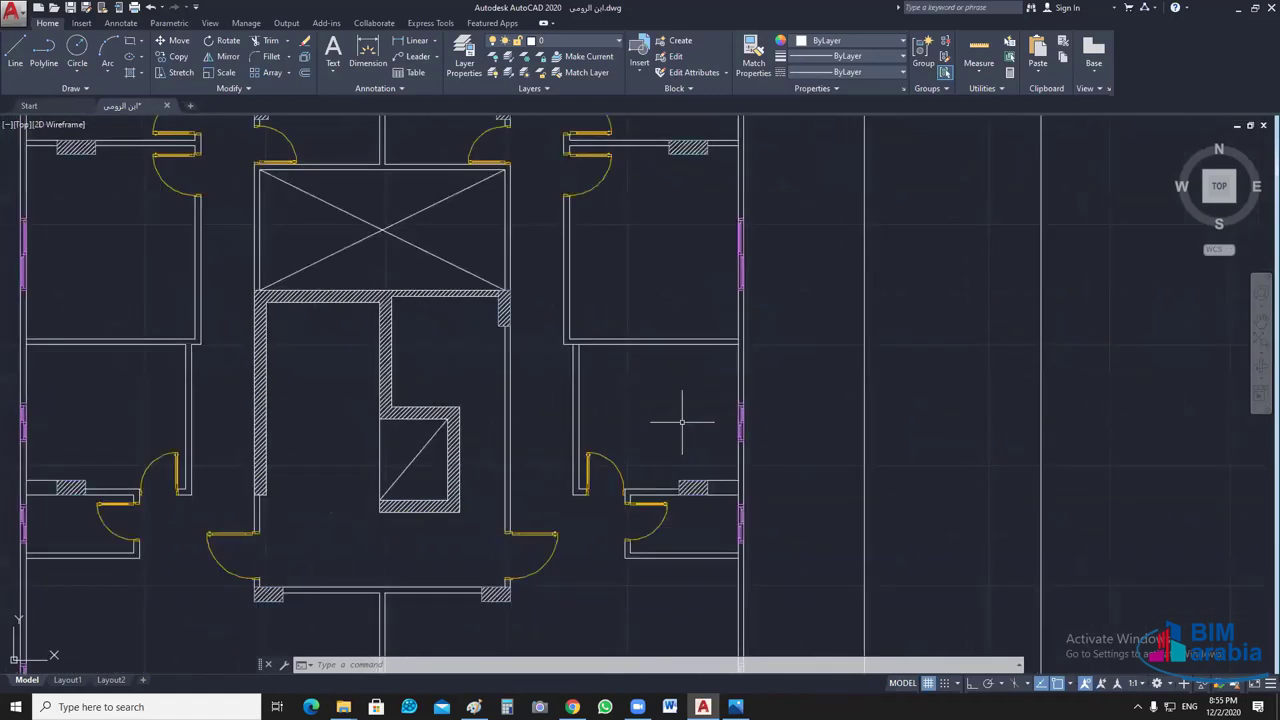
pyautogui.moveTo(523, 349); pyautogui.dragTo(540, 578, button='middle')
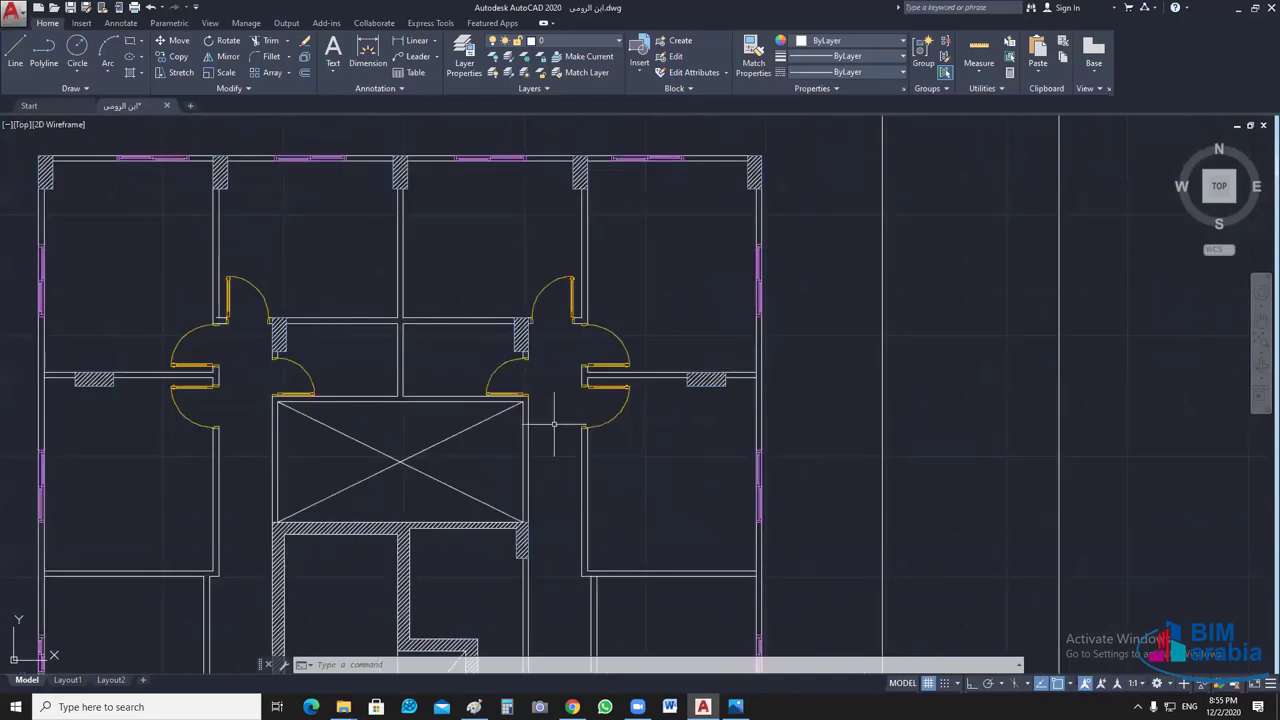
pyautogui.scroll(-1, 554, 424)
pyautogui.scroll(-1, 620, 400)
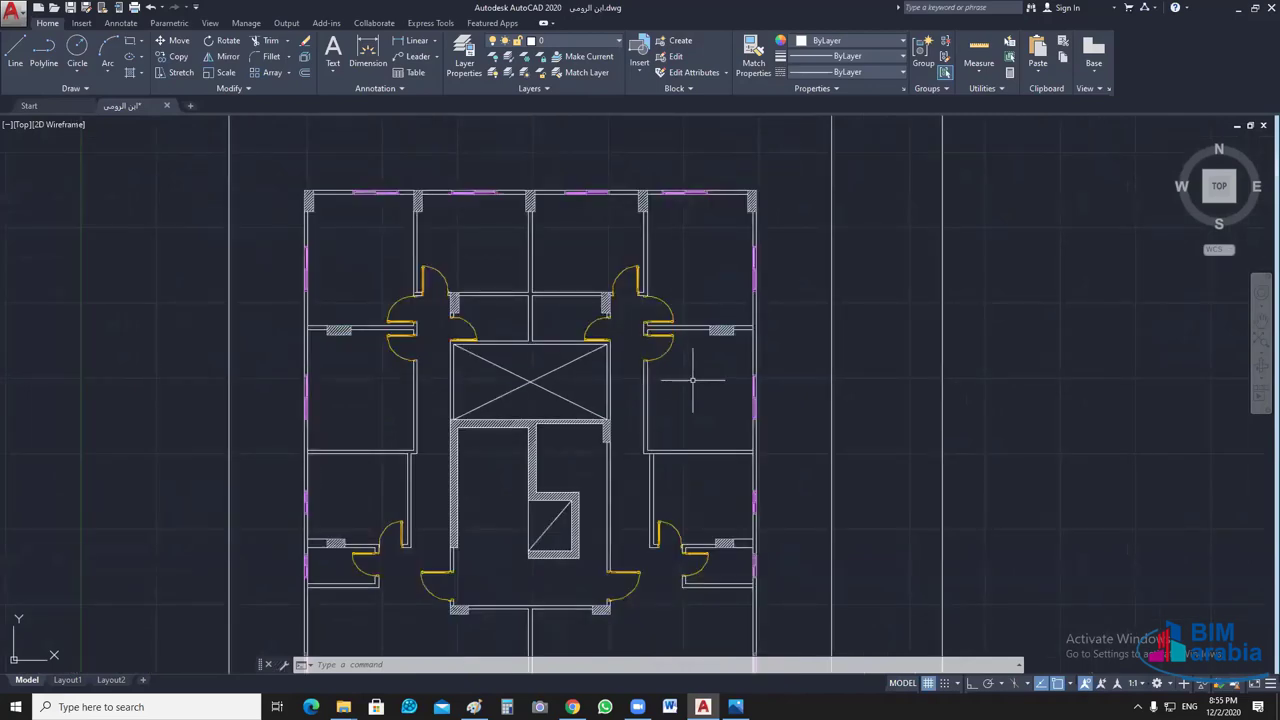
pyautogui.moveTo(692, 380); pyautogui.dragTo(689, 343, button='middle')
pyautogui.moveTo(704, 434); pyautogui.dragTo(700, 305, button='middle')
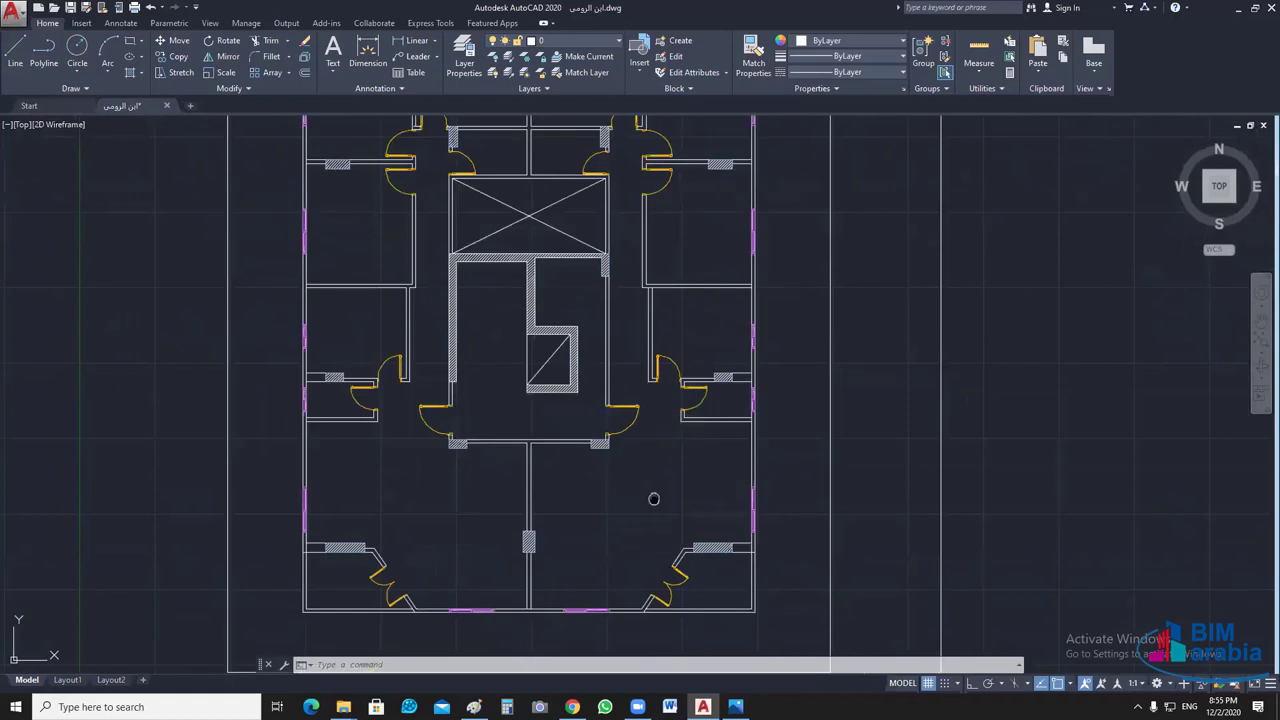
pyautogui.moveTo(654, 499); pyautogui.dragTo(760, 525, button='middle')
pyautogui.moveTo(547, 406); pyautogui.dragTo(571, 458, button='middle')
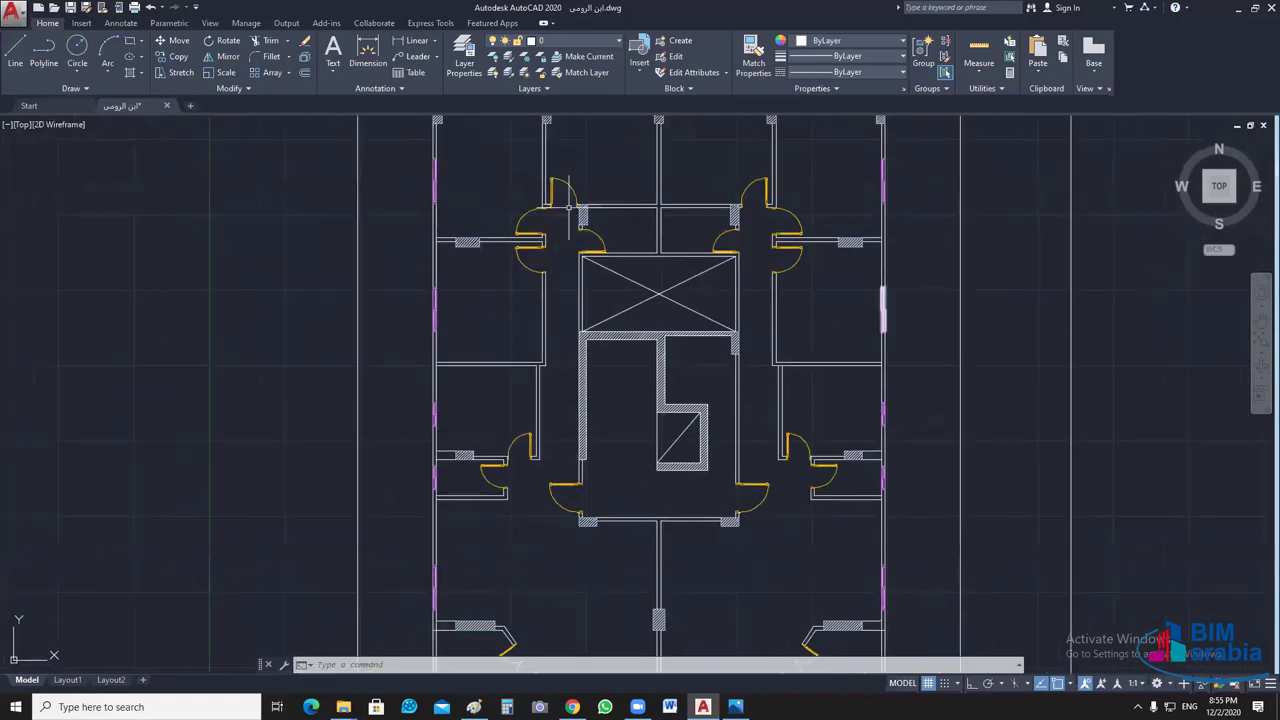
pyautogui.moveTo(571, 208); pyautogui.dragTo(577, 248, button='middle')
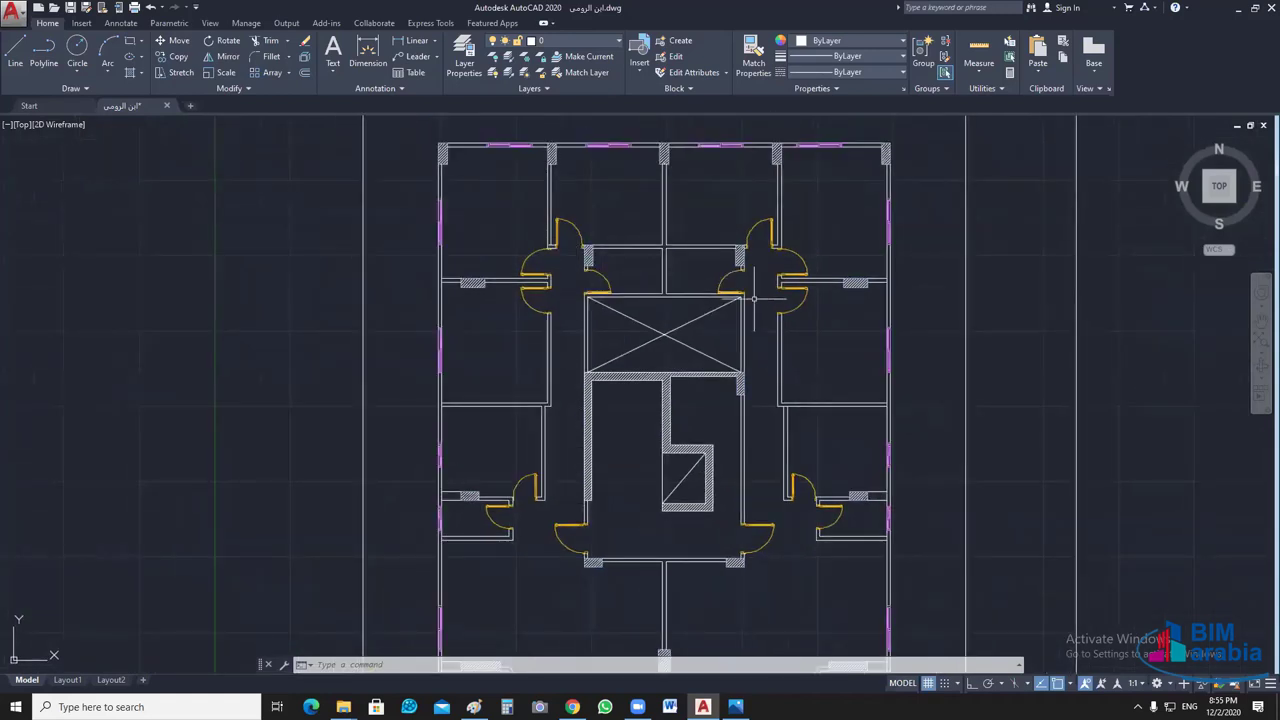
pyautogui.moveTo(754, 298); pyautogui.dragTo(644, 342, button='middle')
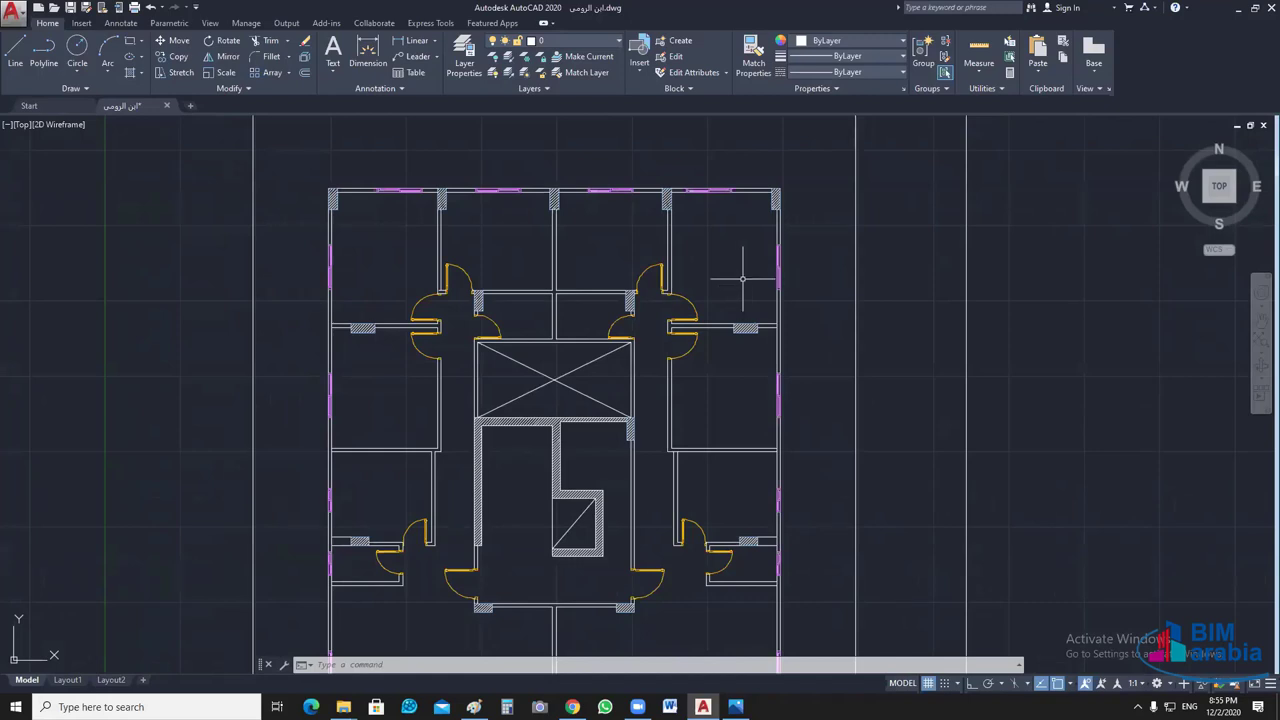
pyautogui.moveTo(732, 277); pyautogui.dragTo(676, 290, button='middle')
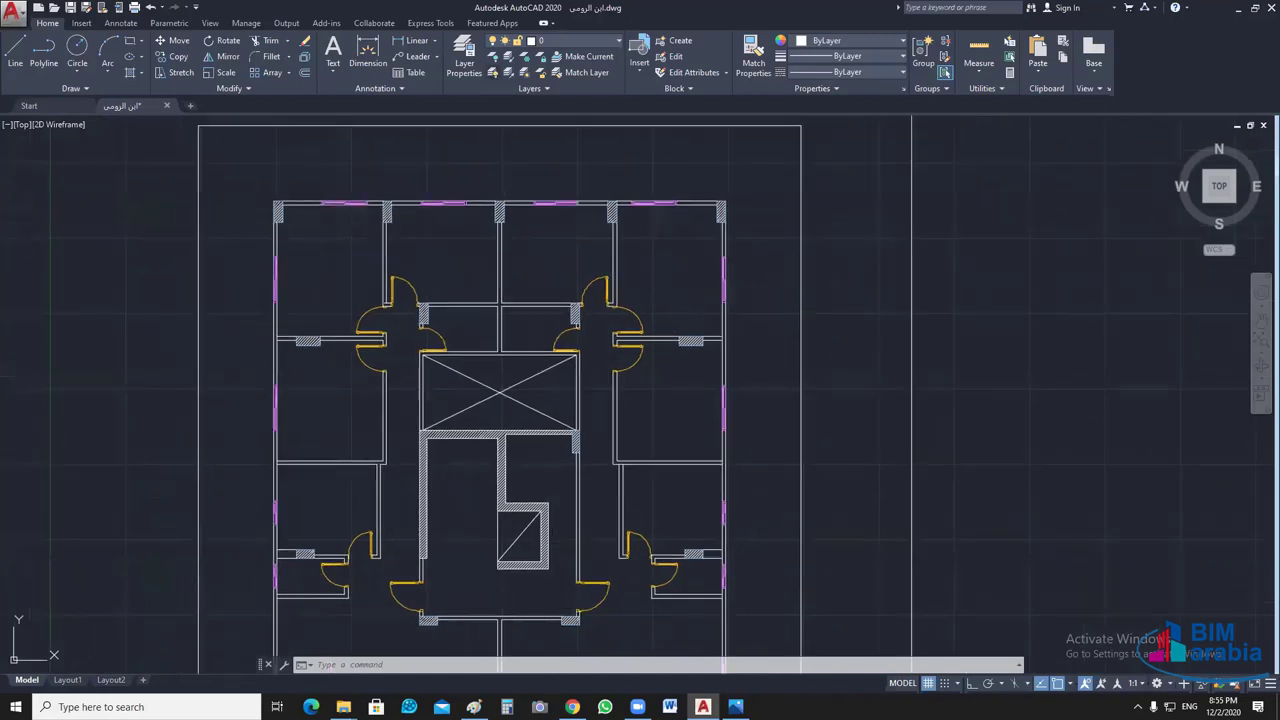
# - Turn all layers back on to restore axes, axis tags and dimensions
pyautogui.click(493, 72)
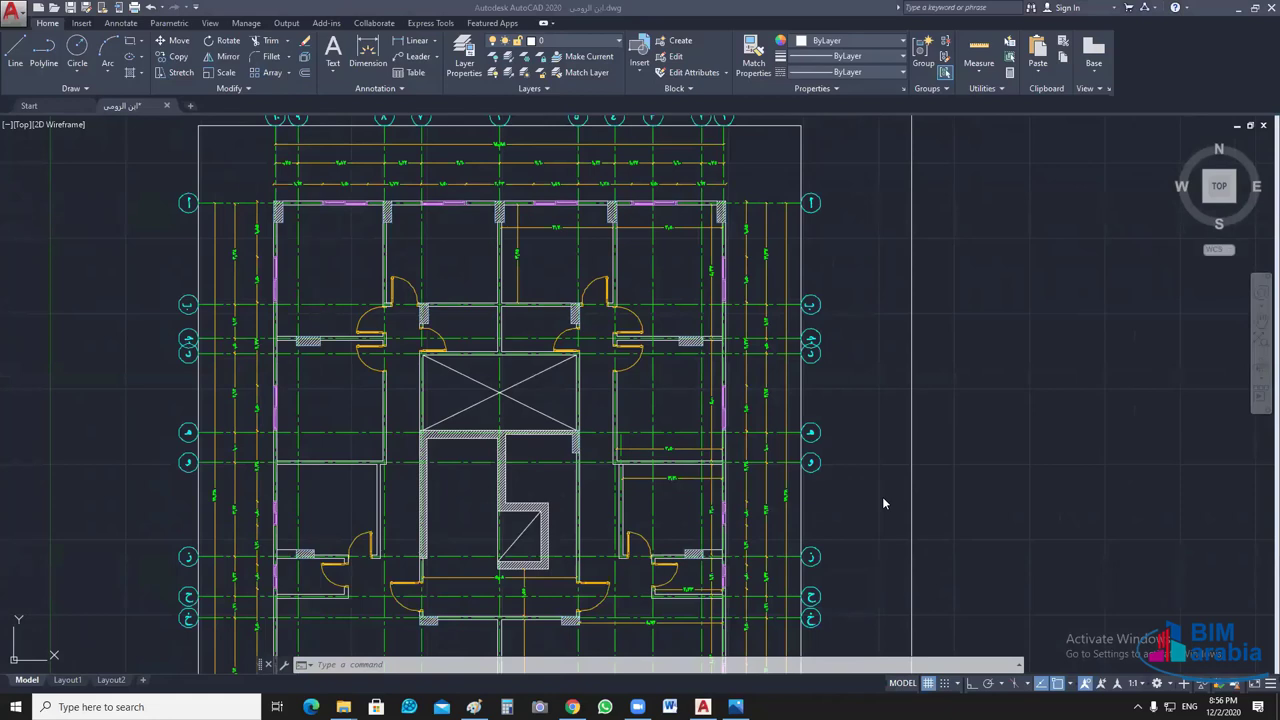
pyautogui.click(875, 314)
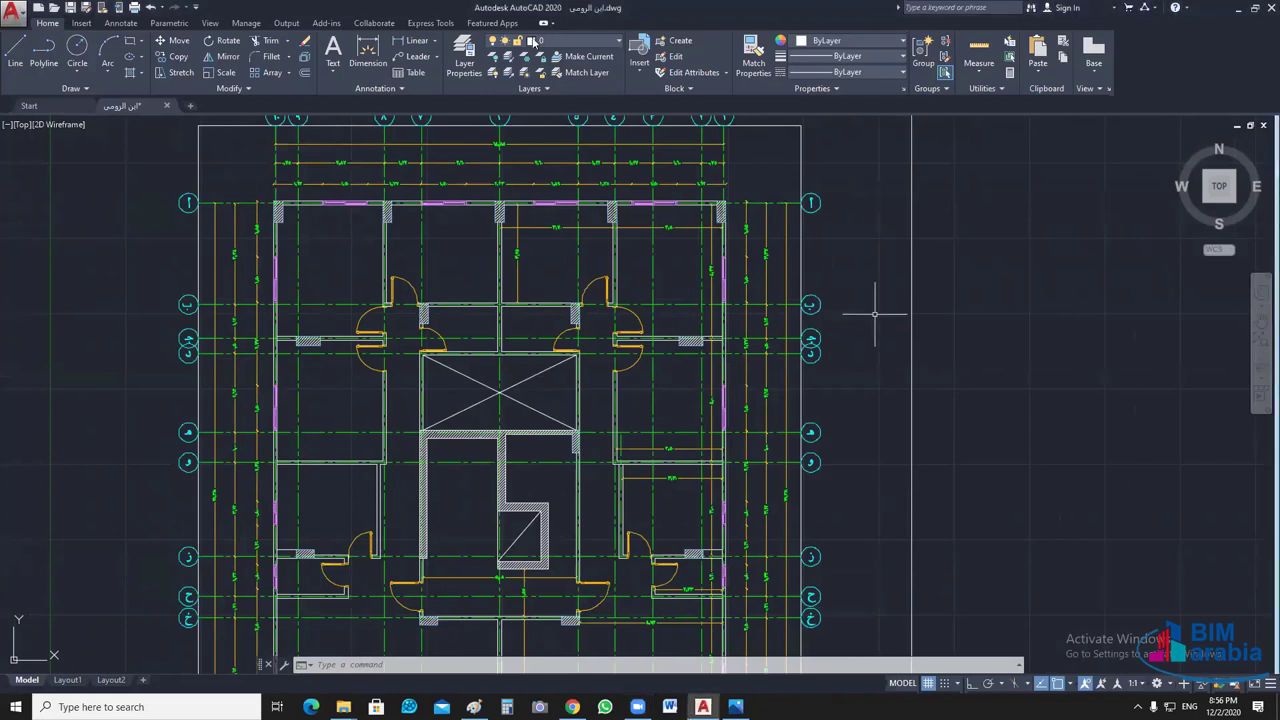
pyautogui.moveTo(880, 286); pyautogui.dragTo(903, 366, button='middle')
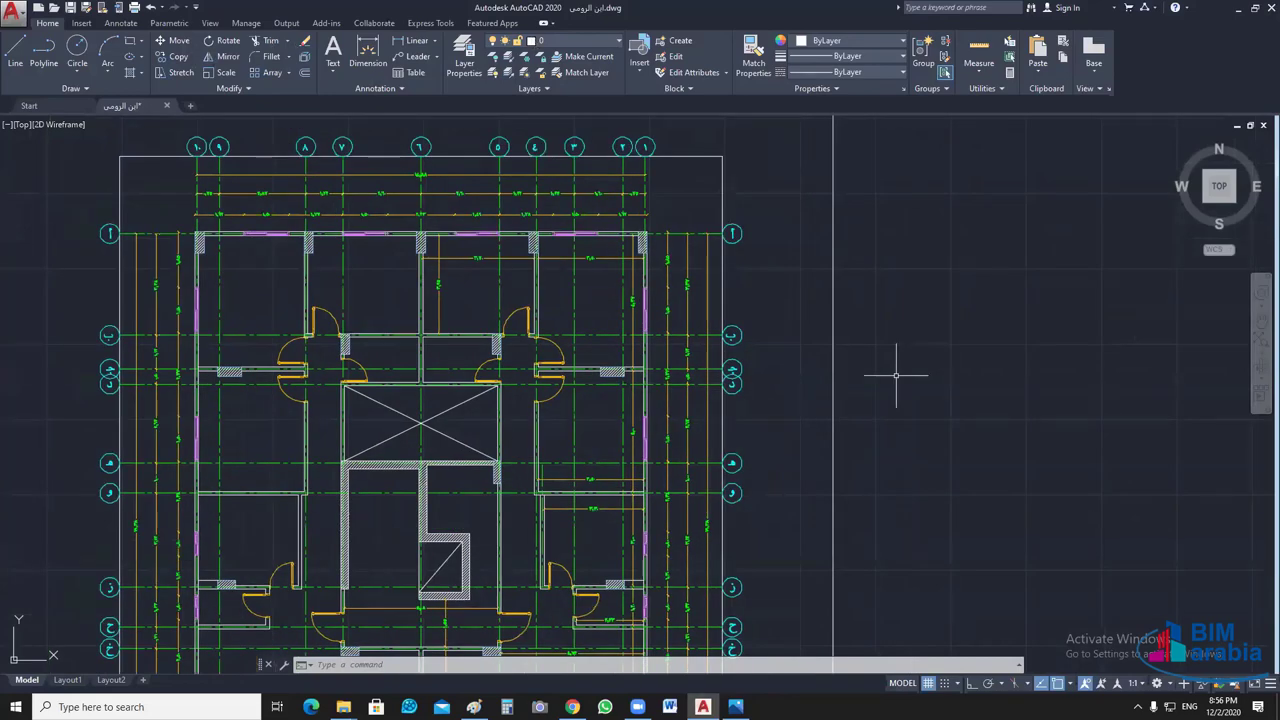
# - Window-select the CAD floor plan and hide it with Isolate > Hide Objects
pyautogui.scroll(-3, 896, 375)
pyautogui.click(543, 180)
pyautogui.scroll(-2, 760, 330)
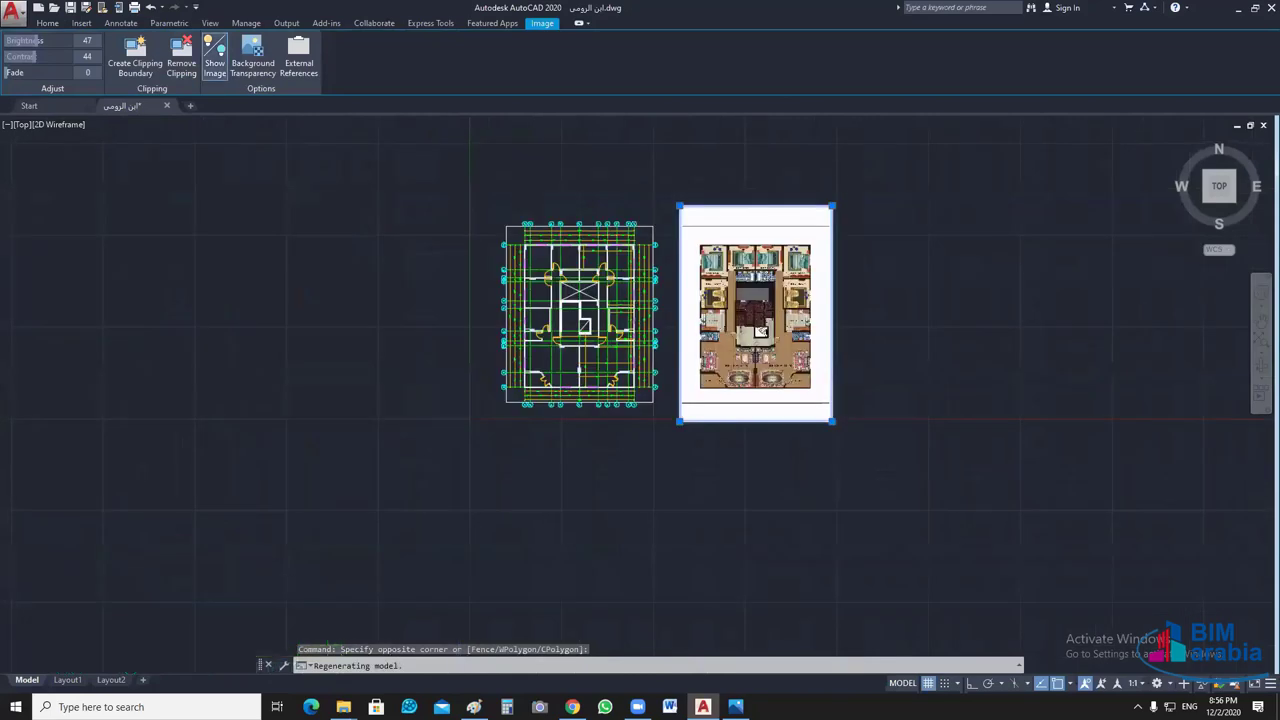
pyautogui.scroll(4, 873, 306)
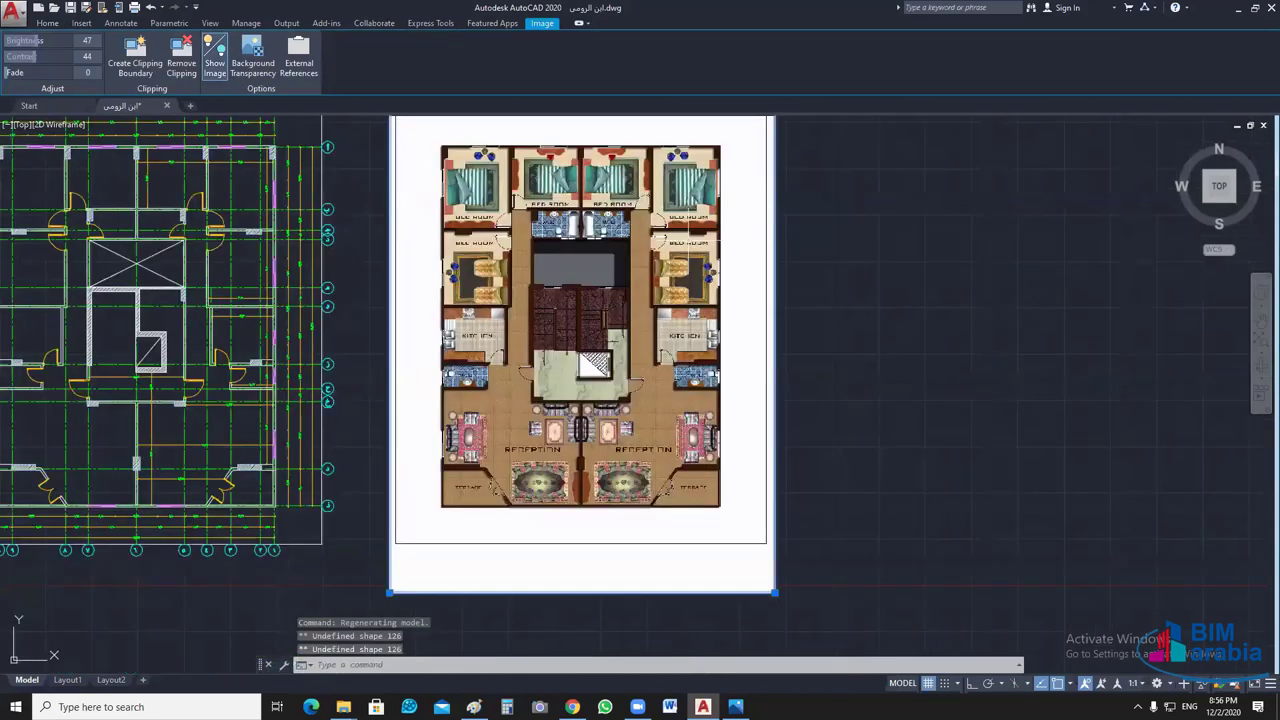
pyautogui.click(376, 371)
pyautogui.scroll(-2, 376, 371)
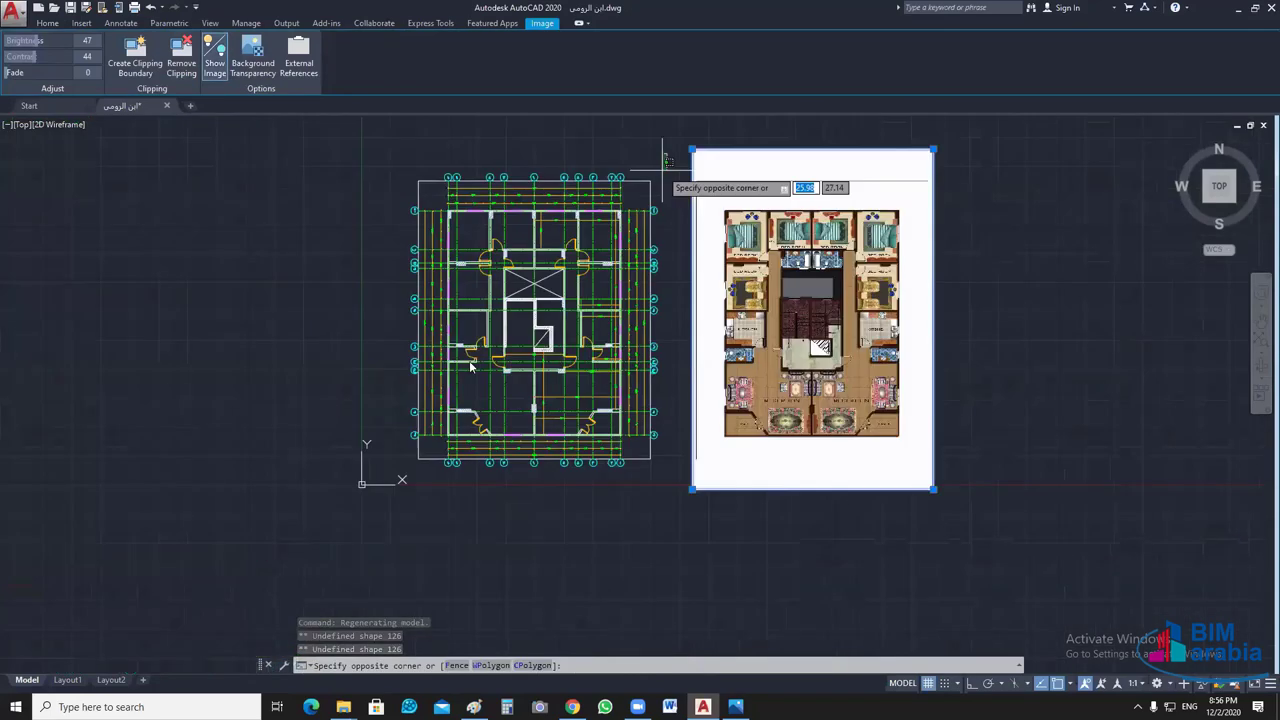
pyautogui.click(666, 160)
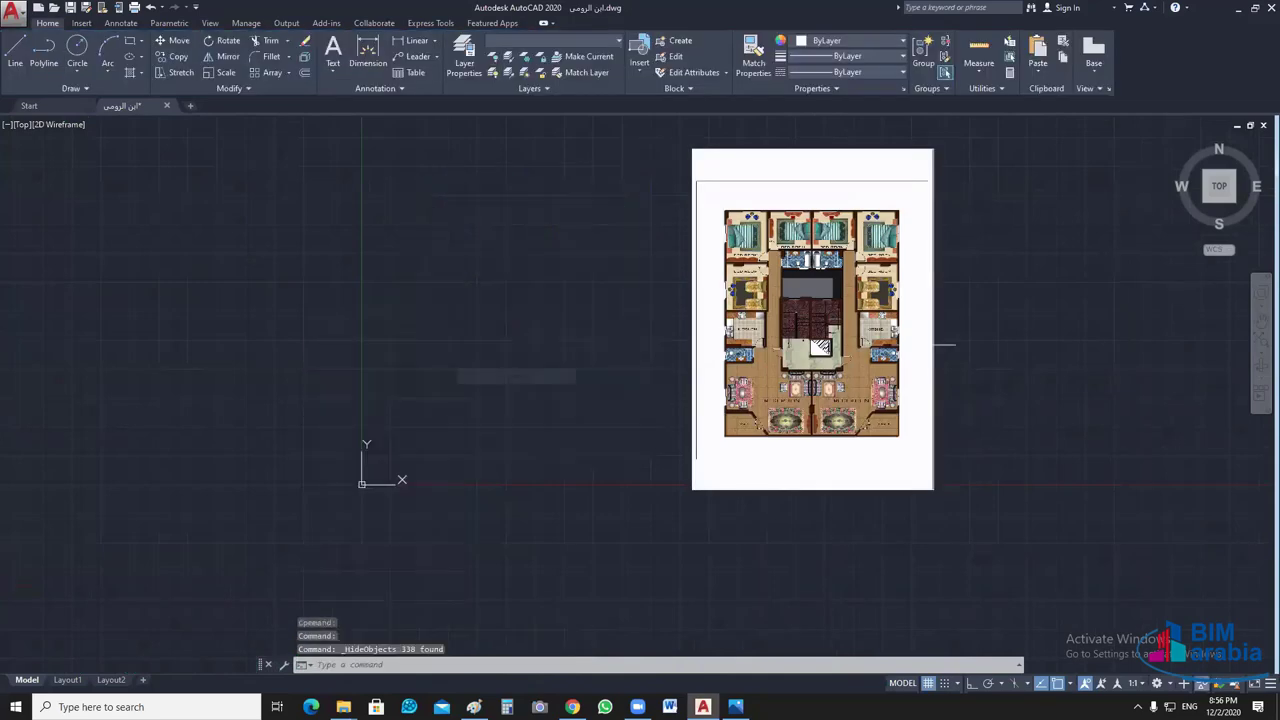
# - Fit and zoom the view onto the coloured raster floor-plan image
pyautogui.middleClick(945, 345)
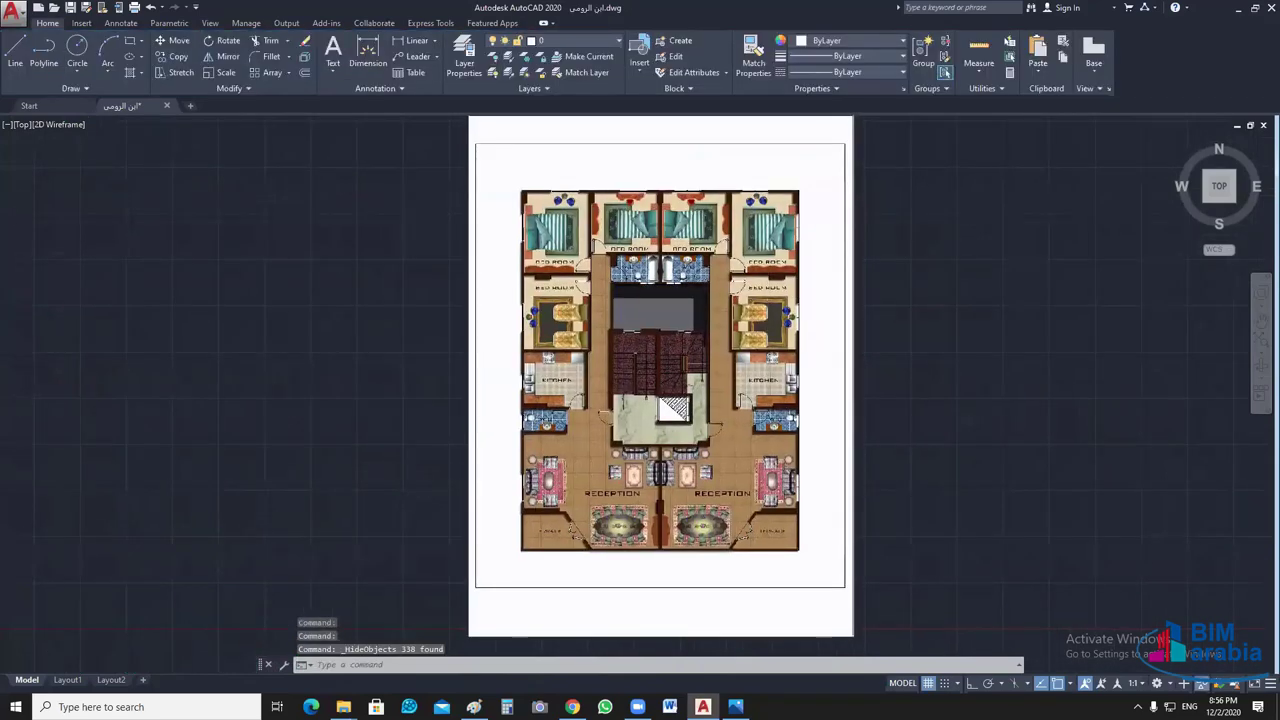
pyautogui.scroll(2, 659, 338)
pyautogui.moveTo(708, 417); pyautogui.dragTo(698, 370, button='middle')
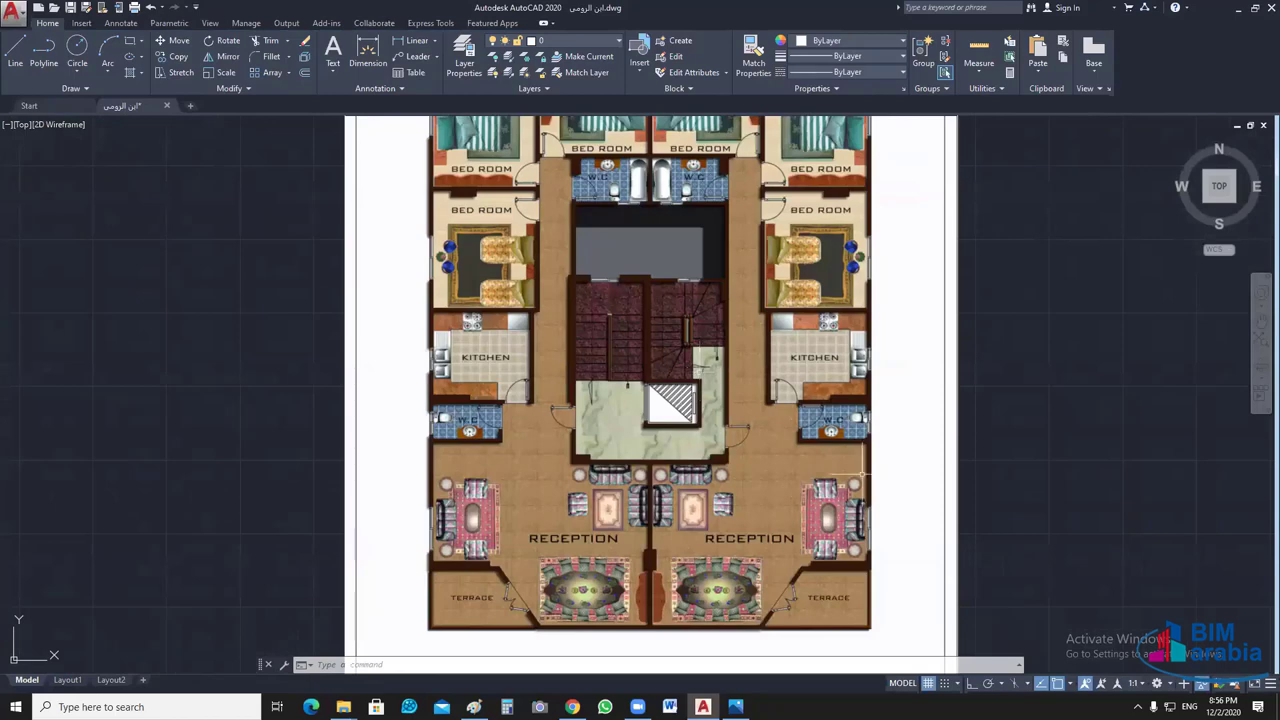
pyautogui.scroll(5, 986, 381)
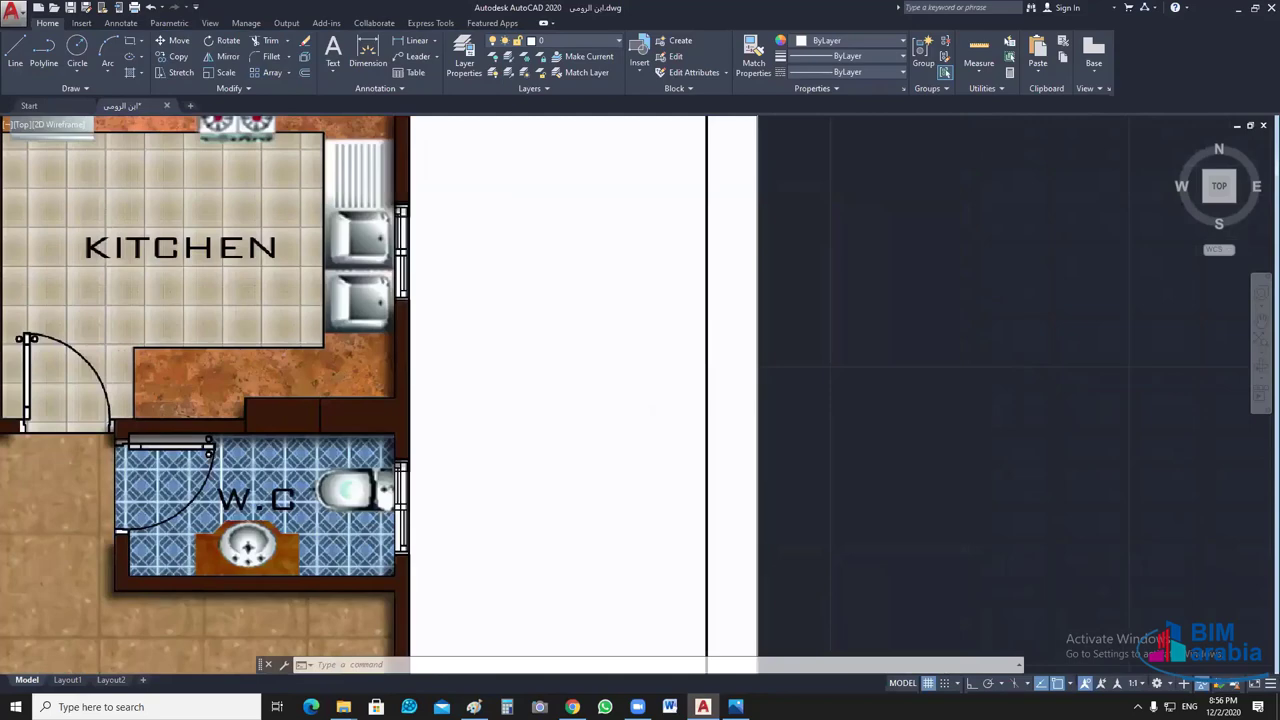
pyautogui.scroll(-4, 847, 380)
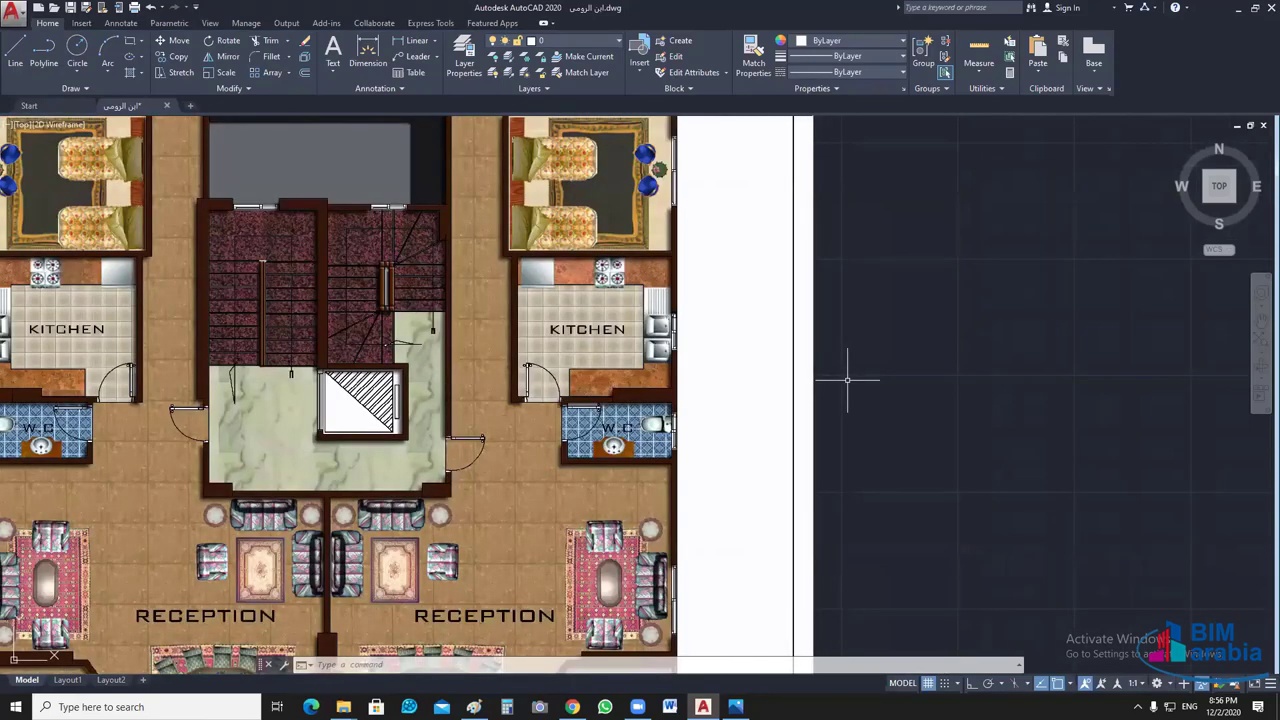
pyautogui.scroll(-2, 1111, 382)
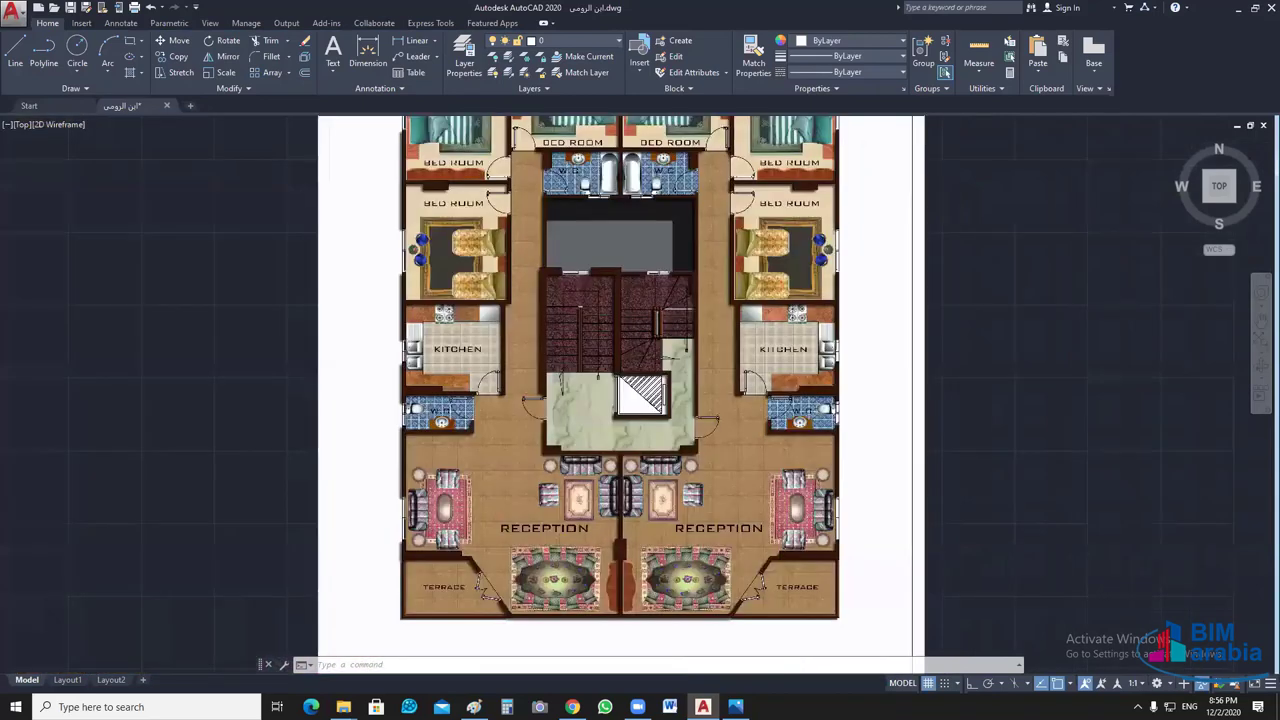
pyautogui.scroll(-2, 912, 395)
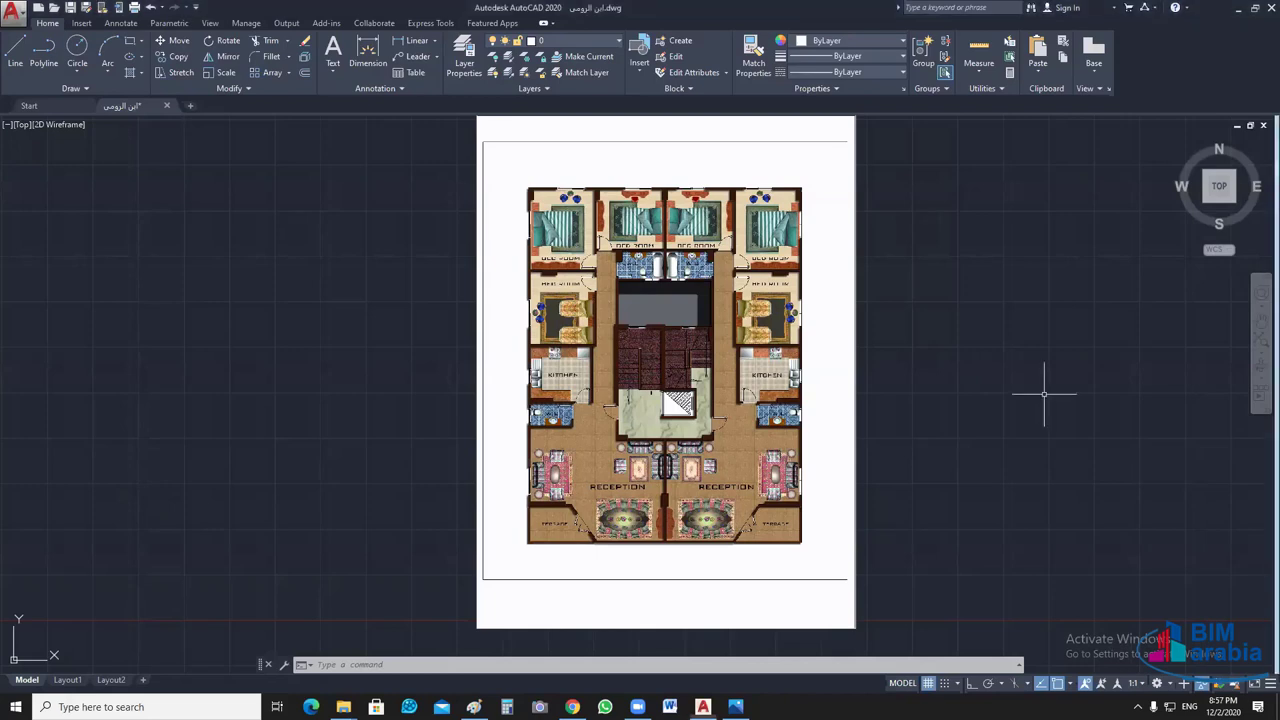
# - End object isolation so the CAD plan reappears, and pan to show both plans
pyautogui.scroll(-2, 985, 345)
pyautogui.rightClick(920, 262)
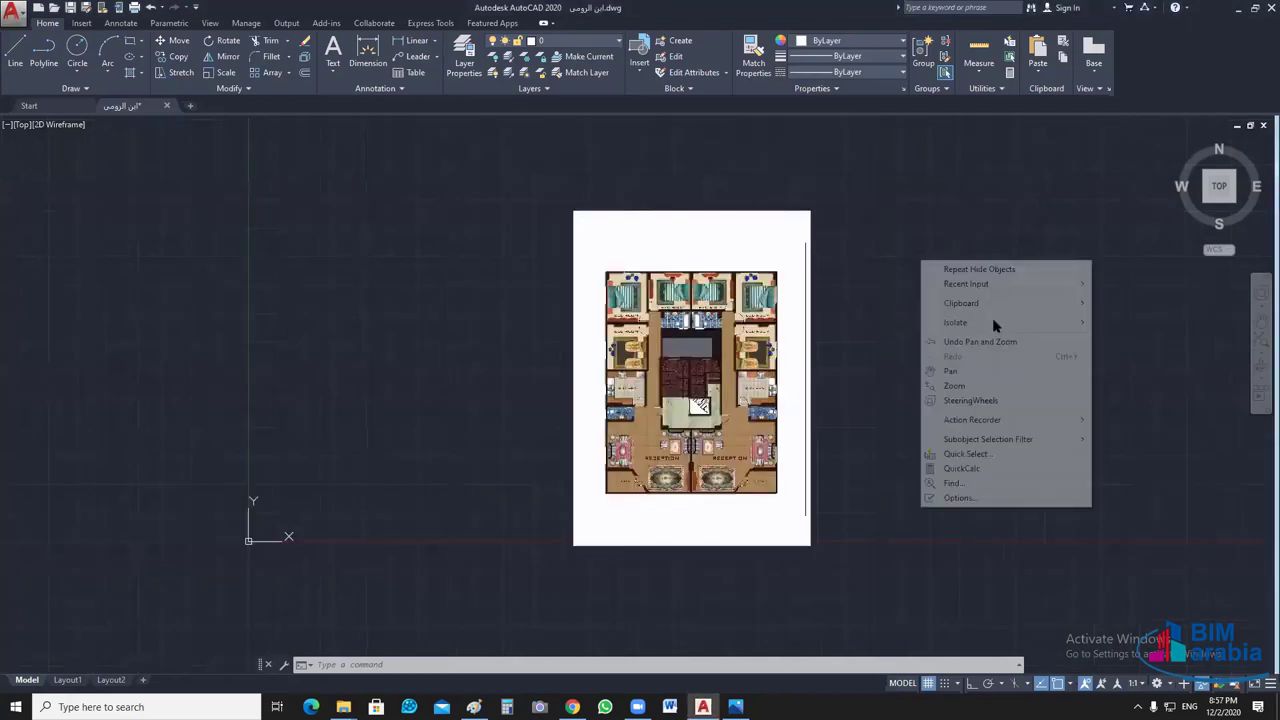
pyautogui.click(1140, 351)
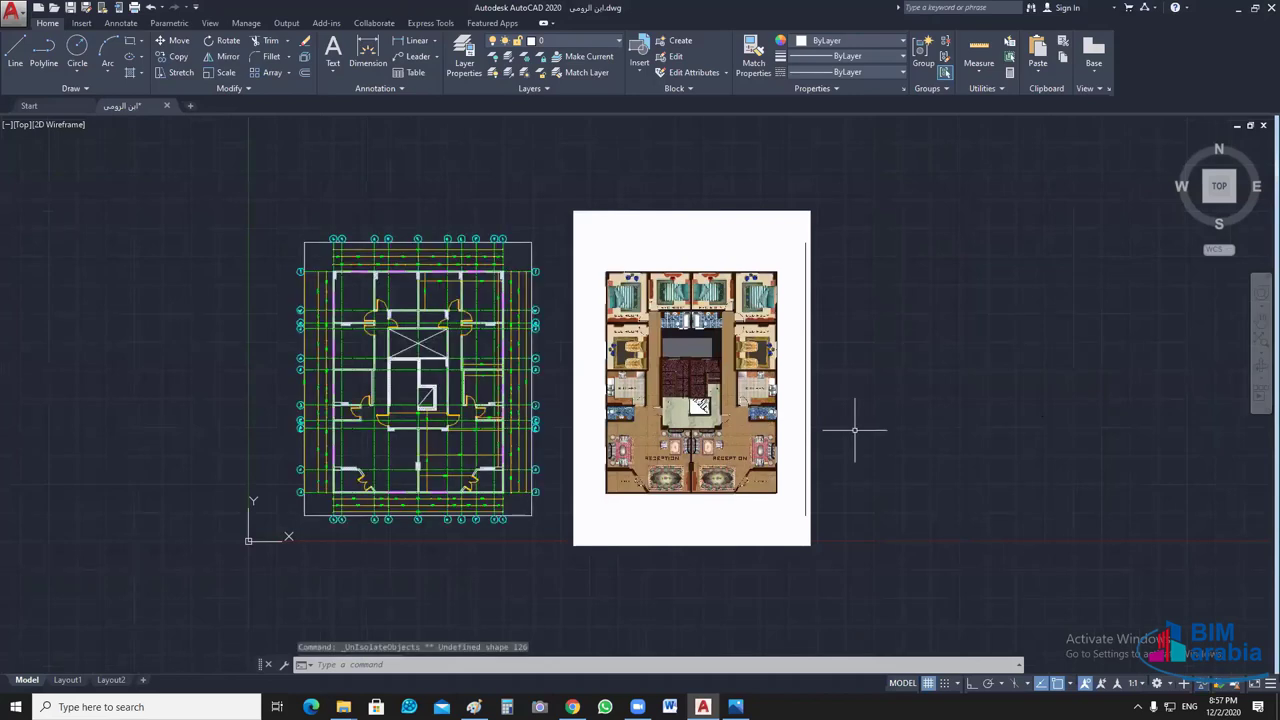
pyautogui.moveTo(546, 350); pyautogui.dragTo(666, 346, button='middle')
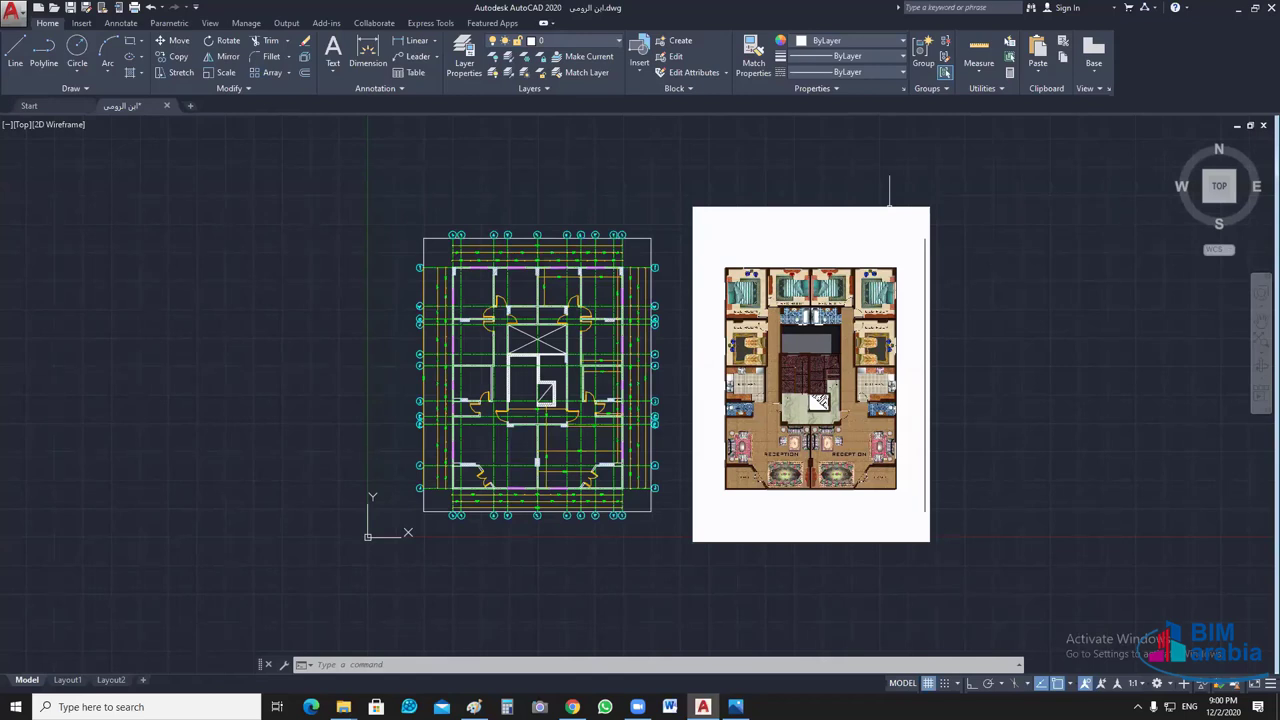
# - Turn off Show Image for the raster floor-plan image, leaving its frame empty
pyautogui.click(889, 207)
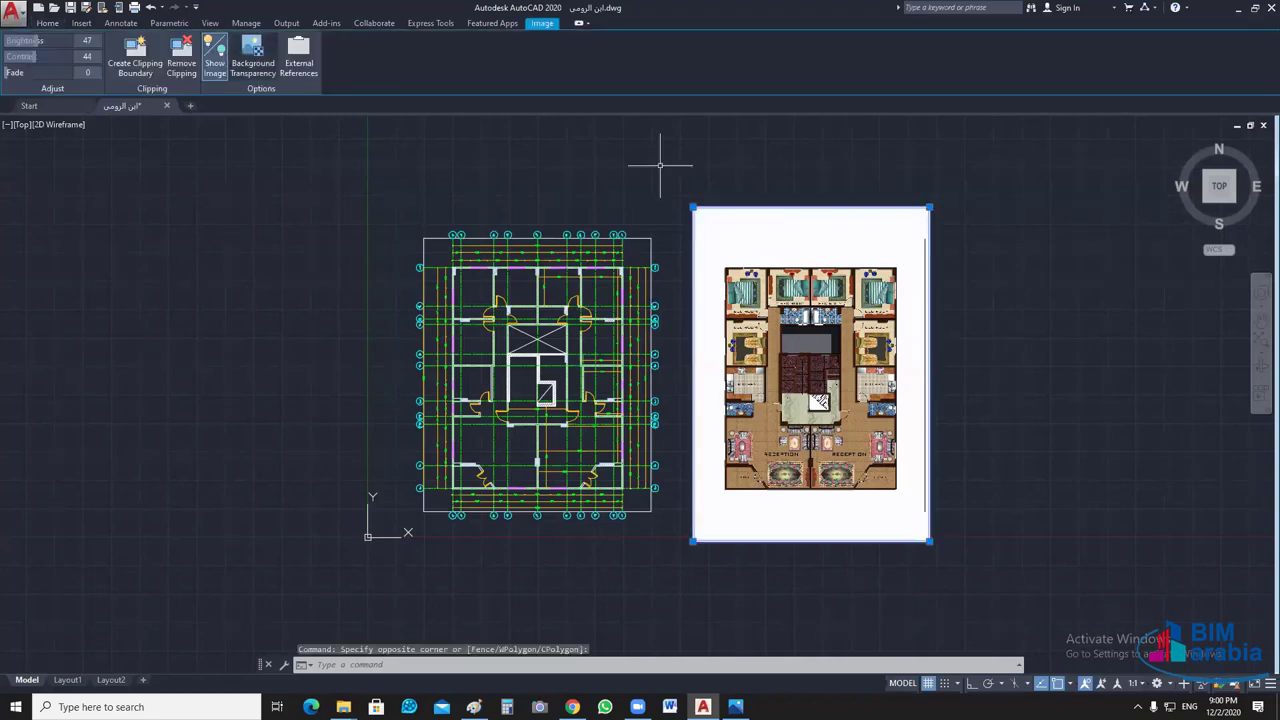
pyautogui.click(215, 55)
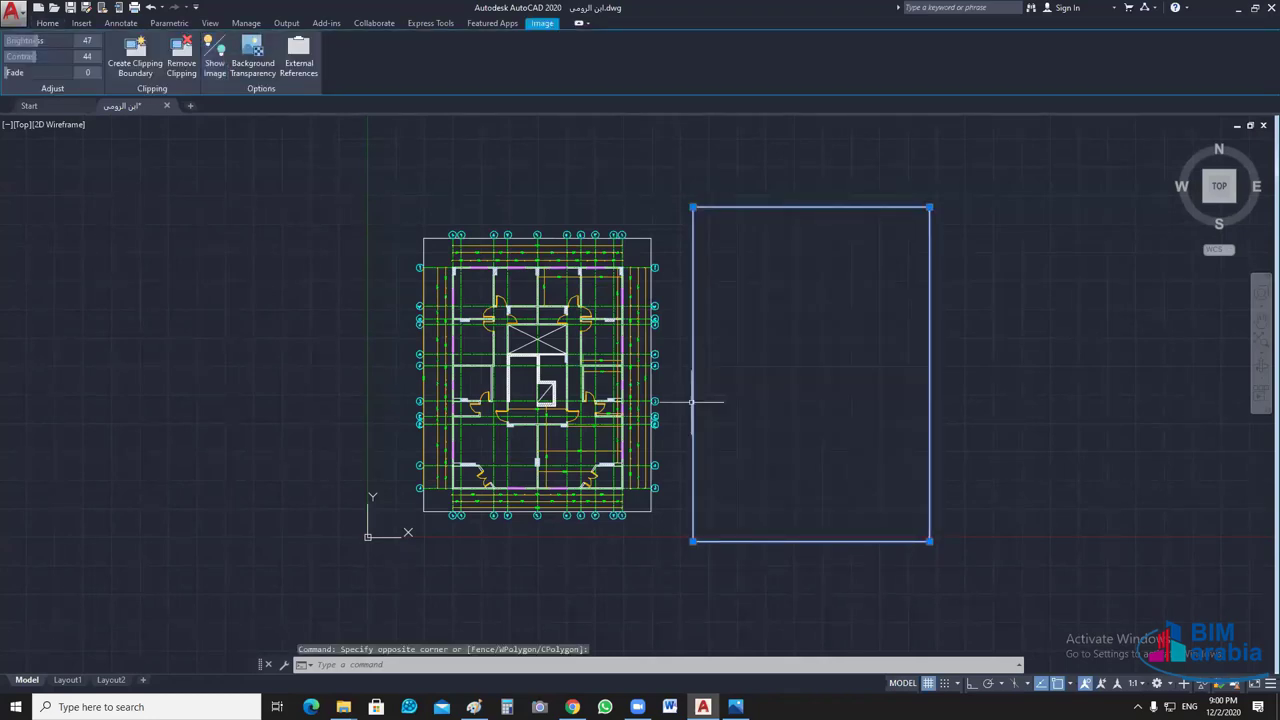
pyautogui.scroll(5, 691, 326)
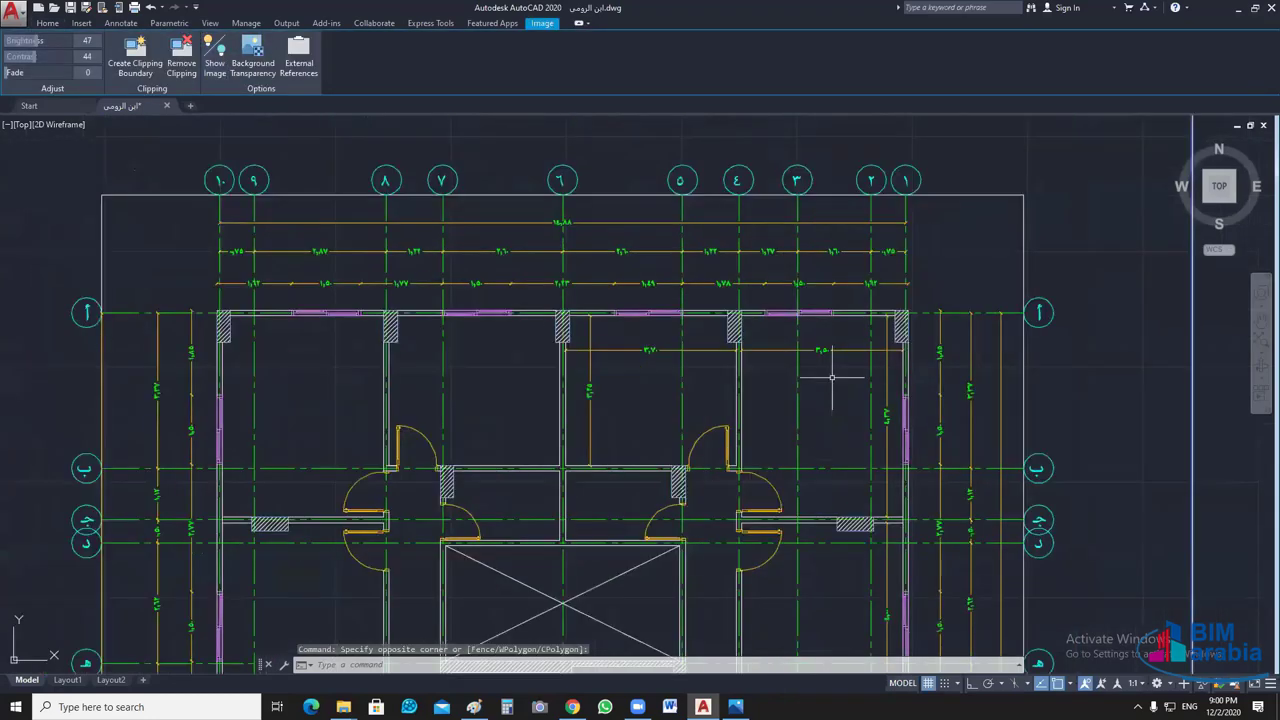
pyautogui.scroll(-2, 831, 377)
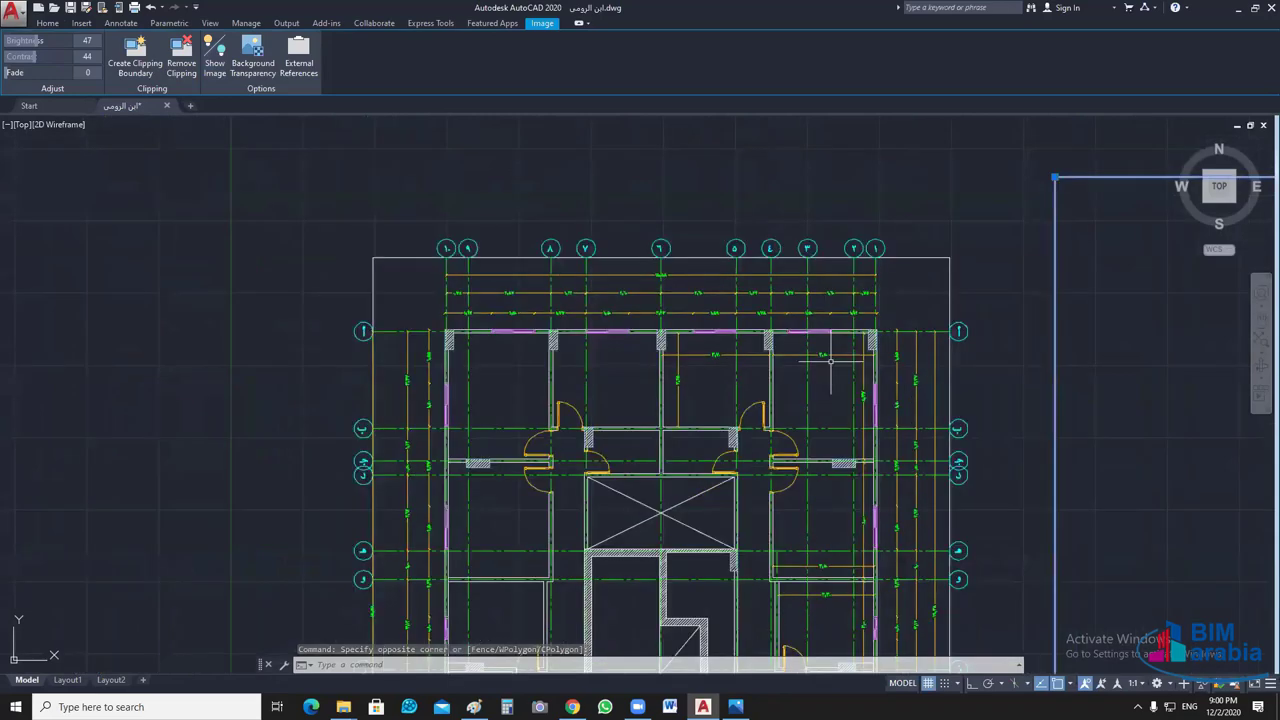
pyautogui.press('Escape')
pyautogui.press('Escape')
pyautogui.scroll(-2, 830, 361)
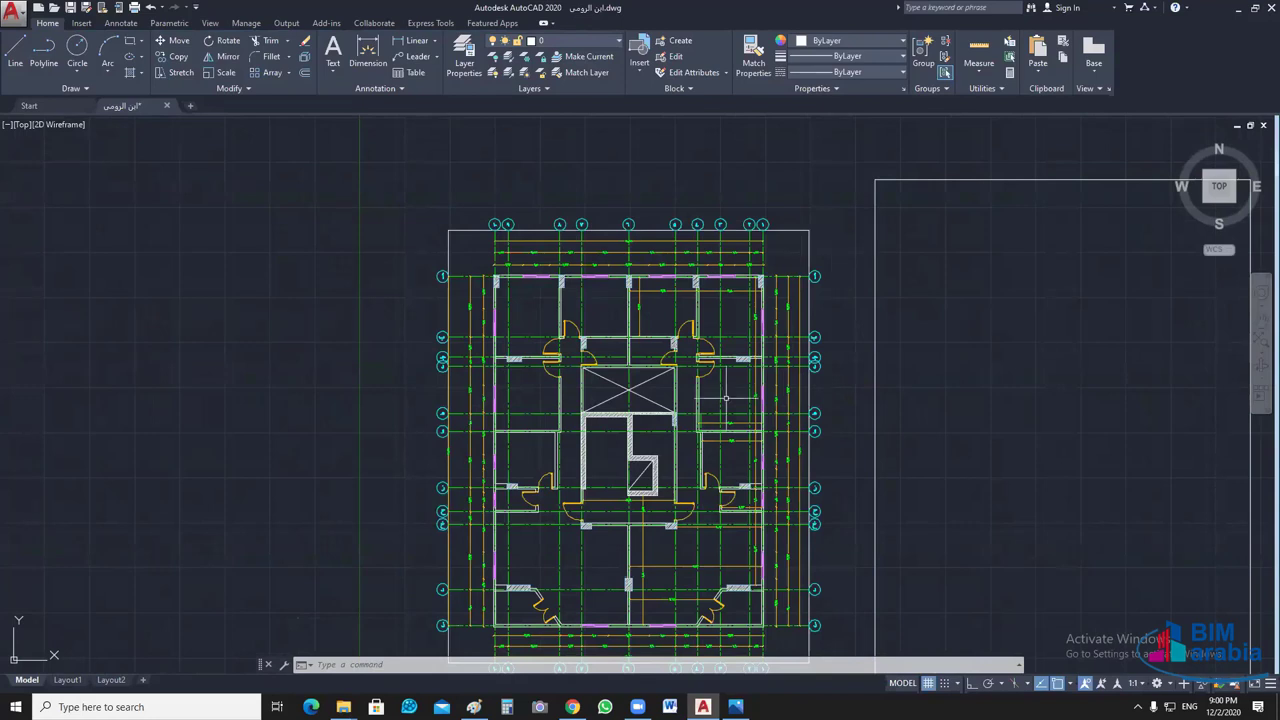
# - Pan left to reveal the empty image frame and select it
pyautogui.moveTo(726, 398); pyautogui.dragTo(709, 345, button='middle')
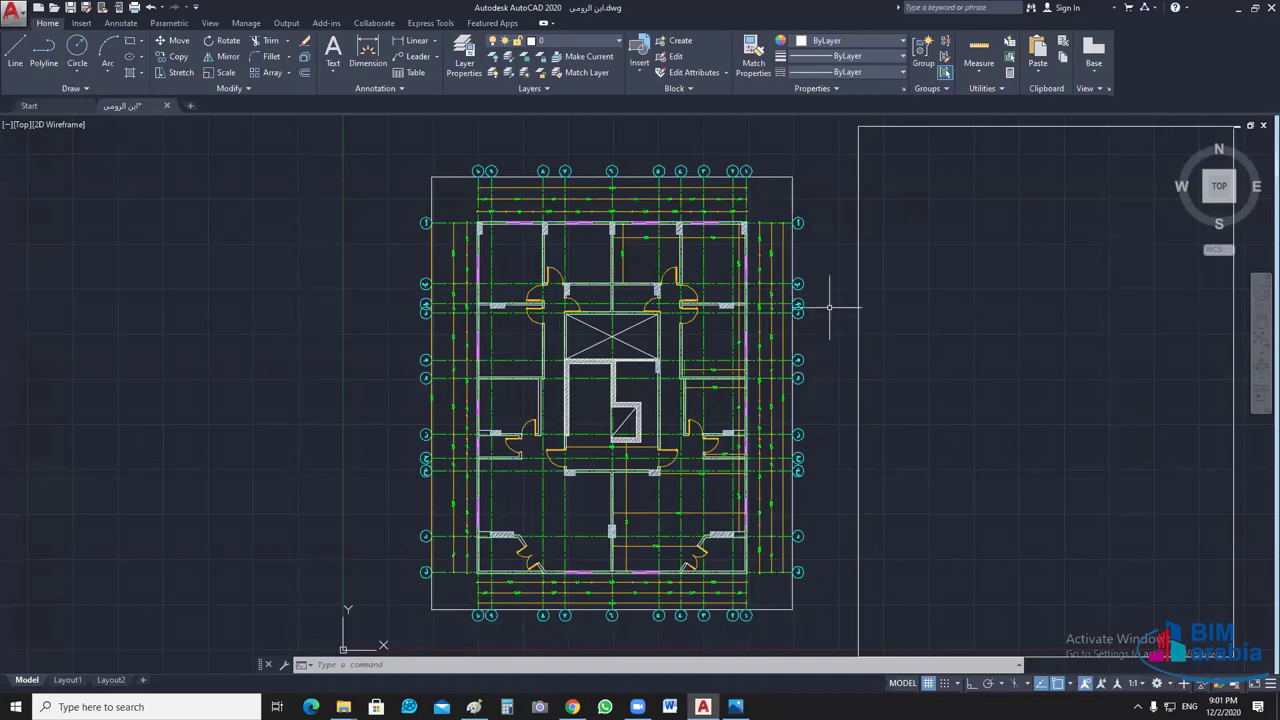
pyautogui.moveTo(829, 308); pyautogui.dragTo(546, 309, button='middle')
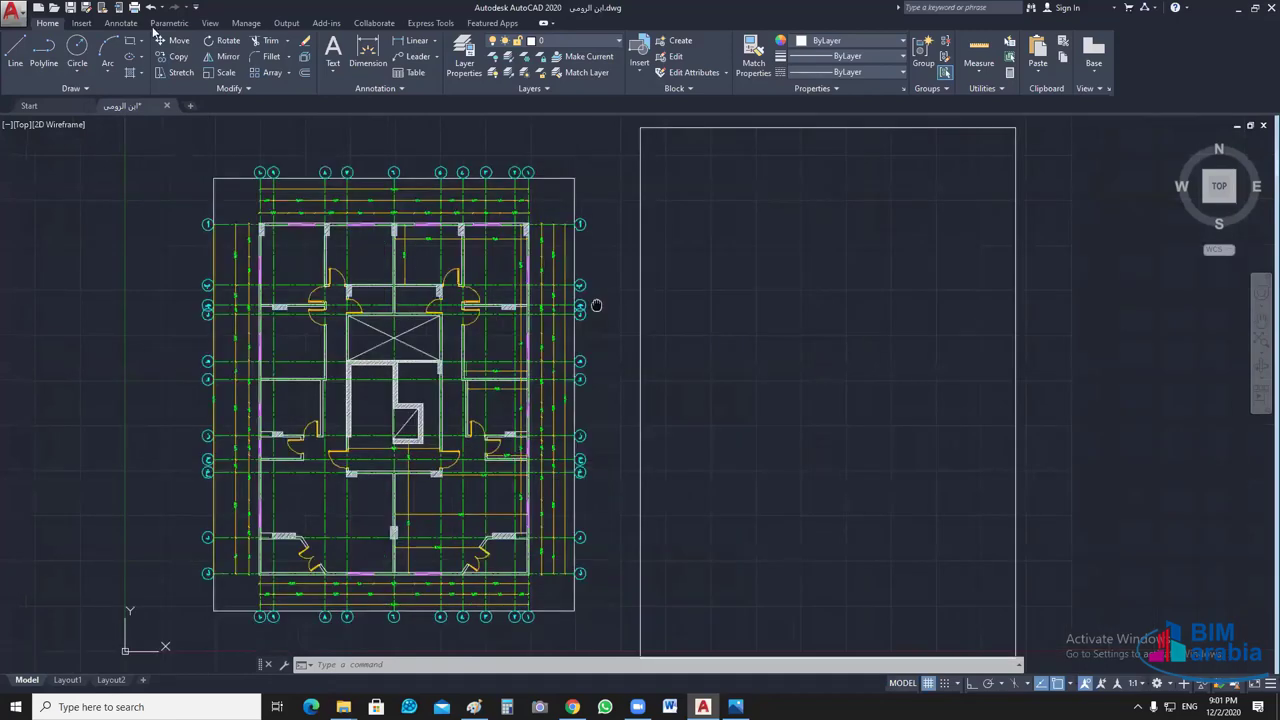
pyautogui.click(855, 255)
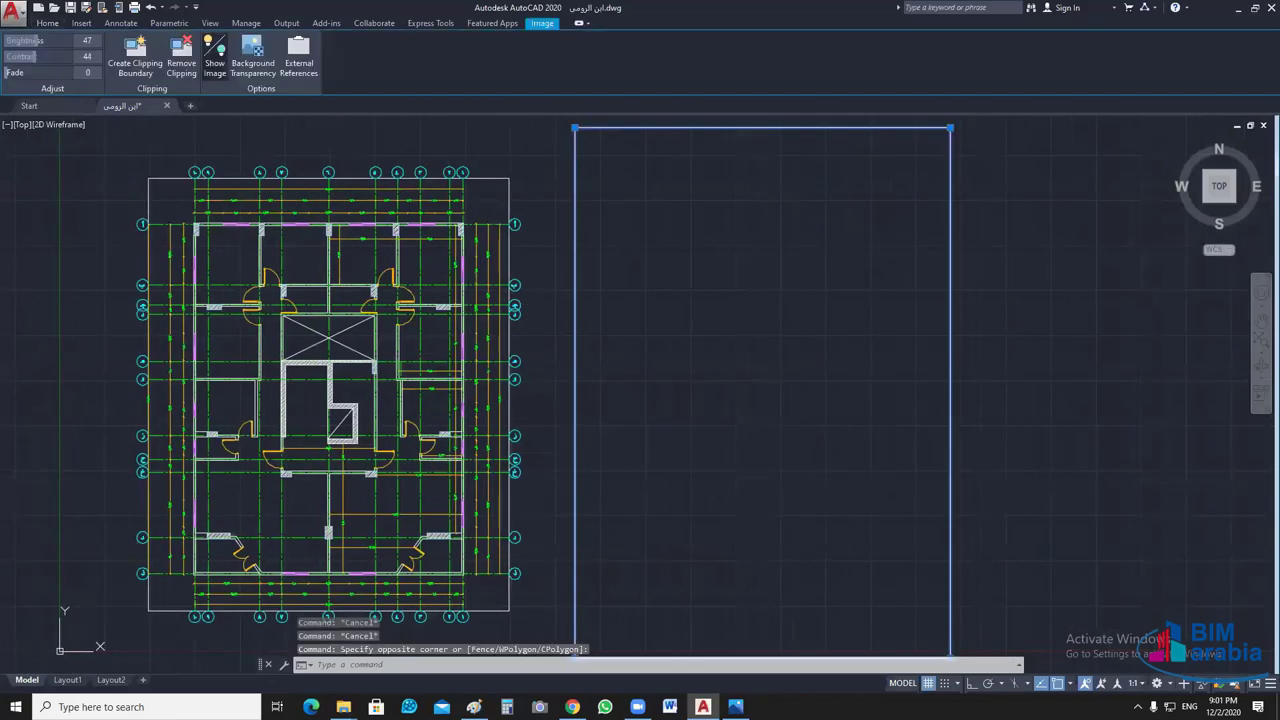
# - Cancel the selection and zoom and pan to inspect the bedrooms above the W.C
pyautogui.press('Escape')
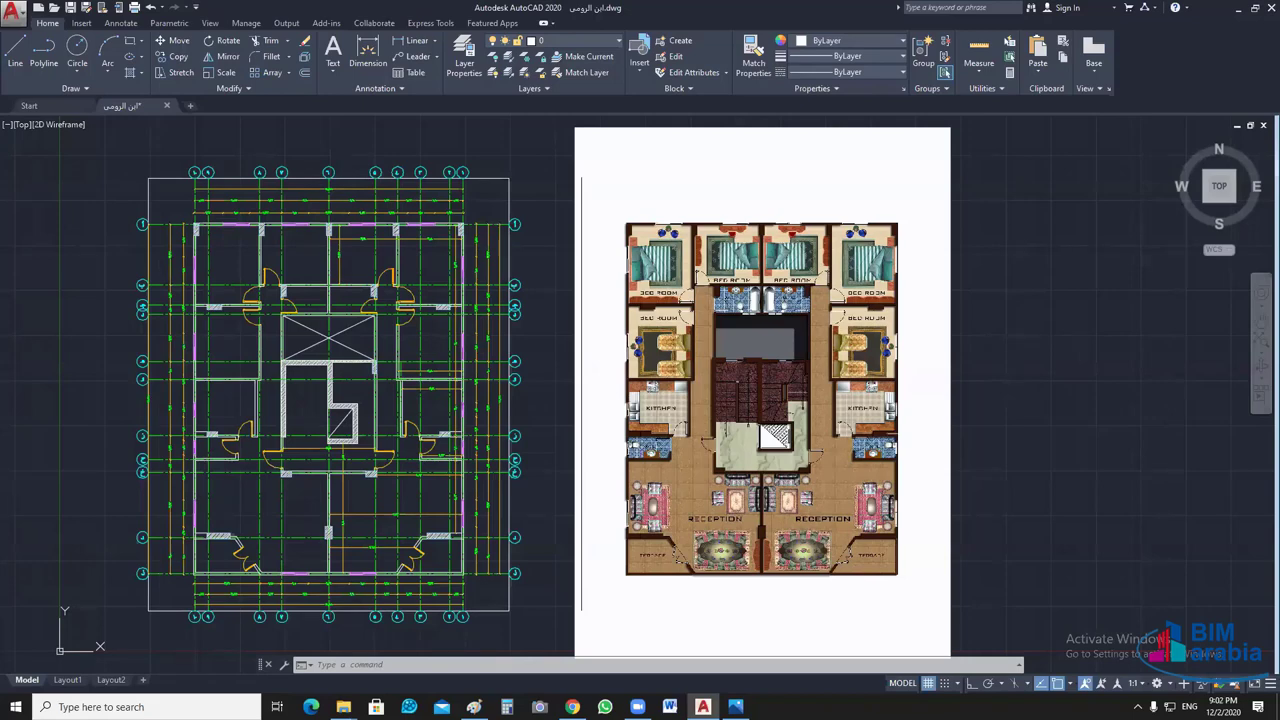
pyautogui.scroll(5, 814, 354)
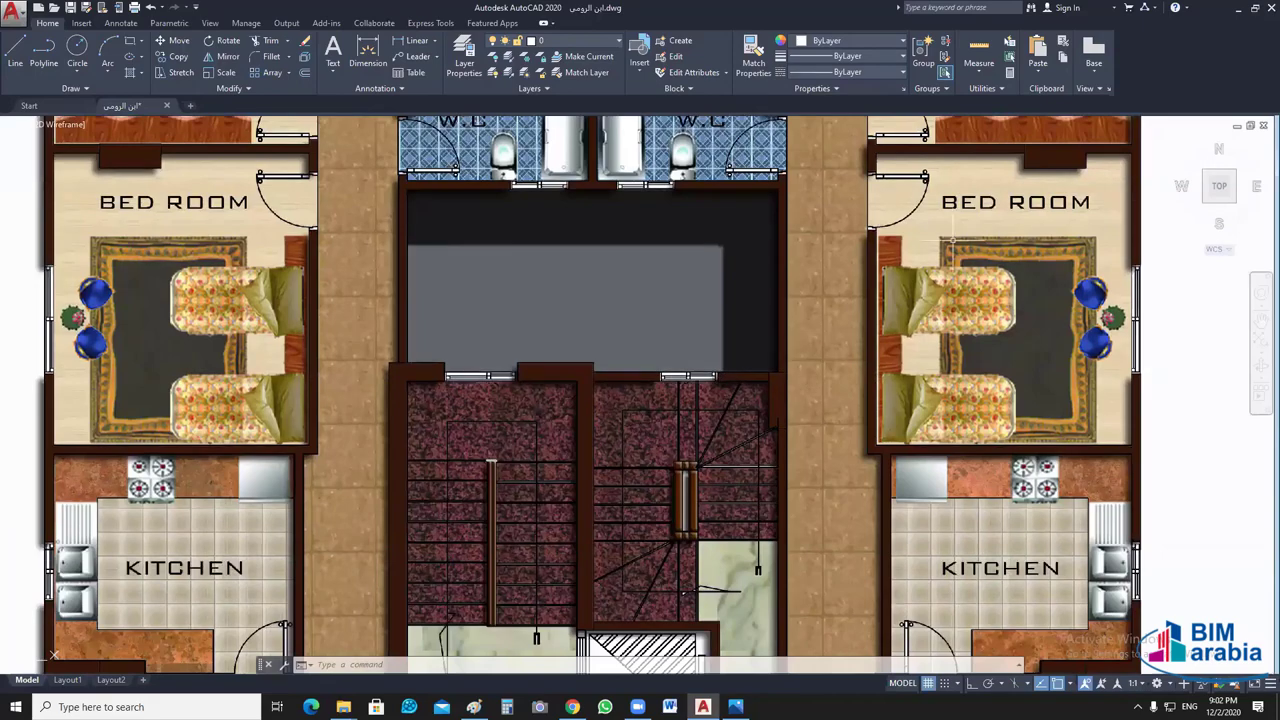
pyautogui.moveTo(952, 240); pyautogui.dragTo(893, 337, button='middle')
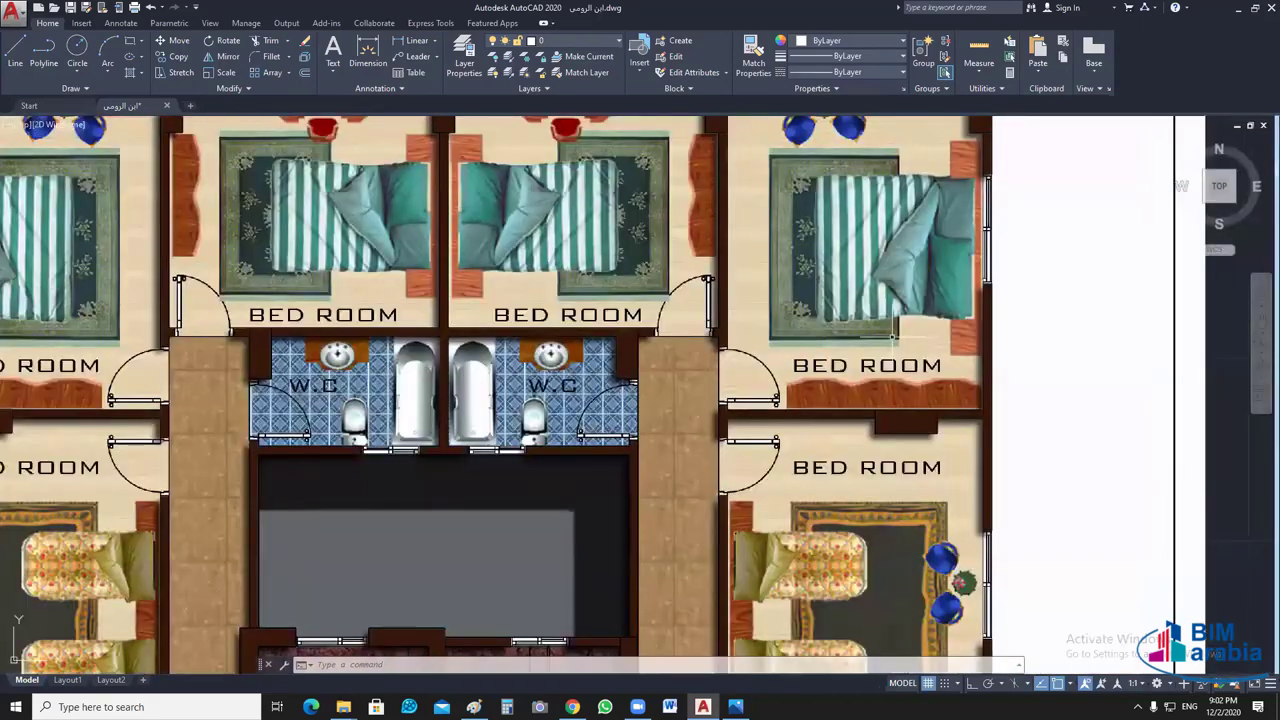
pyautogui.scroll(-2, 893, 337)
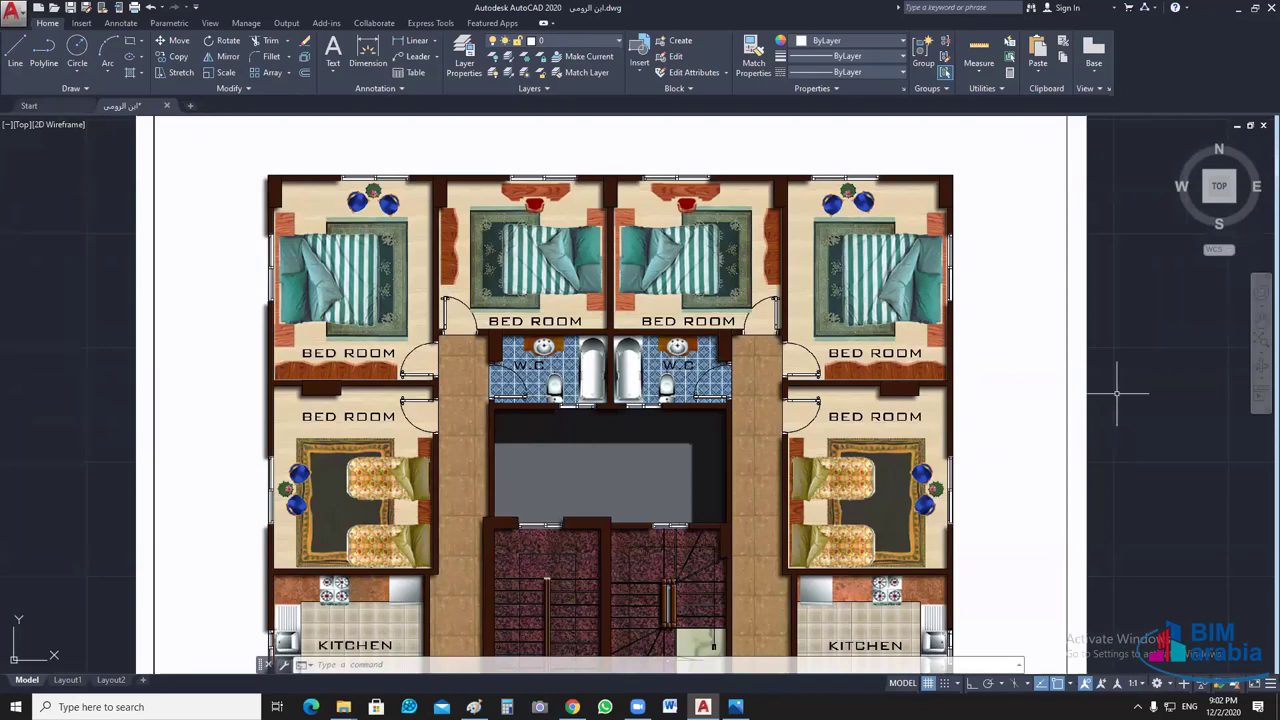
pyautogui.scroll(-4, 1117, 393)
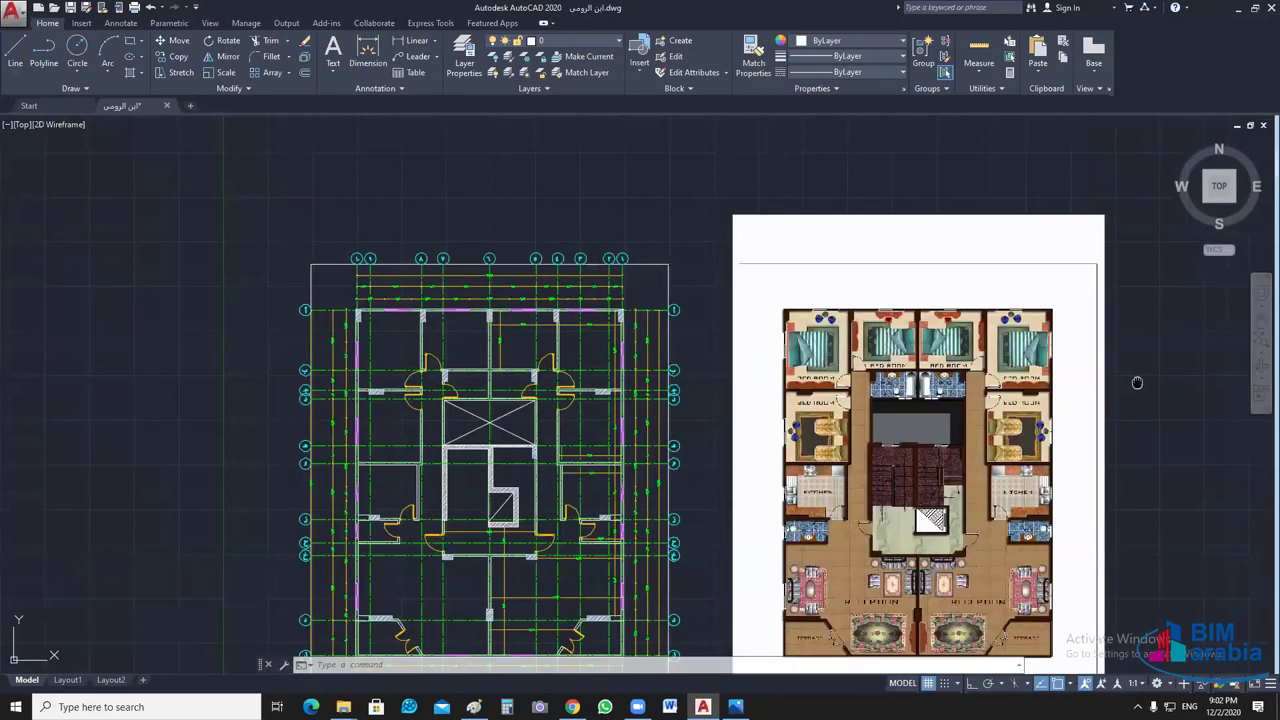
pyautogui.moveTo(1137, 383); pyautogui.dragTo(946, 357, button='middle')
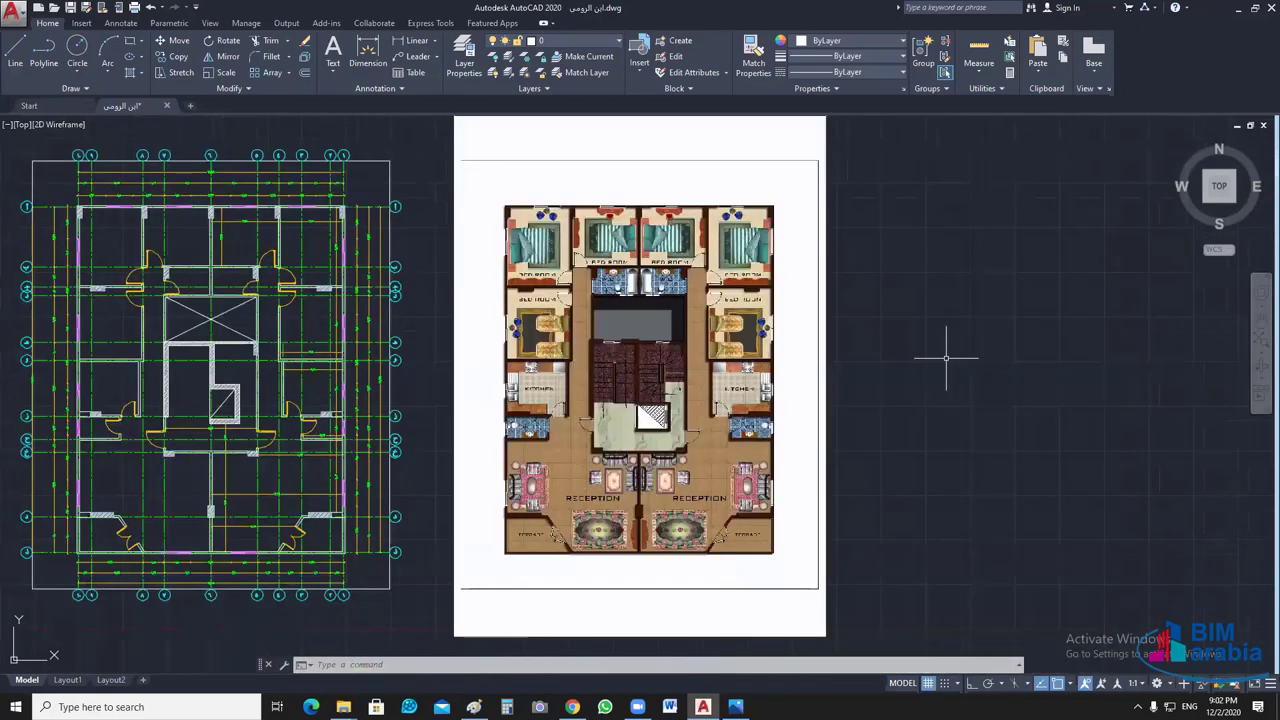
pyautogui.scroll(-2, 946, 357)
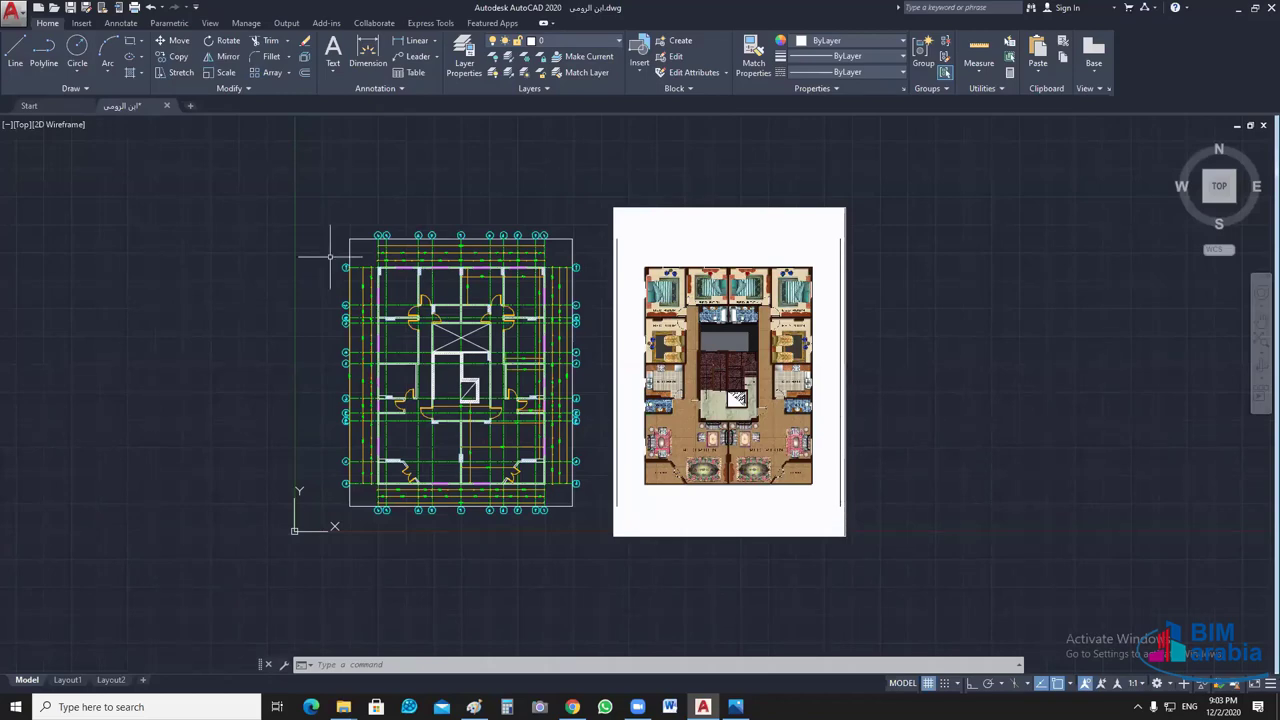
pyautogui.scroll(4, 540, 290)
pyautogui.scroll(2, 539, 291)
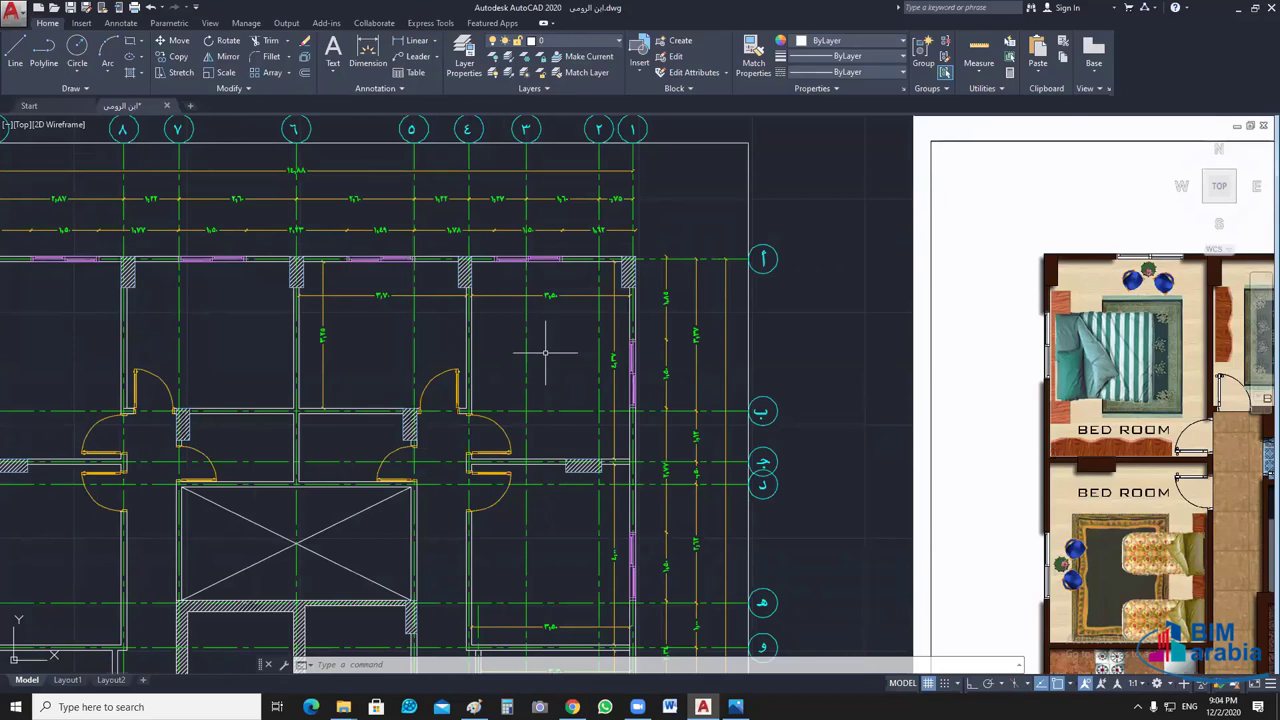
pyautogui.scroll(3, 545, 352)
pyautogui.scroll(2, 606, 371)
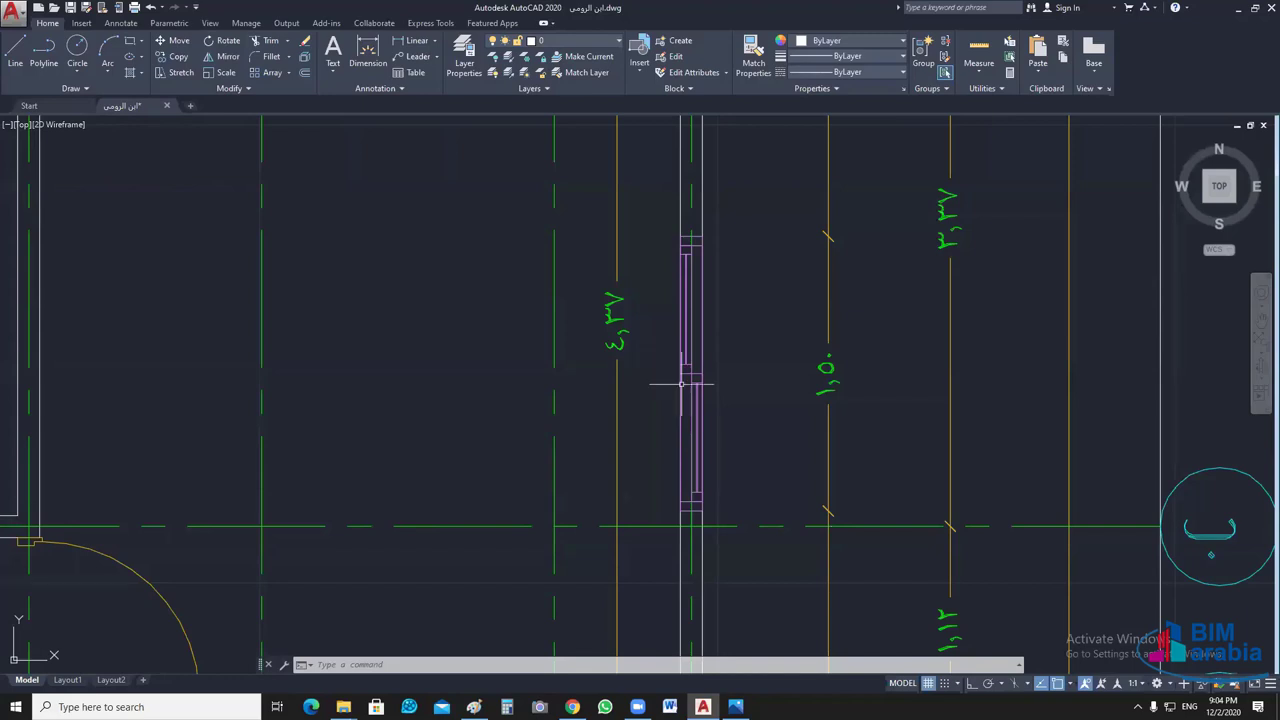
# - Zoom out and pan to show the whole structural plan beside the furnished layout image
pyautogui.scroll(-8, 681, 383)
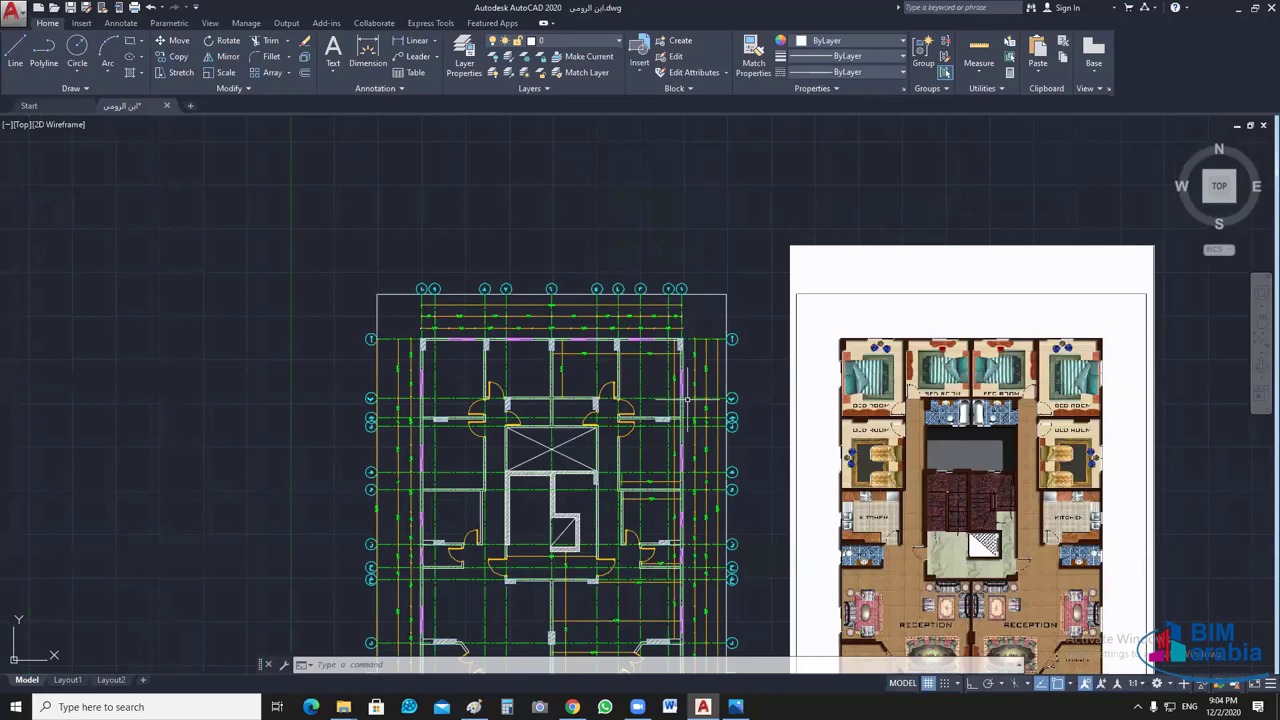
pyautogui.moveTo(688, 399); pyautogui.dragTo(644, 308, button='middle')
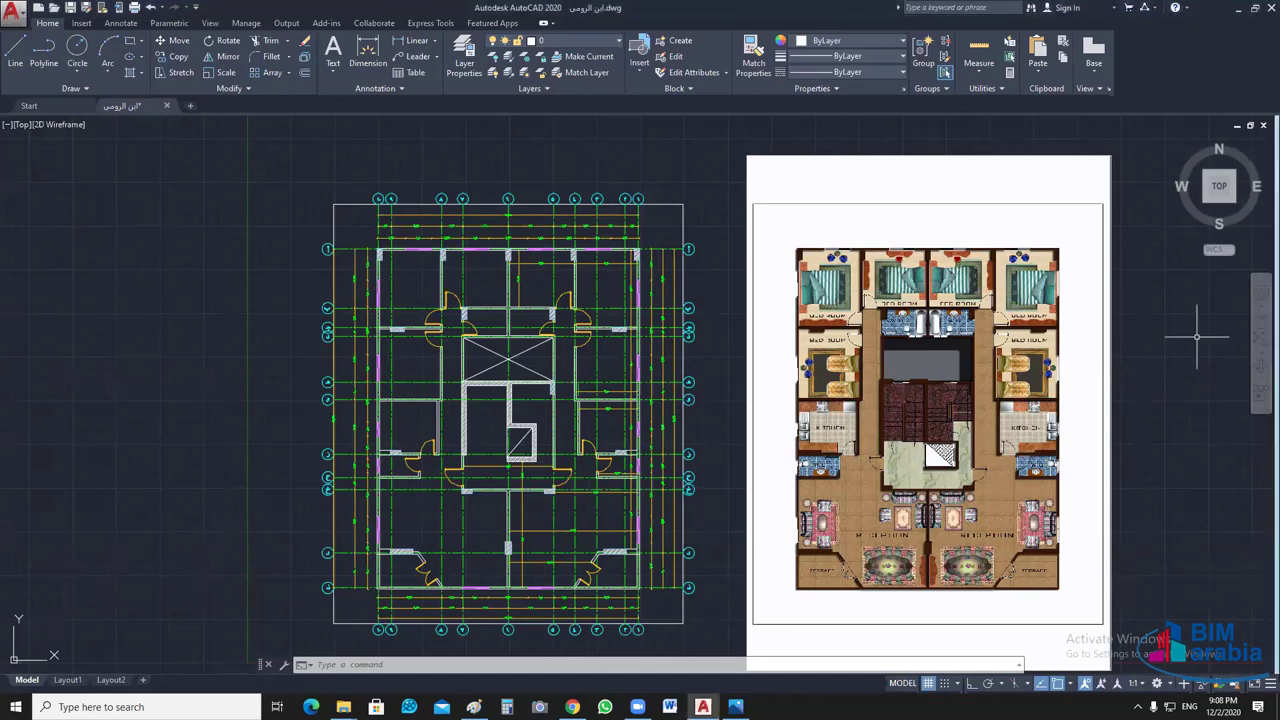
pyautogui.moveTo(1196, 337); pyautogui.dragTo(1120, 339, button='middle')
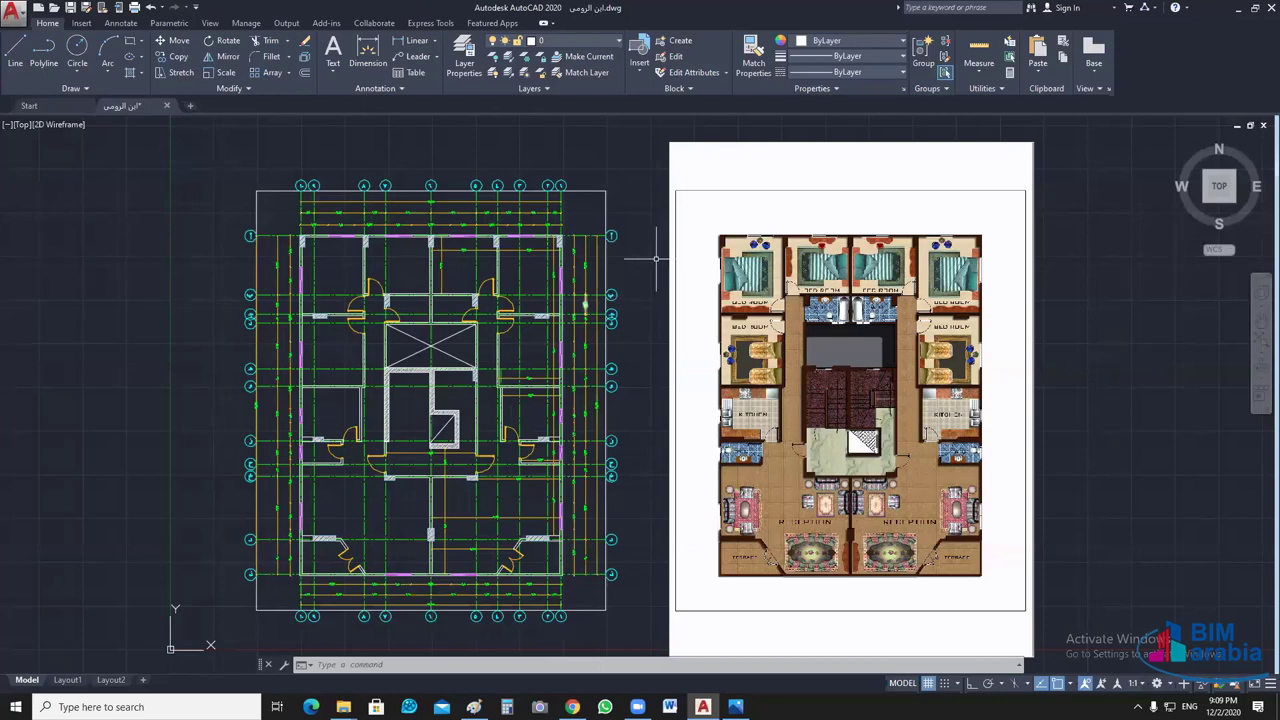
pyautogui.click(58, 106)
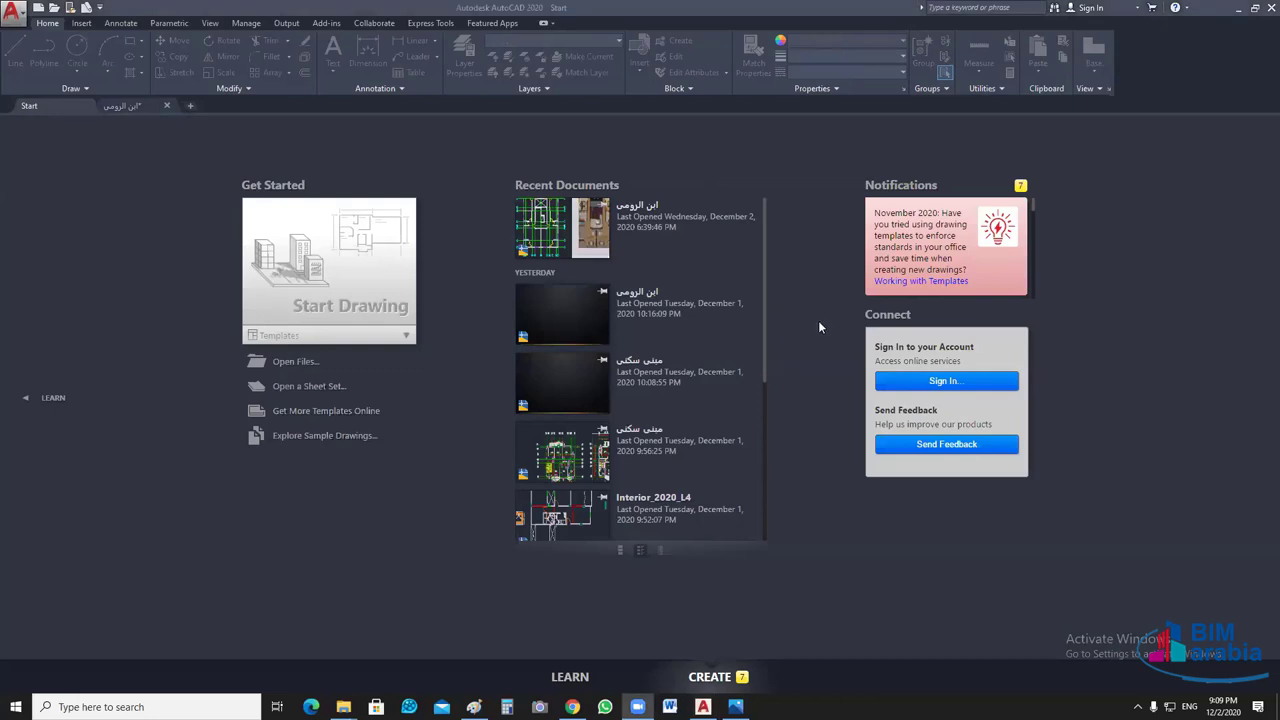
pyautogui.click(797, 411)
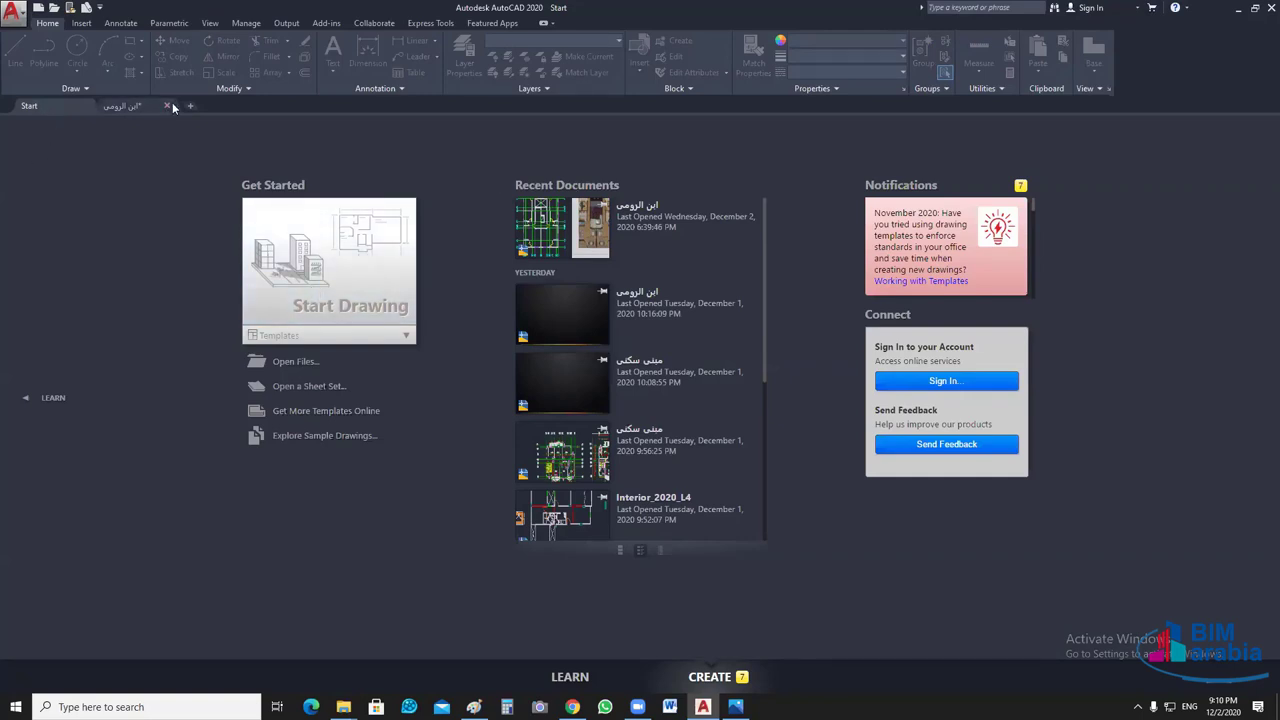
pyautogui.click(668, 288)
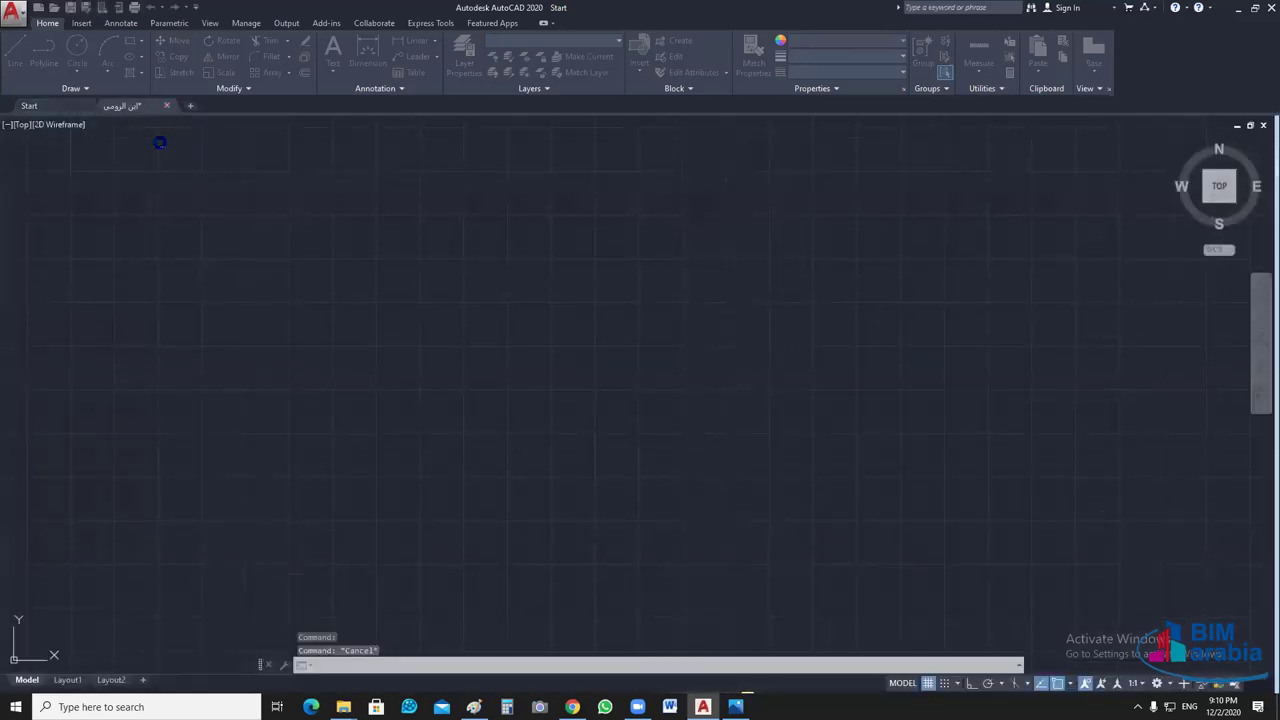
# - Close the floor-plan drawing and cancel stray commands in the new empty Drawing1
pyautogui.click(61, 108)
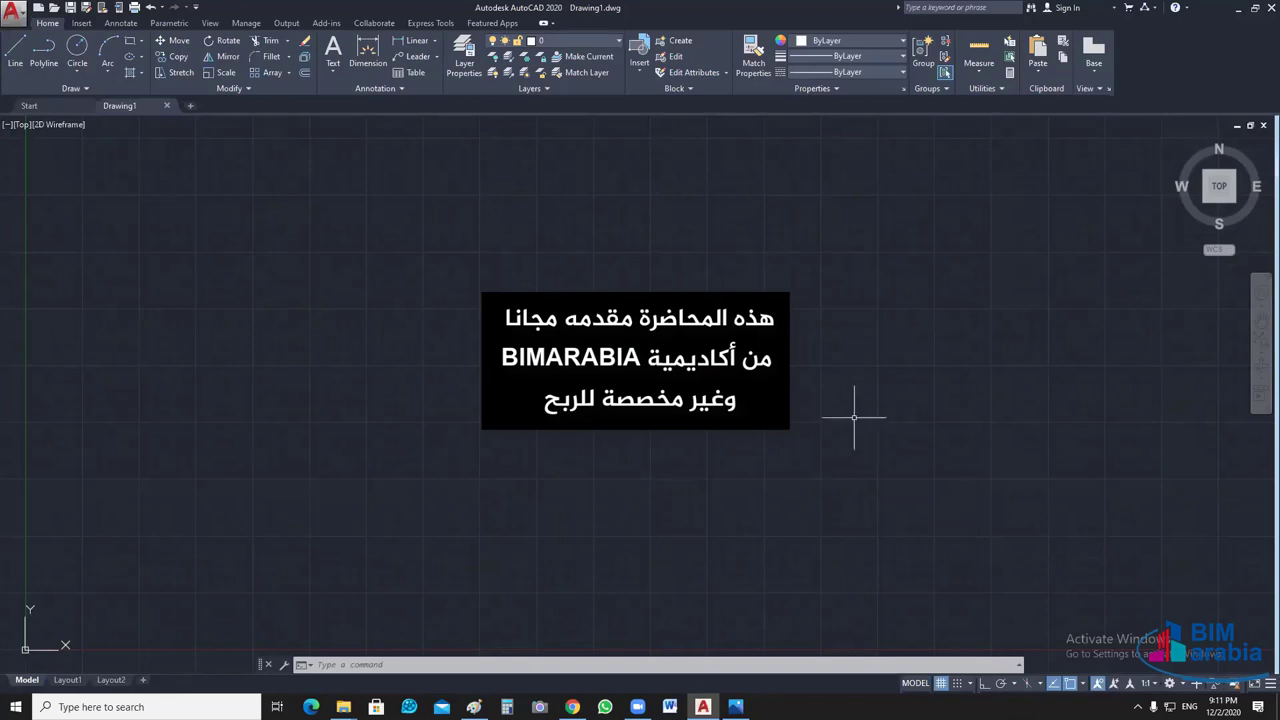
pyautogui.press('Escape')
pyautogui.click(795, 392)
pyautogui.press('Escape')
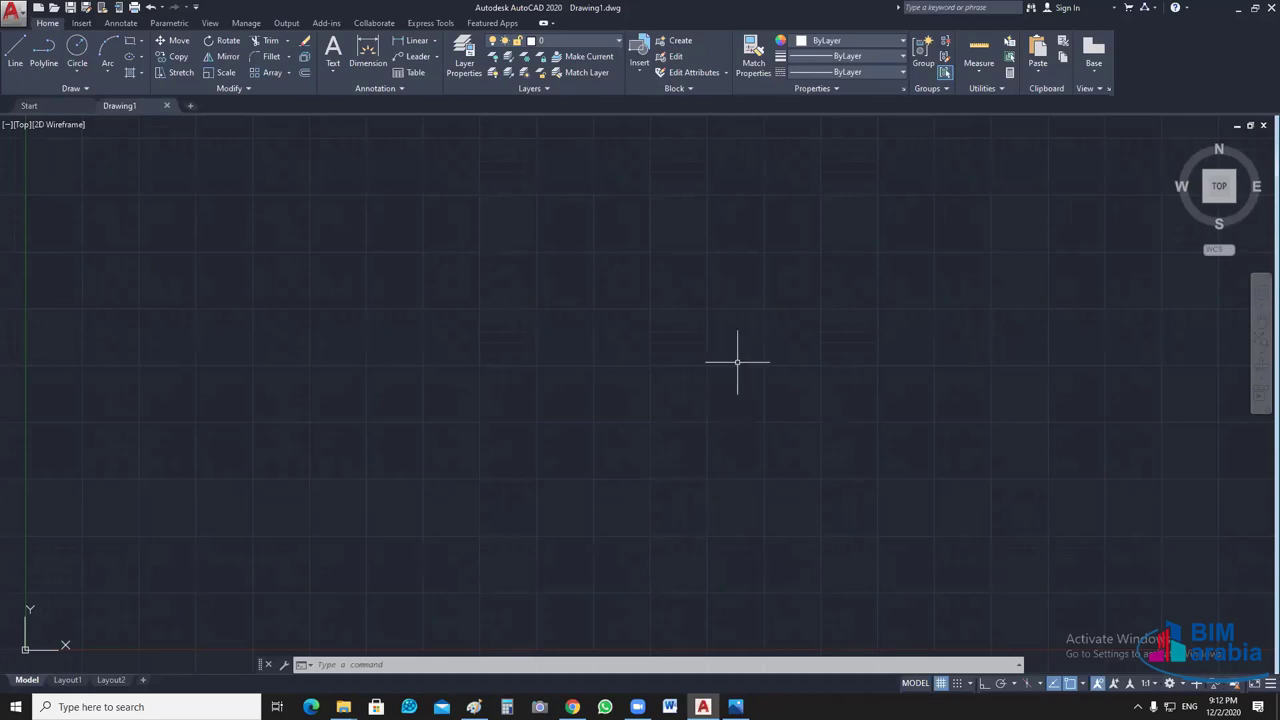
pyautogui.write('U')
pyautogui.write('N')
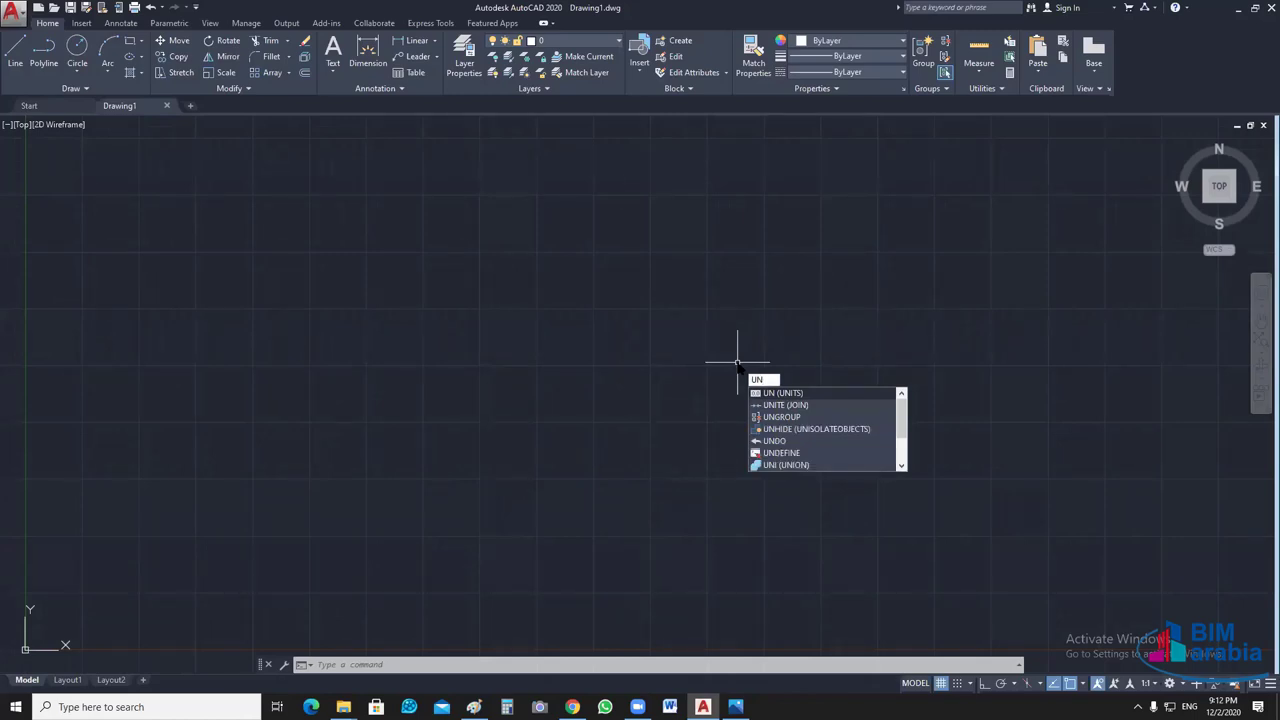
pyautogui.press('Return')
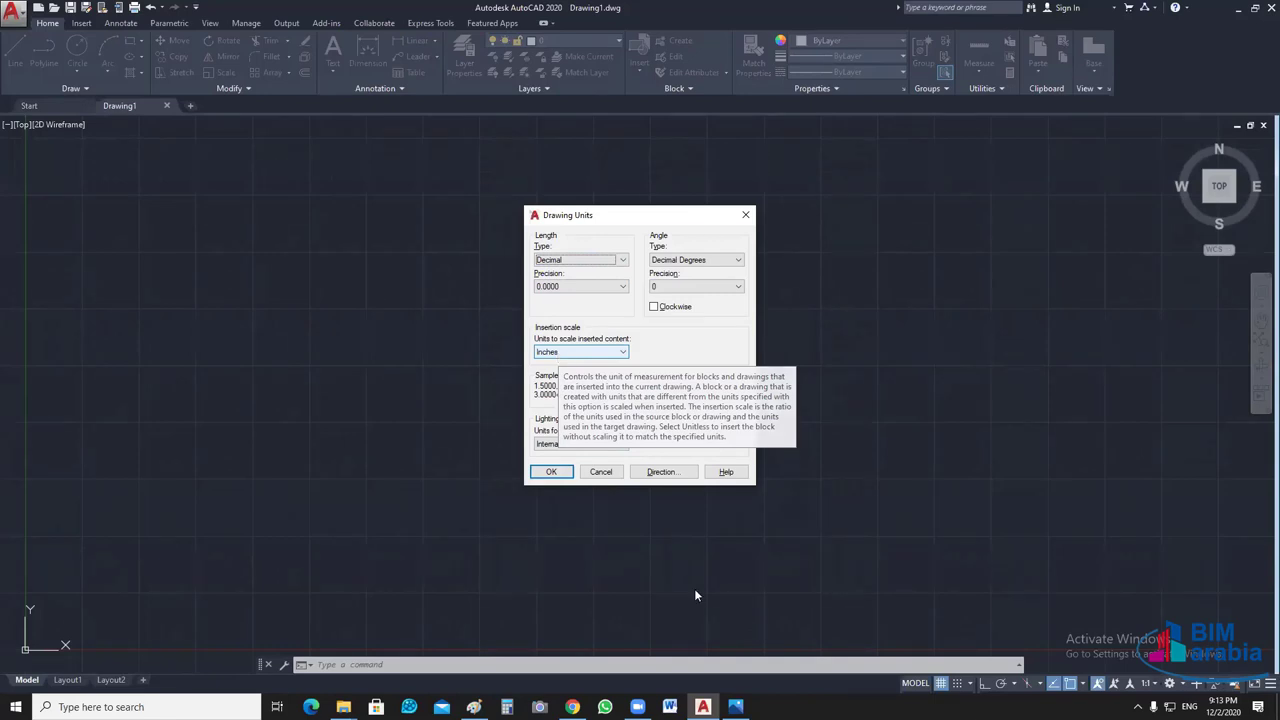
pyautogui.click(605, 472)
pyautogui.click(610, 472)
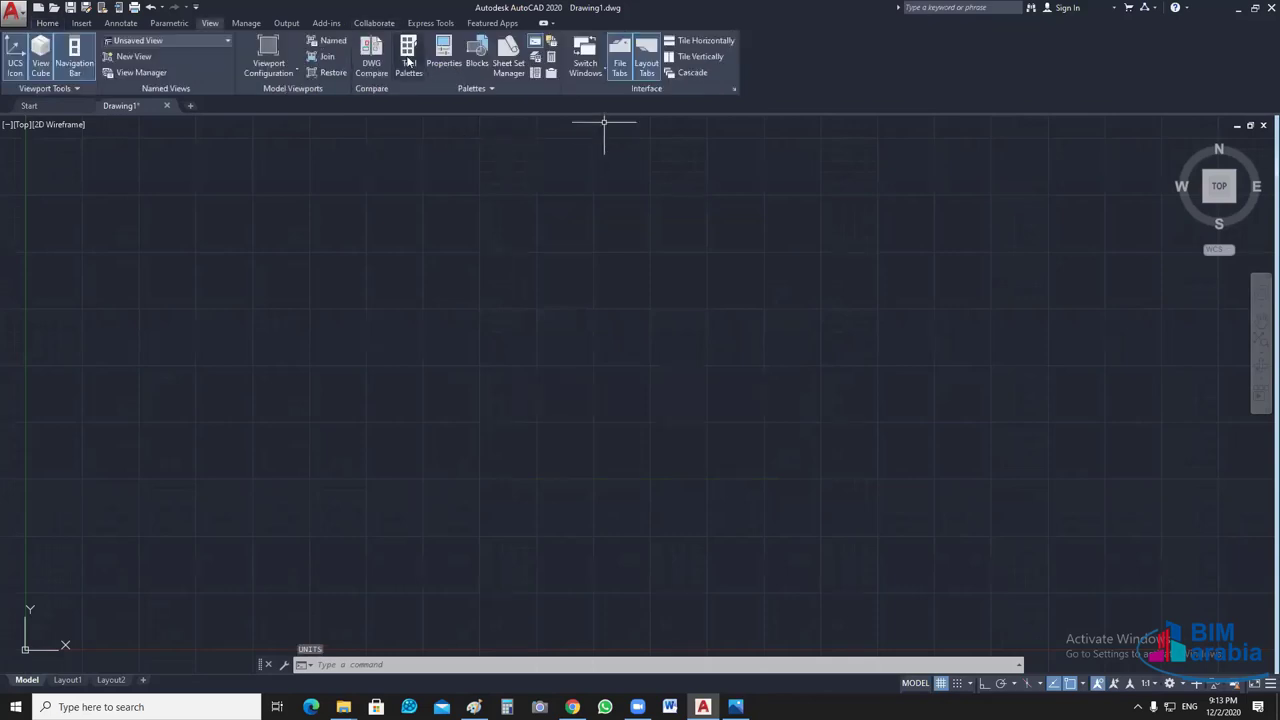
# - Place the metric Aluminum Window from the Architectural tool palette into Drawing1
pyautogui.hotkey('ctrl', '3')
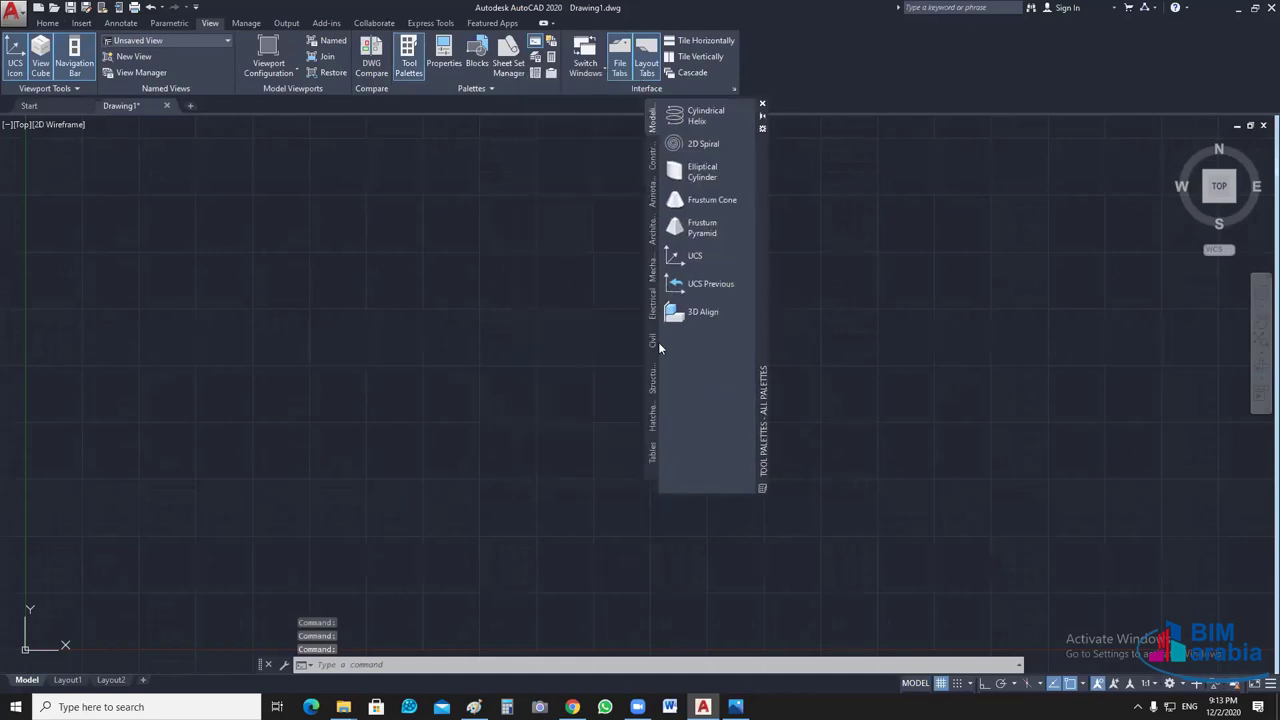
pyautogui.moveTo(690, 256); pyautogui.dragTo(651, 228)
pyautogui.click(650, 225)
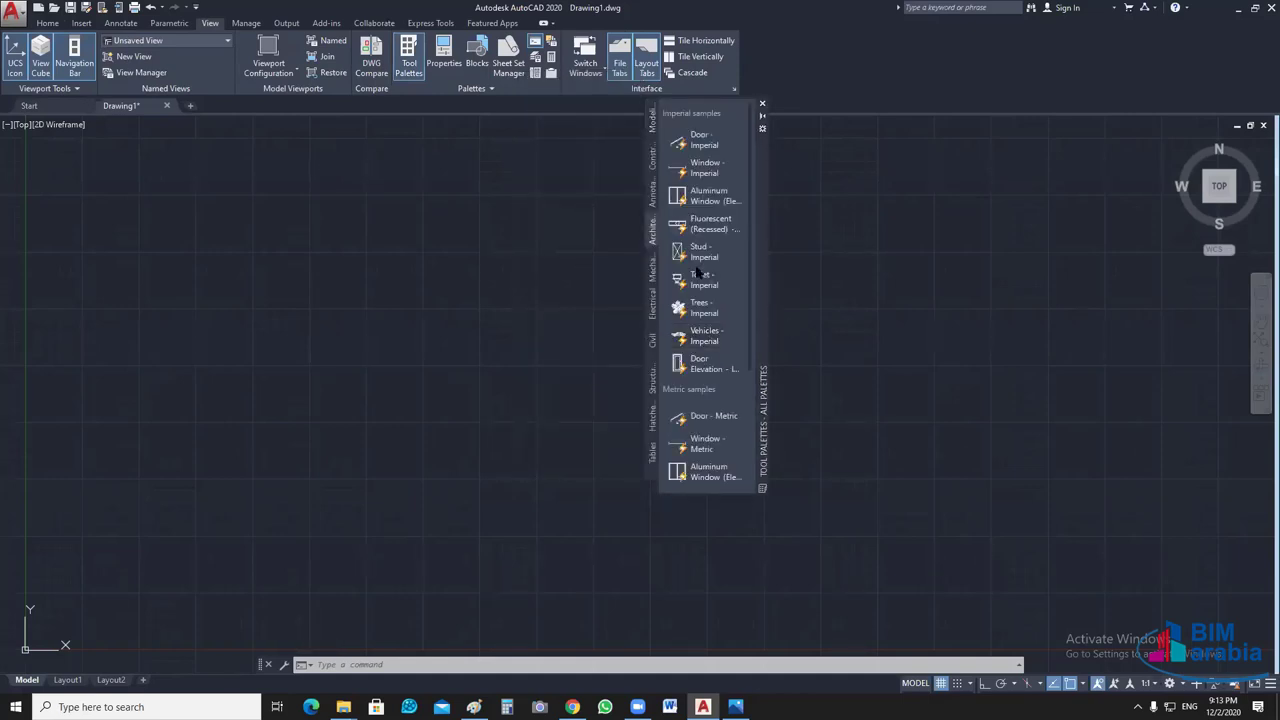
pyautogui.scroll(-3, 727, 313)
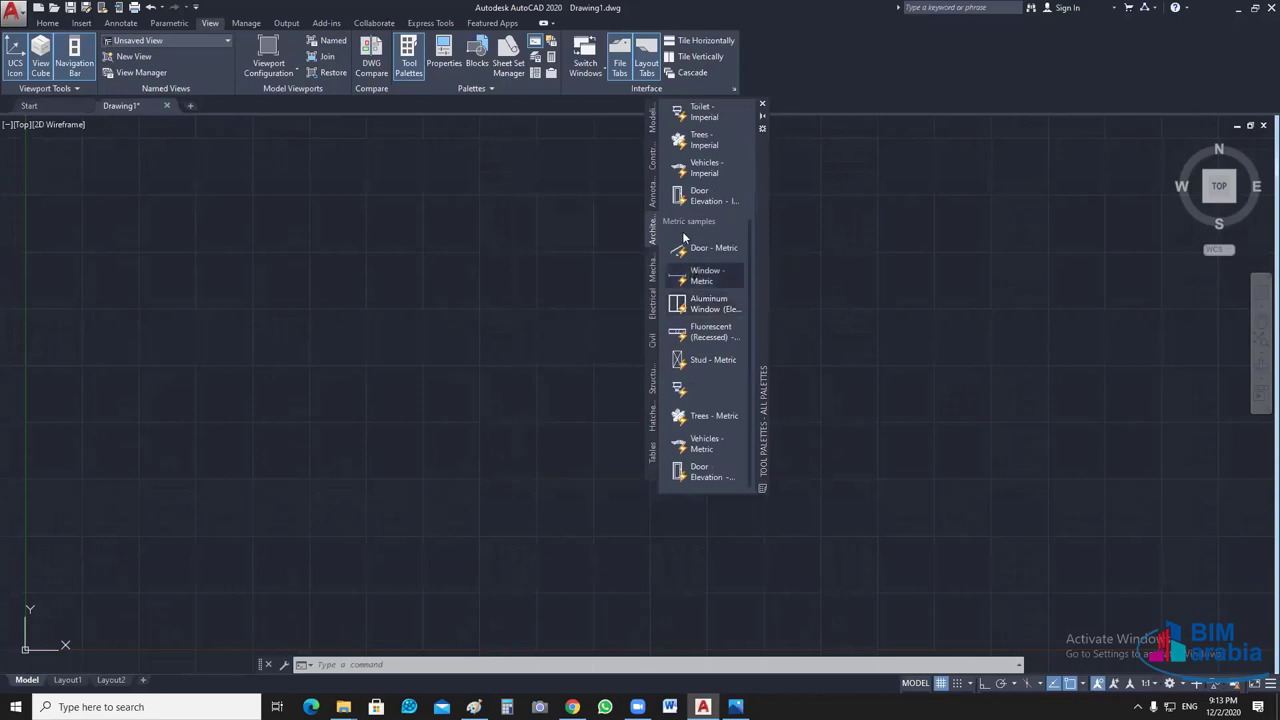
pyautogui.click(708, 303)
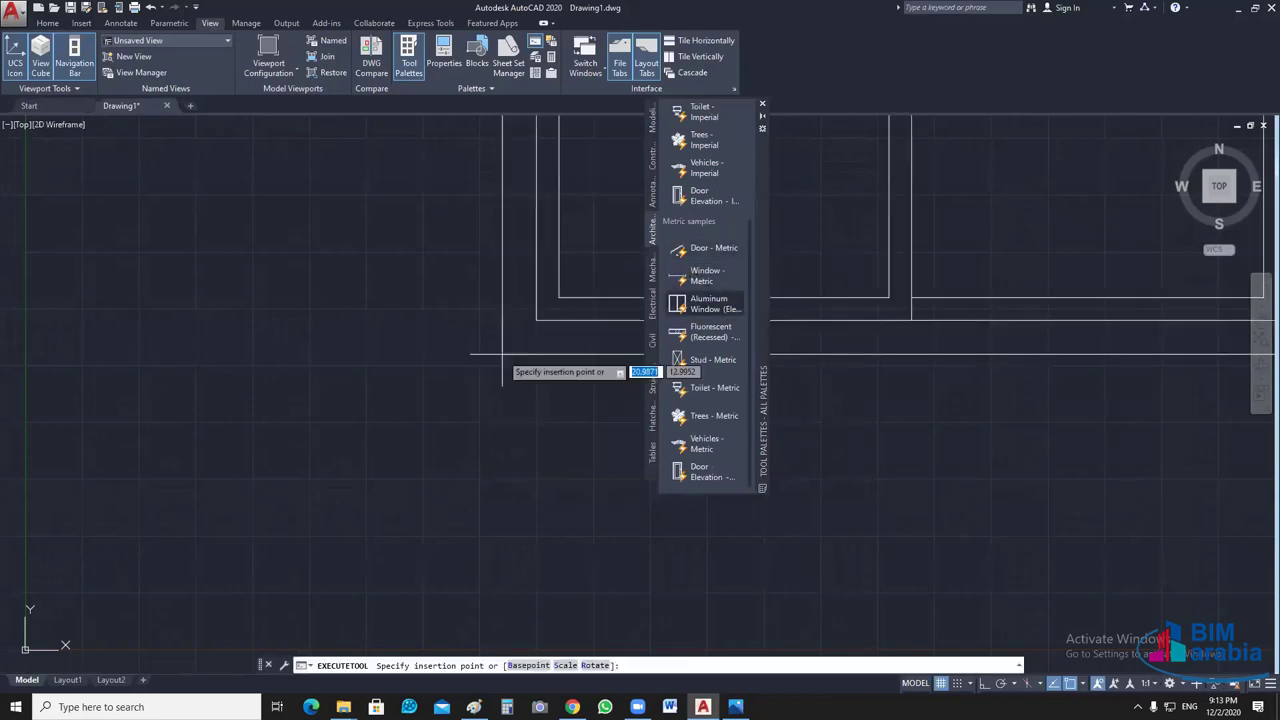
pyautogui.scroll(-5, 545, 380)
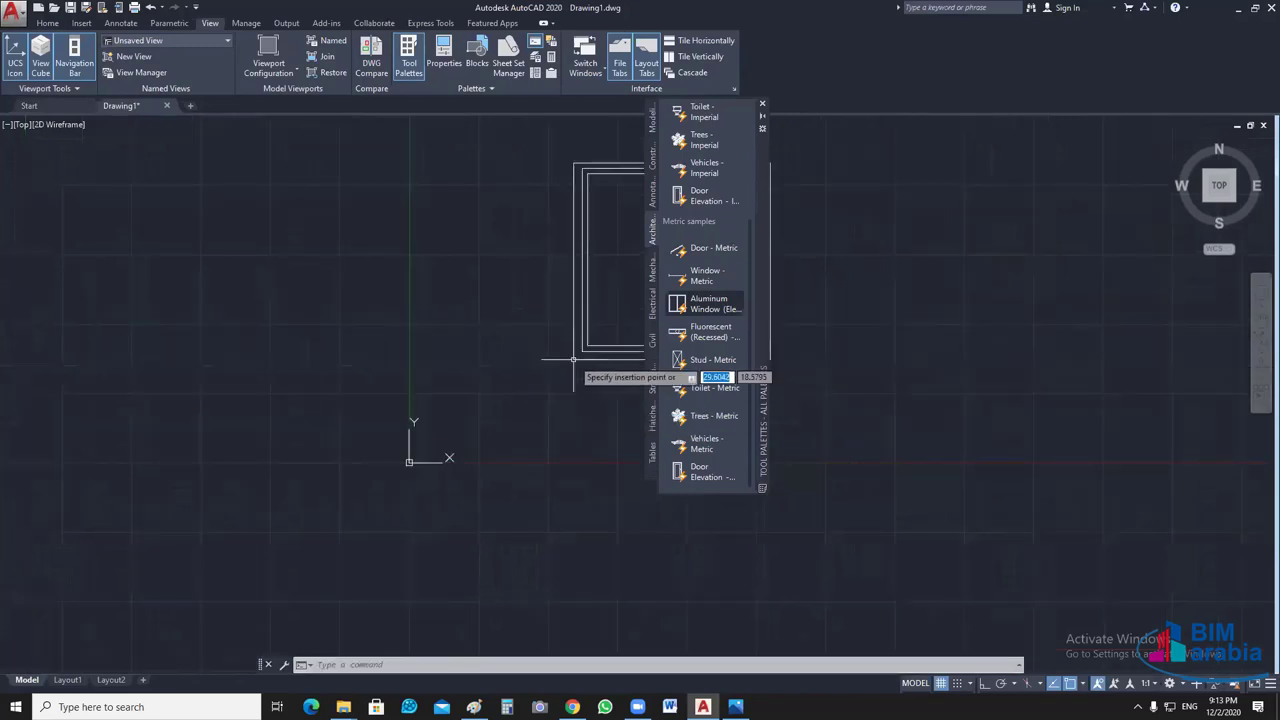
pyautogui.click(573, 360)
pyautogui.scroll(2, 814, 292)
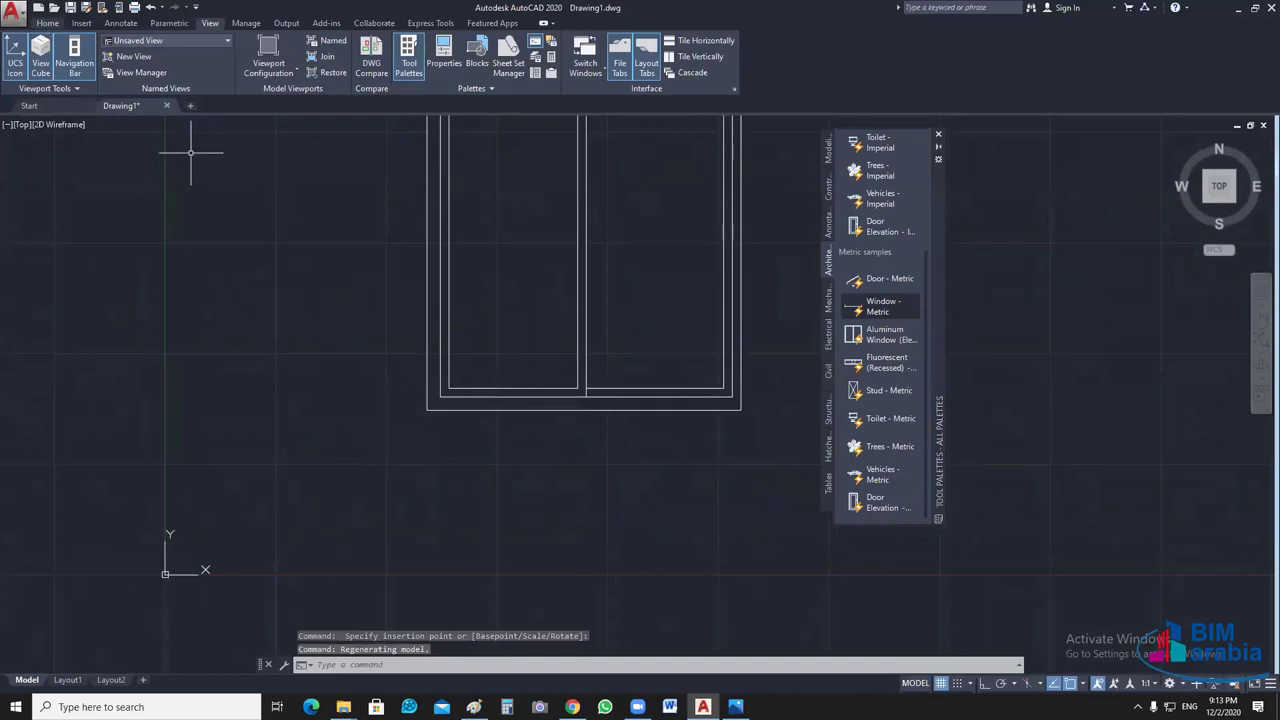
# - Set the drawing's insertion scale to Meters in Drawing Units
pyautogui.write('un')
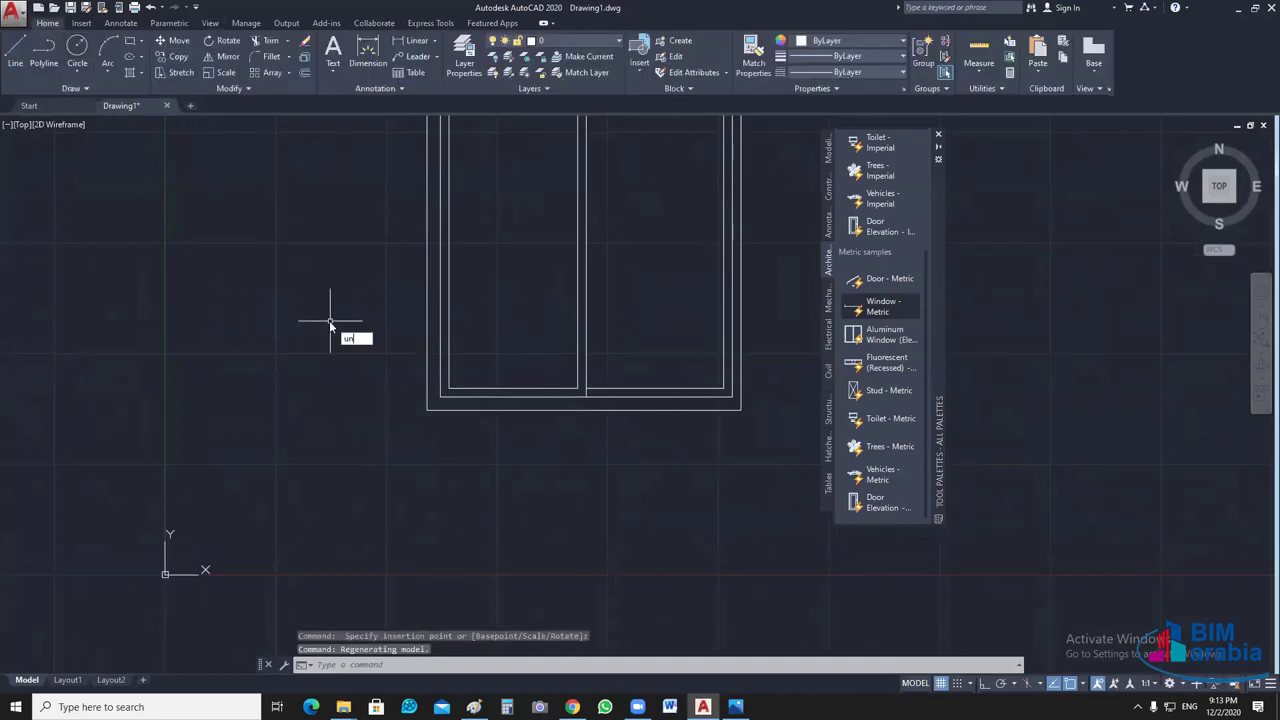
pyautogui.press('Return')
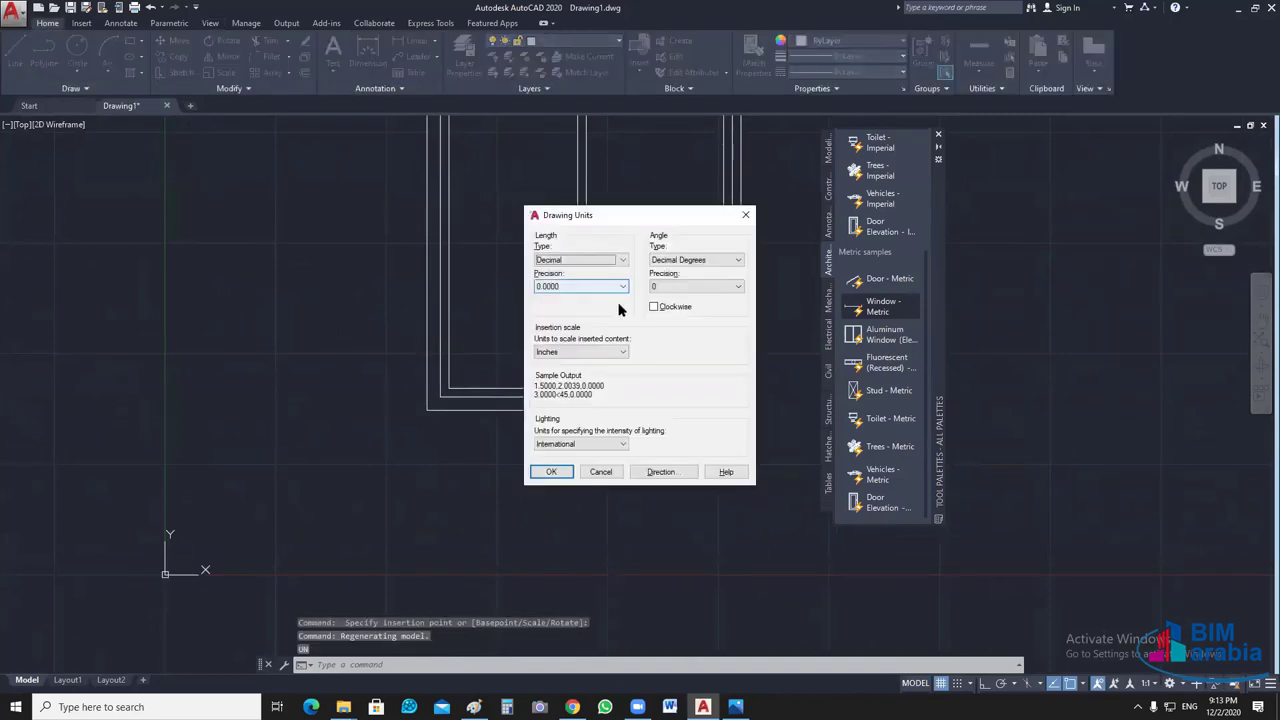
pyautogui.click(620, 352)
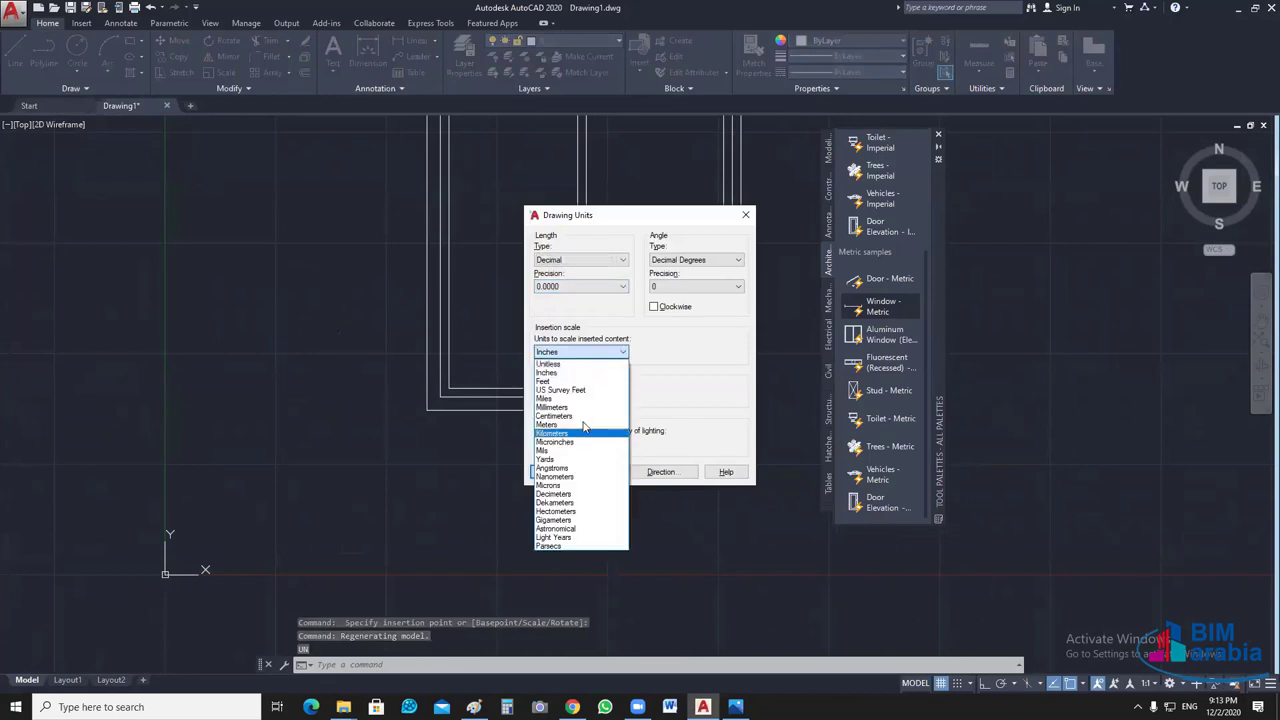
pyautogui.click(580, 425)
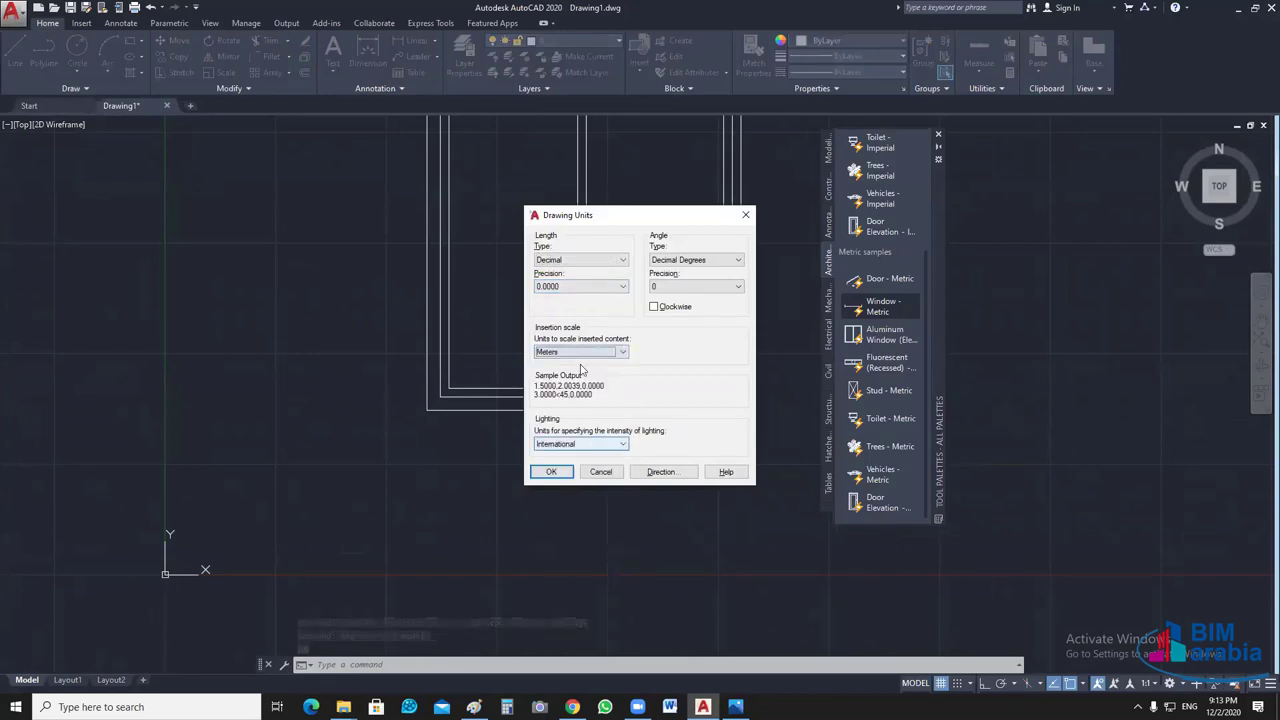
pyautogui.click(551, 471)
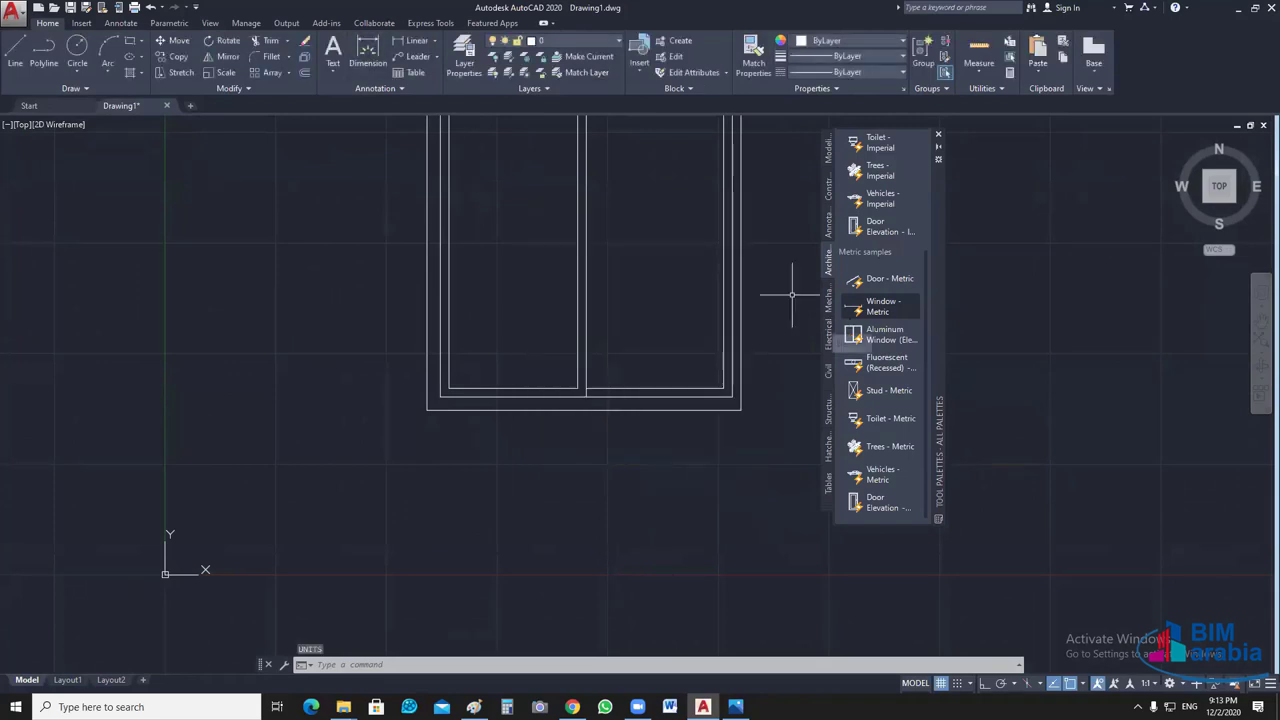
# - Insert the Aluminum Window (Elevation) - Metric block from the tool palette
pyautogui.click(851, 337)
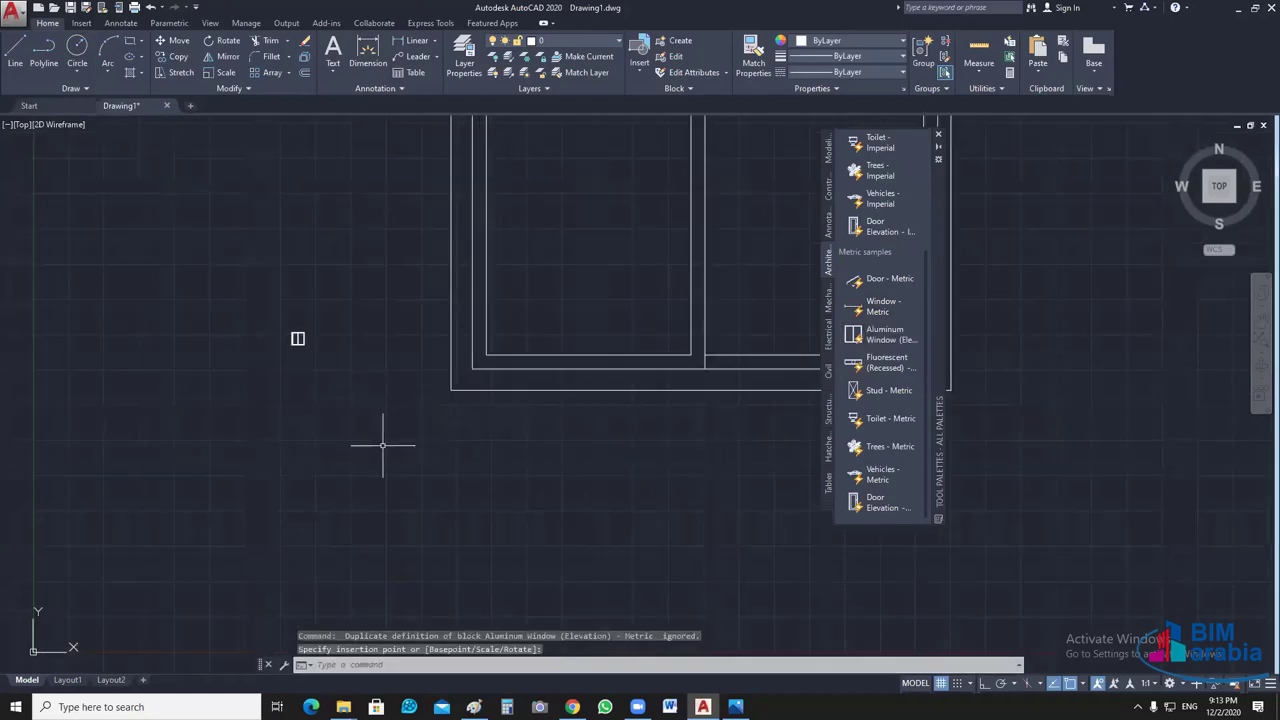
pyautogui.scroll(2, 382, 445)
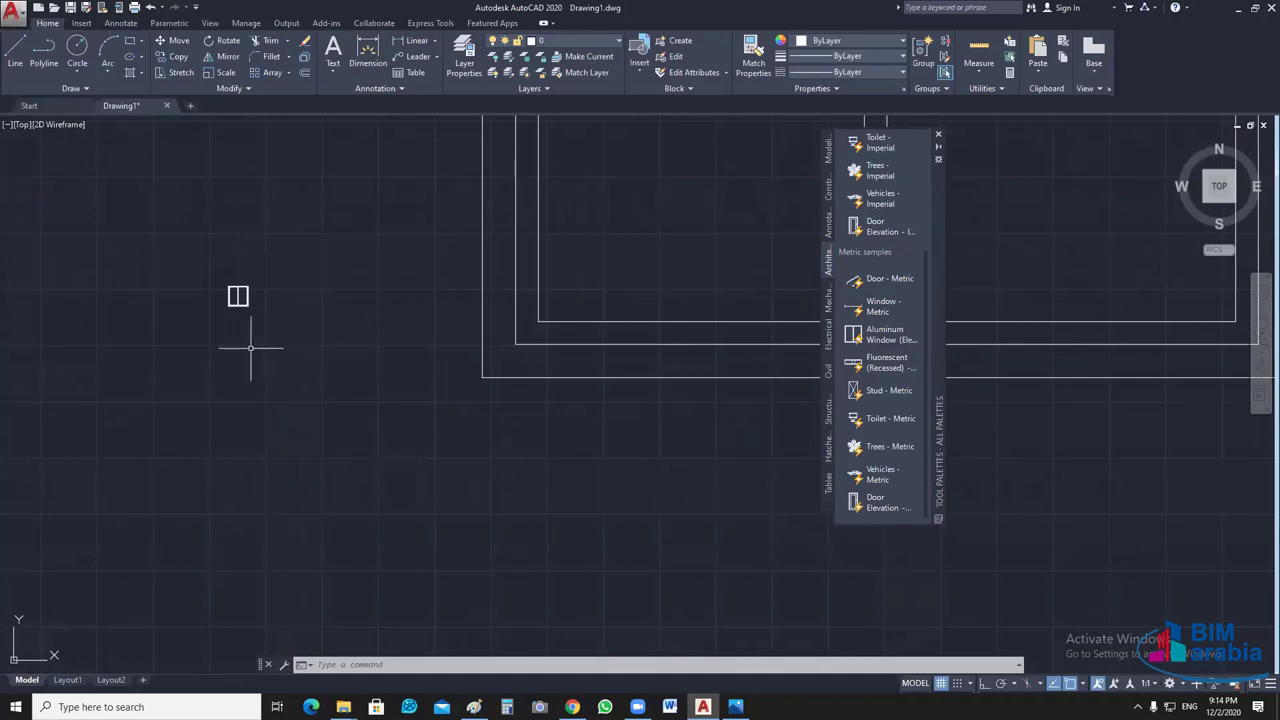
pyautogui.scroll(3, 251, 348)
pyautogui.scroll(2, 309, 337)
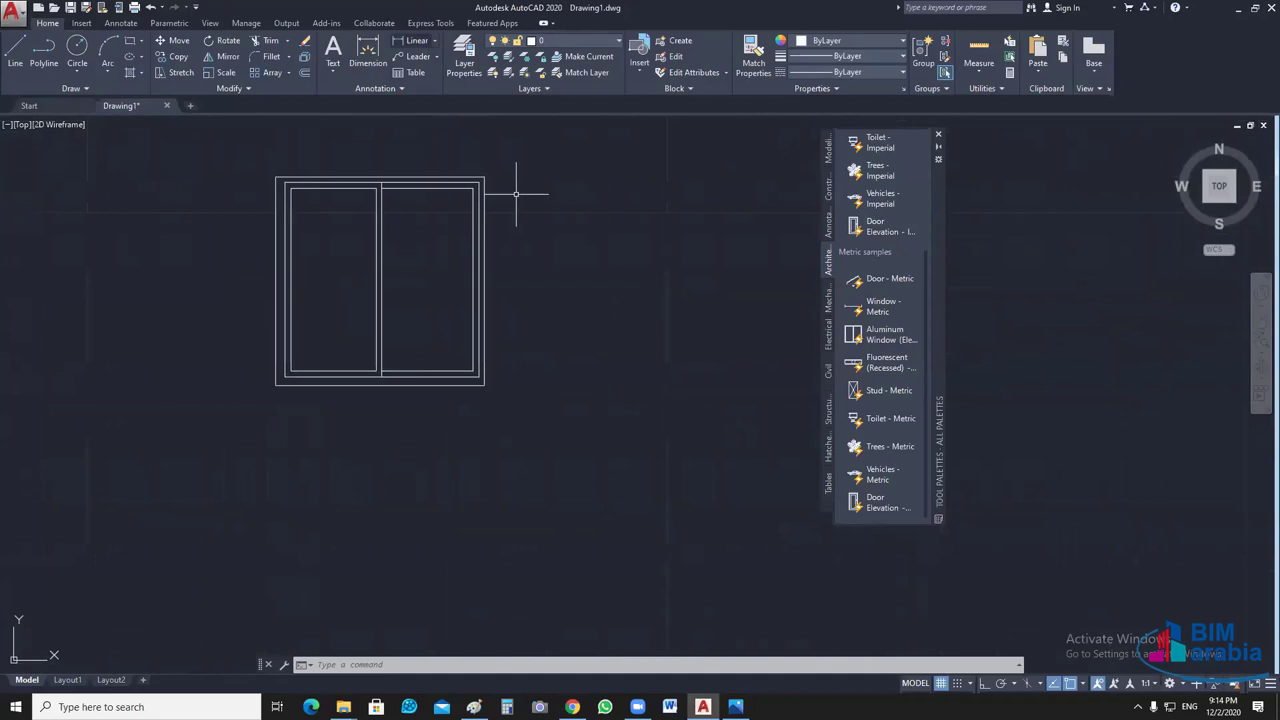
# - Dimension both windows' bottom edges with linear dimensions of 0.9000 and 35.4331
pyautogui.write('dli')
pyautogui.press('space')
pyautogui.click(278, 385)
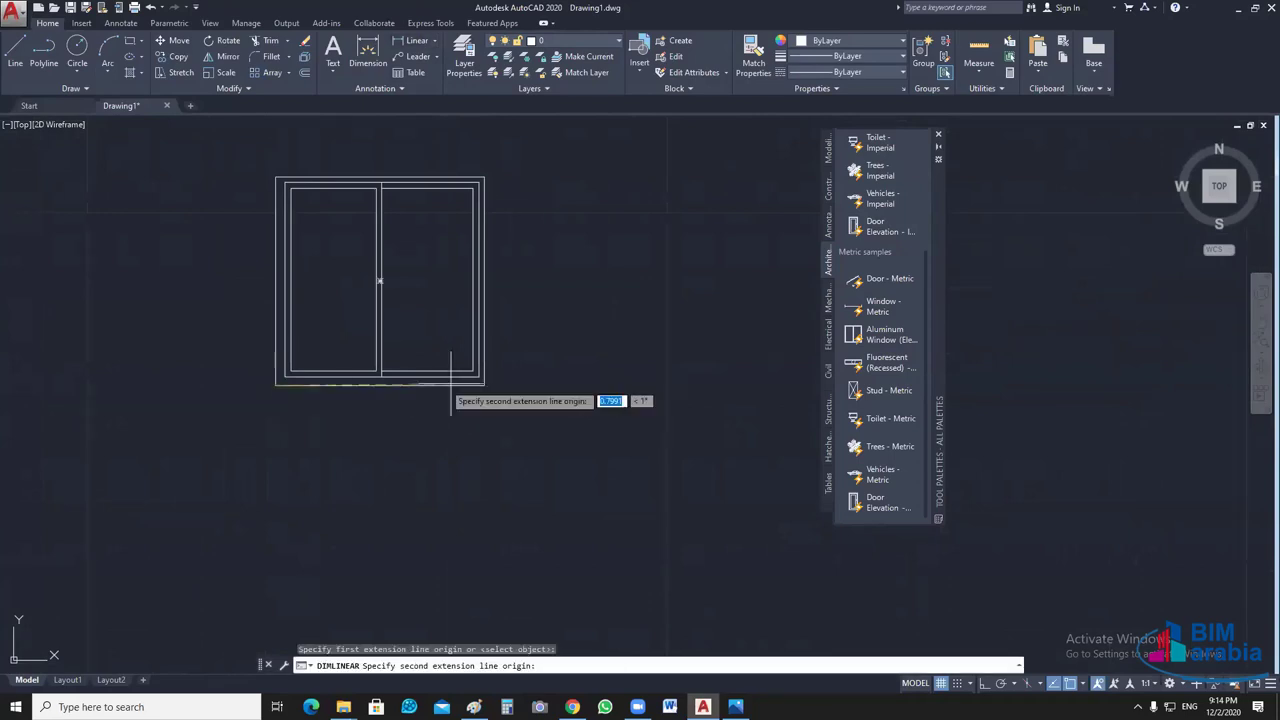
pyautogui.click(485, 385)
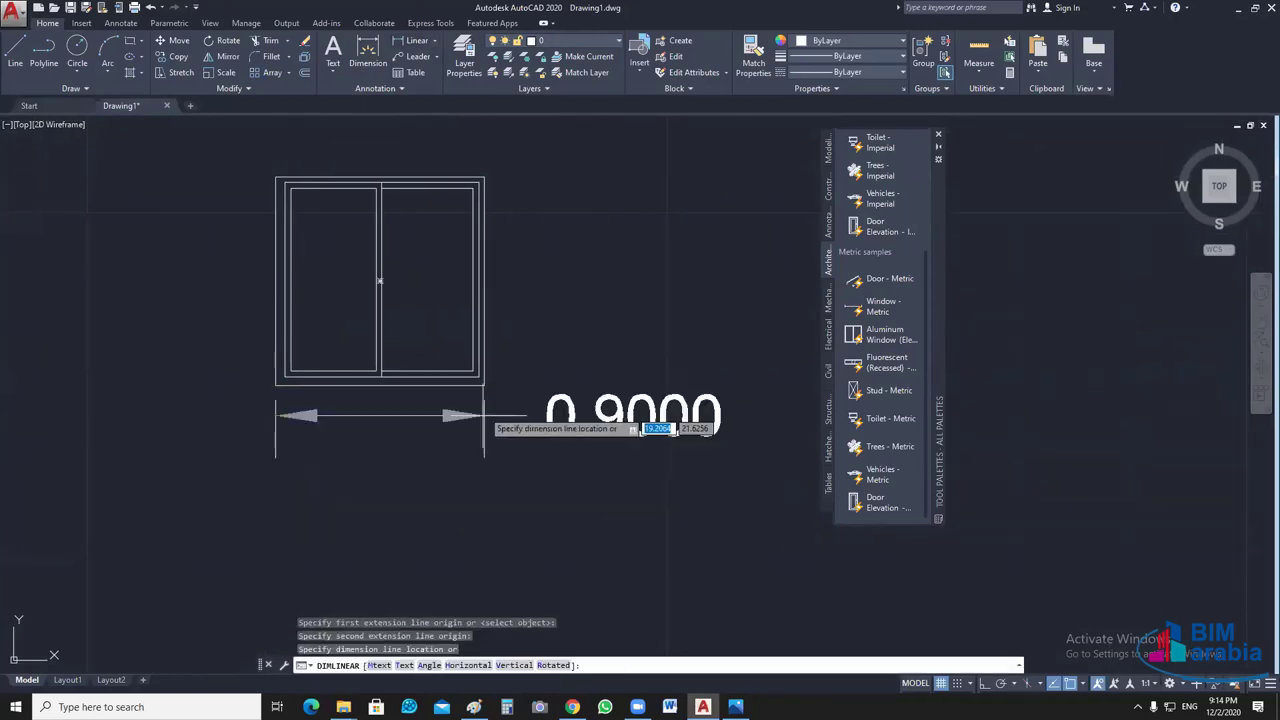
pyautogui.click(640, 426)
pyautogui.moveTo(687, 481)
pyautogui.mouseDown(button='middle')
pyautogui.moveTo(532, 483)
pyautogui.moveTo(183, 383)
pyautogui.moveTo(607, 451)
pyautogui.moveTo(446, 451)
pyautogui.mouseUp(button='middle')
pyautogui.scroll(-5, 514, 442)
pyautogui.press('Return')
pyautogui.click(196, 441)
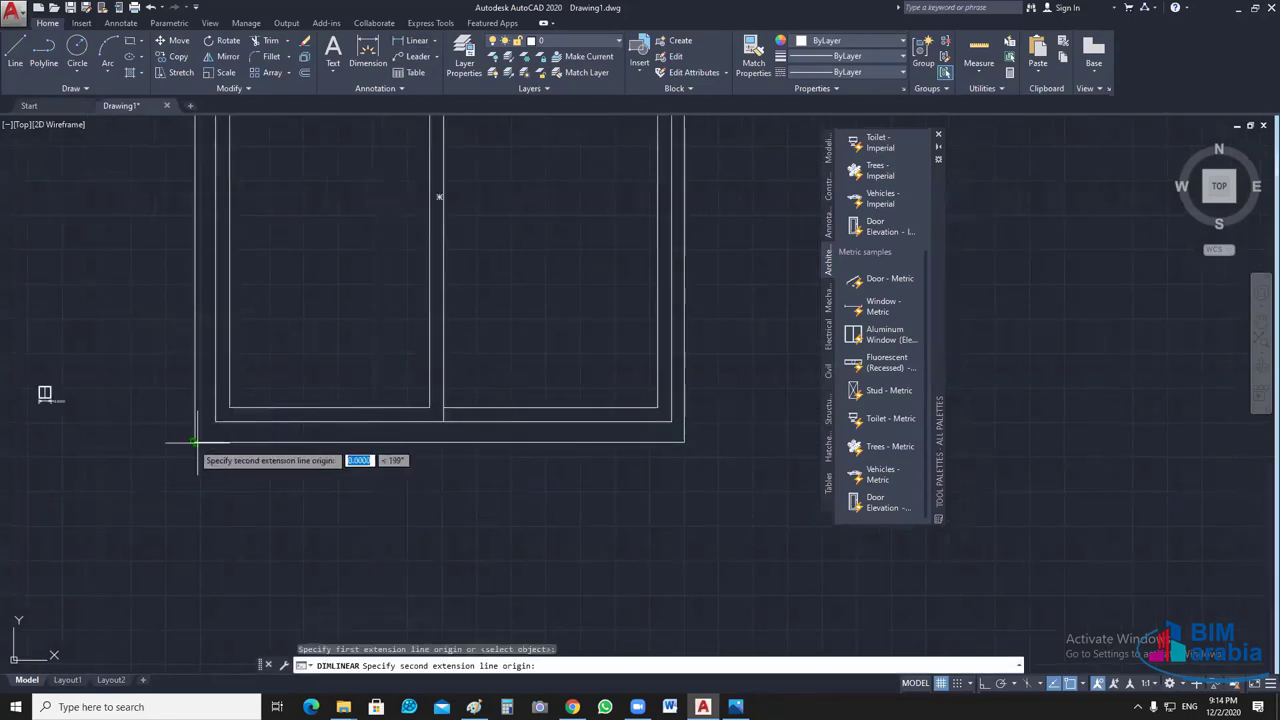
pyautogui.click(684, 441)
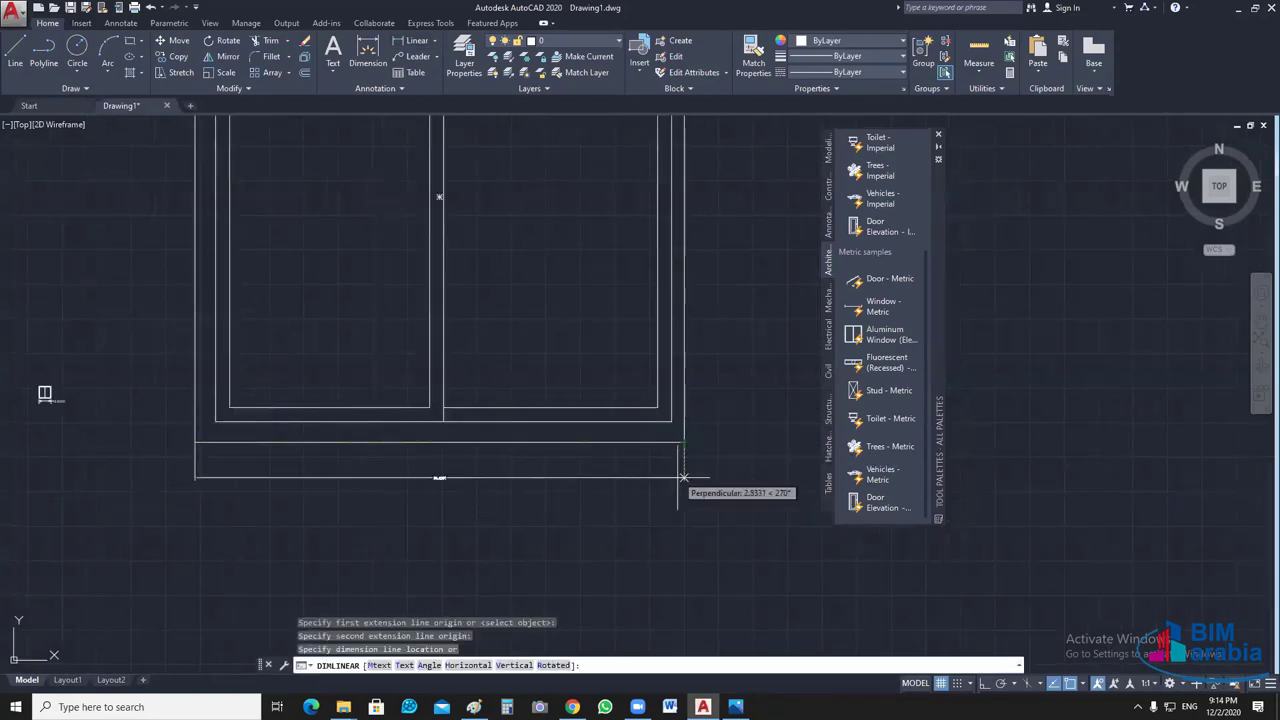
pyautogui.click(684, 478)
# - Crossing-select the window drawing with its dimension and erase it
pyautogui.scroll(5, 400, 440)
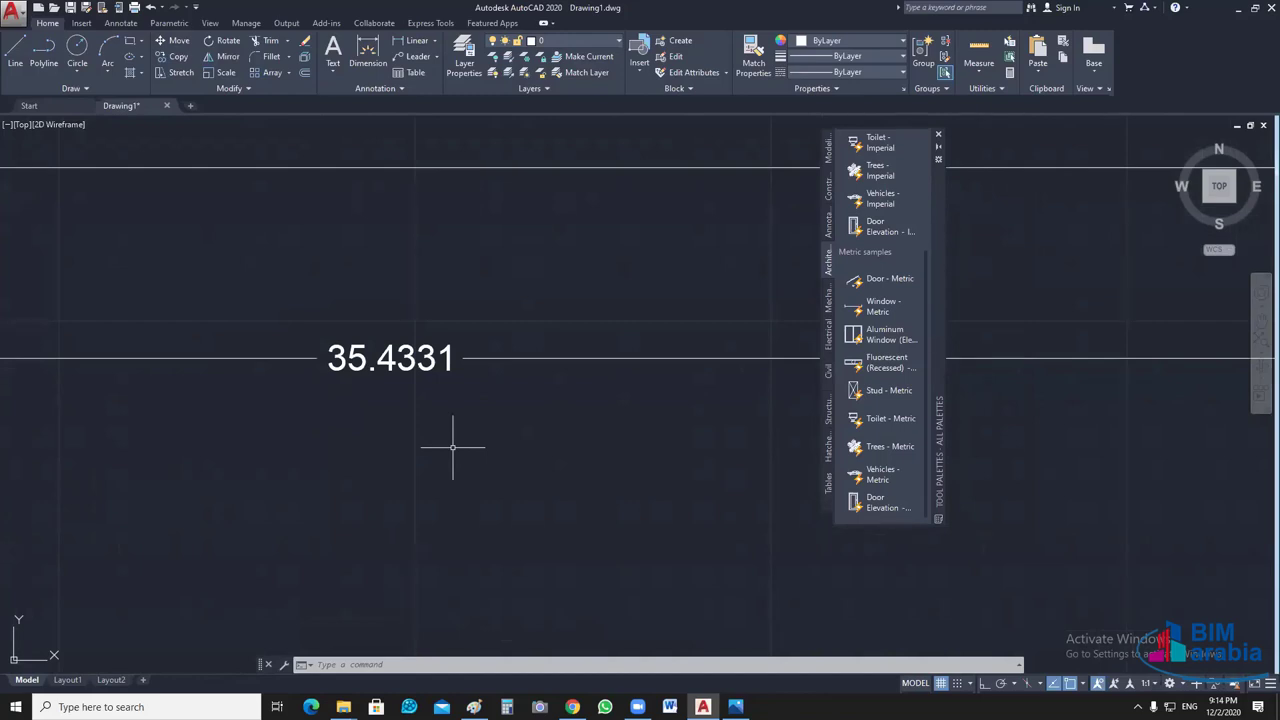
pyautogui.scroll(-8, 603, 407)
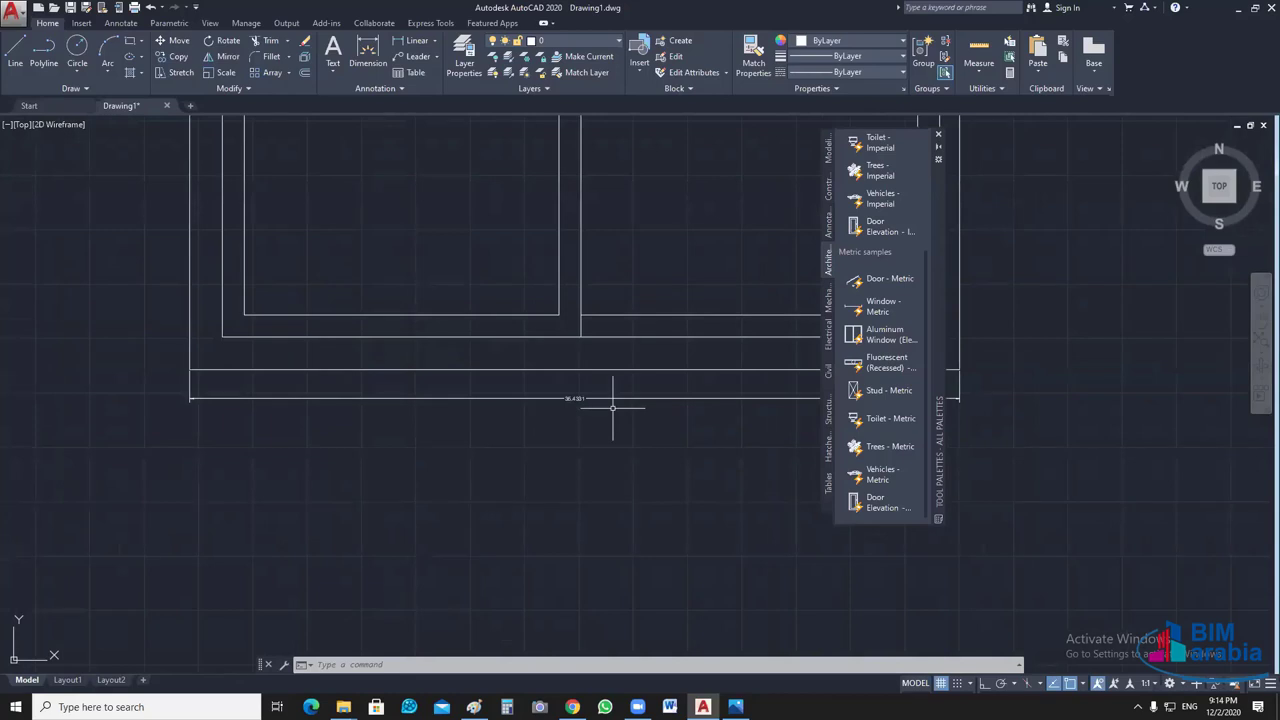
pyautogui.scroll(-5, 613, 407)
pyautogui.click(938, 133)
pyautogui.moveTo(651, 314); pyautogui.dragTo(243, 491)
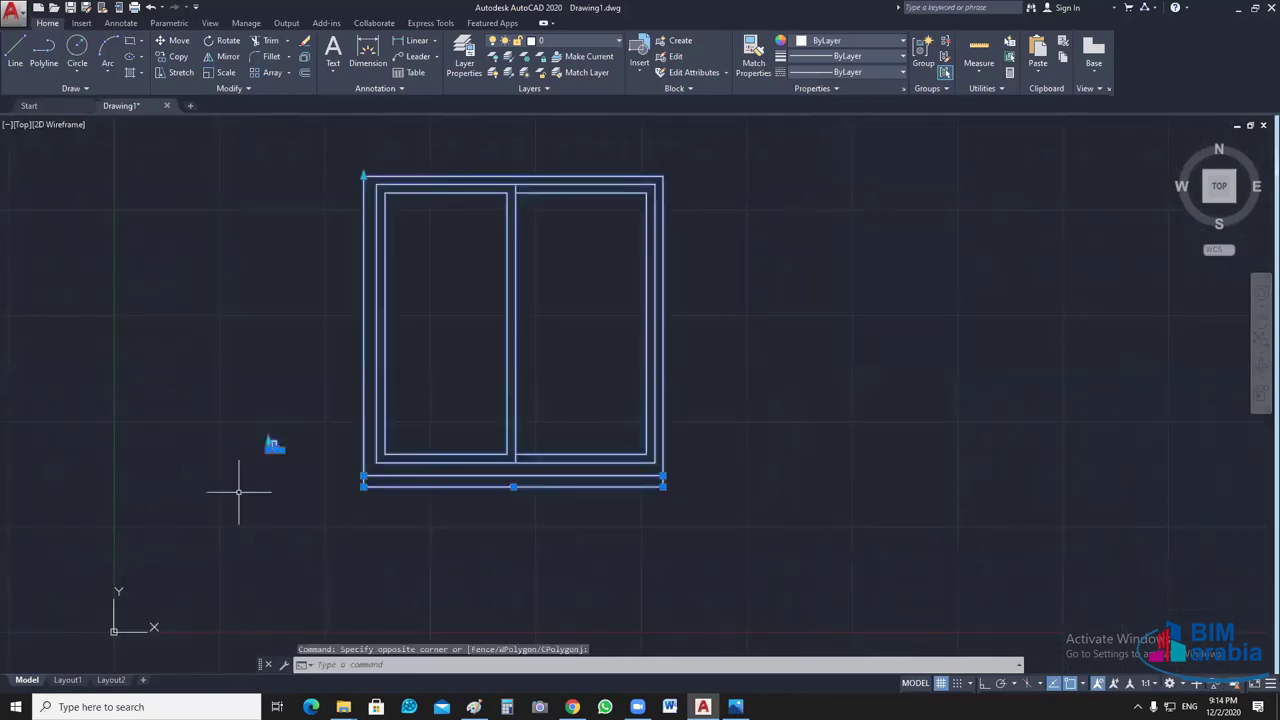
pyautogui.press('Delete')
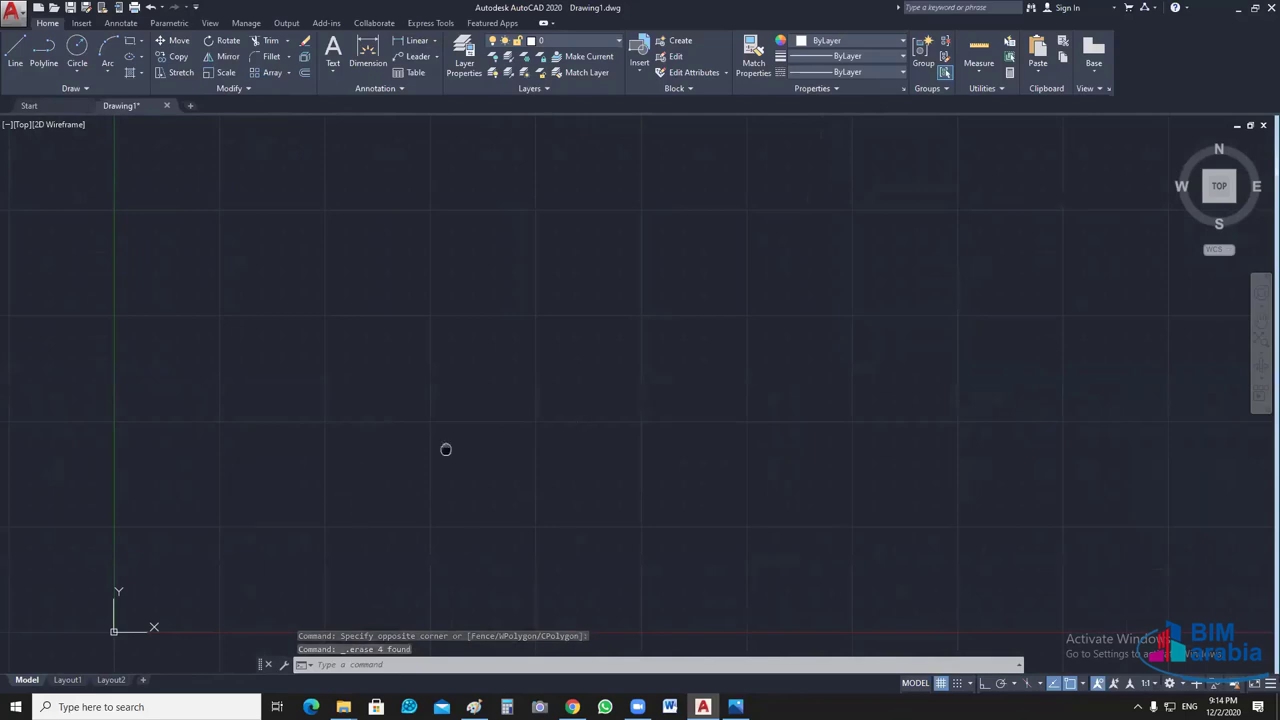
pyautogui.scroll(2, 455, 445)
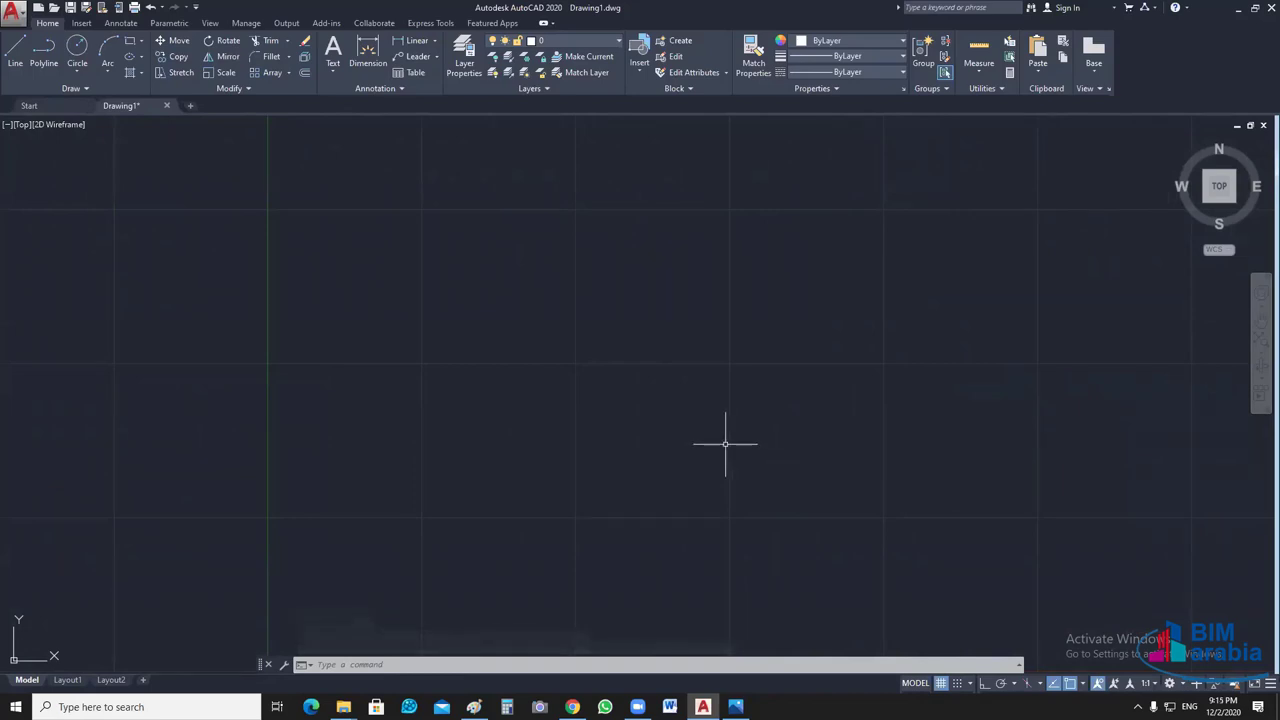
pyautogui.scroll(-2, 725, 444)
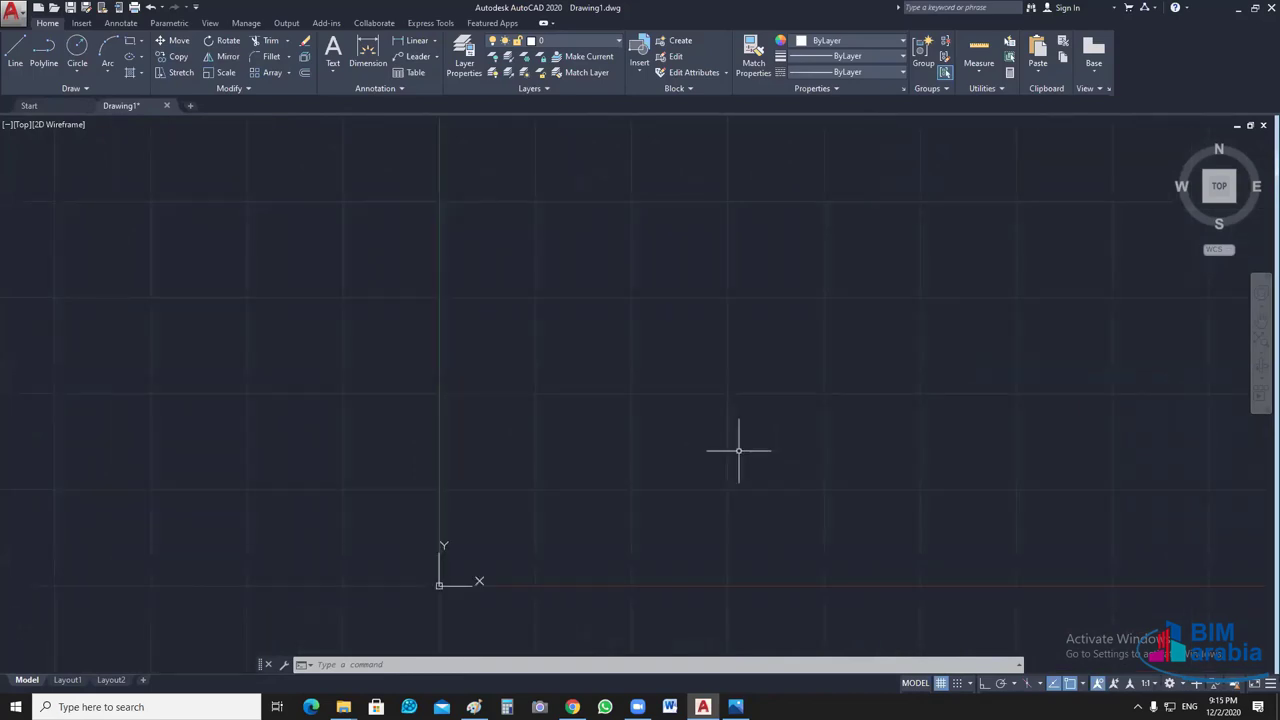
pyautogui.moveTo(738, 450); pyautogui.dragTo(536, 471, button='middle')
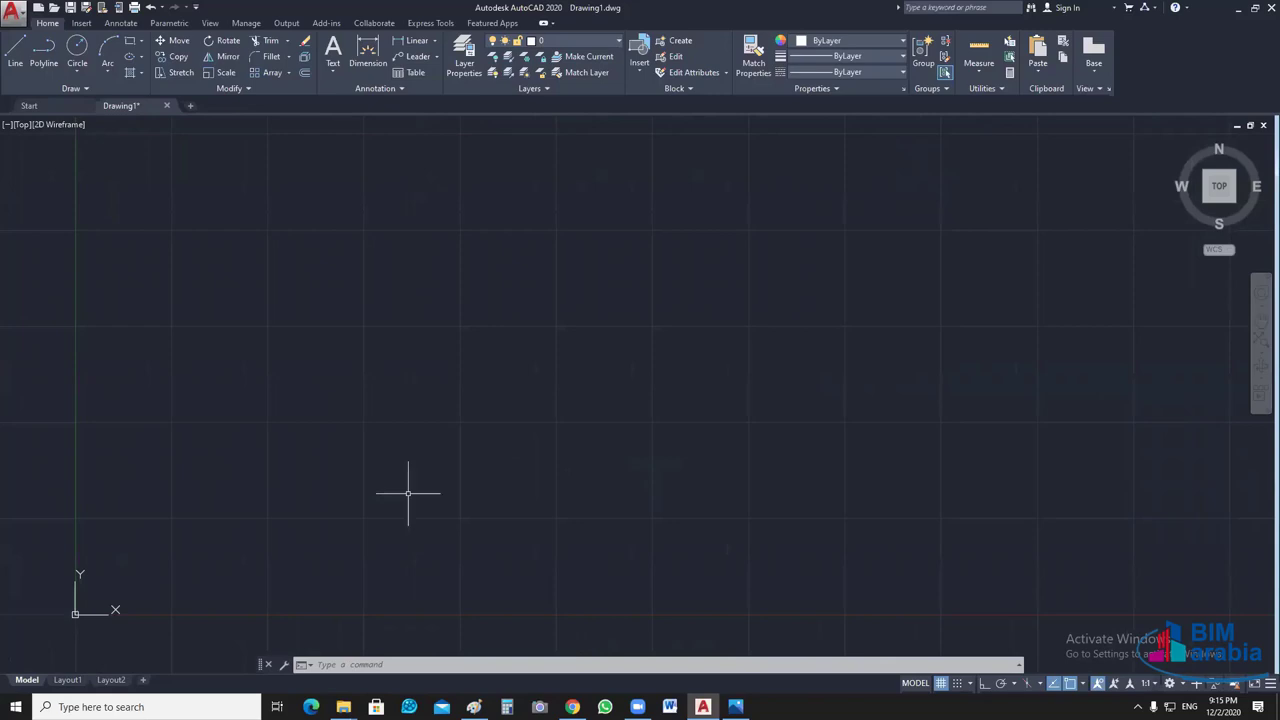
pyautogui.moveTo(408, 493); pyautogui.dragTo(347, 538, button='middle')
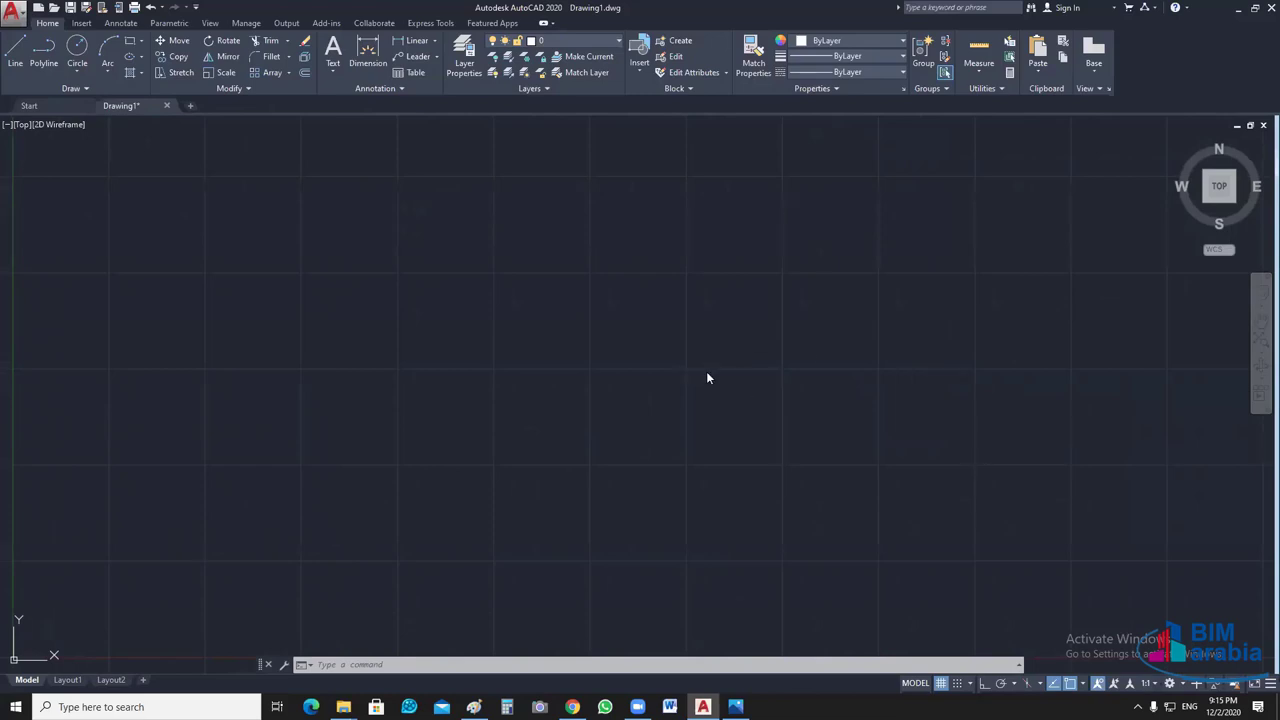
# - Change the insertion scale from Meters back to Inches in Drawing Units
pyautogui.write('un')
pyautogui.press('Return')
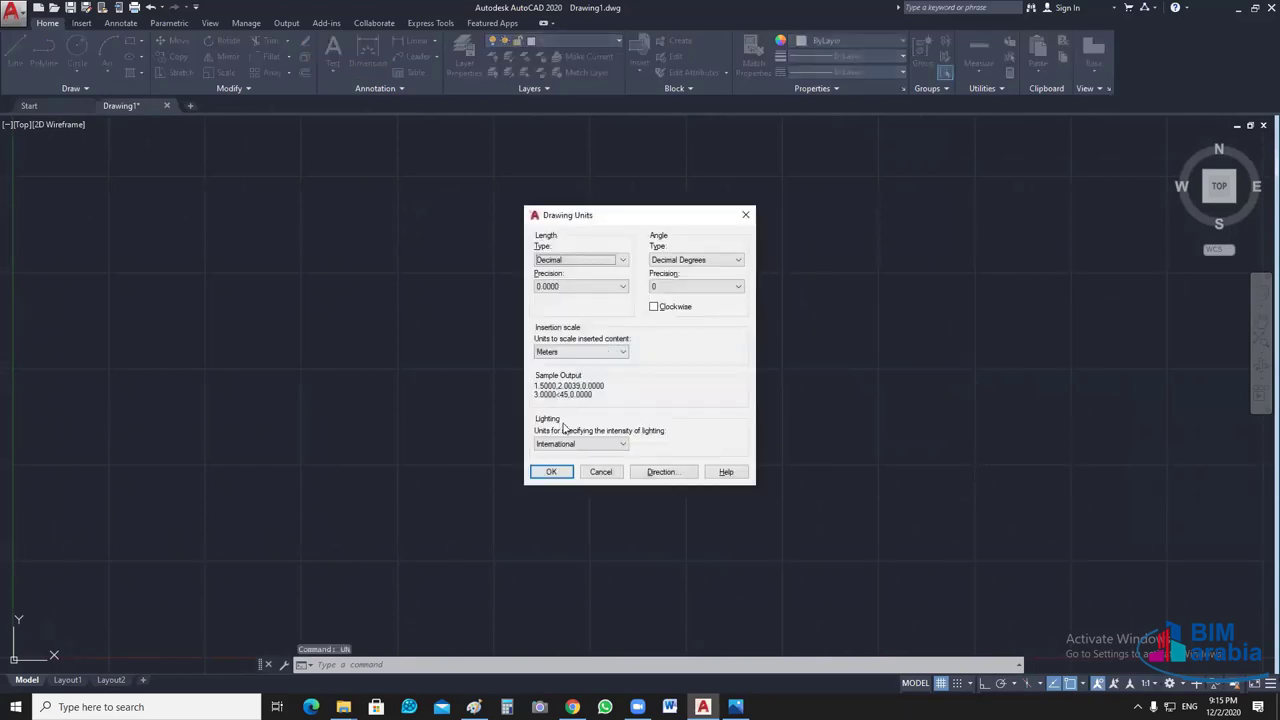
pyautogui.click(580, 352)
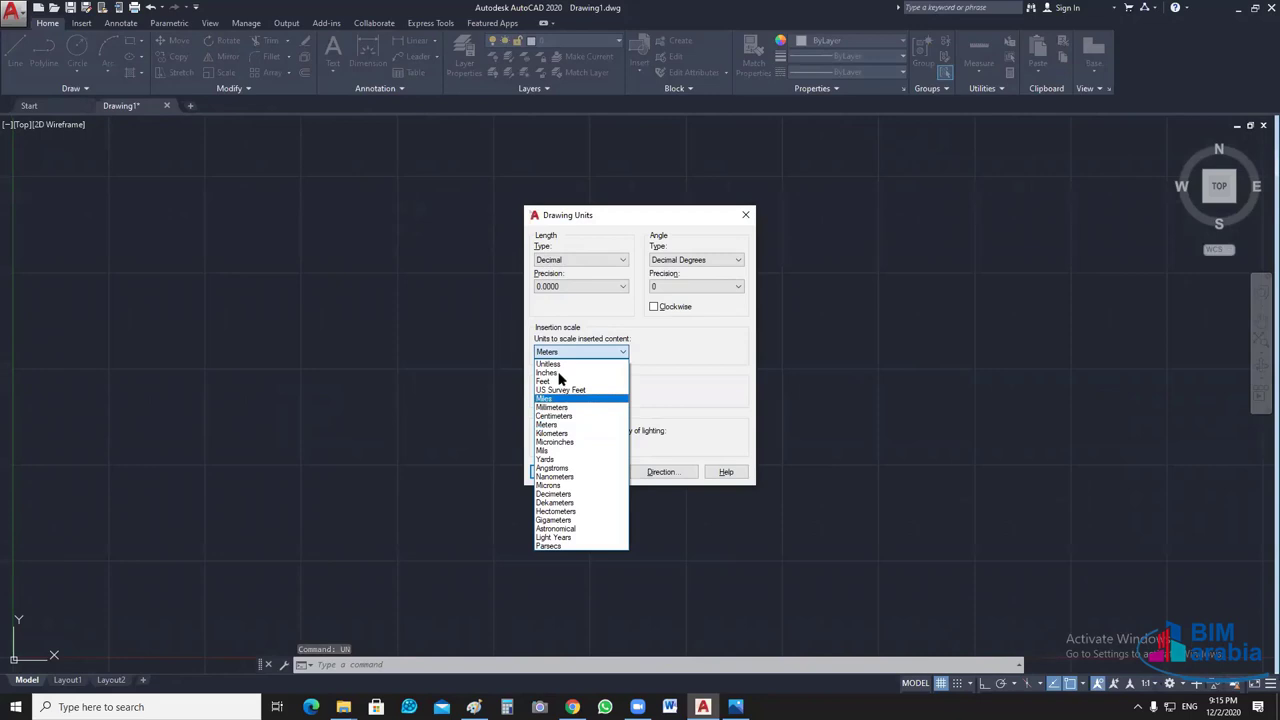
pyautogui.click(591, 371)
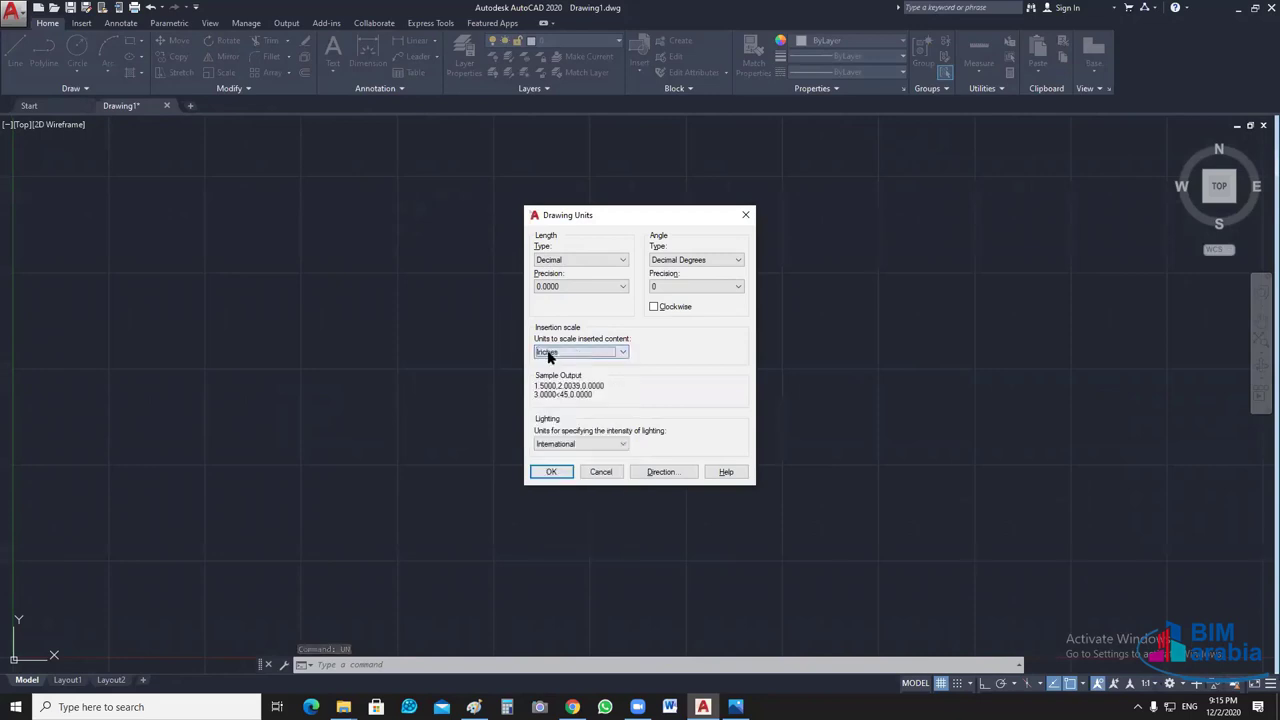
pyautogui.click(551, 471)
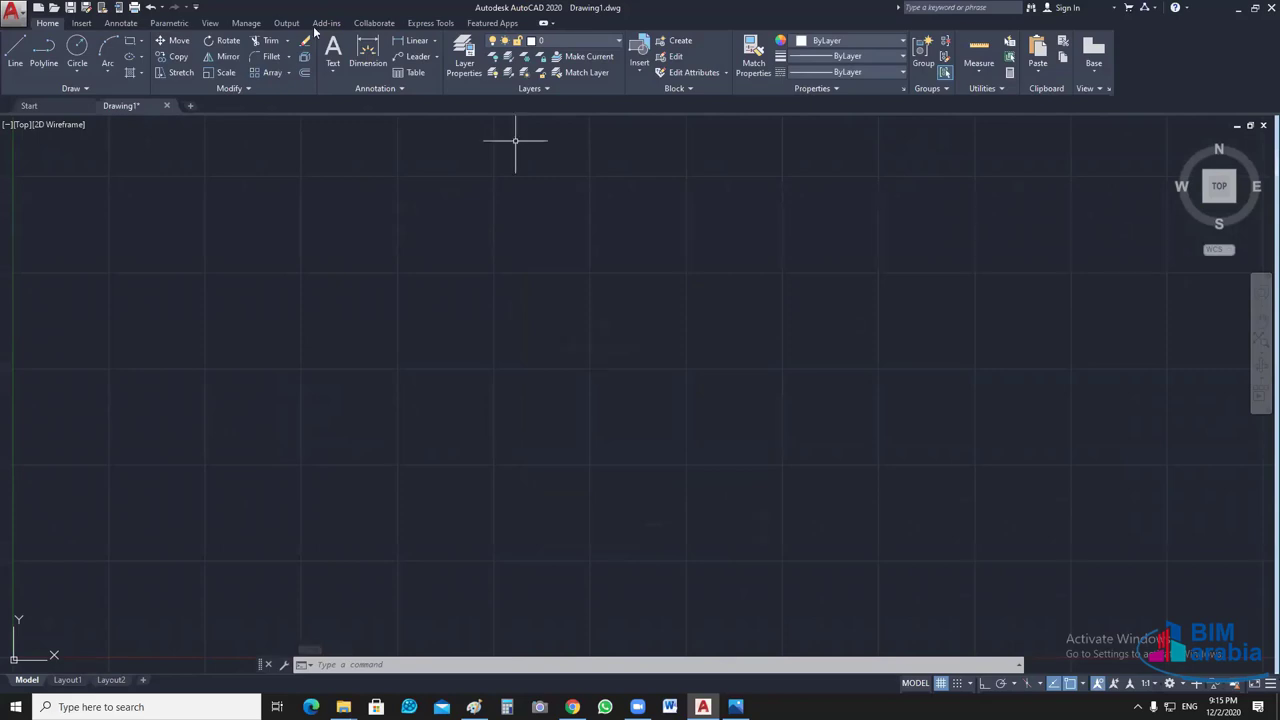
# - Close the tool palettes and pan the empty view toward the origin
pyautogui.click(210, 23)
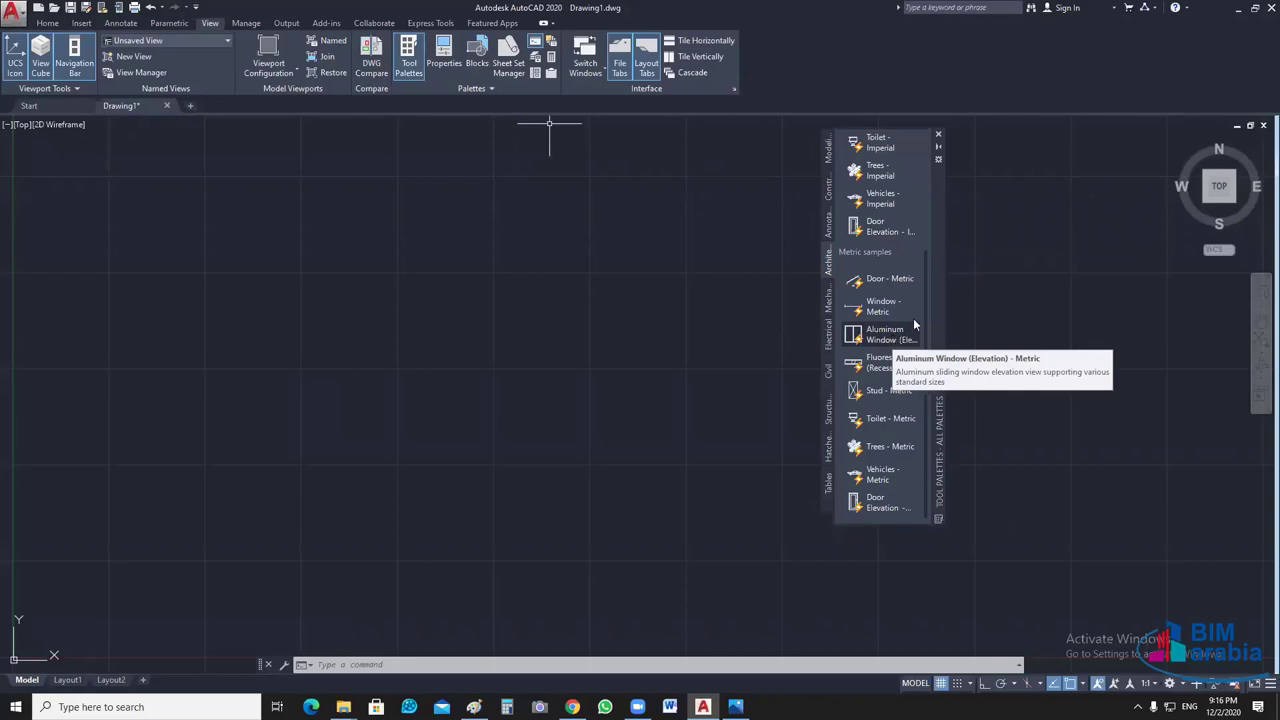
pyautogui.click(938, 134)
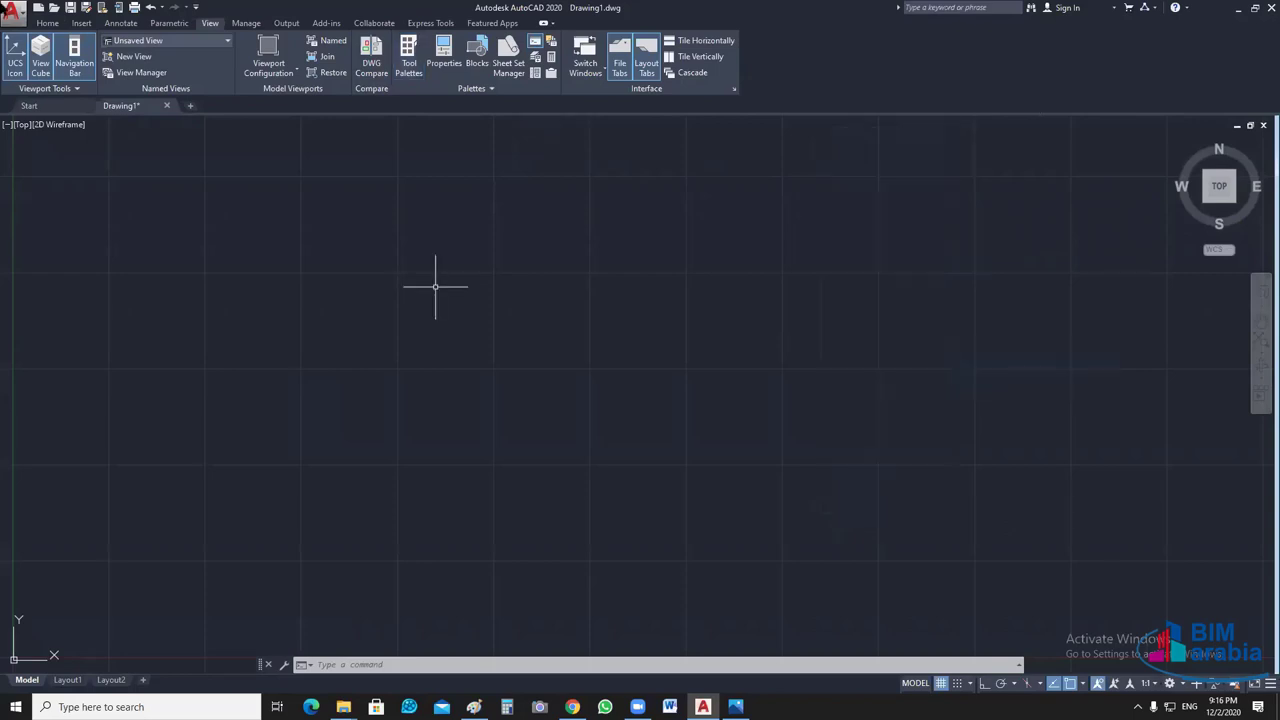
pyautogui.click(47, 22)
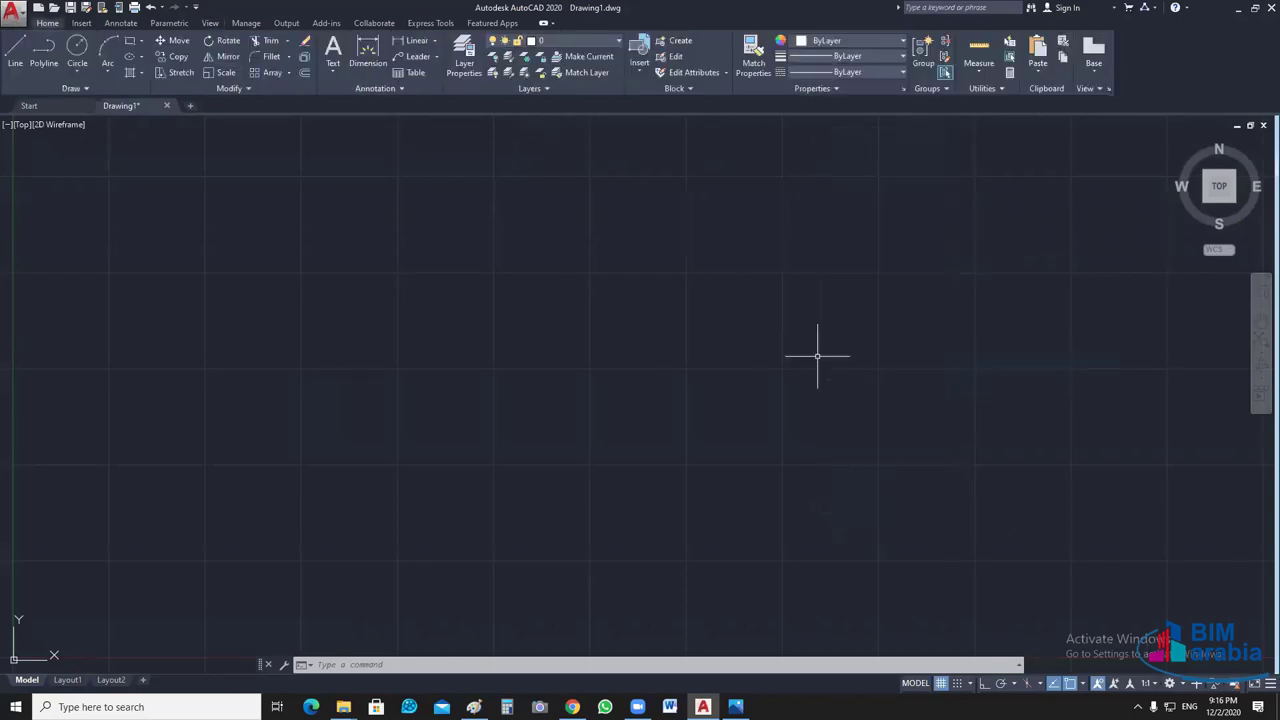
pyautogui.scroll(-2, 665, 475)
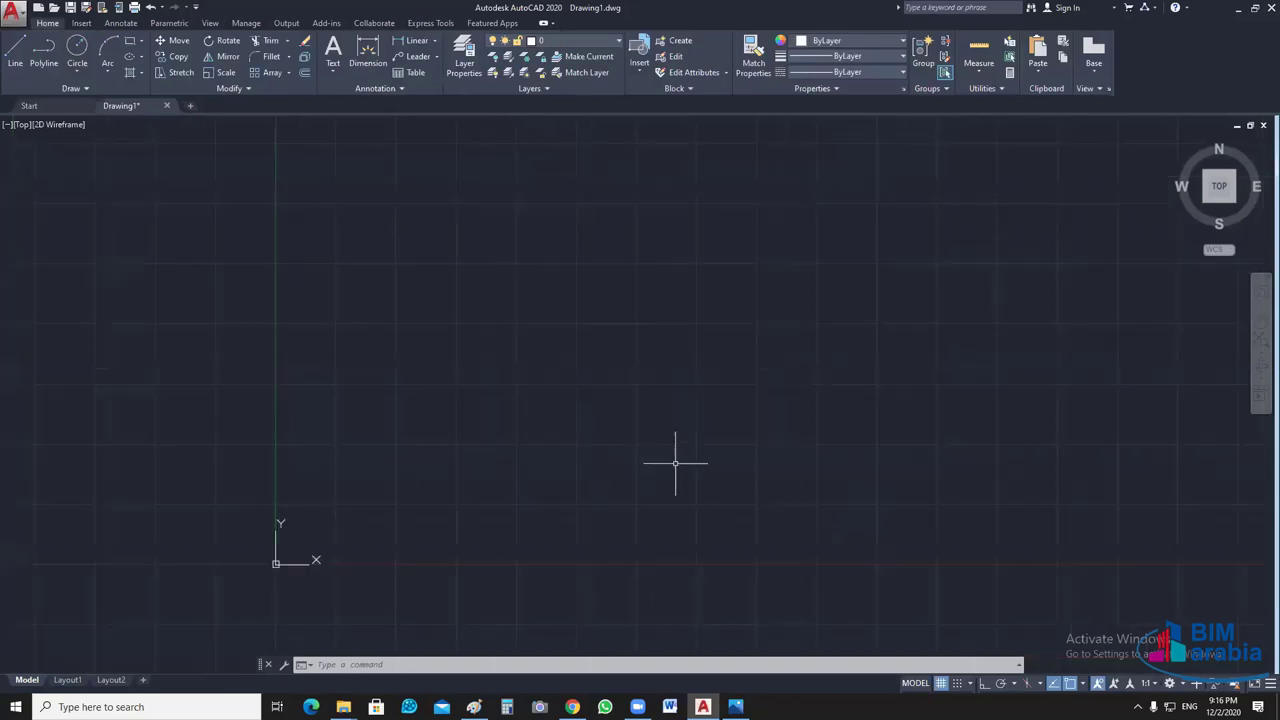
pyautogui.moveTo(675, 463); pyautogui.dragTo(577, 472, button='middle')
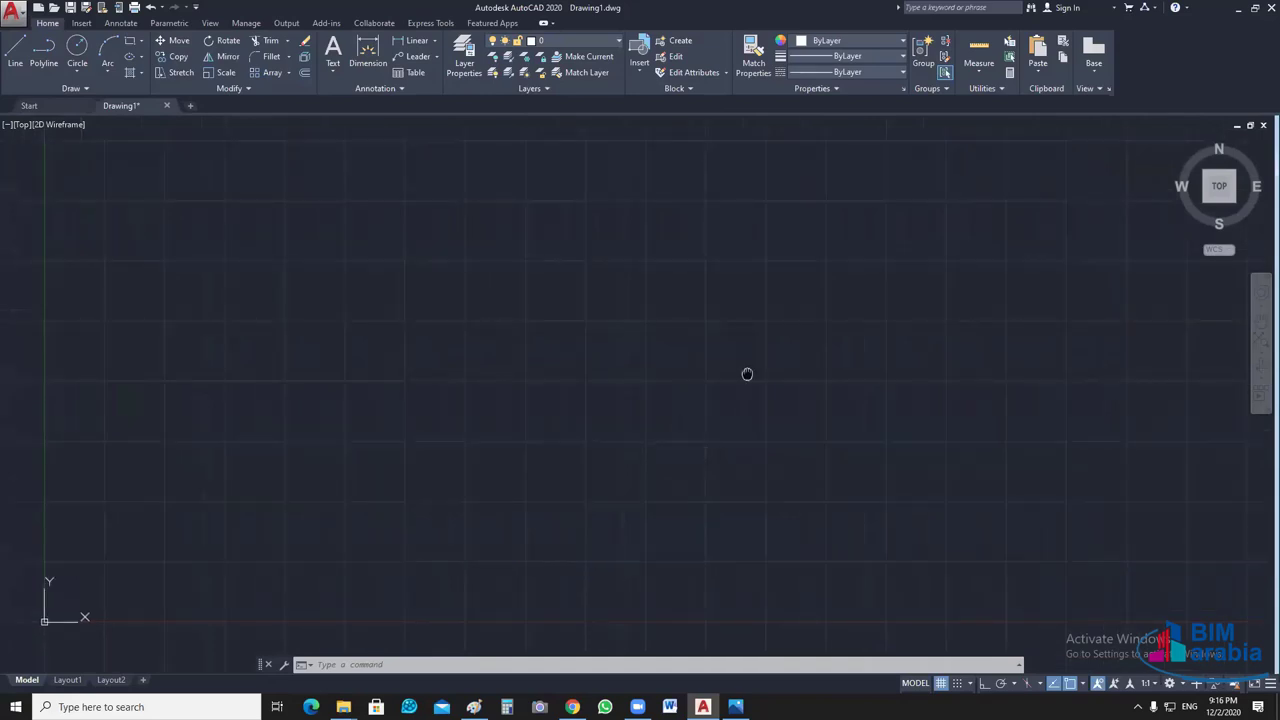
pyautogui.moveTo(785, 362); pyautogui.dragTo(753, 374, button='middle')
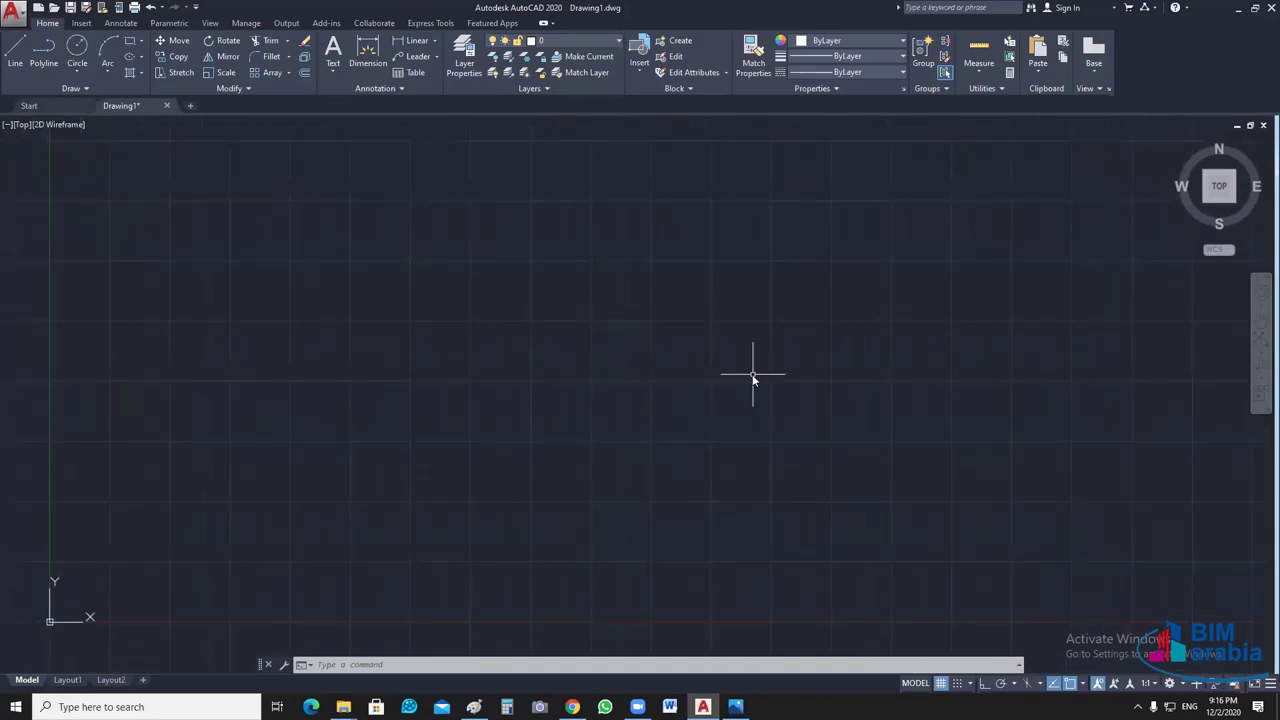
# - Open the Drawing Units dialog with the UN command
pyautogui.write('l')
pyautogui.press('Escape')
pyautogui.write('un')
pyautogui.press('Return')
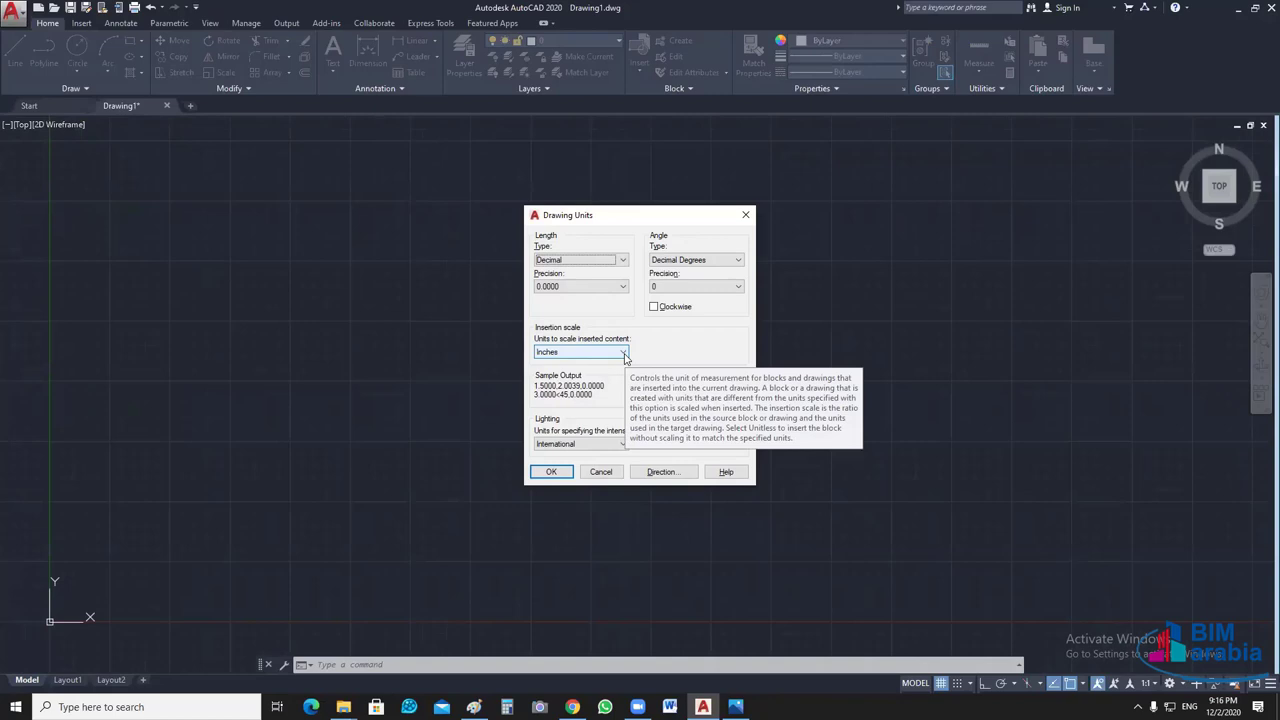
# - Expand the Insertion scale list to see the available units
pyautogui.click(624, 356)
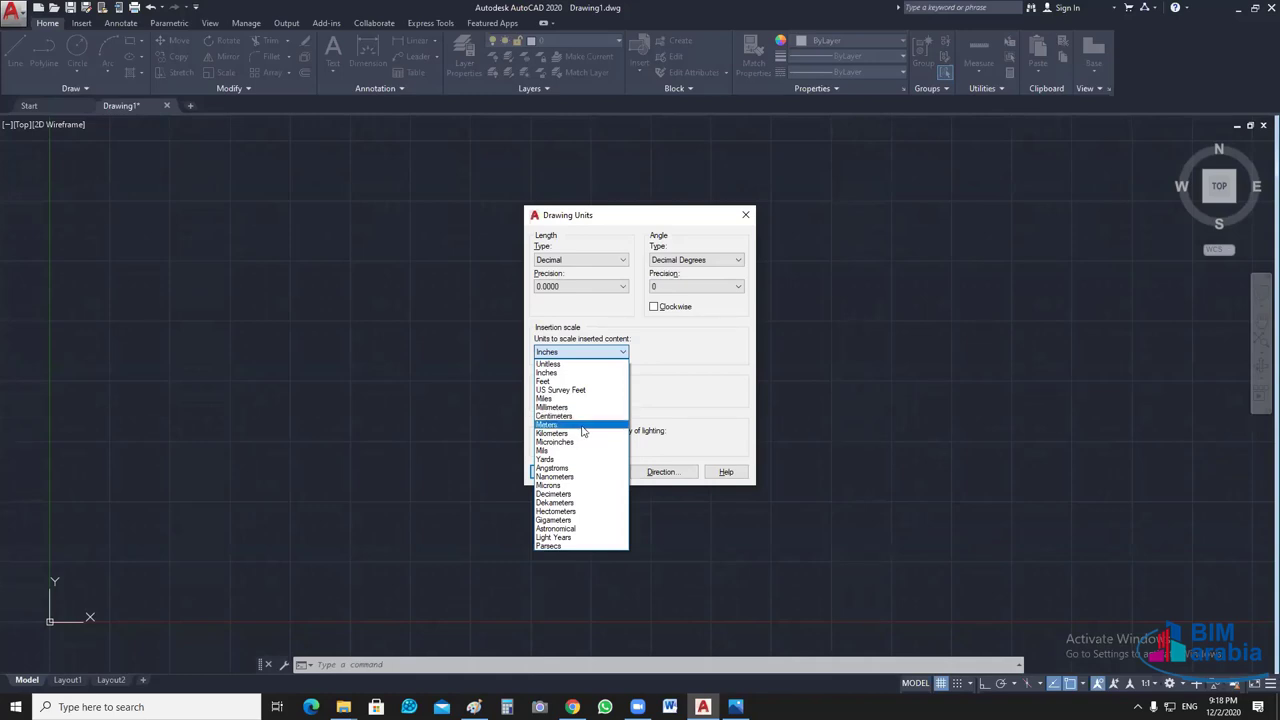
# - Set insertion scale to Meters and length precision to 0.00, then accept the units
pyautogui.click(679, 407)
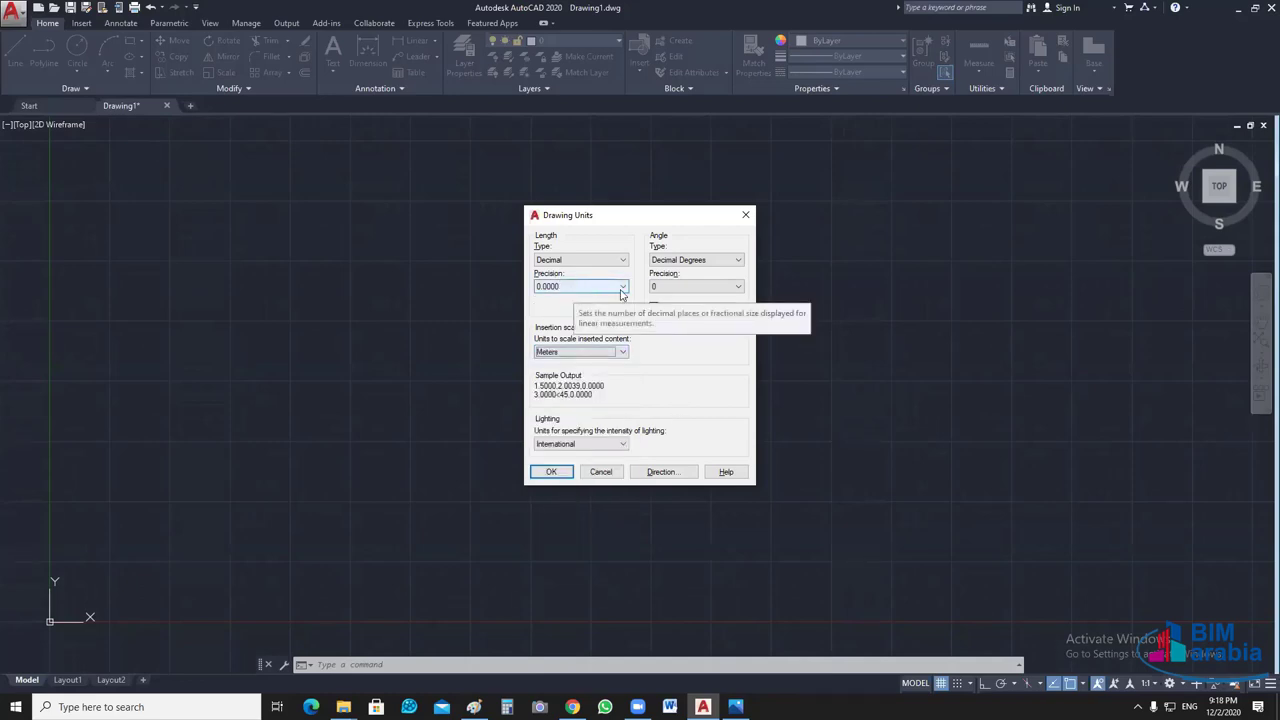
pyautogui.click(621, 290)
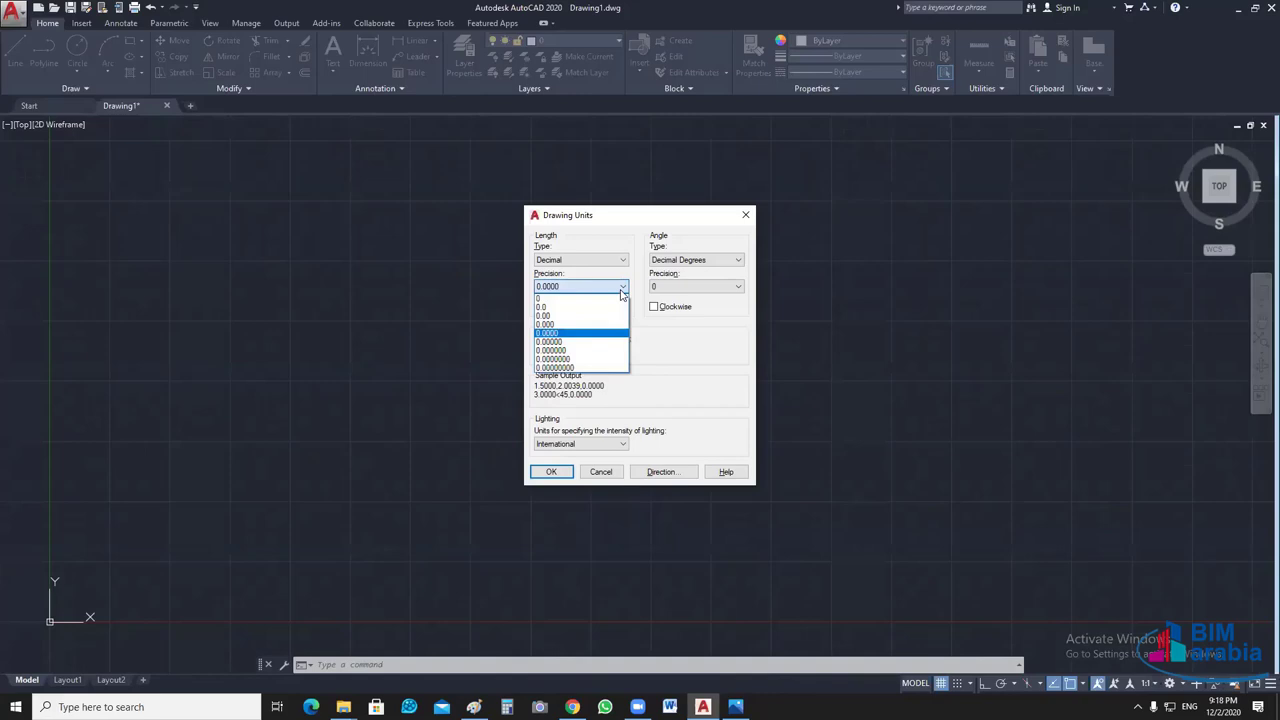
pyautogui.click(576, 318)
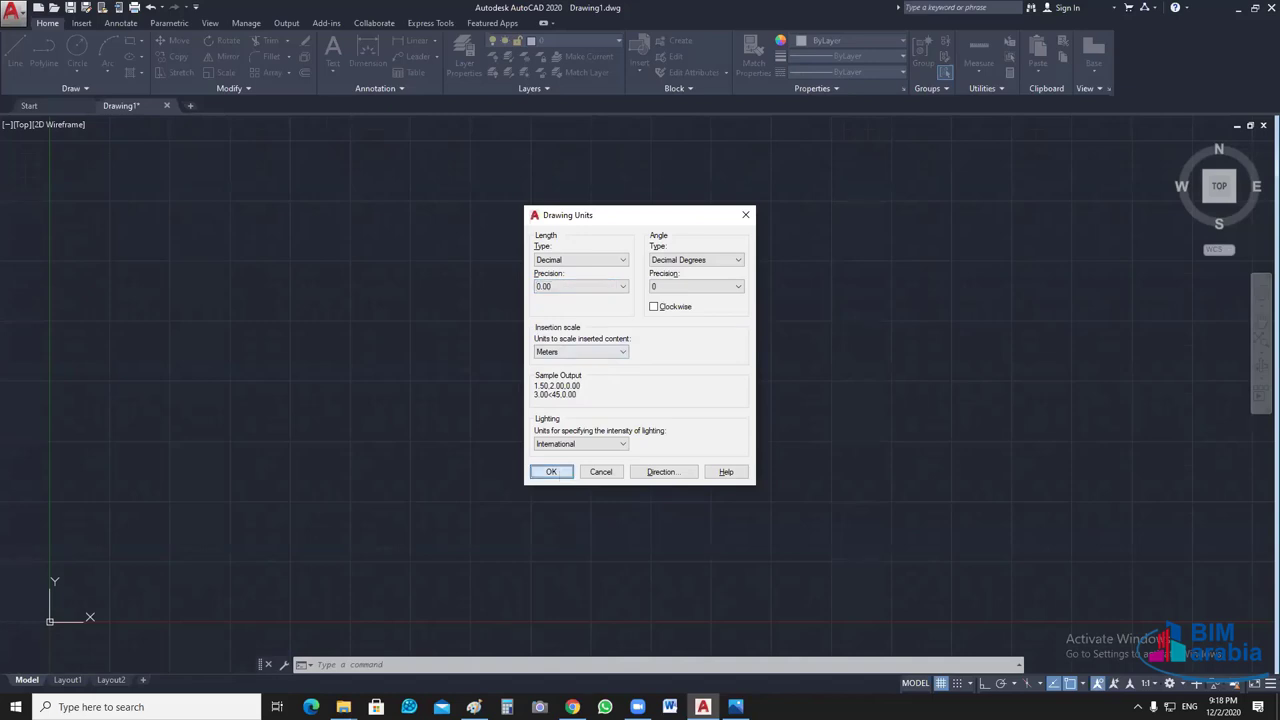
pyautogui.click(552, 472)
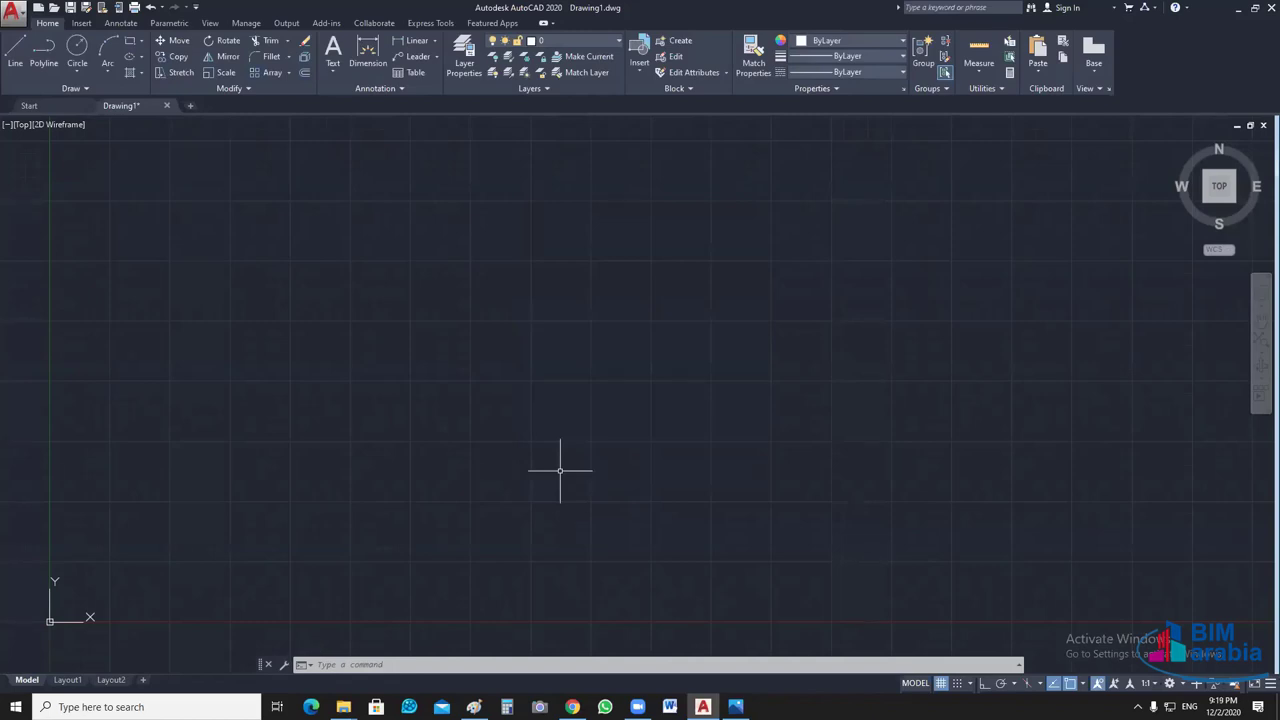
# - Cancel a stray selection and bring up the Layer Properties Manager
pyautogui.click(588, 252)
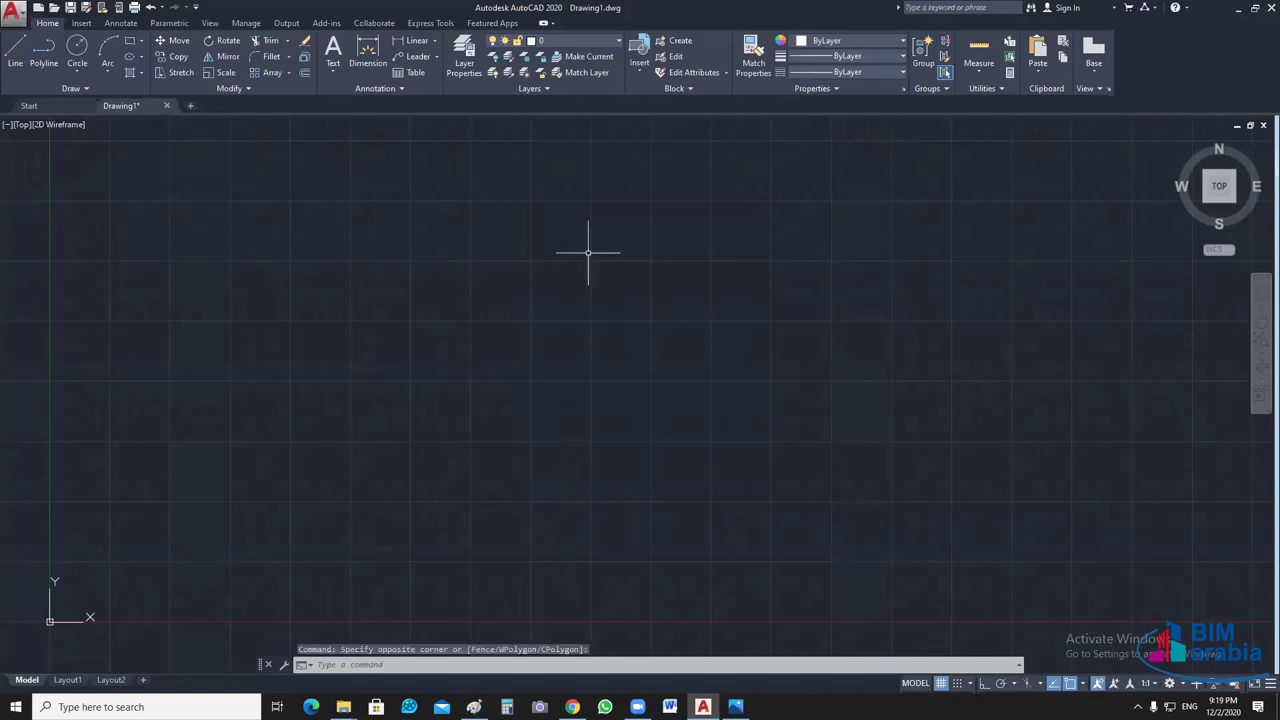
pyautogui.press('Escape')
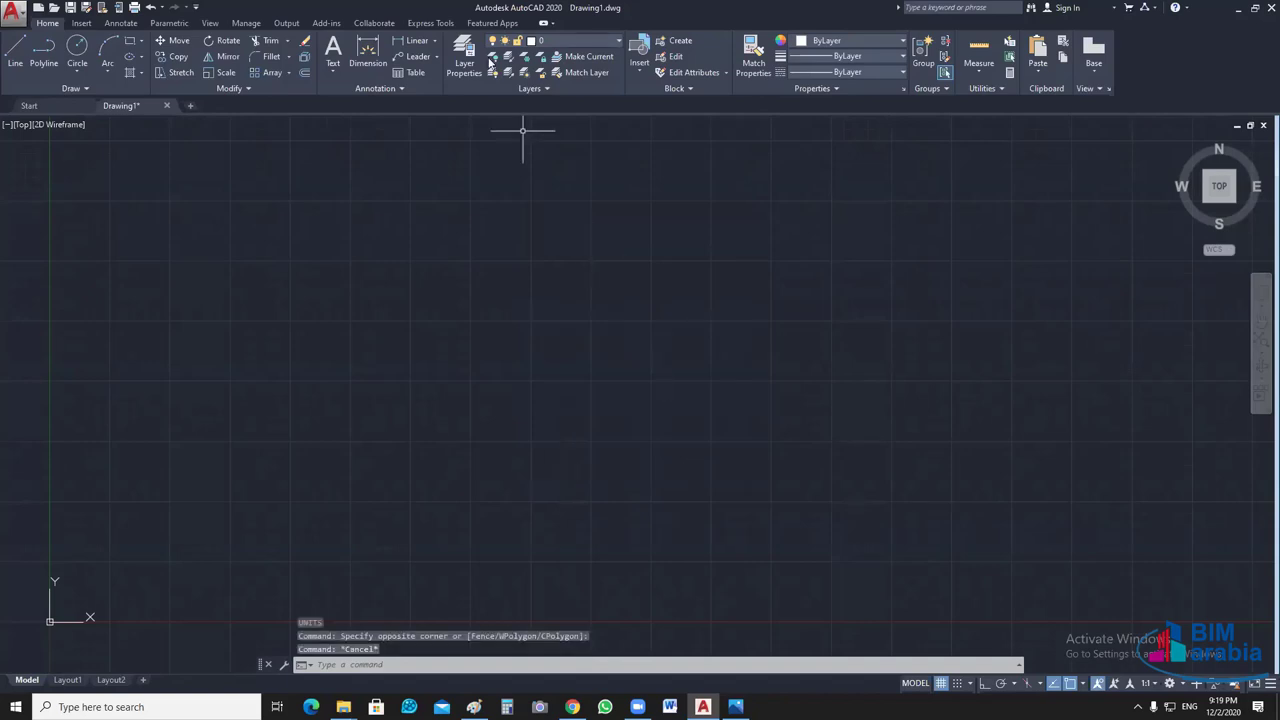
pyautogui.click(570, 40)
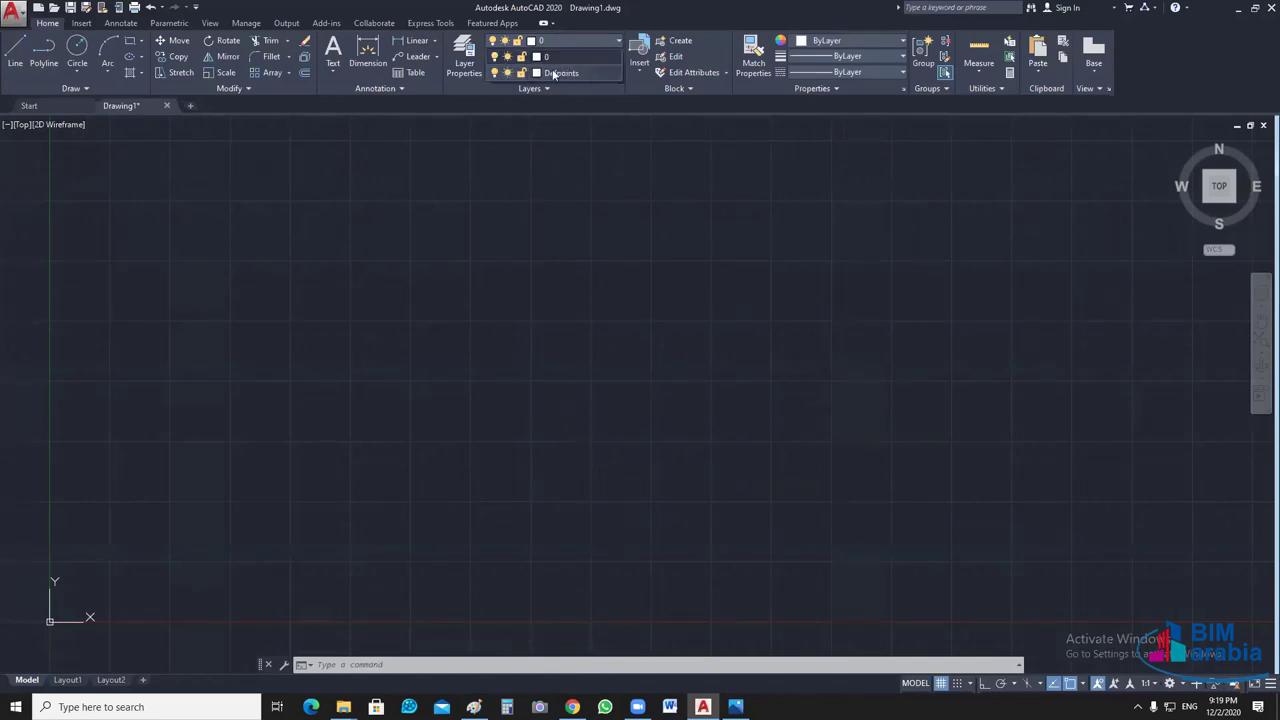
pyautogui.click(523, 229)
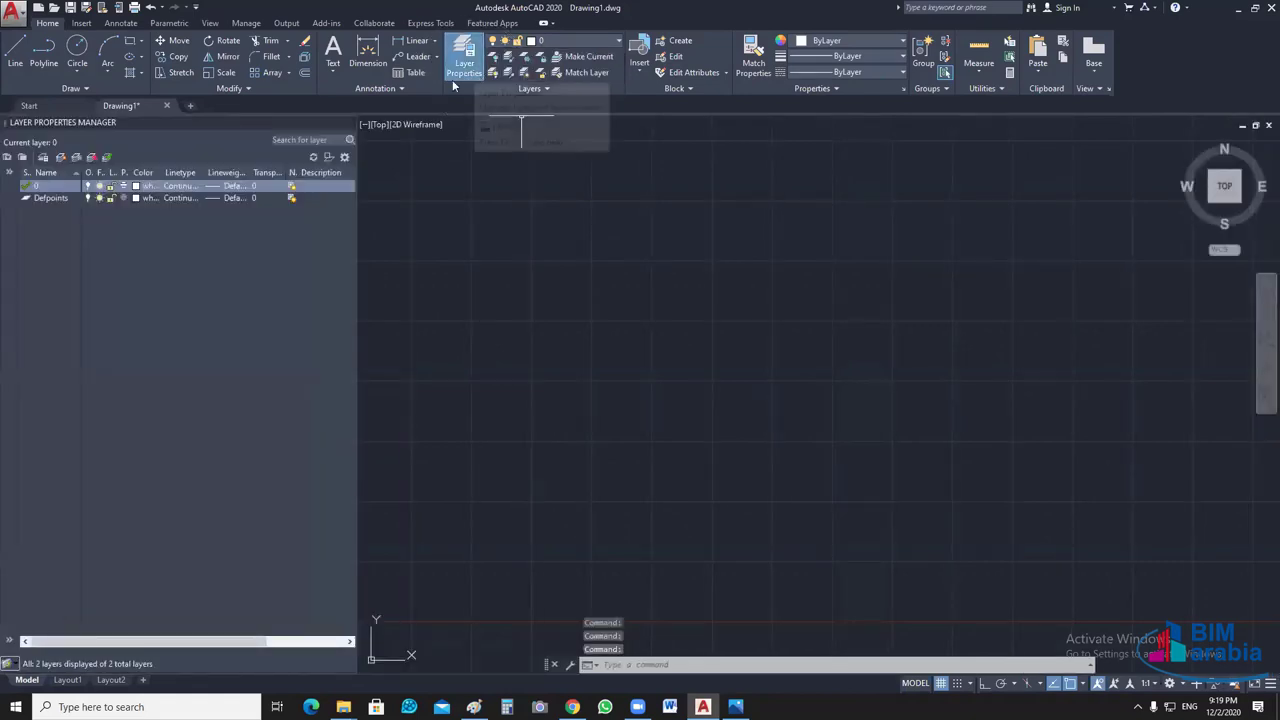
pyautogui.click(460, 65)
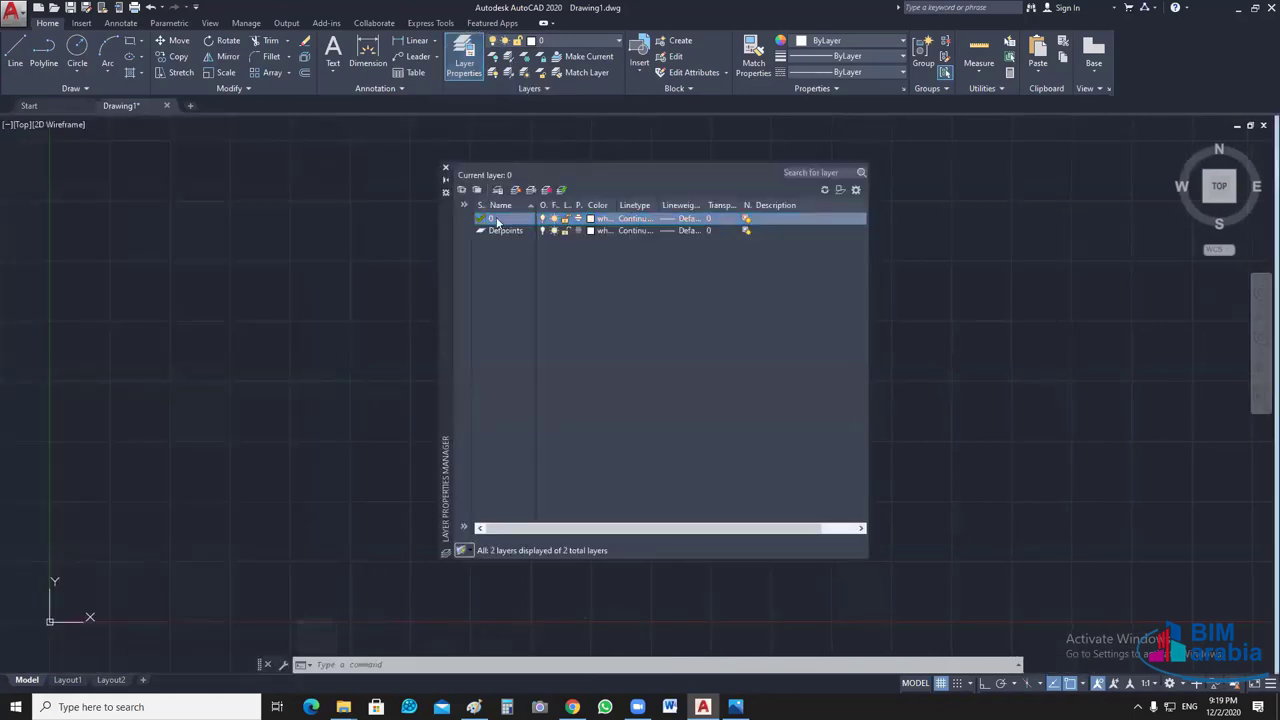
# - Create new layers named Ax, Col, WALL and WIN
pyautogui.click(515, 189)
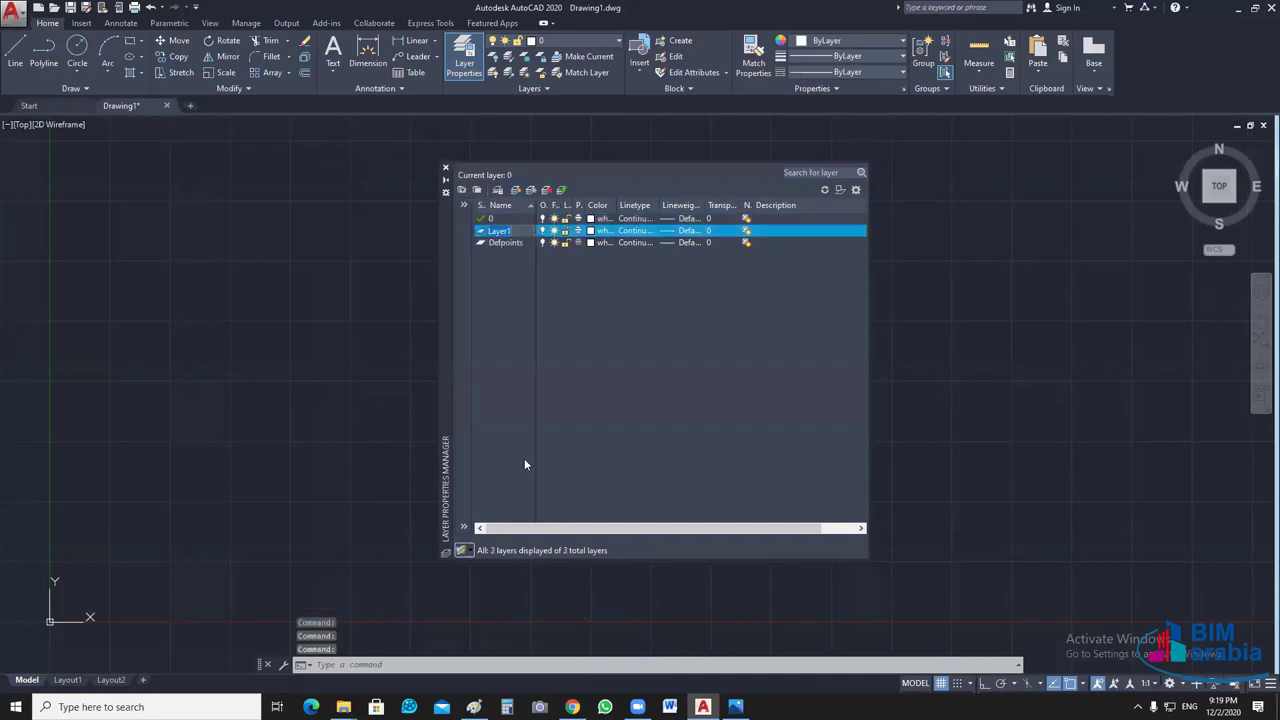
pyautogui.write('Ax')
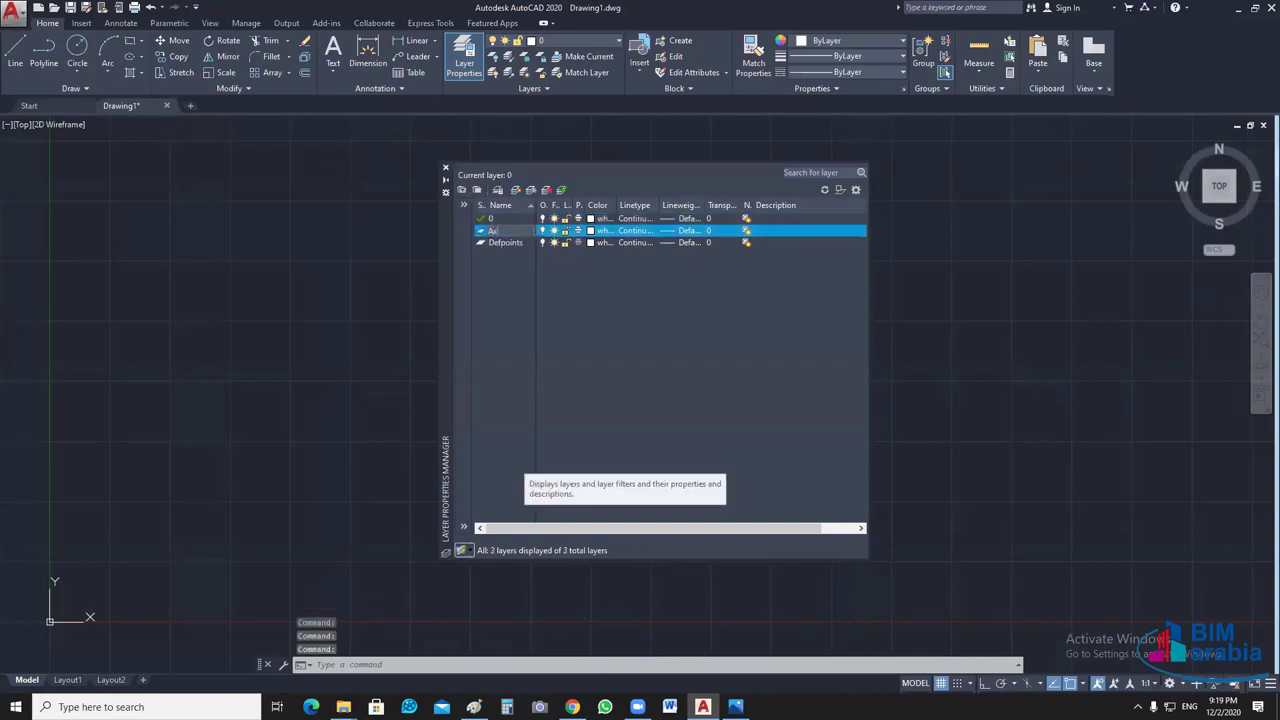
pyautogui.press('Return')
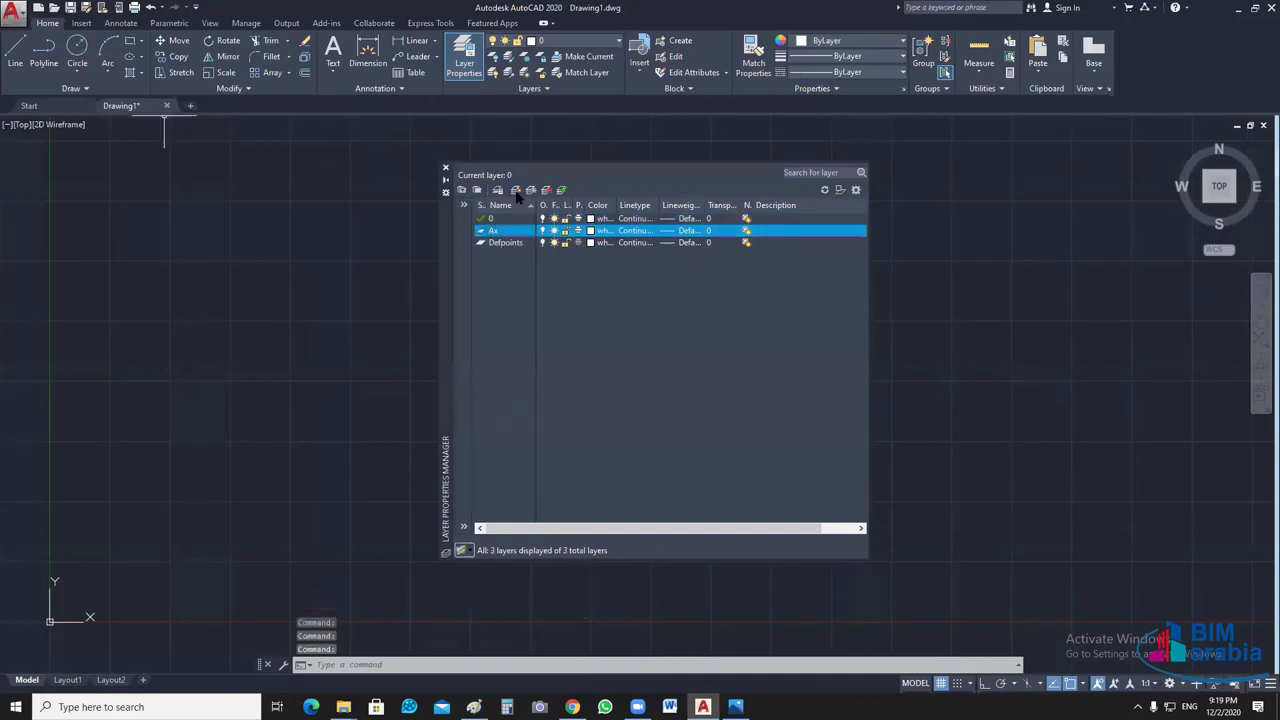
pyautogui.hotkey('alt', 'n')
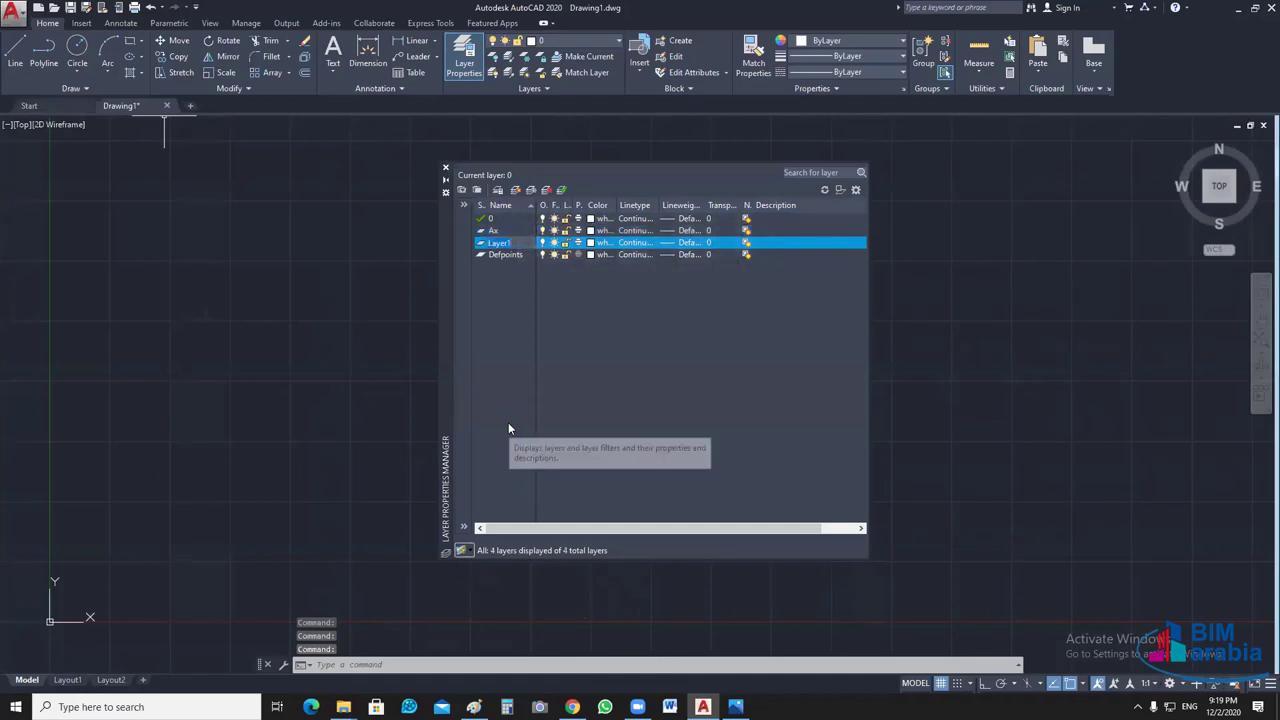
pyautogui.write('Col')
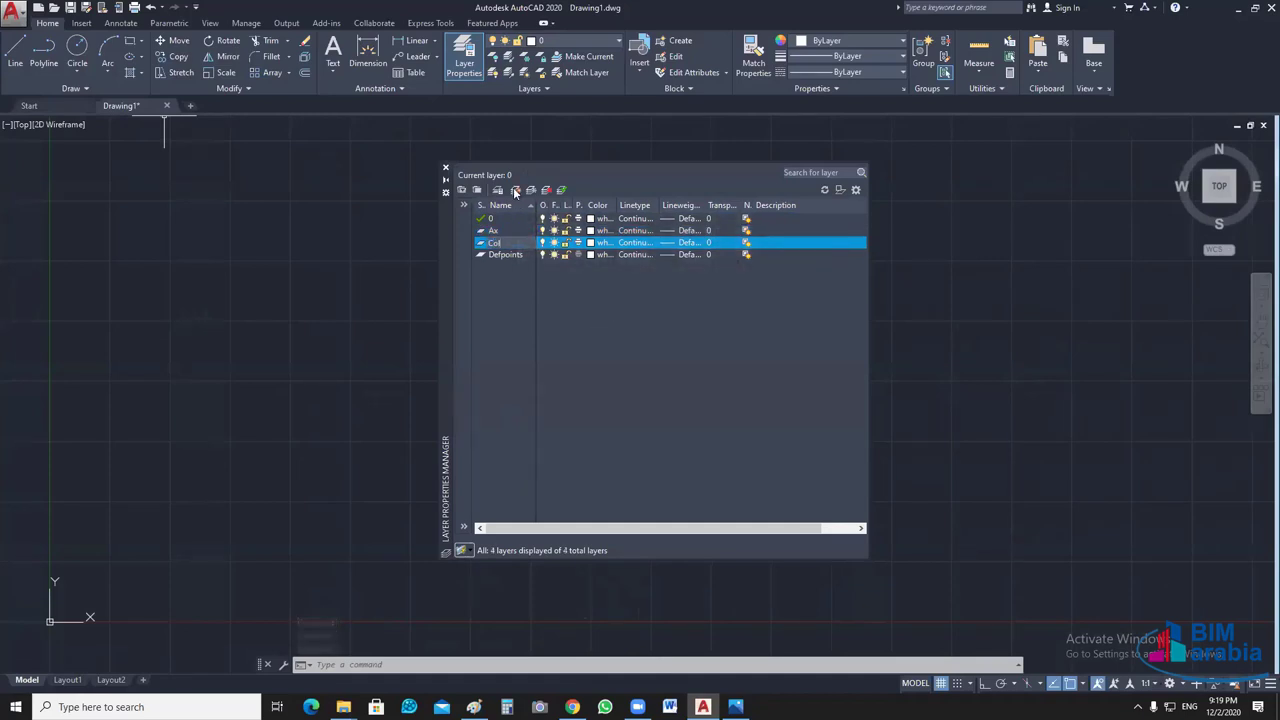
pyautogui.press('Return')
pyautogui.hotkey('alt', 'n')
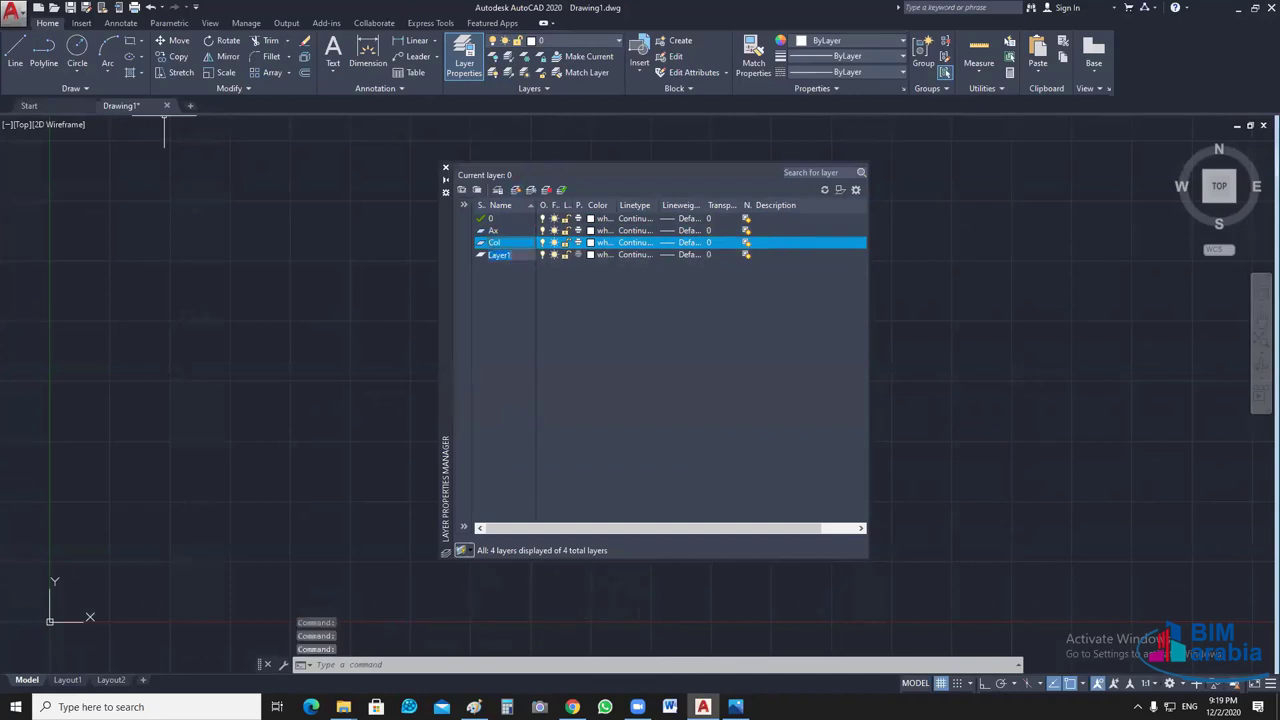
pyautogui.write('WALL')
pyautogui.press('Return')
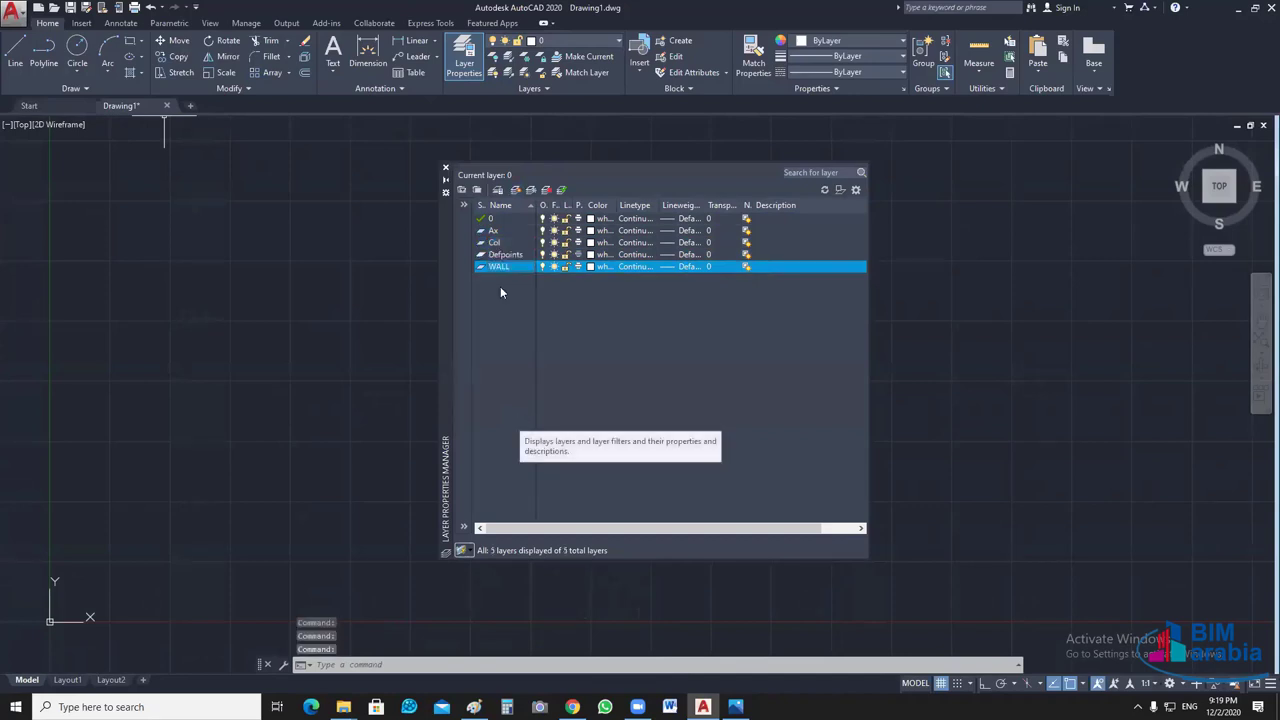
pyautogui.click(517, 190)
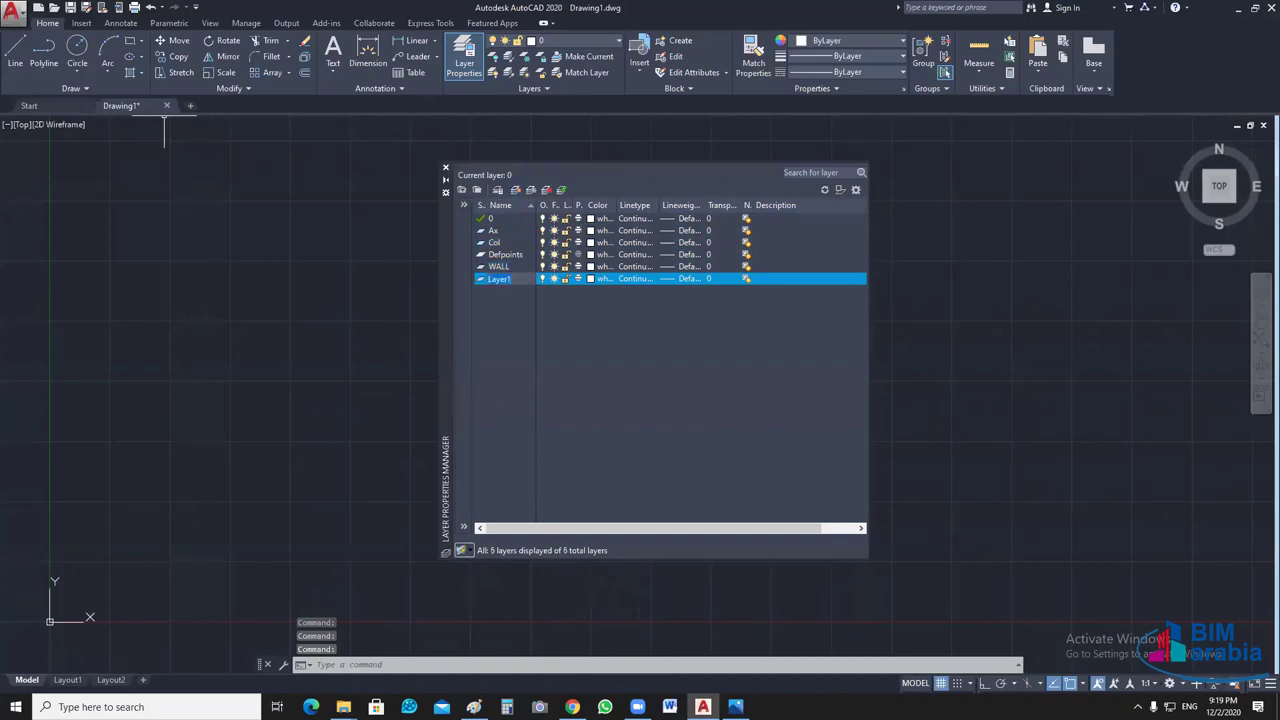
pyautogui.write('WIN')
pyautogui.press('Return')
pyautogui.write('Door')
# - Add the DIM_OUT, DIM_IN and TERRACE layers
pyautogui.click(515, 190)
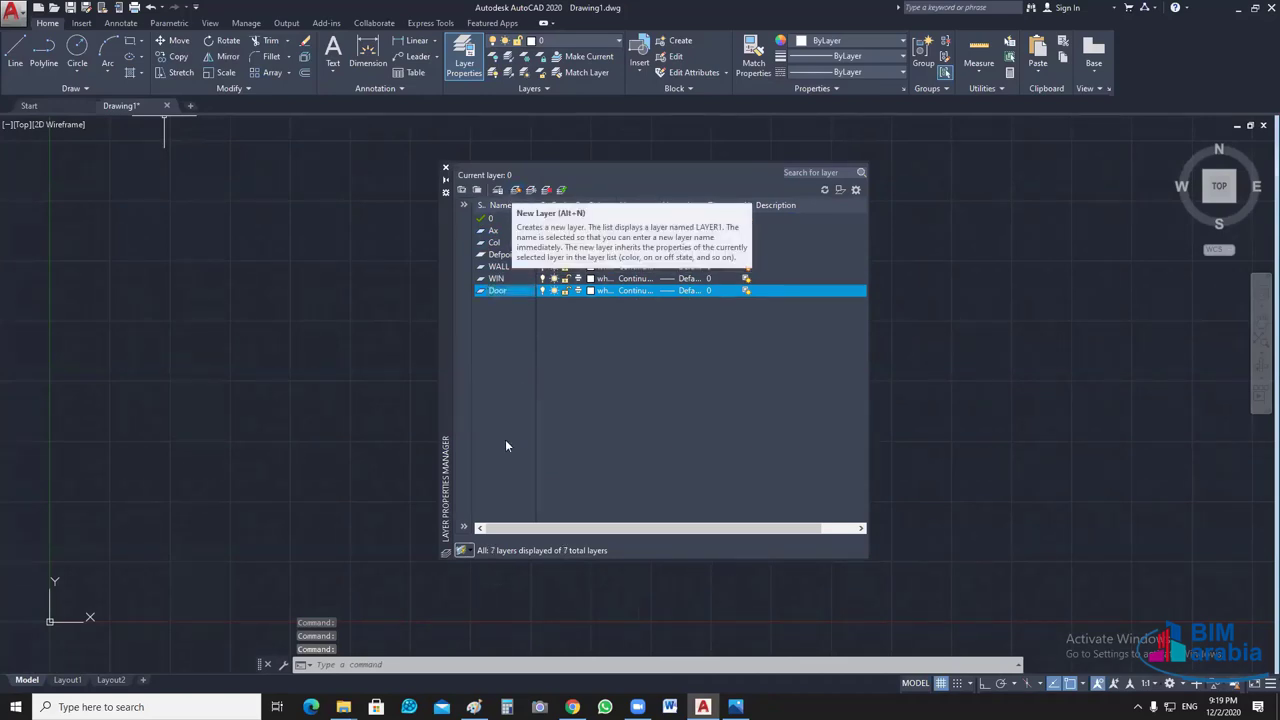
pyautogui.write('DIM_')
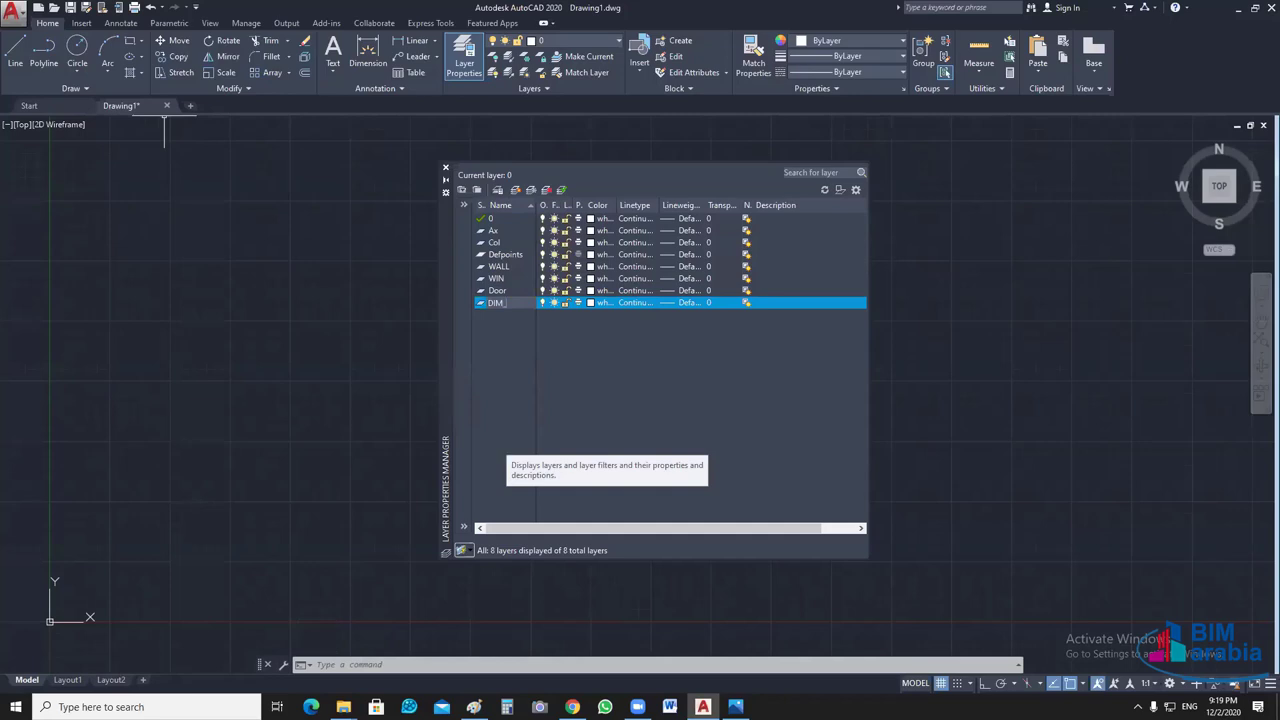
pyautogui.write('OUT')
pyautogui.press('Return')
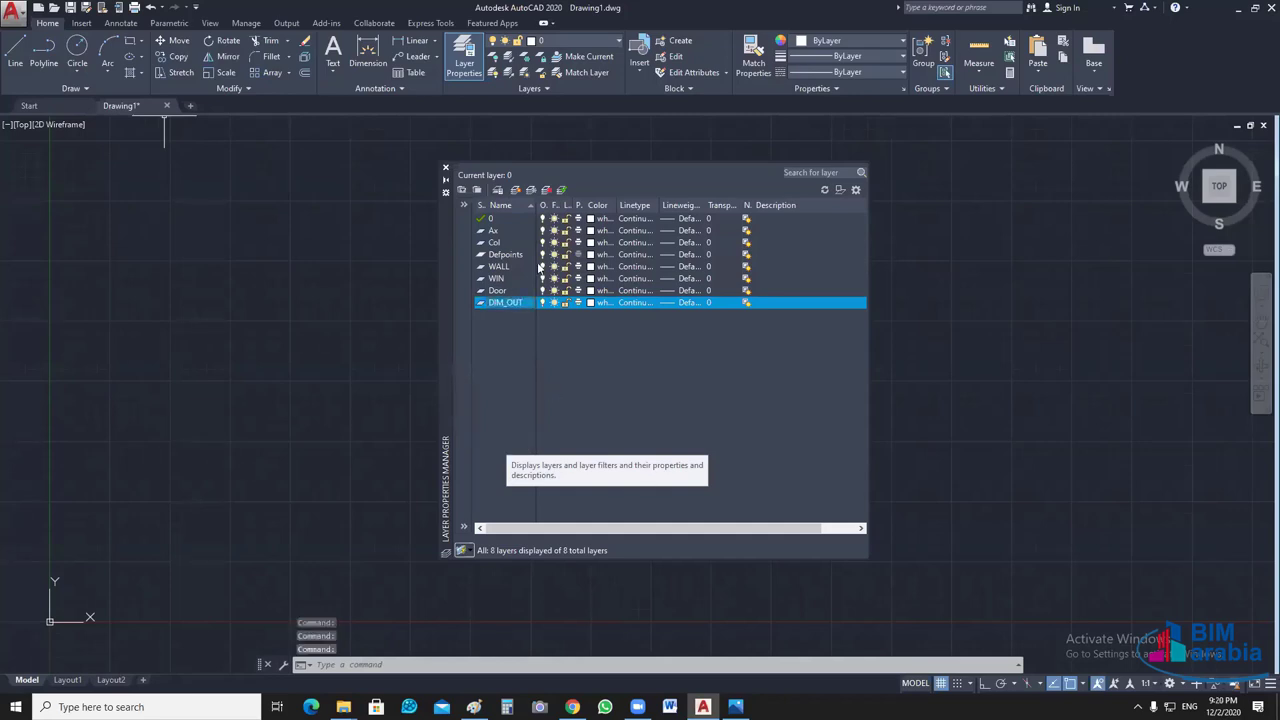
pyautogui.hotkey('alt', 'n')
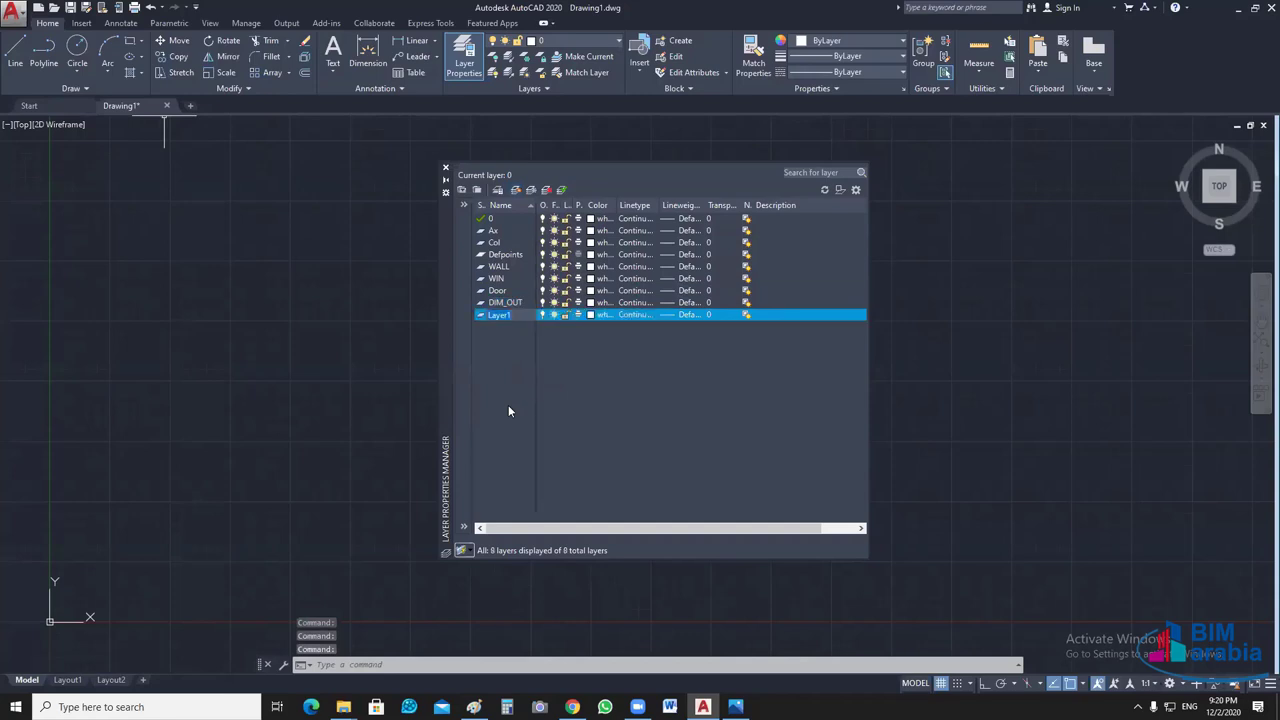
pyautogui.write('DIM')
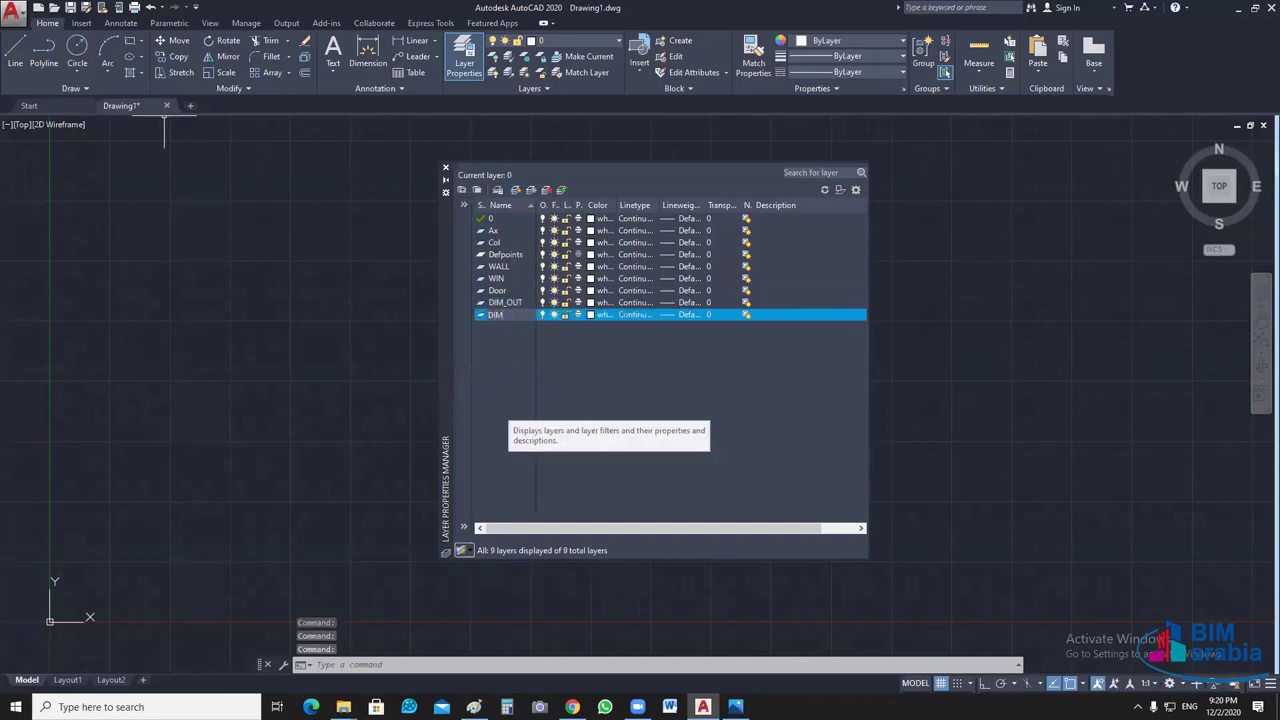
pyautogui.write('_IN')
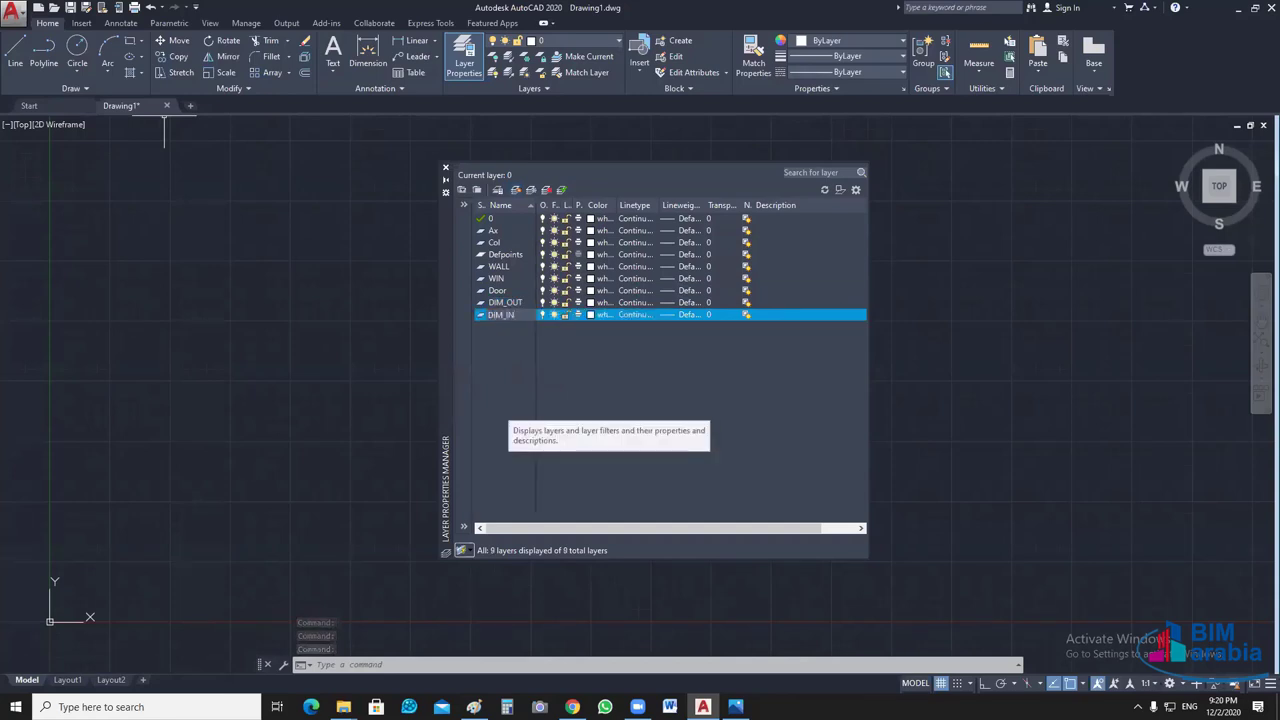
pyautogui.press('Return')
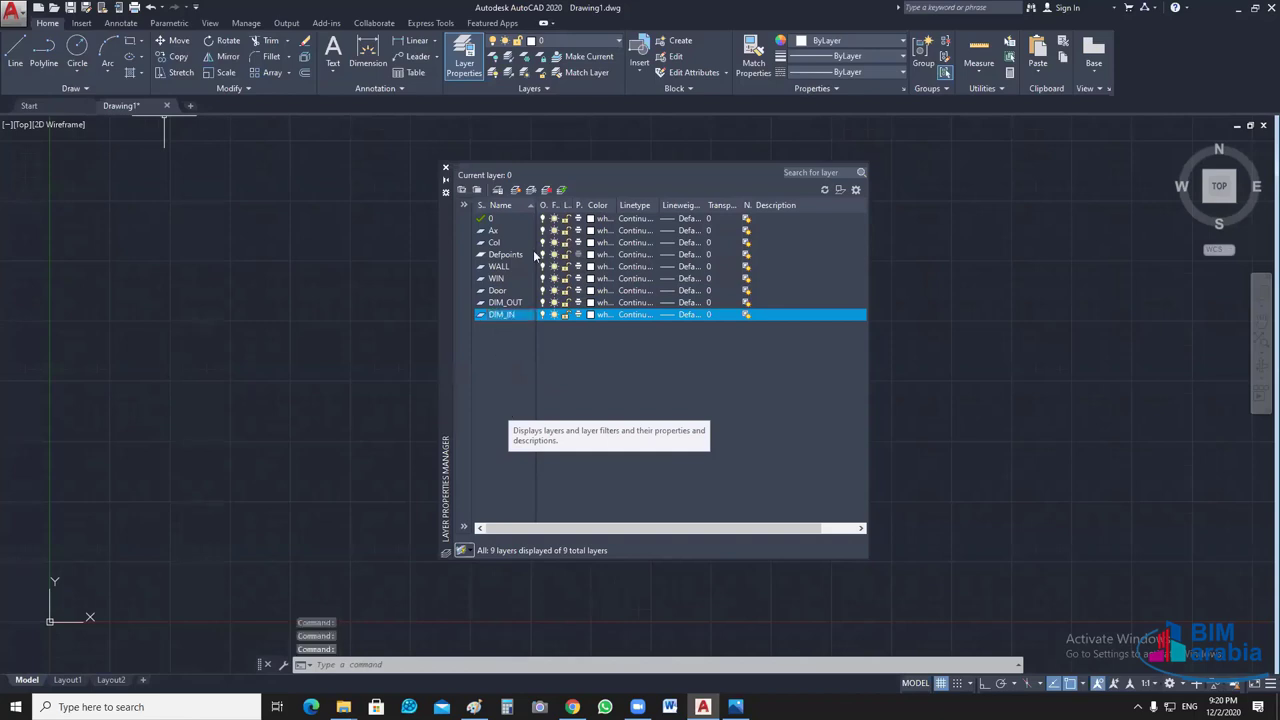
pyautogui.hotkey('alt', 'n')
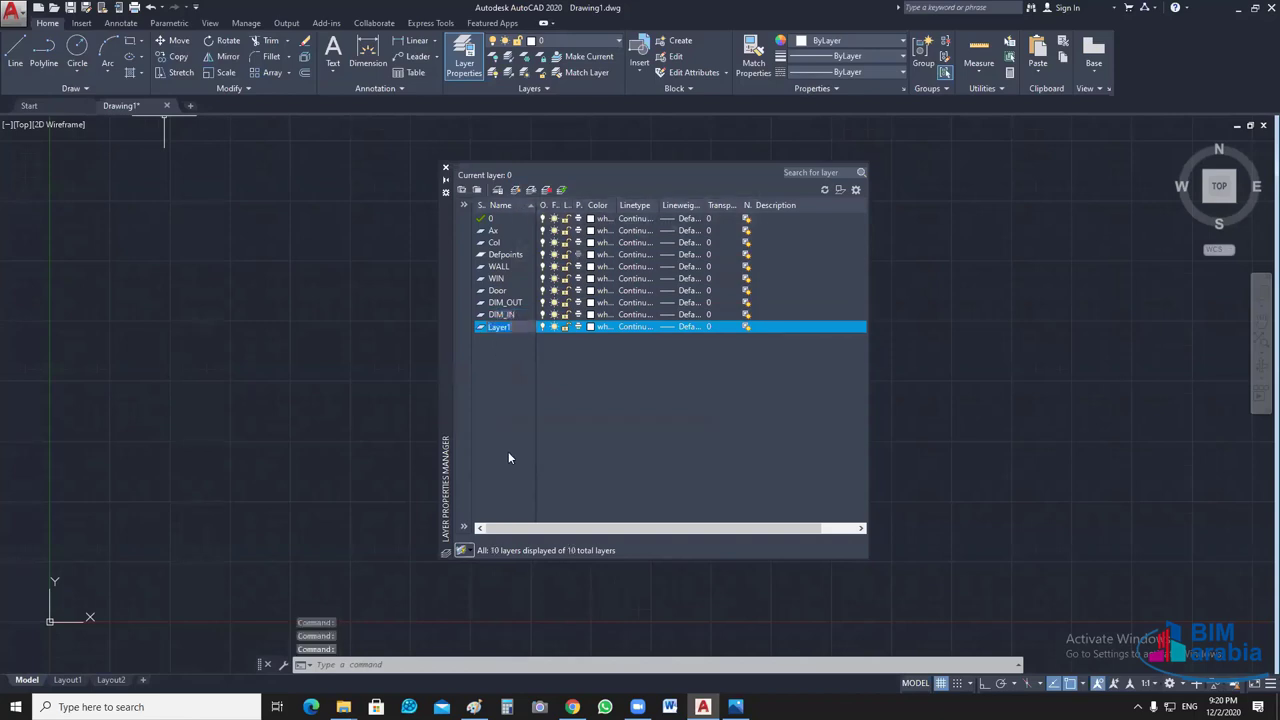
pyautogui.write('T')
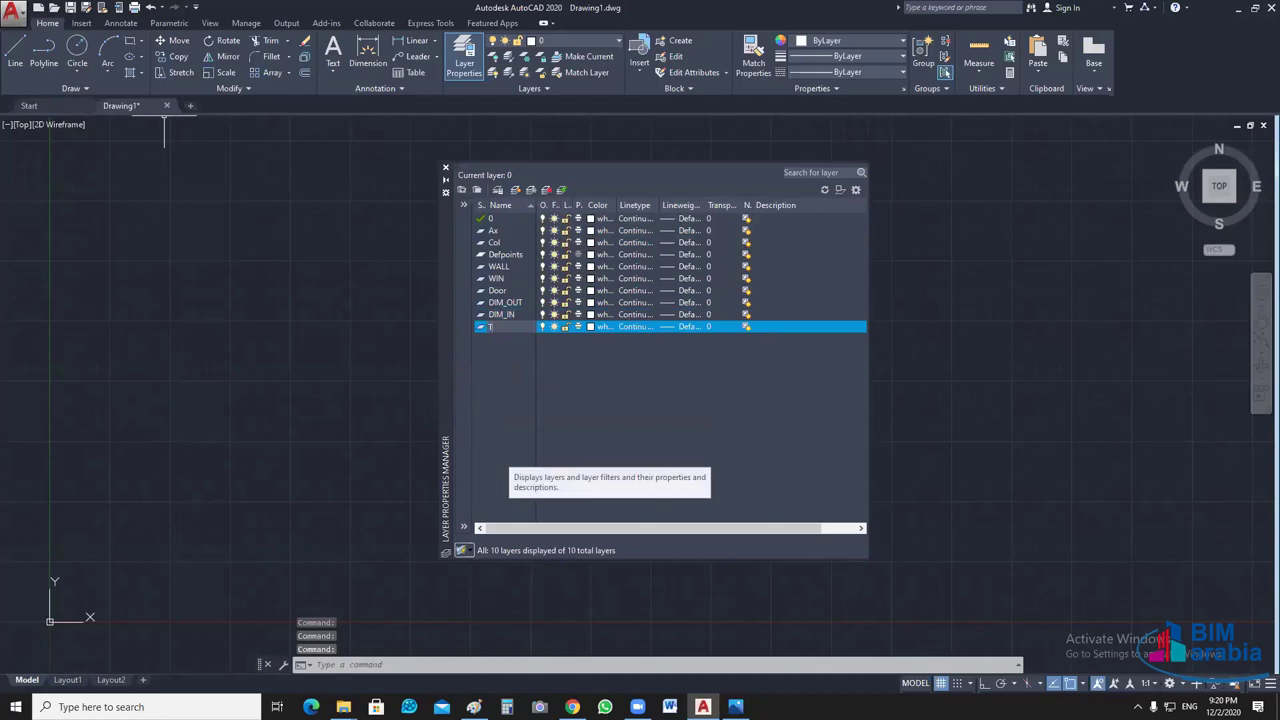
pyautogui.write('ERRACE')
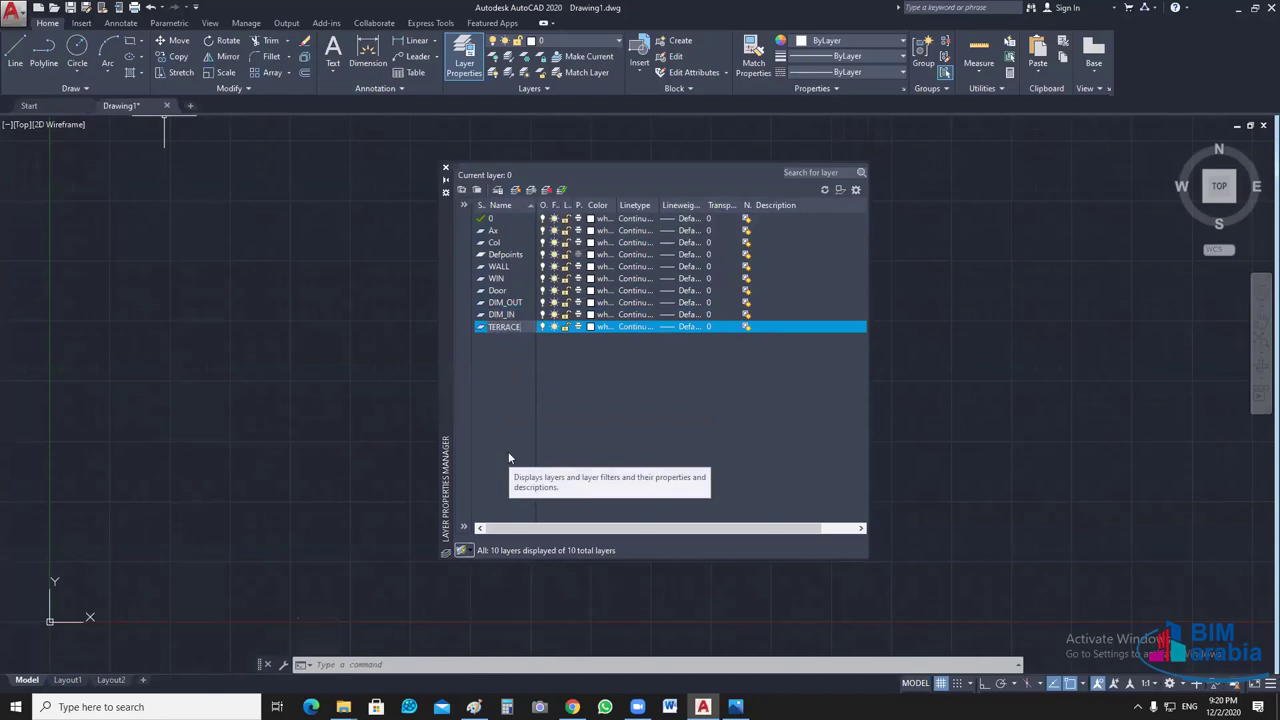
pyautogui.press('Return')
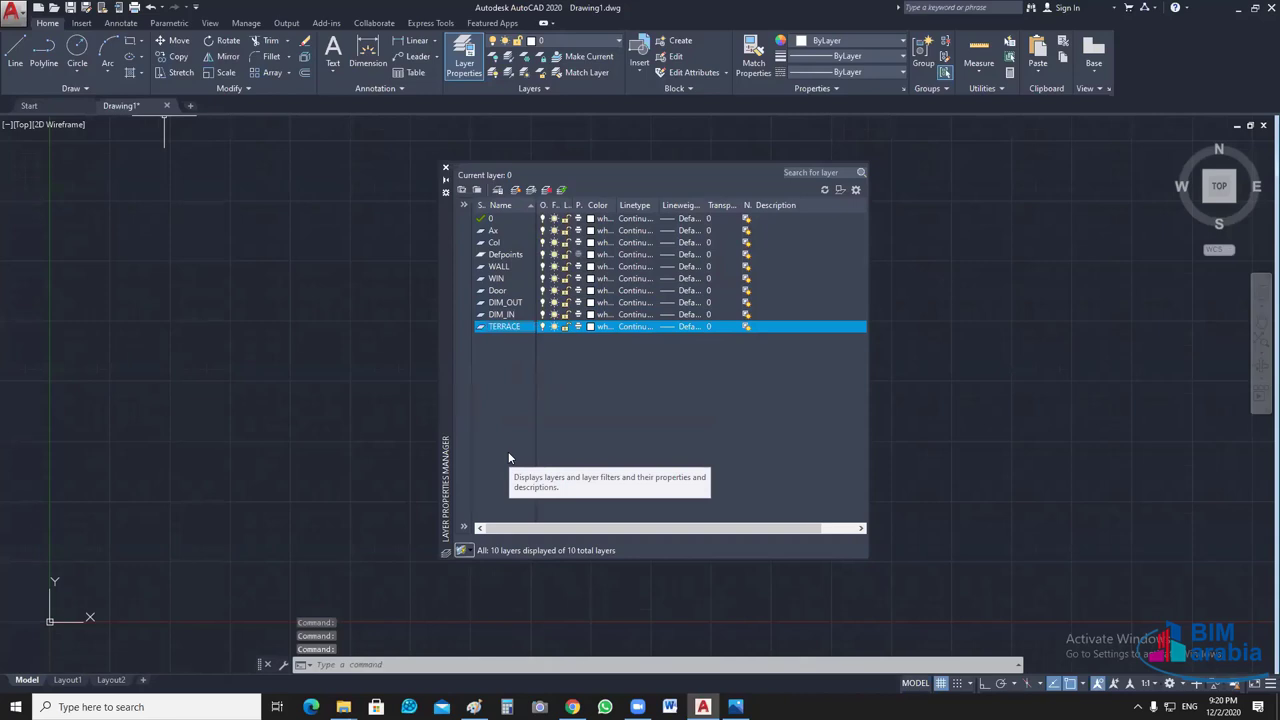
# - Add the HATCH, TEXT, FURNITURE and TABLE layers
pyautogui.click(515, 190)
pyautogui.write('HAT')
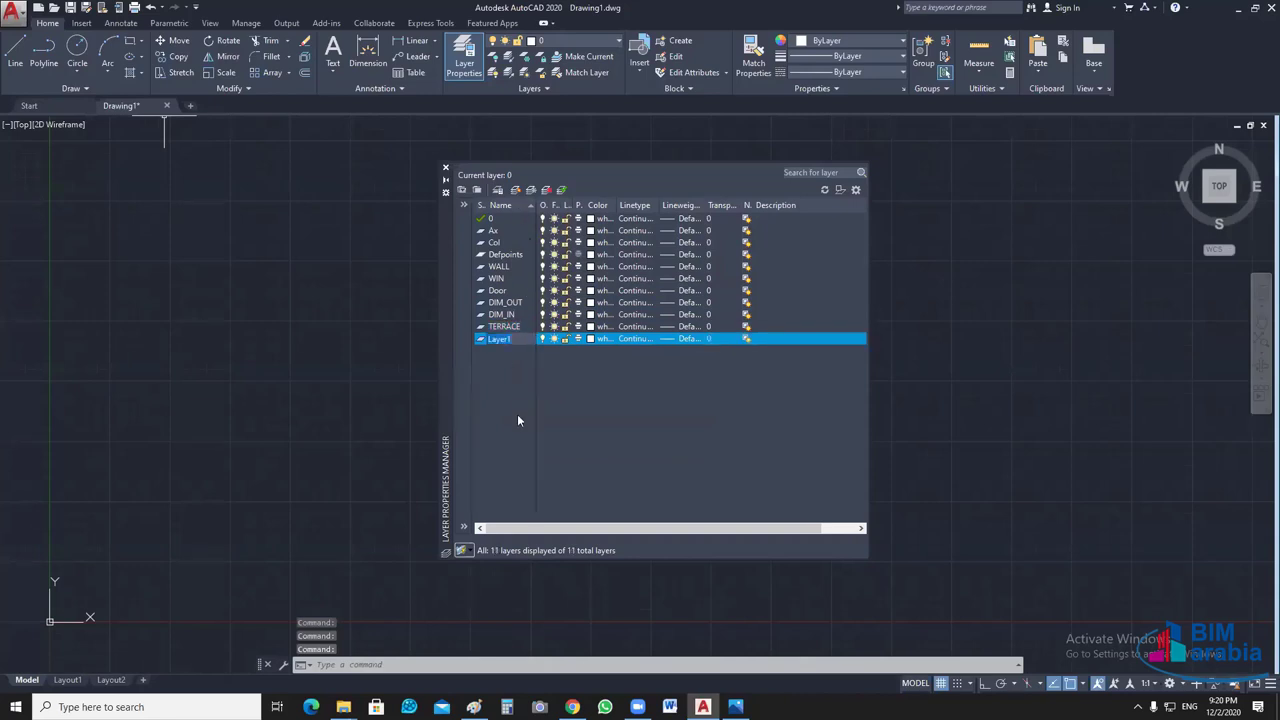
pyautogui.write('C')
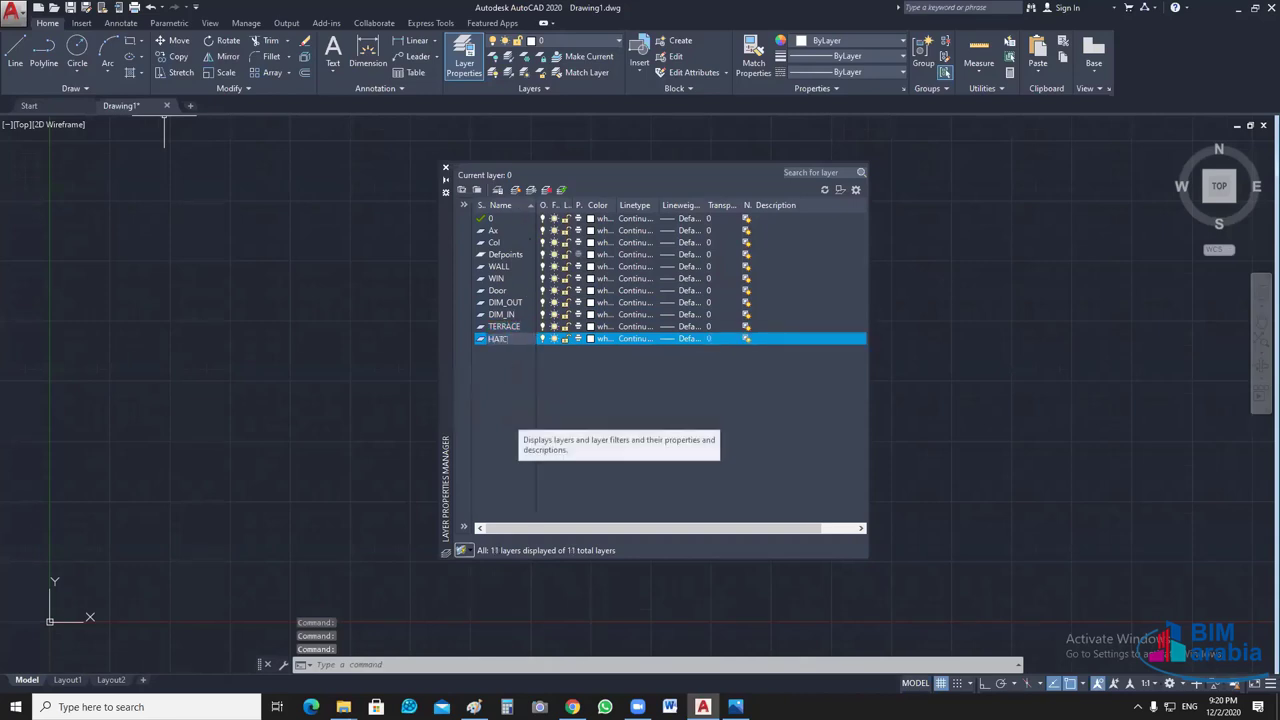
pyautogui.write('H')
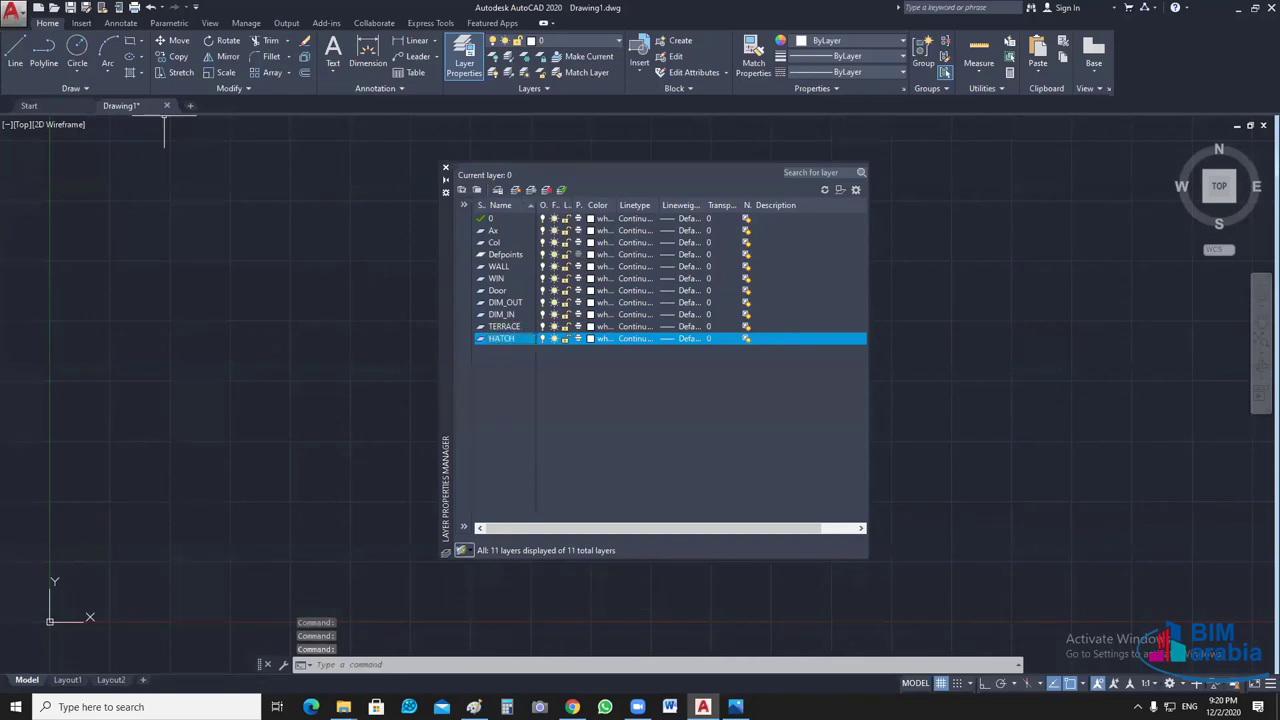
pyautogui.click(517, 194)
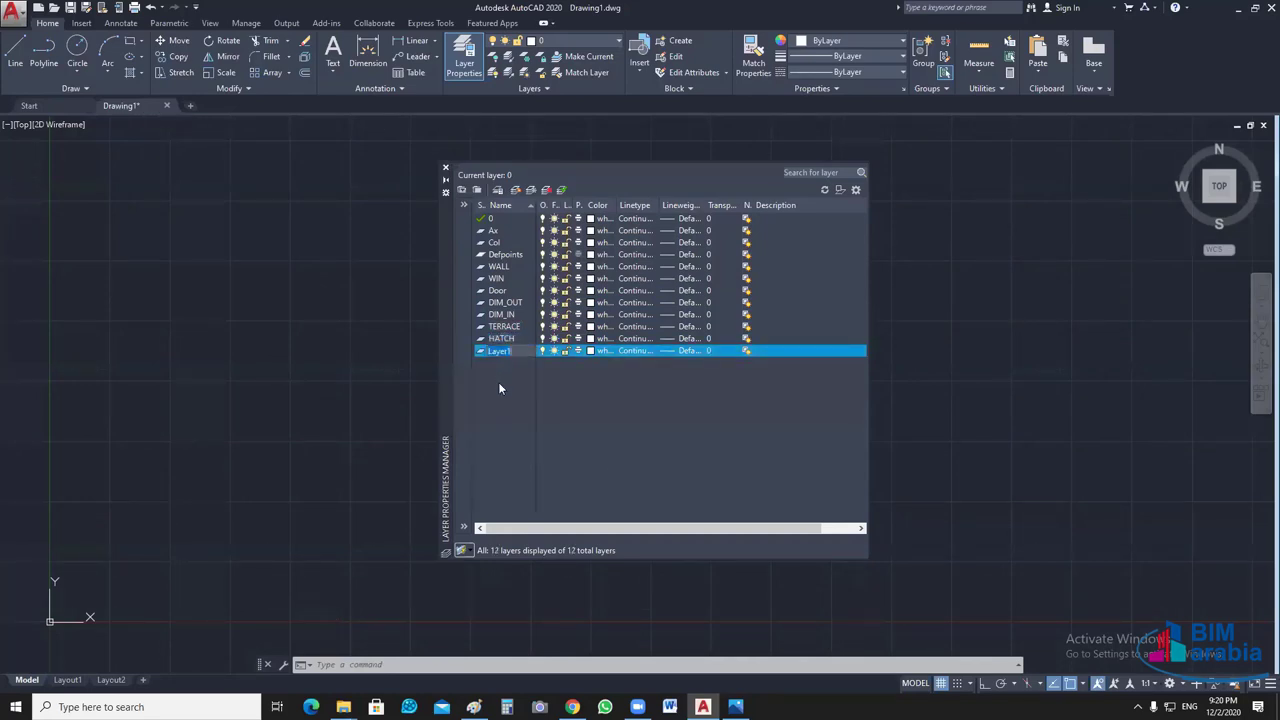
pyautogui.write('I')
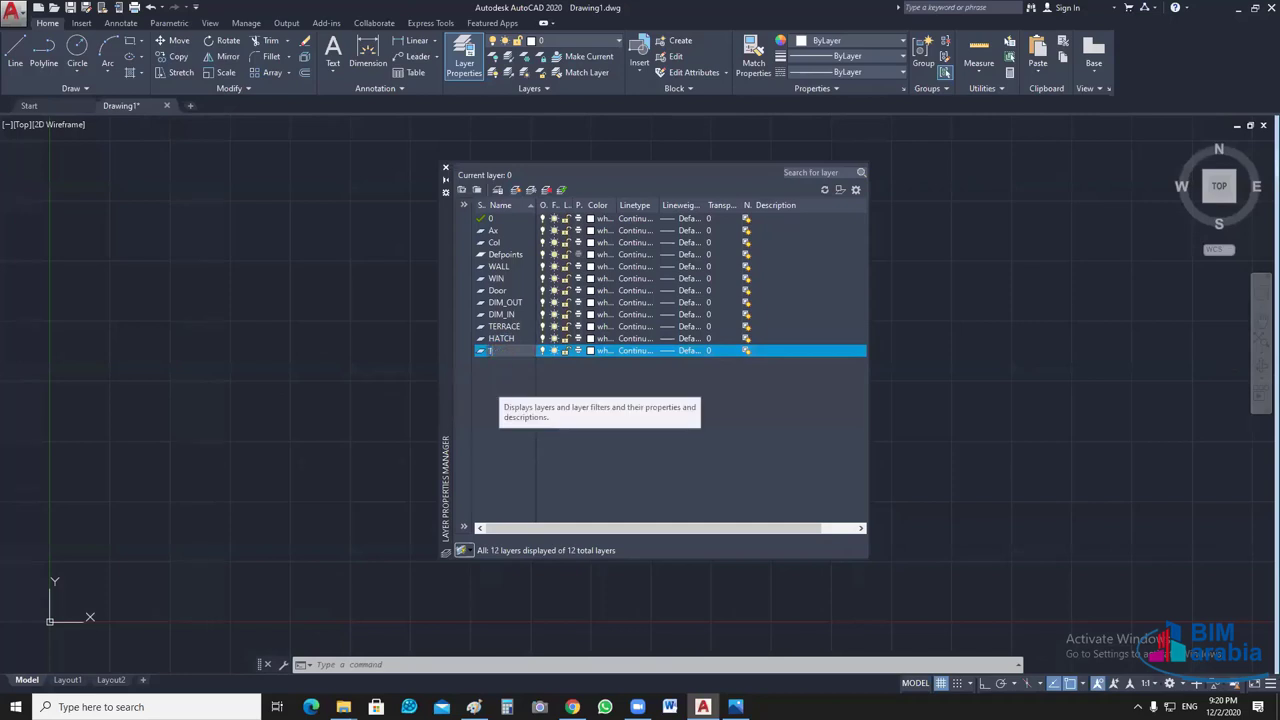
pyautogui.write('EXT')
pyautogui.press('Return')
pyautogui.click(518, 190)
pyautogui.write('FURNITURE')
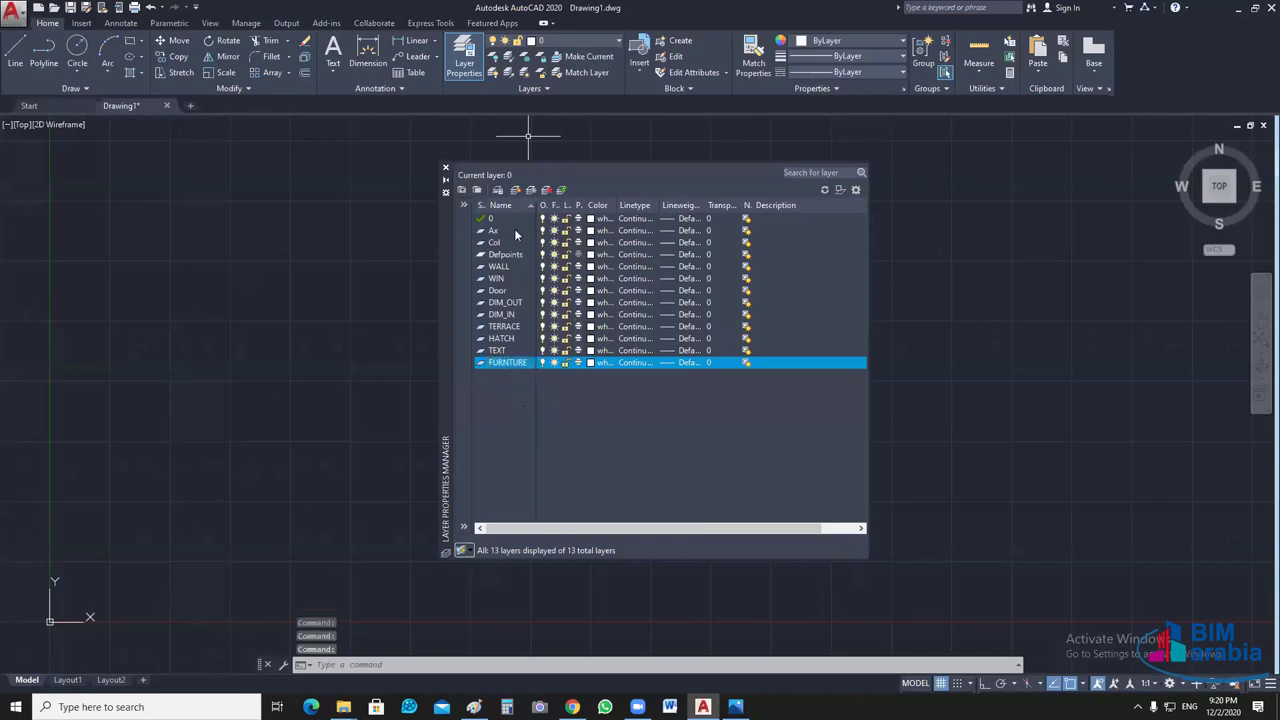
pyautogui.hotkey('alt', 'n')
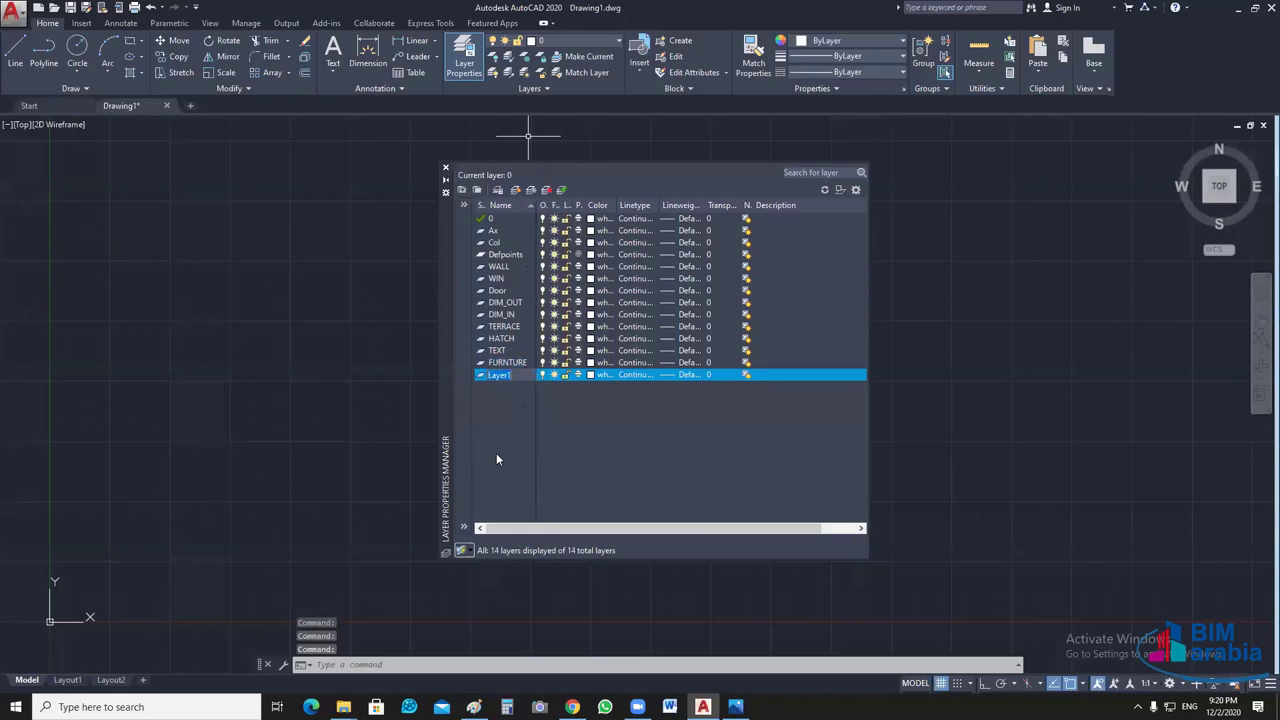
pyautogui.write('TA')
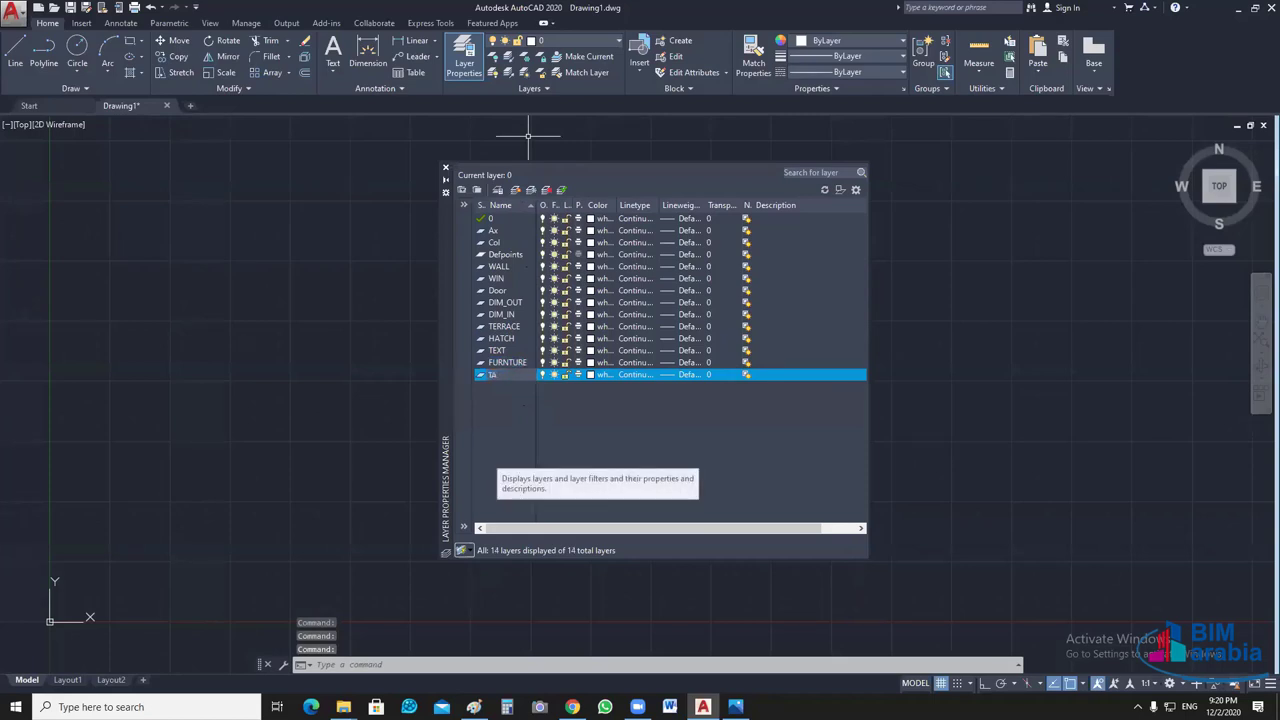
pyautogui.write('BL')
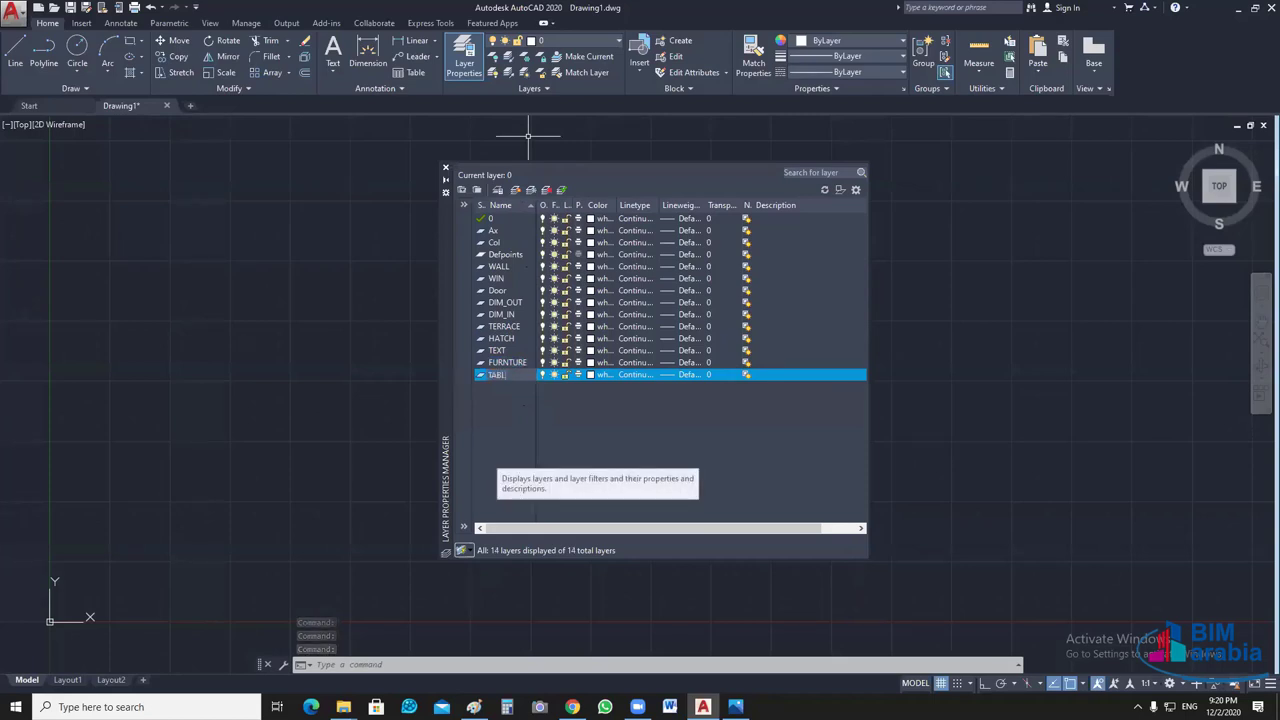
pyautogui.write('E')
pyautogui.press('Return')
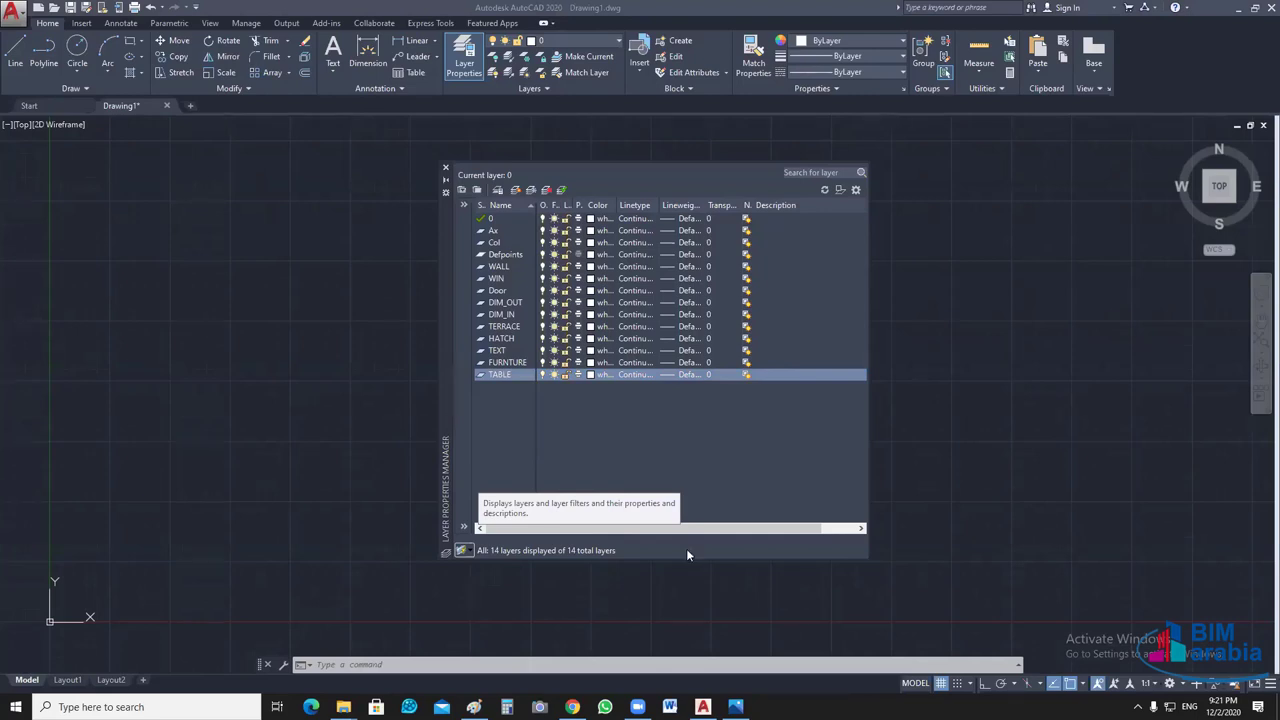
# - Create an empty group filter named LIGHT under All, then show all layers again
pyautogui.click(463, 205)
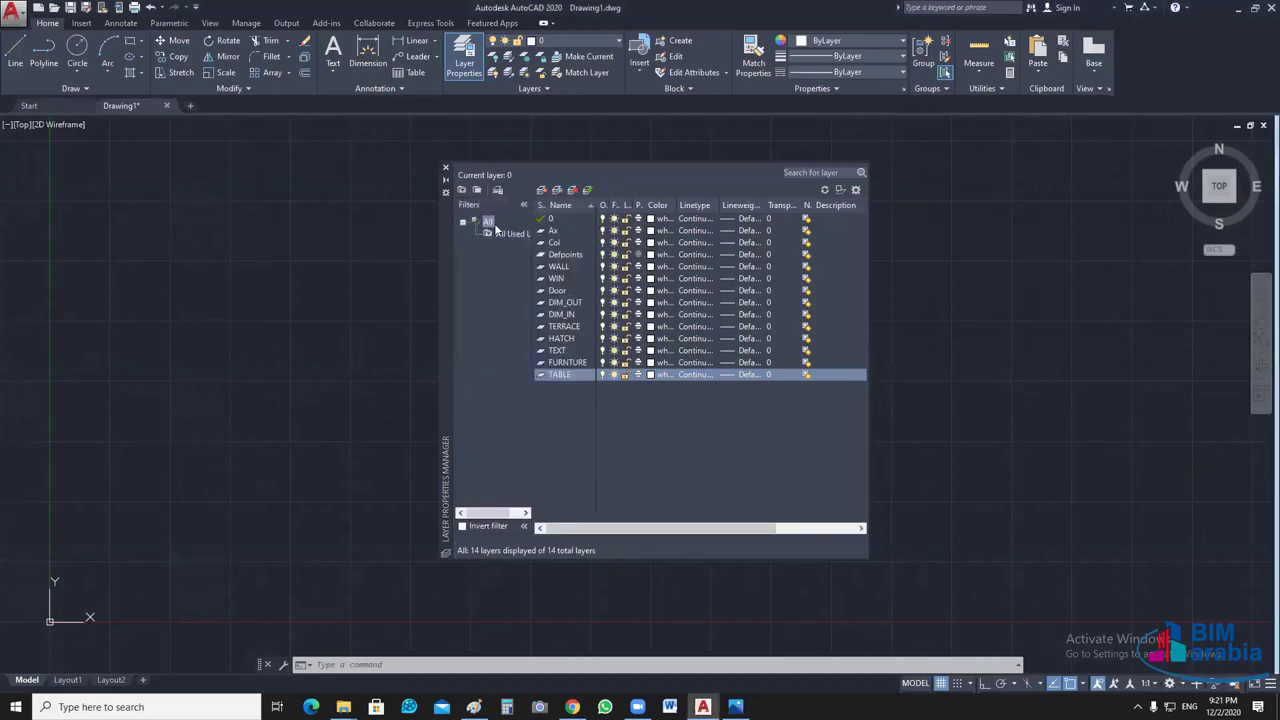
pyautogui.rightClick(488, 221)
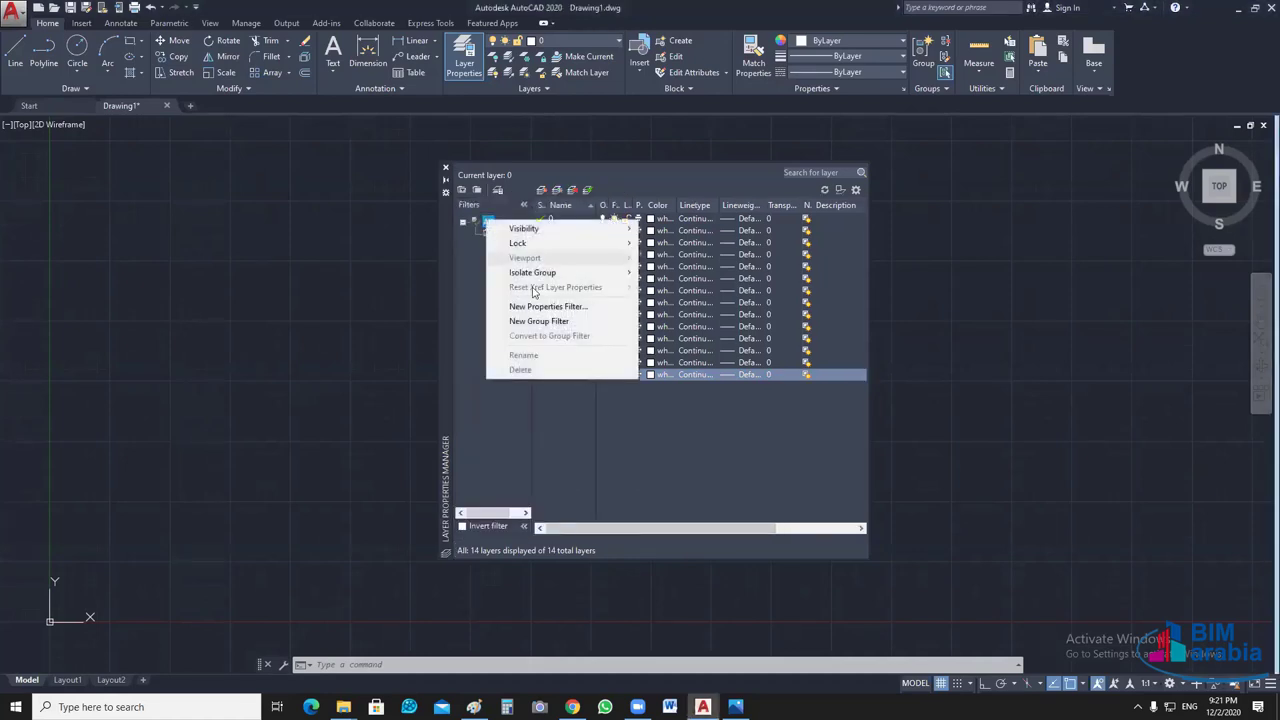
pyautogui.click(530, 322)
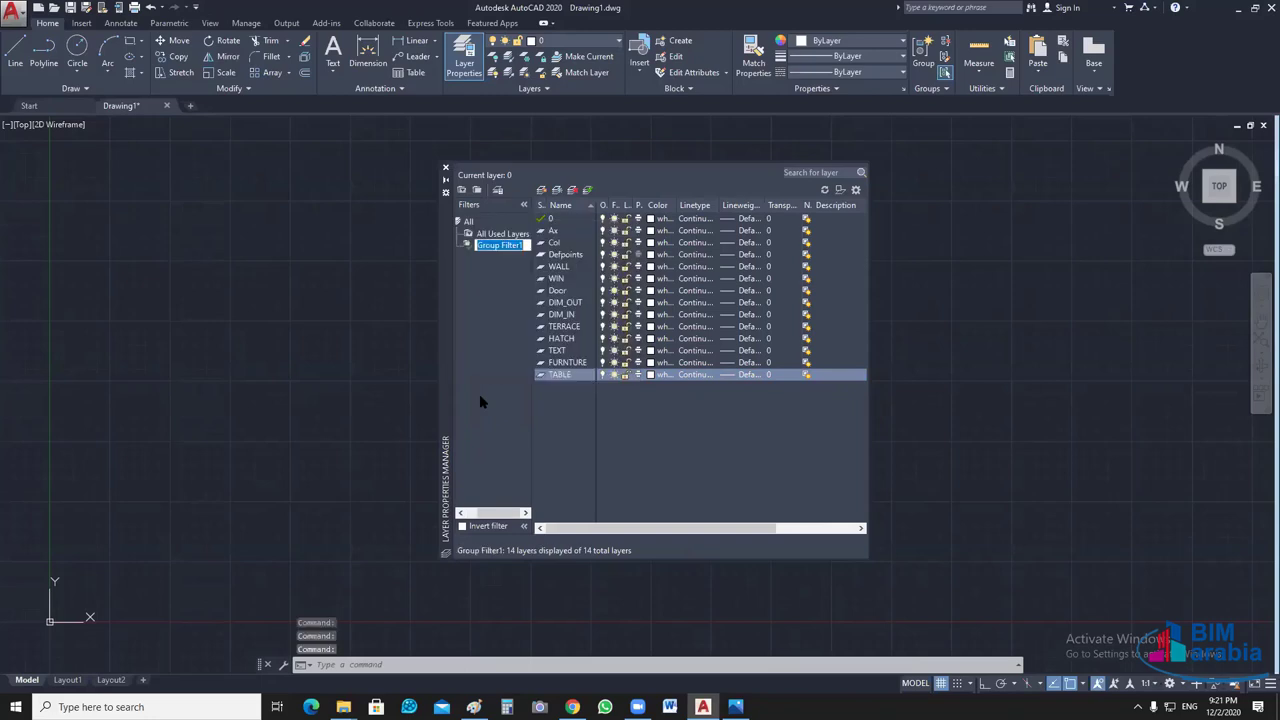
pyautogui.write('LIGHT')
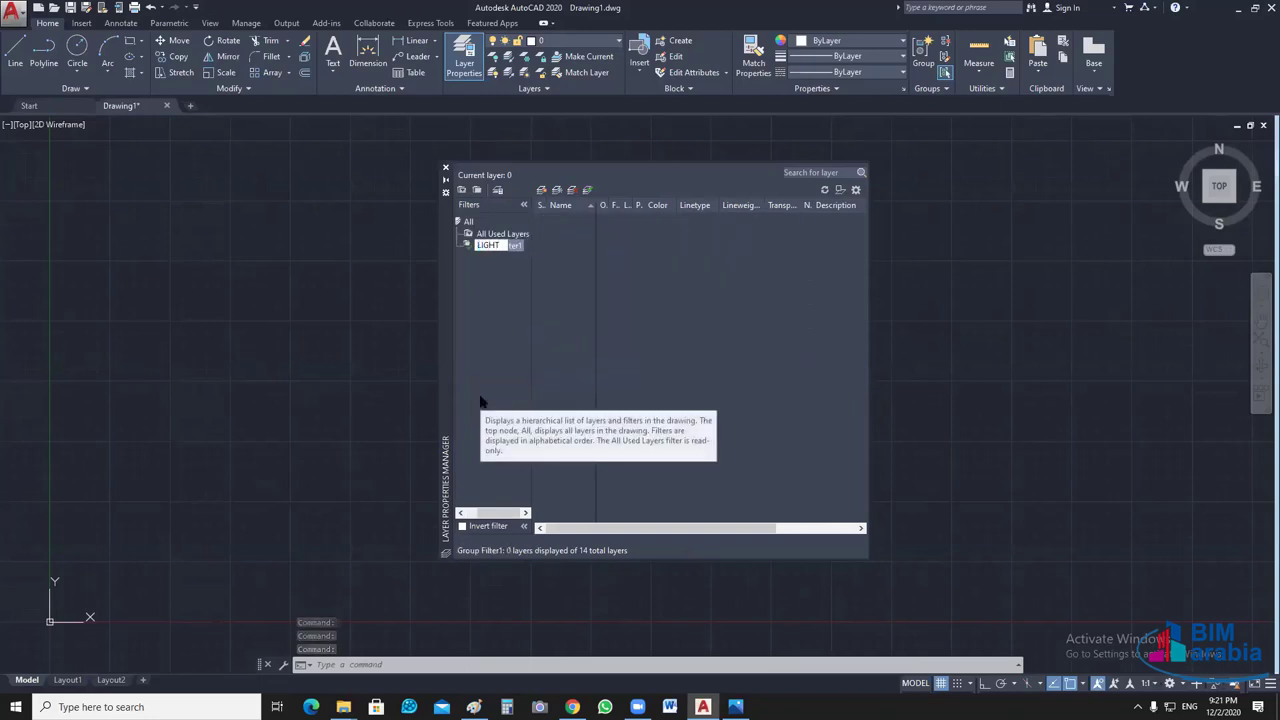
pyautogui.press('Return')
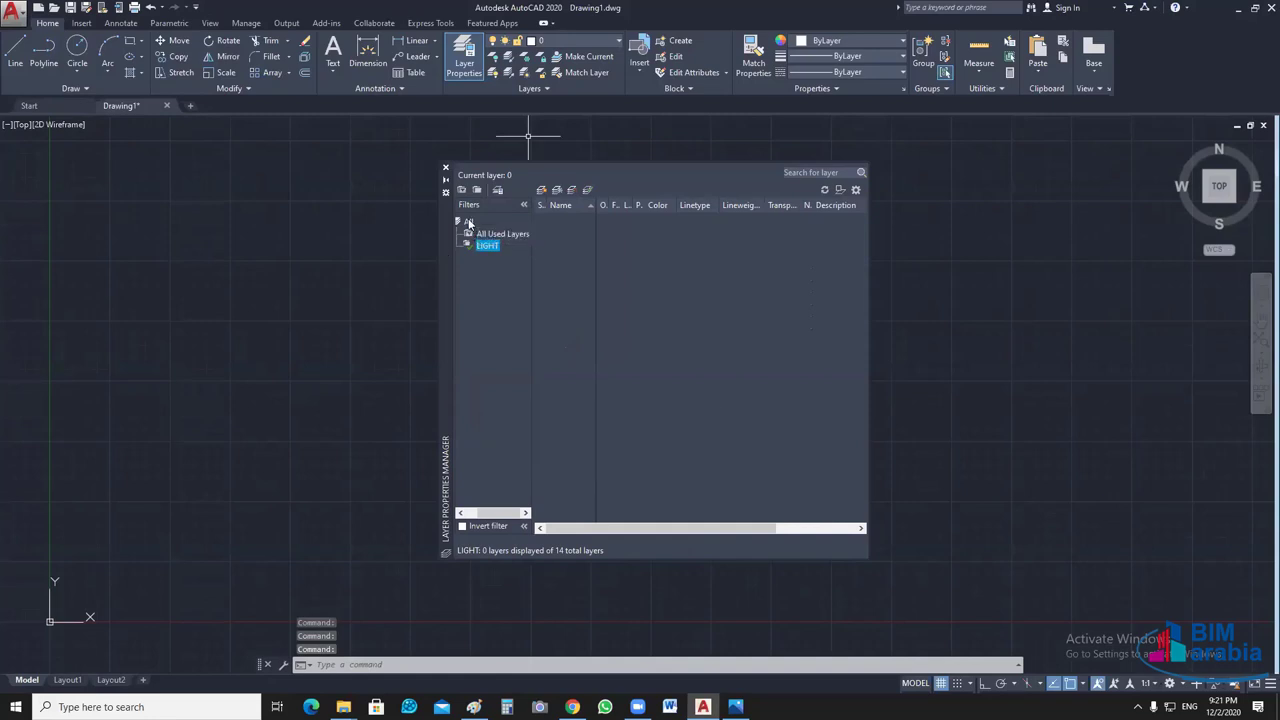
pyautogui.click(468, 221)
pyautogui.rightClick(469, 221)
pyautogui.click(493, 406)
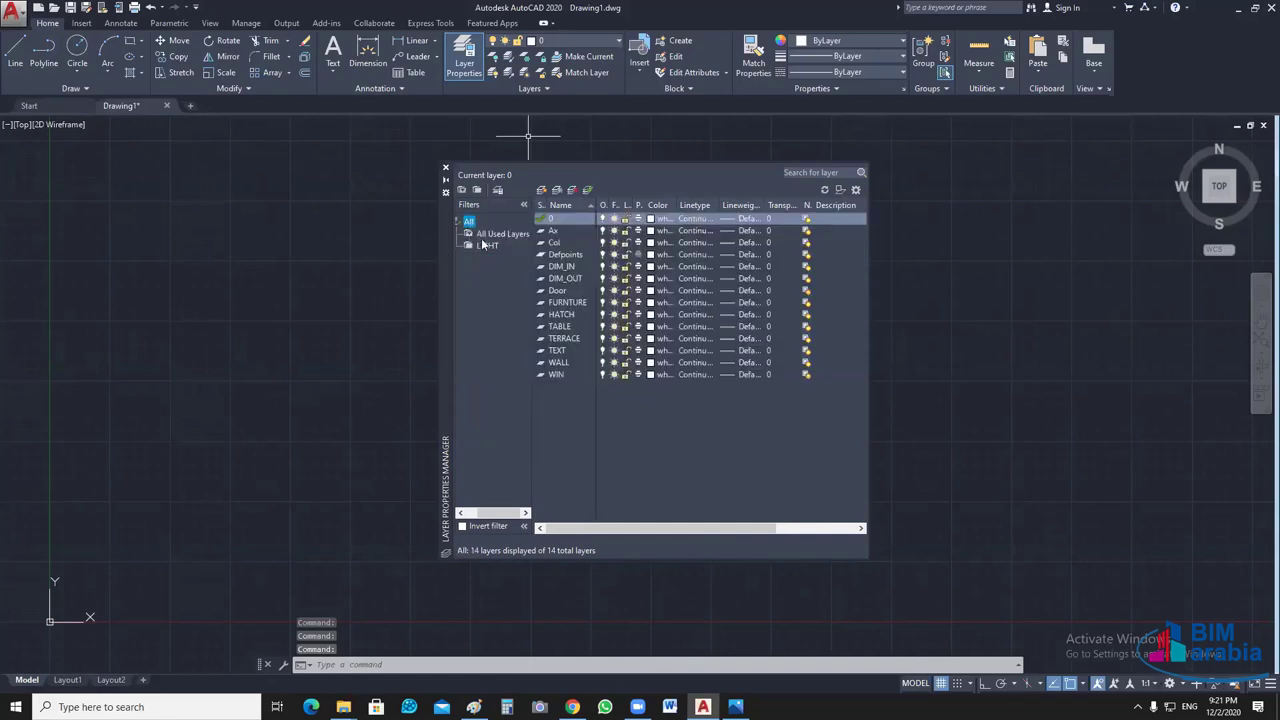
pyautogui.click(486, 245)
# - Set the Ax layer's colour to green
pyautogui.click(553, 231)
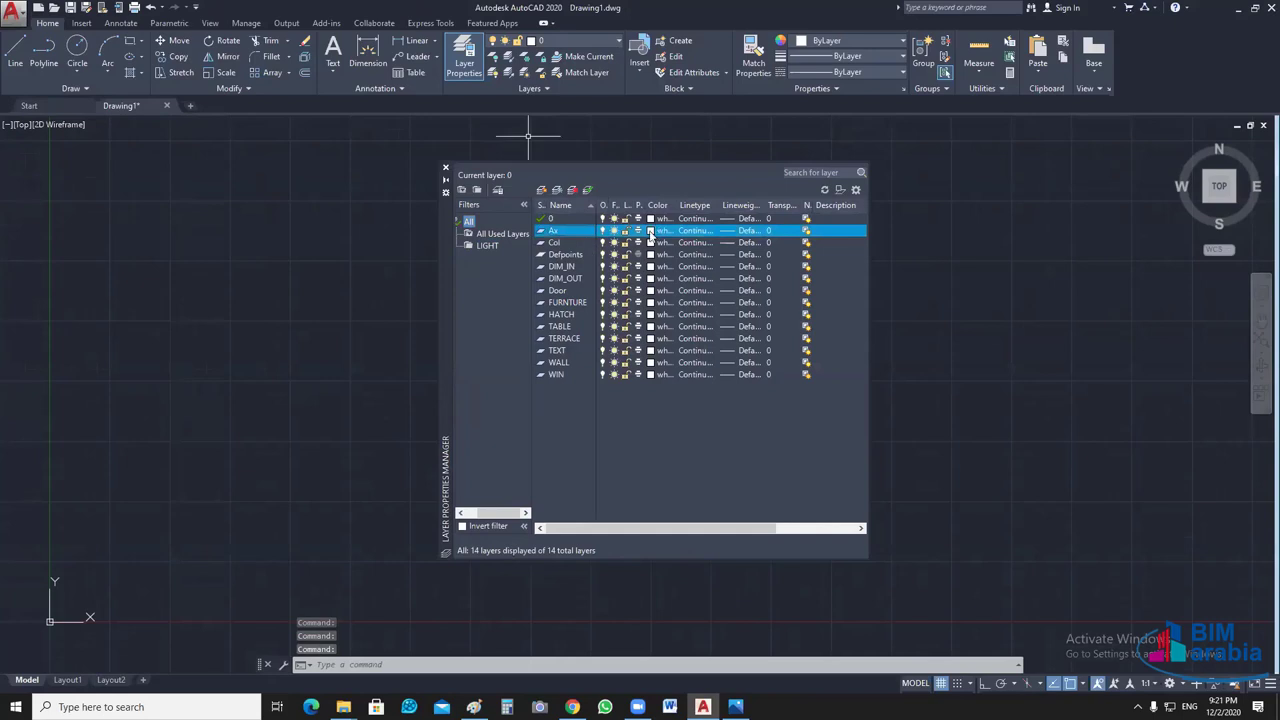
pyautogui.click(660, 230)
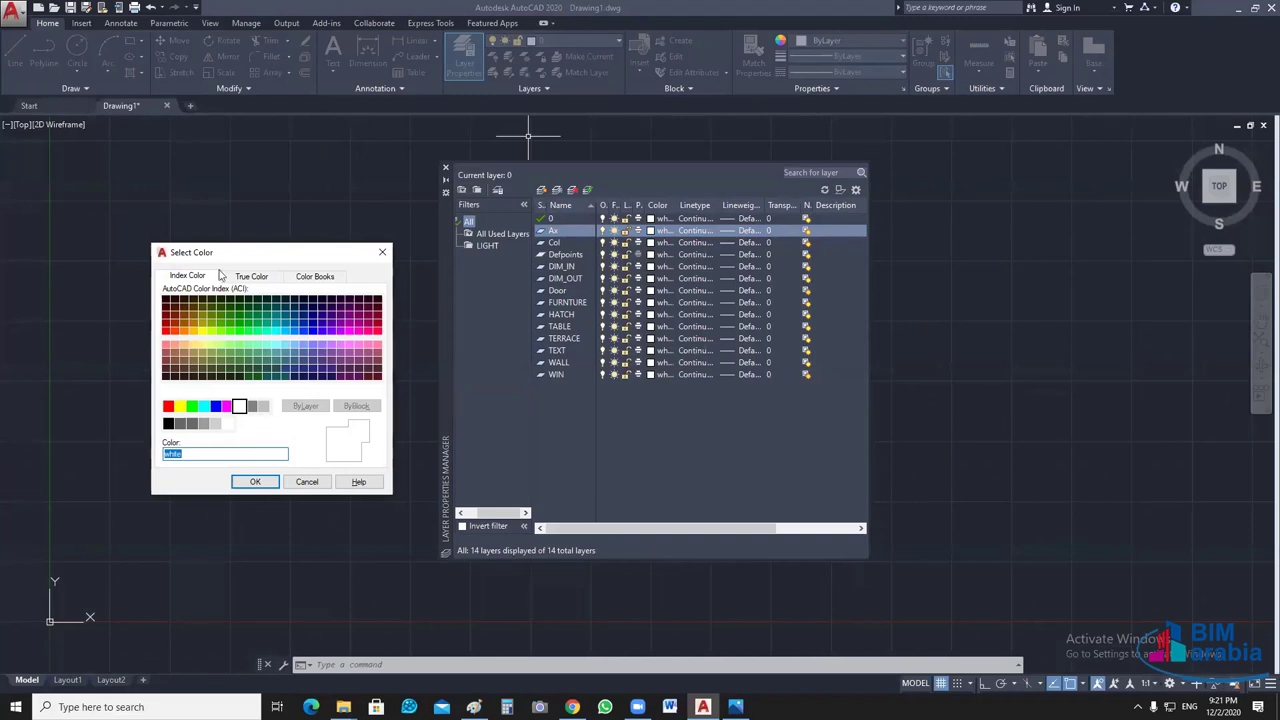
pyautogui.click(256, 483)
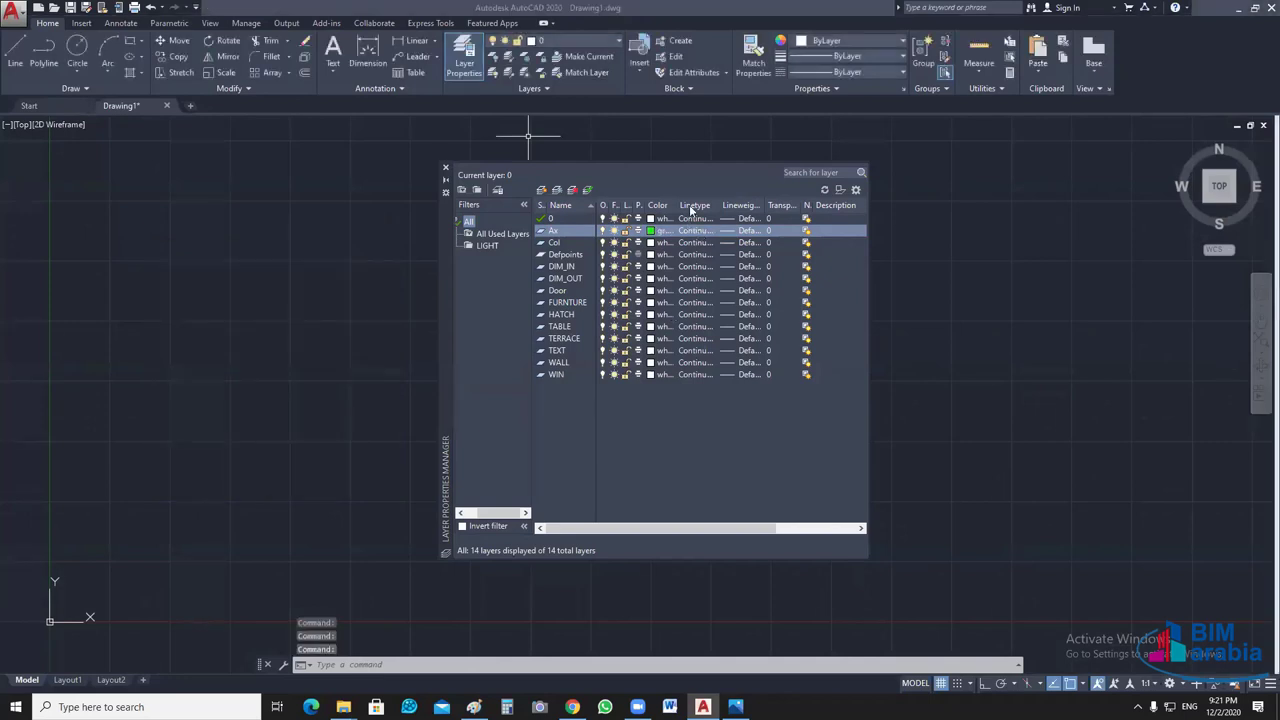
# - Load the CENTER2 linetype from acad.lin and assign it to the Ax layer
pyautogui.click(695, 230)
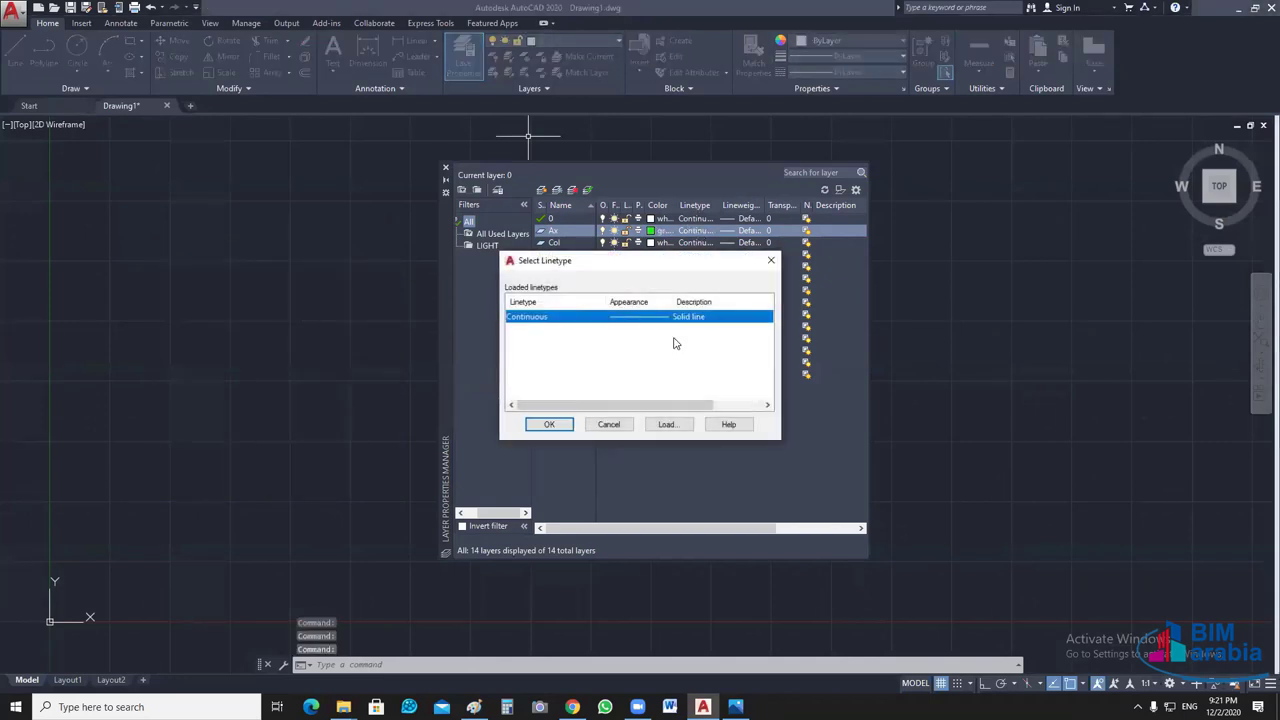
pyautogui.hotkey('alt', 'l')
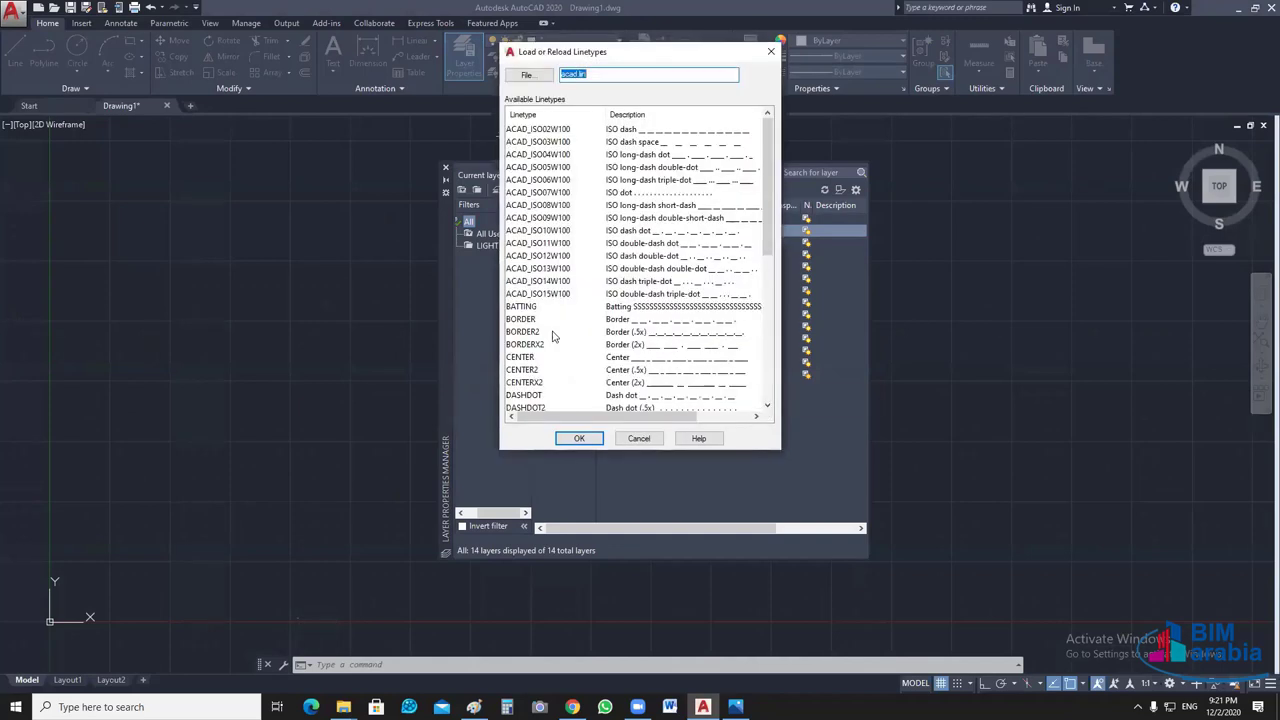
pyautogui.moveTo(559, 243); pyautogui.dragTo(559, 45)
pyautogui.click(528, 358)
pyautogui.click(533, 369)
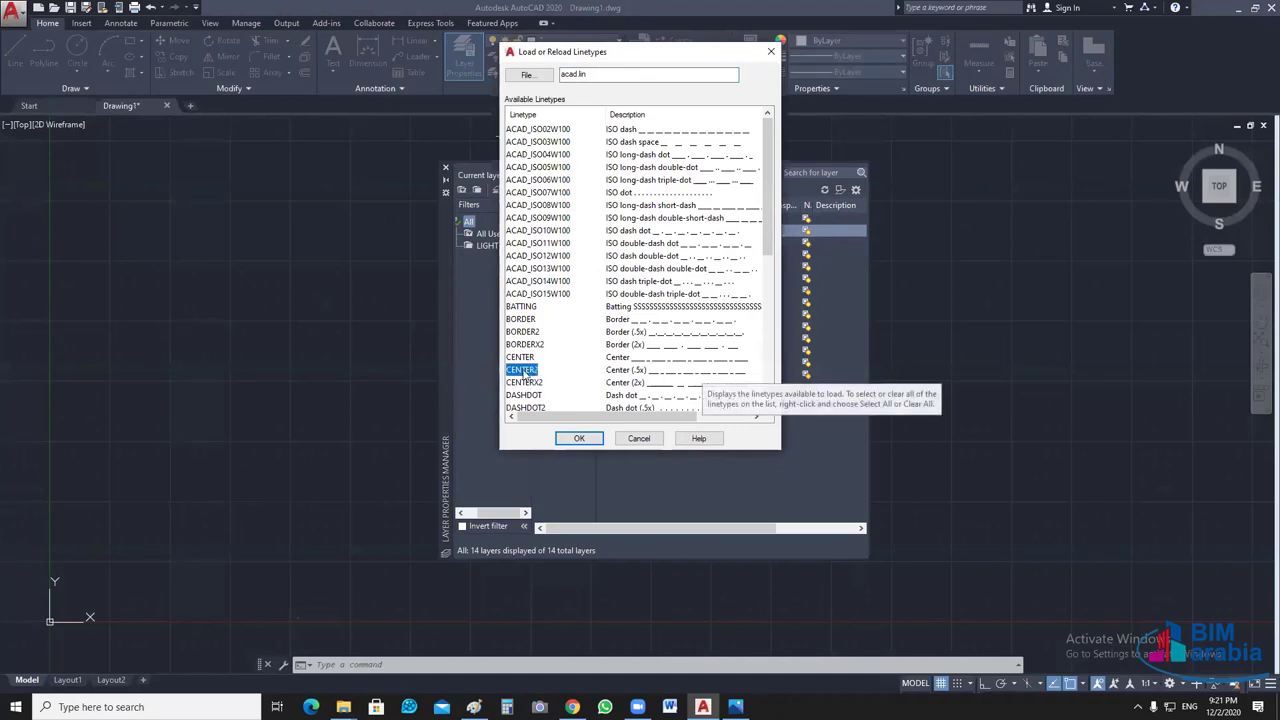
pyautogui.click(579, 438)
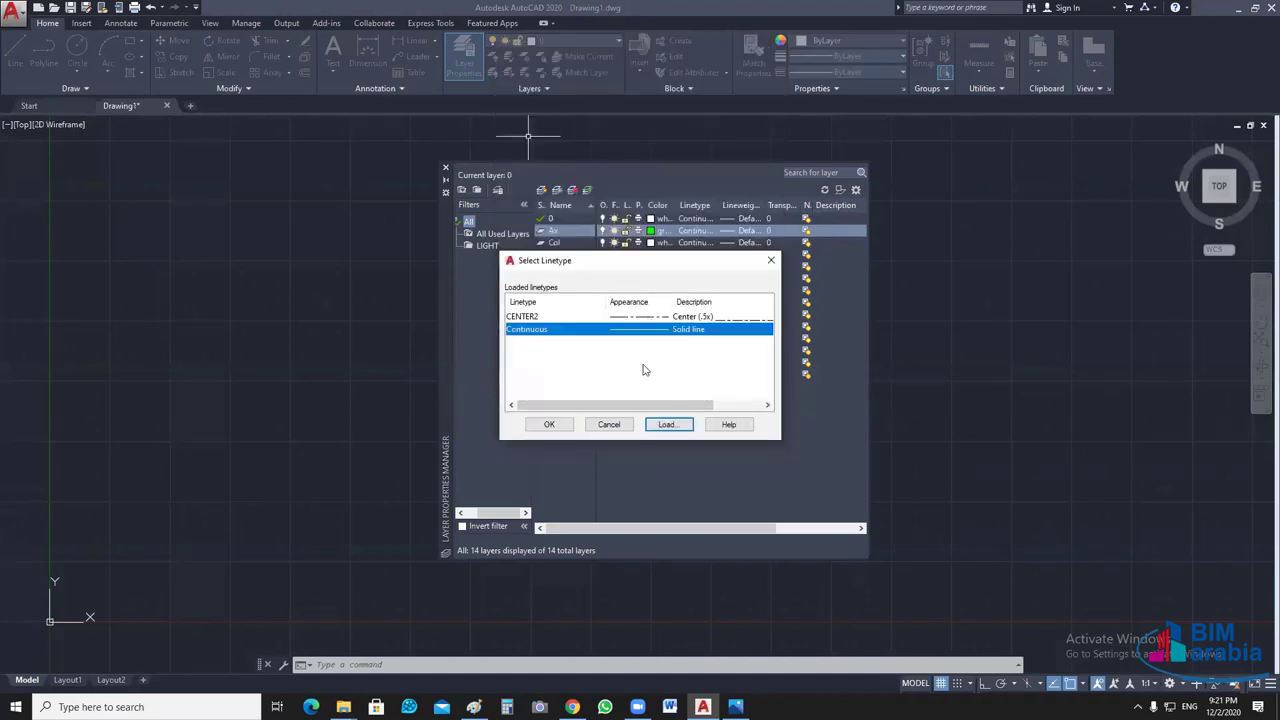
pyautogui.doubleClick(585, 316)
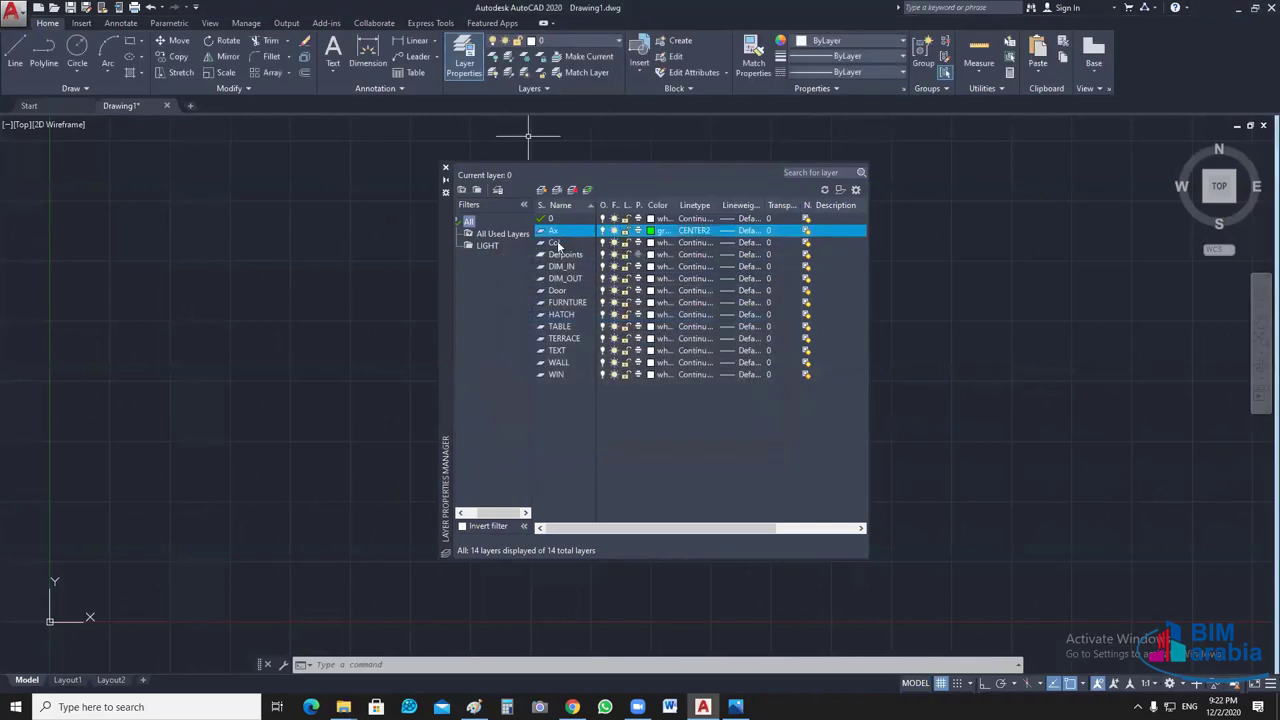
# - Give the Col layer colour 151 and the Door layer yellow colour 40
pyautogui.click(651, 243)
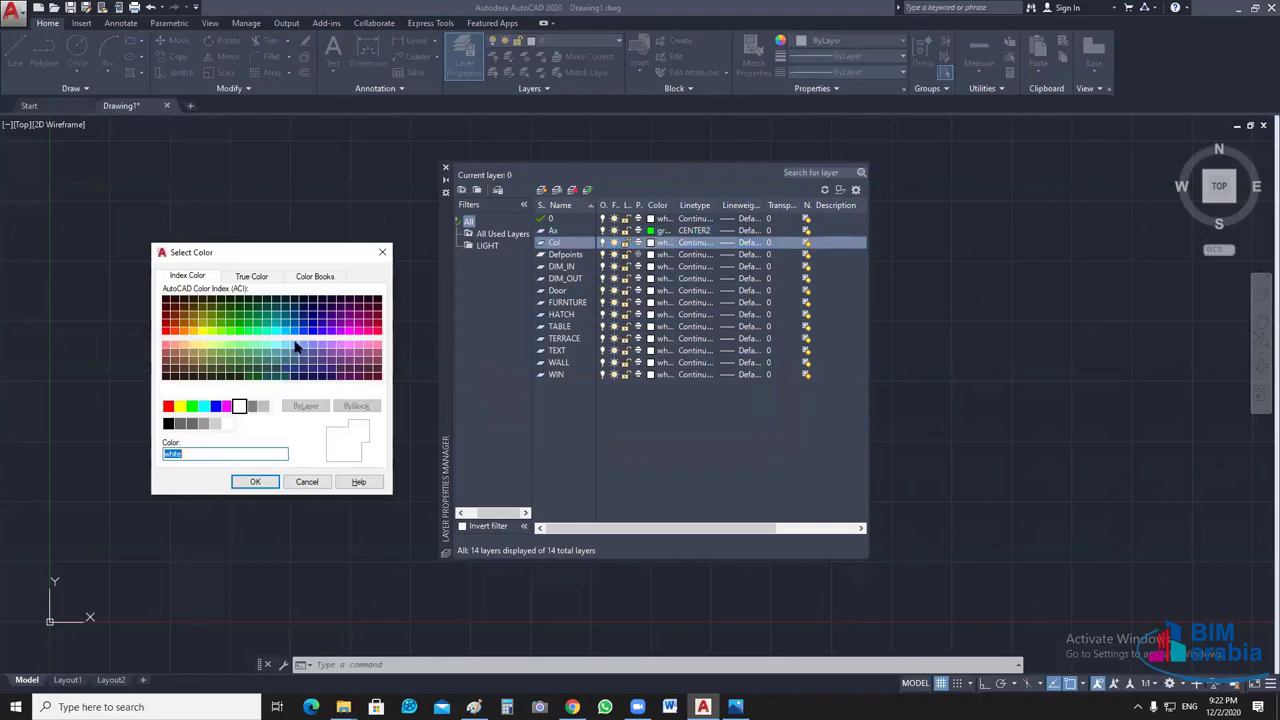
pyautogui.click(294, 344)
pyautogui.press('Return')
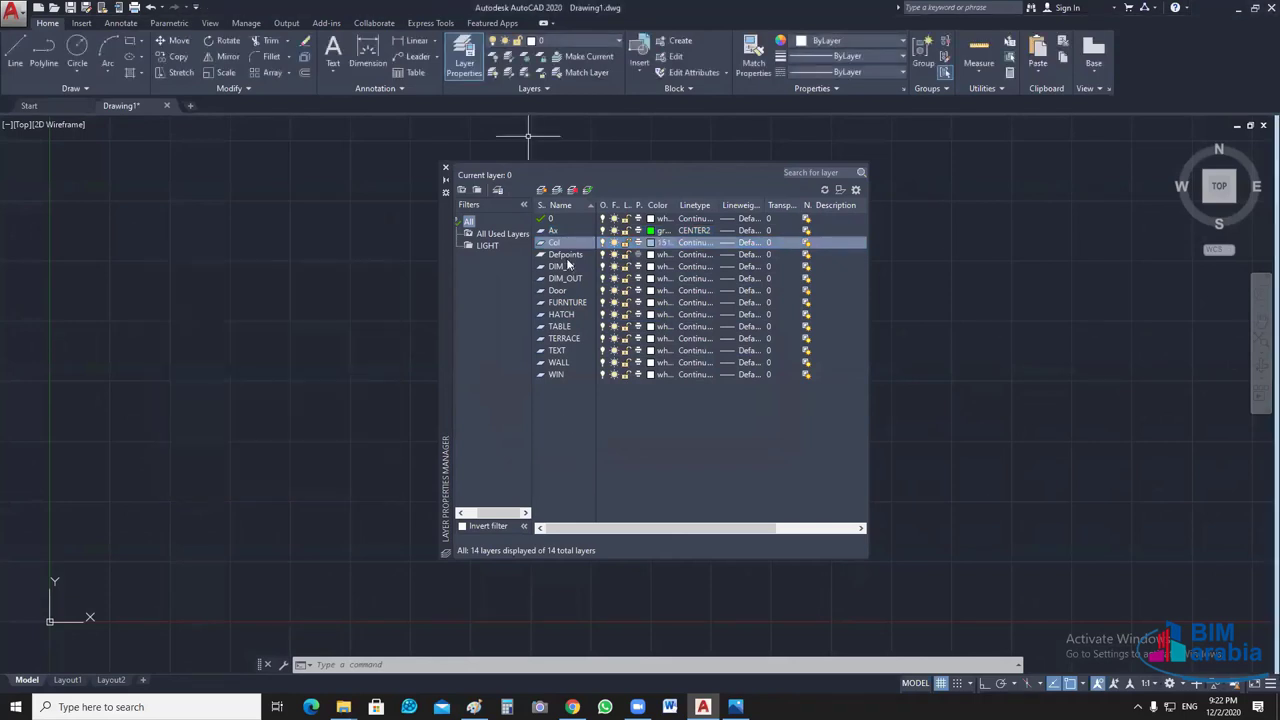
pyautogui.press('Down')
pyautogui.press('Down')
pyautogui.press('Down')
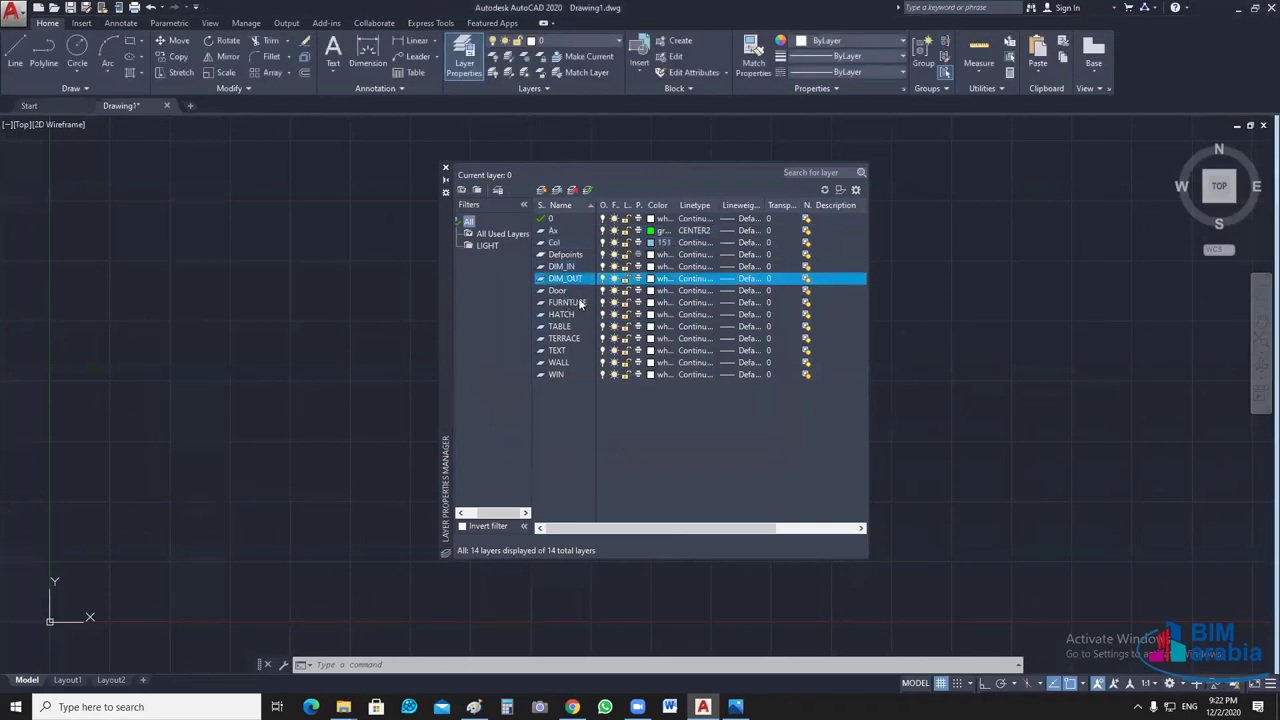
pyautogui.press('Down')
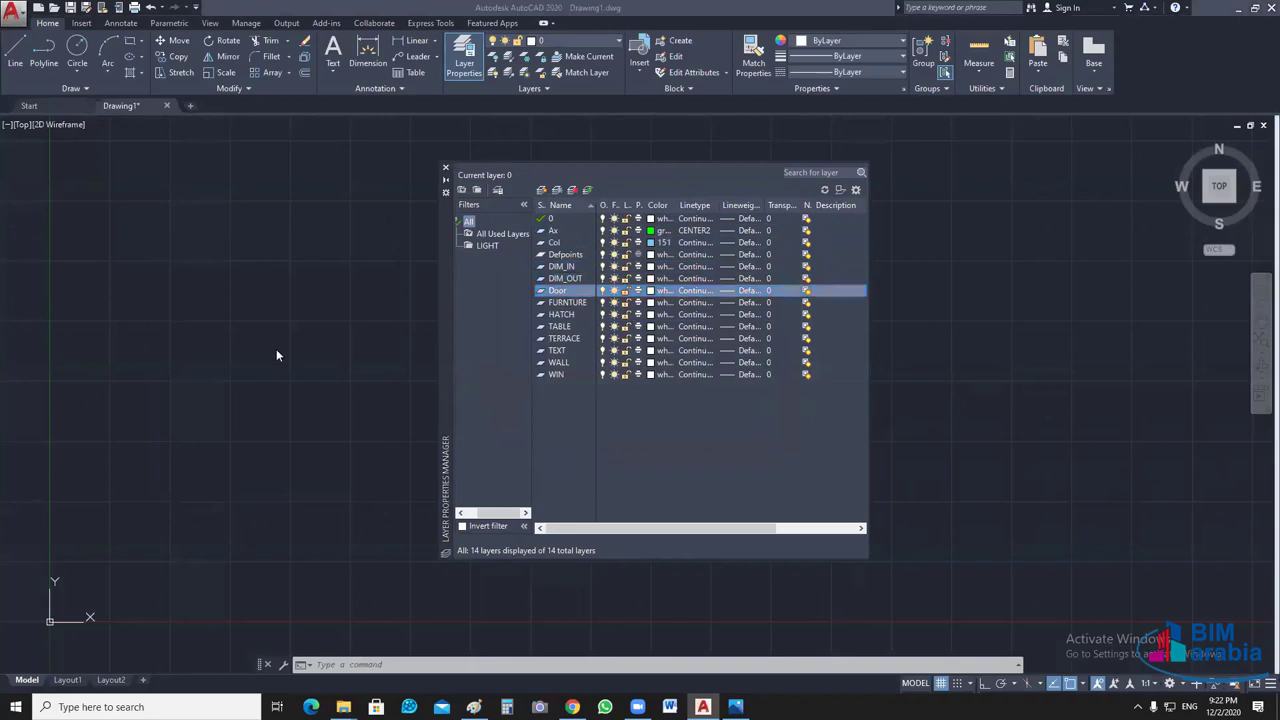
pyautogui.click(193, 330)
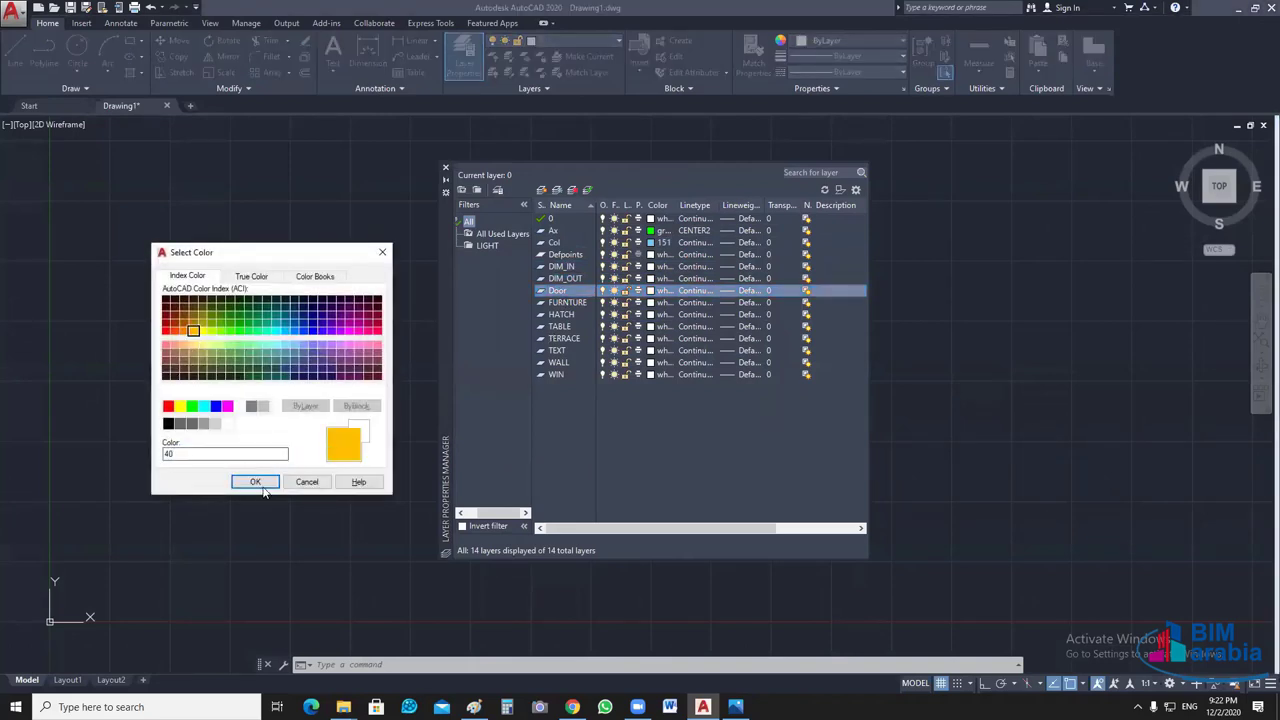
pyautogui.click(256, 481)
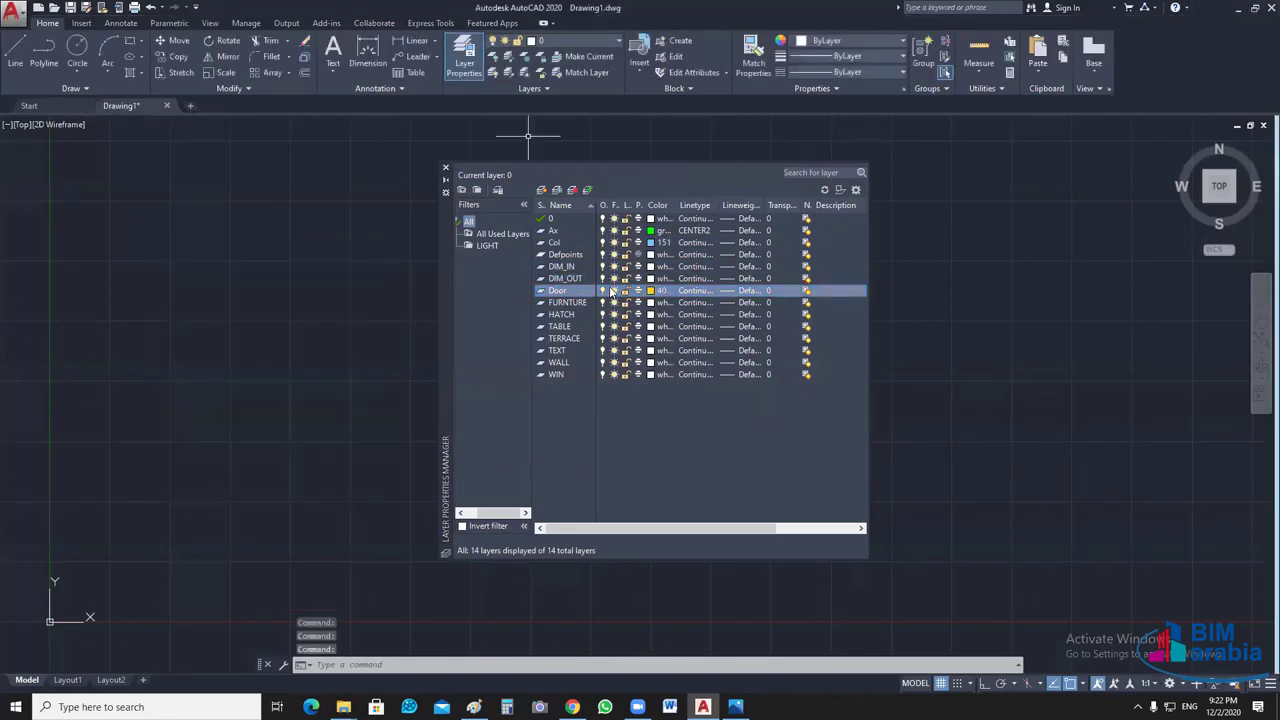
# - Set the TEXT layer's colour to pink 211
pyautogui.click(562, 314)
pyautogui.click(576, 327)
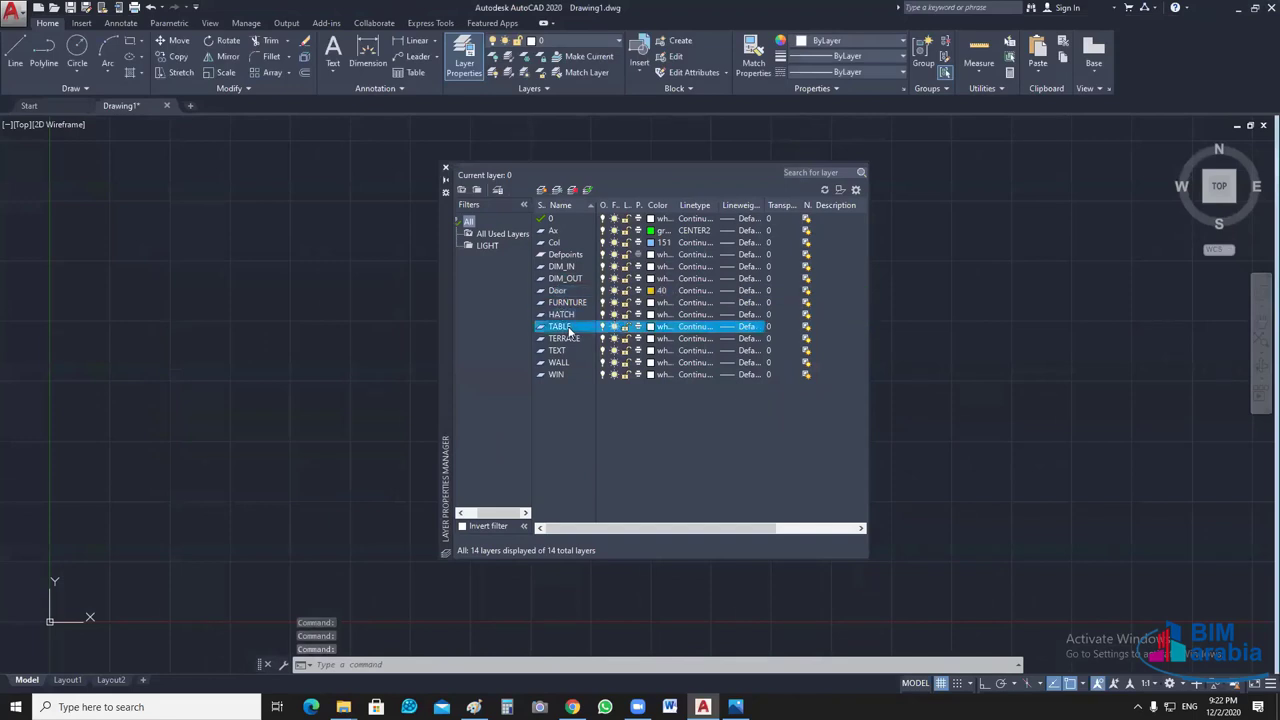
pyautogui.click(574, 342)
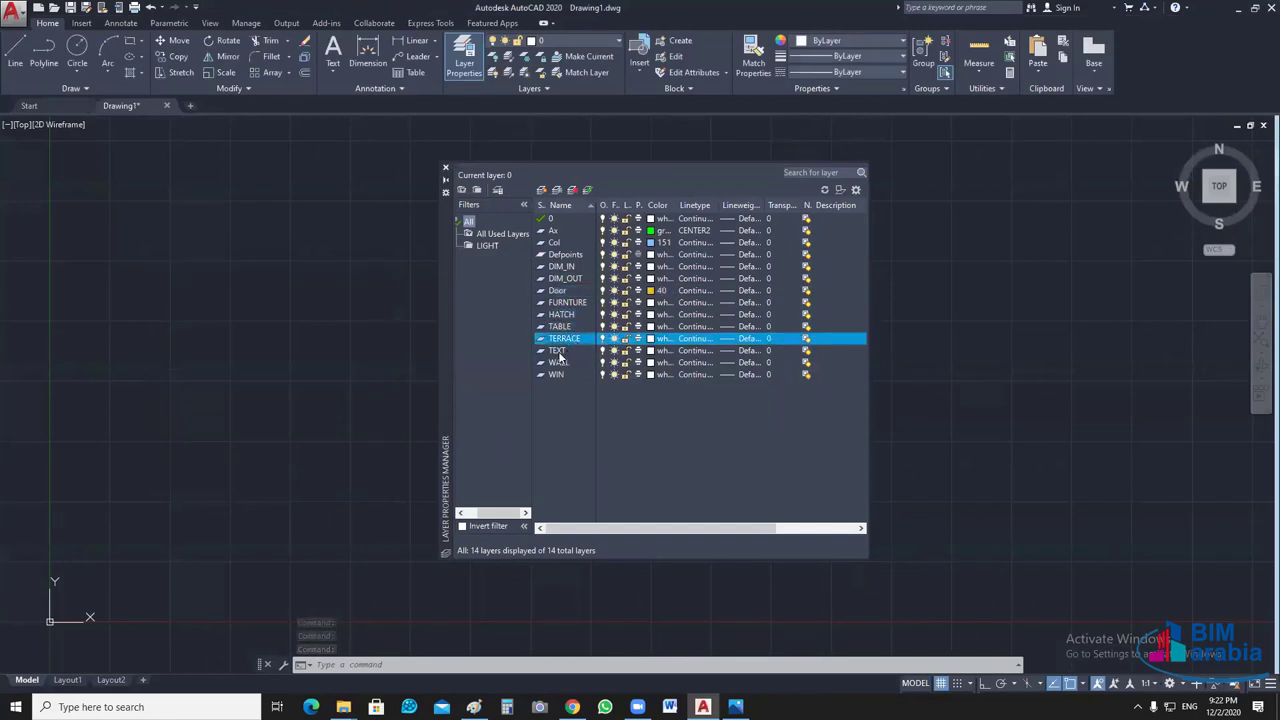
pyautogui.click(568, 351)
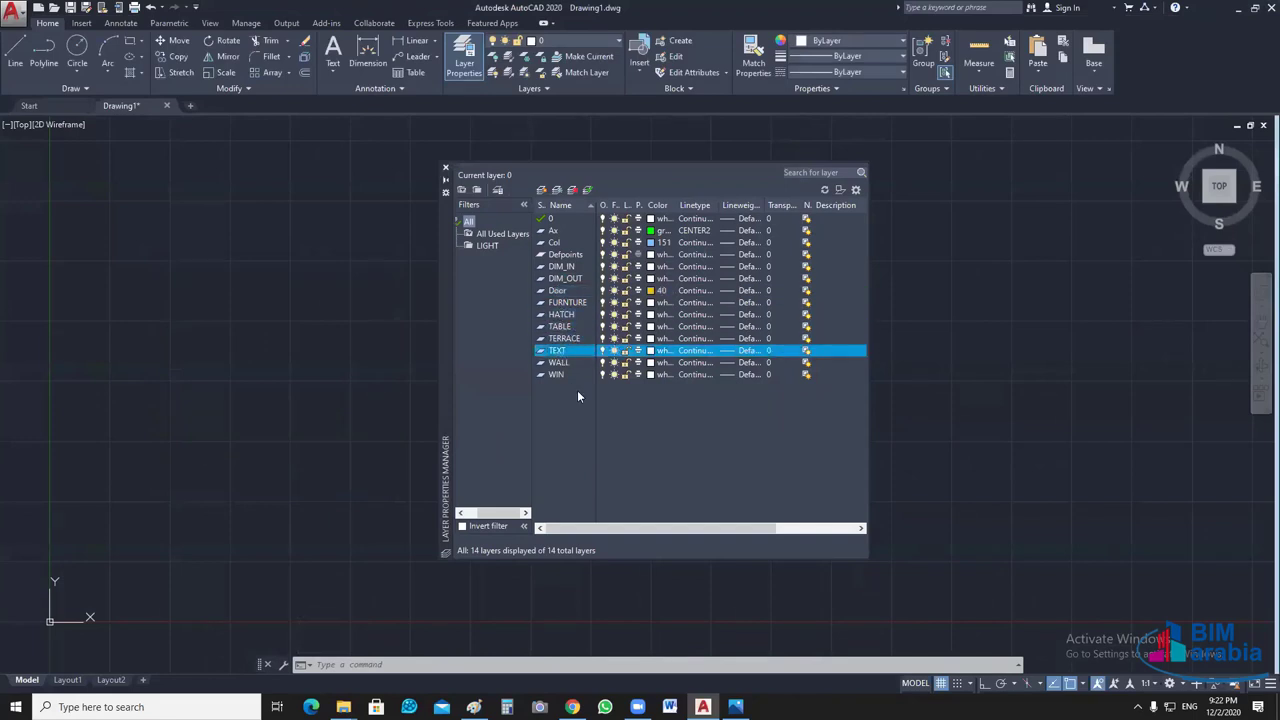
pyautogui.click(650, 352)
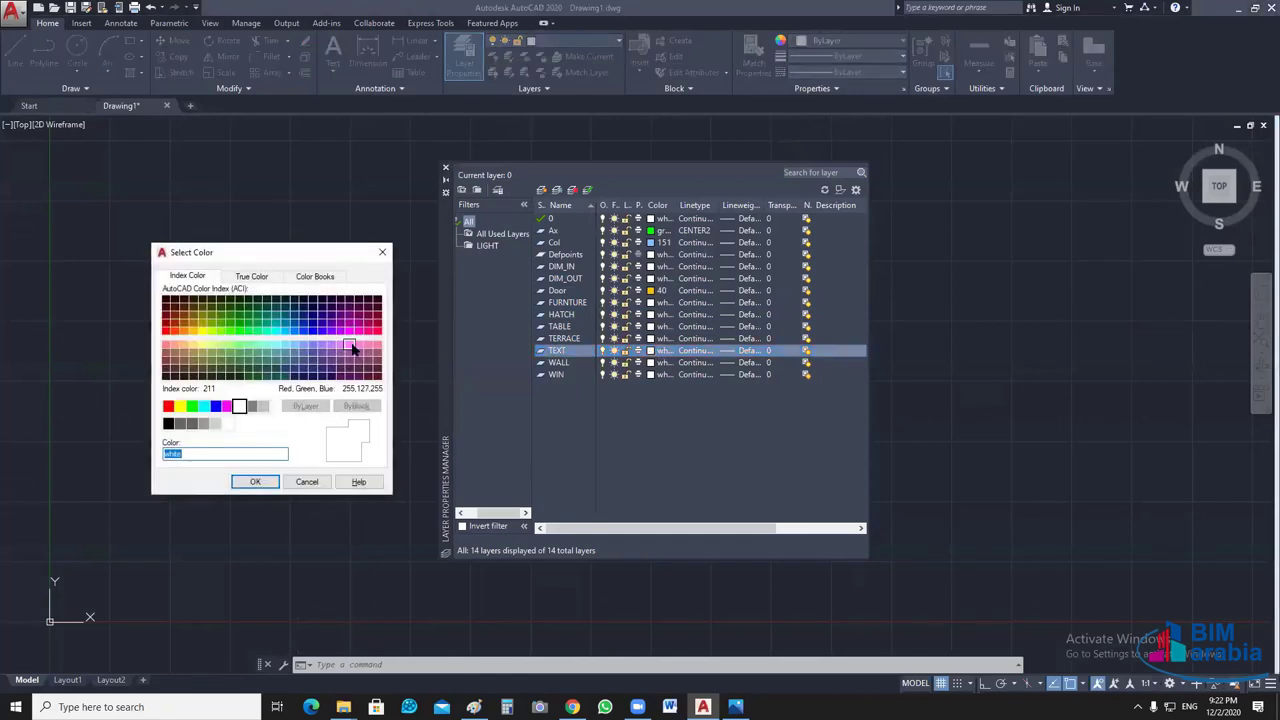
pyautogui.click(350, 346)
pyautogui.click(255, 482)
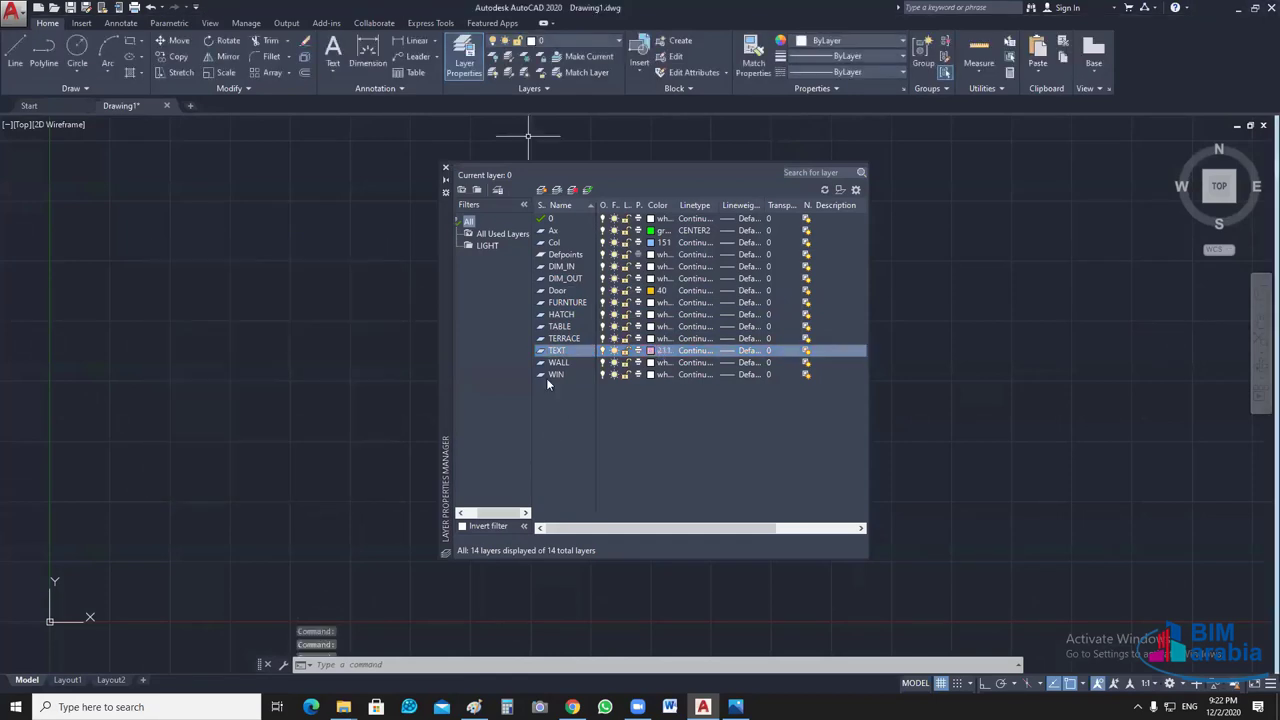
# - Set the WIN layer to salmon colour 21 and close the Layer Properties Manager
pyautogui.click(651, 375)
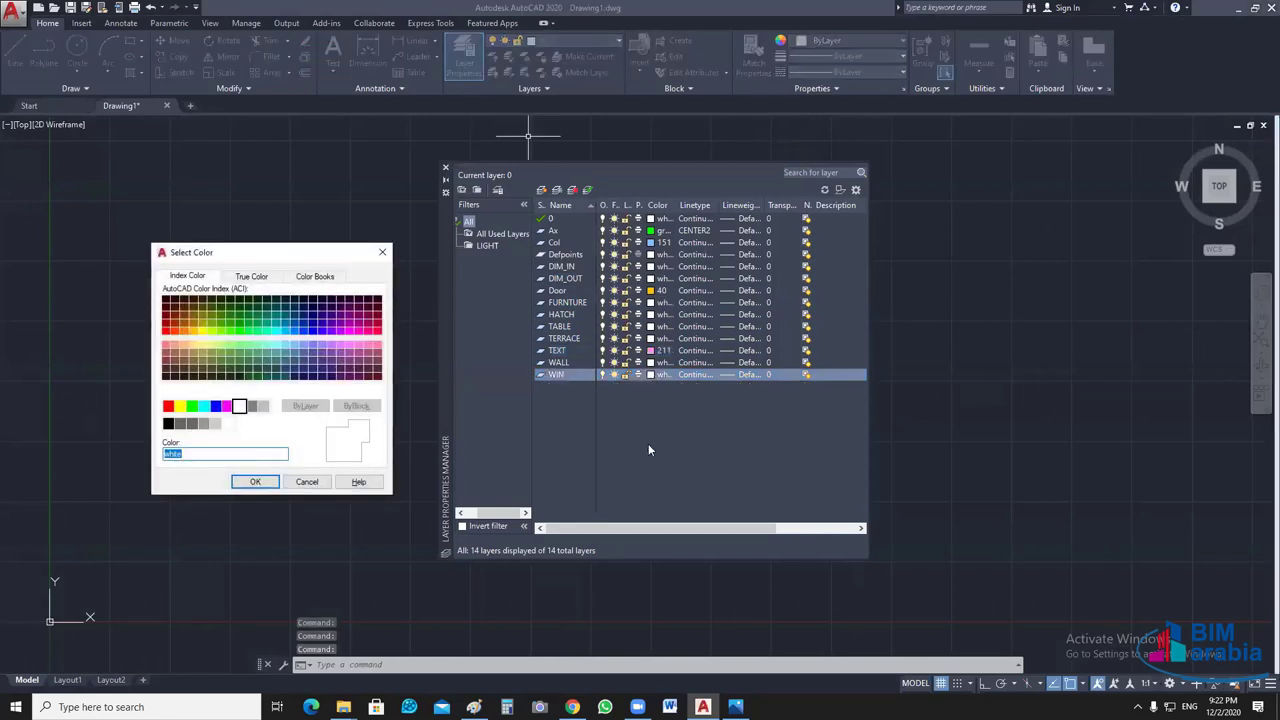
pyautogui.click(174, 345)
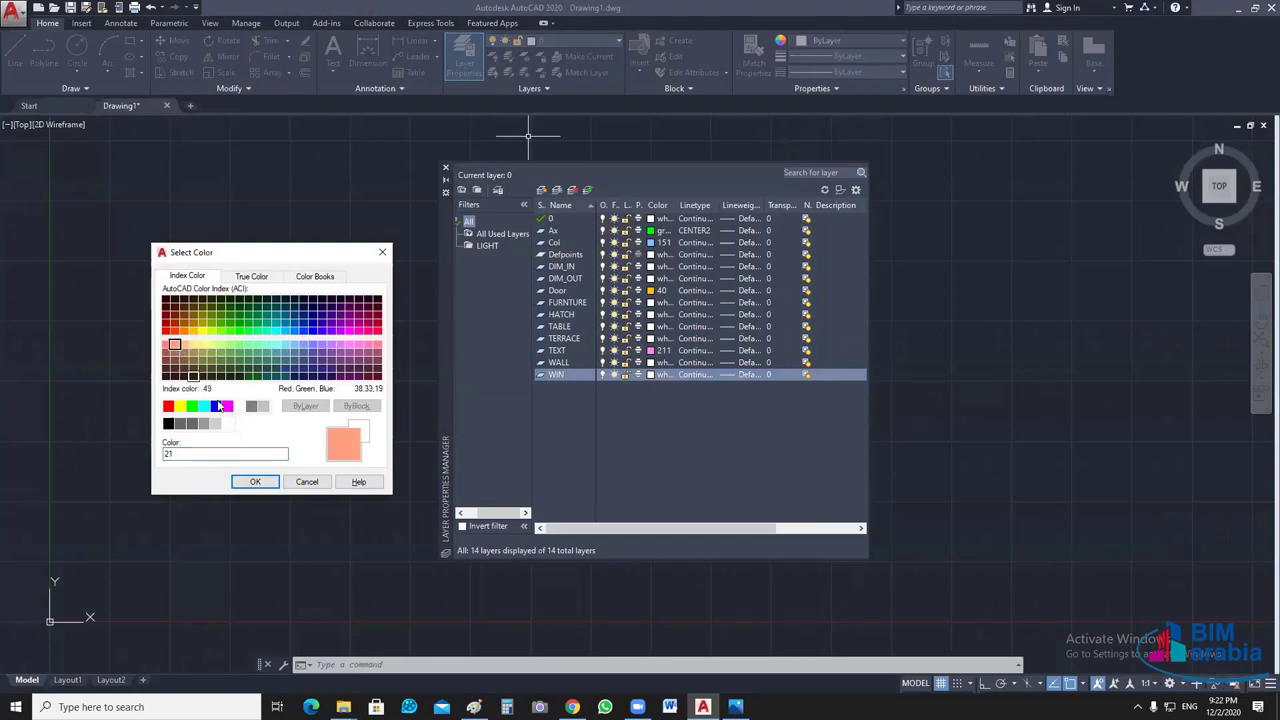
pyautogui.click(248, 482)
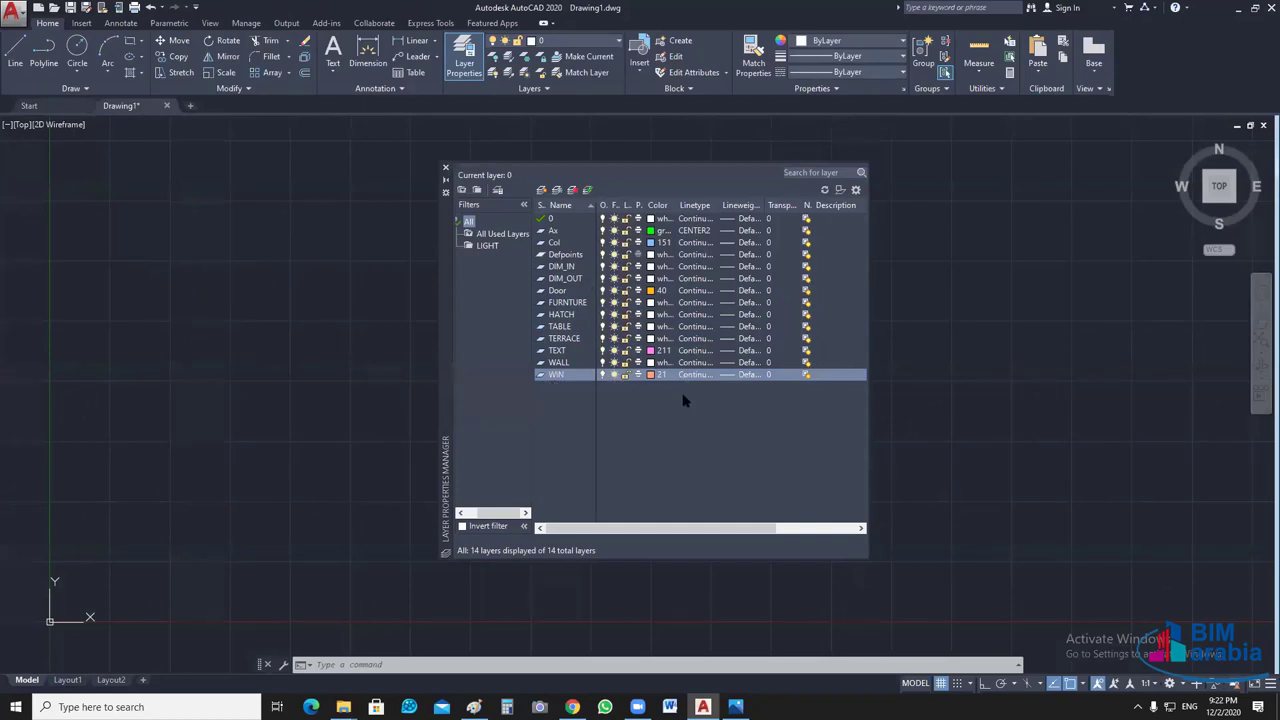
pyautogui.click(446, 170)
# - Check the layer colours in the layer drop-down, keep layer 0 current, and move to annotation tools
pyautogui.click(617, 41)
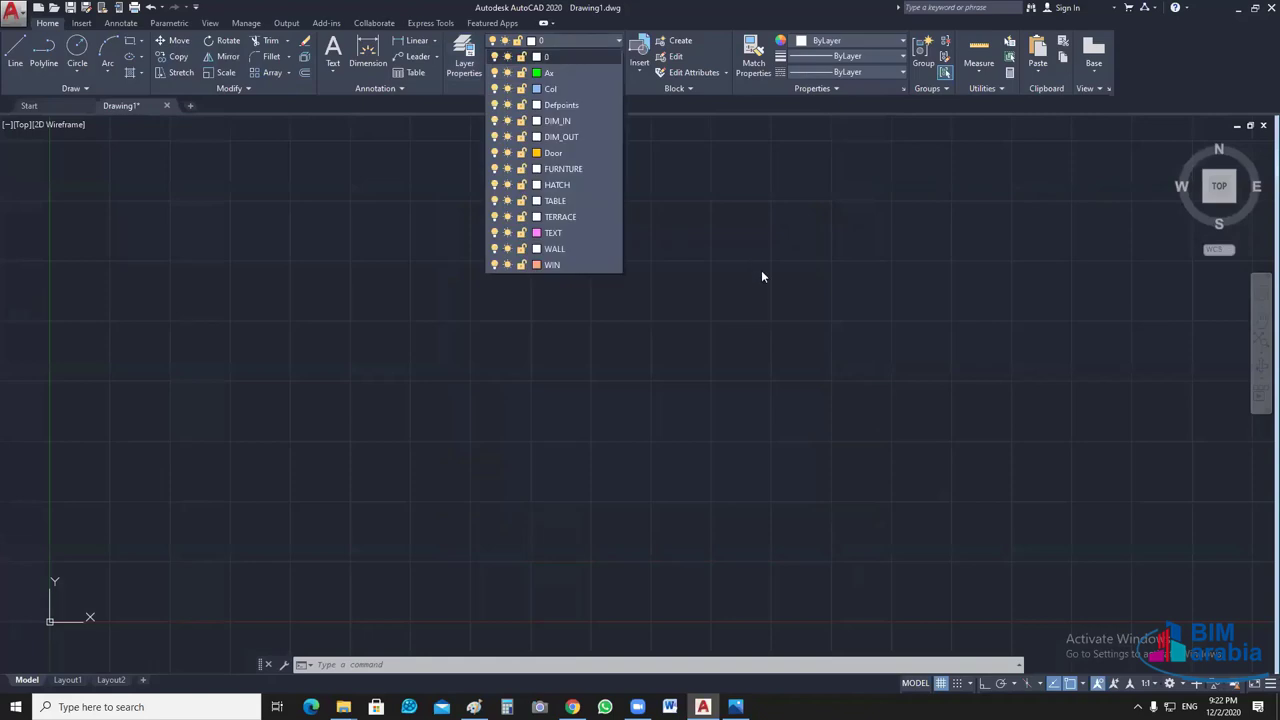
pyautogui.click(699, 357)
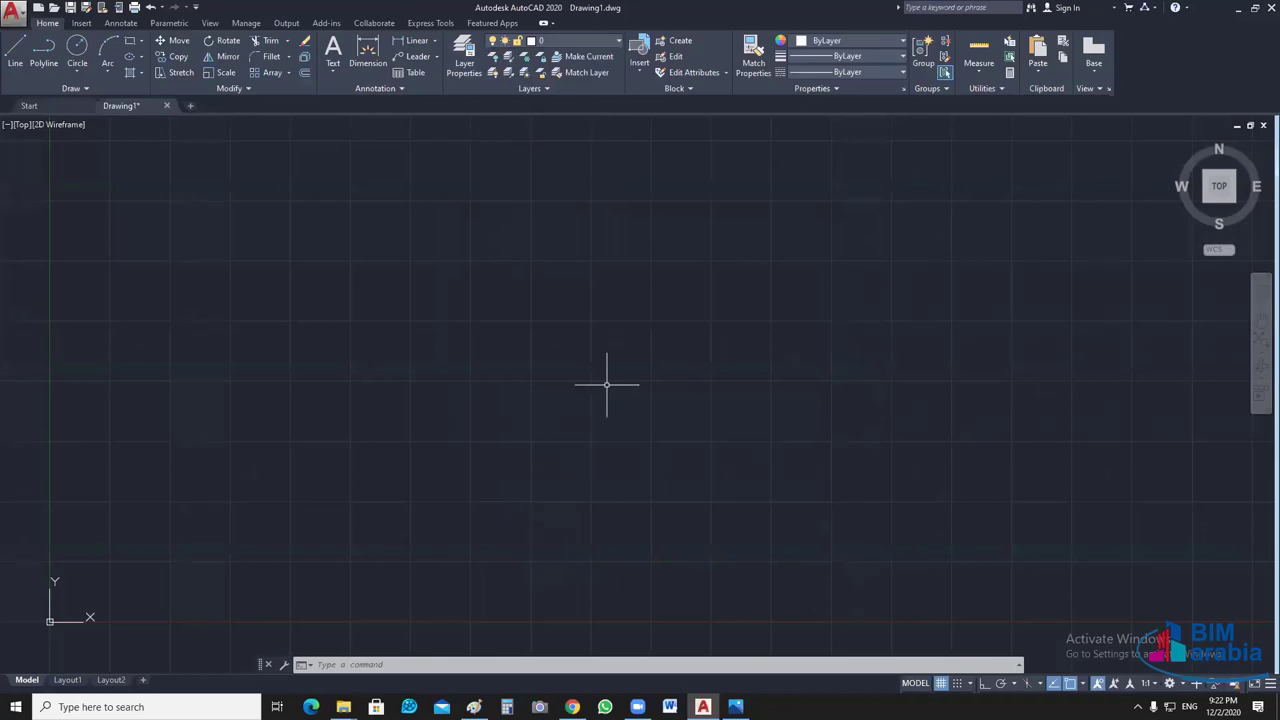
pyautogui.click(121, 23)
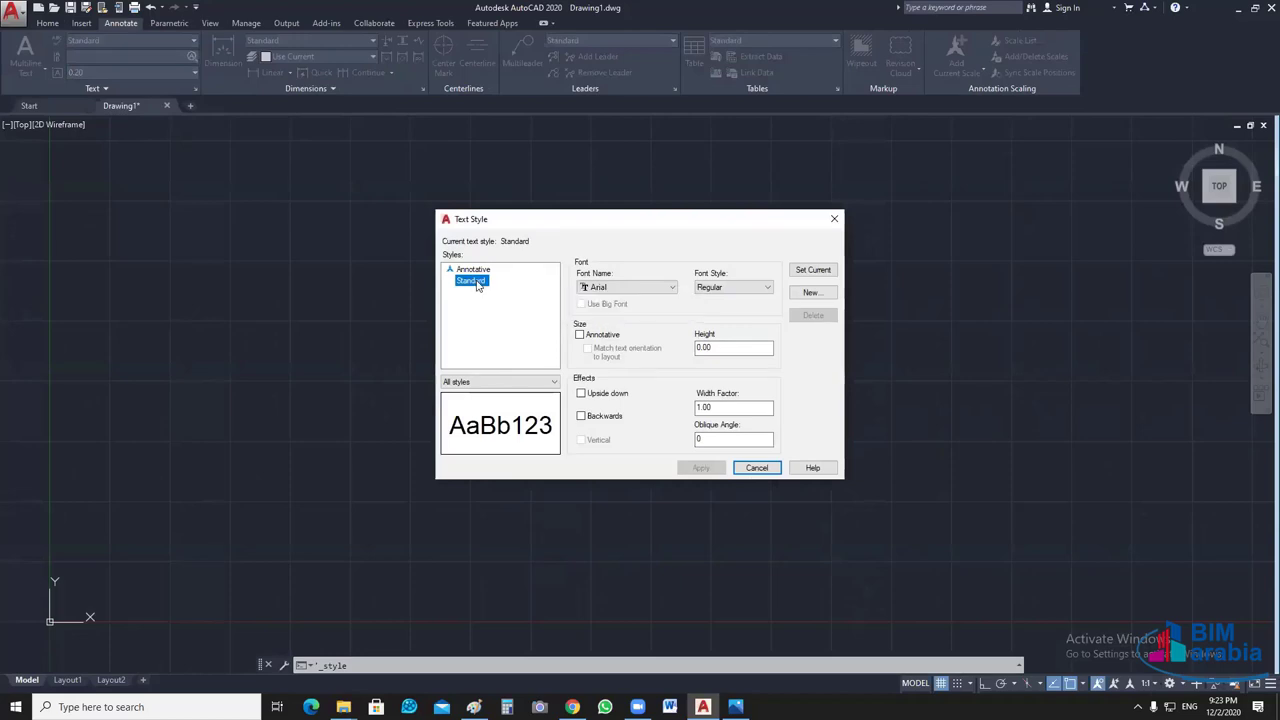
# - Switch the Standard text style's font to sosa.shx and its height to 0.20
pyautogui.click(673, 288)
pyautogui.write('se')
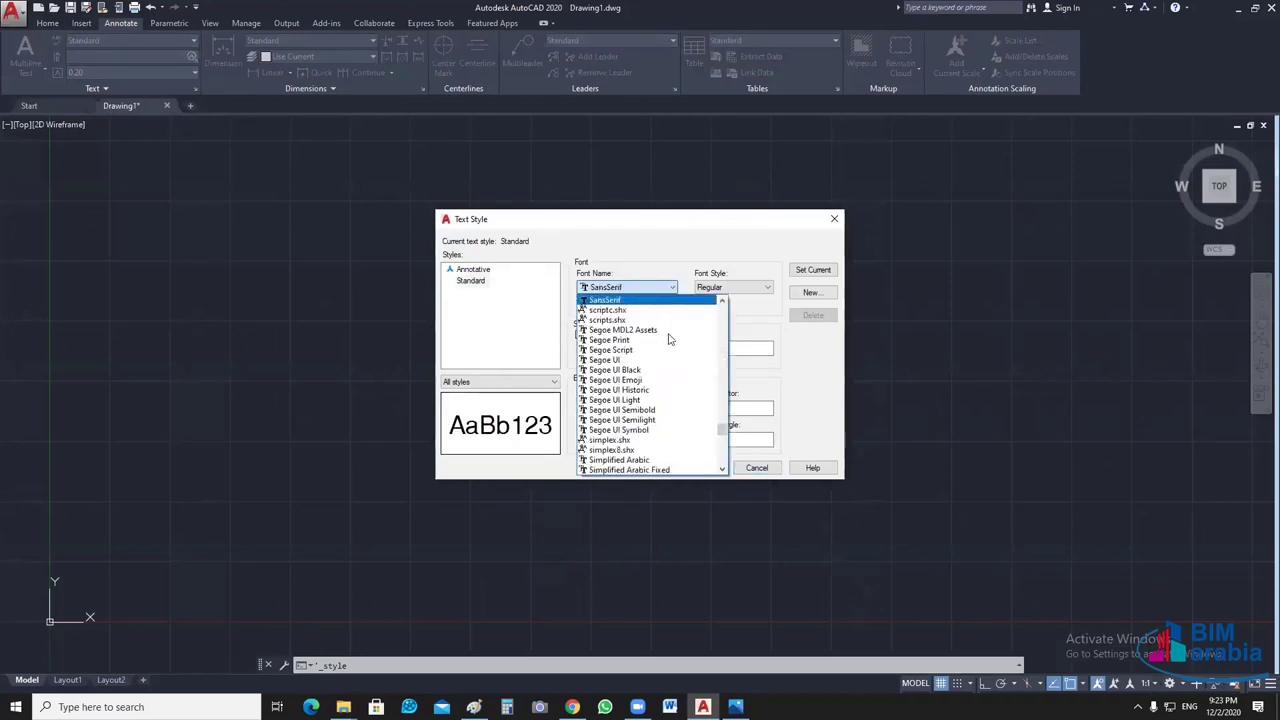
pyautogui.press('Down')
pyautogui.press('Down')
pyautogui.press('Down')
pyautogui.press('Down')
pyautogui.press('Down')
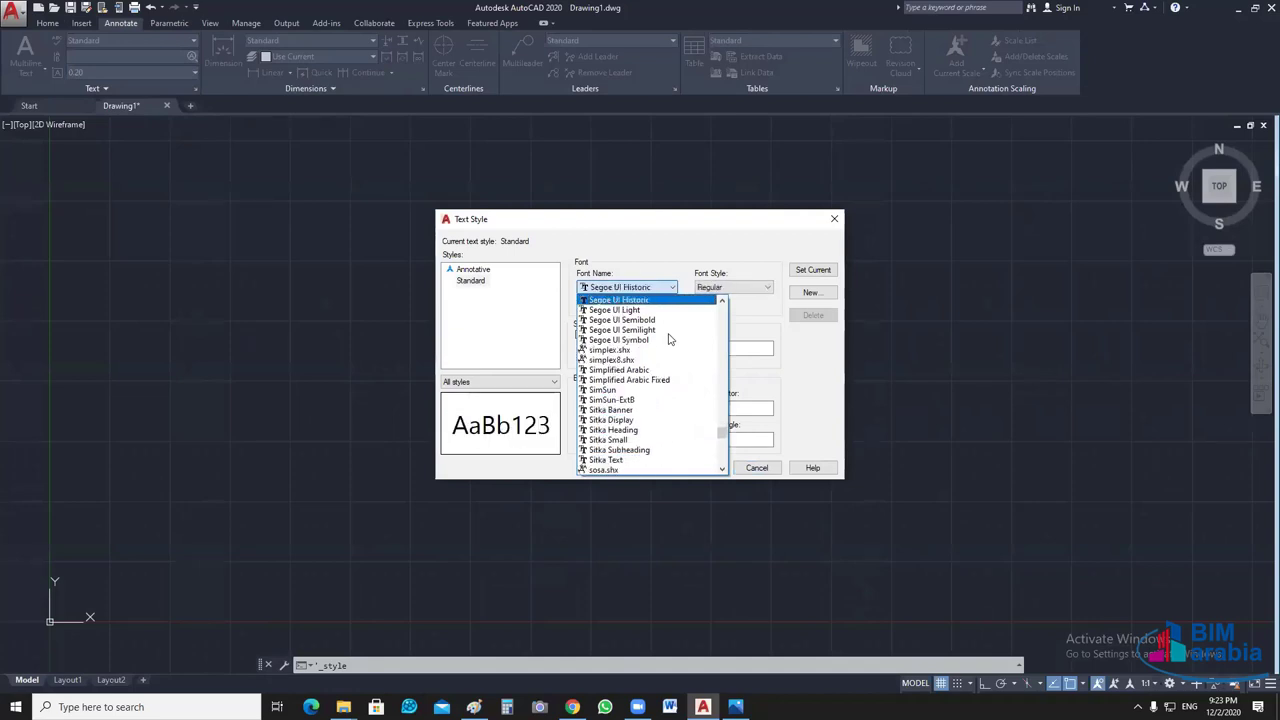
pyautogui.press('Down')
pyautogui.press('Down')
pyautogui.press('Down')
pyautogui.press('Down')
pyautogui.press('Down')
pyautogui.scroll(-1, 640, 400)
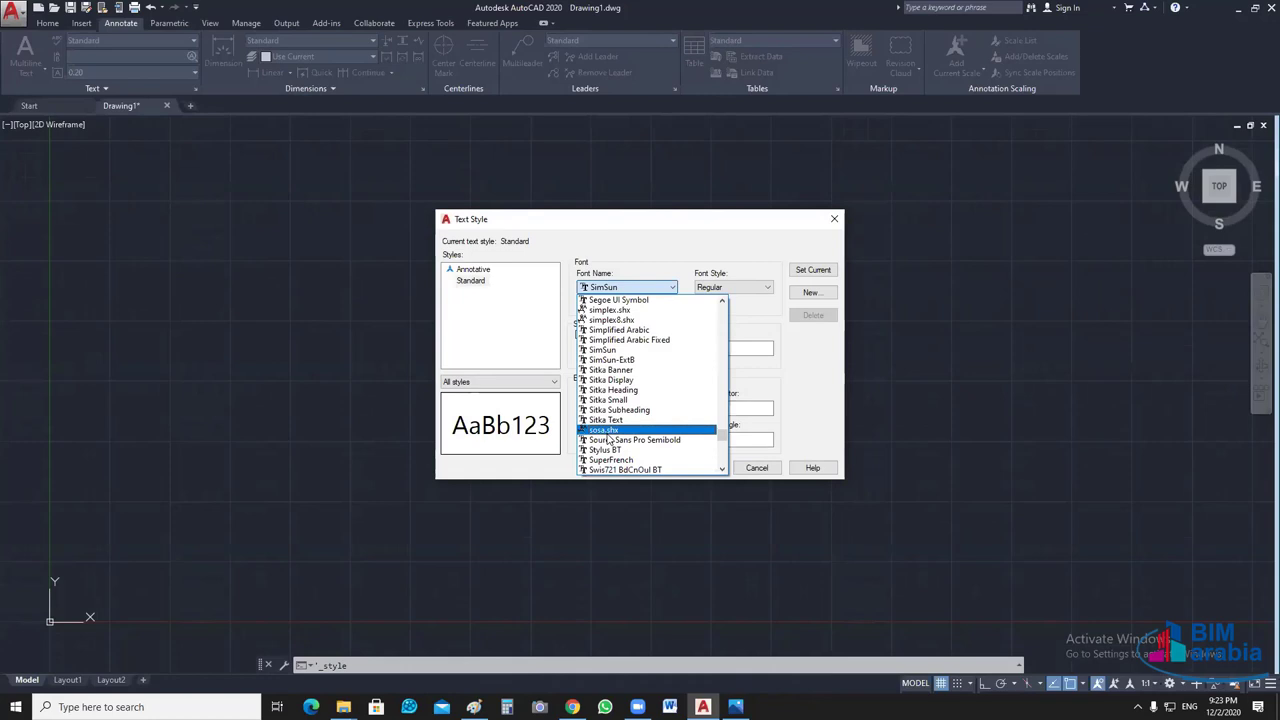
pyautogui.click(607, 432)
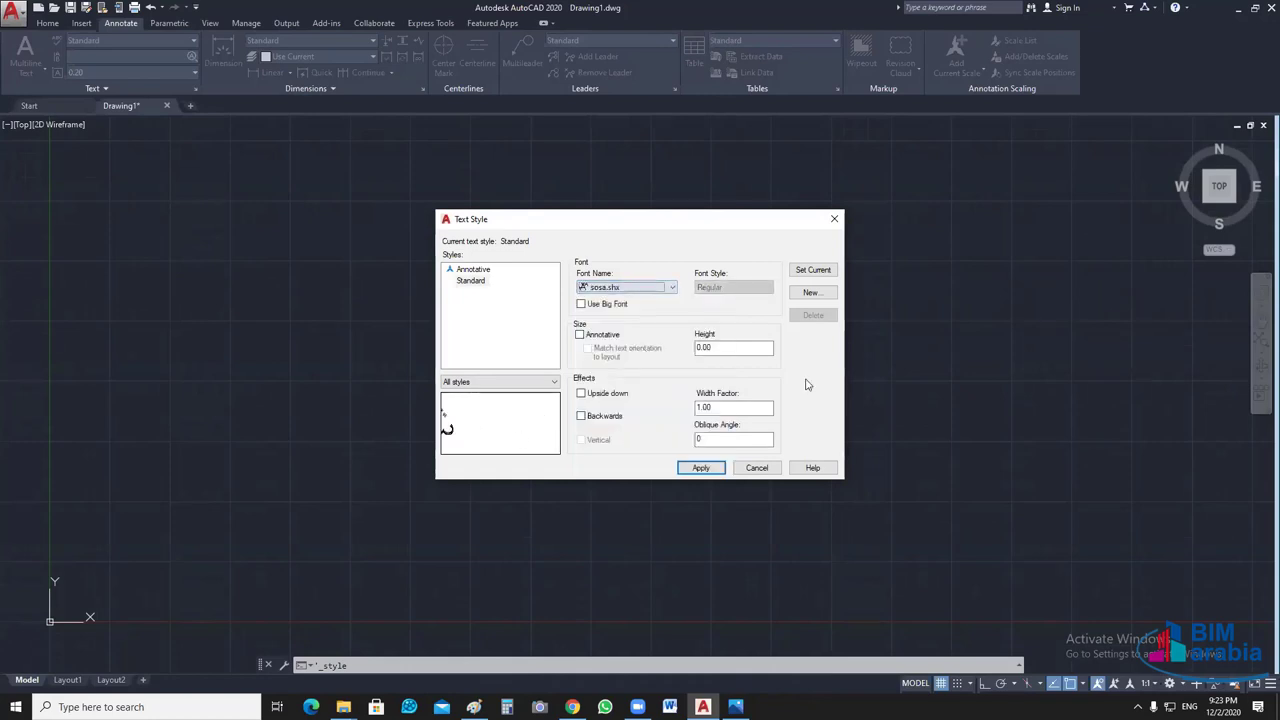
pyautogui.doubleClick(742, 352)
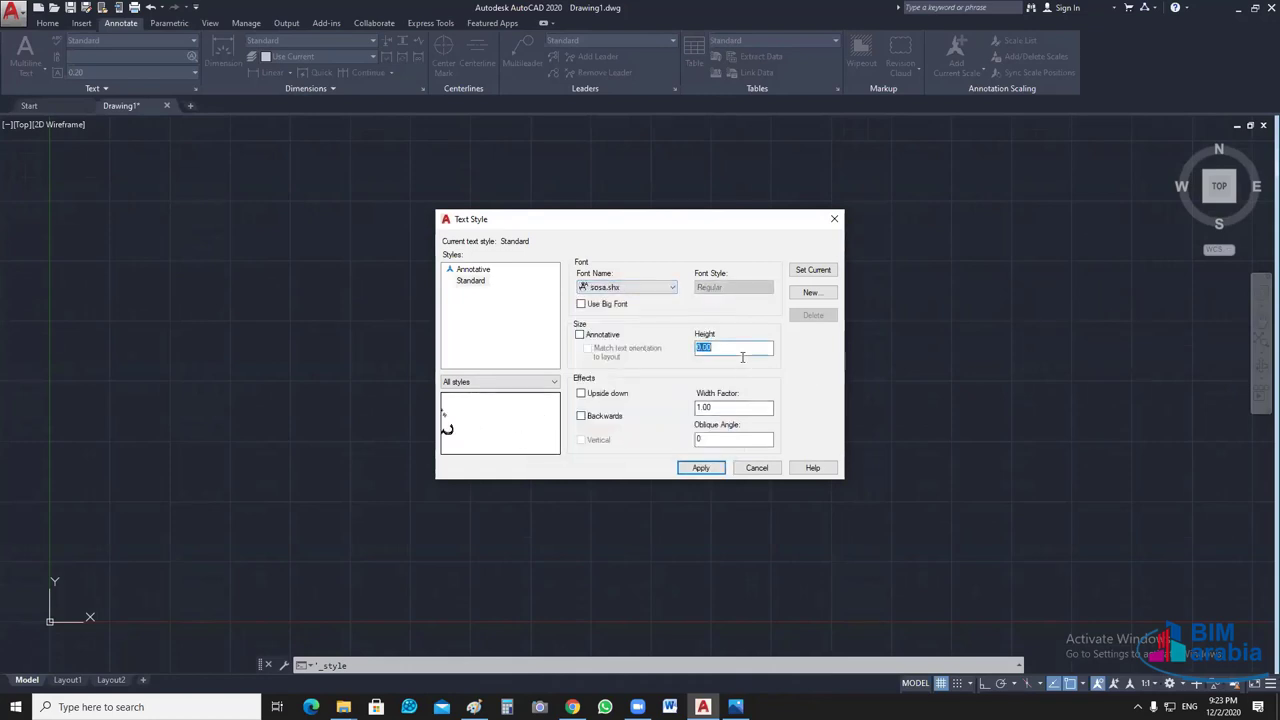
pyautogui.write('1')
pyautogui.press('Return')
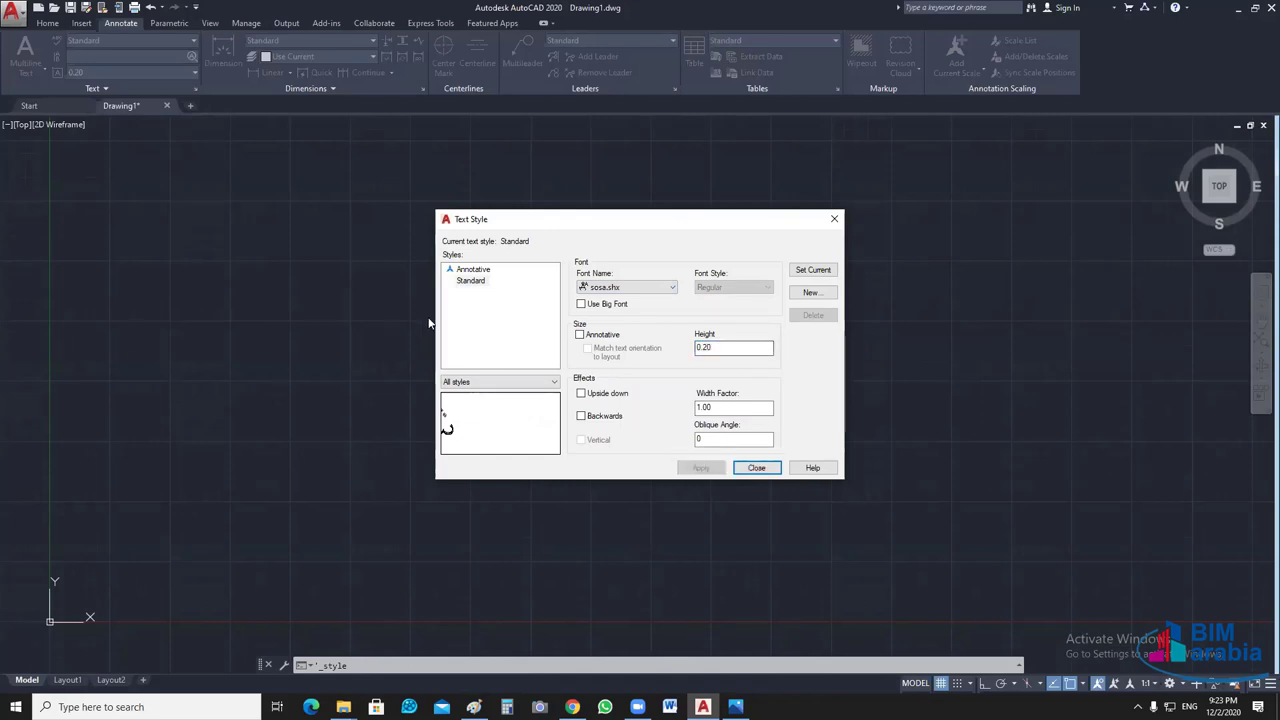
pyautogui.click(470, 280)
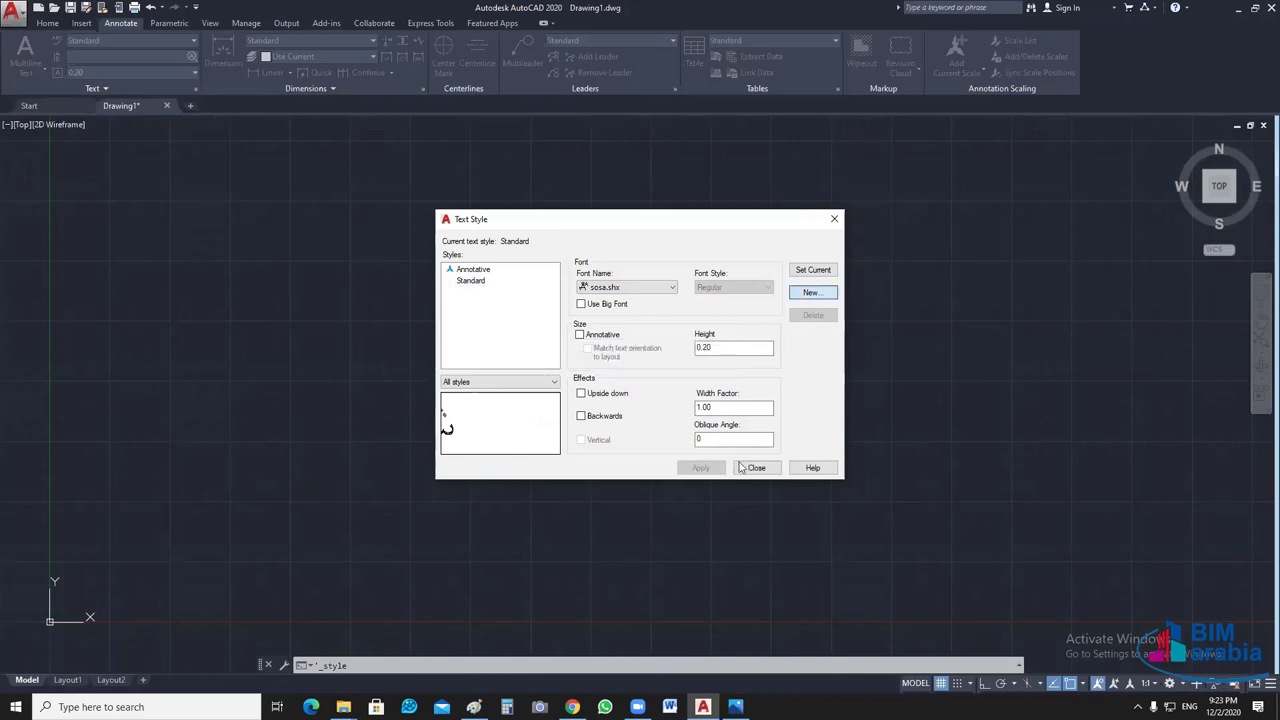
# - Create a DIM text style with height 0.10 and compare it against Standard
pyautogui.write('DIM')
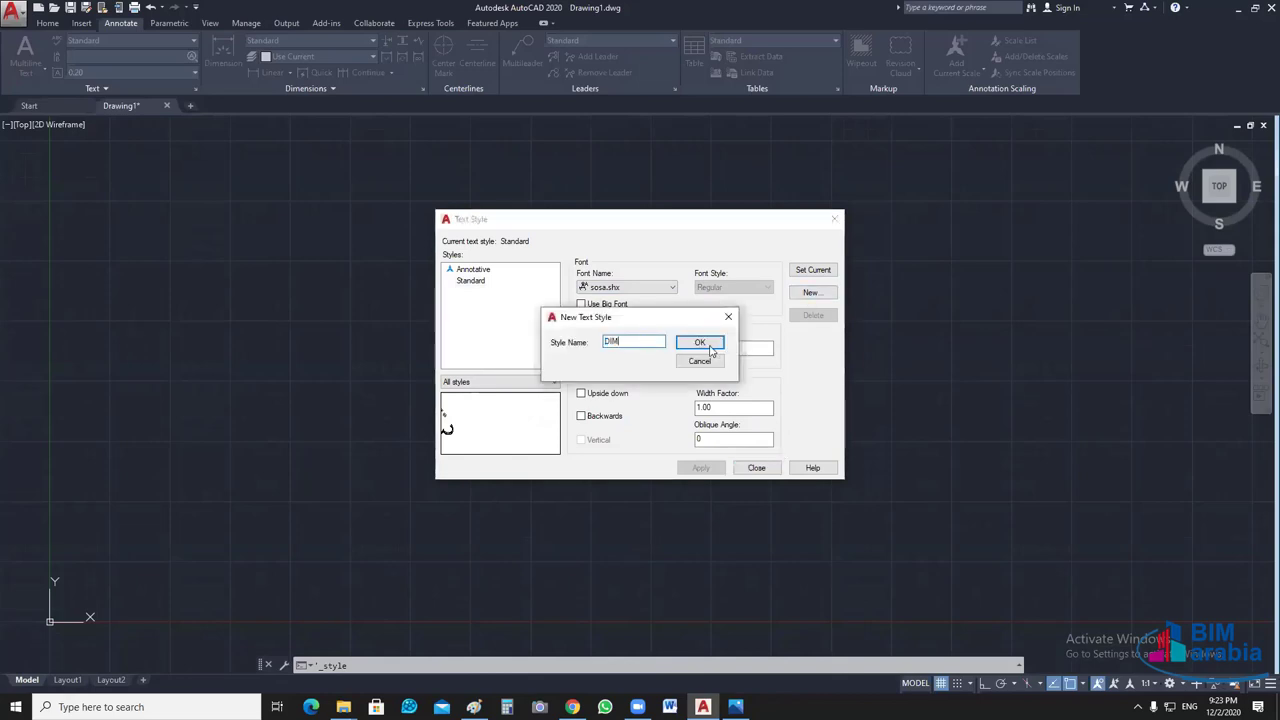
pyautogui.click(708, 343)
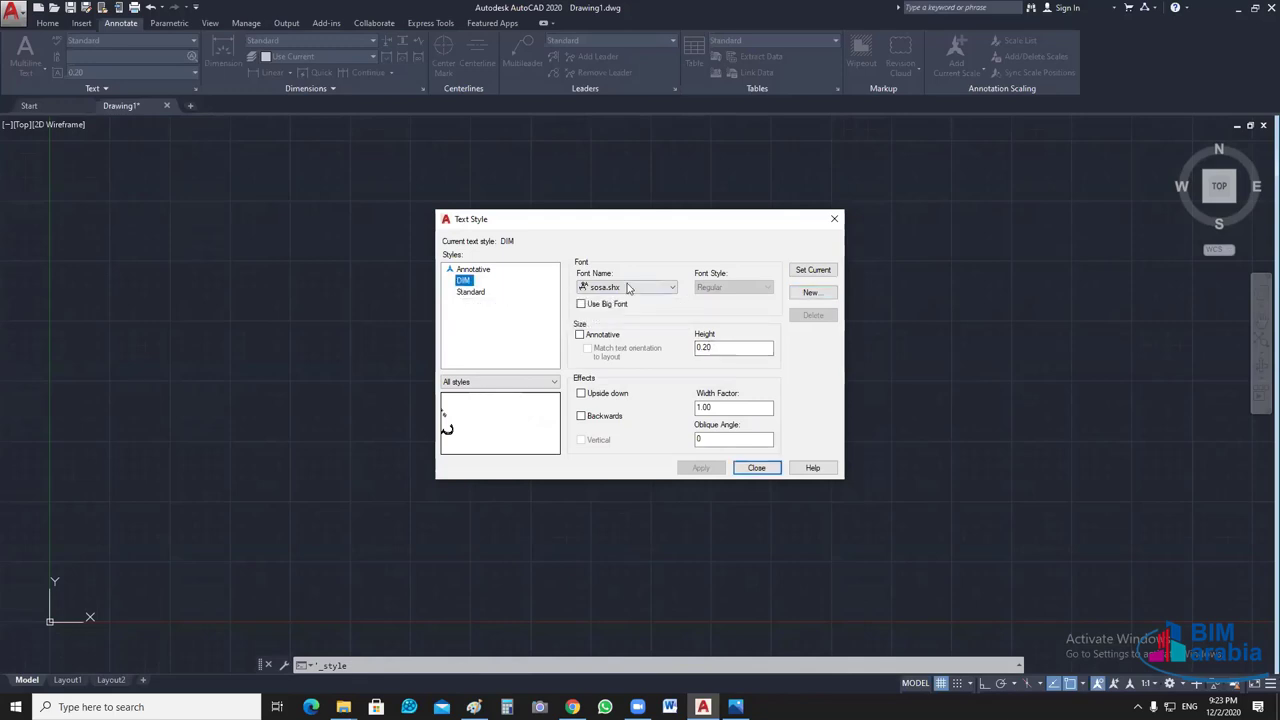
pyautogui.doubleClick(742, 348)
pyautogui.click(463, 280)
pyautogui.doubleClick(734, 349)
pyautogui.write('0.10')
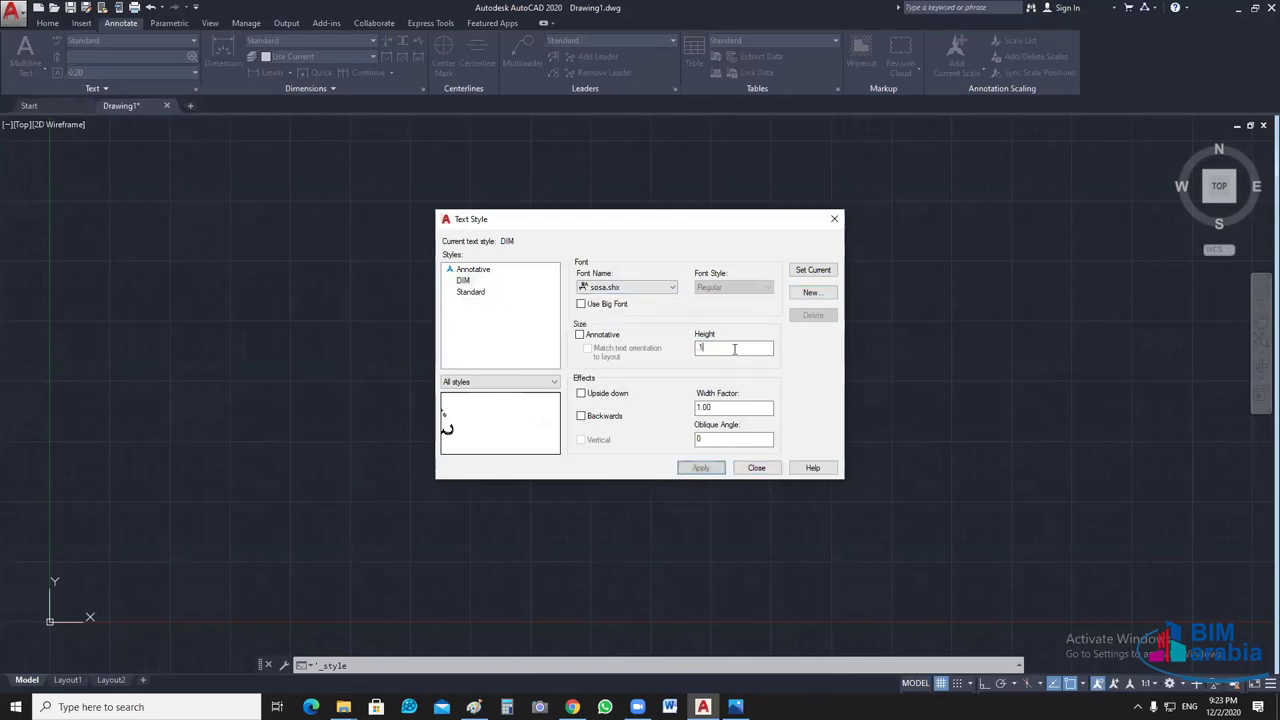
pyautogui.click(477, 292)
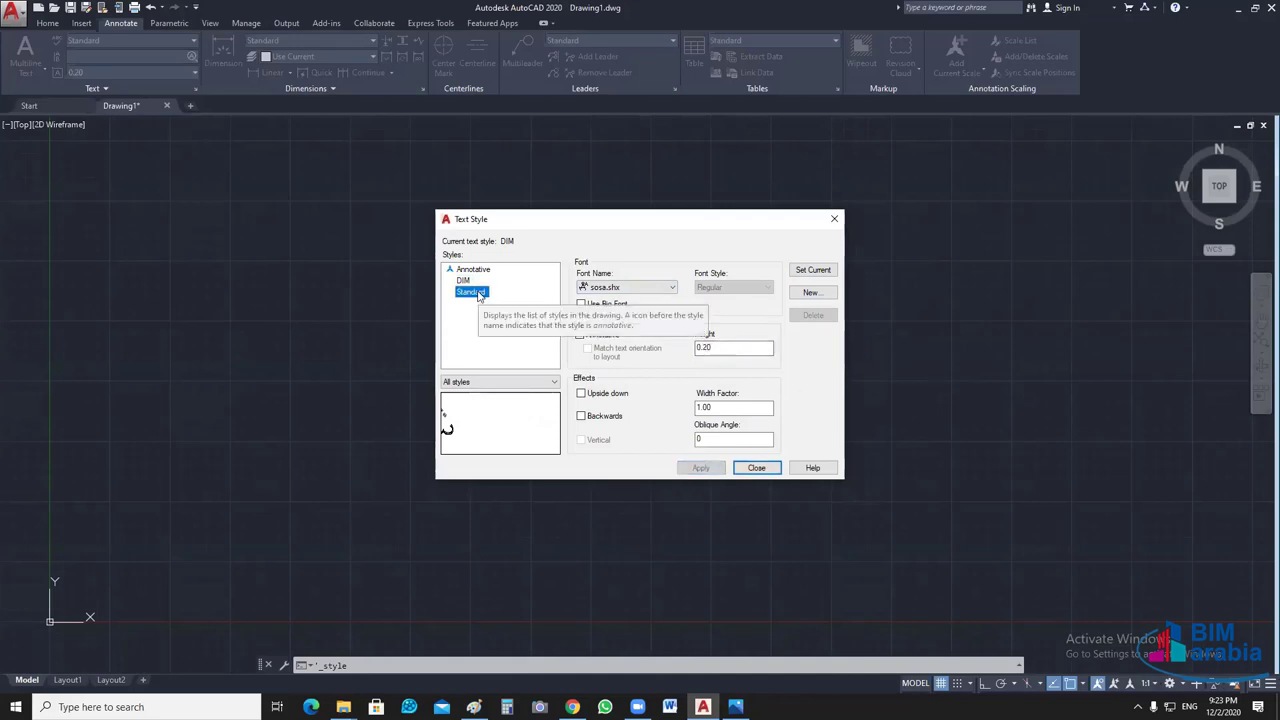
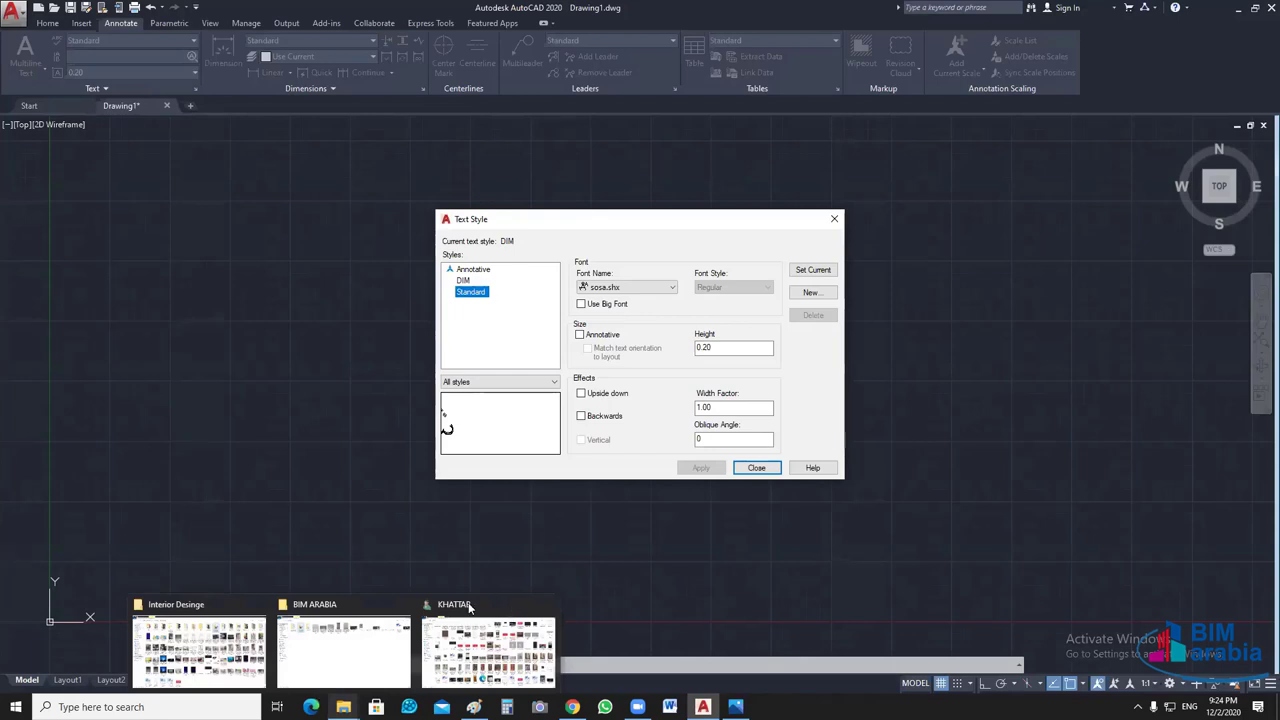
# - Close the KHATTAB folder window so File Explorer on MY WORK (D:) comes forward
pyautogui.click(478, 607)
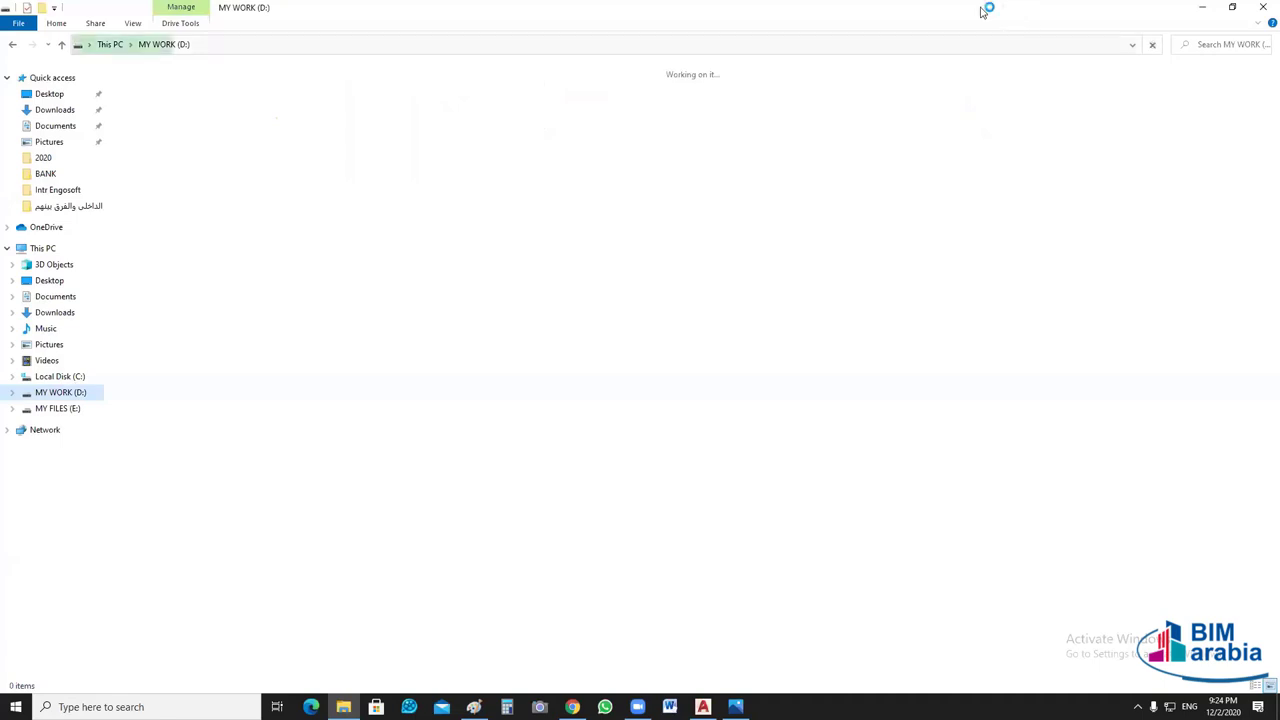
# - Maximize File Explorer, go to CAD > OutLine, and open AIA Layer Standards.pdf
pyautogui.moveTo(983, 10); pyautogui.dragTo(893, 317)
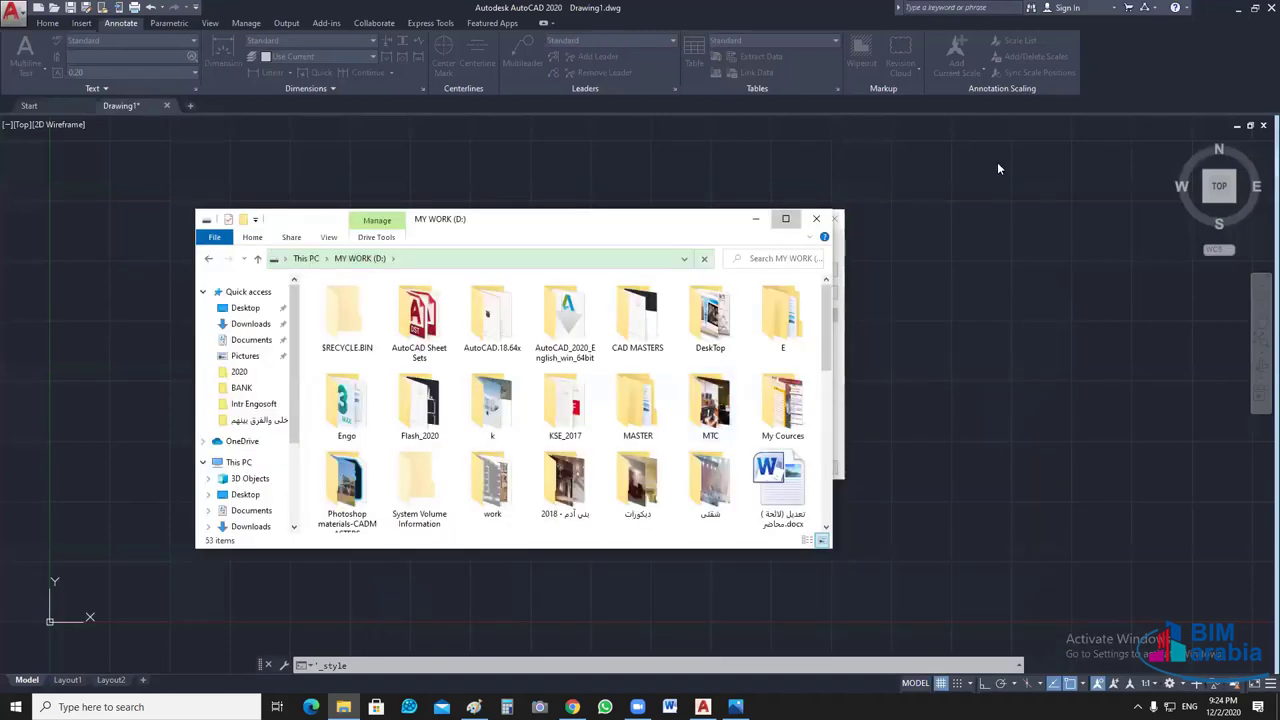
pyautogui.press('super+Up')
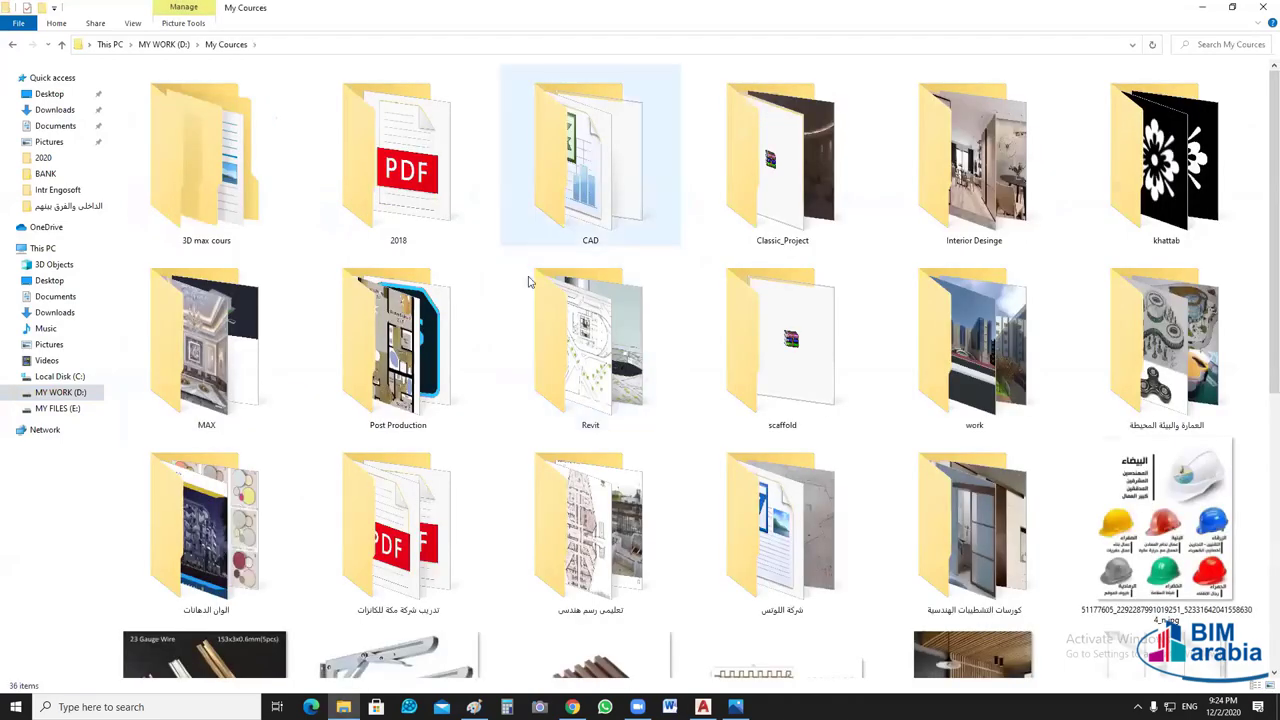
pyautogui.press('Return')
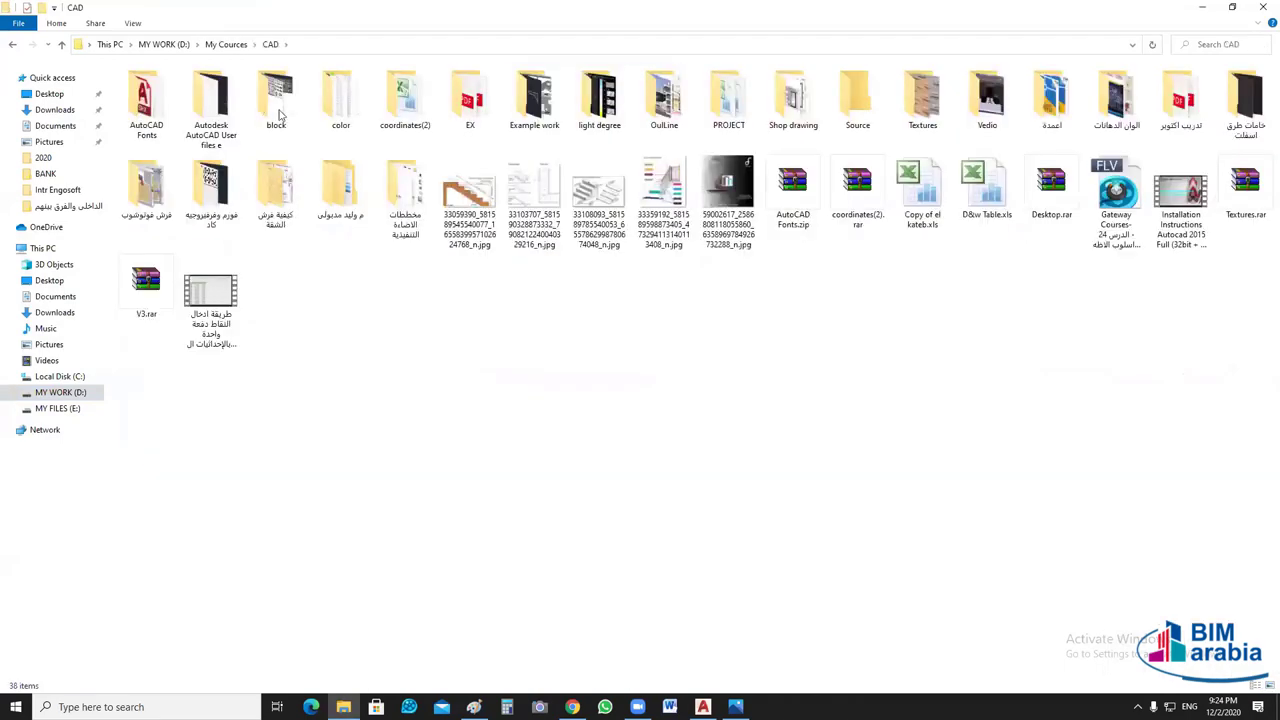
pyautogui.click(663, 114)
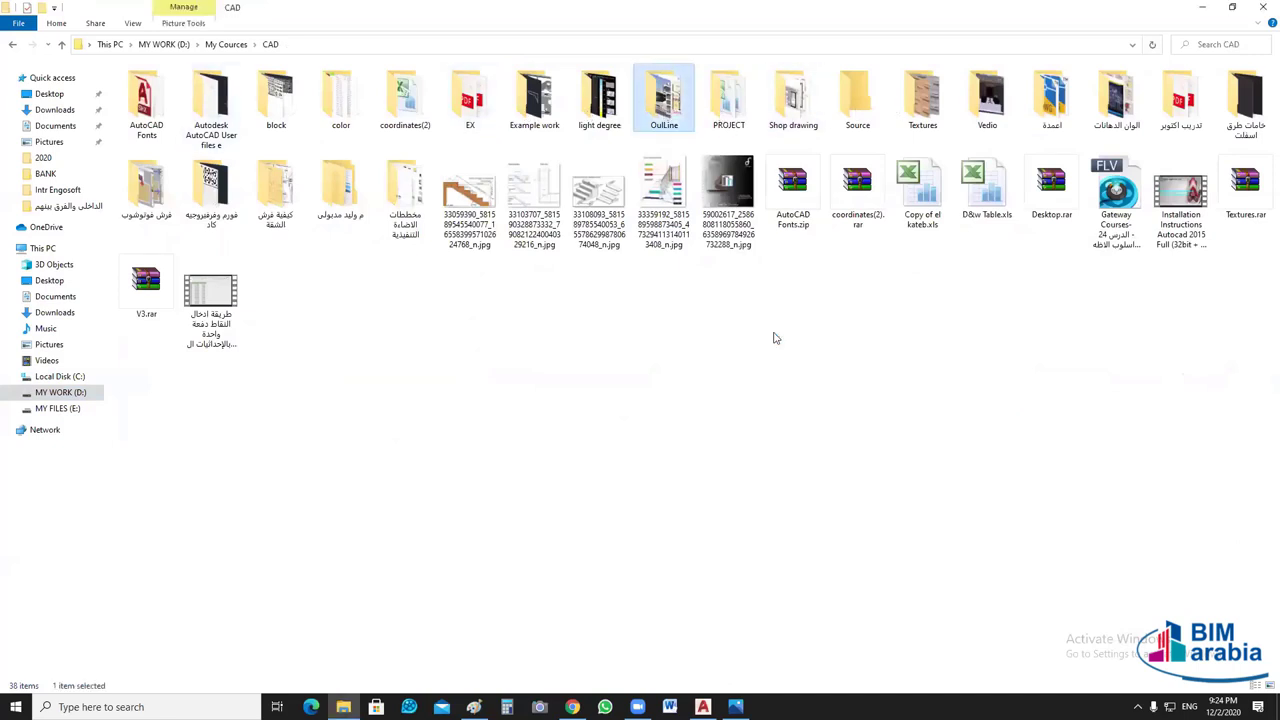
pyautogui.press('Return')
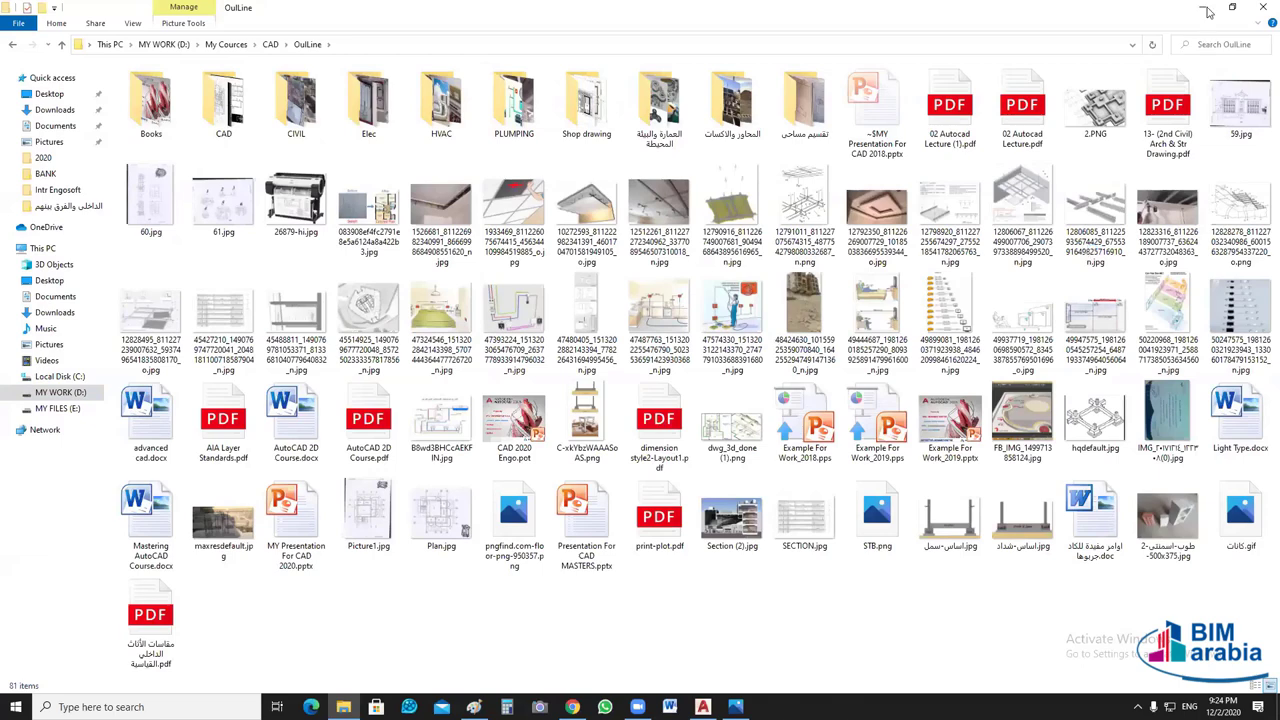
pyautogui.click(659, 420)
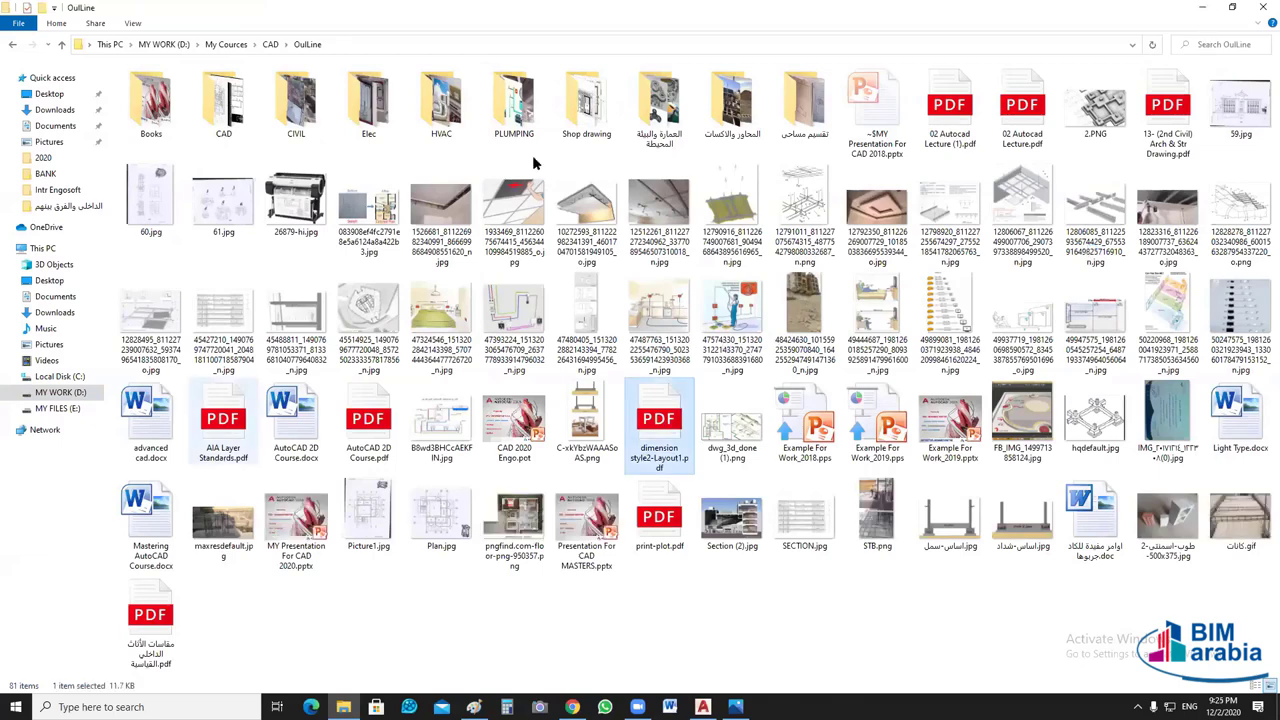
pyautogui.write('aia')
pyautogui.press('Return')
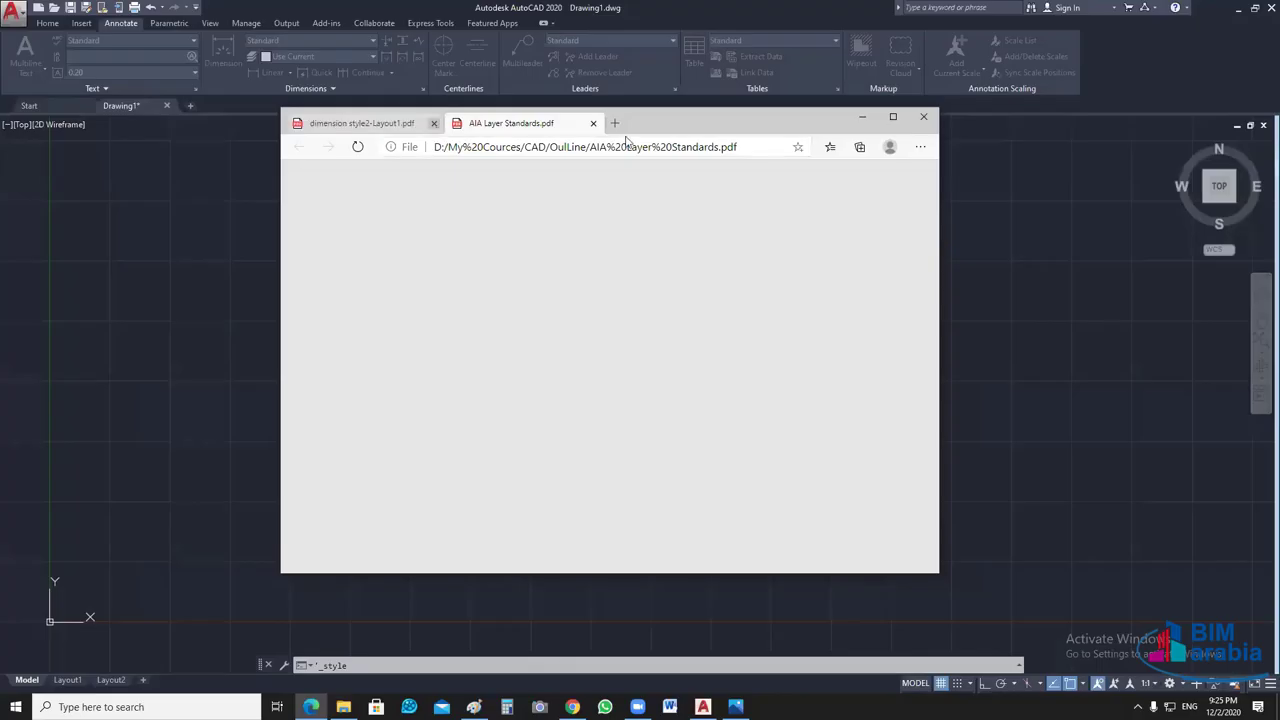
# - Maximize Edge, zoom the AIA PDF, visit the nationalcadstandard.org link, and return
pyautogui.click(894, 119)
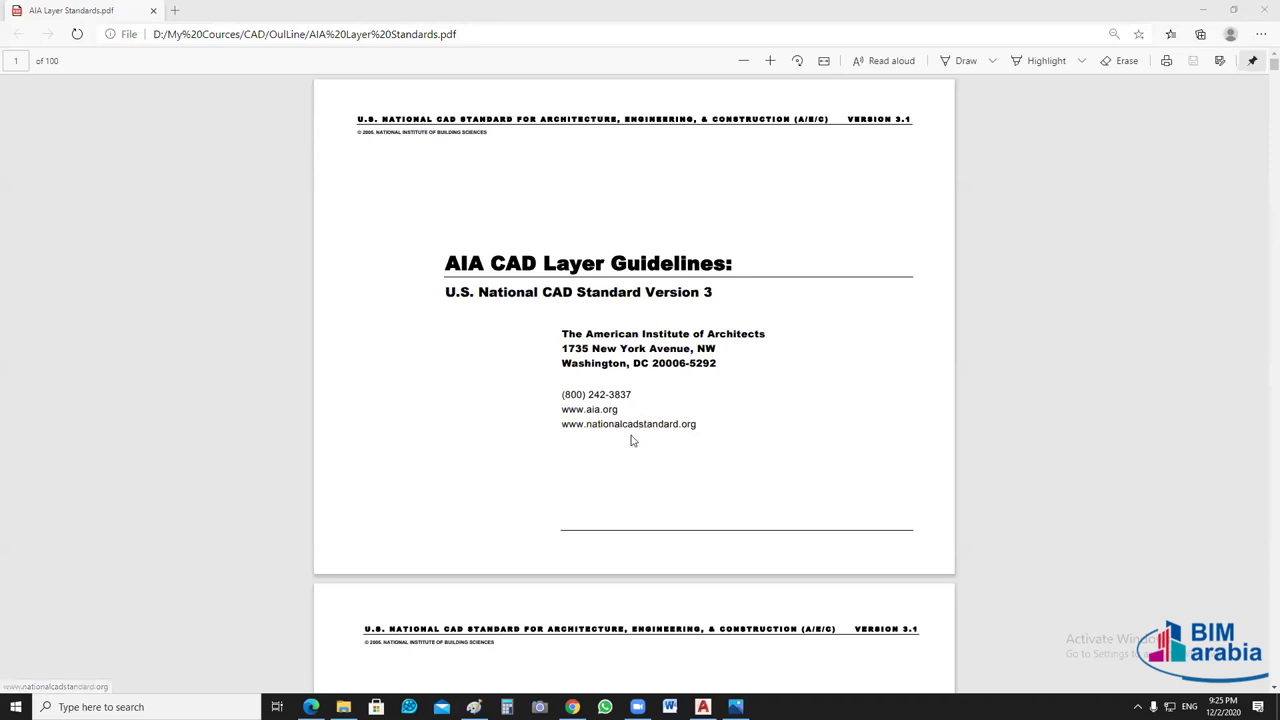
pyautogui.keyDown('ctrl'); pyautogui.scroll(1, 631, 440); pyautogui.keyUp('ctrl')
pyautogui.keyDown('ctrl'); pyautogui.scroll(3, 633, 428); pyautogui.keyUp('ctrl')
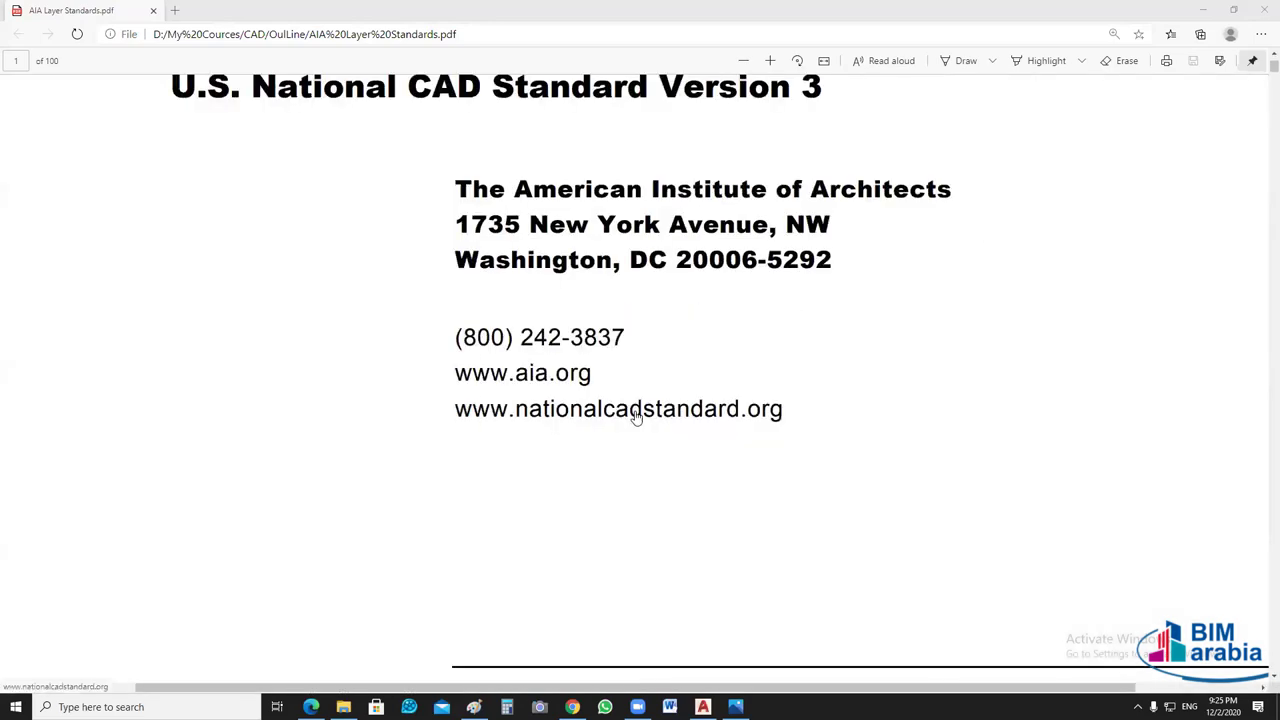
pyautogui.click(636, 416)
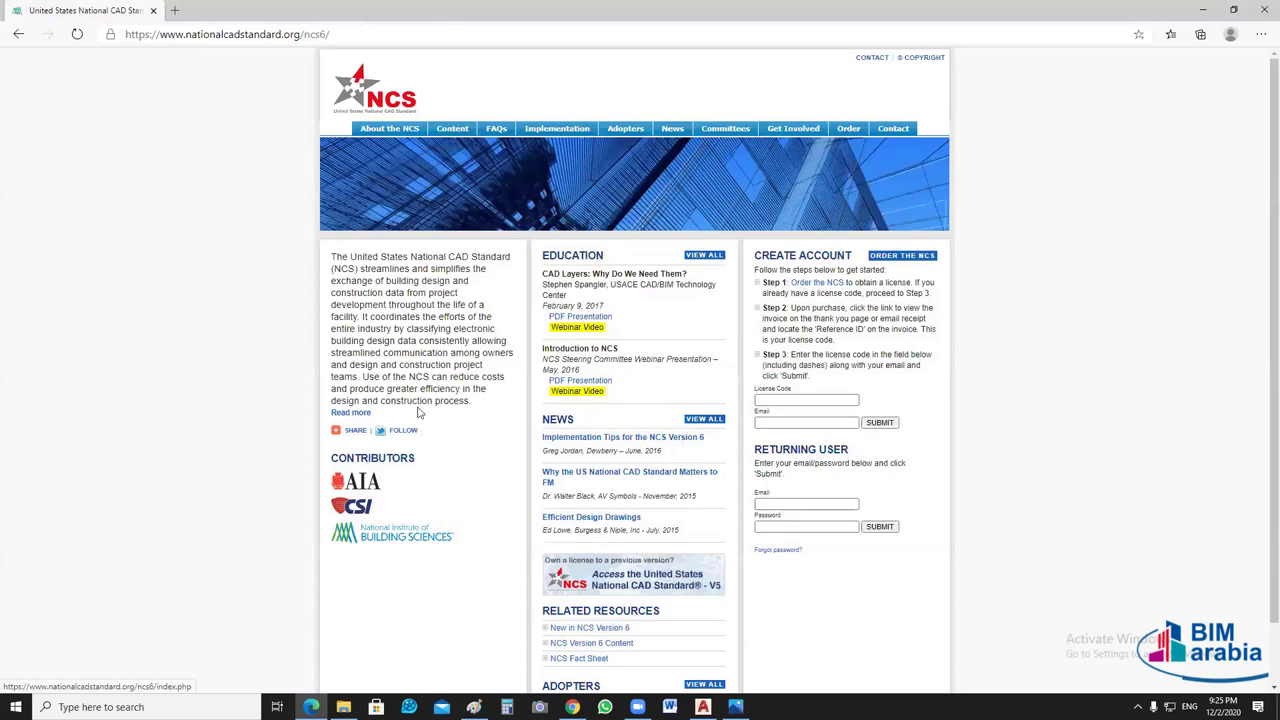
pyautogui.scroll(-1, 668, 422)
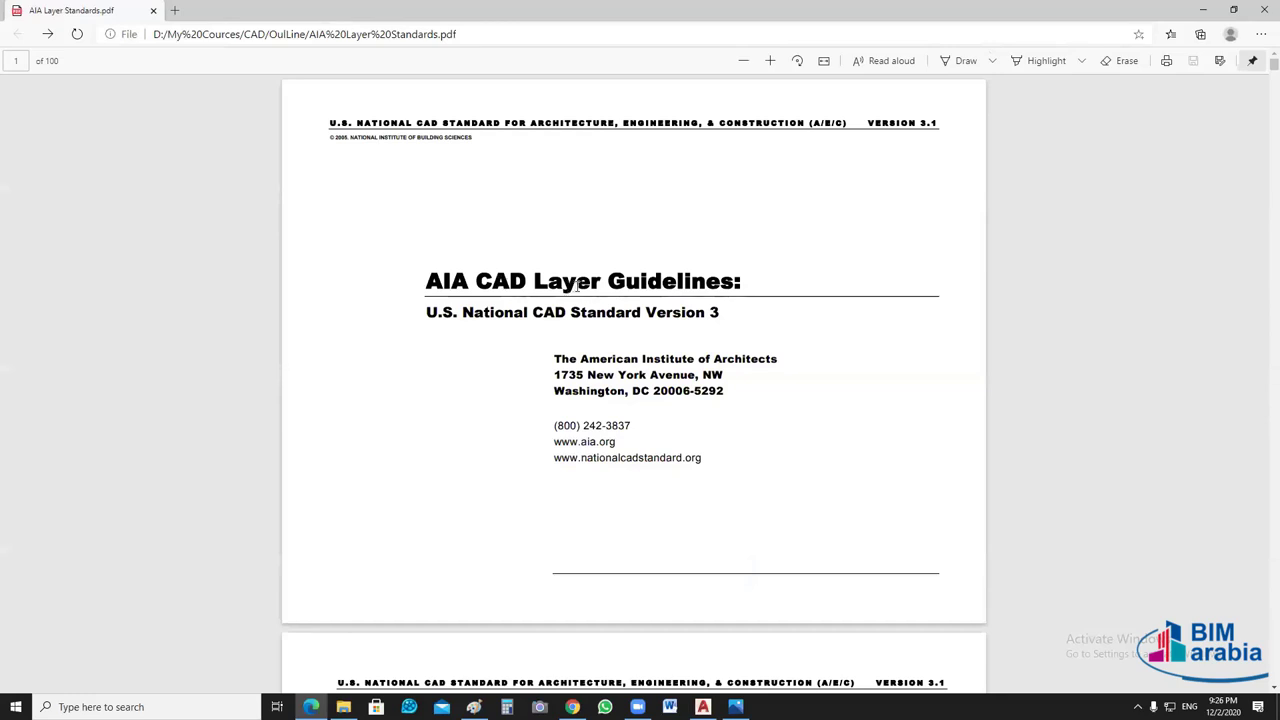
# - Select 'Guidelines' in the title, then scroll the contents down to page 17, Annotation Layer List
pyautogui.doubleClick(660, 284)
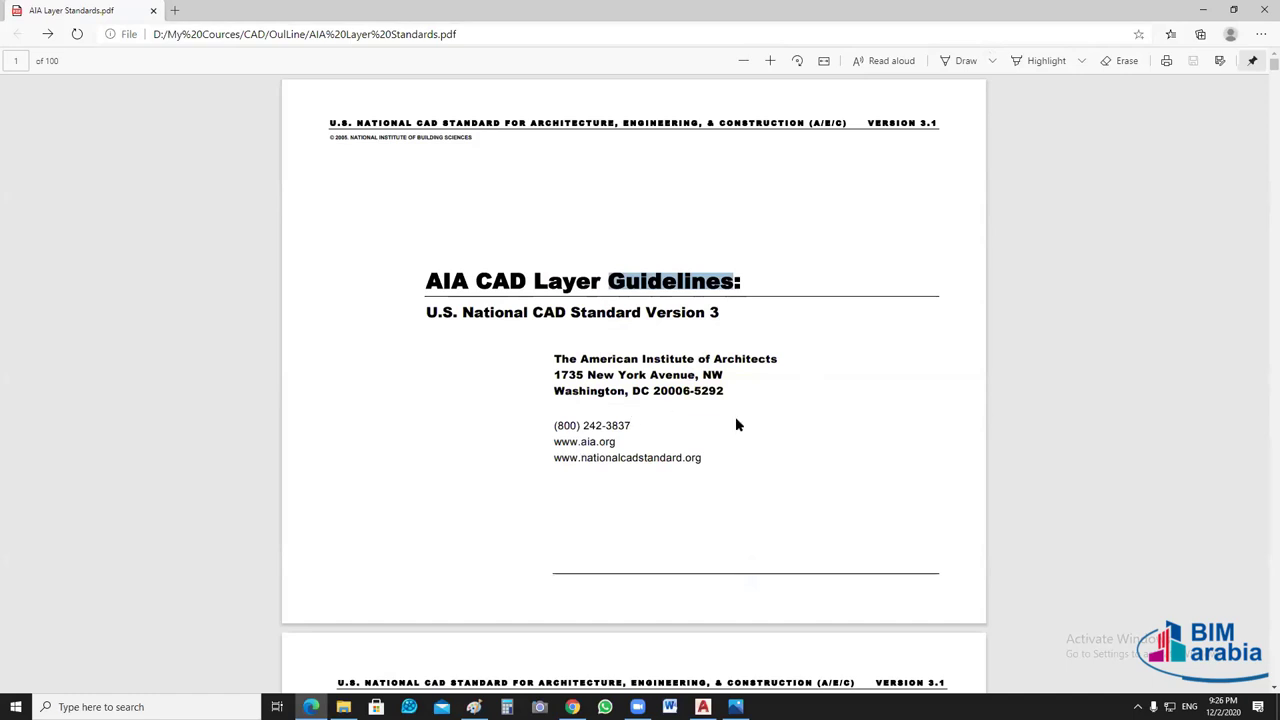
pyautogui.scroll(-1, 749, 397)
pyautogui.scroll(-3, 751, 395)
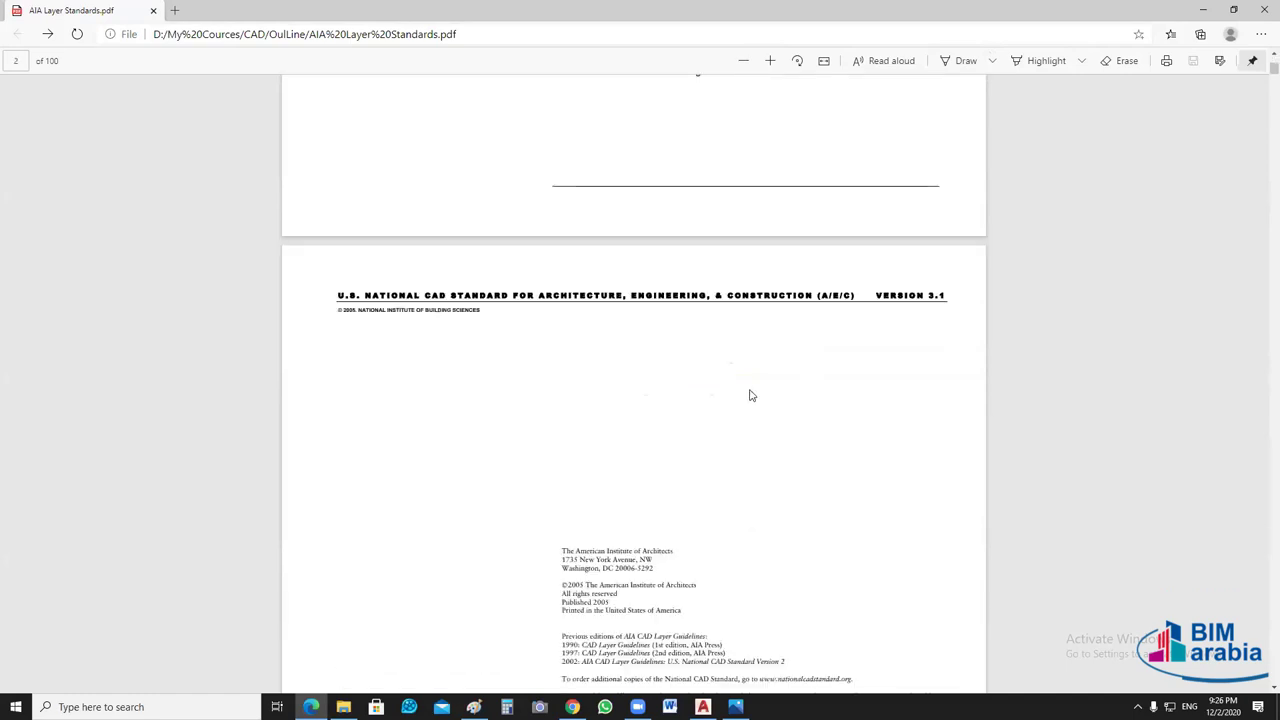
pyautogui.scroll(-4, 751, 394)
pyautogui.scroll(-5, 751, 386)
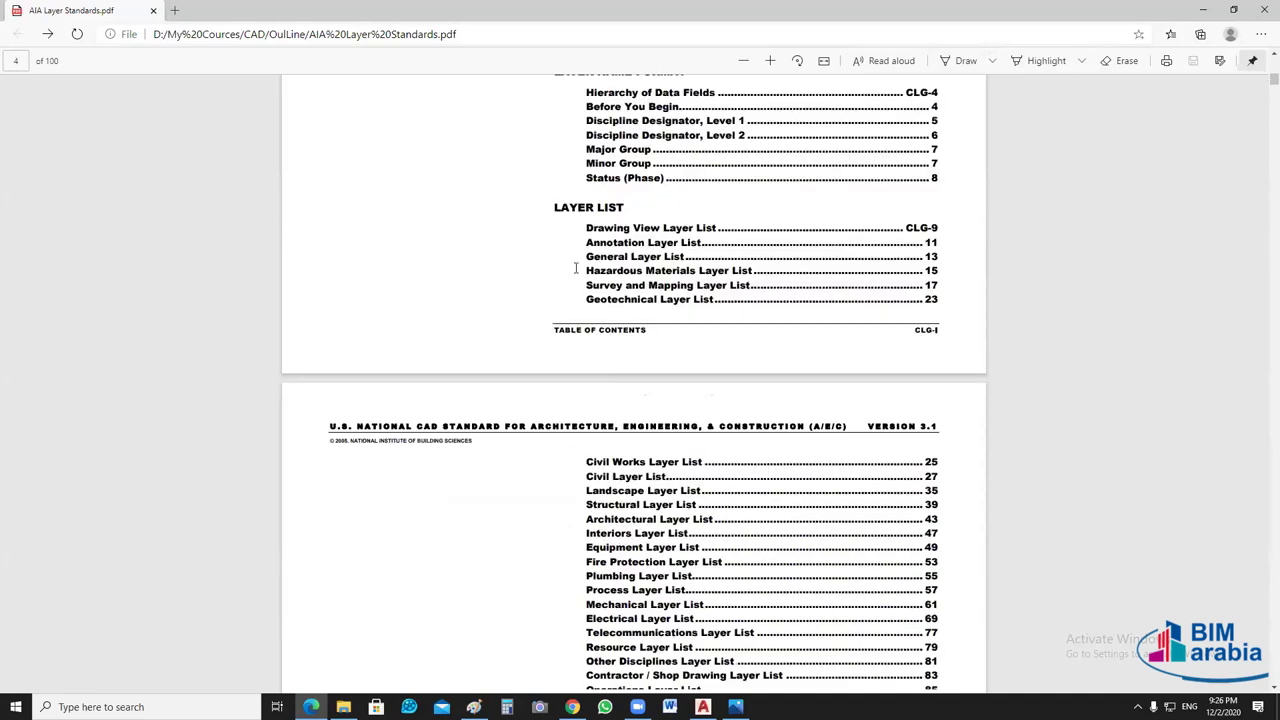
pyautogui.scroll(2, 649, 267)
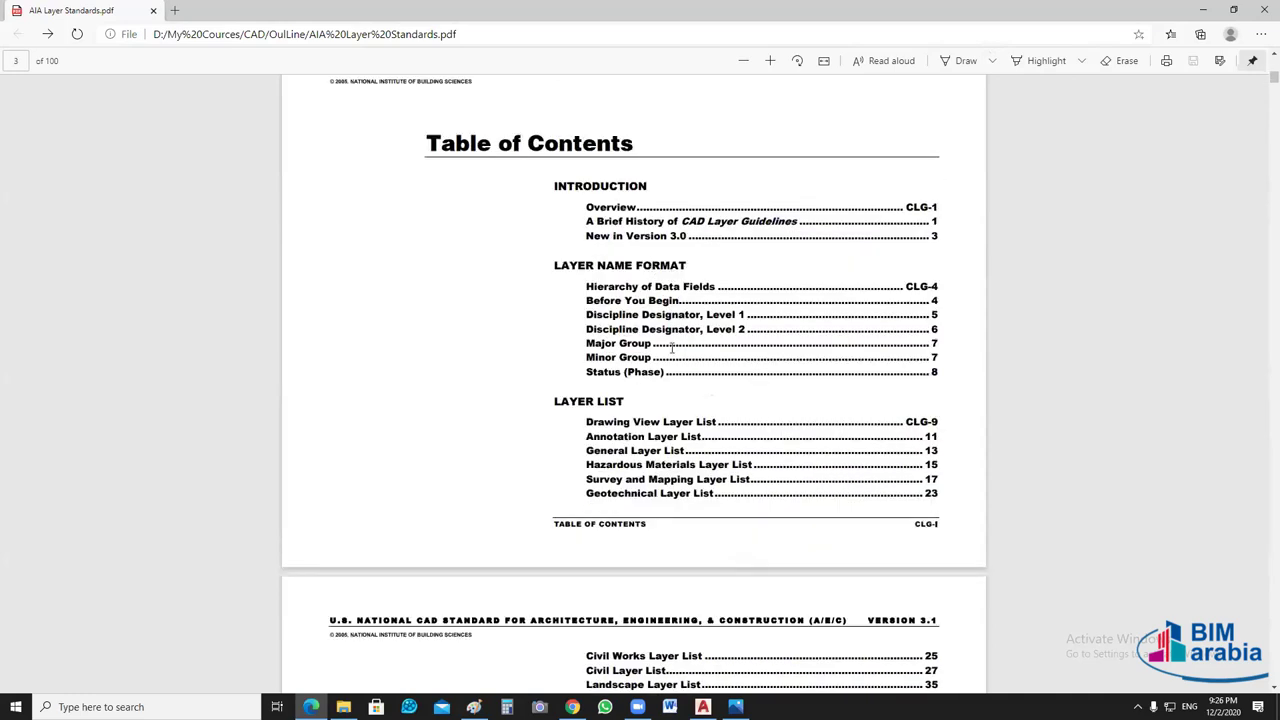
pyautogui.scroll(-1, 657, 336)
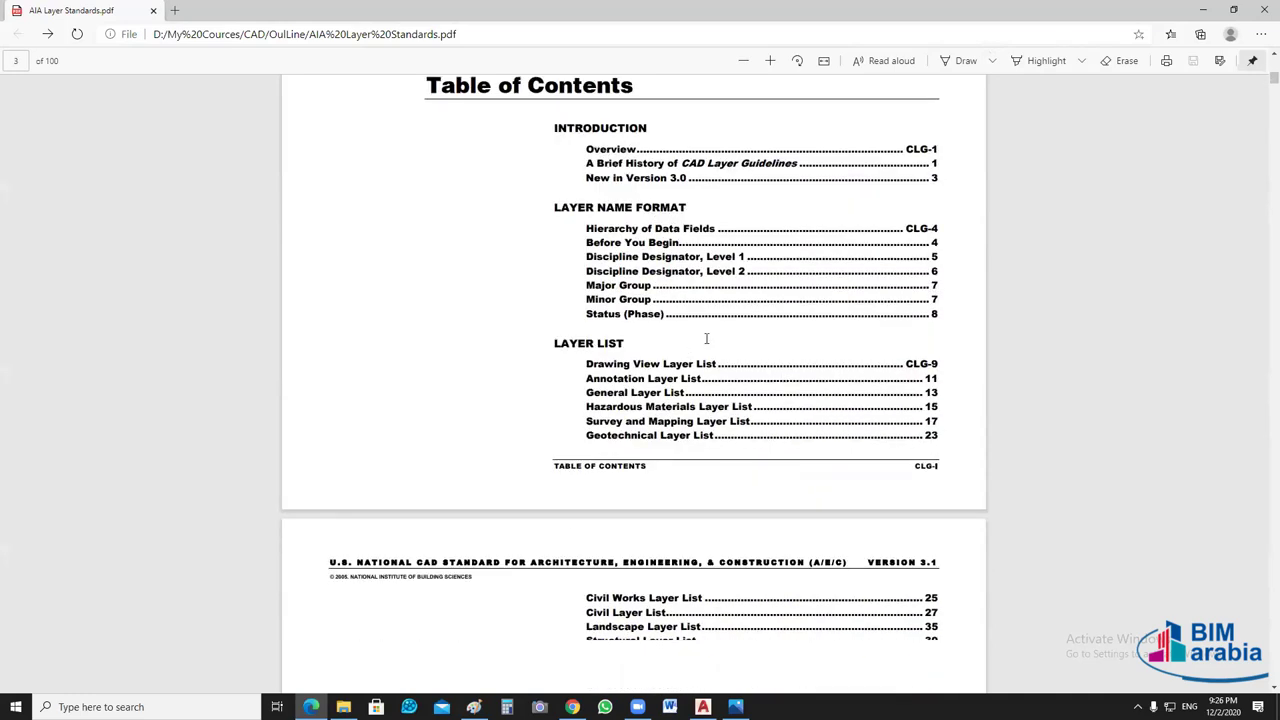
pyautogui.scroll(-5, 693, 368)
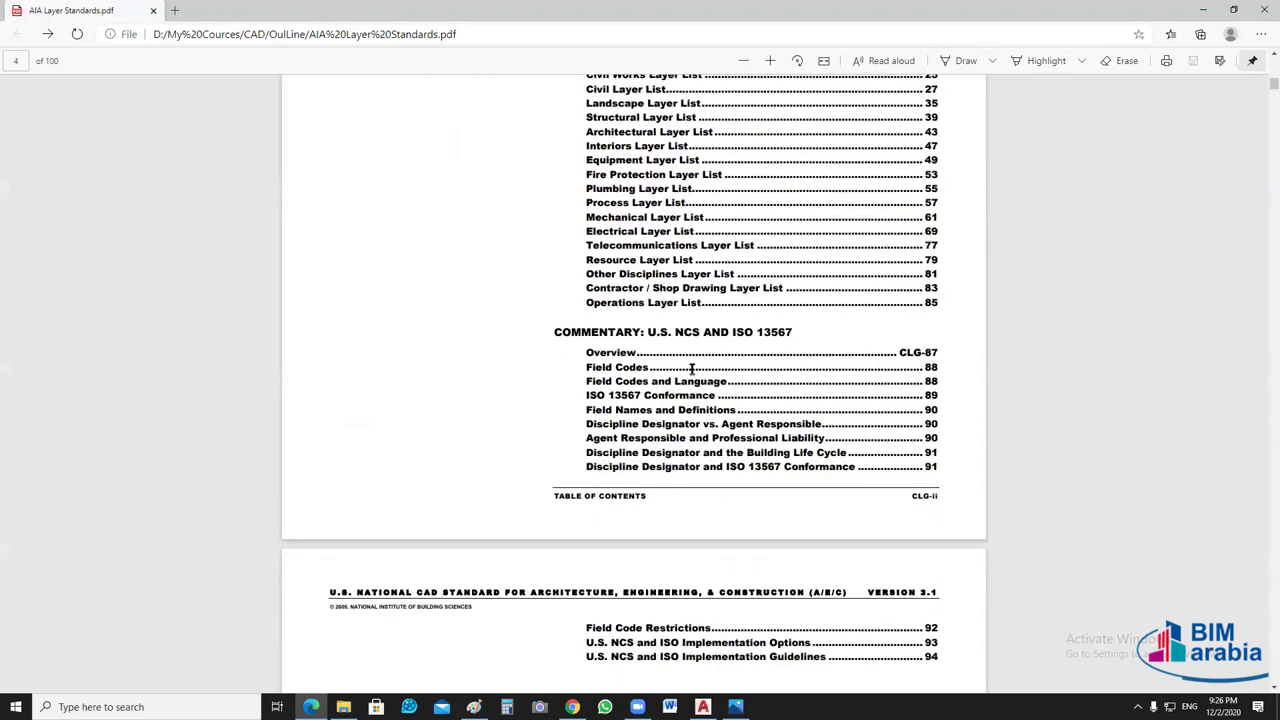
pyautogui.scroll(-5, 729, 397)
pyautogui.scroll(-1, 729, 397)
pyautogui.scroll(-3, 729, 398)
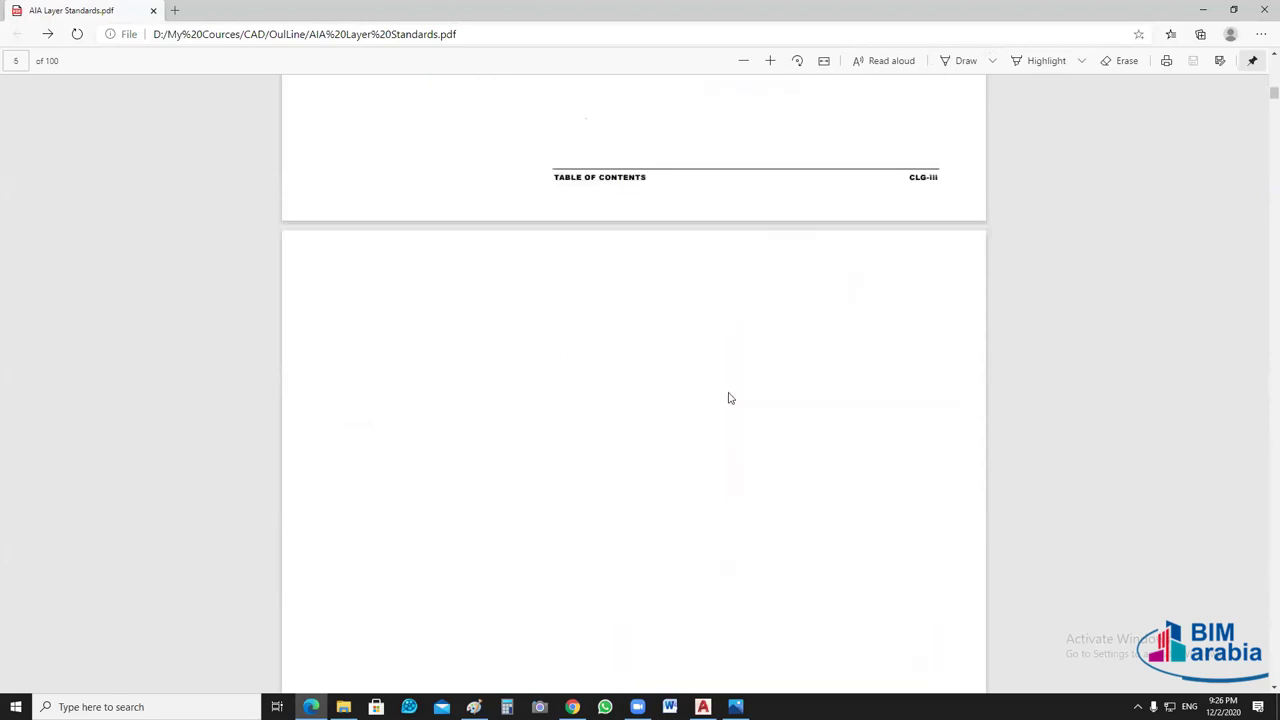
pyautogui.scroll(-8, 729, 398)
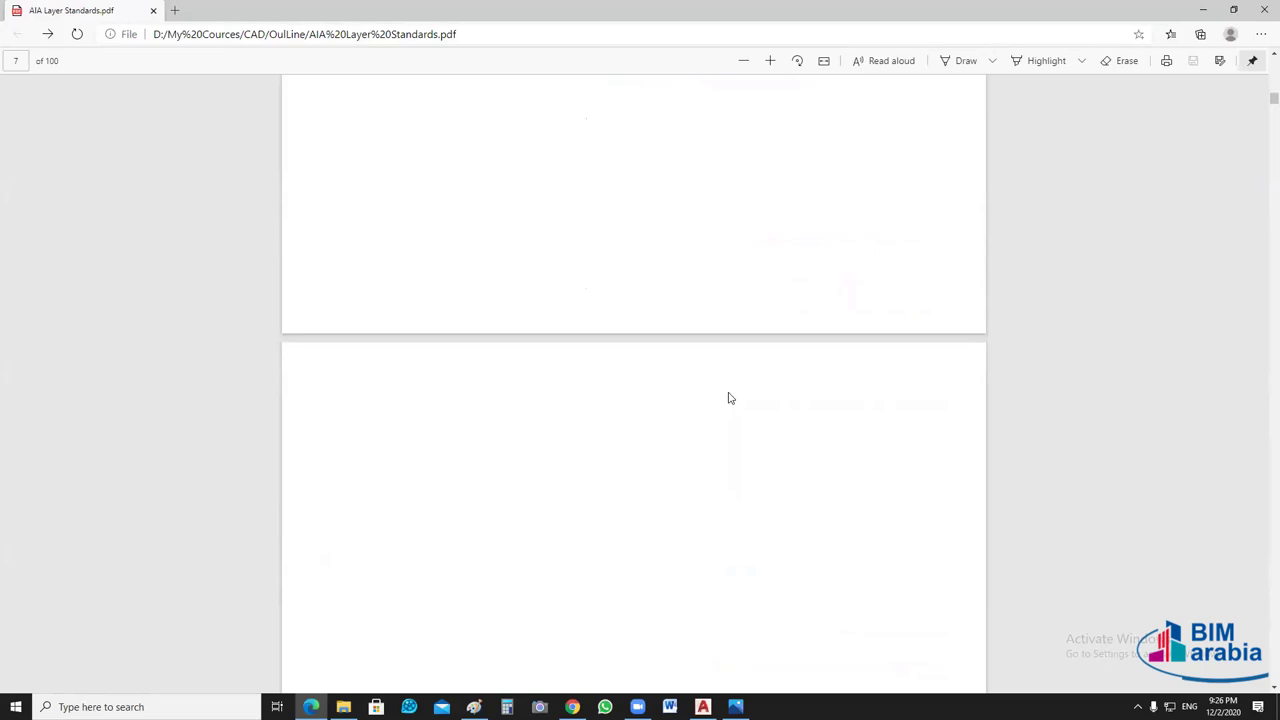
pyautogui.scroll(1, 700, 380)
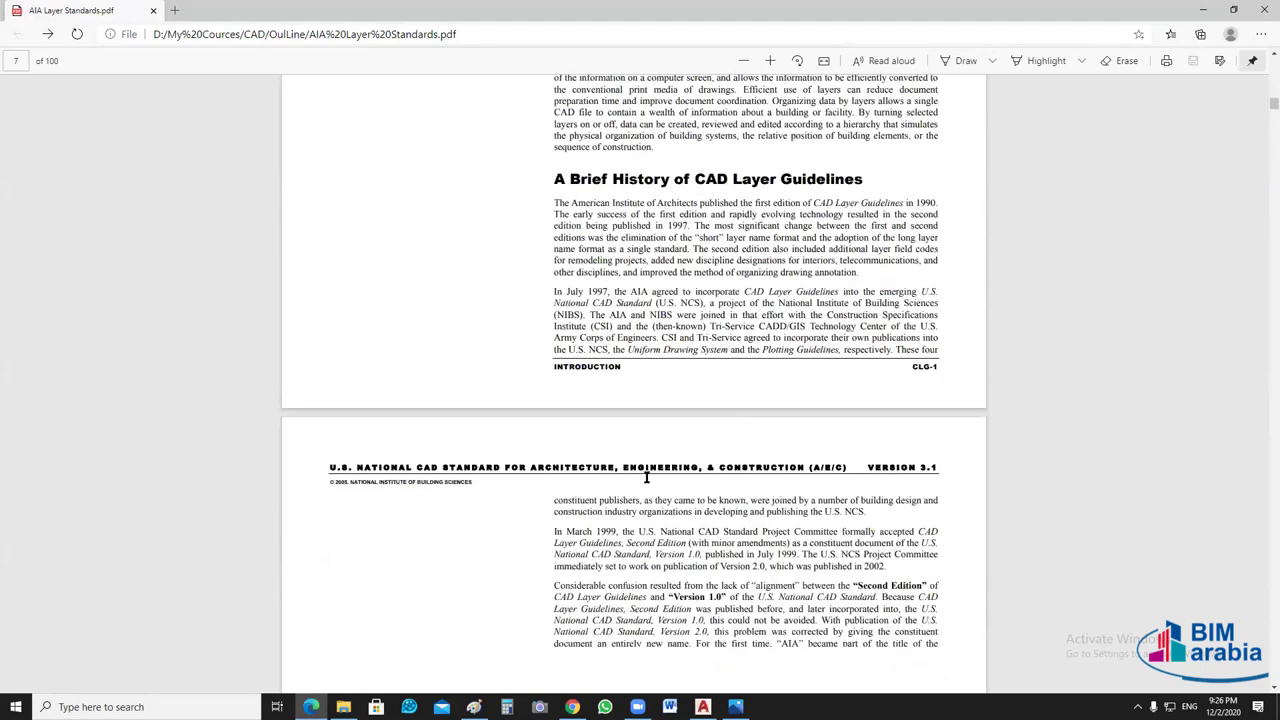
pyautogui.scroll(-2, 600, 319)
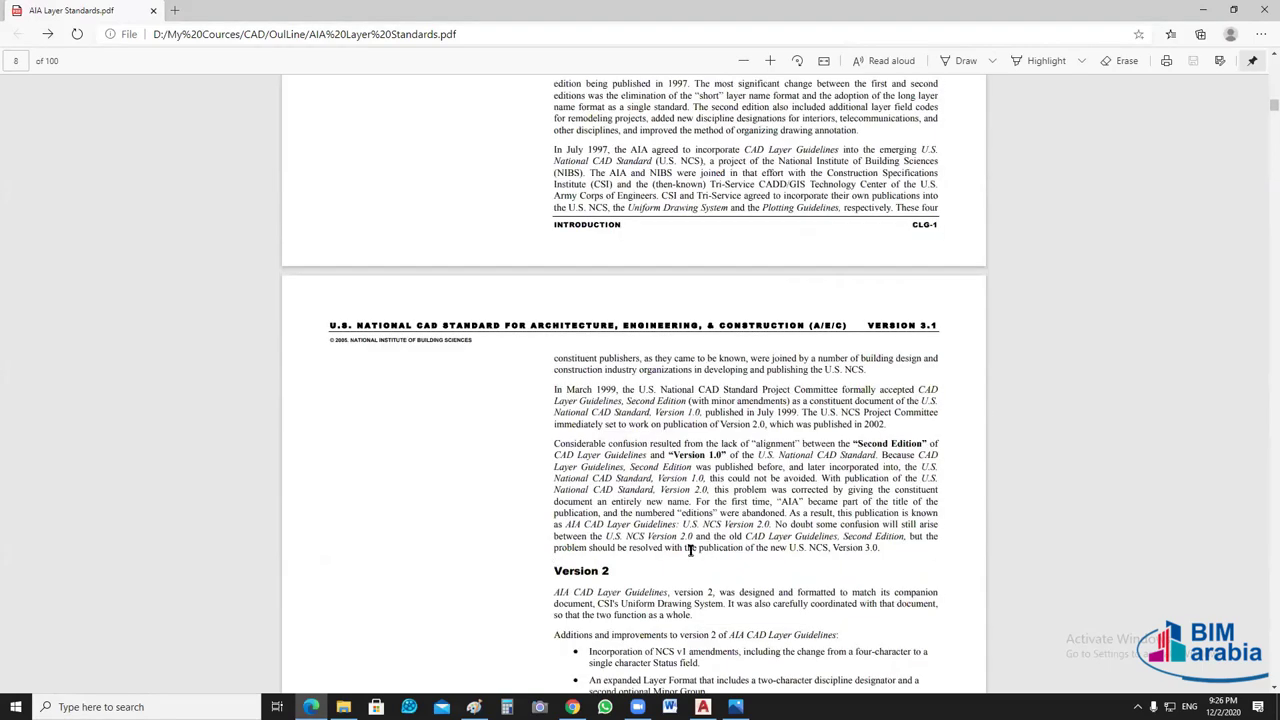
pyautogui.scroll(-15, 478, 336)
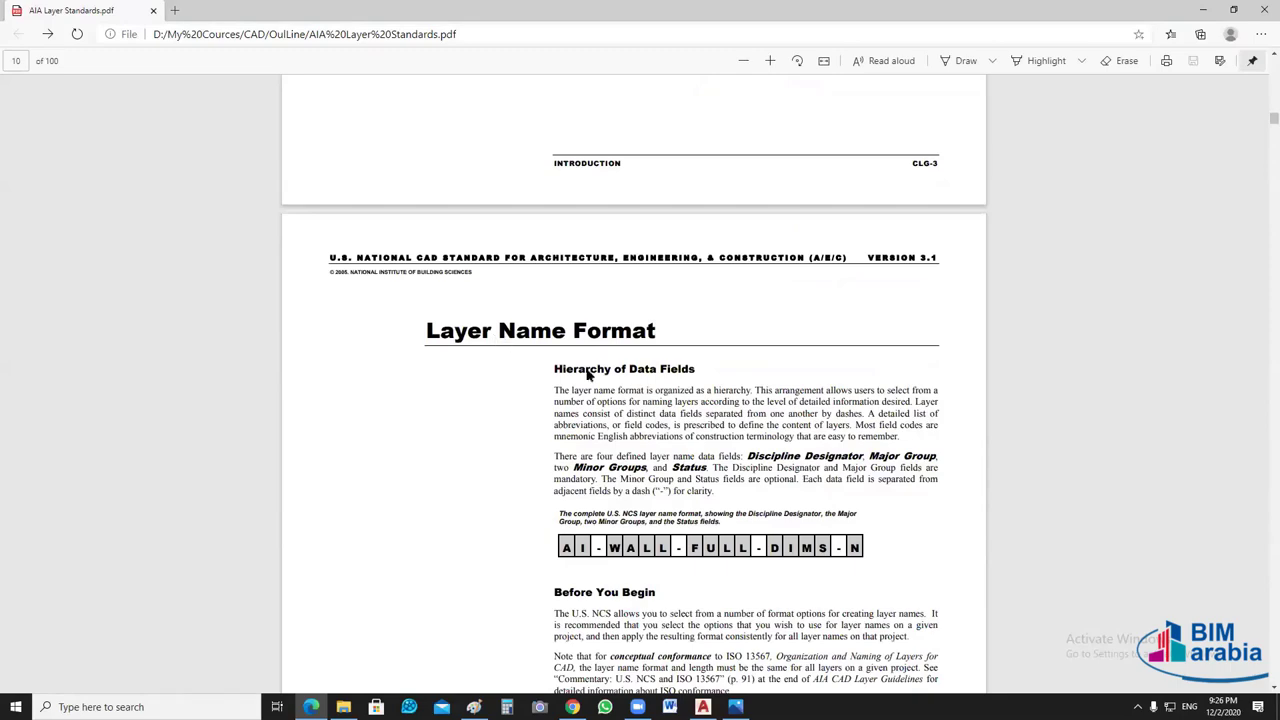
pyautogui.scroll(-10, 590, 378)
pyautogui.scroll(-8, 586, 372)
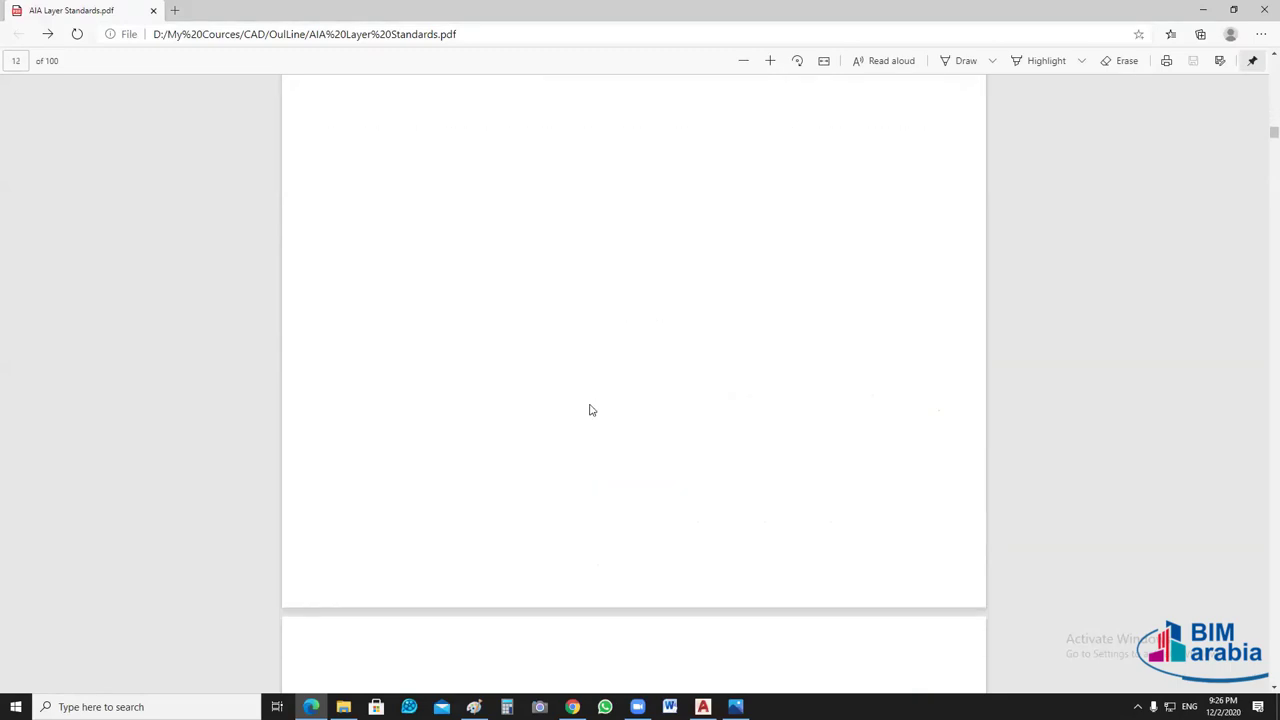
pyautogui.scroll(-2, 595, 420)
pyautogui.scroll(-10, 437, 320)
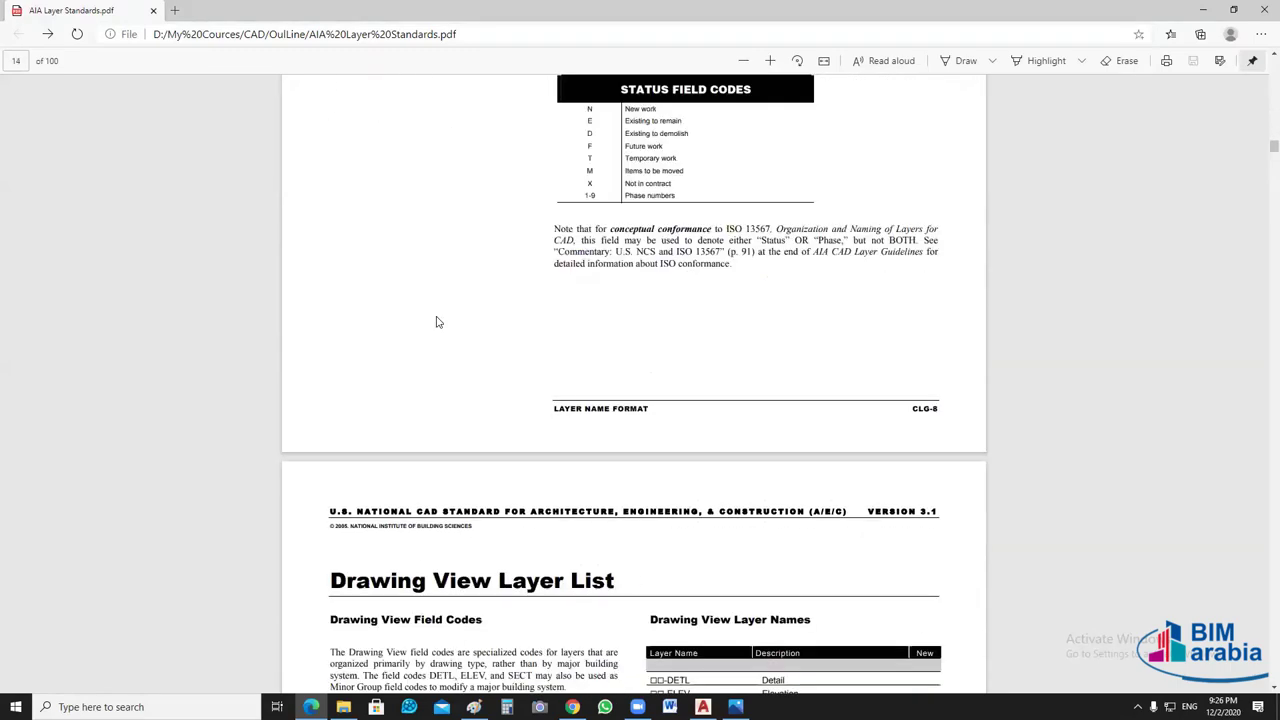
pyautogui.scroll(-5, 557, 297)
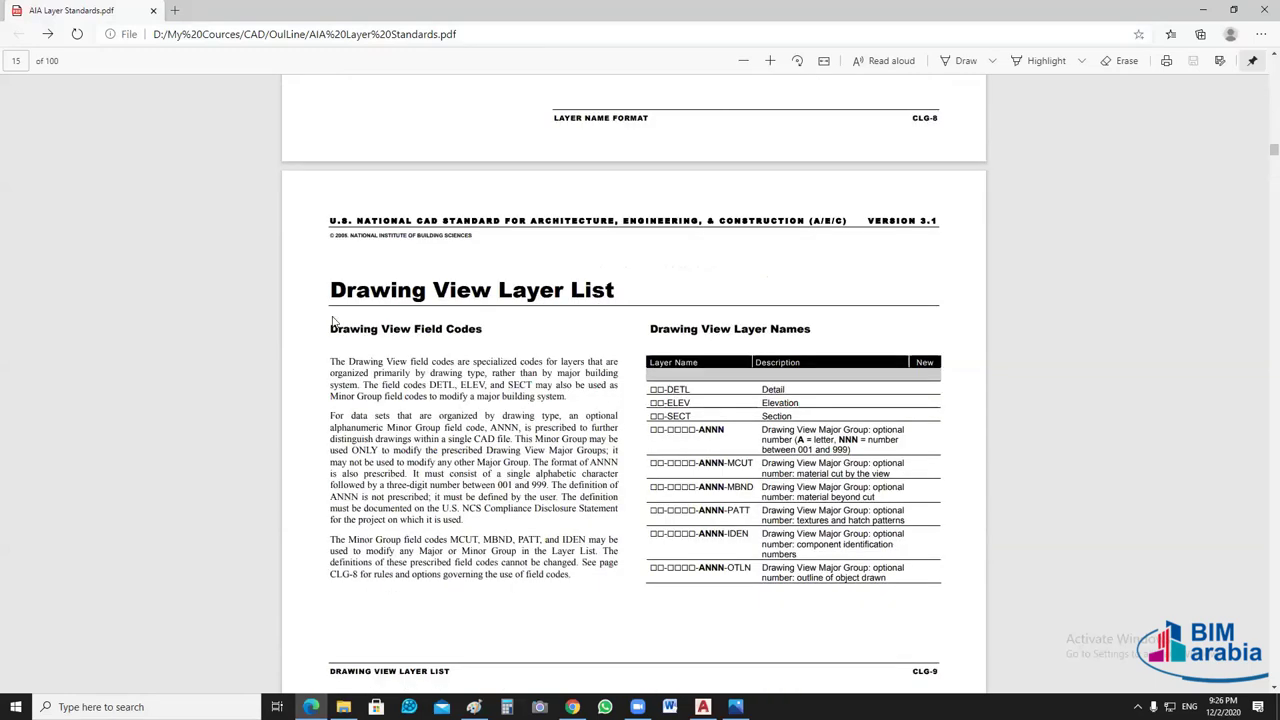
pyautogui.scroll(-1, 634, 470)
pyautogui.scroll(-5, 635, 468)
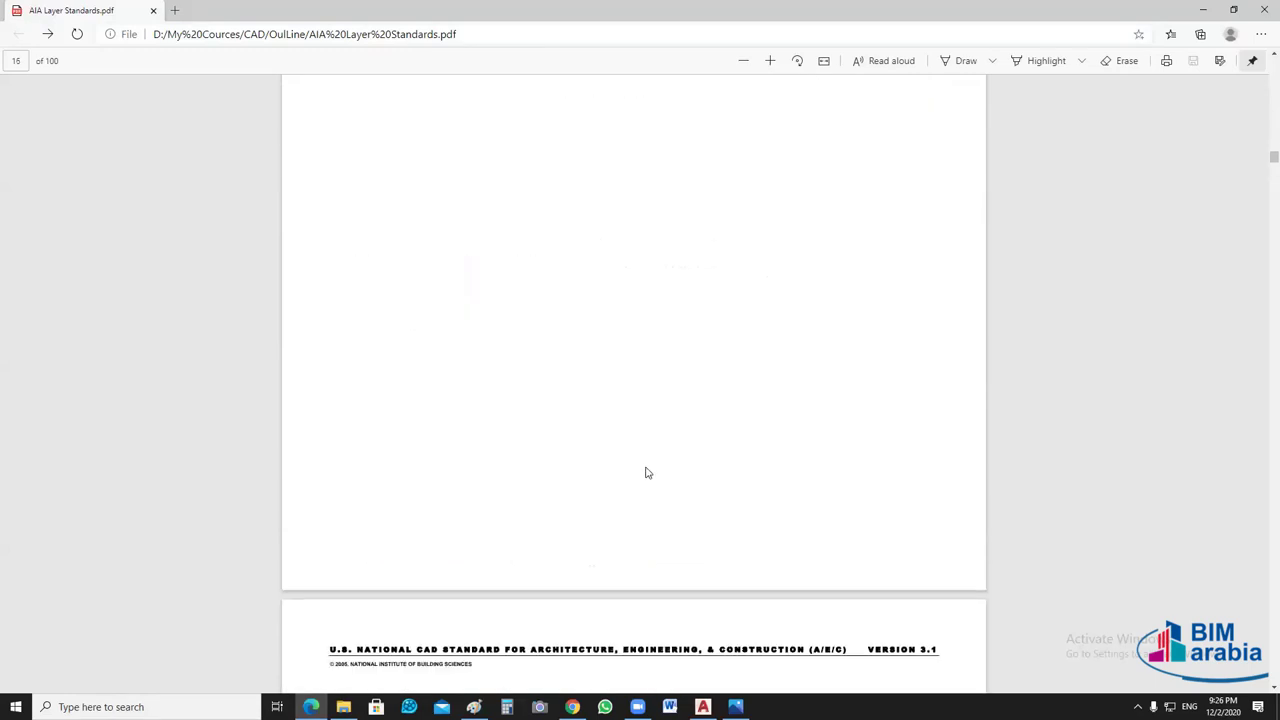
pyautogui.scroll(-4, 648, 460)
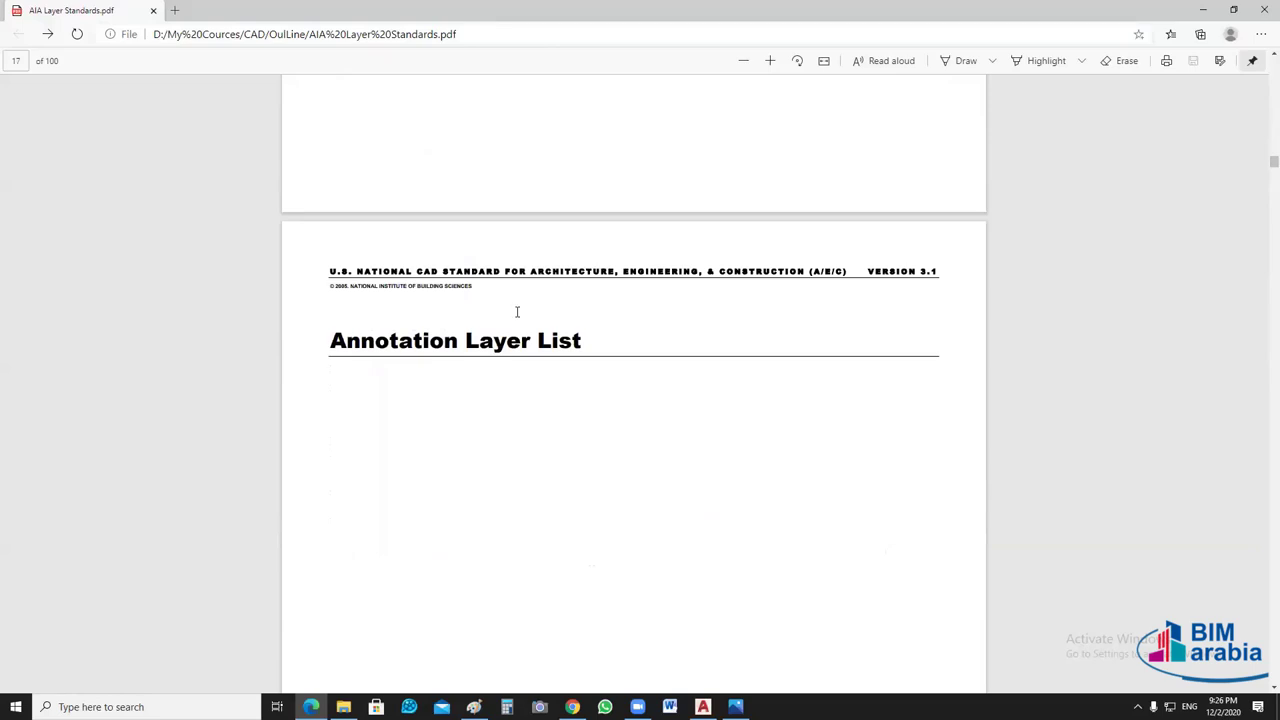
pyautogui.scroll(-1, 429, 262)
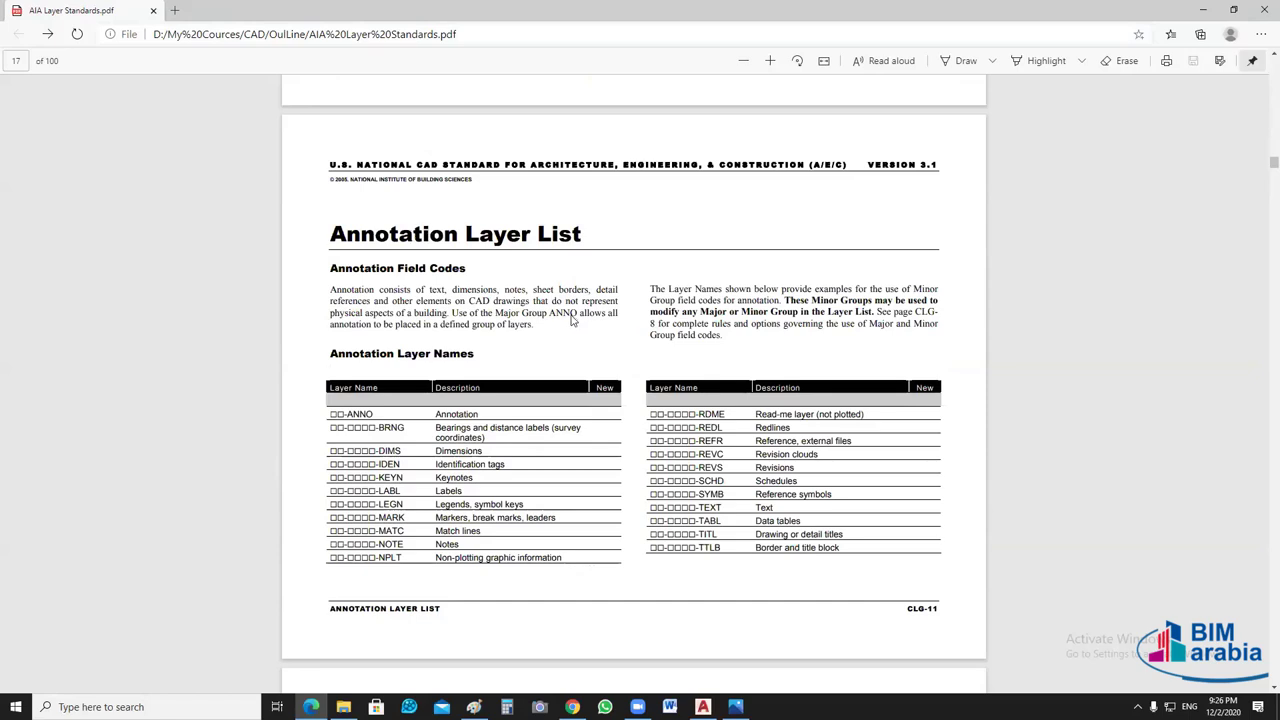
# - Scroll the AIA PDF down to page 49, the Architectural Layer List (CLG-43)
pyautogui.scroll(-5, 573, 316)
pyautogui.scroll(-10, 573, 316)
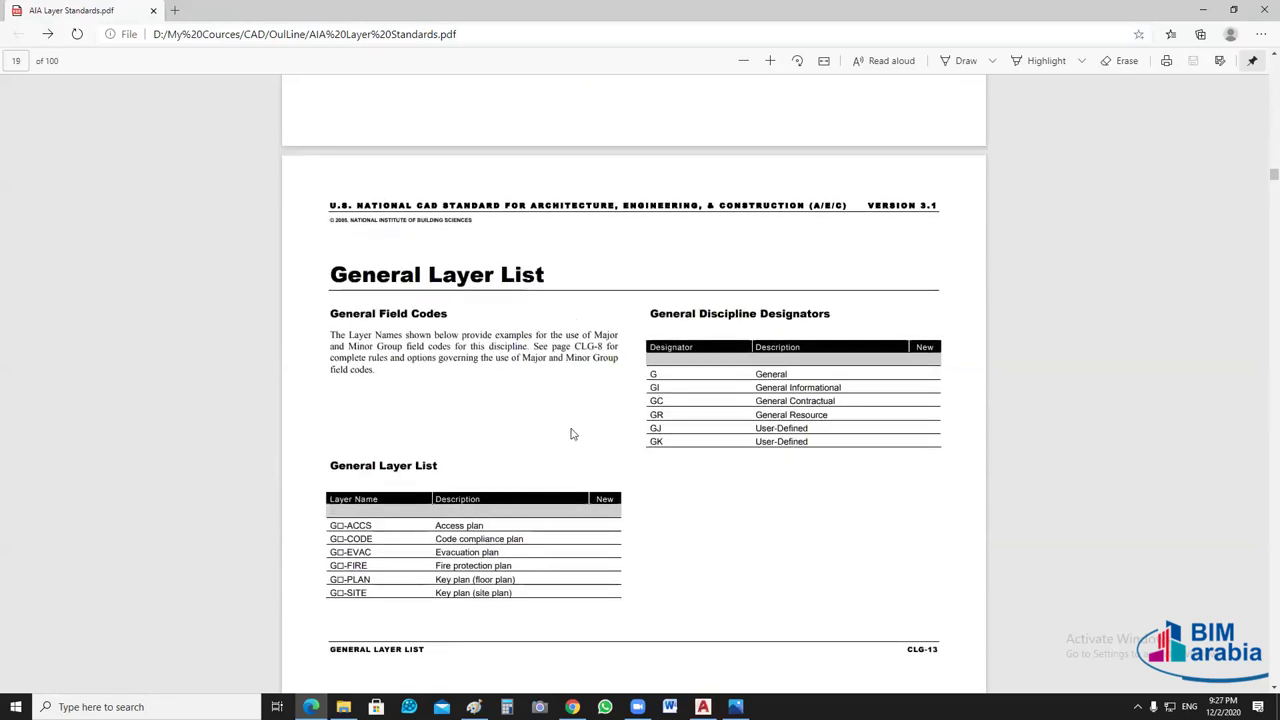
pyautogui.scroll(-5, 573, 434)
pyautogui.scroll(-5, 576, 436)
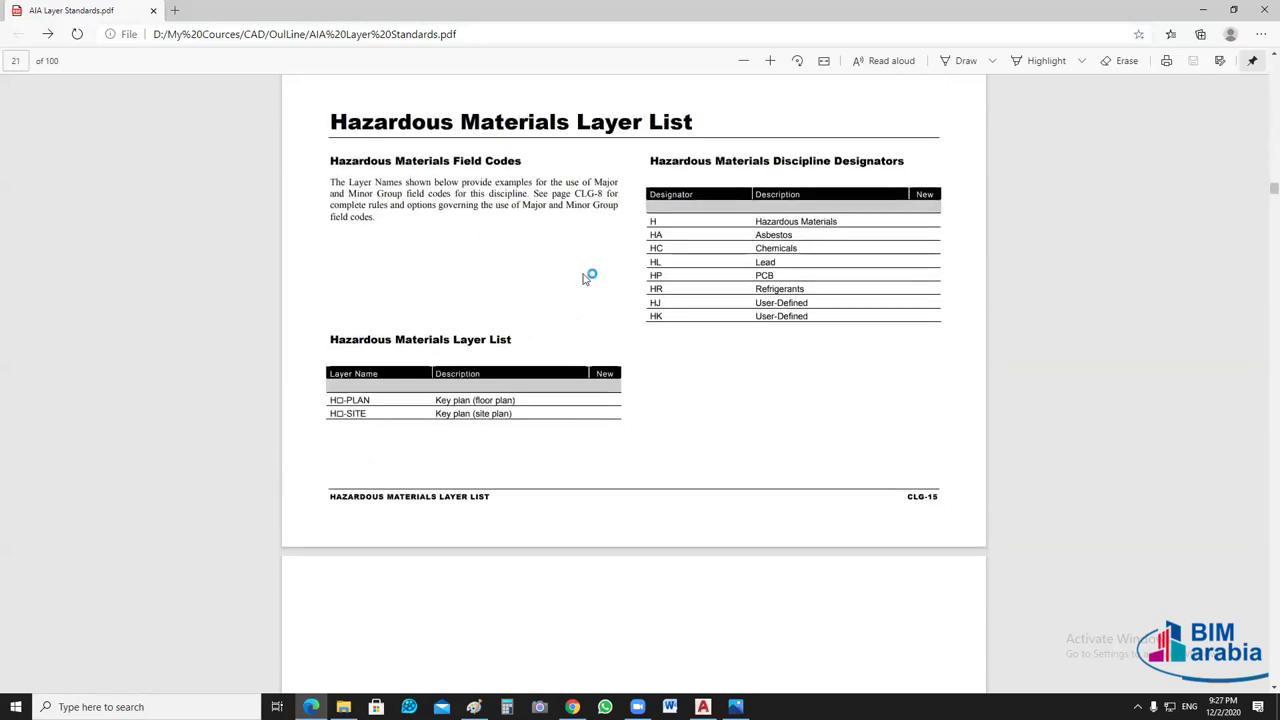
pyautogui.scroll(-6, 611, 363)
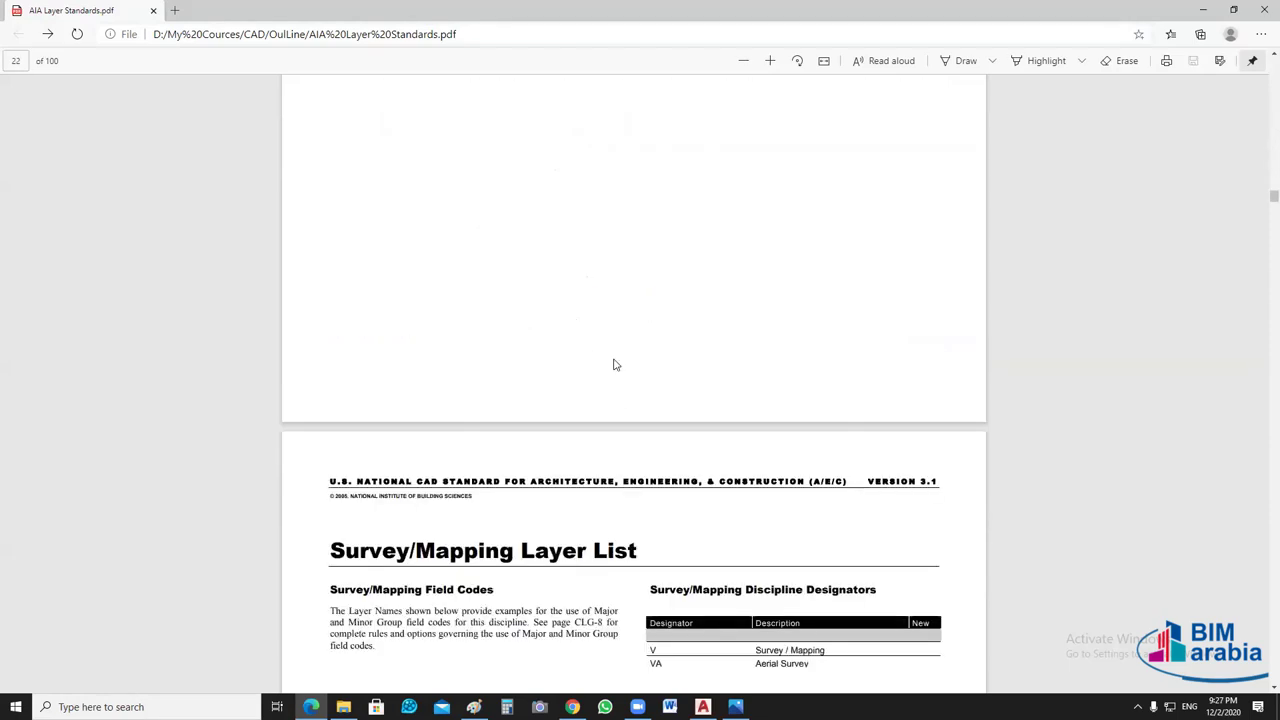
pyautogui.scroll(-1, 383, 249)
pyautogui.scroll(-2, 584, 268)
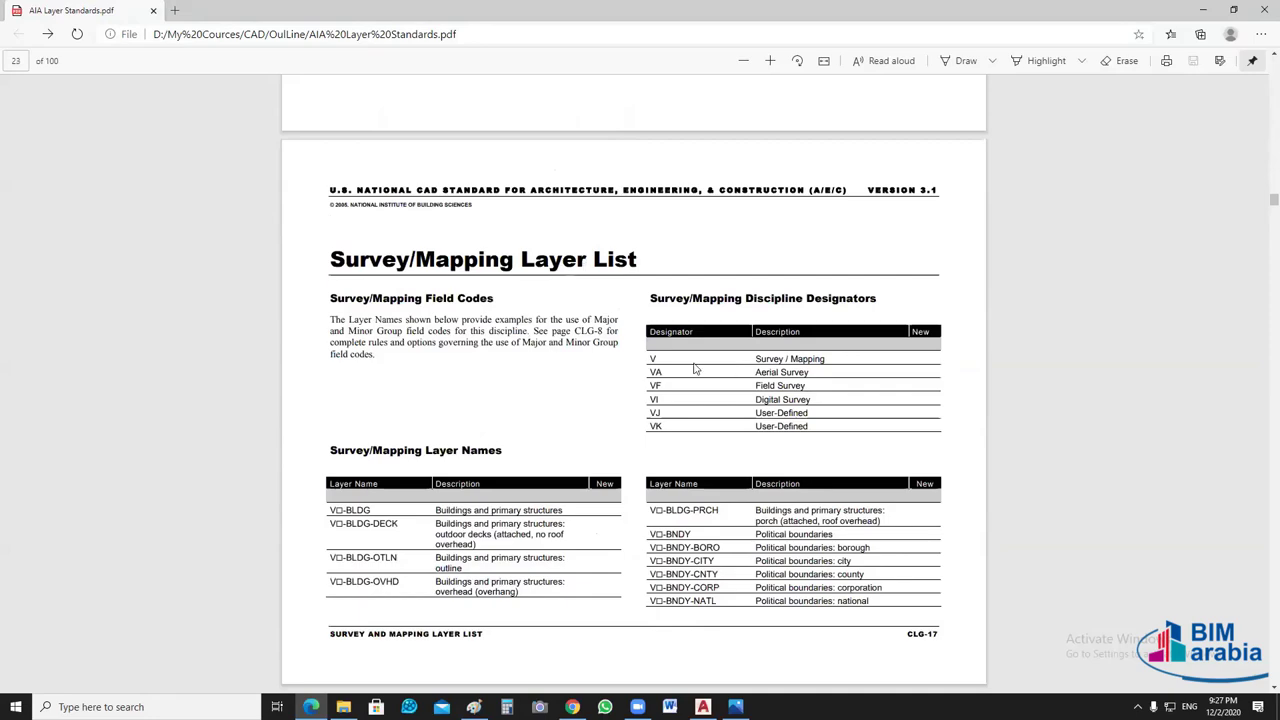
pyautogui.scroll(-6, 569, 383)
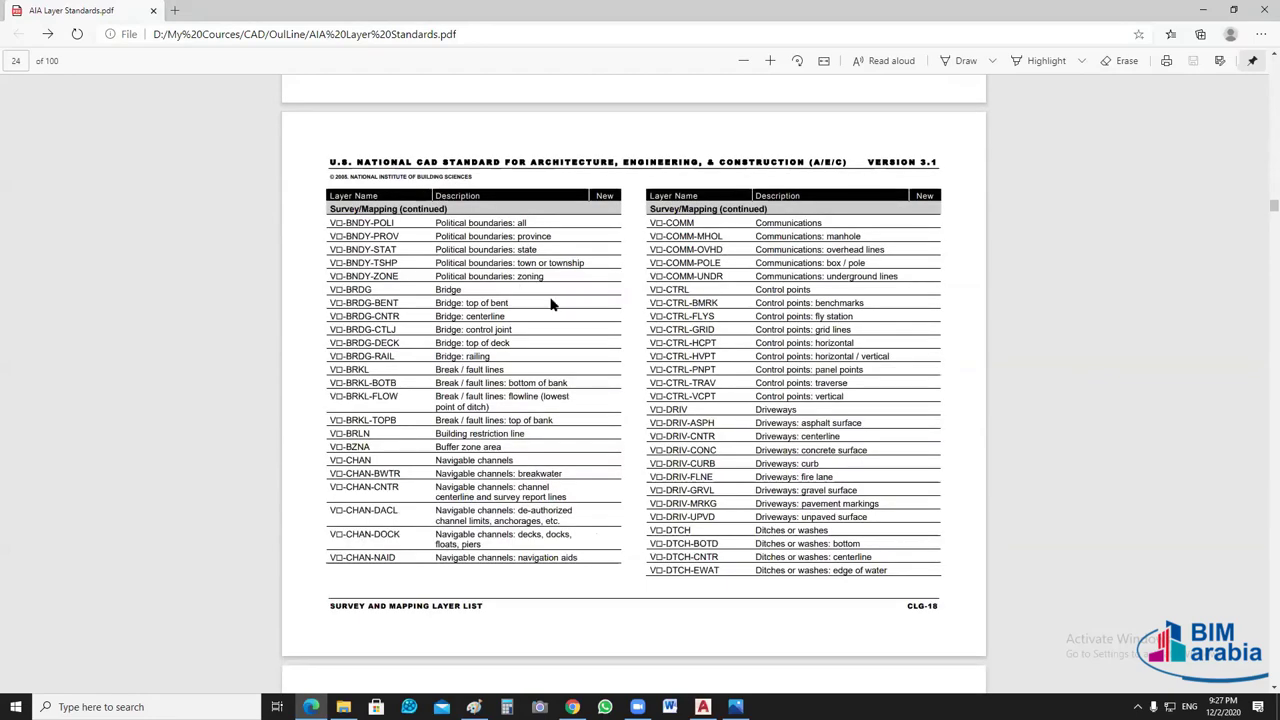
pyautogui.scroll(-1, 583, 325)
pyautogui.scroll(-5, 600, 420)
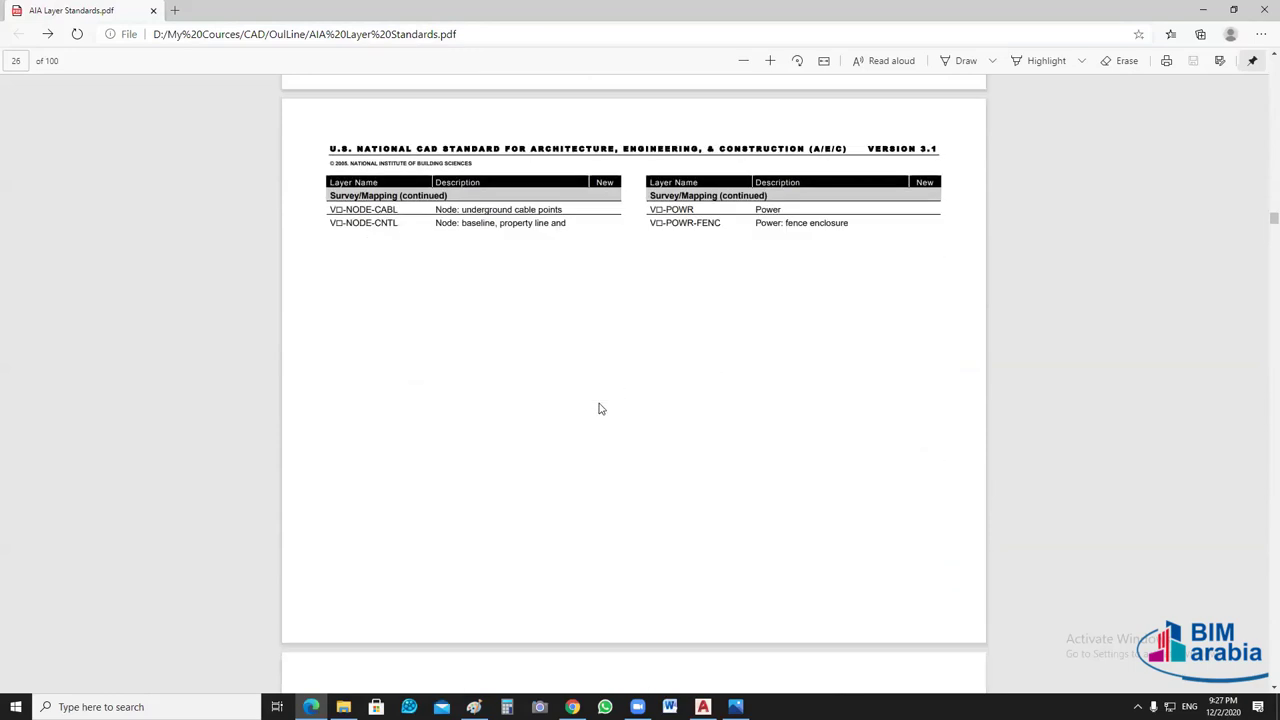
pyautogui.scroll(-3, 610, 425)
pyautogui.scroll(-5, 617, 440)
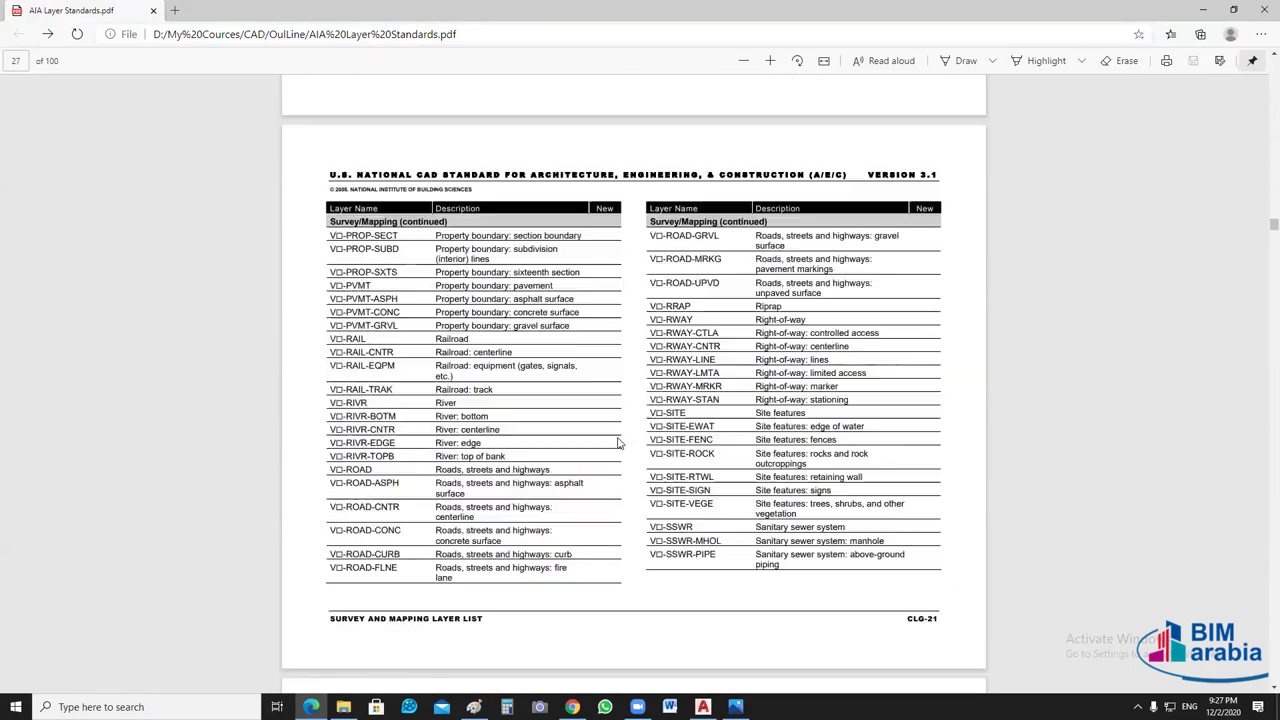
pyautogui.scroll(-5, 565, 300)
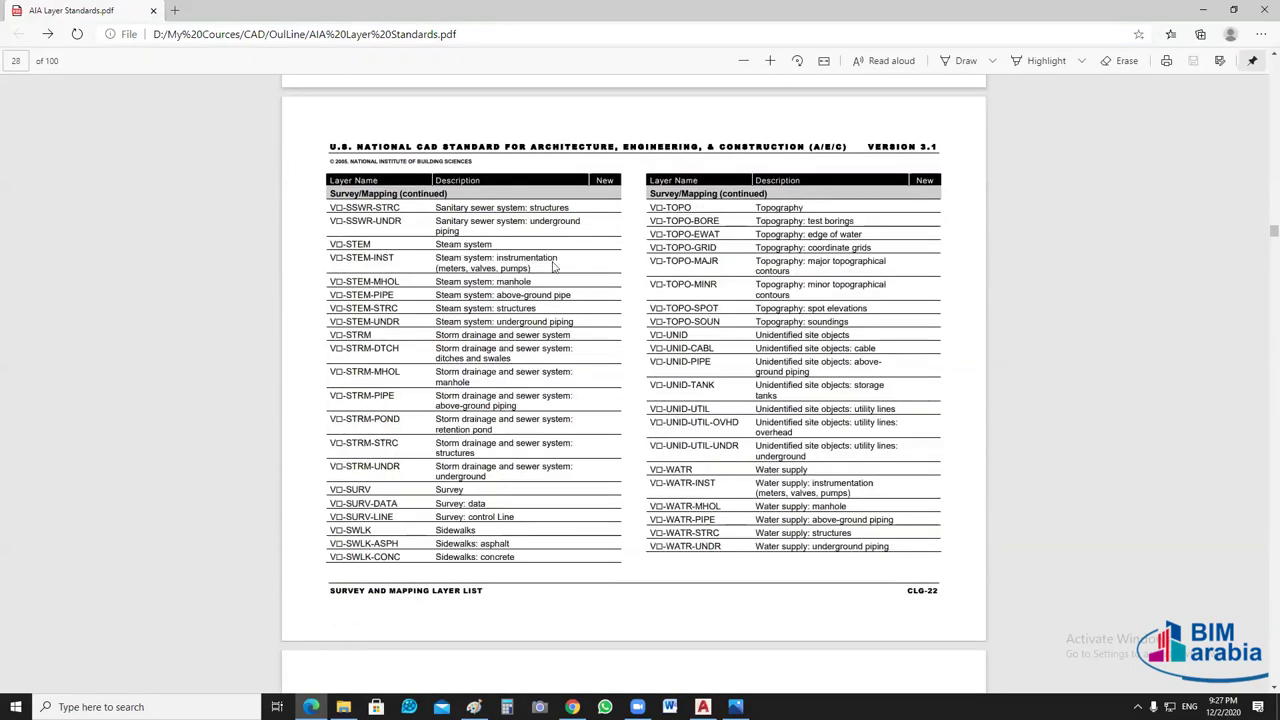
pyautogui.scroll(-10, 600, 292)
pyautogui.scroll(-3, 603, 298)
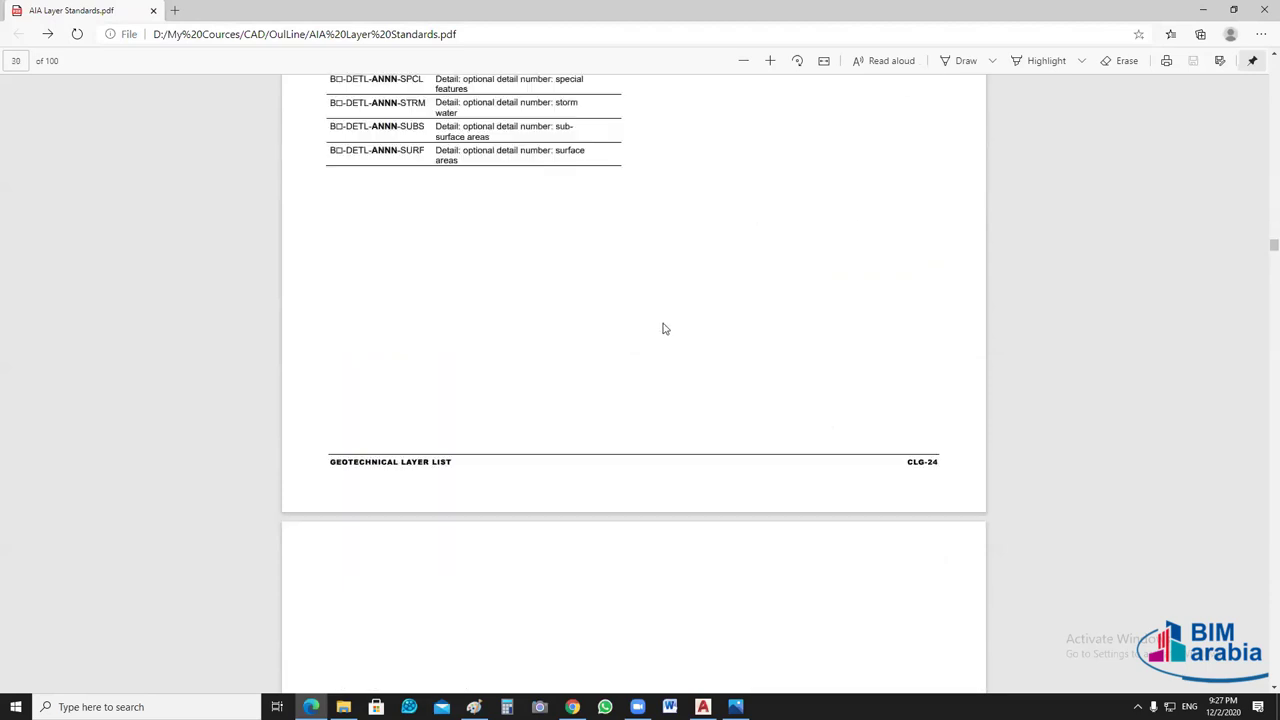
pyautogui.scroll(-4, 662, 330)
pyautogui.scroll(-2, 641, 354)
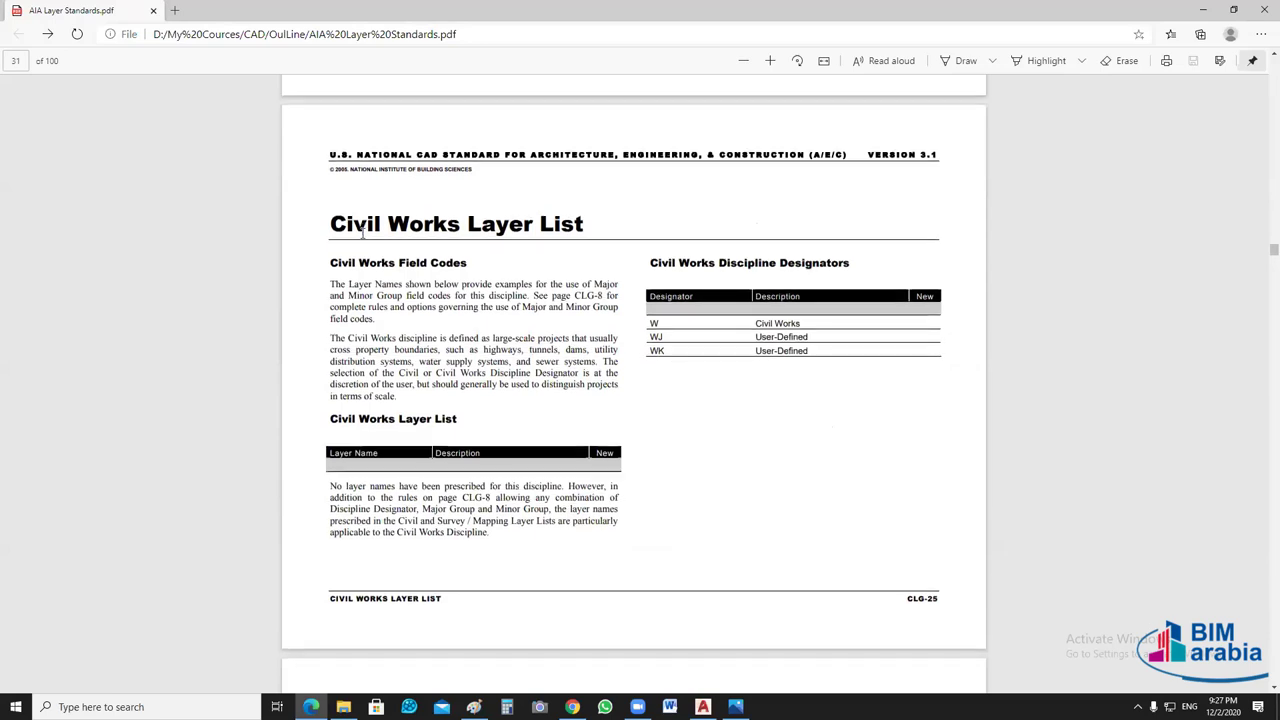
pyautogui.scroll(-5, 375, 228)
pyautogui.scroll(-1, 426, 231)
pyautogui.scroll(-4, 454, 257)
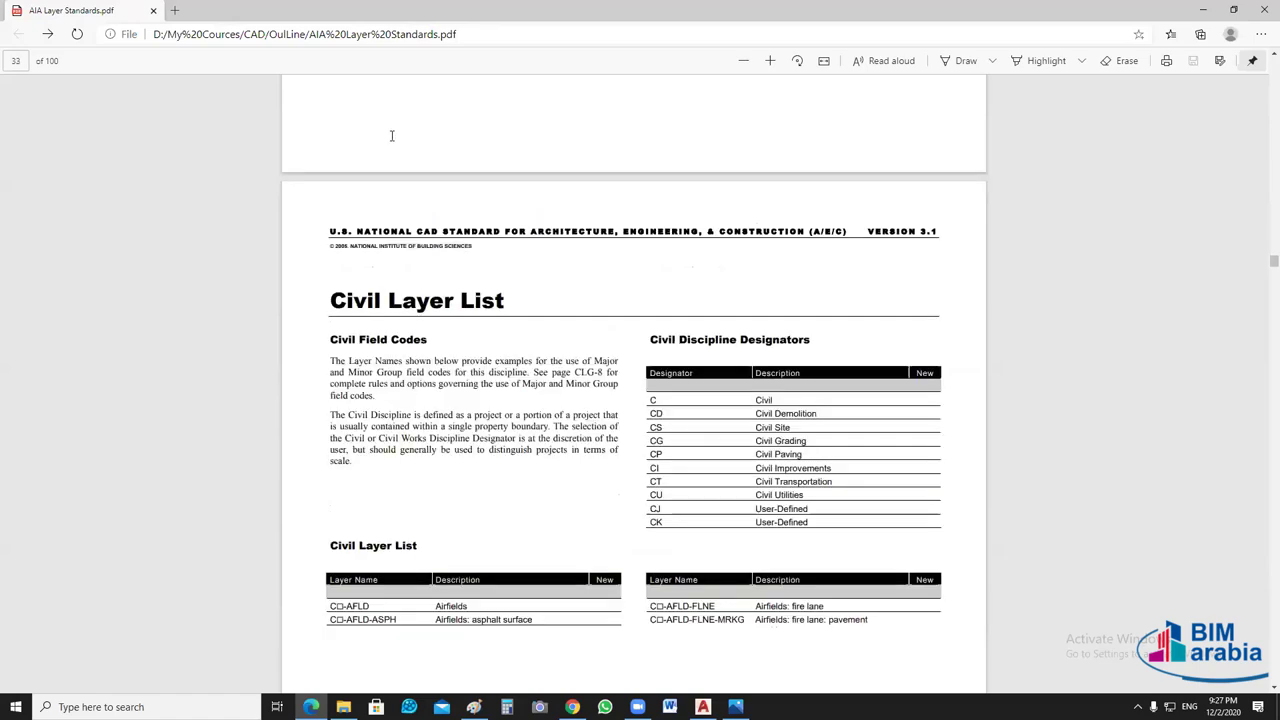
pyautogui.scroll(-2, 483, 288)
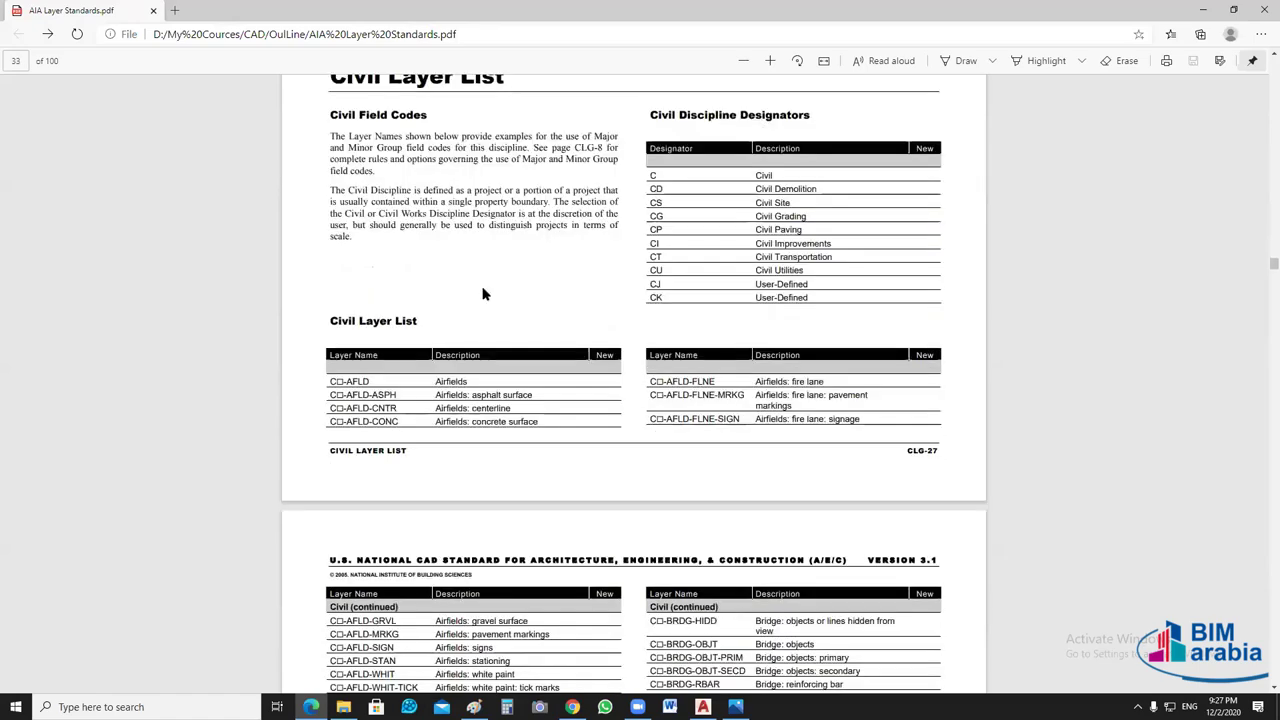
pyautogui.scroll(2, 488, 289)
pyautogui.scroll(-6, 505, 428)
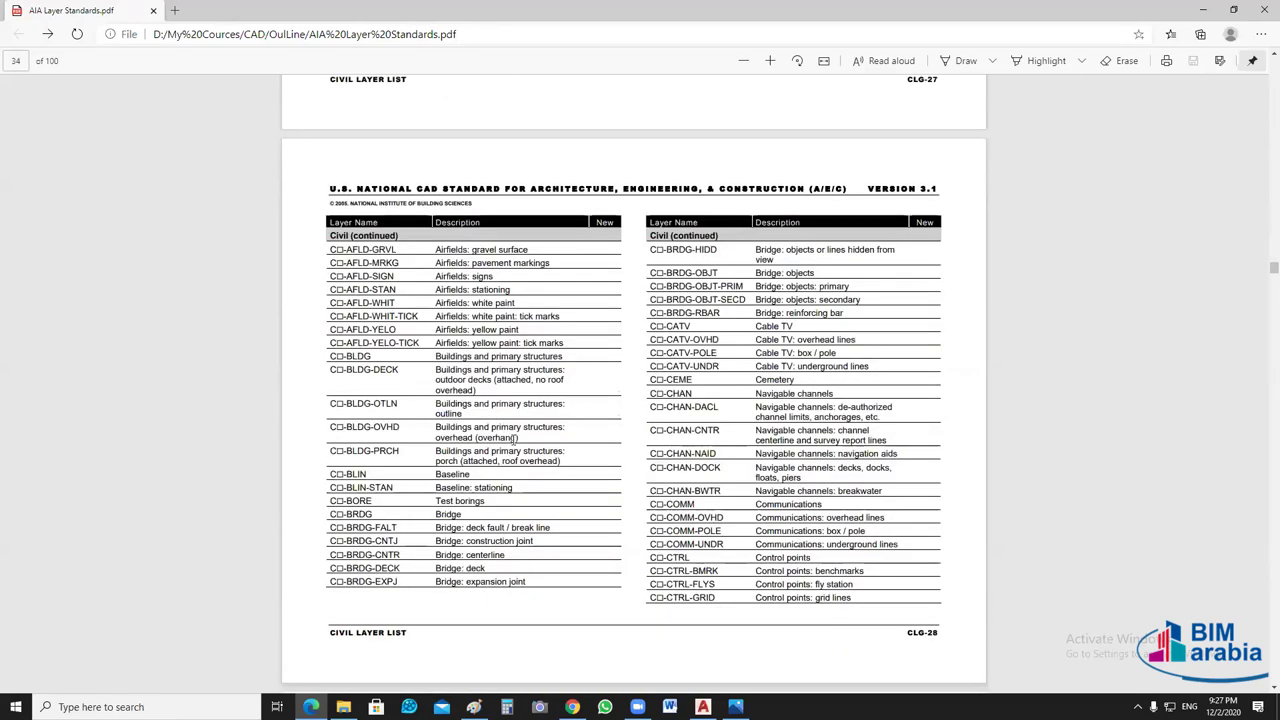
pyautogui.scroll(-6, 510, 435)
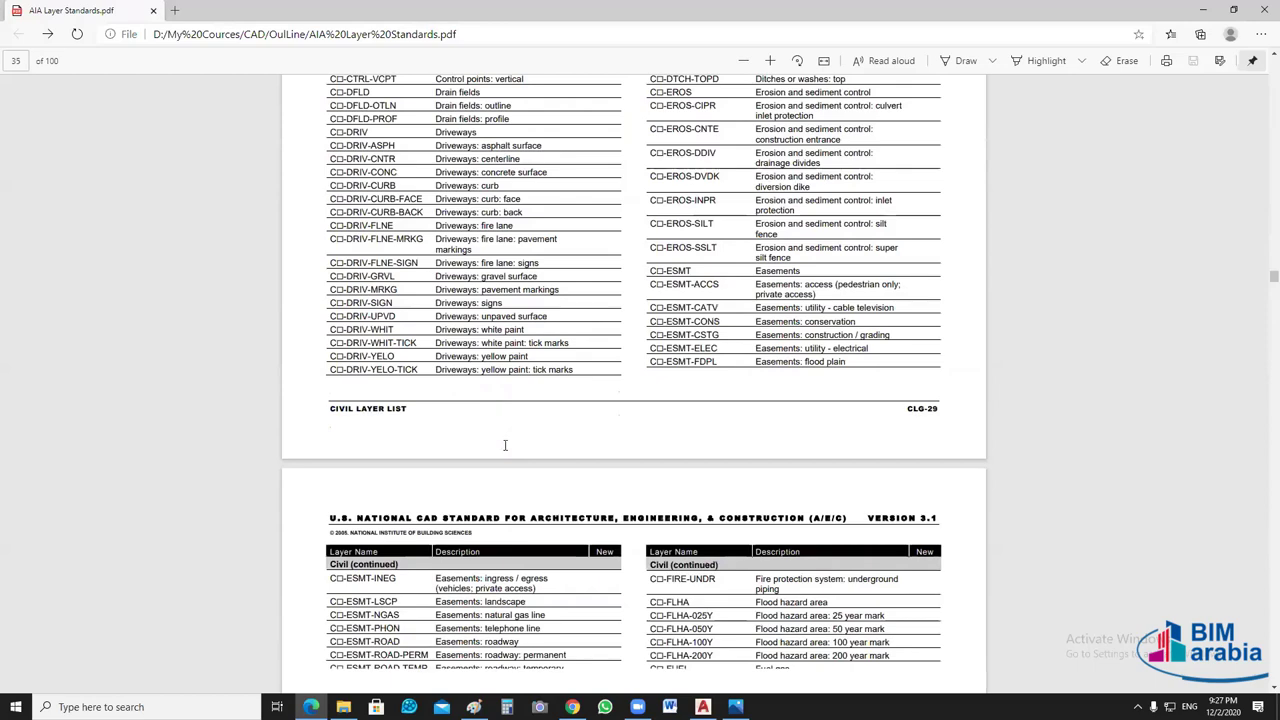
pyautogui.scroll(-15, 505, 445)
pyautogui.scroll(-5, 523, 354)
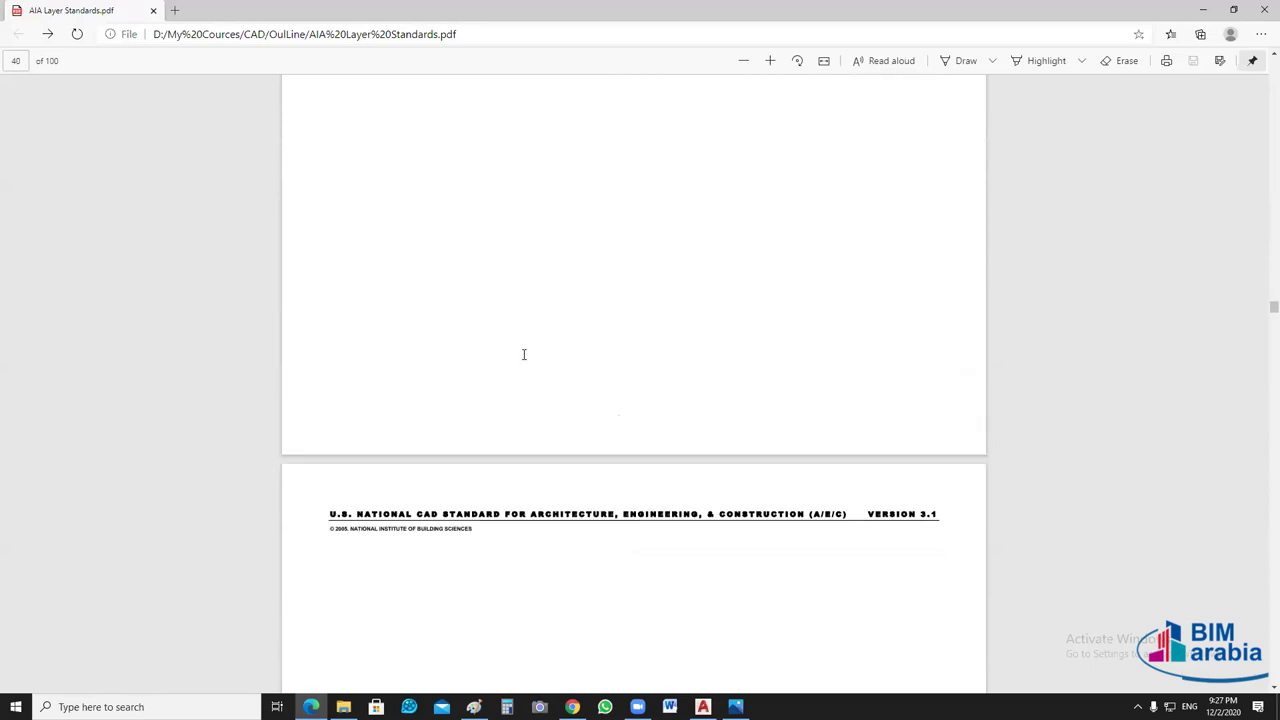
pyautogui.scroll(-5, 371, 246)
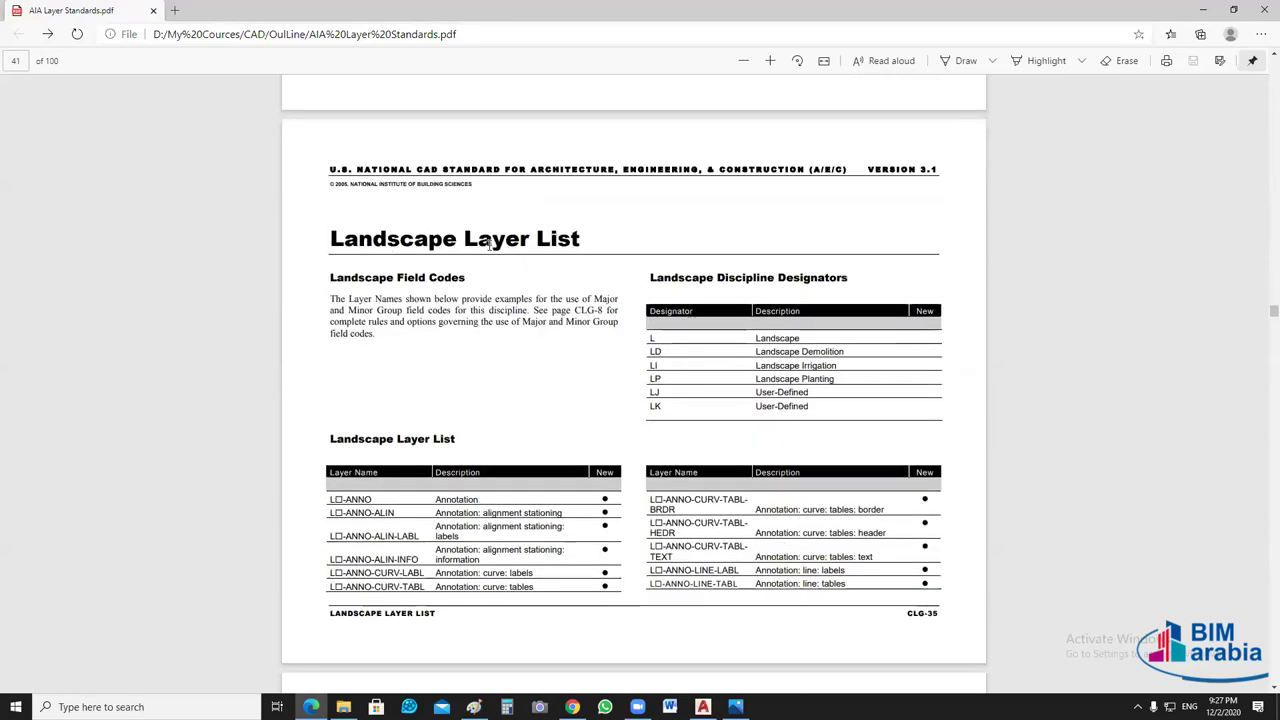
pyautogui.scroll(-2, 725, 330)
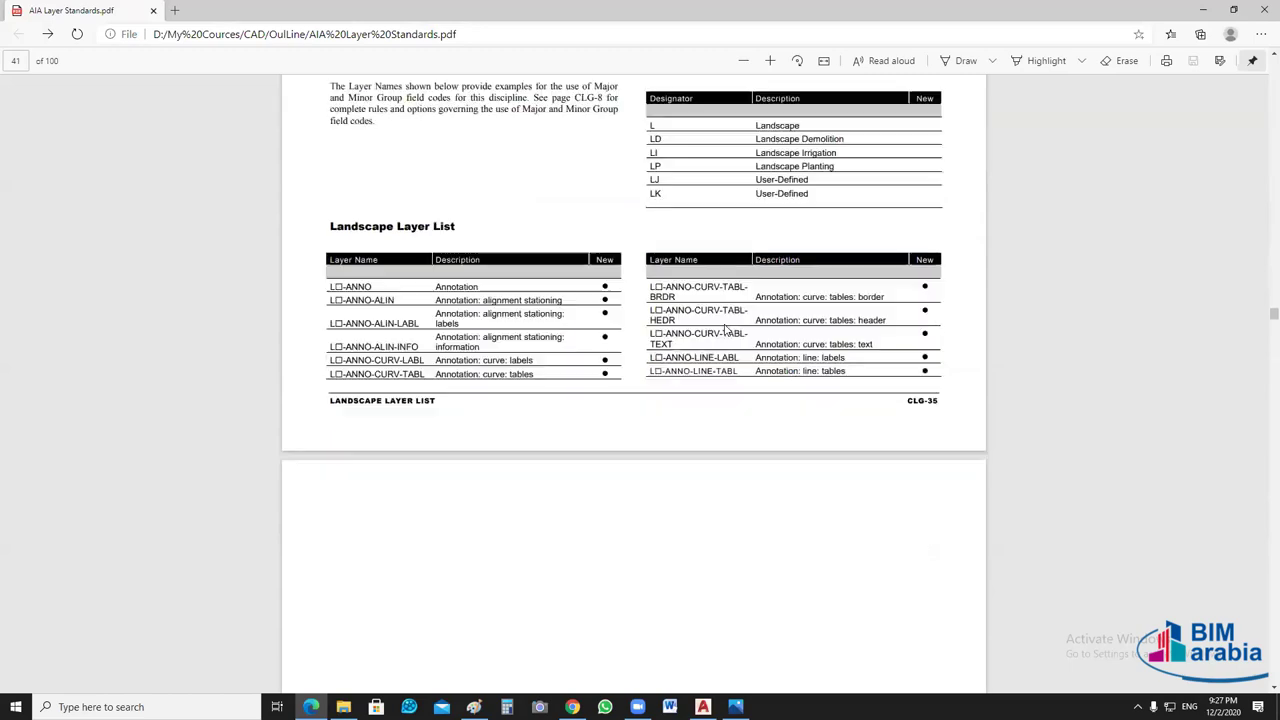
pyautogui.scroll(-10, 710, 340)
pyautogui.scroll(-10, 702, 350)
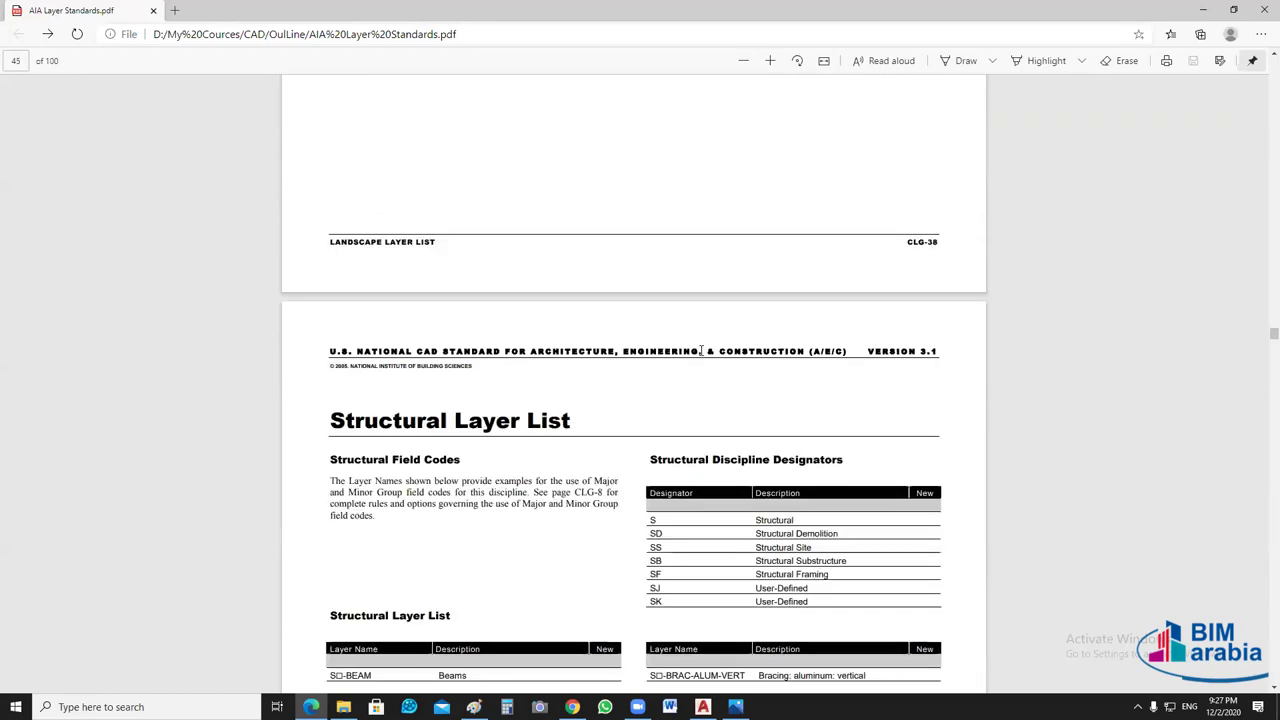
pyautogui.scroll(-10, 702, 350)
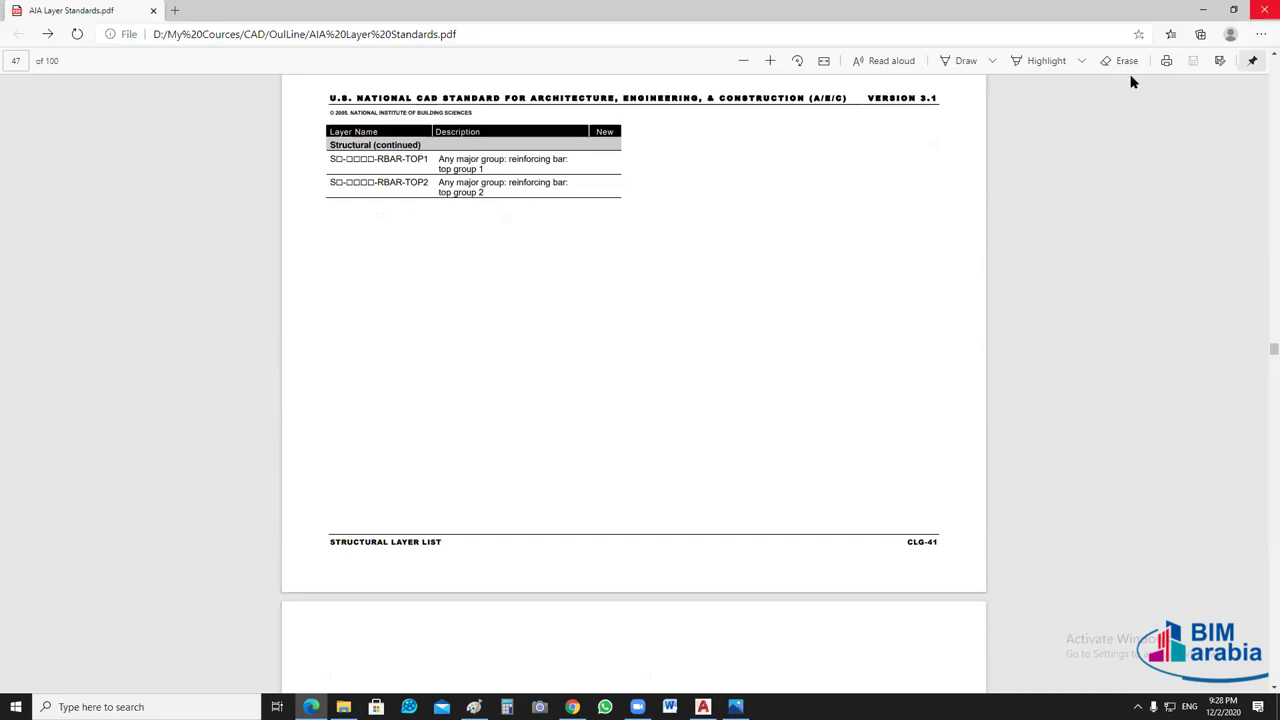
pyautogui.scroll(-5, 702, 270)
pyautogui.scroll(-1, 701, 276)
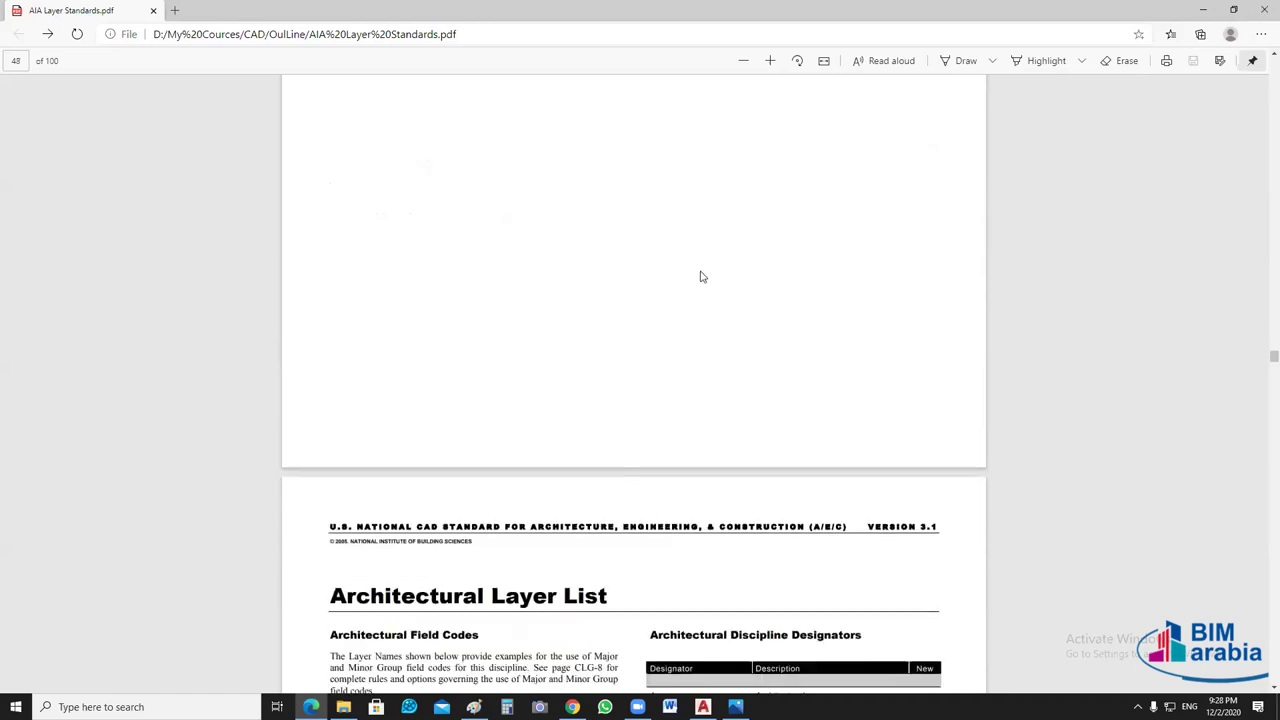
pyautogui.scroll(-5, 682, 299)
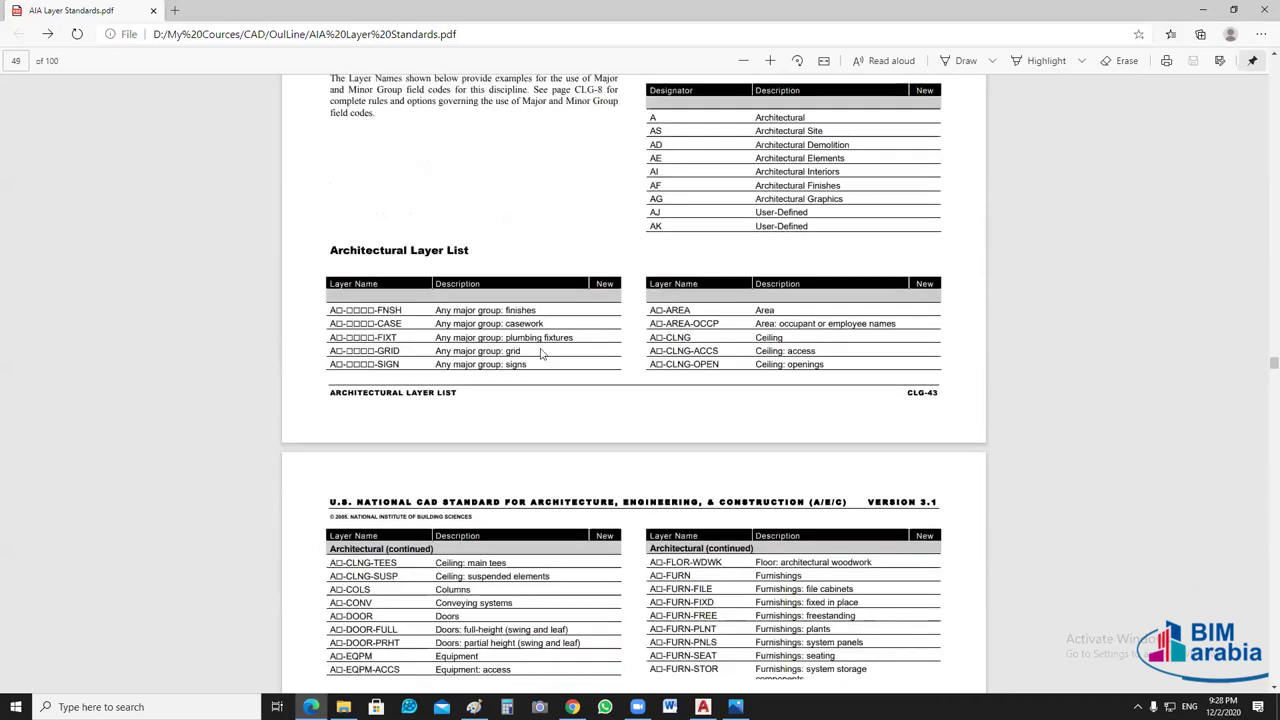
pyautogui.scroll(3, 686, 375)
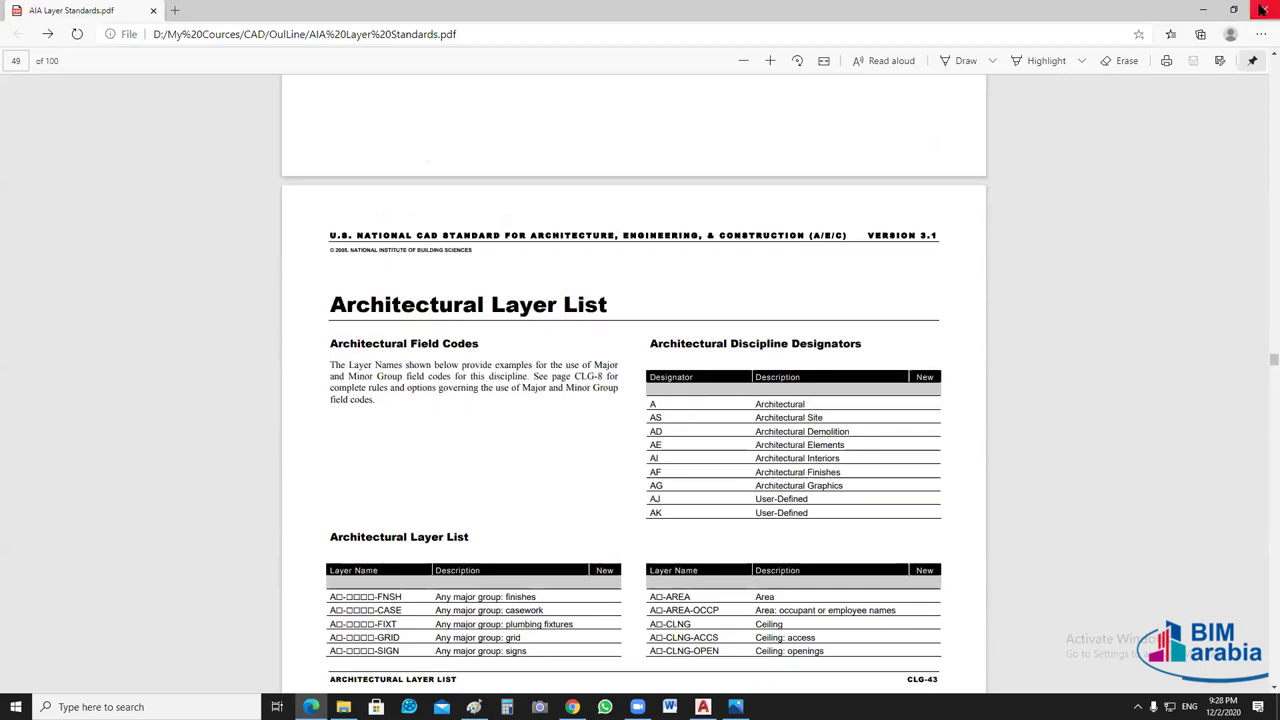
# - Close Edge and set the DIM text style height to 0.1
pyautogui.click(1207, 10)
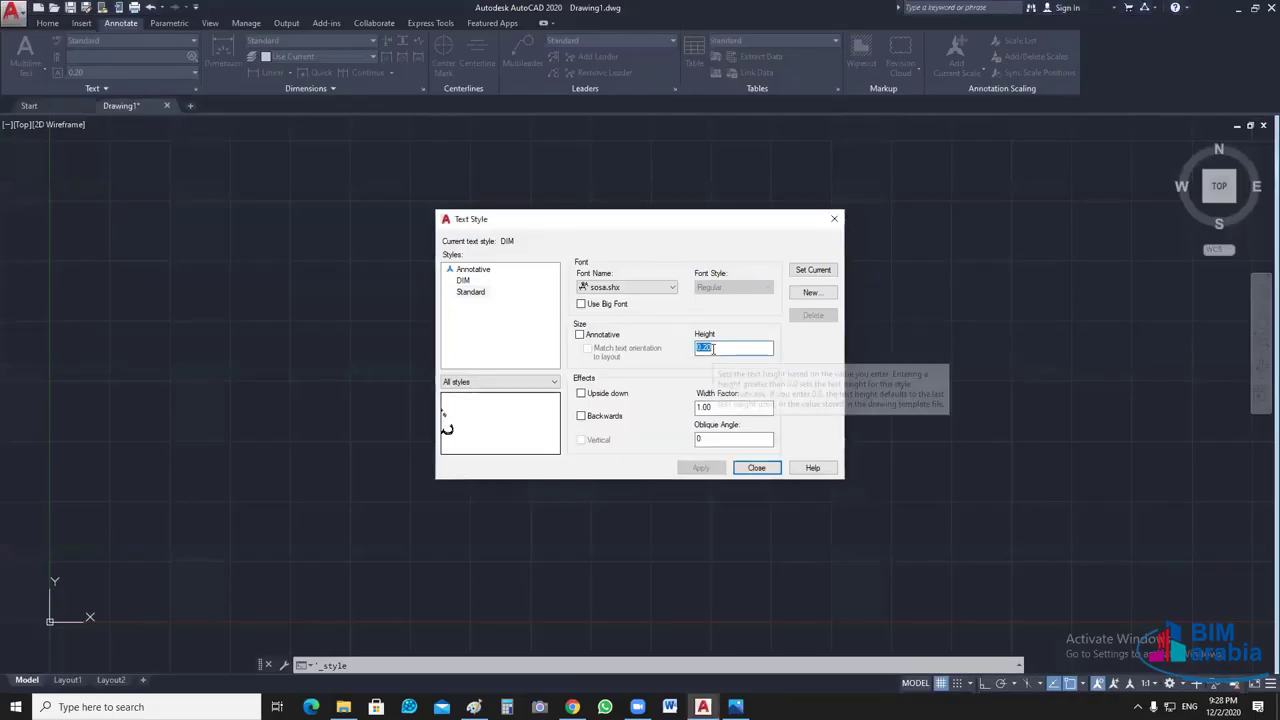
pyautogui.moveTo(713, 348)
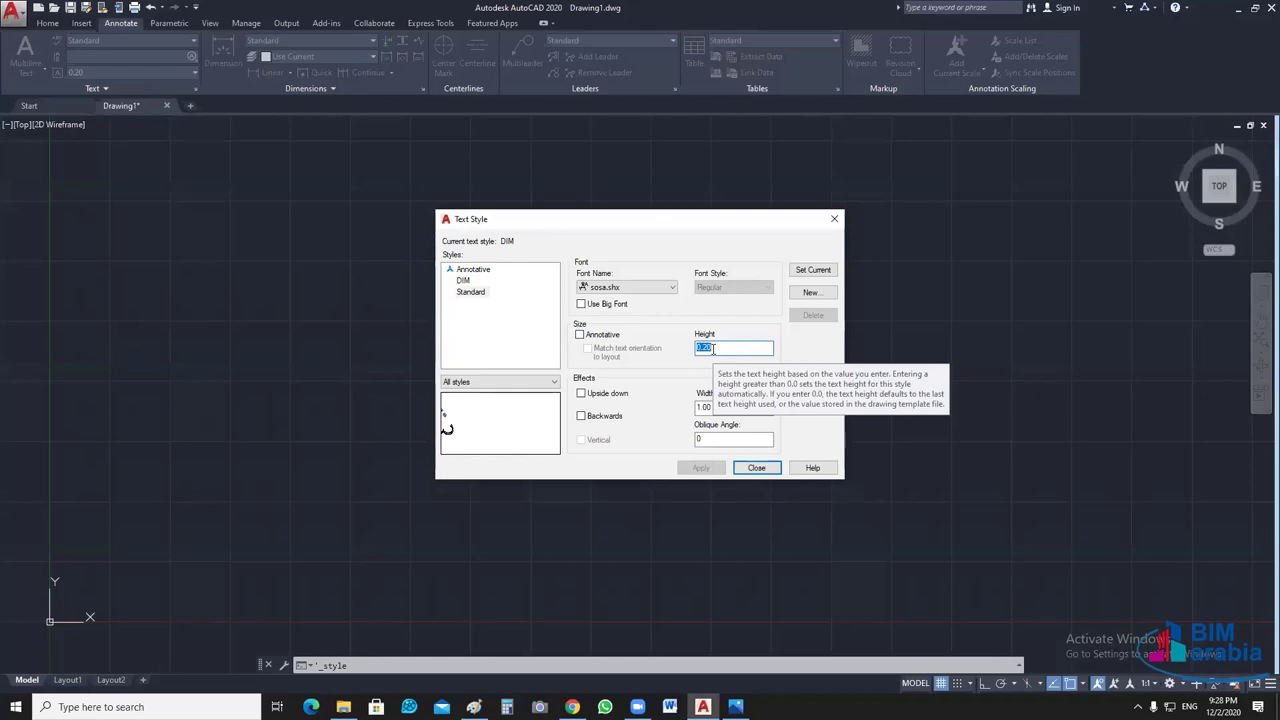
pyautogui.write('0.1')
pyautogui.press('Return')
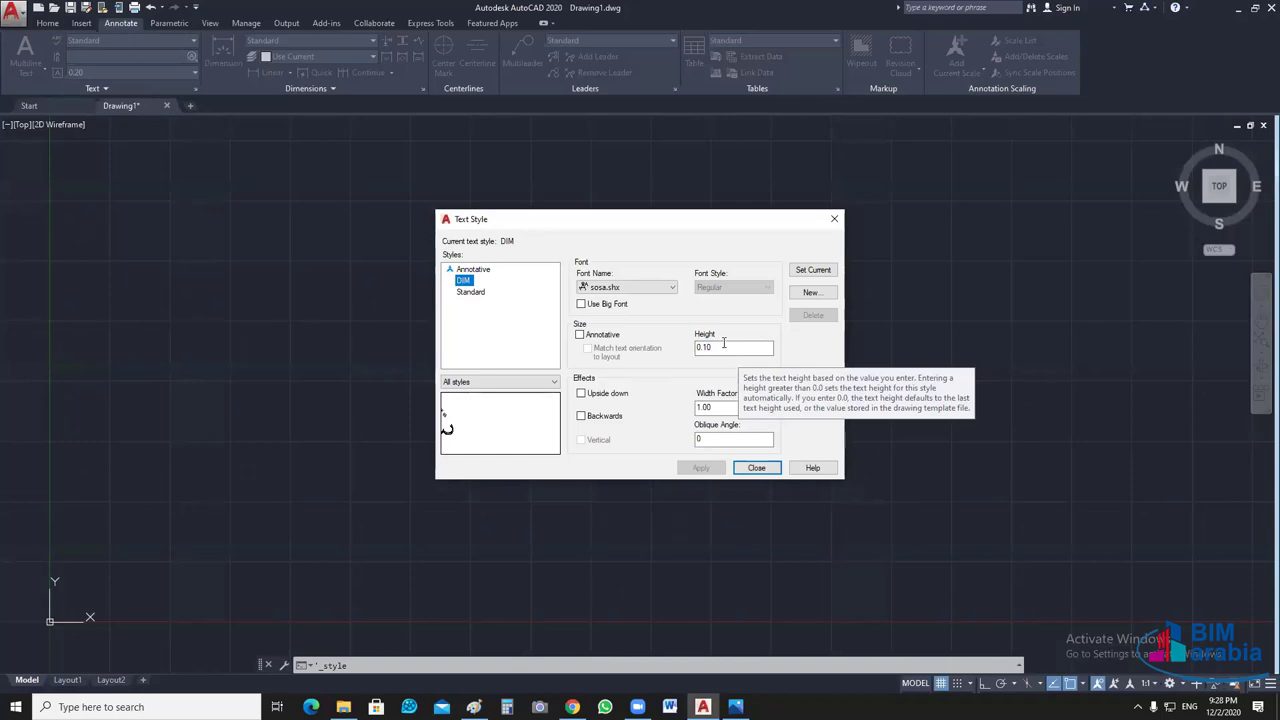
# - Make Standard the current text style and close the Text Style dialog
pyautogui.click(471, 291)
pyautogui.click(826, 271)
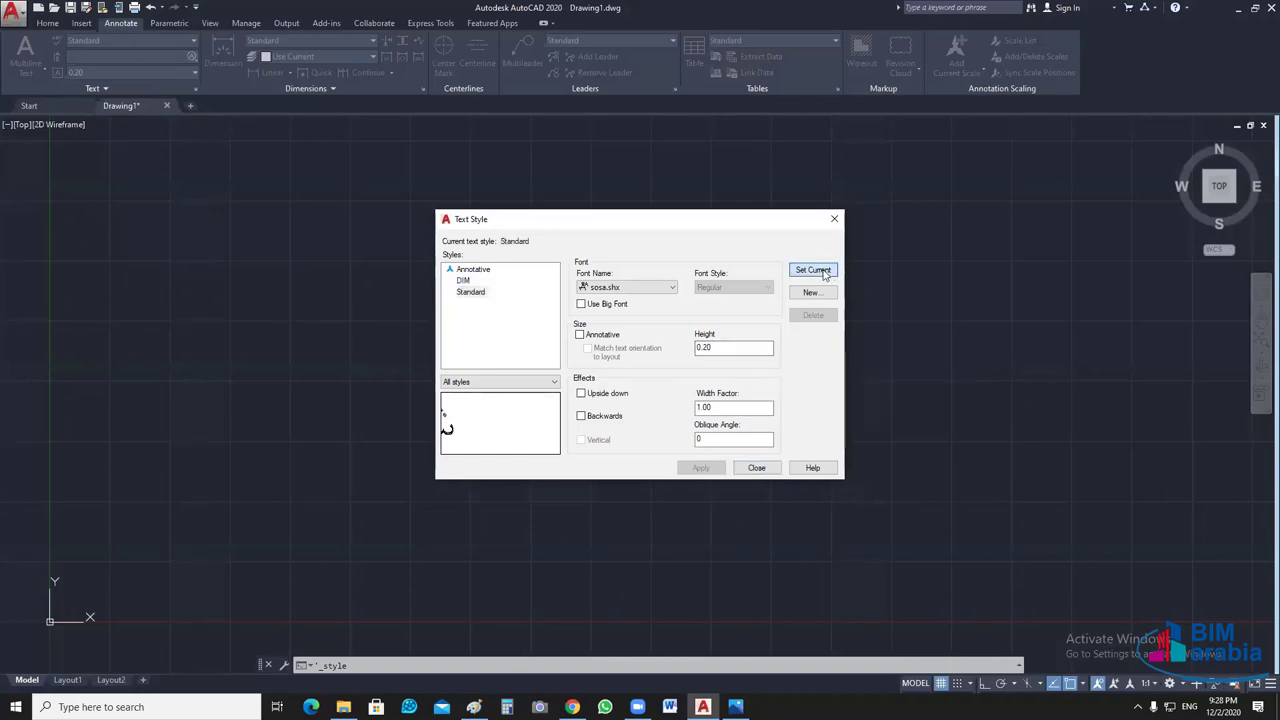
pyautogui.click(471, 293)
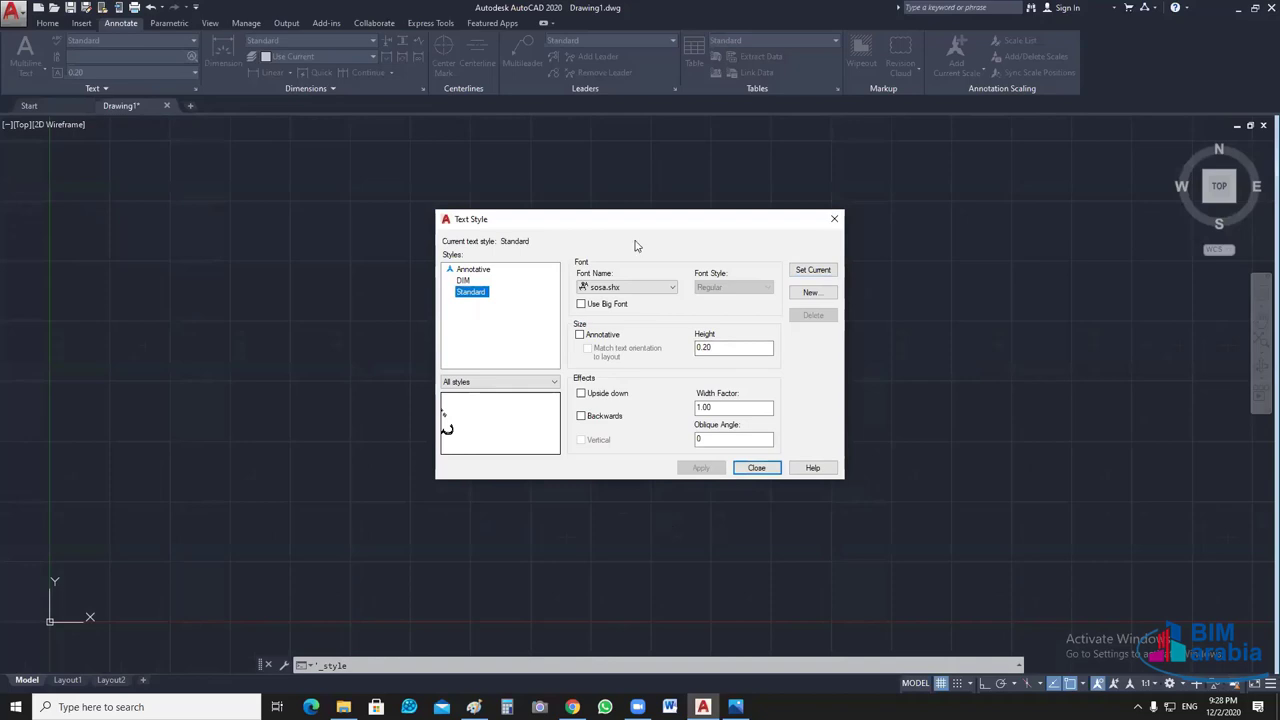
pyautogui.click(472, 281)
pyautogui.click(471, 291)
pyautogui.click(756, 468)
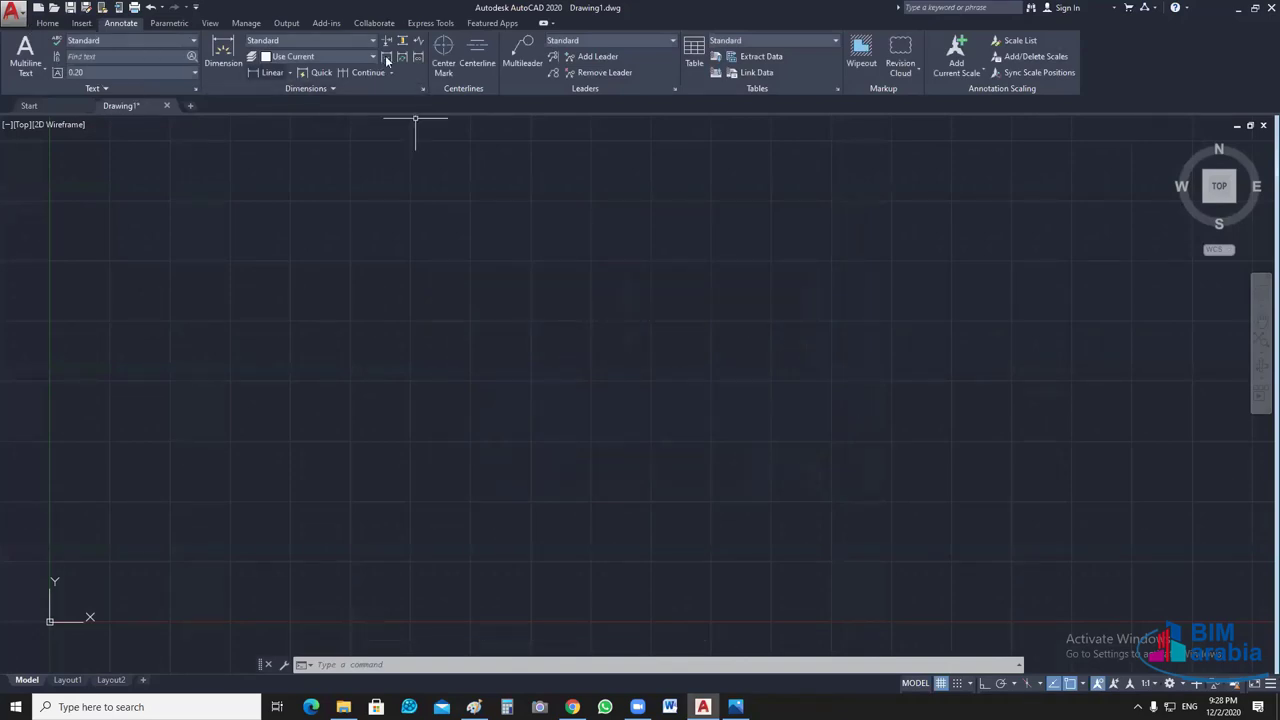
# - Modify the Standard dimension style: red extension lines, both extension lines suppressed
pyautogui.click(423, 89)
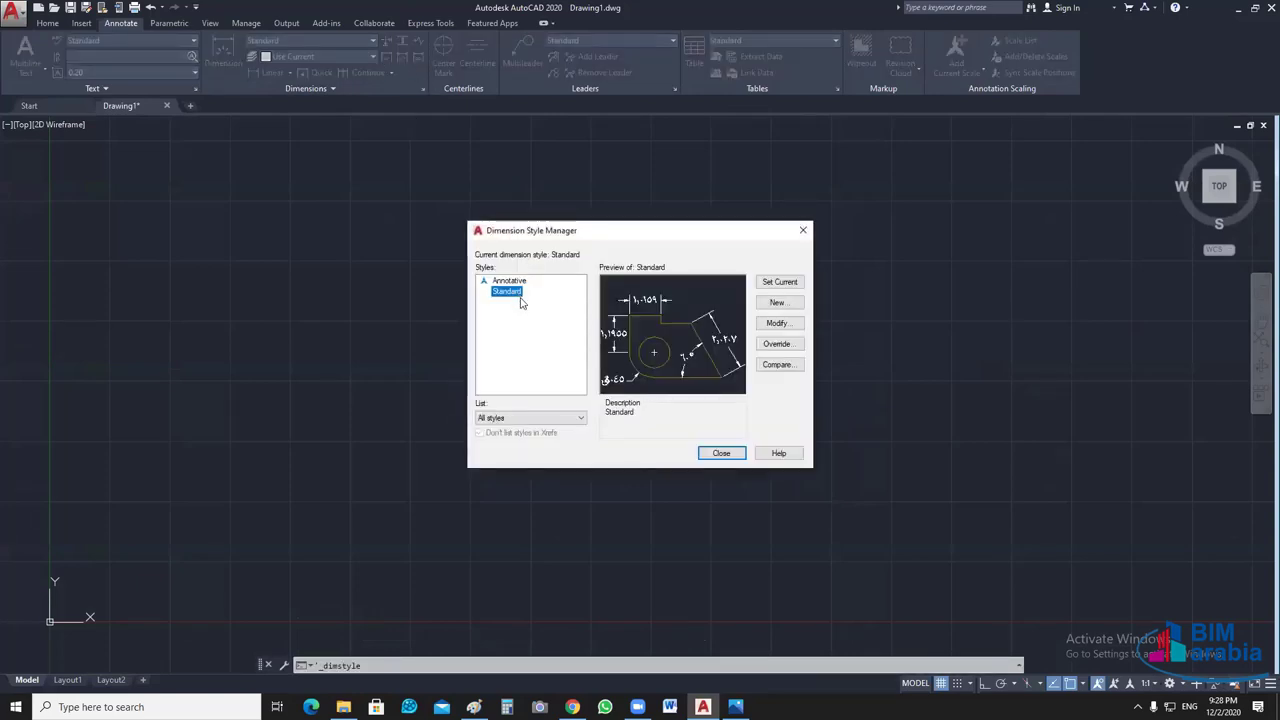
pyautogui.click(783, 328)
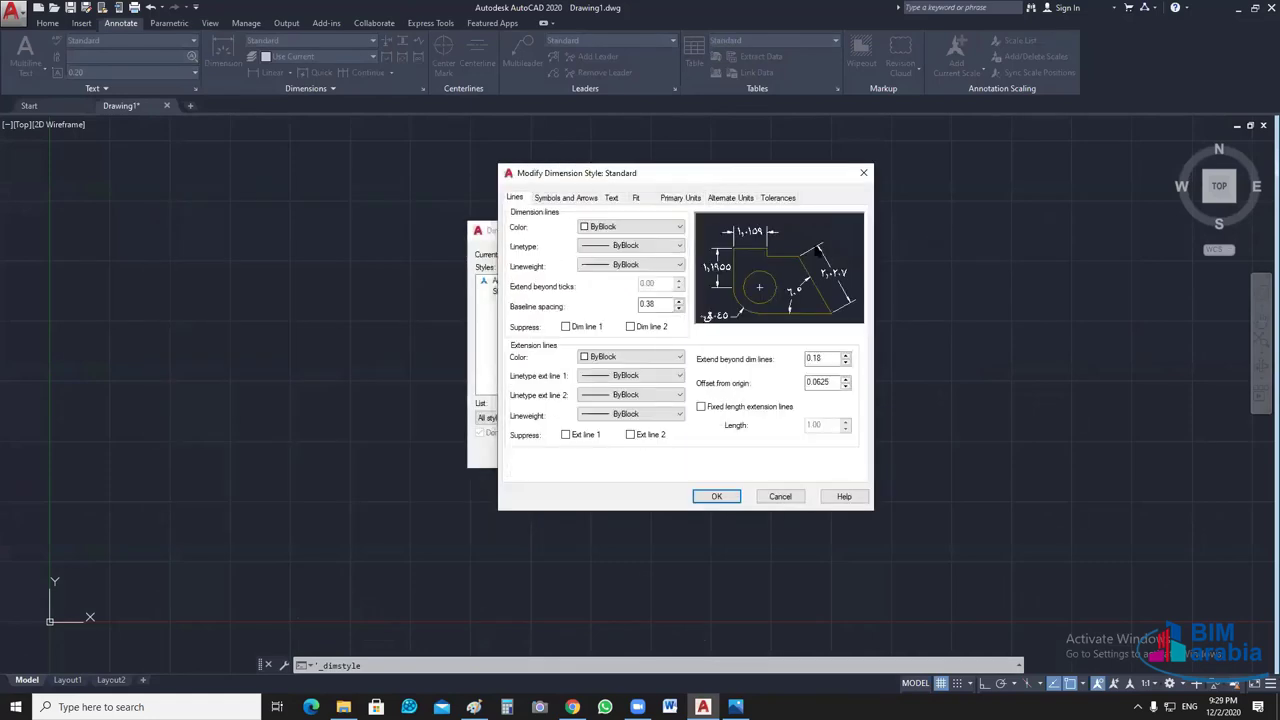
pyautogui.click(680, 357)
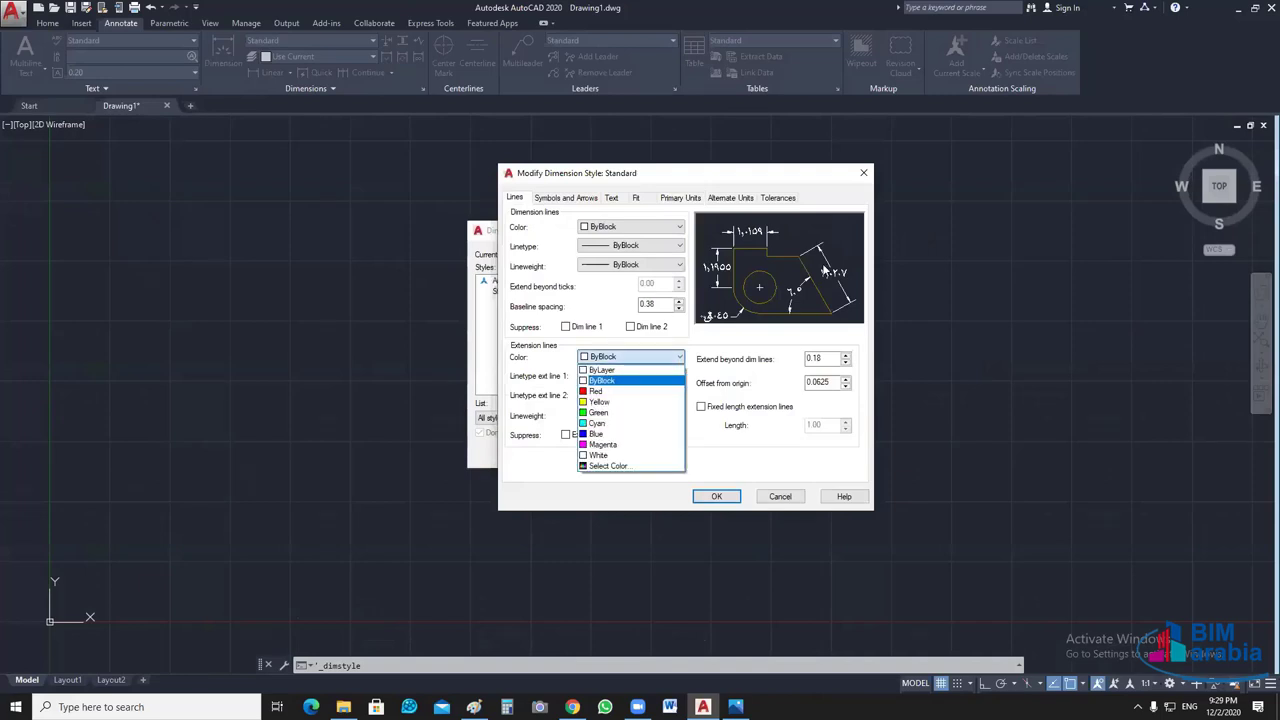
pyautogui.press('Down')
pyautogui.press('Return')
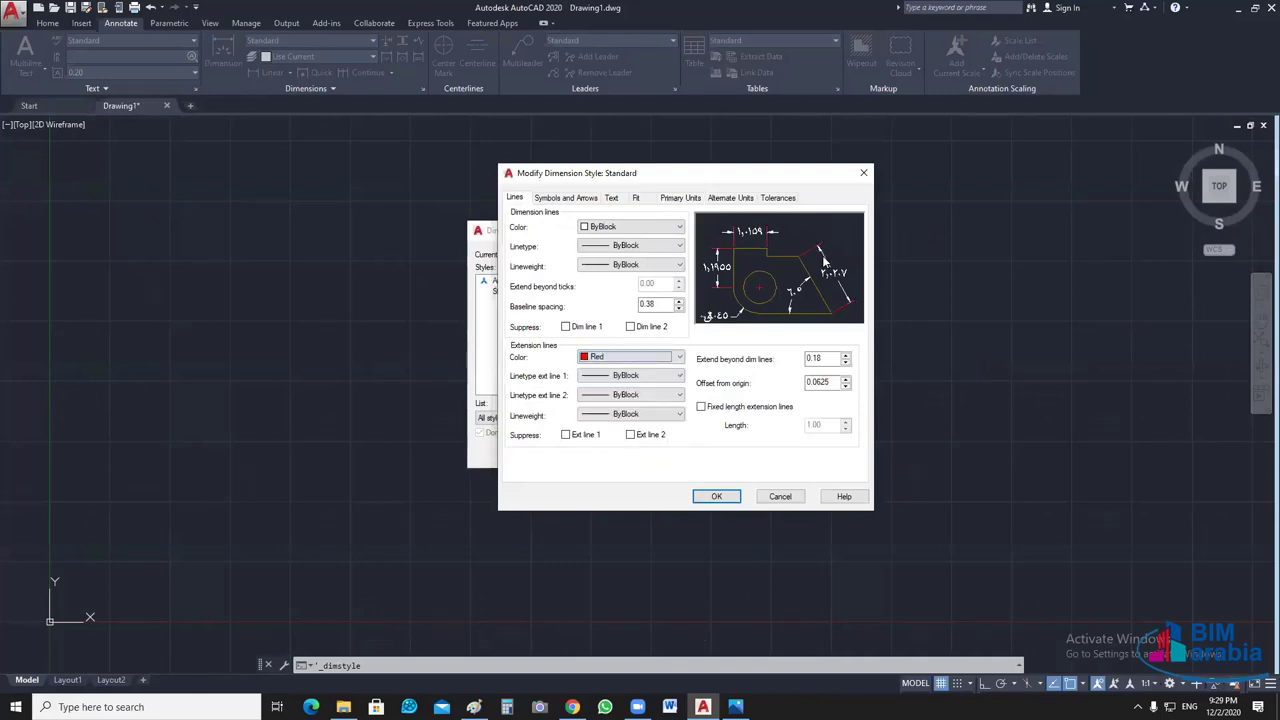
pyautogui.click(630, 434)
pyautogui.click(566, 434)
# - Set both arrowheads to Oblique with an arrow size of 0.06
pyautogui.click(572, 197)
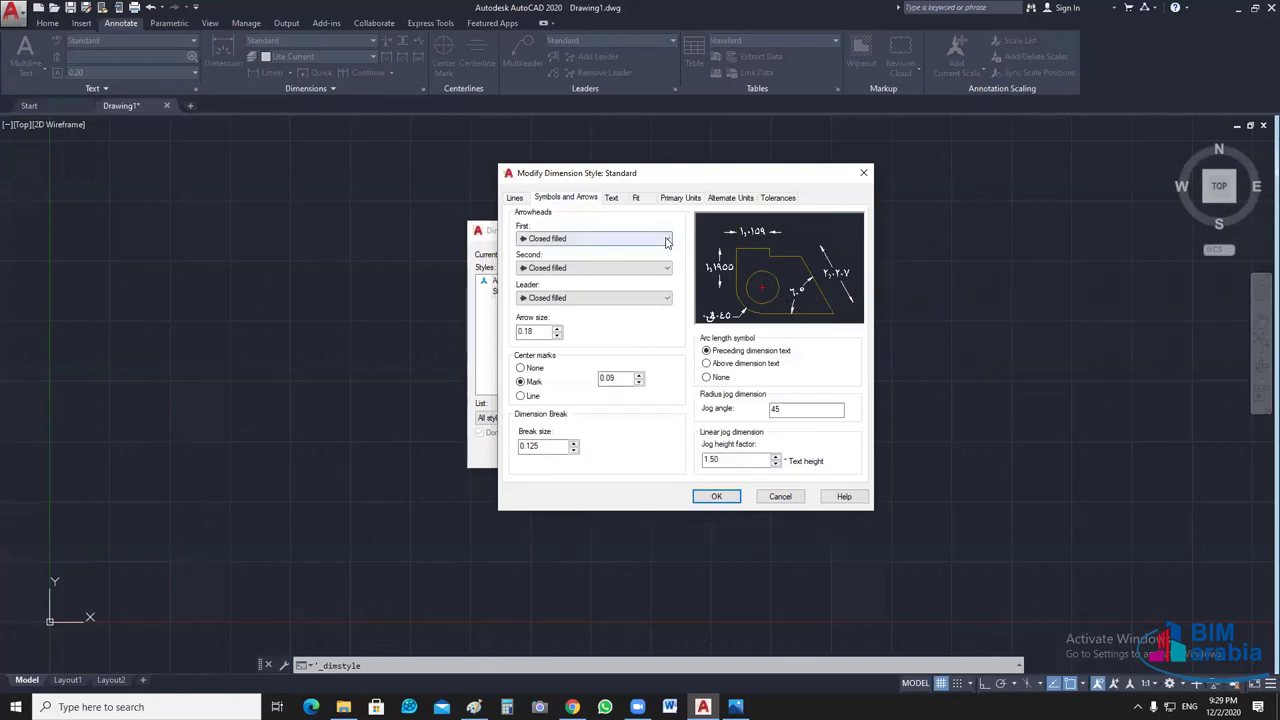
pyautogui.click(667, 243)
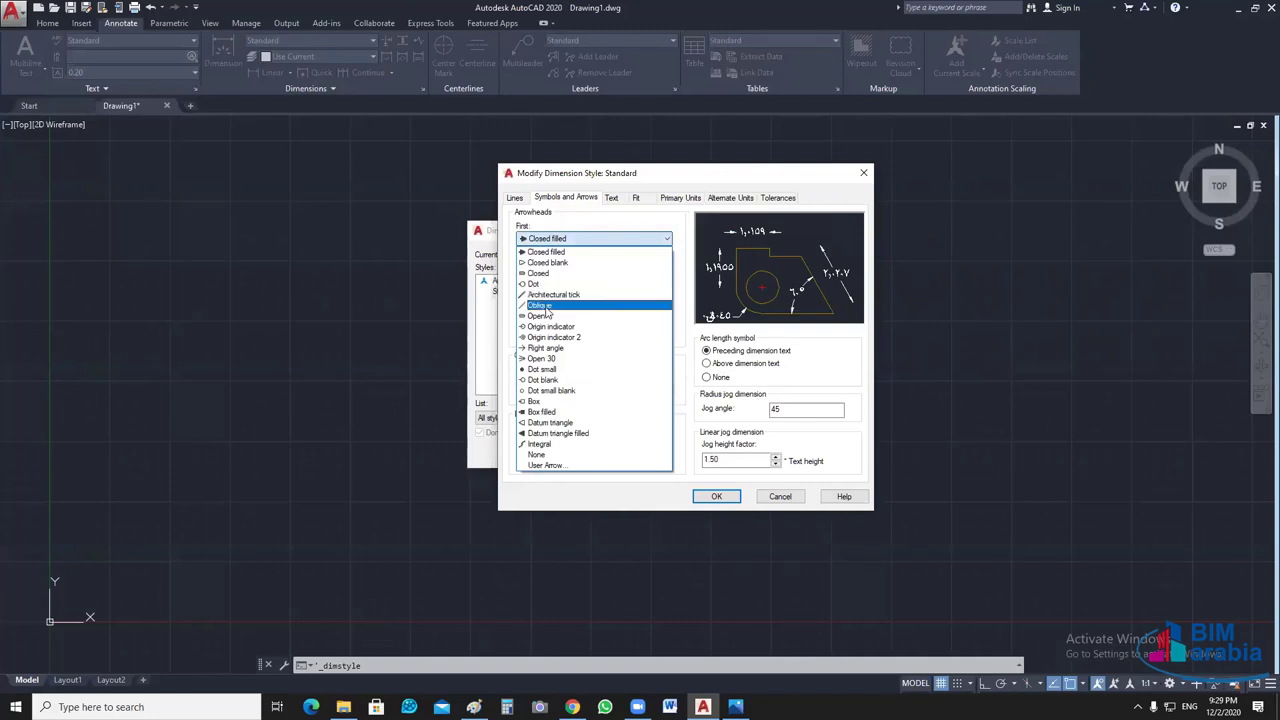
pyautogui.click(547, 306)
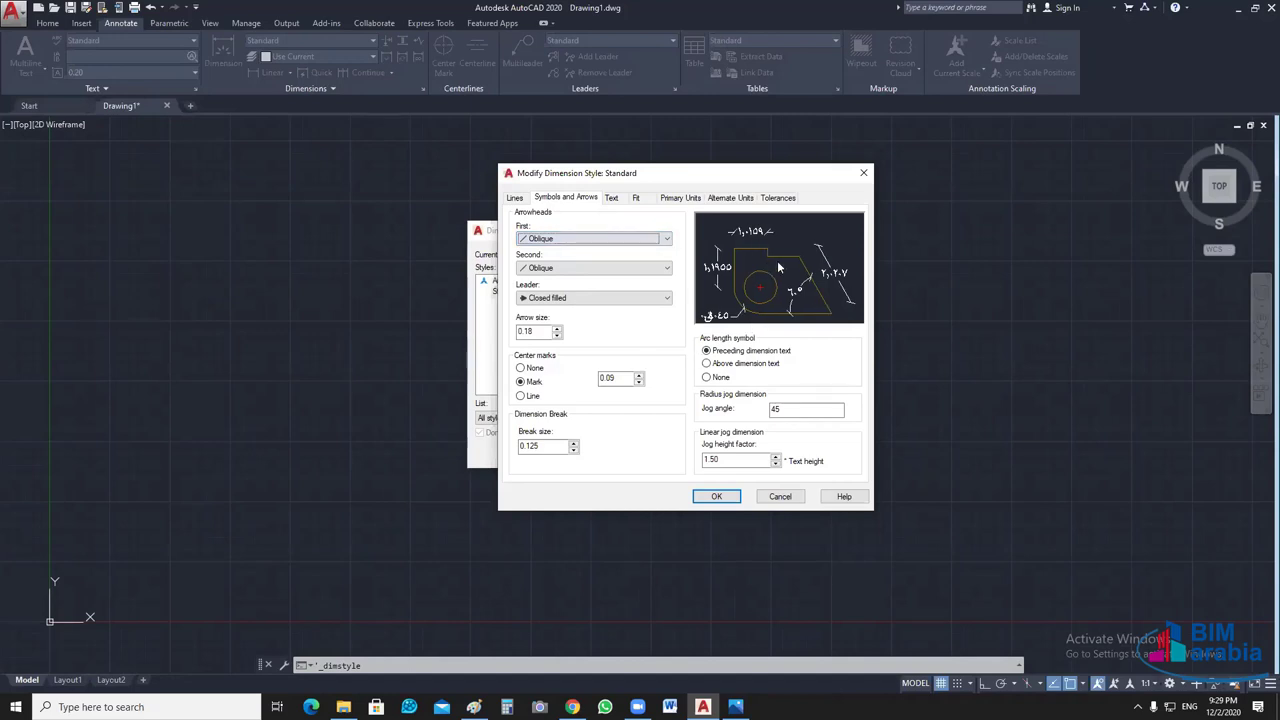
pyautogui.doubleClick(540, 331)
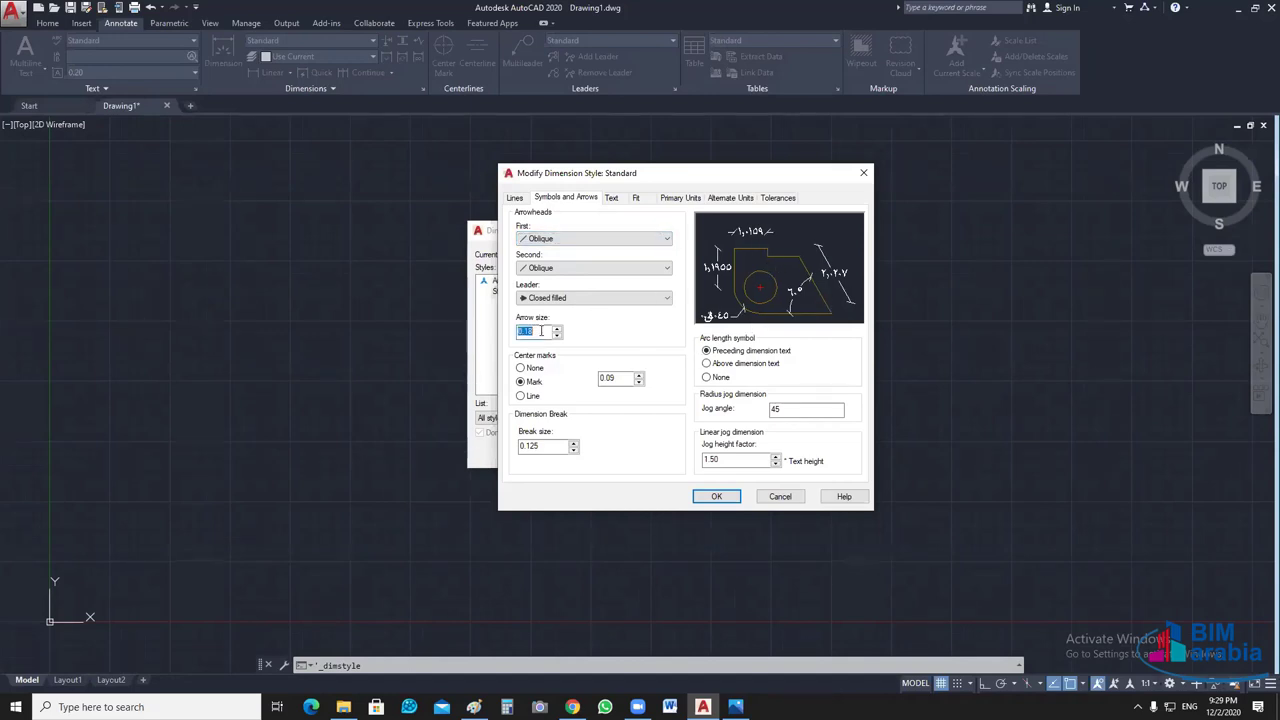
pyautogui.write('0.06')
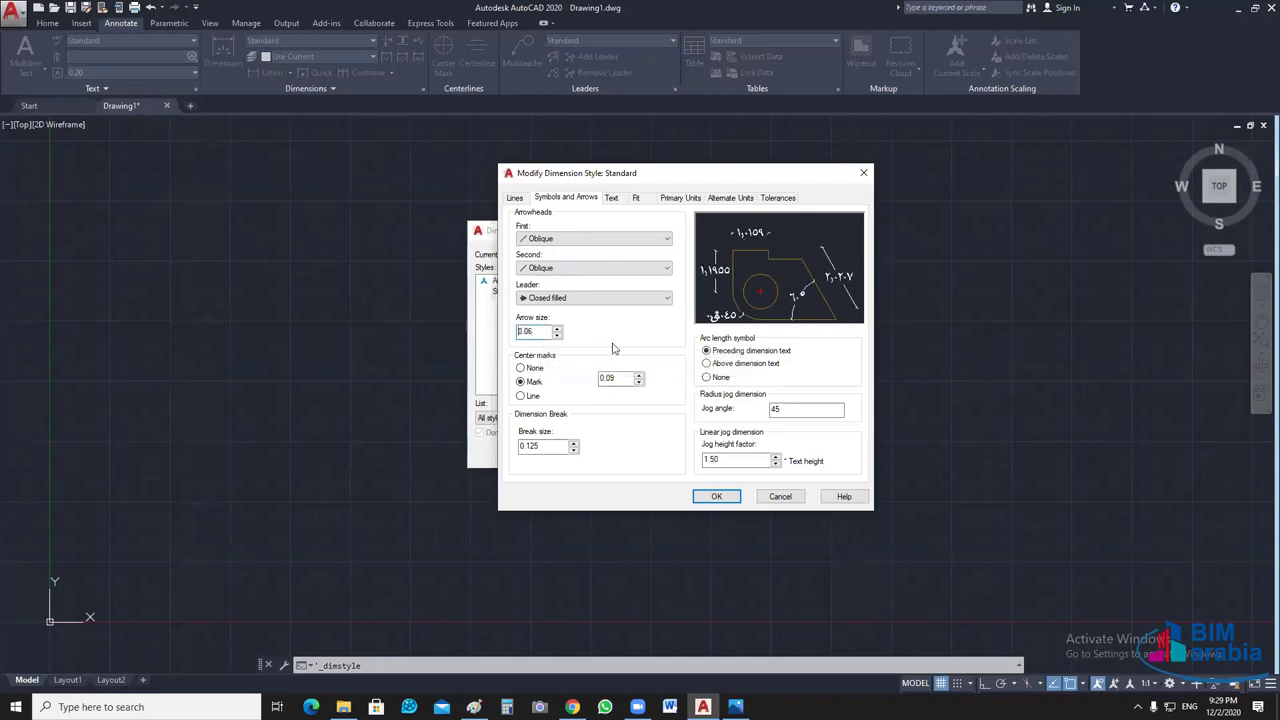
pyautogui.click(611, 197)
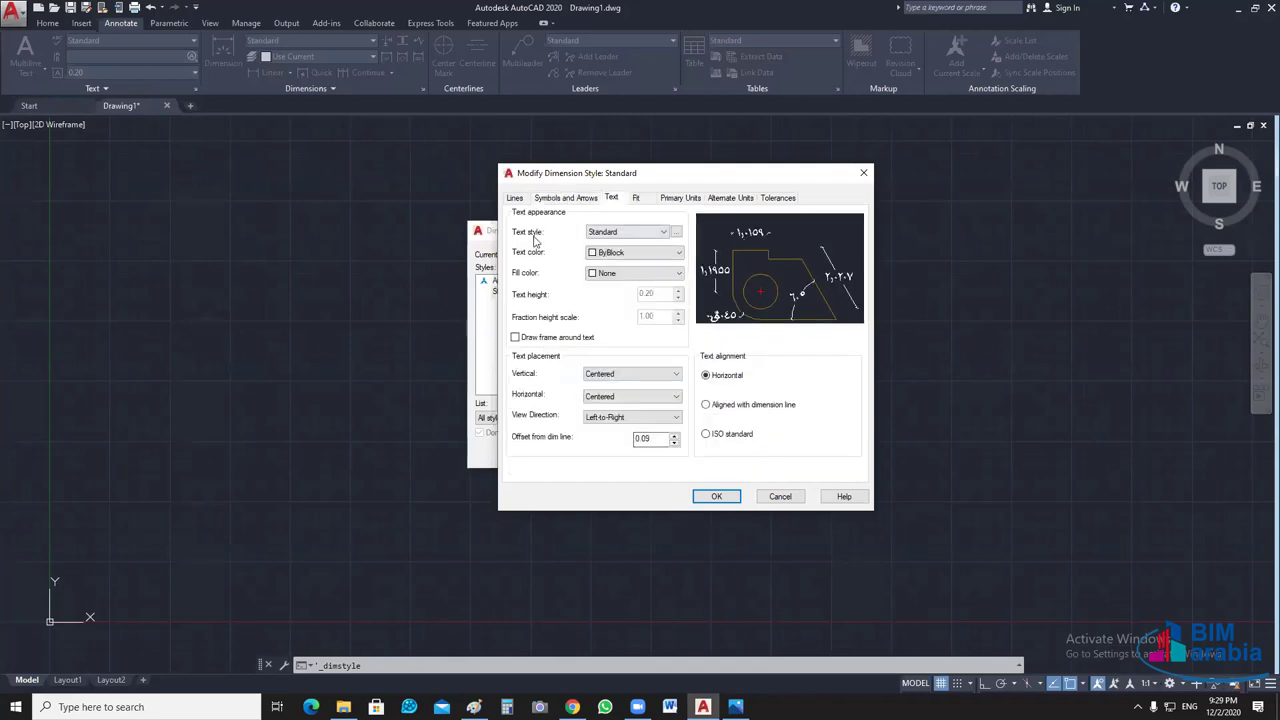
# - Set the dimension text style to DIM with ISO standard text alignment
pyautogui.click(663, 236)
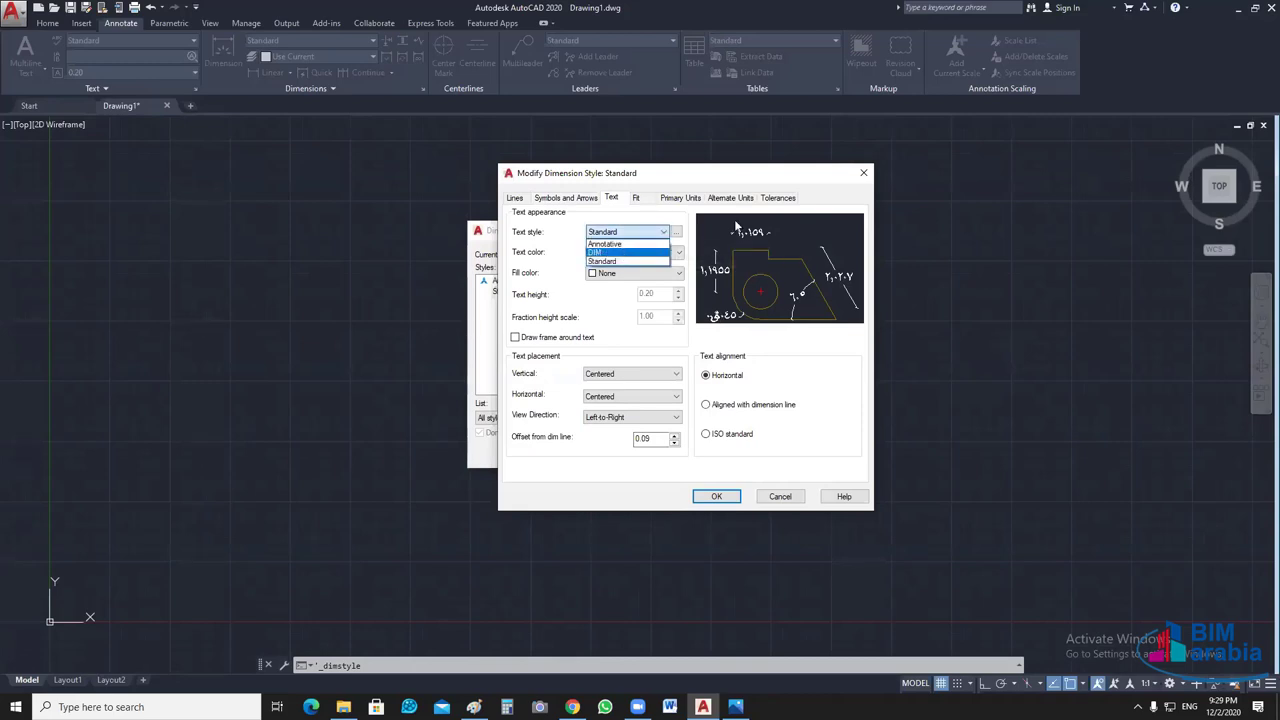
pyautogui.press('Return')
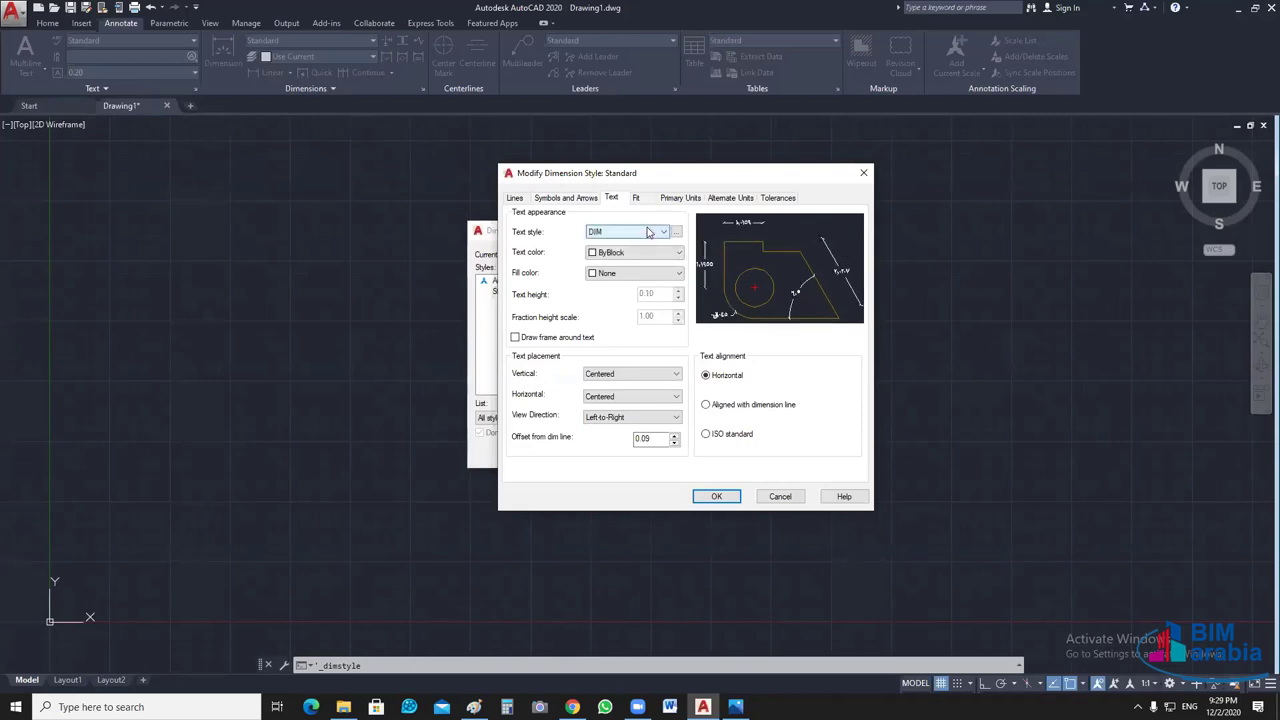
pyautogui.click(649, 232)
pyautogui.click(622, 261)
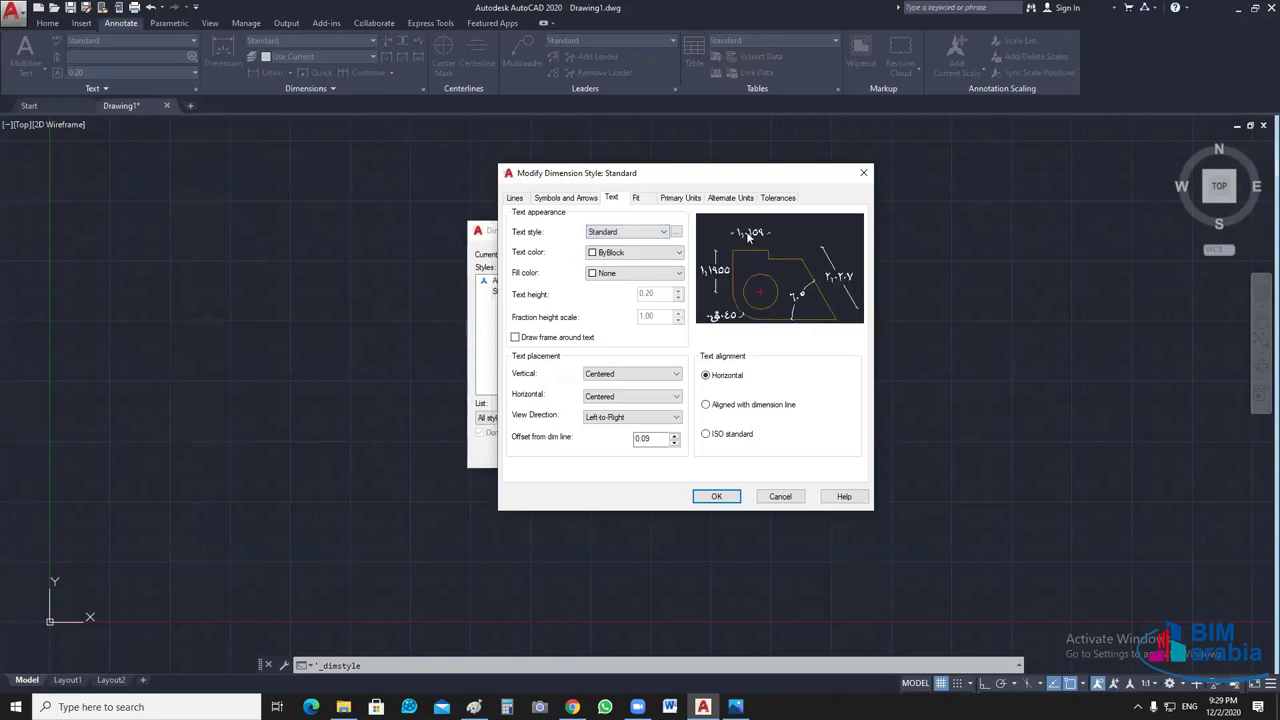
pyautogui.click(657, 232)
pyautogui.click(615, 253)
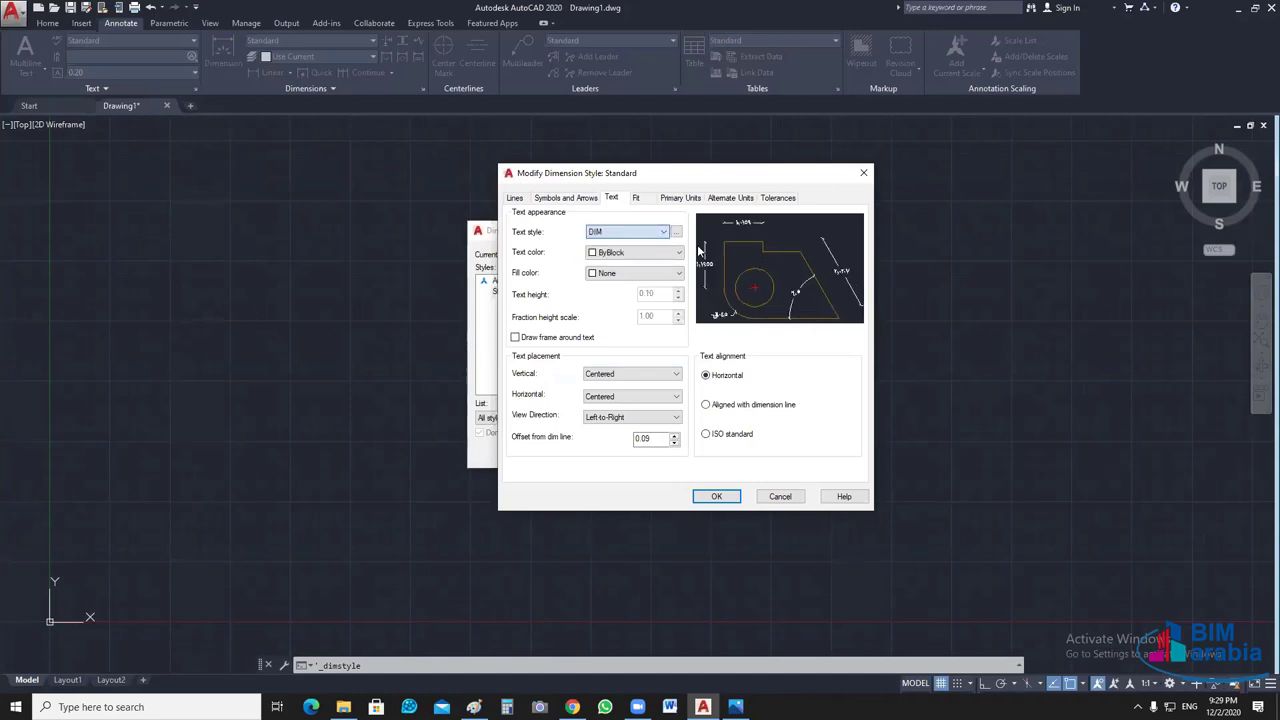
pyautogui.click(706, 434)
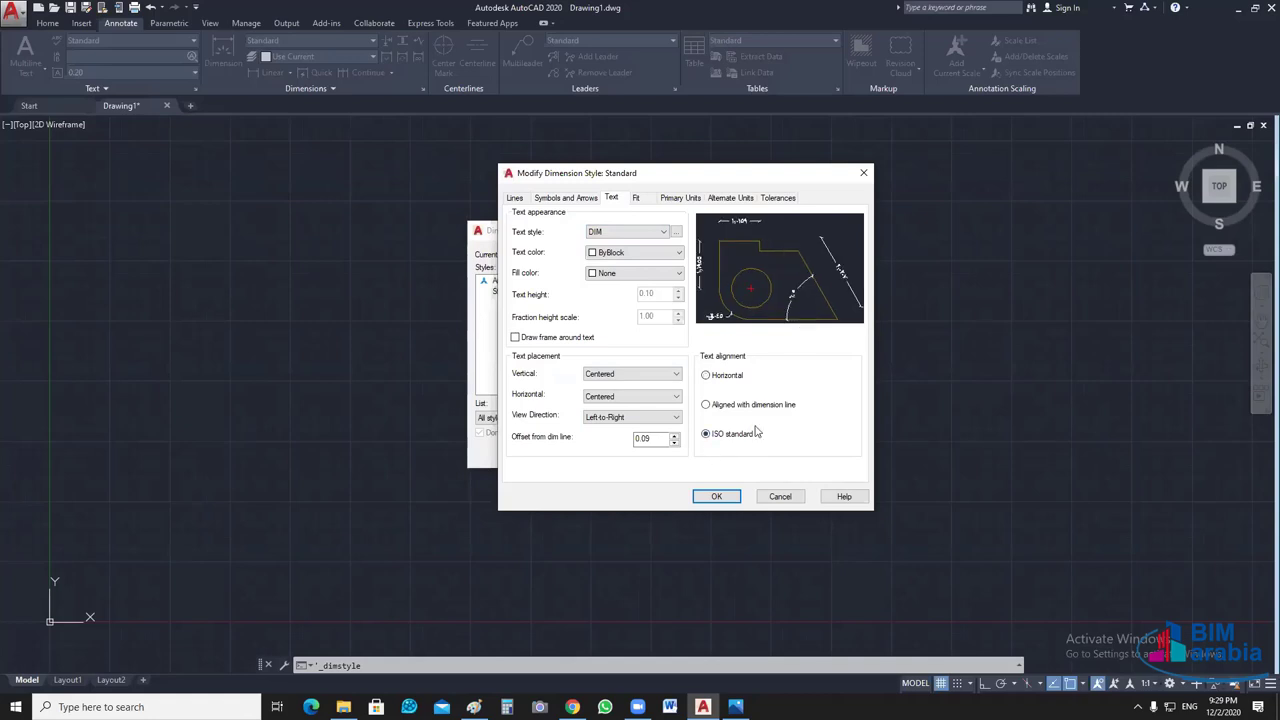
pyautogui.click(705, 375)
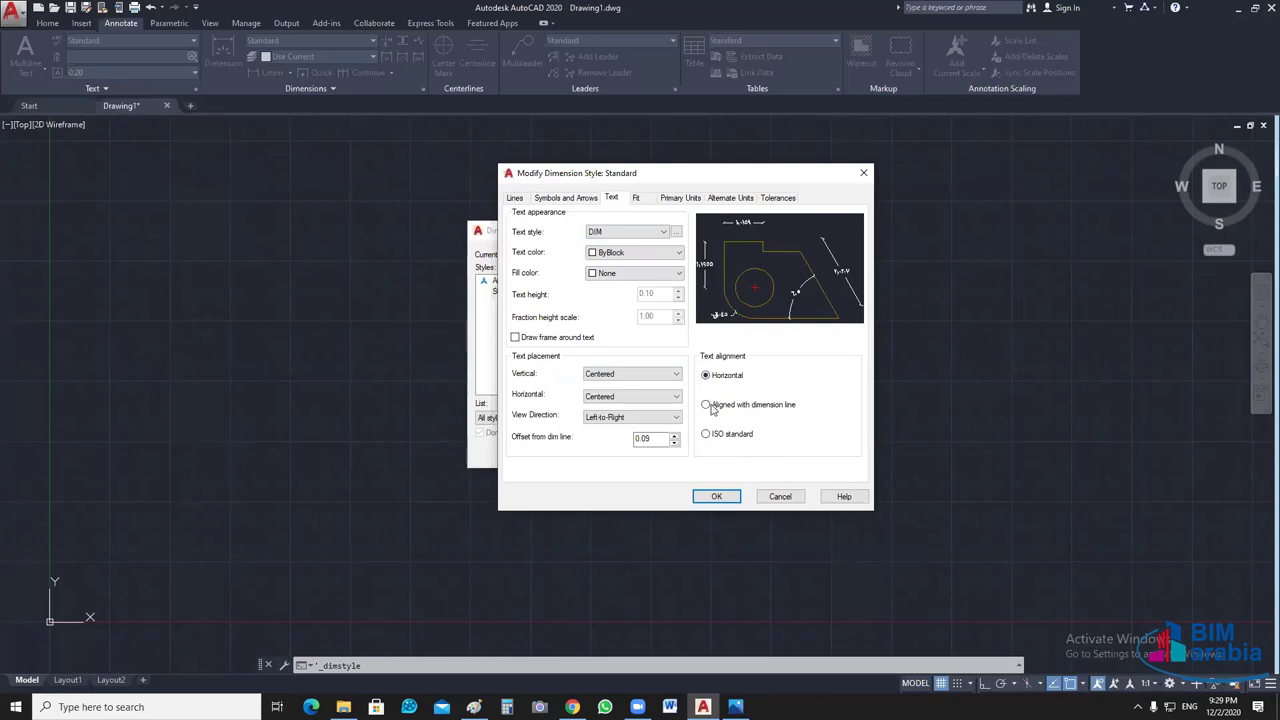
pyautogui.click(748, 404)
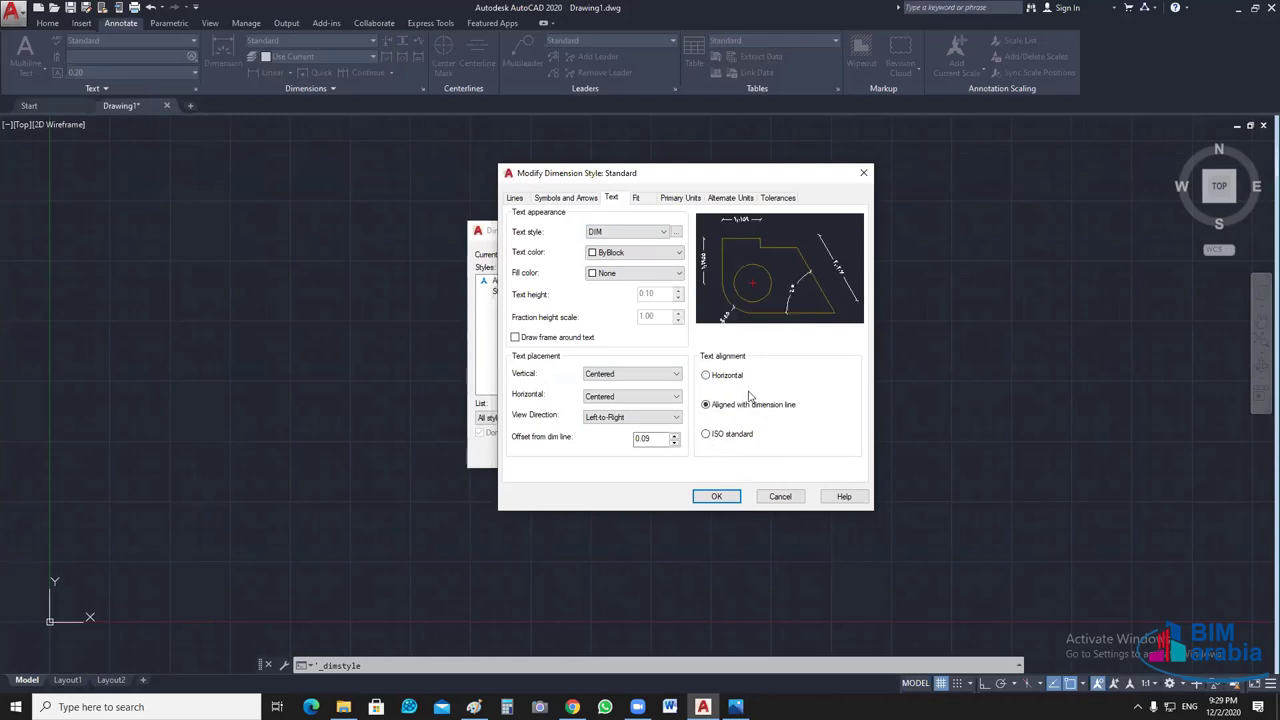
pyautogui.click(706, 434)
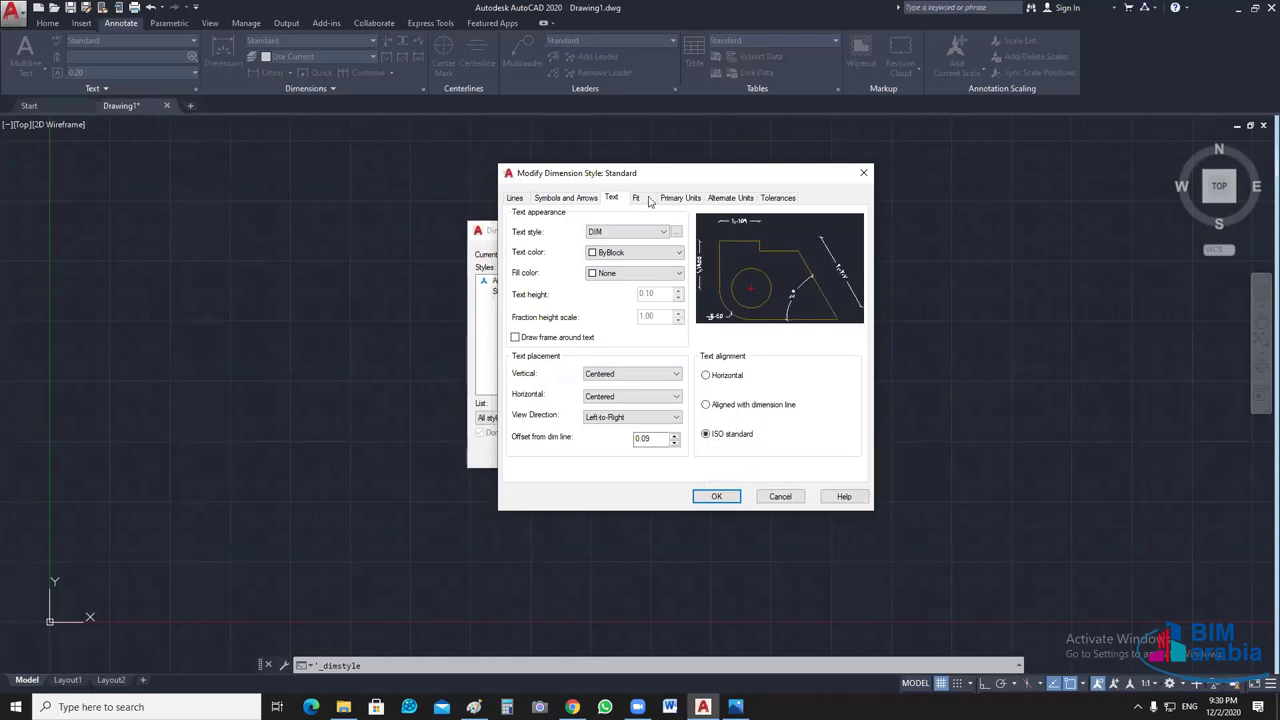
# - Set primary units linear precision to 0.00 and save the style
pyautogui.hotkey('ctrl', 'Tab')
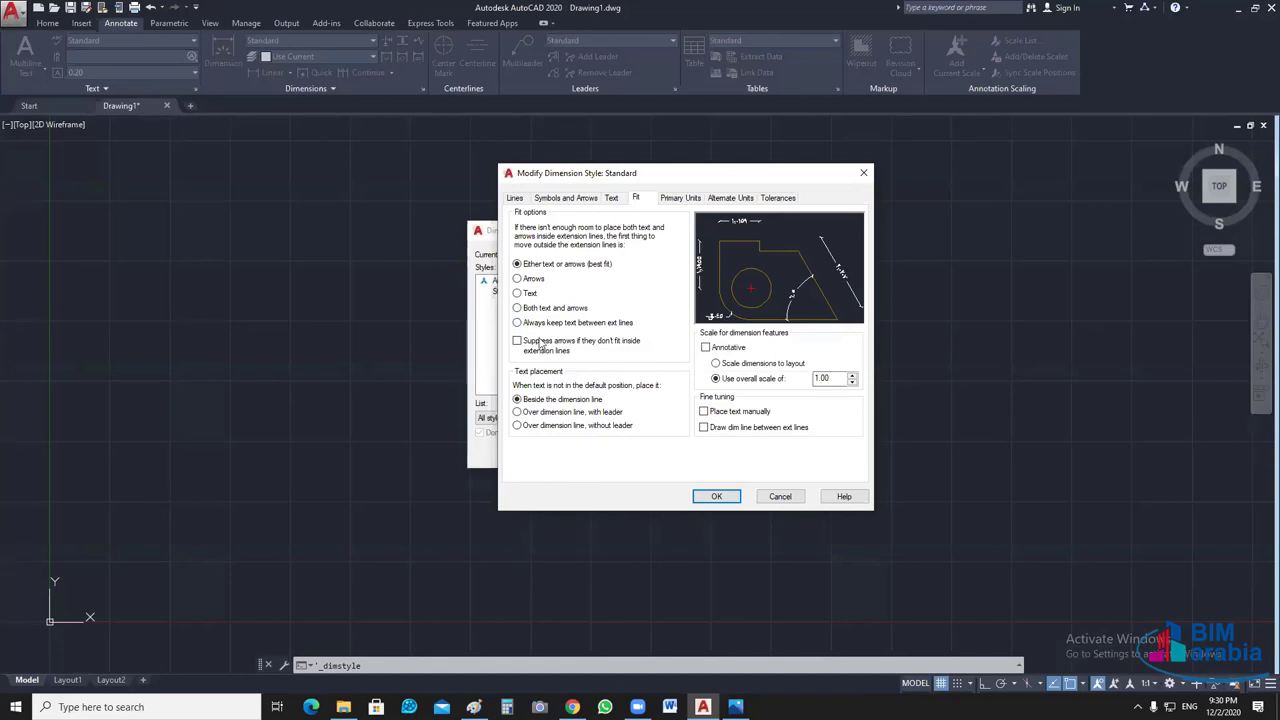
pyautogui.click(676, 198)
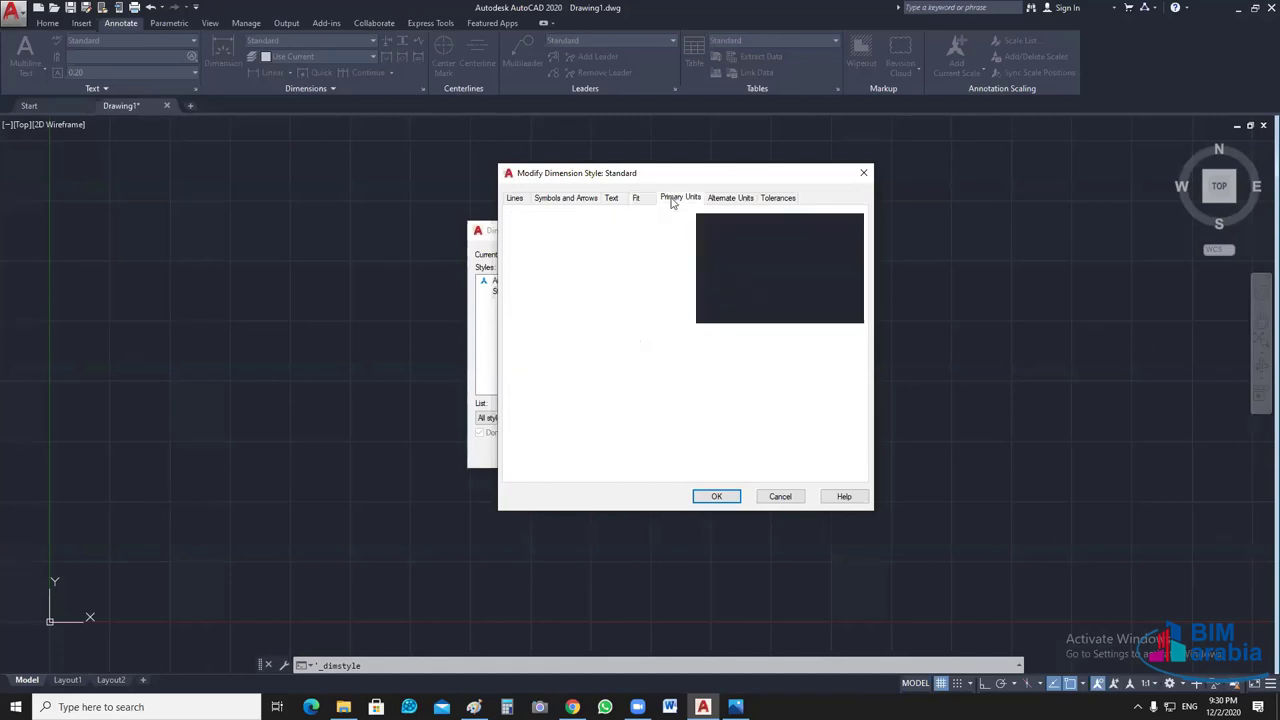
pyautogui.click(645, 246)
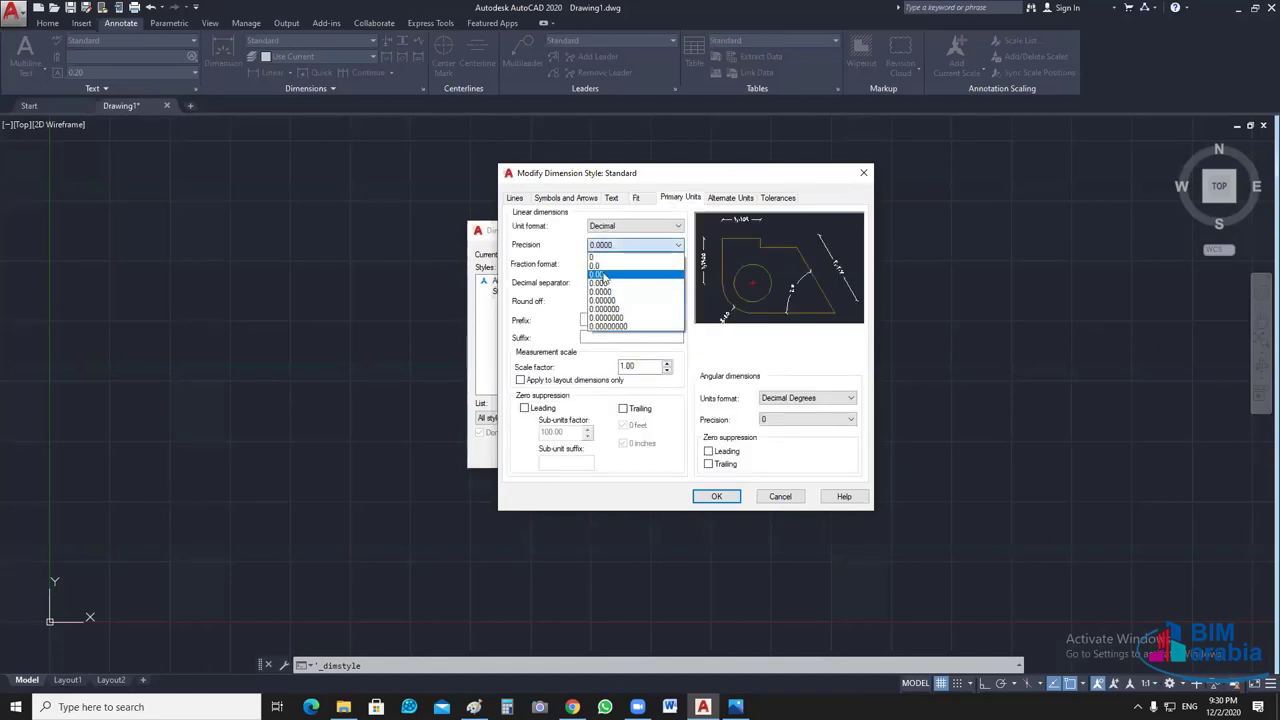
pyautogui.click(605, 282)
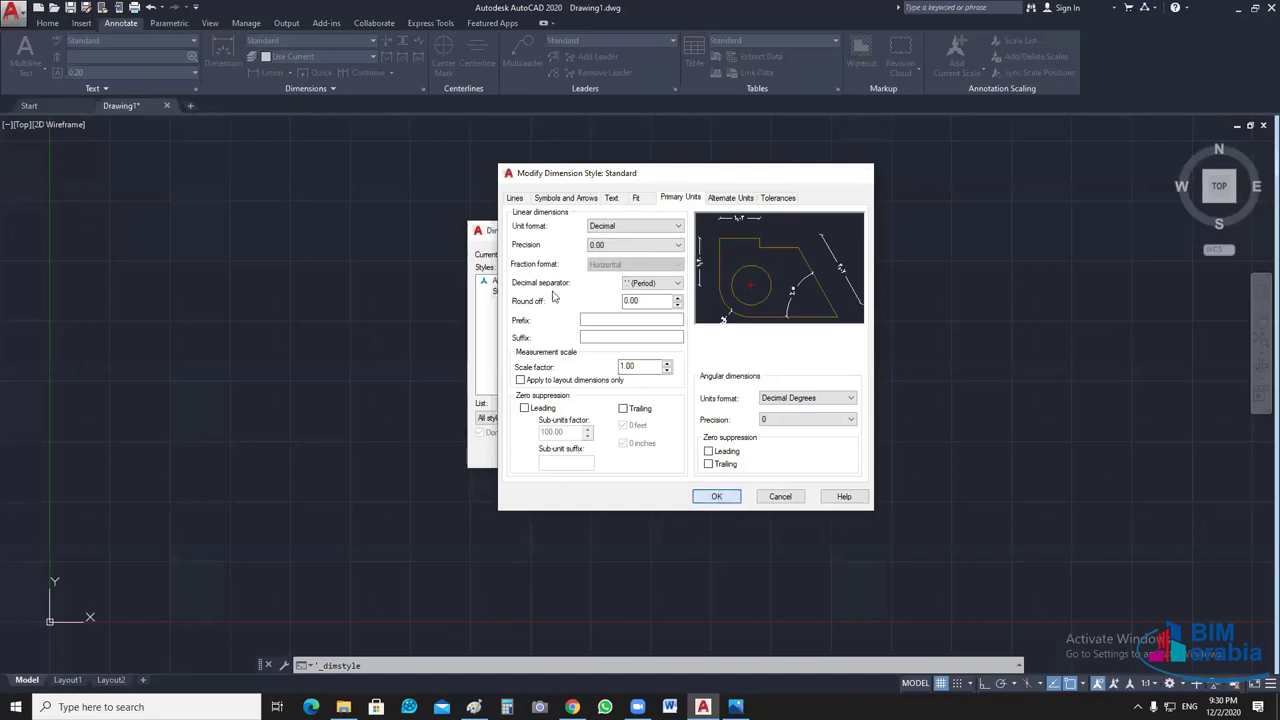
pyautogui.click(716, 497)
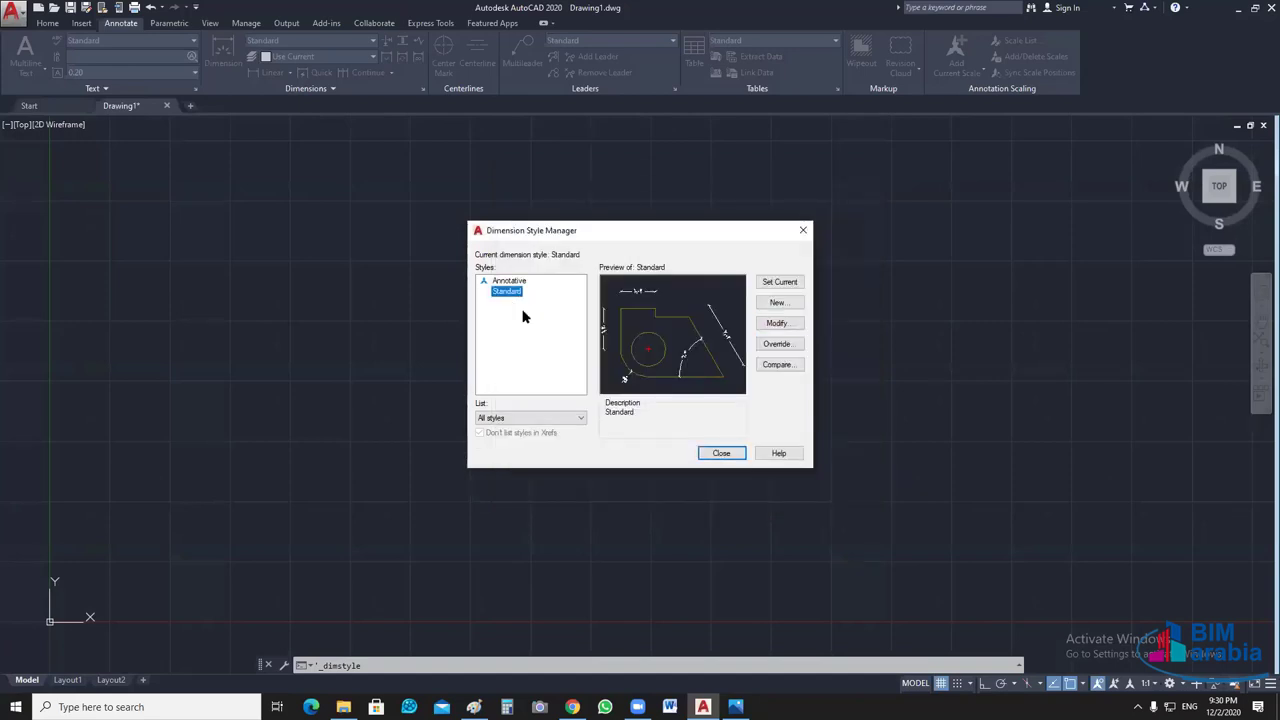
# - Edit the Standard style to give its dimension lines a red colour
pyautogui.click(777, 323)
pyautogui.click(514, 197)
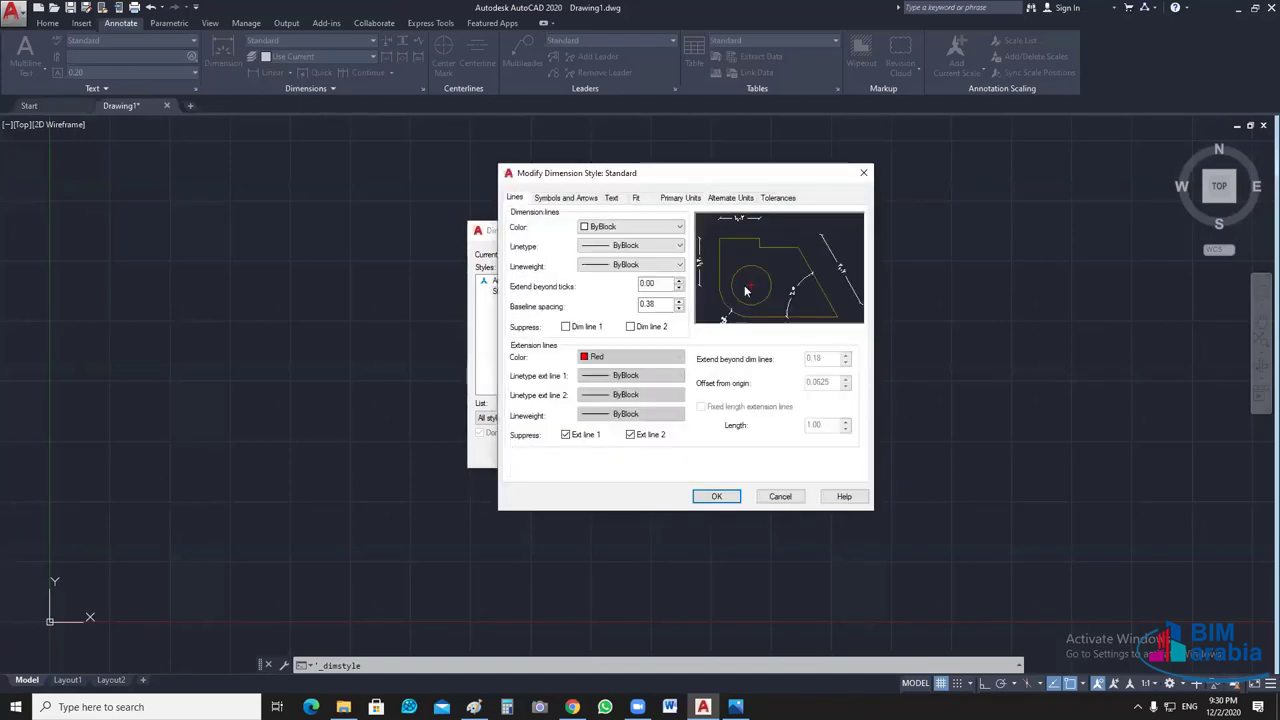
pyautogui.click(645, 227)
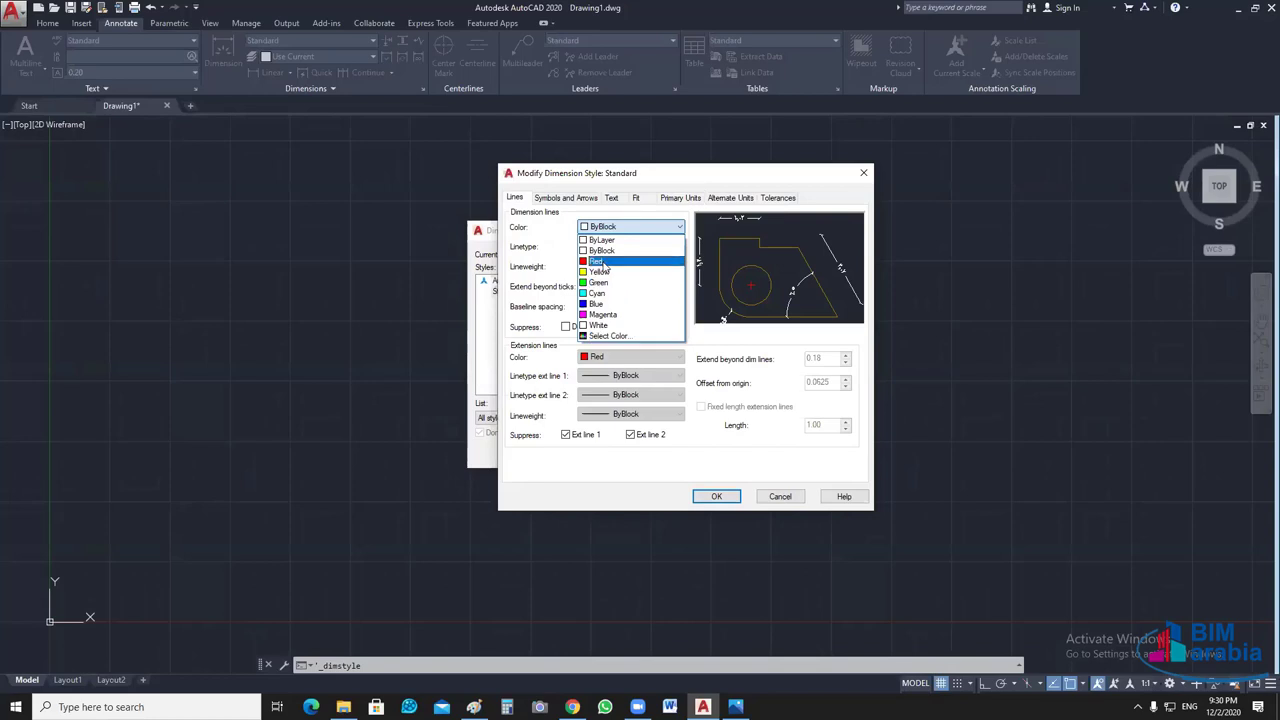
pyautogui.click(600, 261)
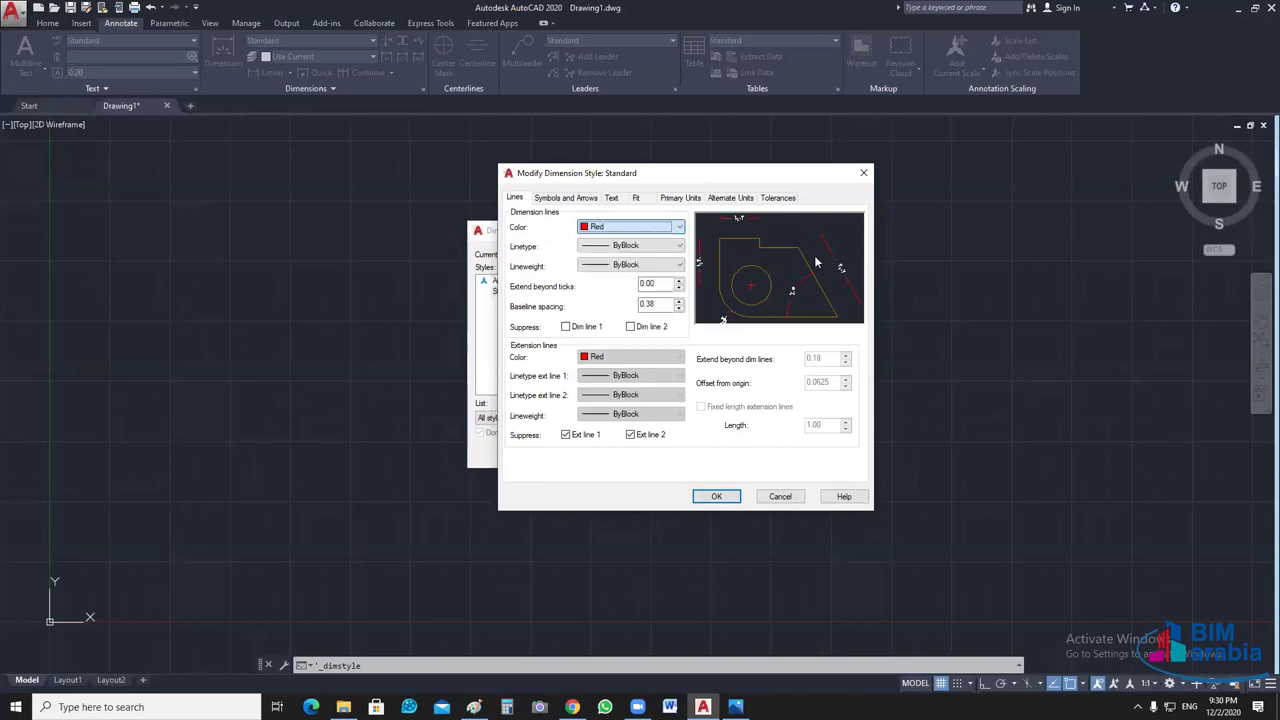
# - Make the dimension text green, save, set Standard current, and close the manager
pyautogui.click(612, 199)
pyautogui.click(680, 256)
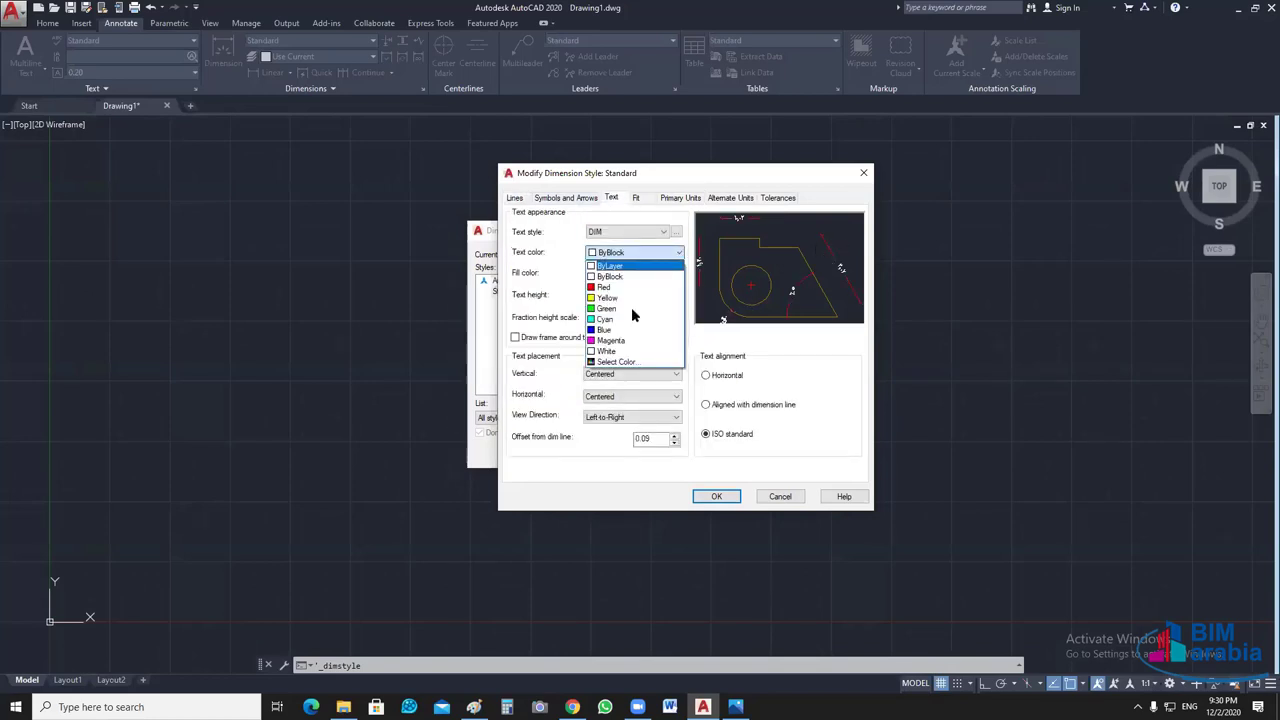
pyautogui.click(631, 308)
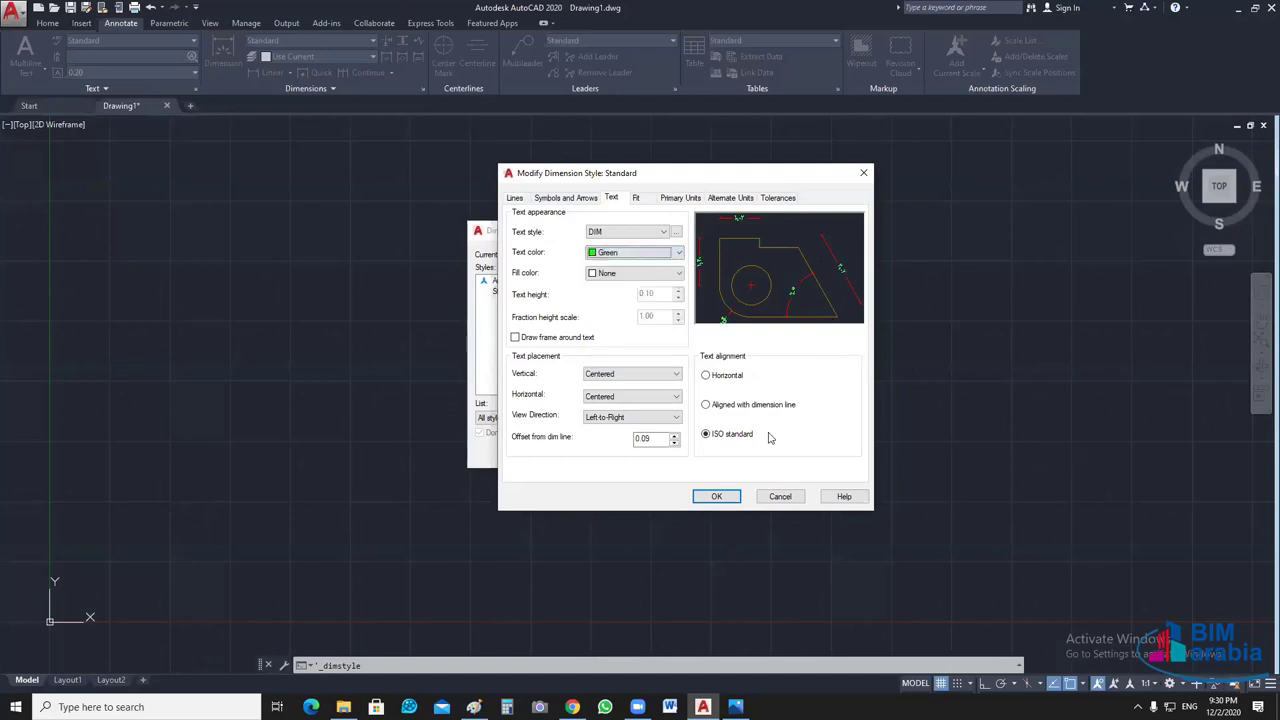
pyautogui.click(705, 498)
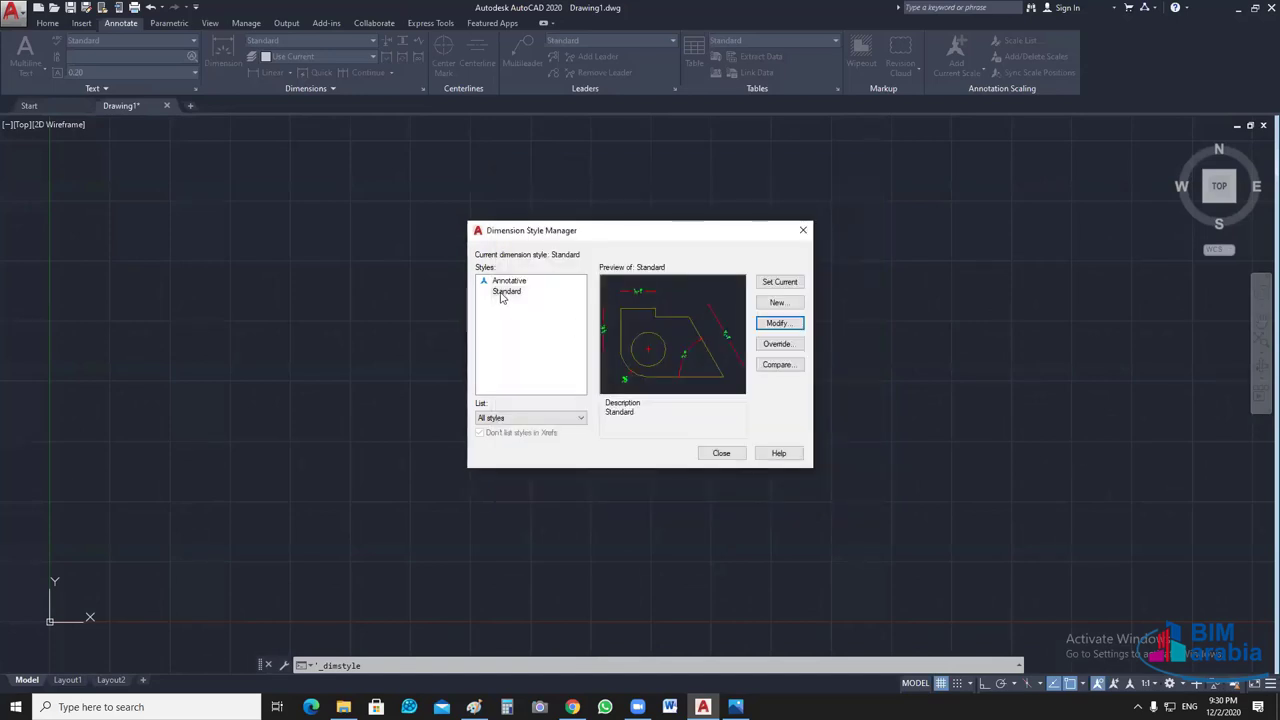
pyautogui.click(780, 285)
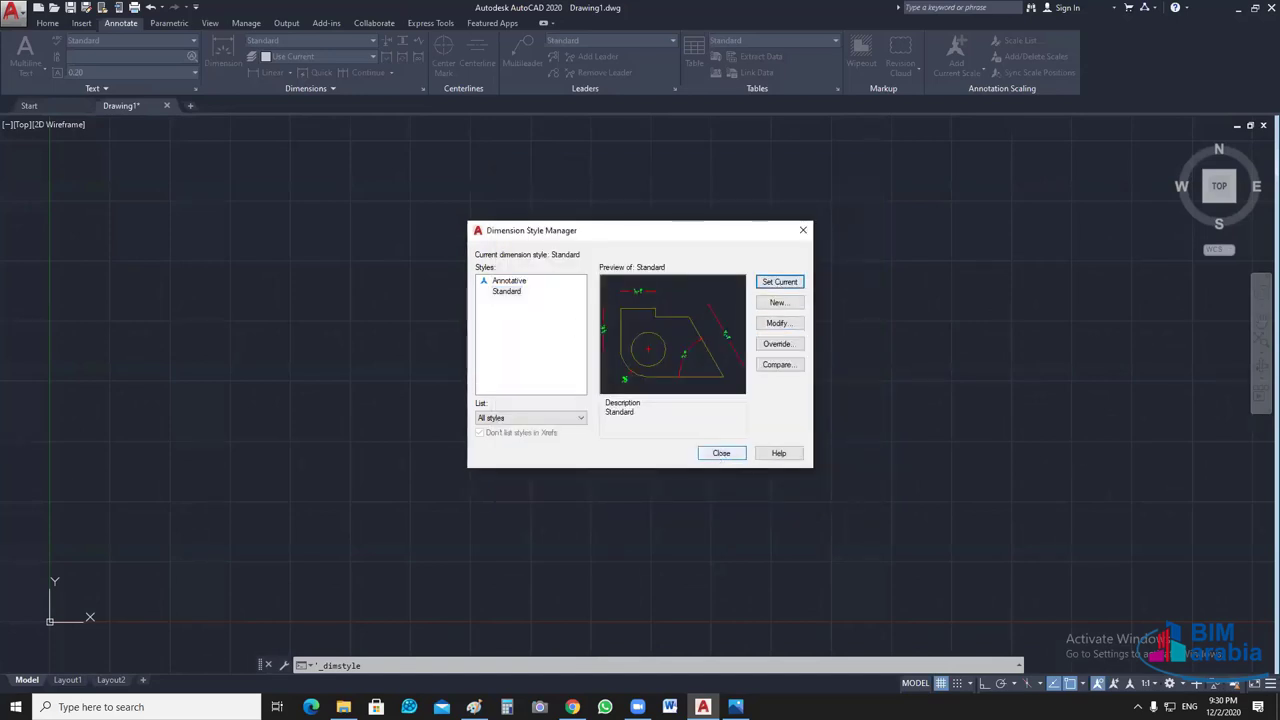
pyautogui.click(720, 452)
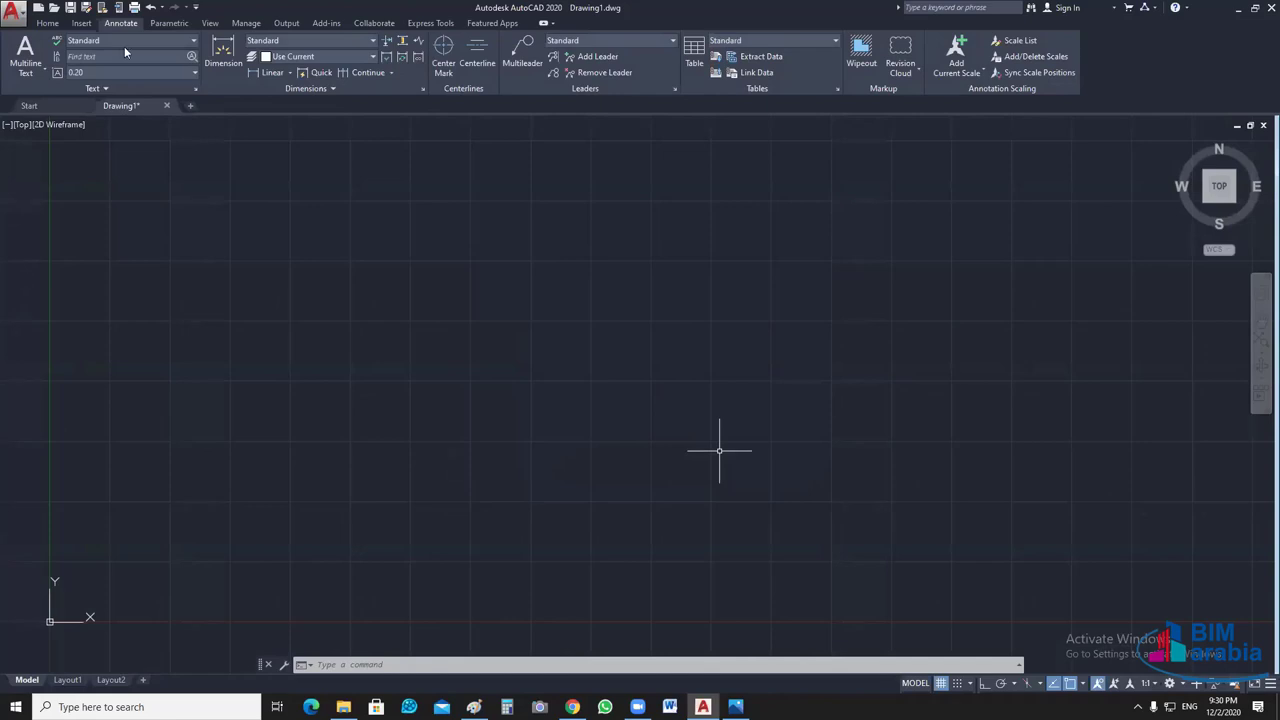
# - Open Drawing Units with UN and set 0.00 decimal precision and Meters insertion scale
pyautogui.click(44, 23)
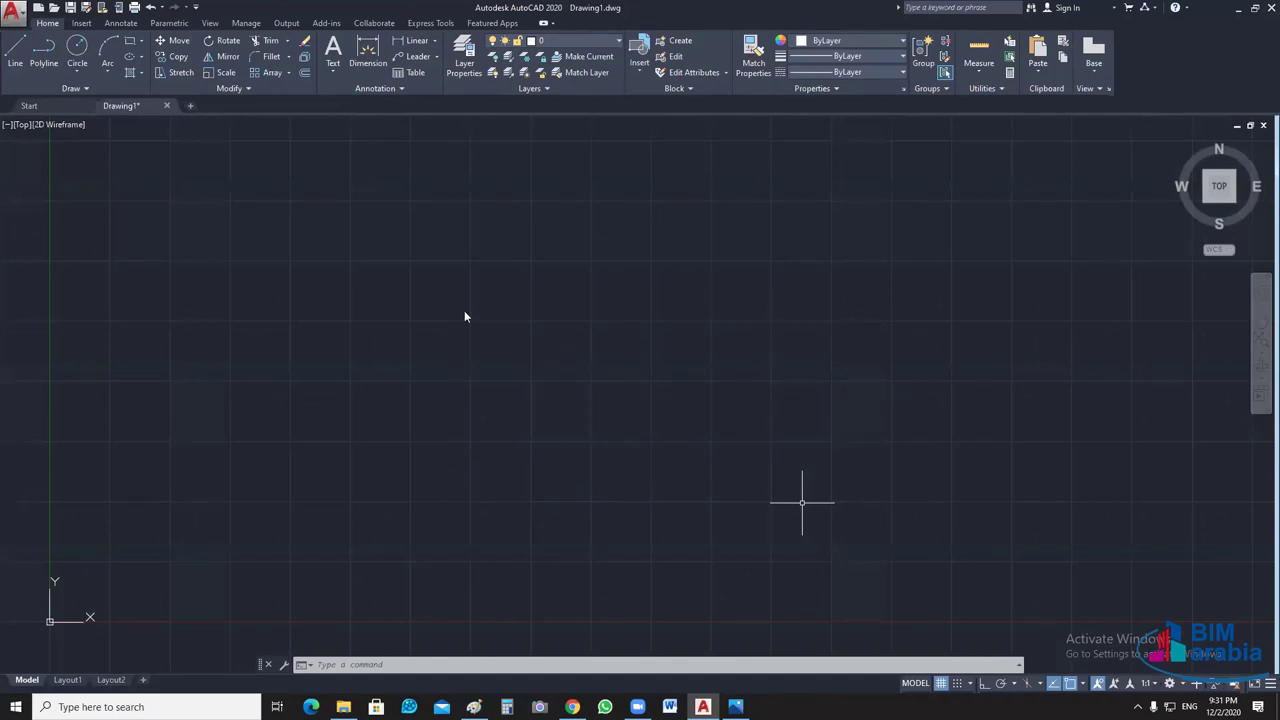
pyautogui.write('un')
pyautogui.press('Return')
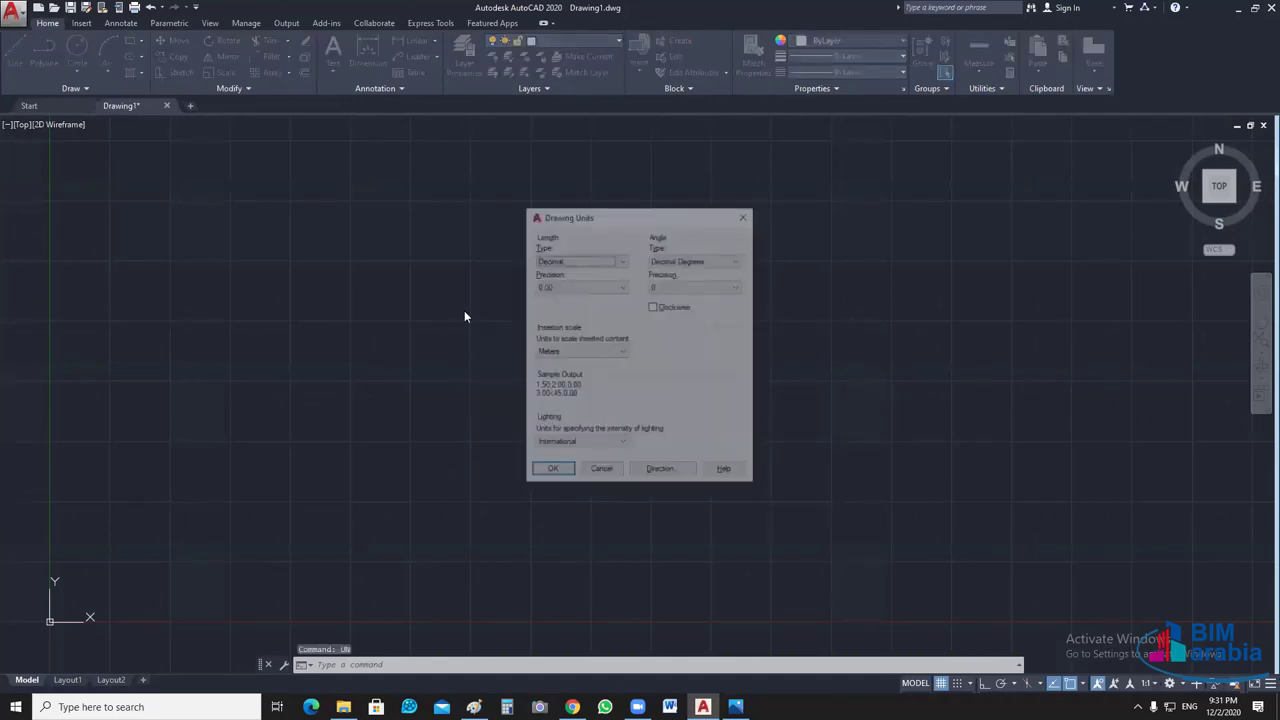
pyautogui.click(558, 290)
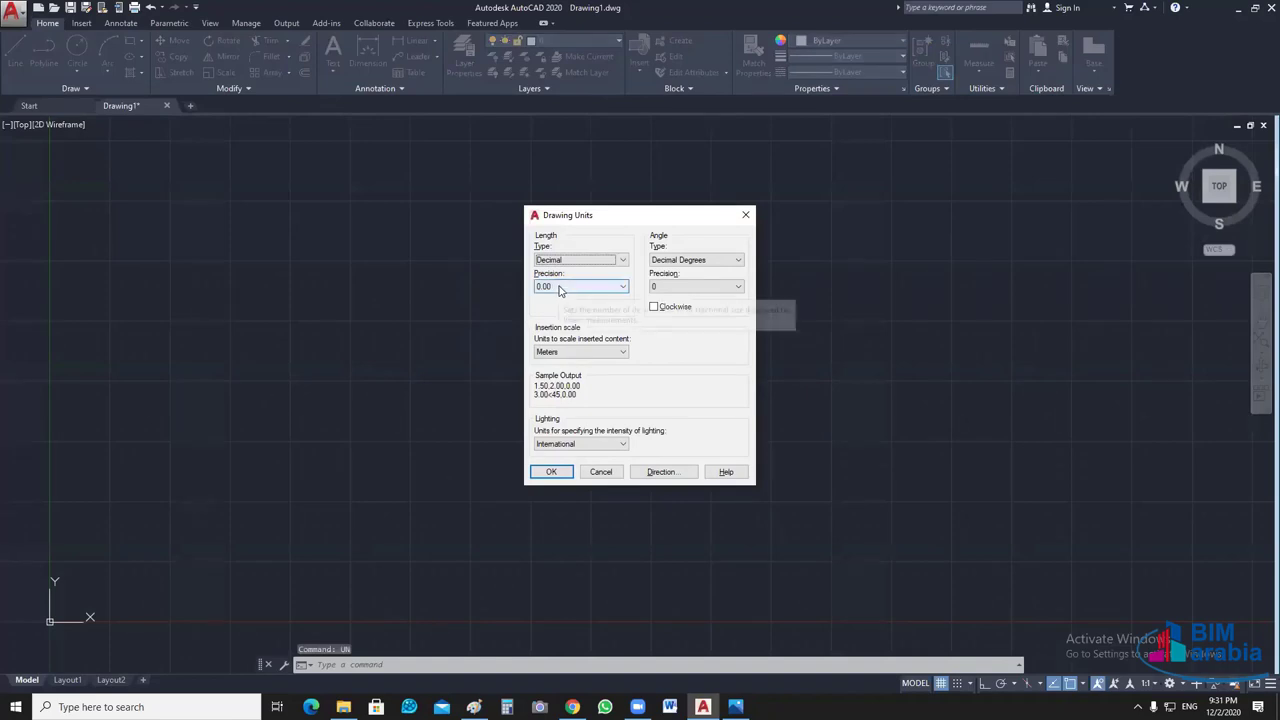
pyautogui.click(565, 351)
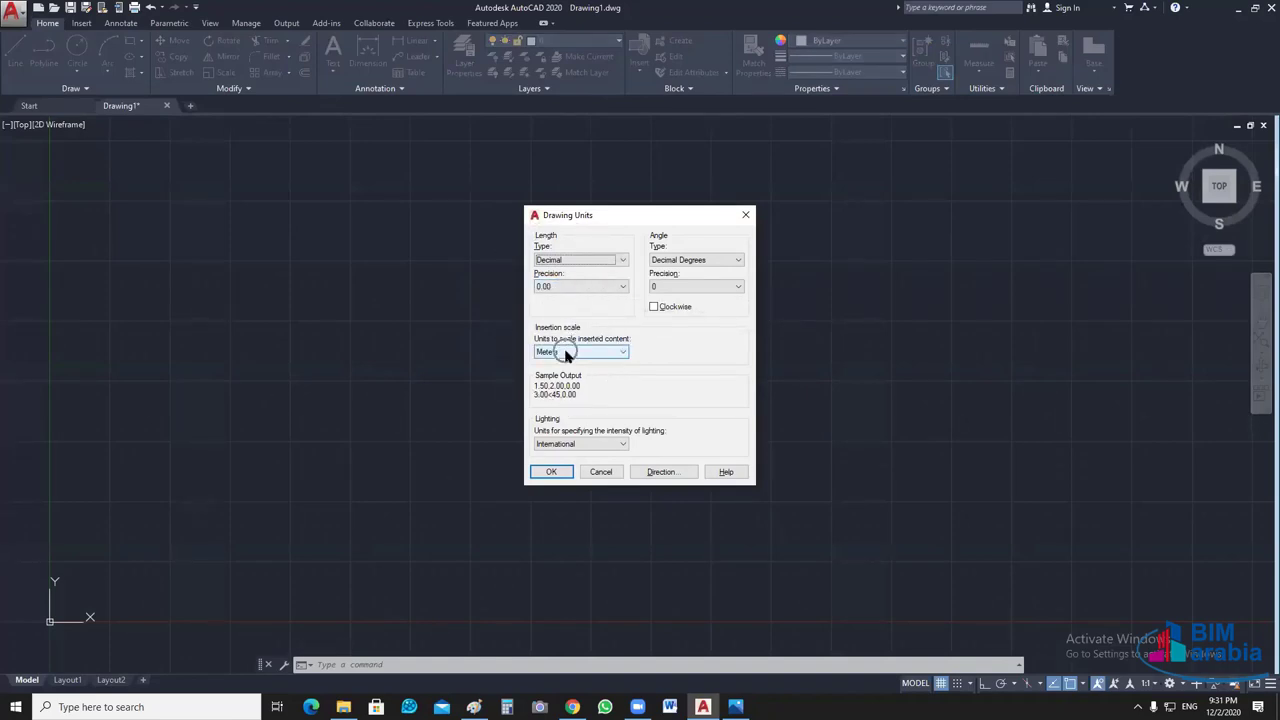
pyautogui.click(561, 473)
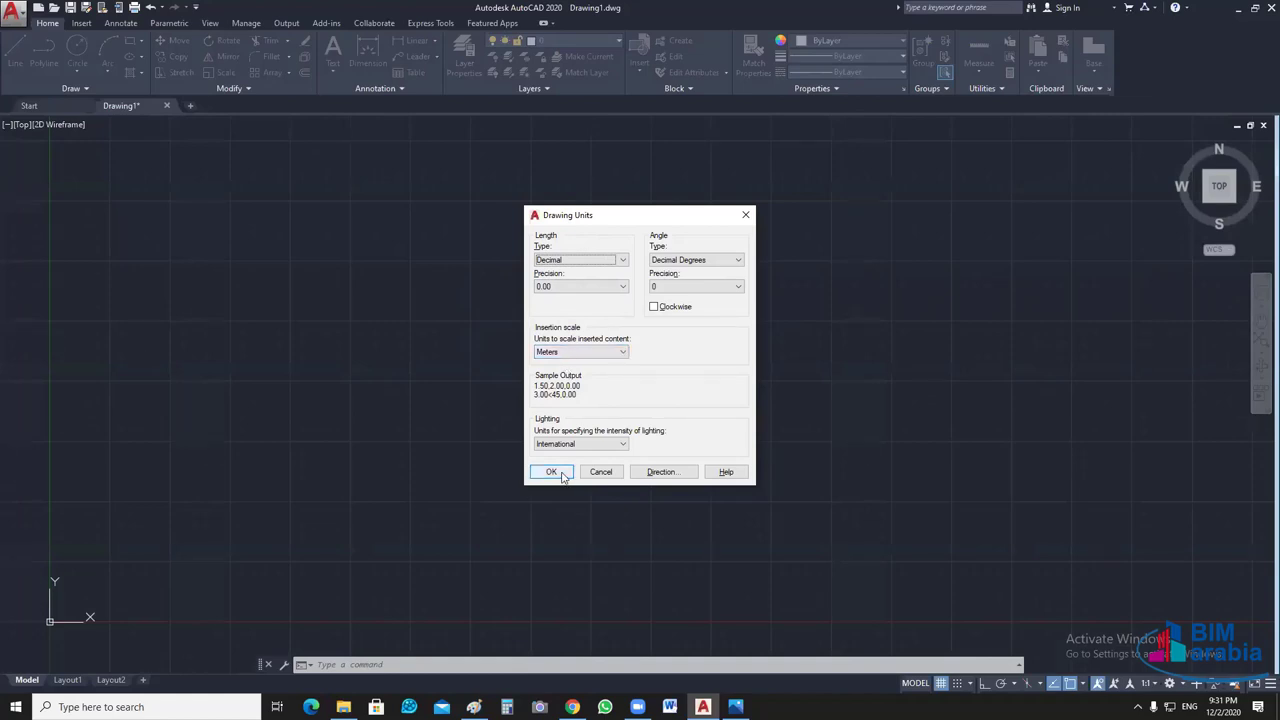
pyautogui.click(563, 476)
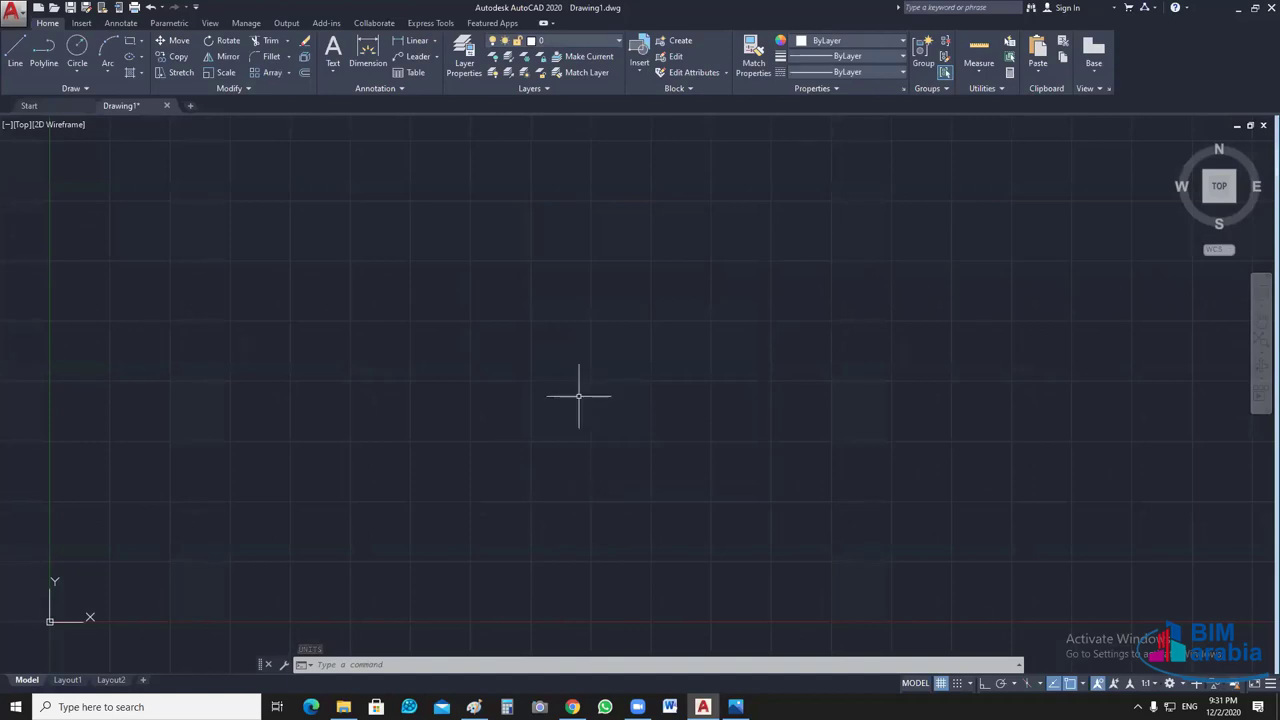
# - Reopen Drawing Units with U and confirm Decimal, 0.00, Meters
pyautogui.write('u')
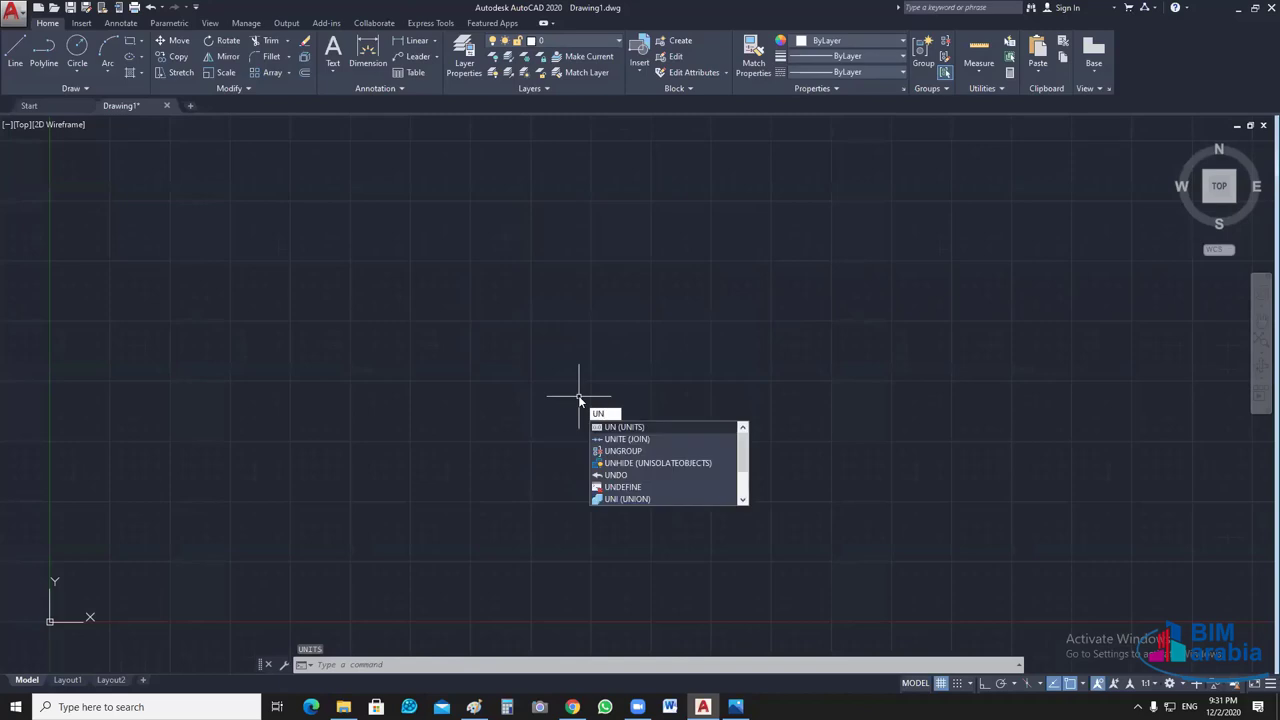
pyautogui.press('Return')
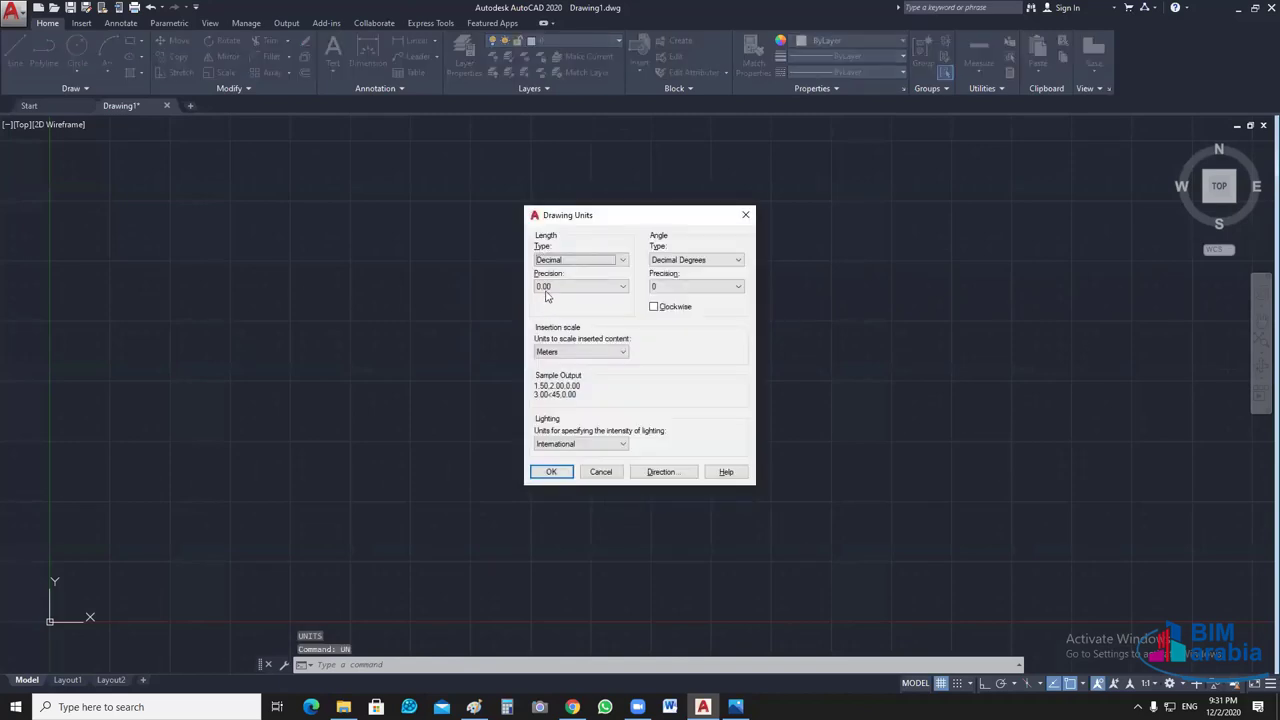
pyautogui.click(545, 289)
pyautogui.press('Tab')
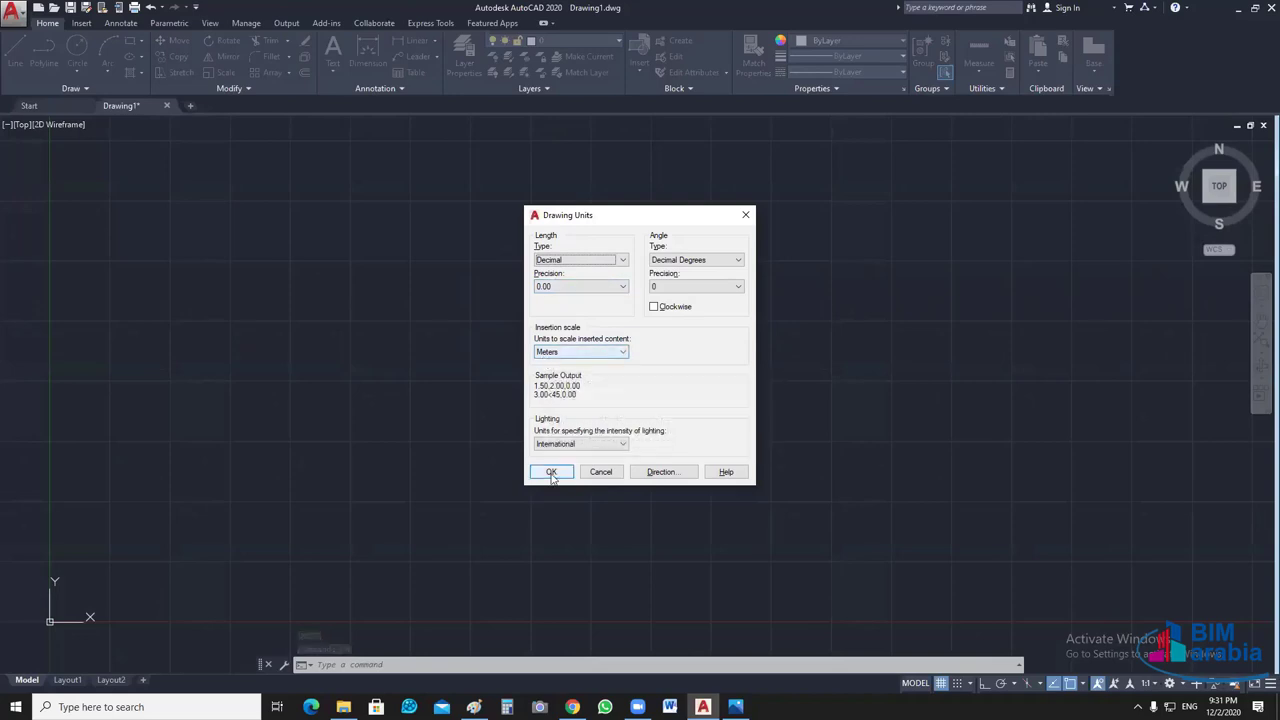
pyautogui.click(558, 474)
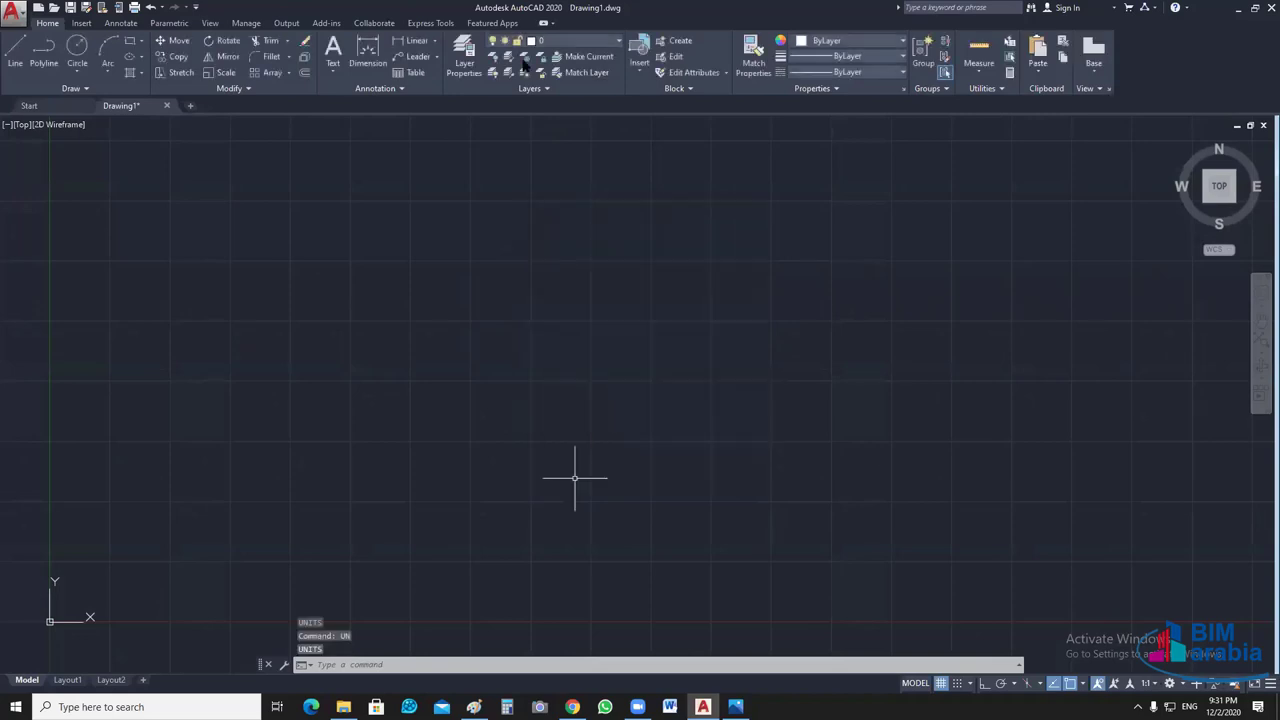
pyautogui.click(465, 62)
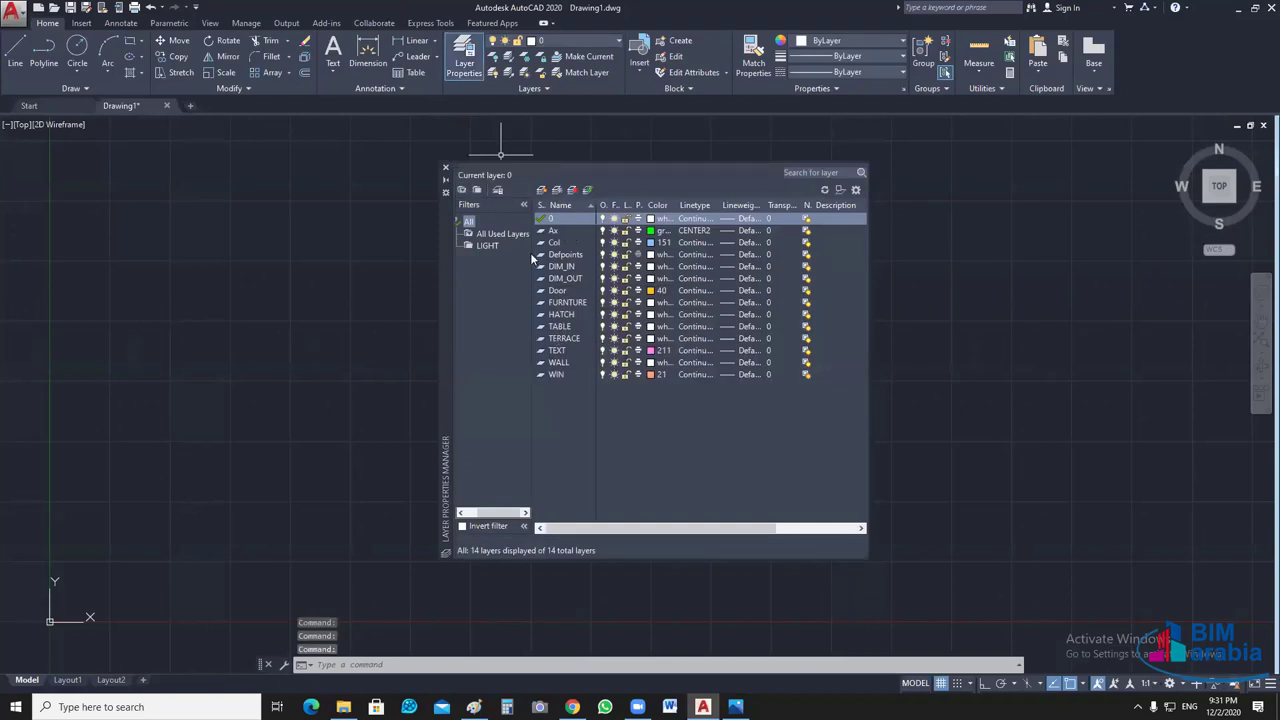
pyautogui.click(523, 204)
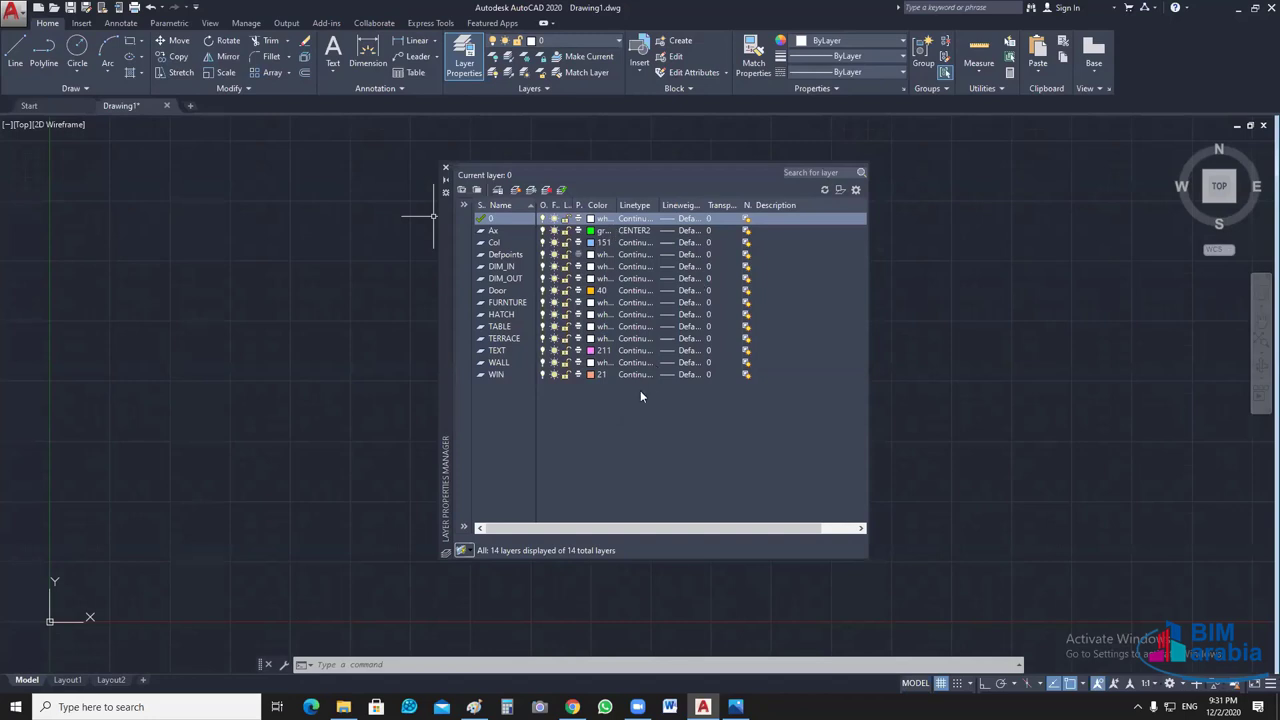
pyautogui.click(446, 168)
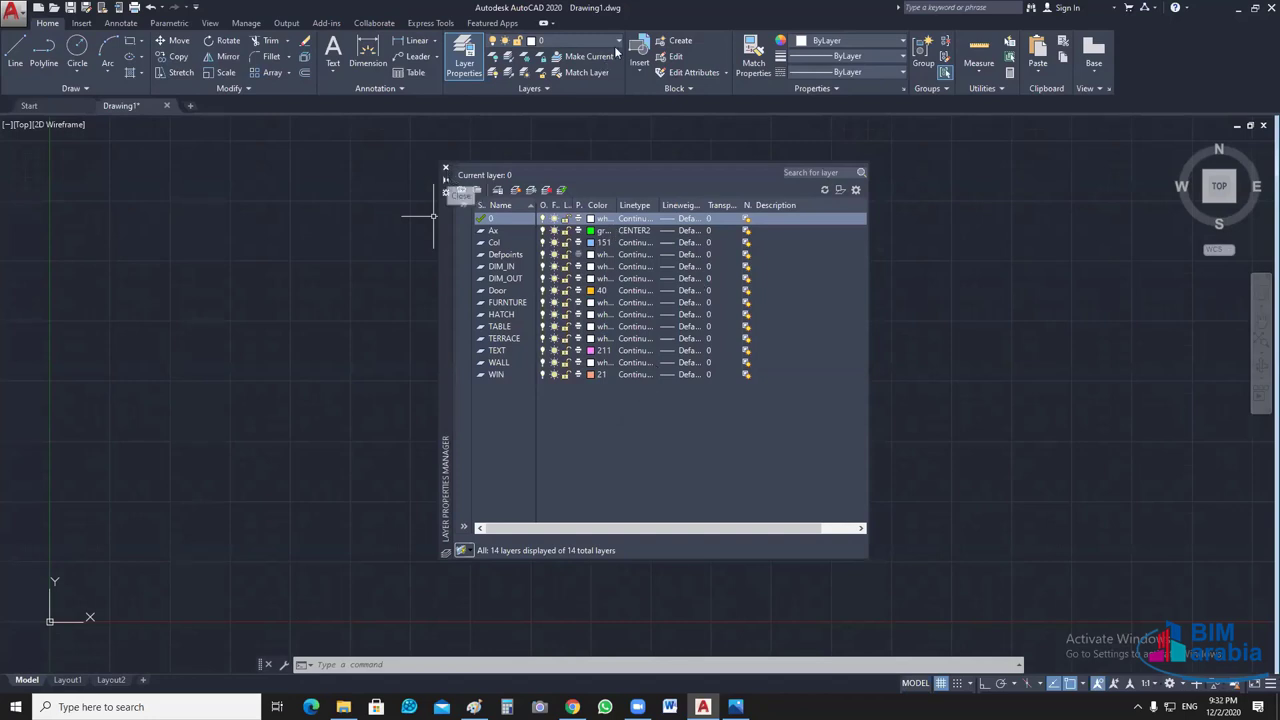
pyautogui.click(616, 44)
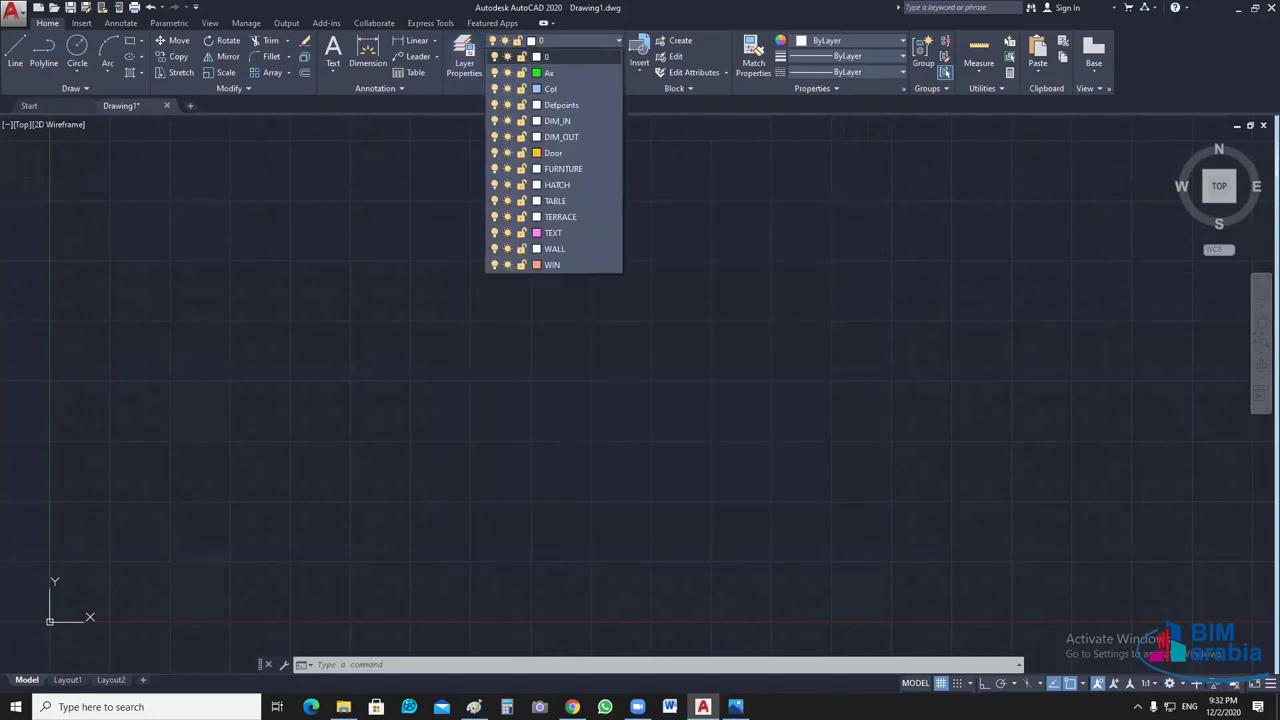
pyautogui.click(650, 430)
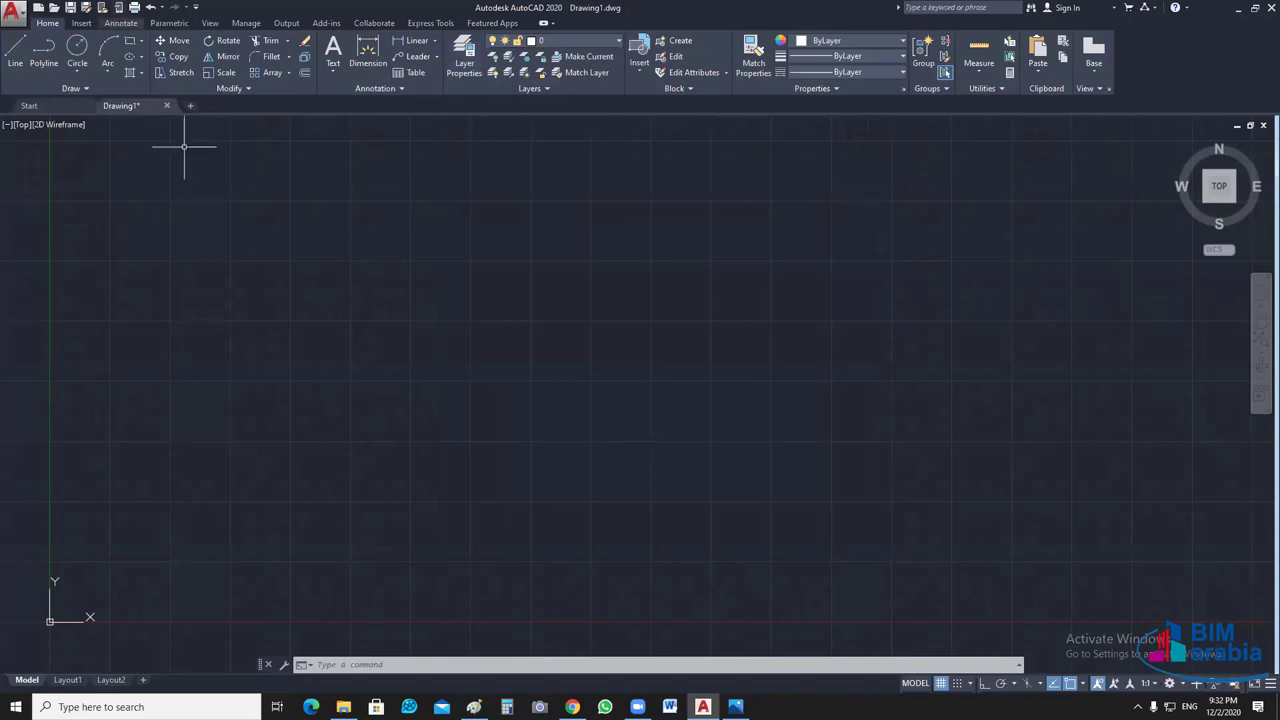
# - Open Text Style with ST and review Standard: sosa.shx font at 0.20 height
pyautogui.click(121, 22)
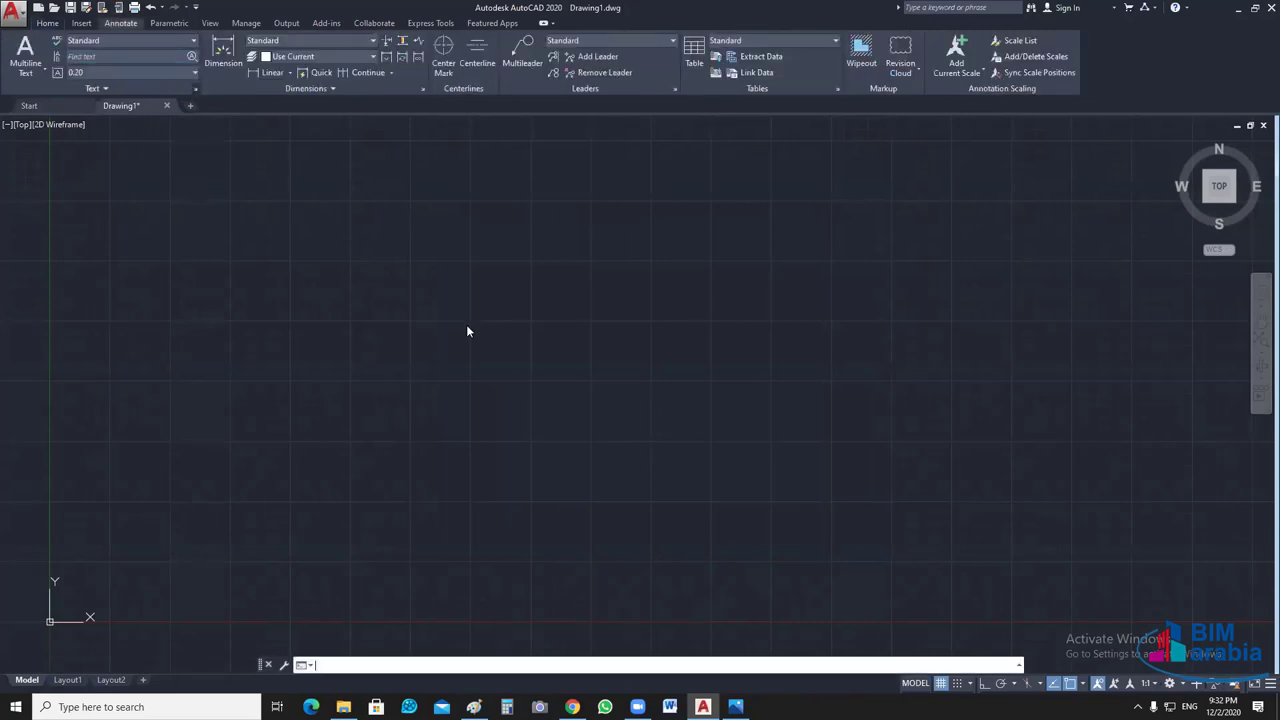
pyautogui.write('st')
pyautogui.press('Return')
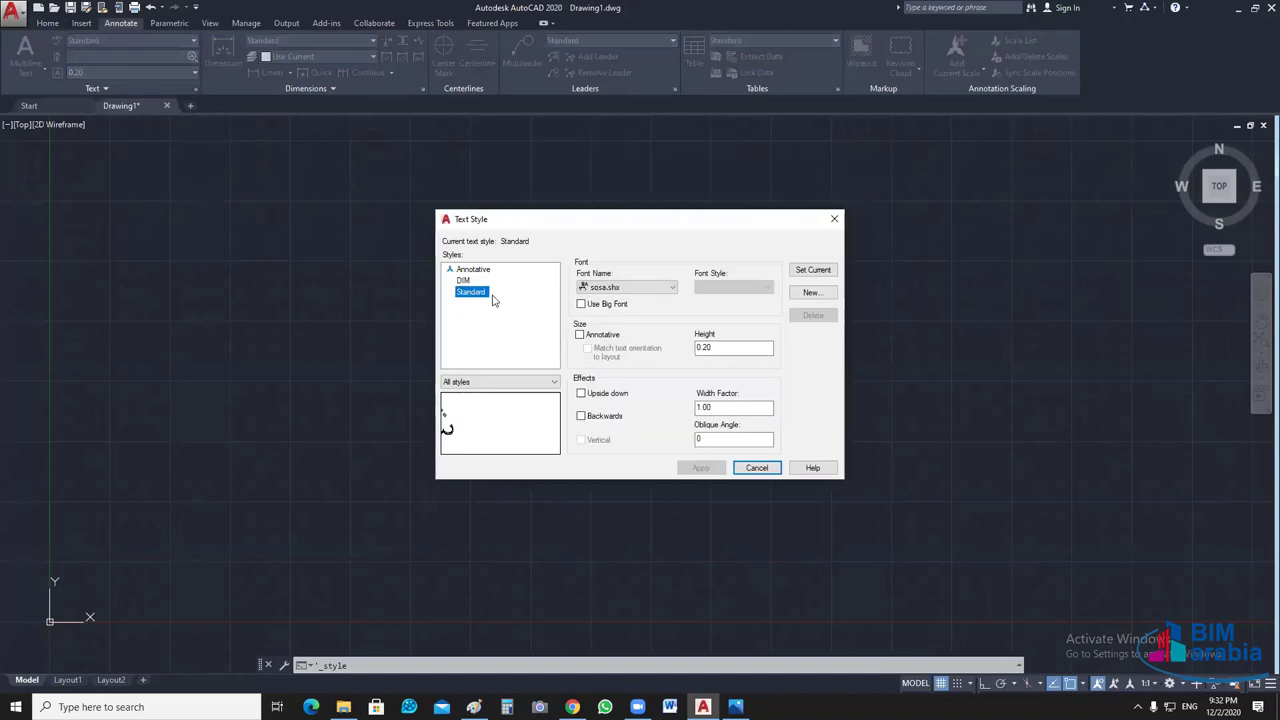
pyautogui.press('F2')
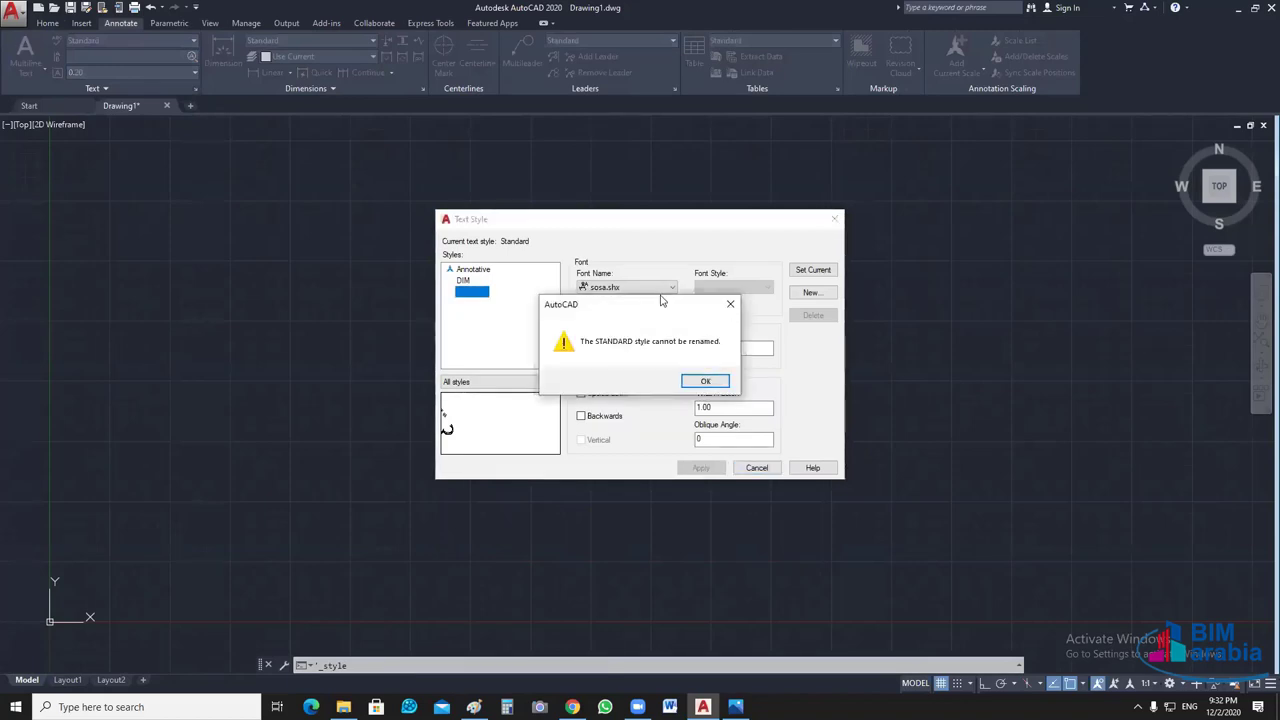
pyautogui.click(705, 381)
pyautogui.click(672, 287)
pyautogui.click(672, 287)
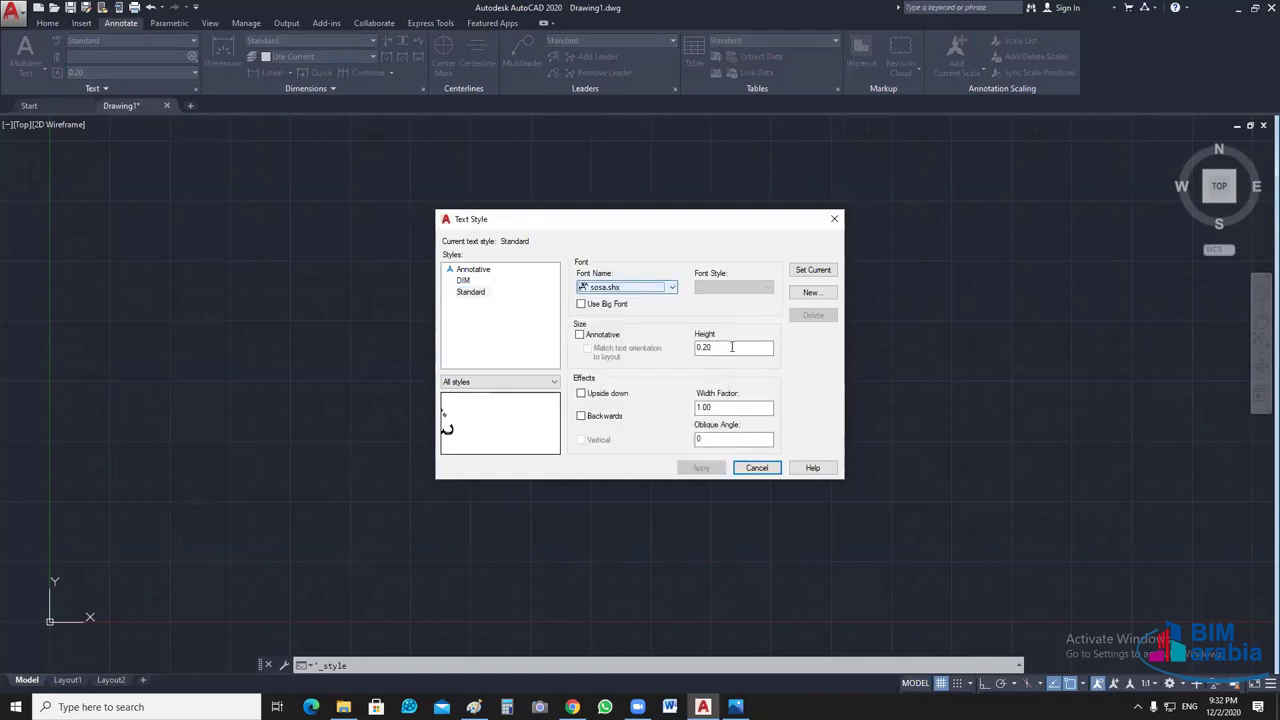
pyautogui.doubleClick(732, 346)
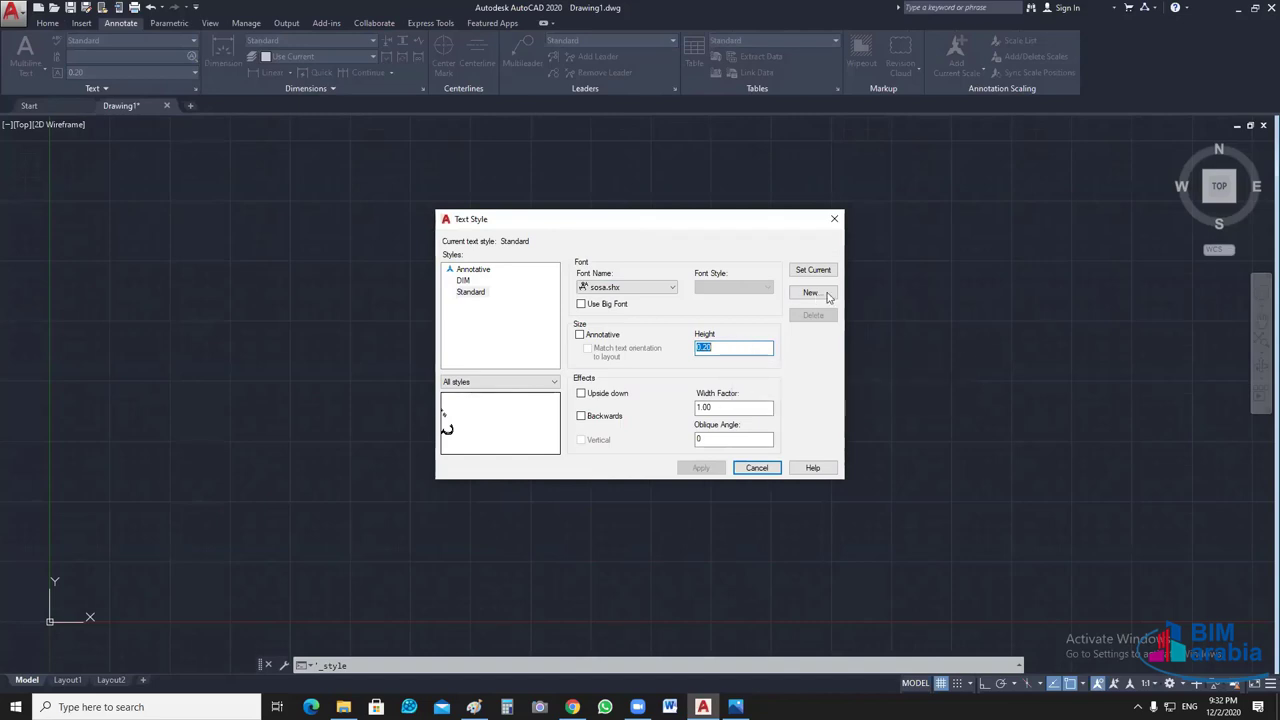
# - Check the DIM style's 0.10 height, then make Standard the current text style
pyautogui.click(462, 281)
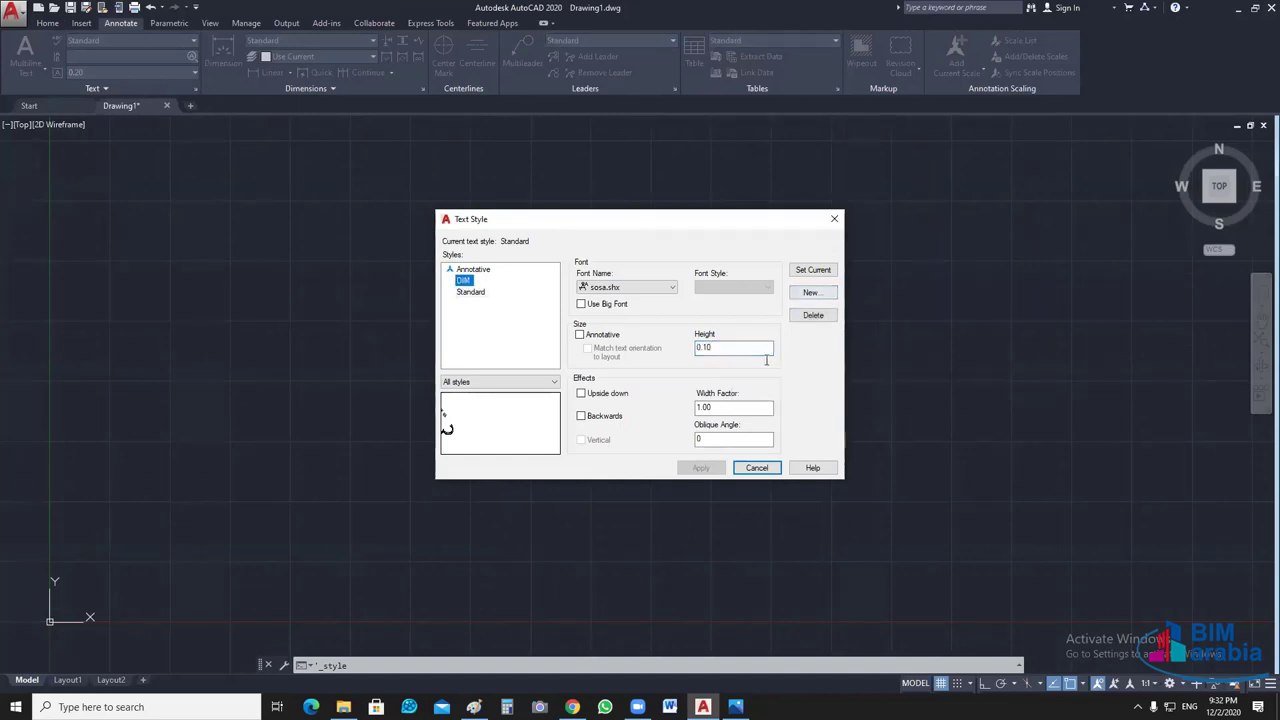
pyautogui.click(727, 348)
pyautogui.doubleClick(727, 348)
pyautogui.click(470, 291)
pyautogui.click(812, 270)
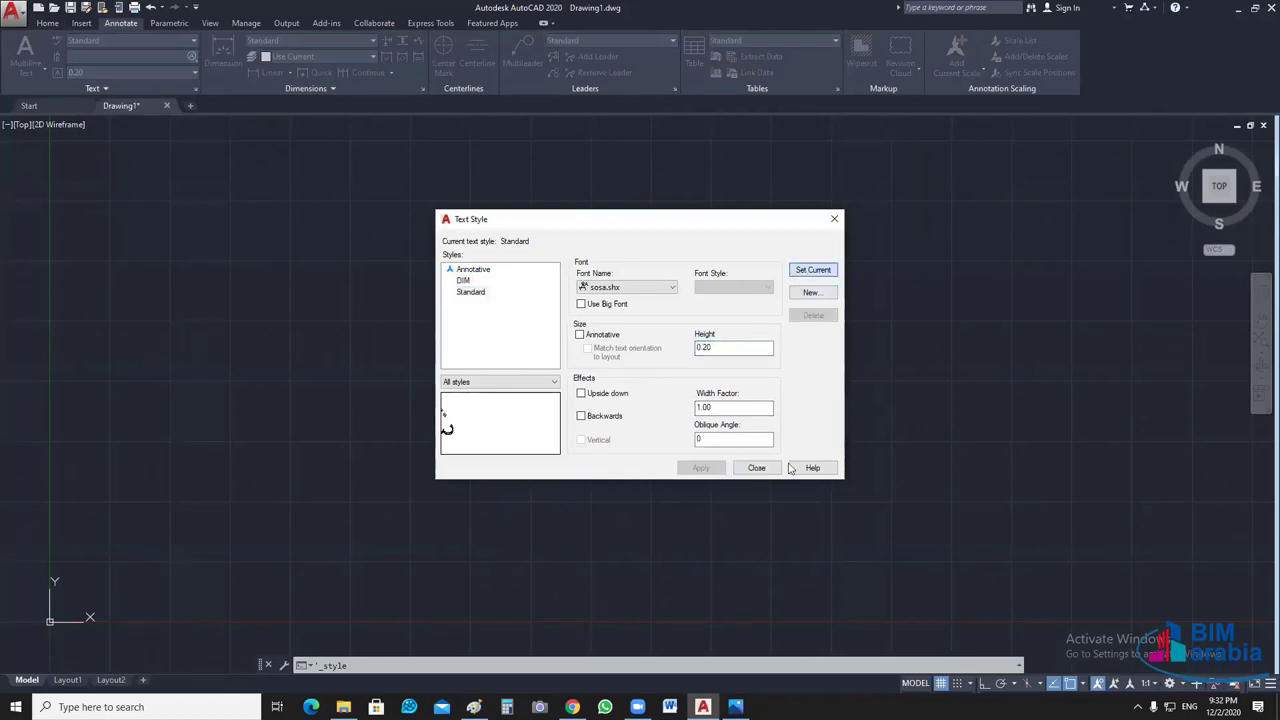
pyautogui.click(760, 468)
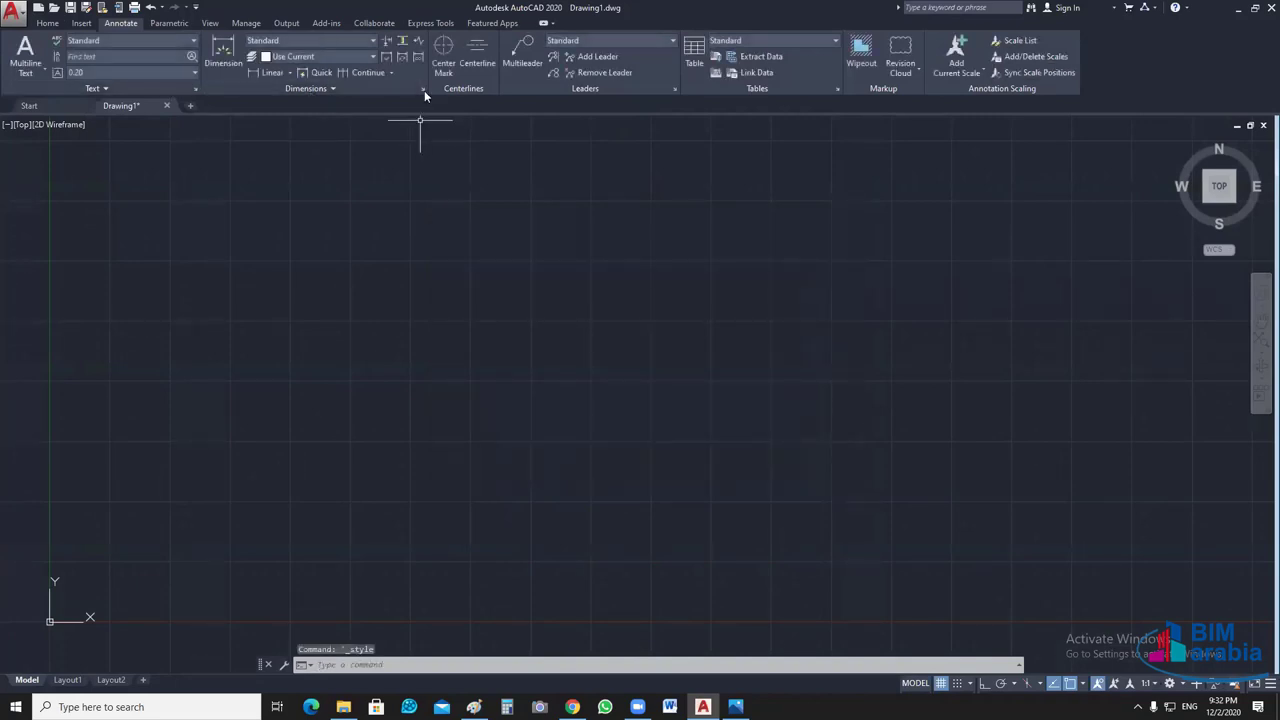
# - Start modifying the Standard dimension style, leaving both extension lines suppressed
pyautogui.click(424, 90)
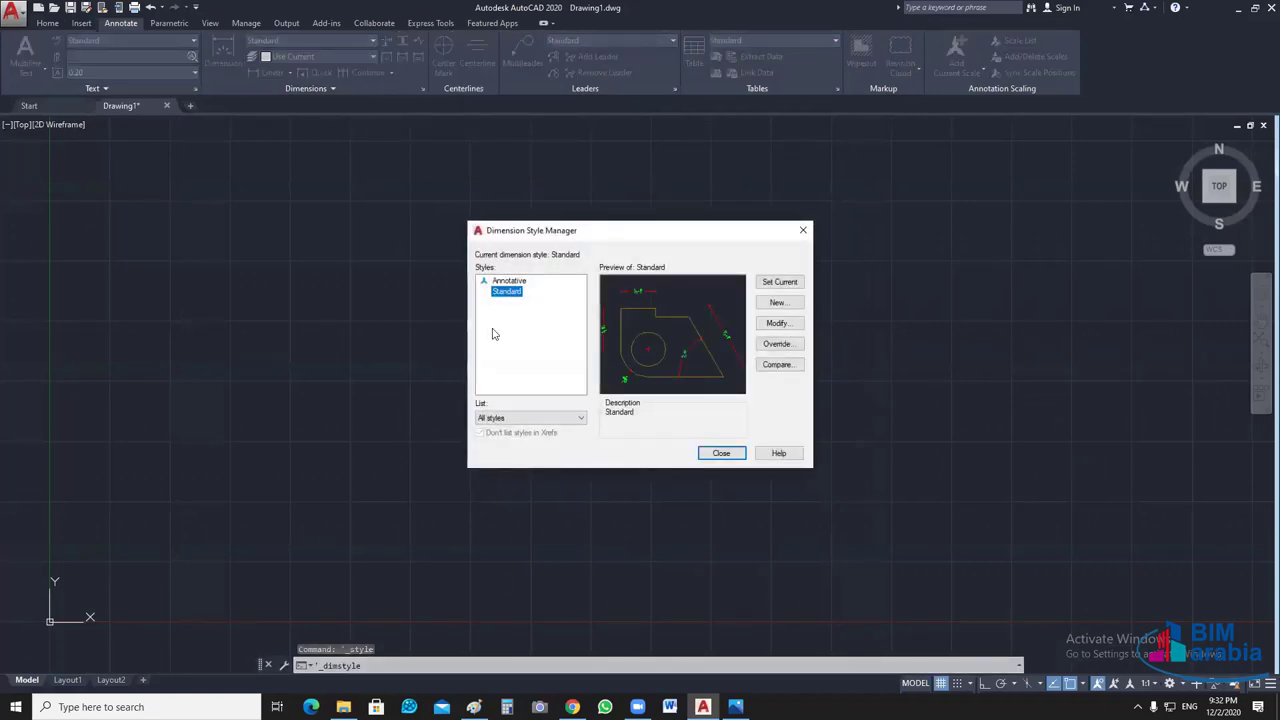
pyautogui.click(775, 325)
pyautogui.click(801, 340)
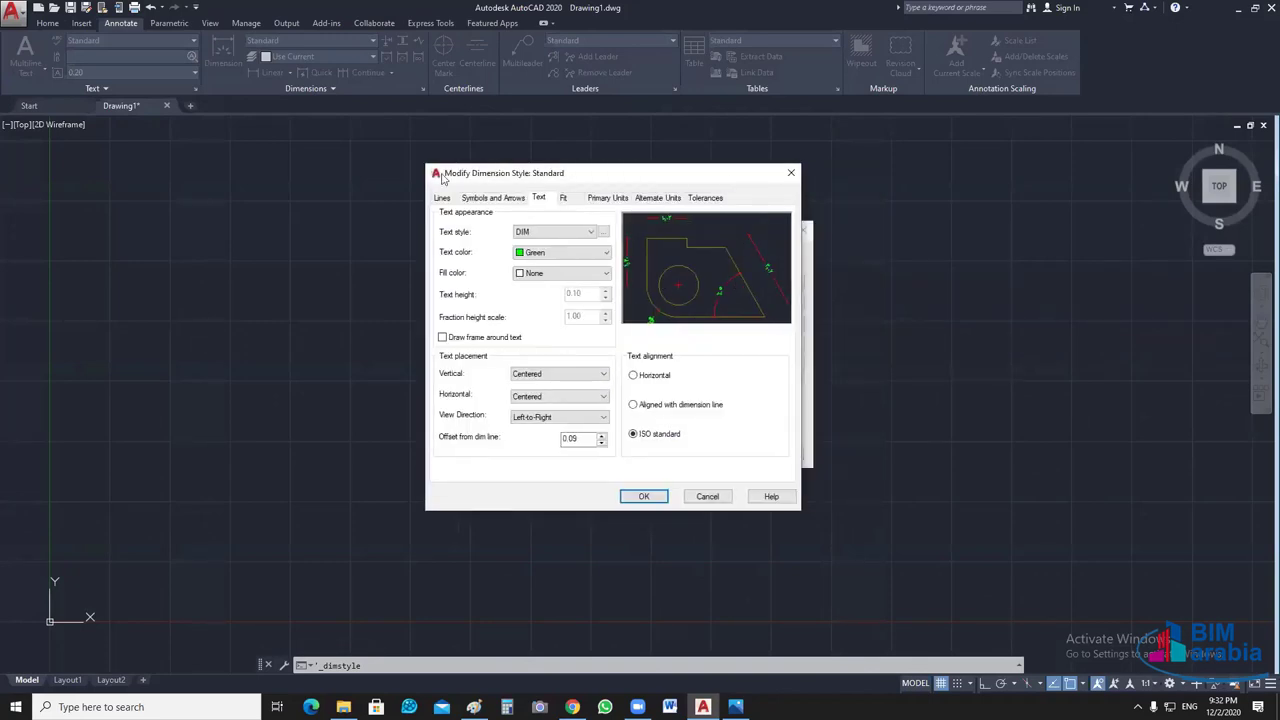
pyautogui.click(445, 198)
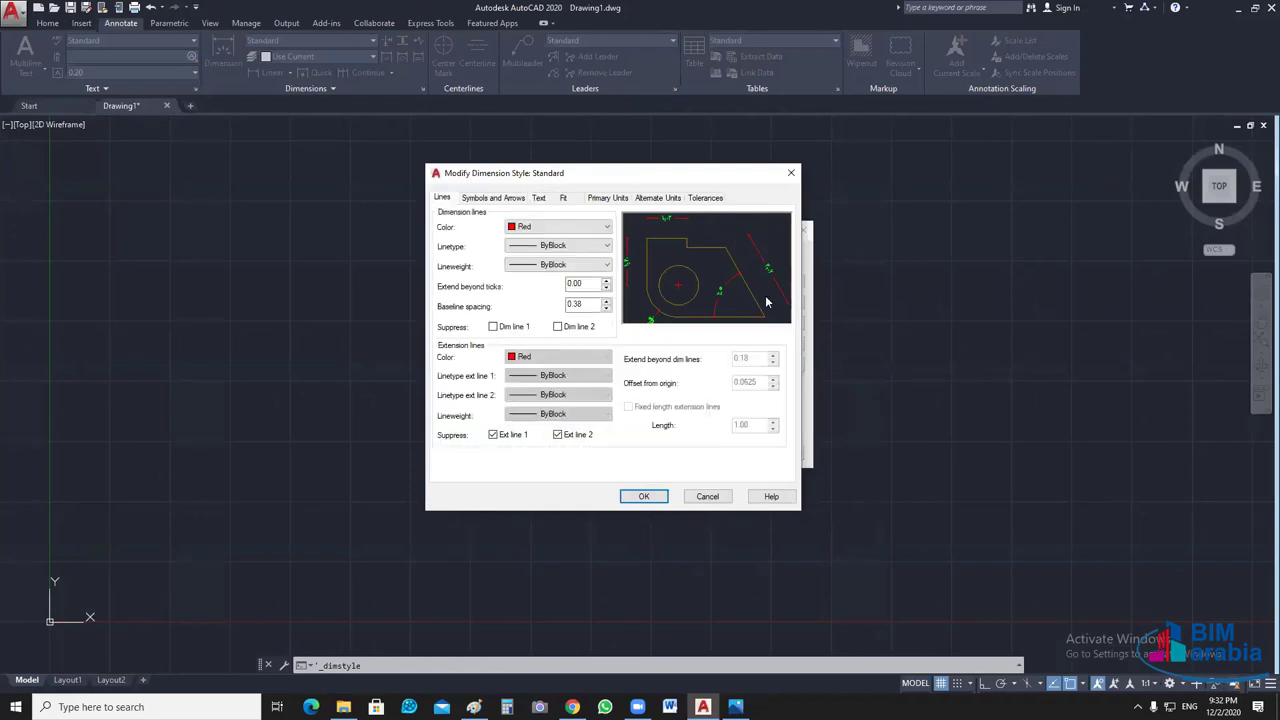
pyautogui.click(558, 434)
pyautogui.click(493, 434)
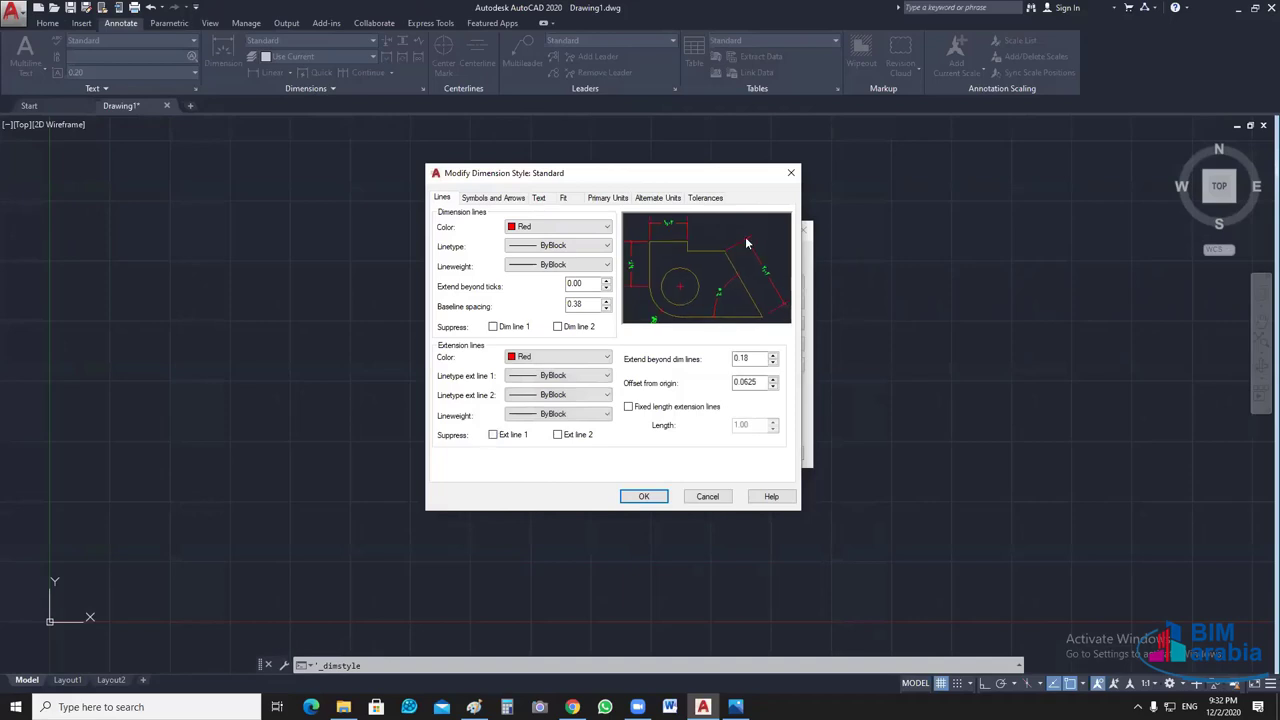
pyautogui.click(558, 434)
pyautogui.click(493, 434)
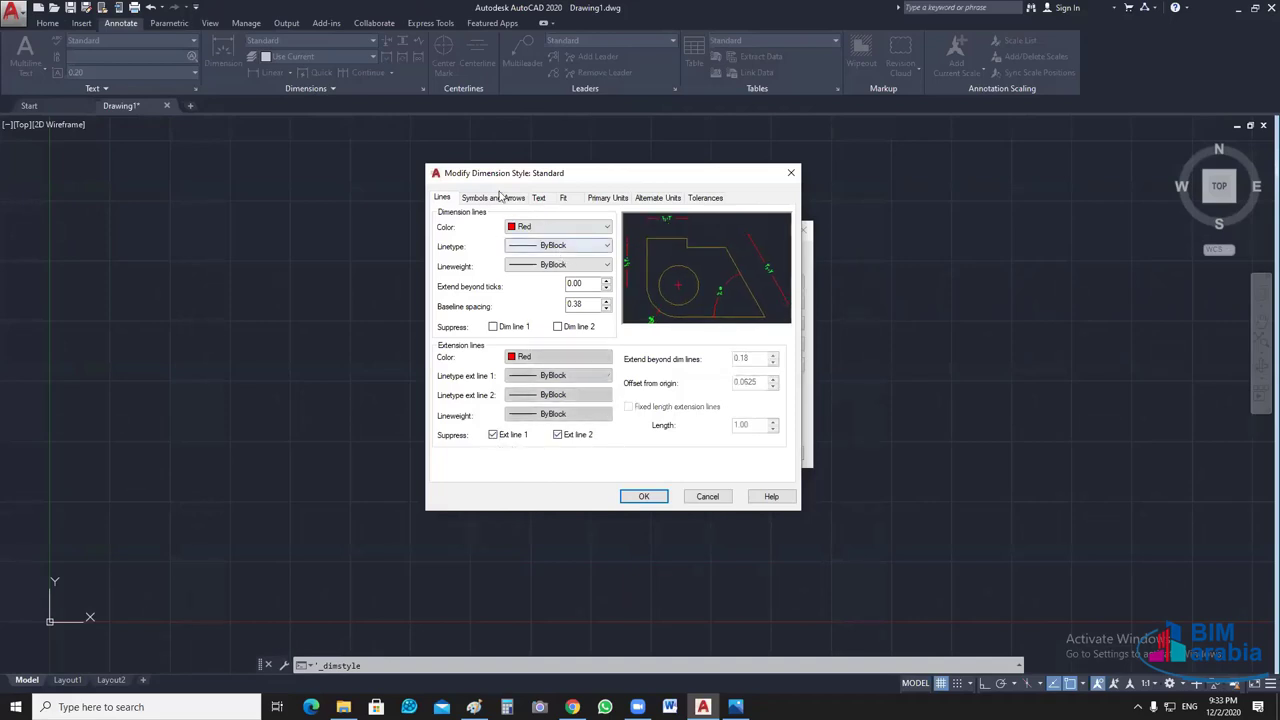
# - Keep Oblique tick arrowheads at 0.06 arrow size
pyautogui.click(499, 199)
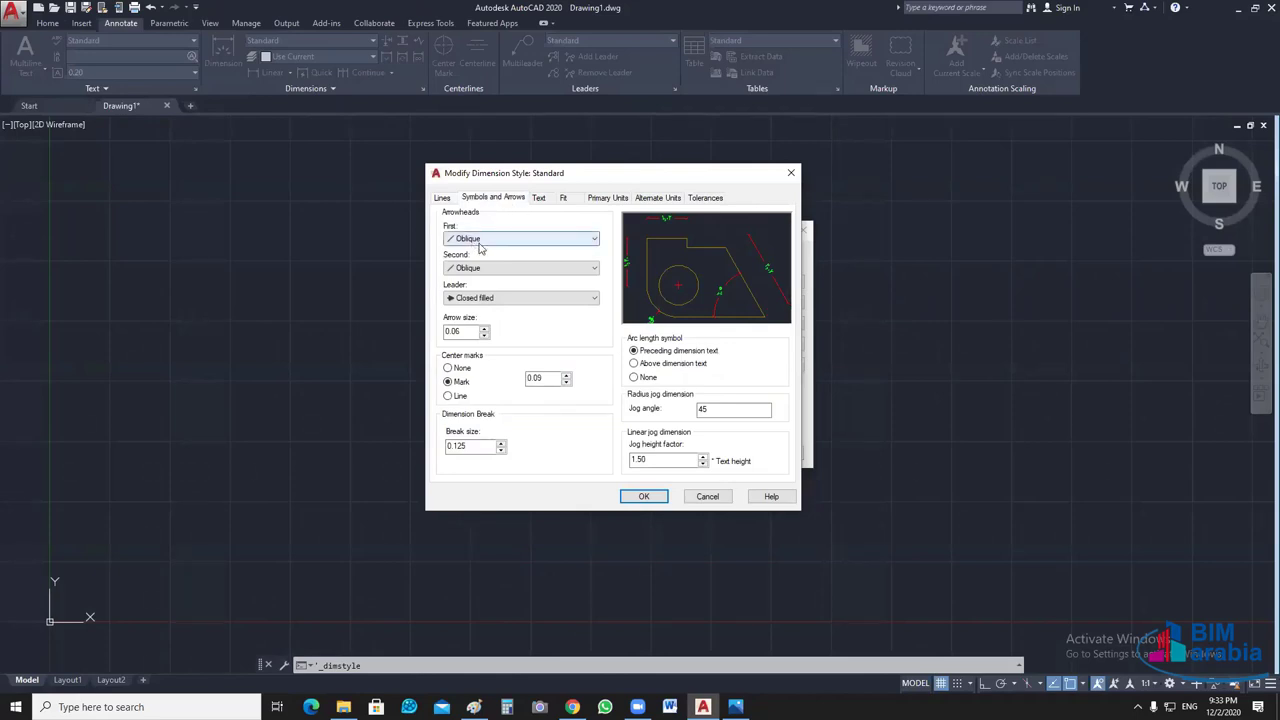
pyautogui.click(482, 240)
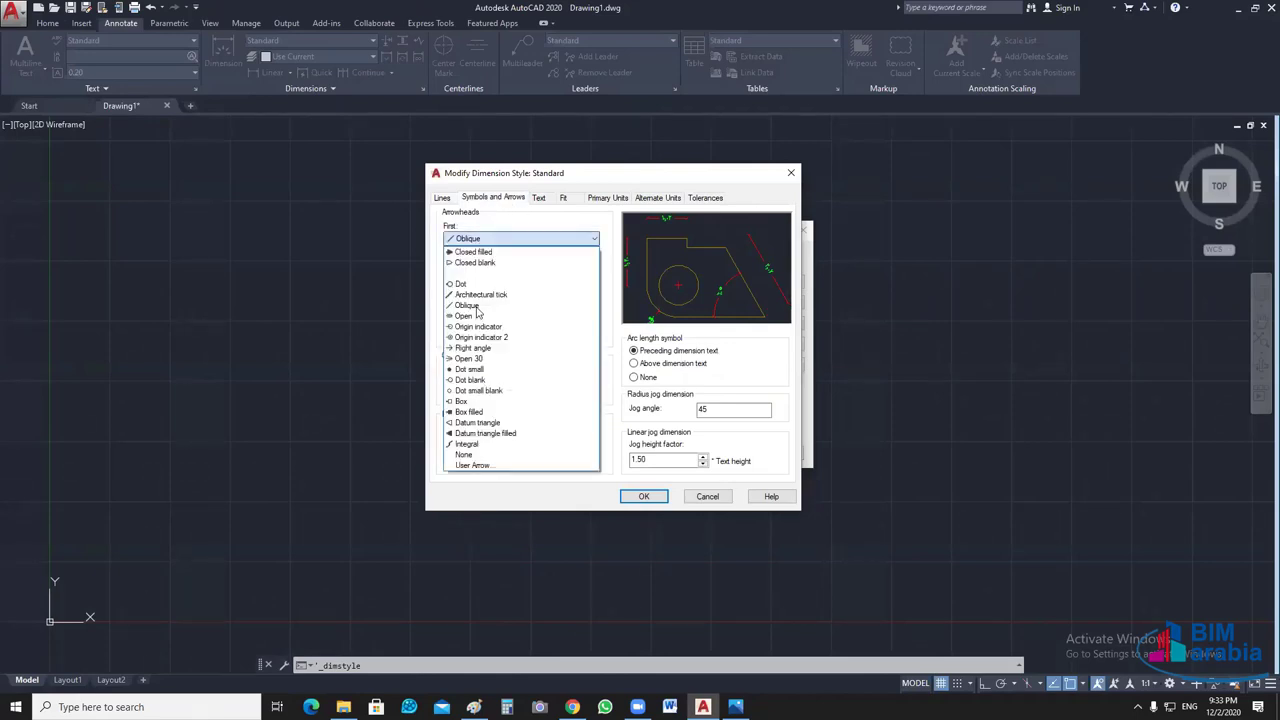
pyautogui.click(477, 306)
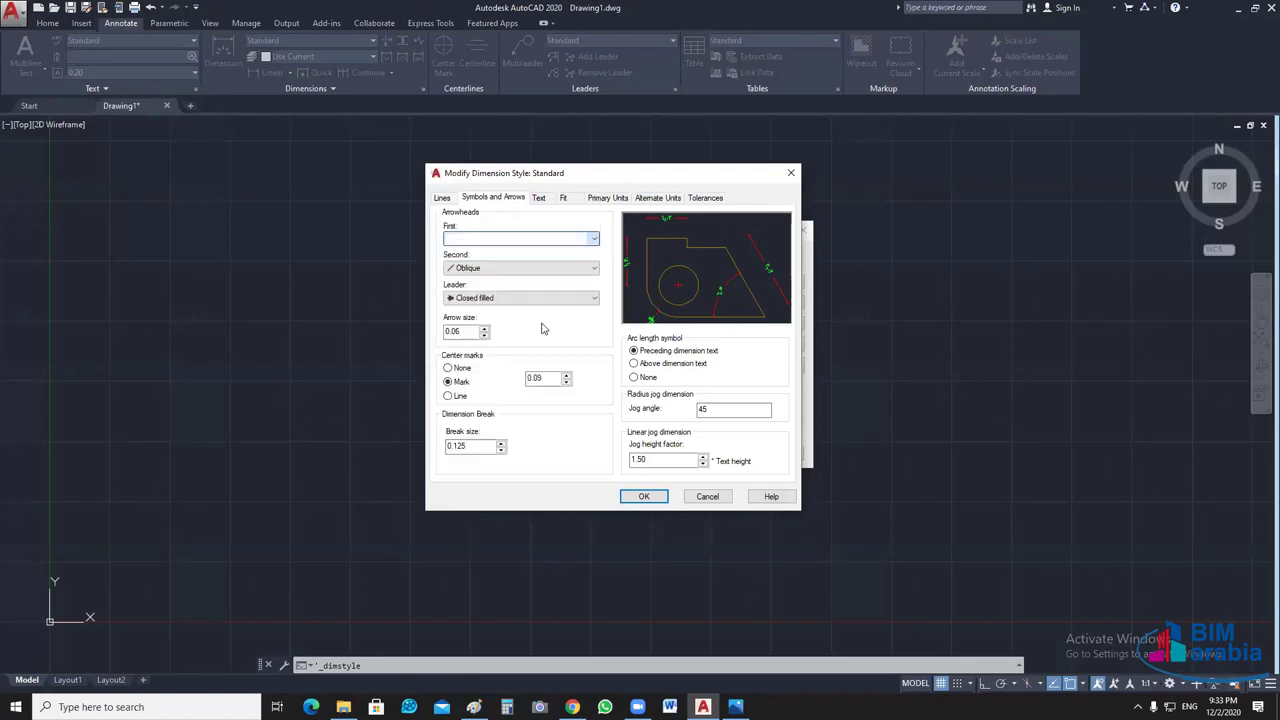
pyautogui.doubleClick(470, 332)
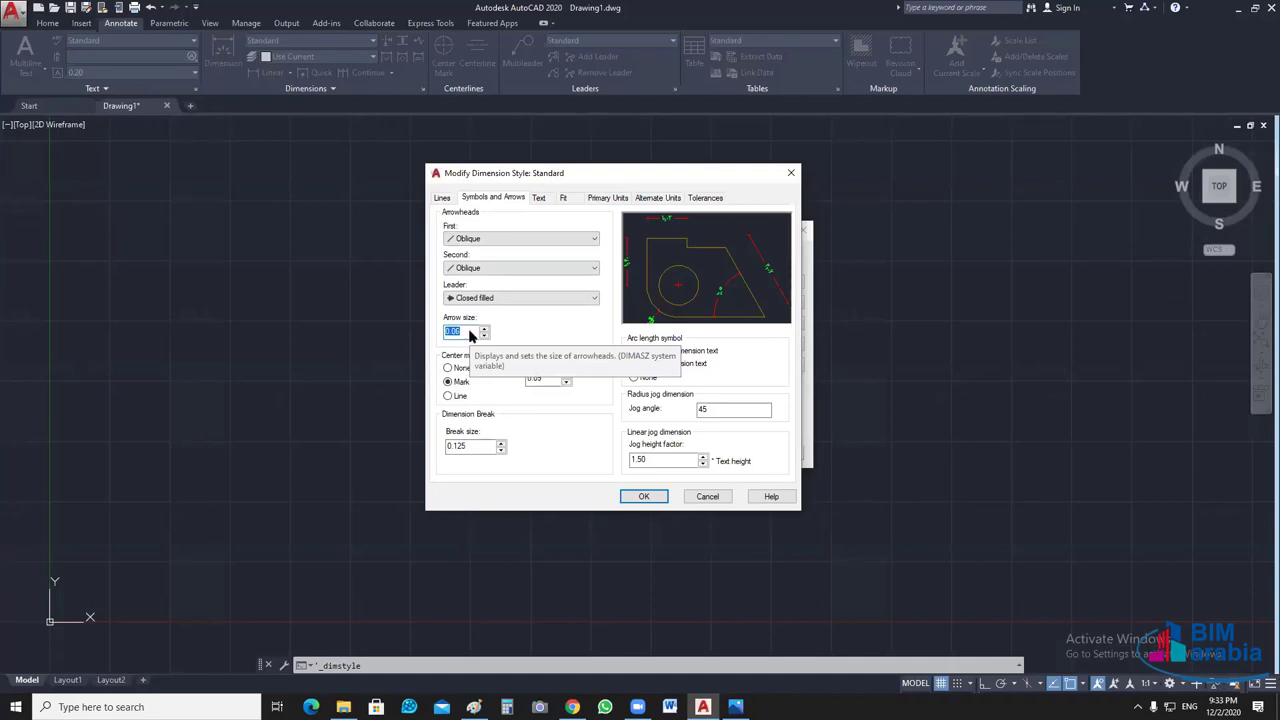
# - Keep DIM text style, align text with the dimension line, and make Standard current
pyautogui.click(539, 199)
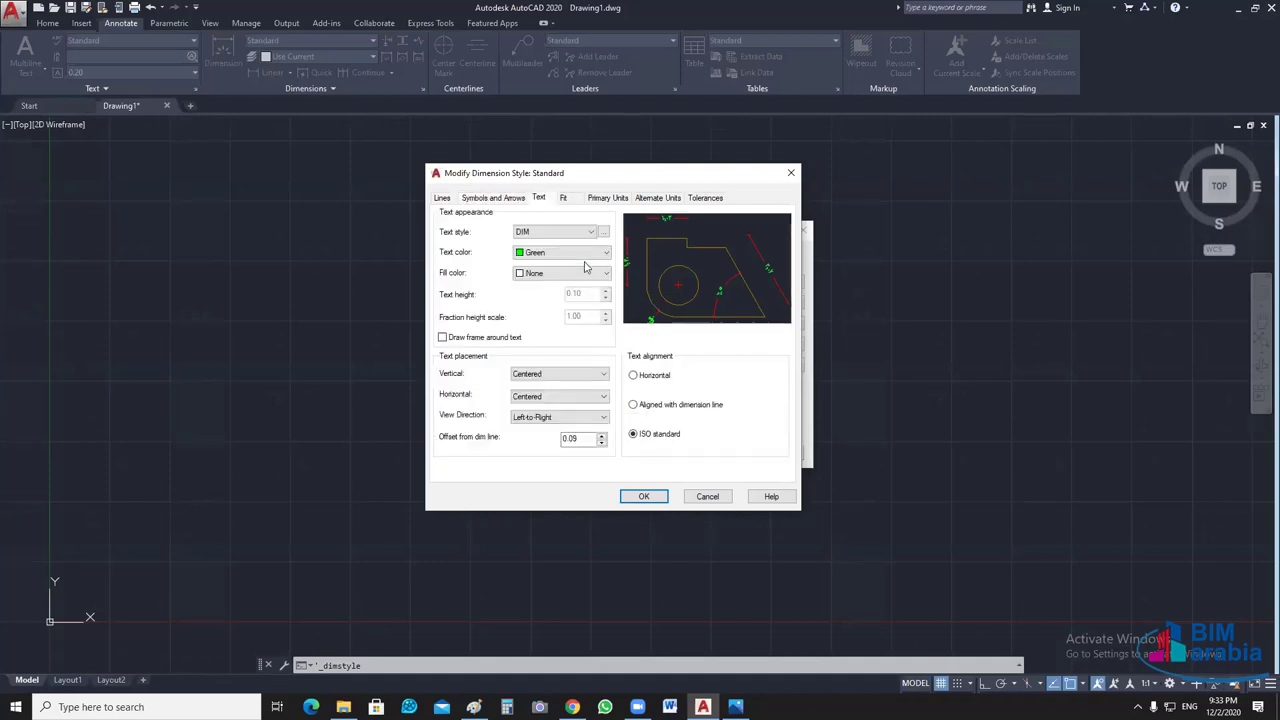
pyautogui.click(583, 236)
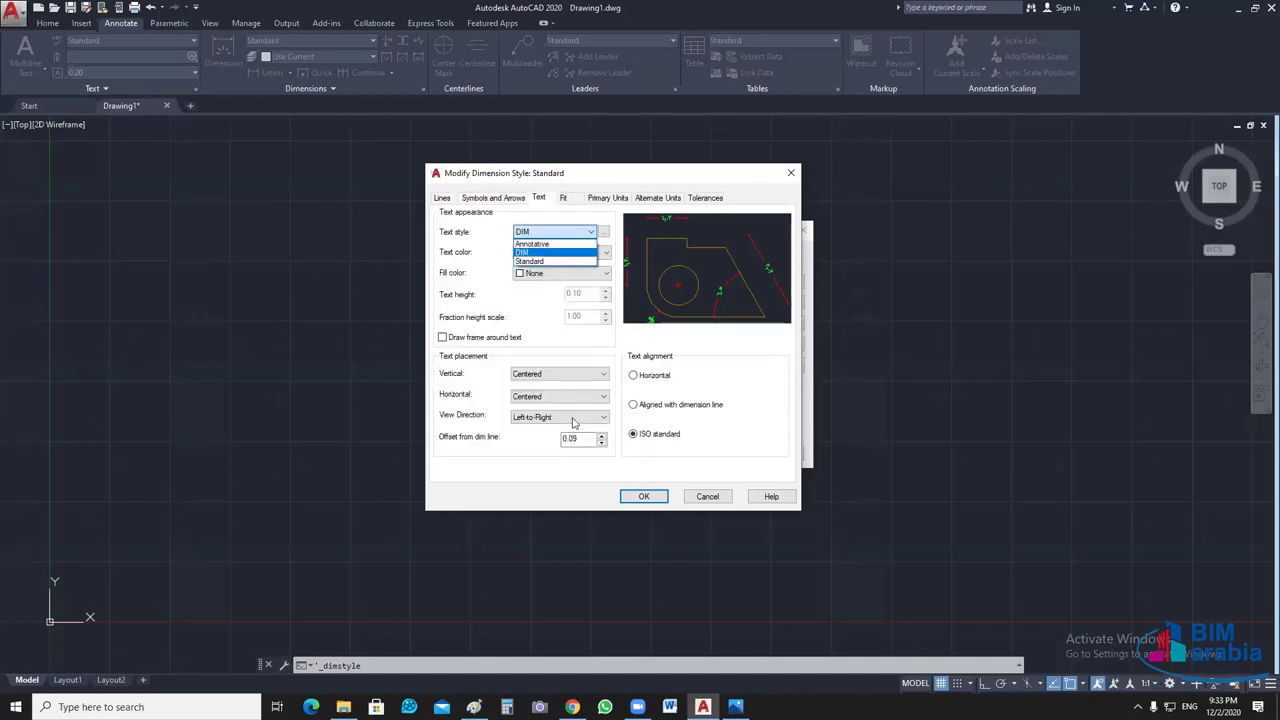
pyautogui.click(553, 253)
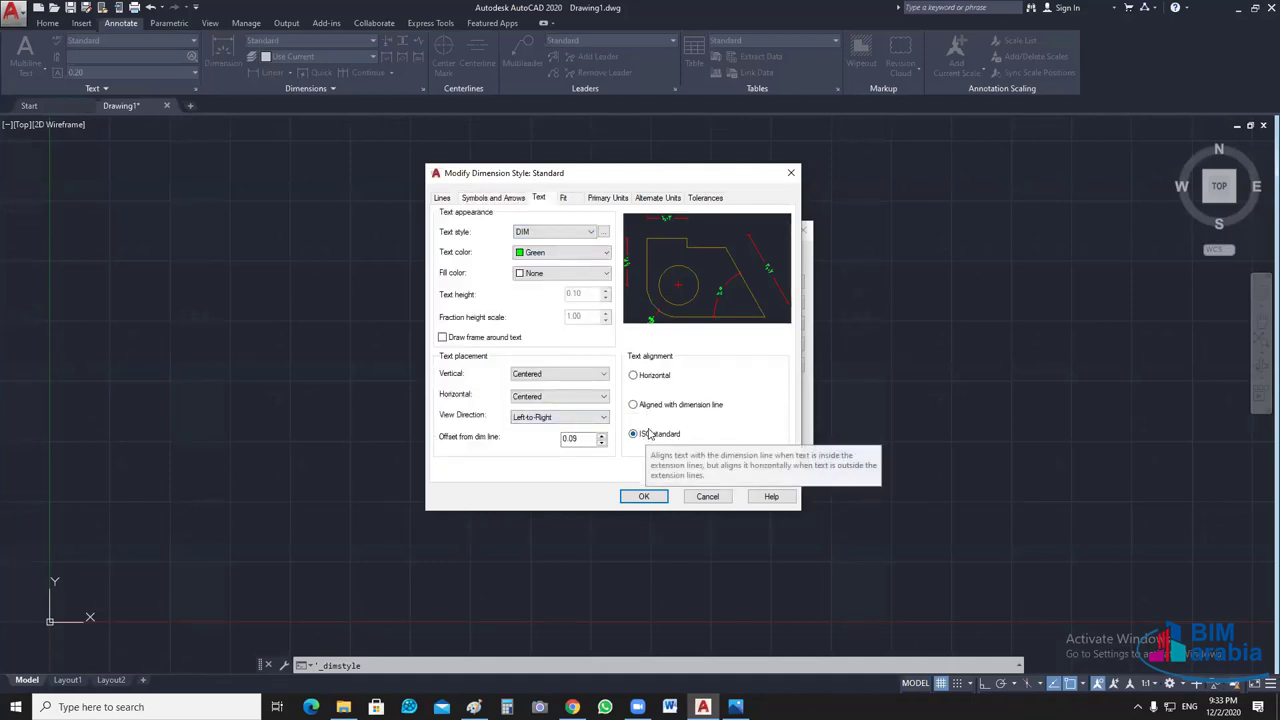
pyautogui.click(660, 407)
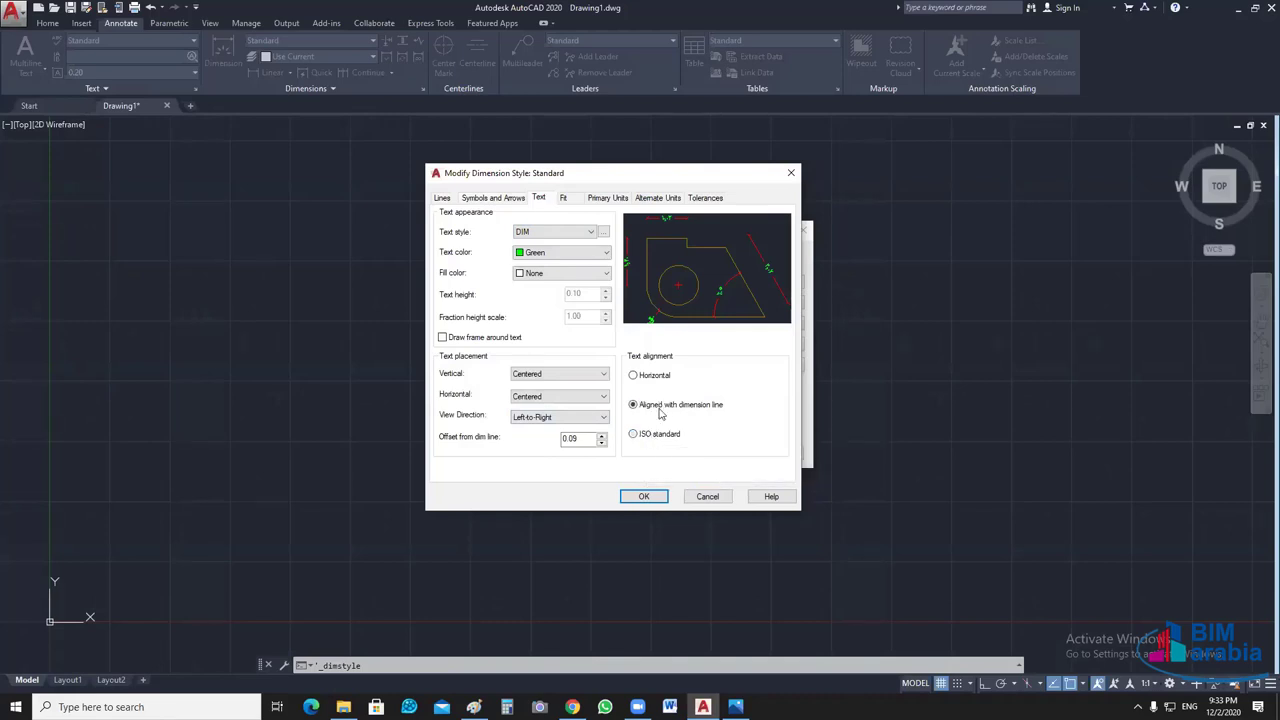
pyautogui.hotkey('ctrl', 'Tab')
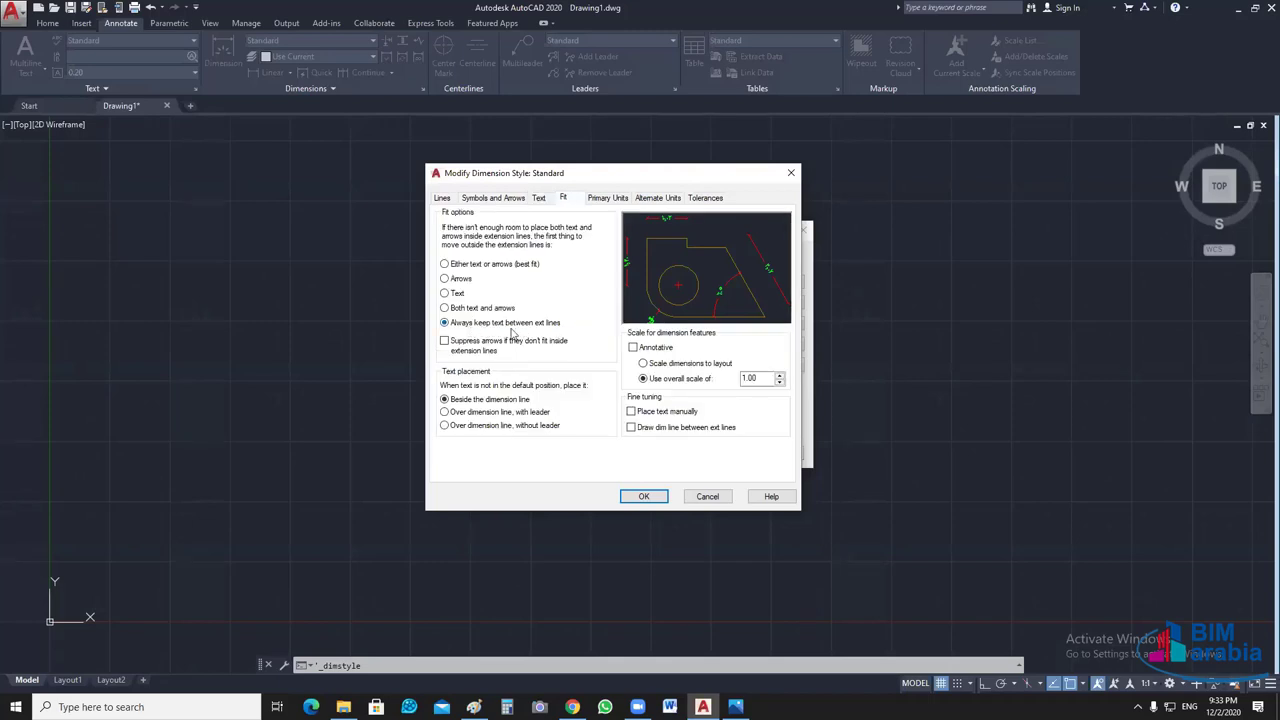
pyautogui.click(607, 199)
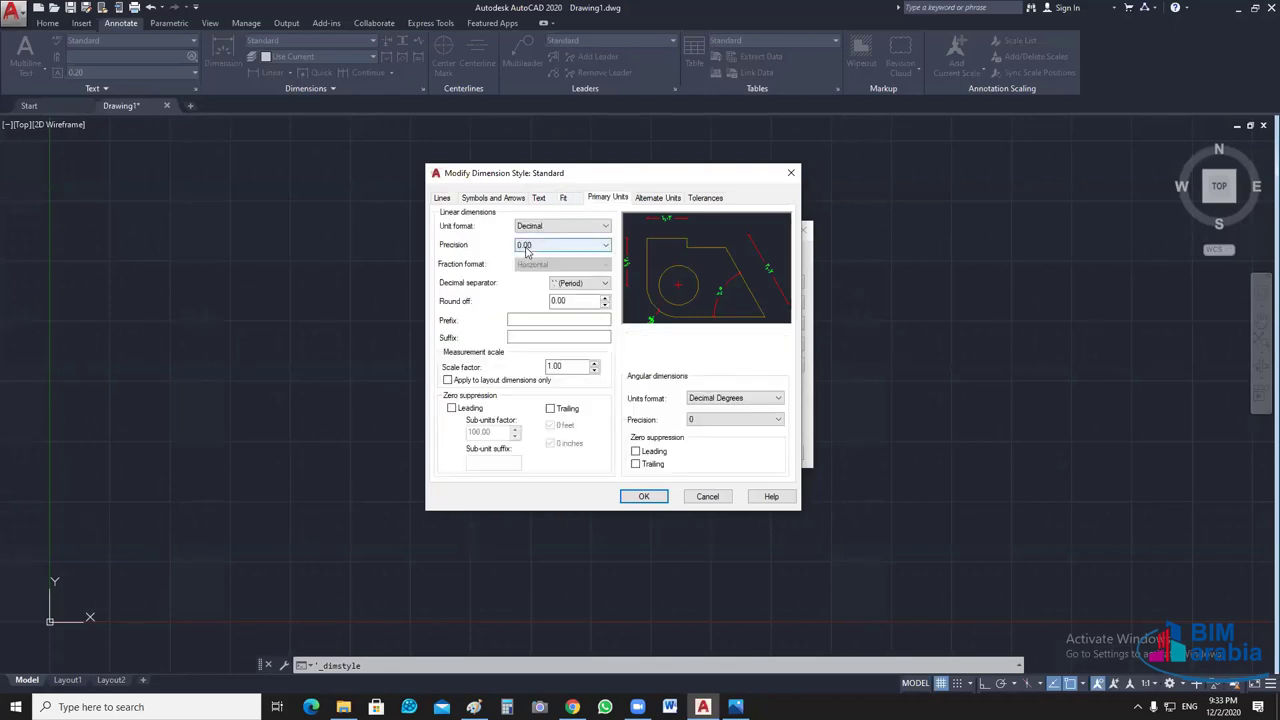
pyautogui.click(660, 497)
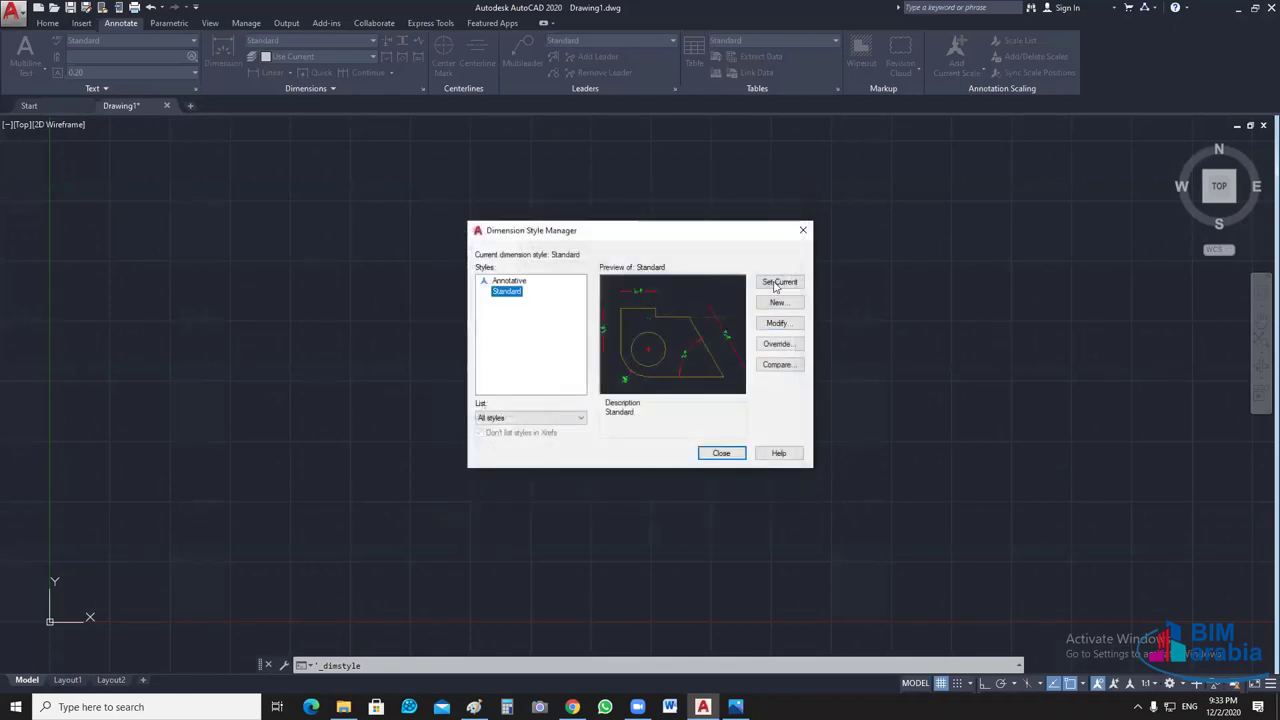
pyautogui.click(510, 293)
pyautogui.click(730, 458)
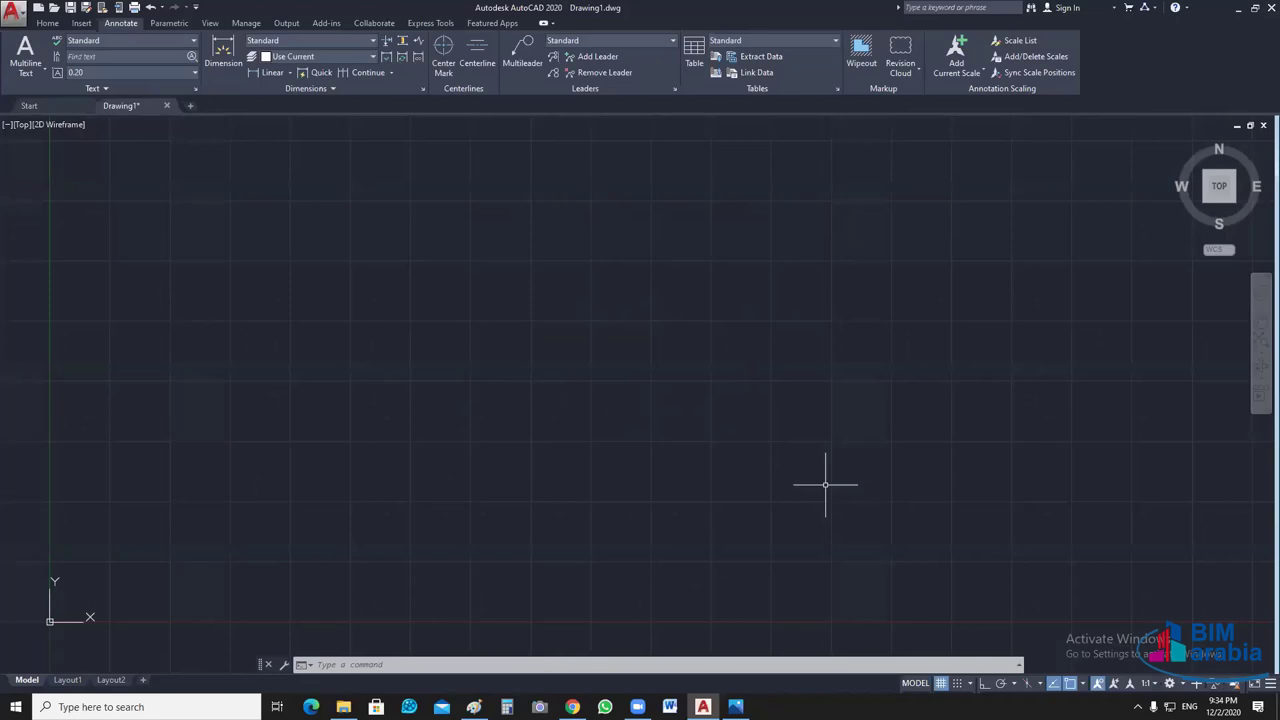
pyautogui.click(843, 463)
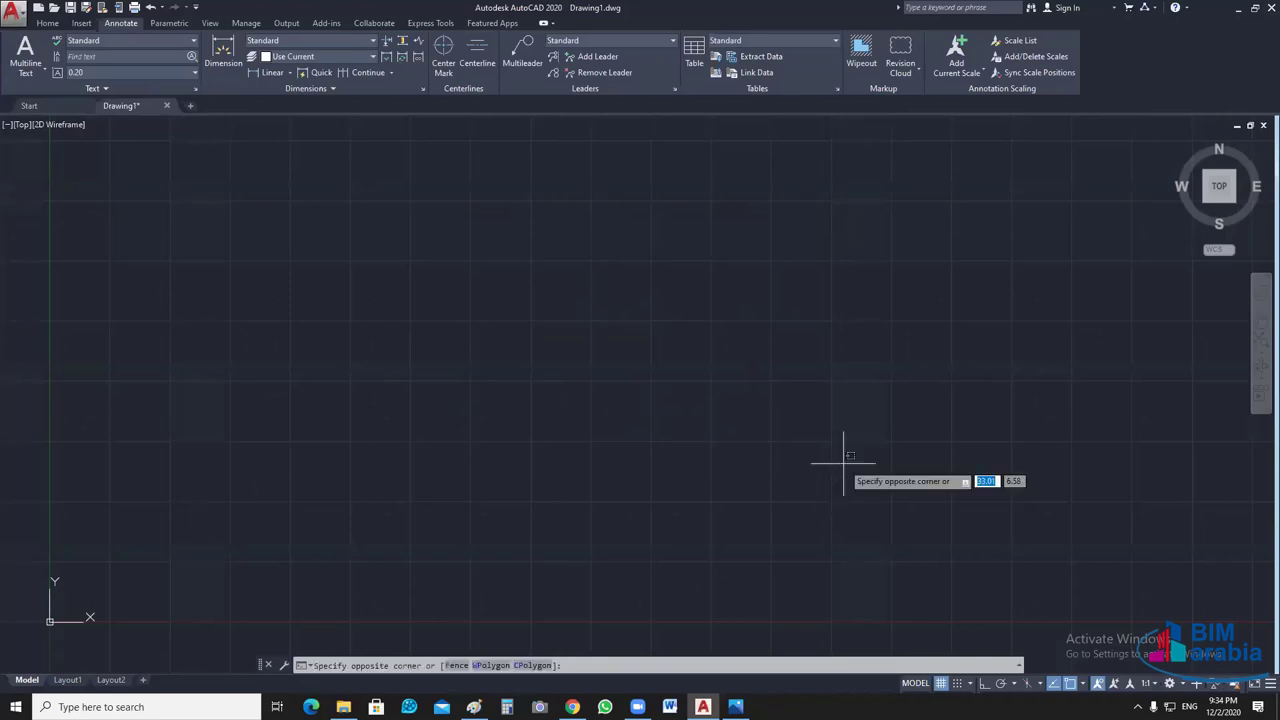
pyautogui.click(843, 463)
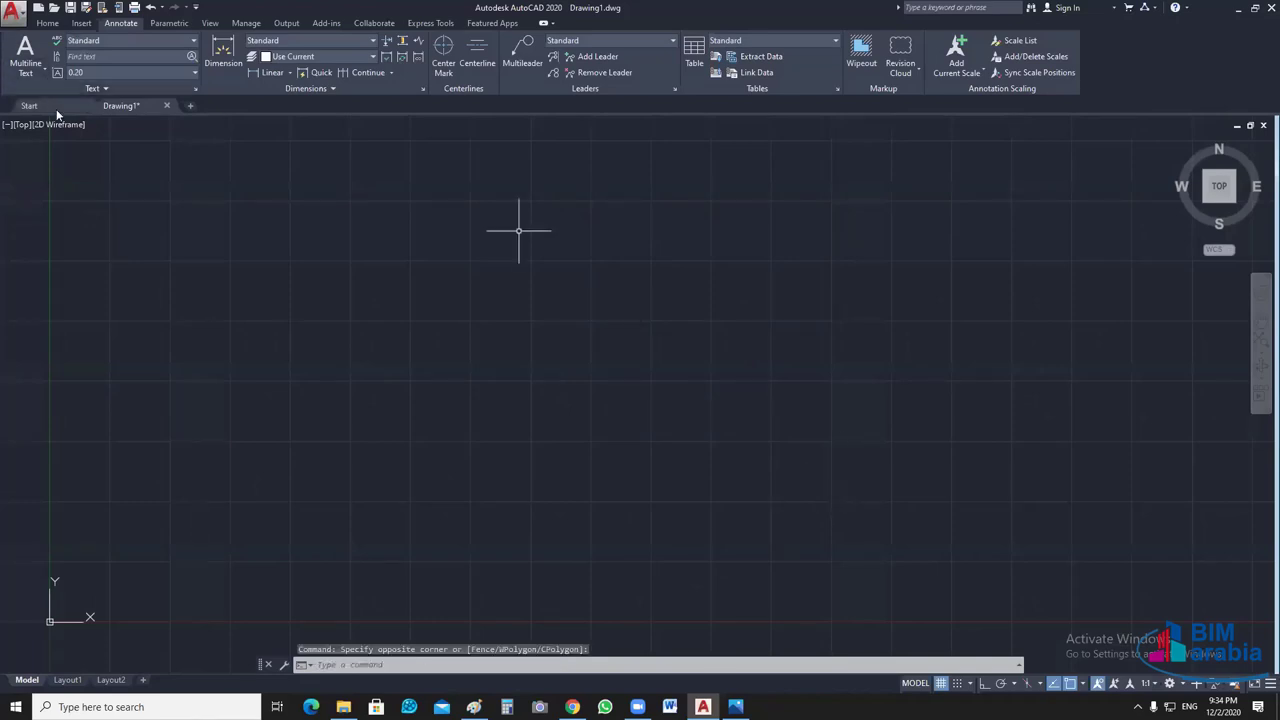
# - Cycle through the drawing tabs and frame the floor plan and reference image
pyautogui.hotkey('ctrl', 'Tab')
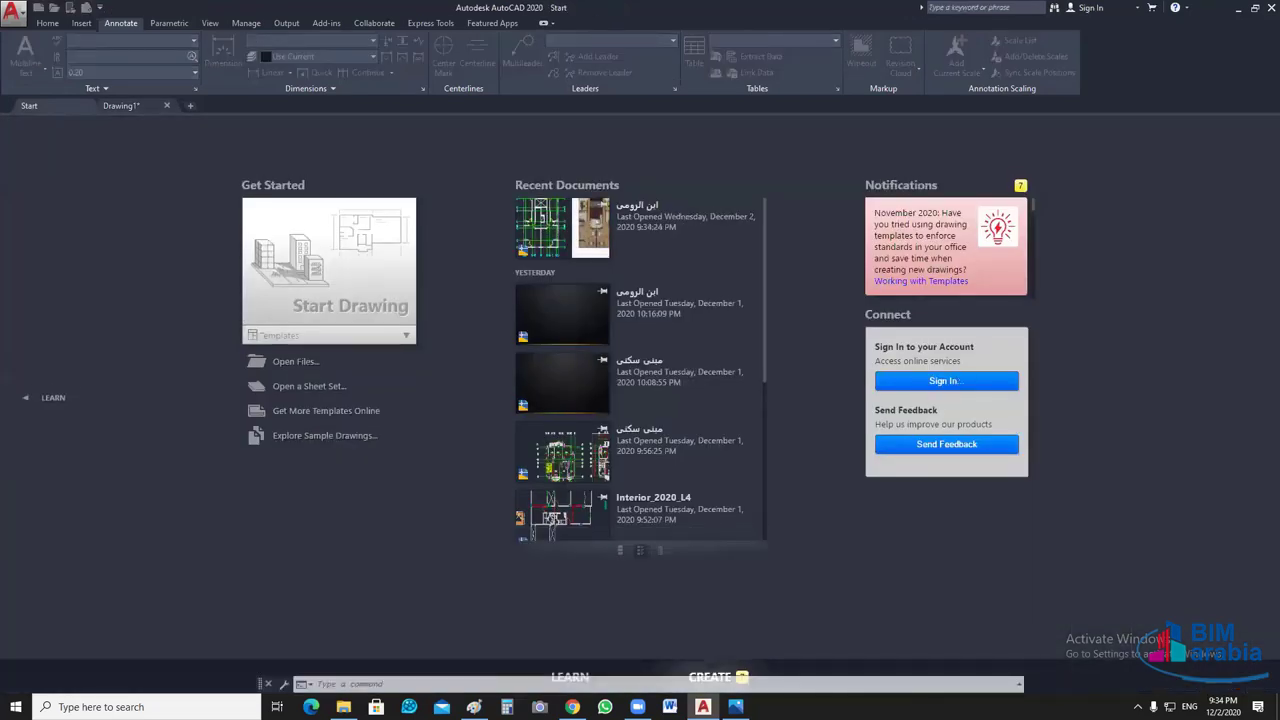
pyautogui.hotkey('ctrl', 'Tab')
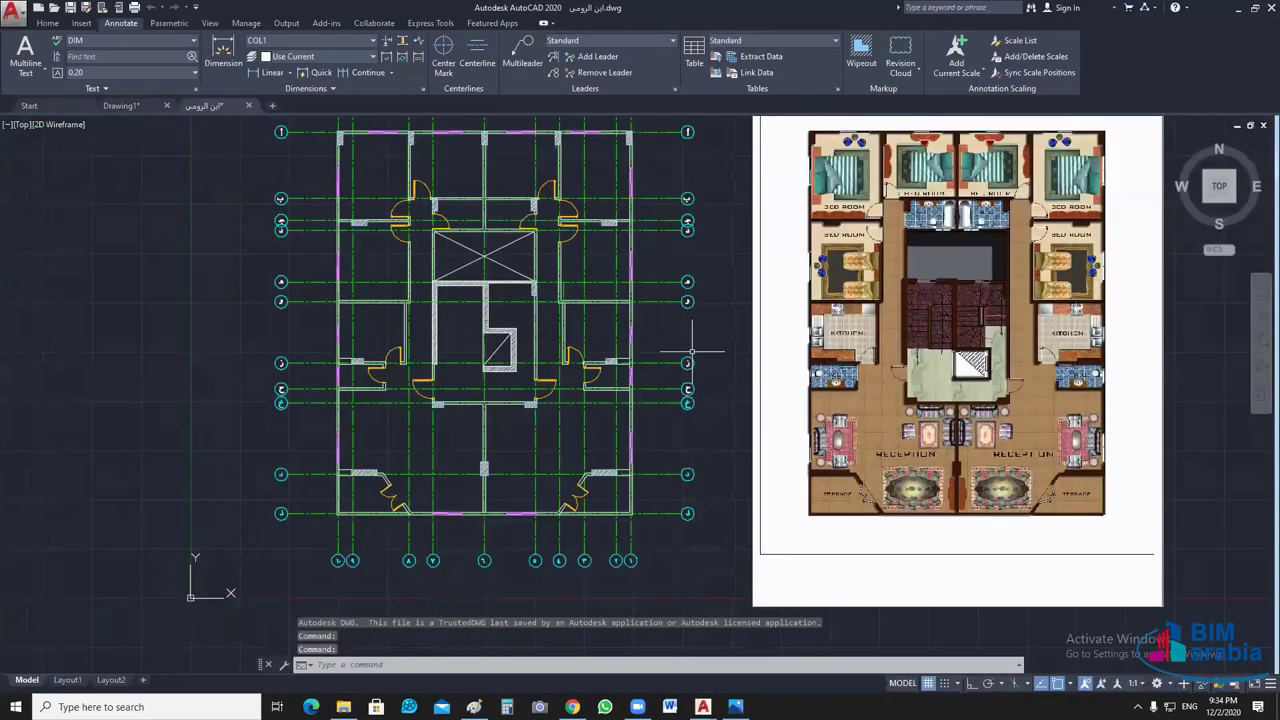
pyautogui.moveTo(691, 352); pyautogui.dragTo(676, 410, button='middle')
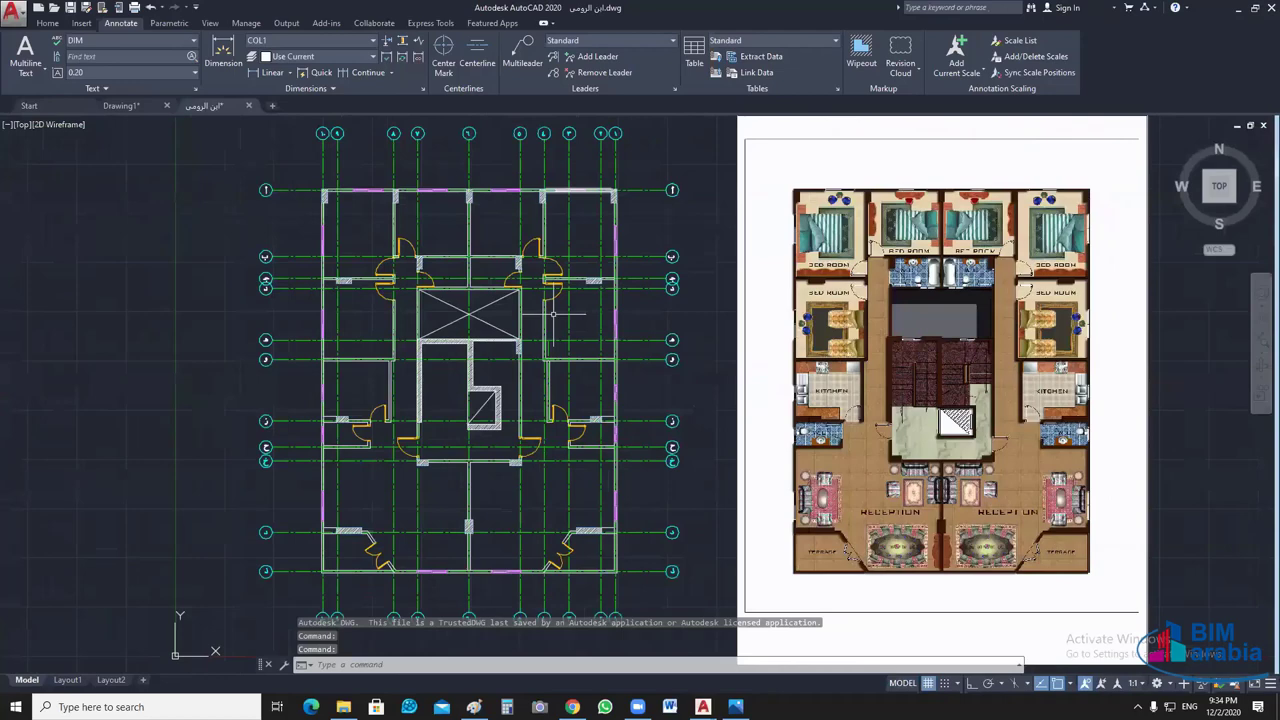
pyautogui.scroll(-4, 644, 293)
pyautogui.scroll(2, 781, 295)
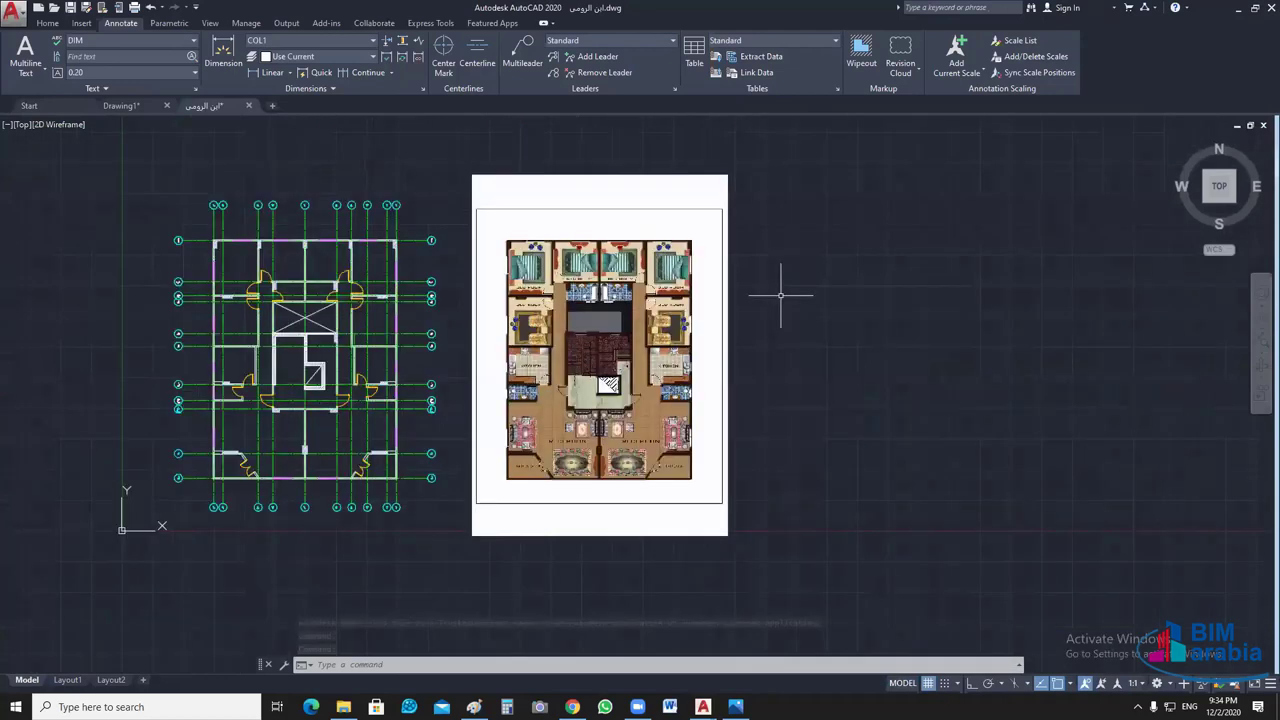
# - Move the reference image further right of the plan, then return to Drawing1
pyautogui.click(743, 440)
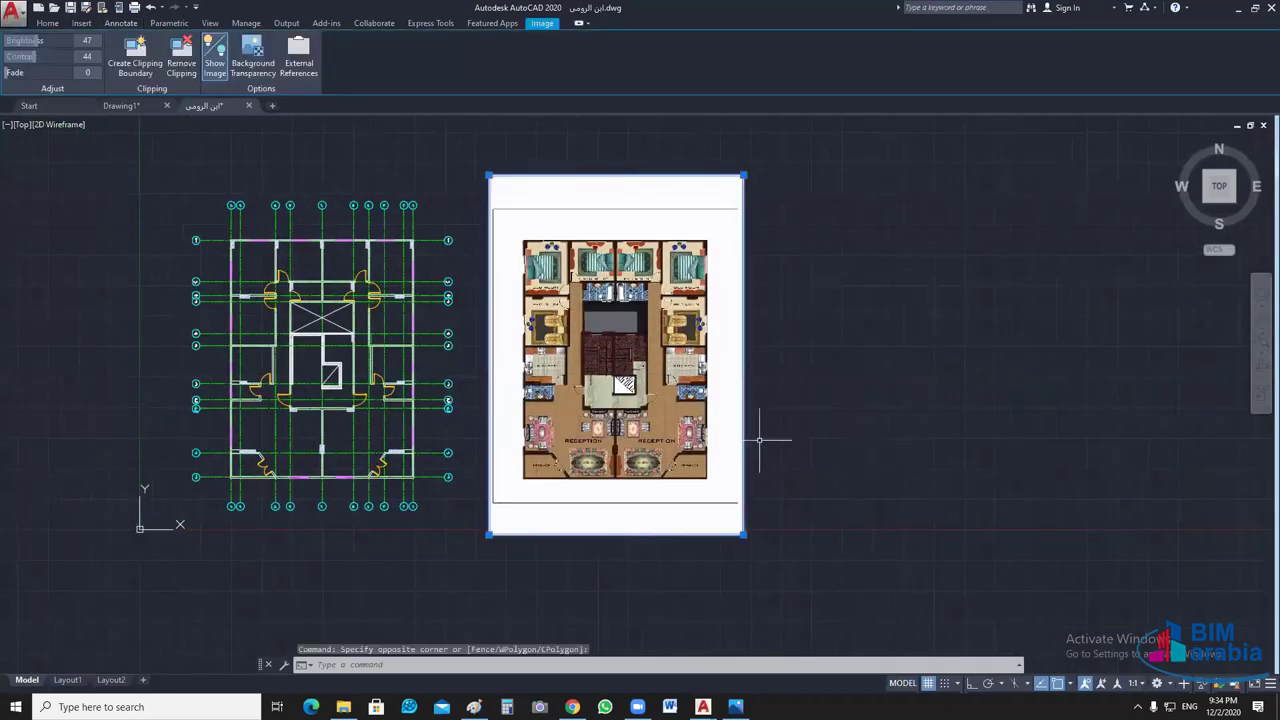
pyautogui.write('m')
pyautogui.press('Return')
pyautogui.click(743, 535)
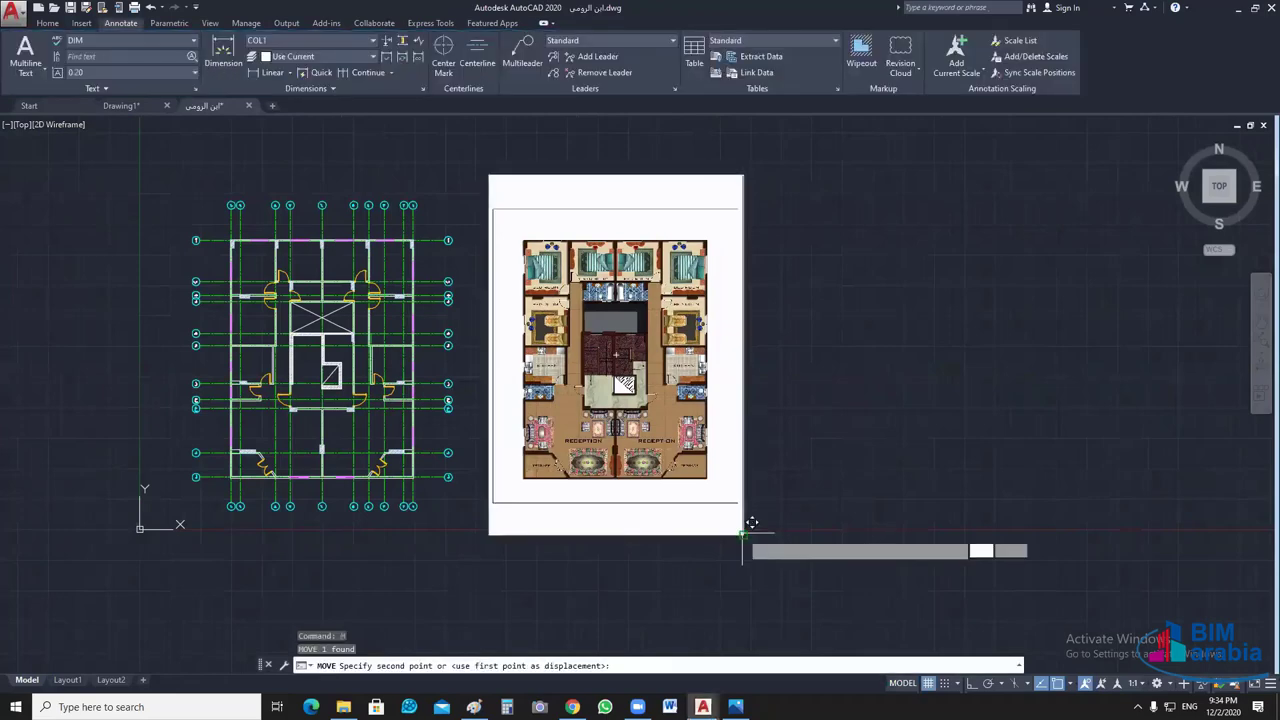
pyautogui.scroll(-2, 950, 553)
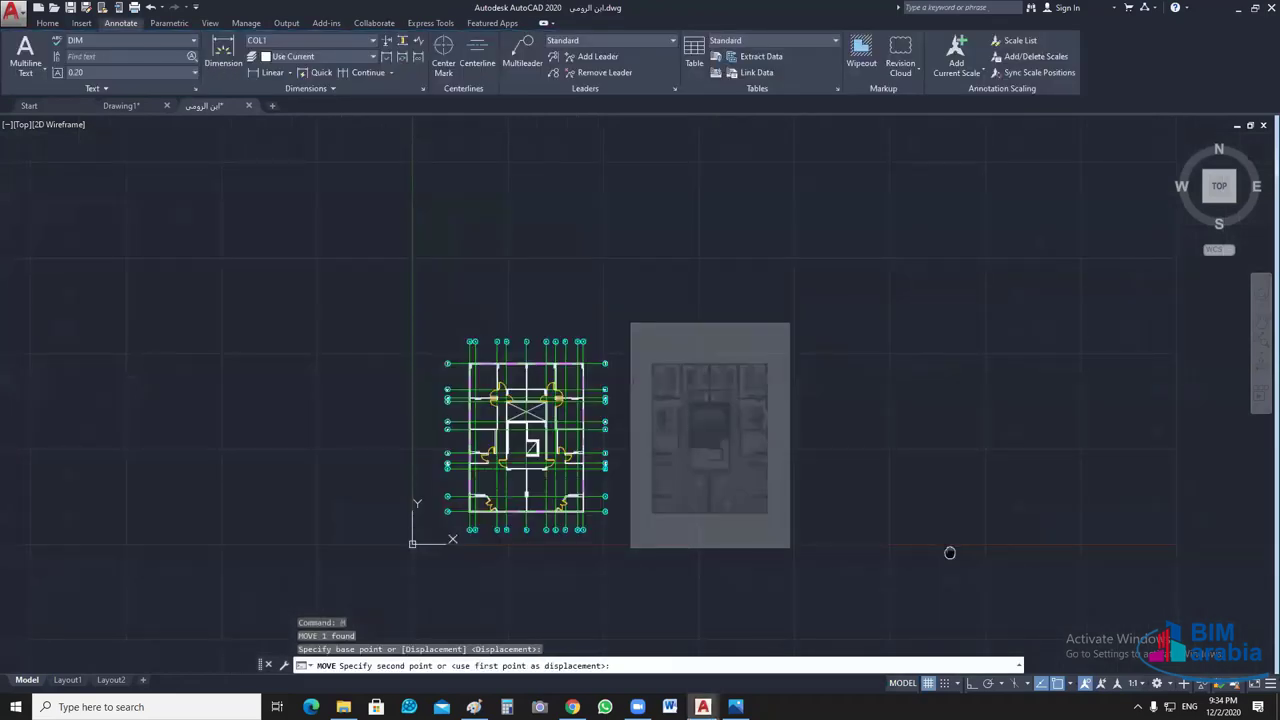
pyautogui.moveTo(950, 553); pyautogui.dragTo(733, 556, button='middle')
pyautogui.click(1209, 539)
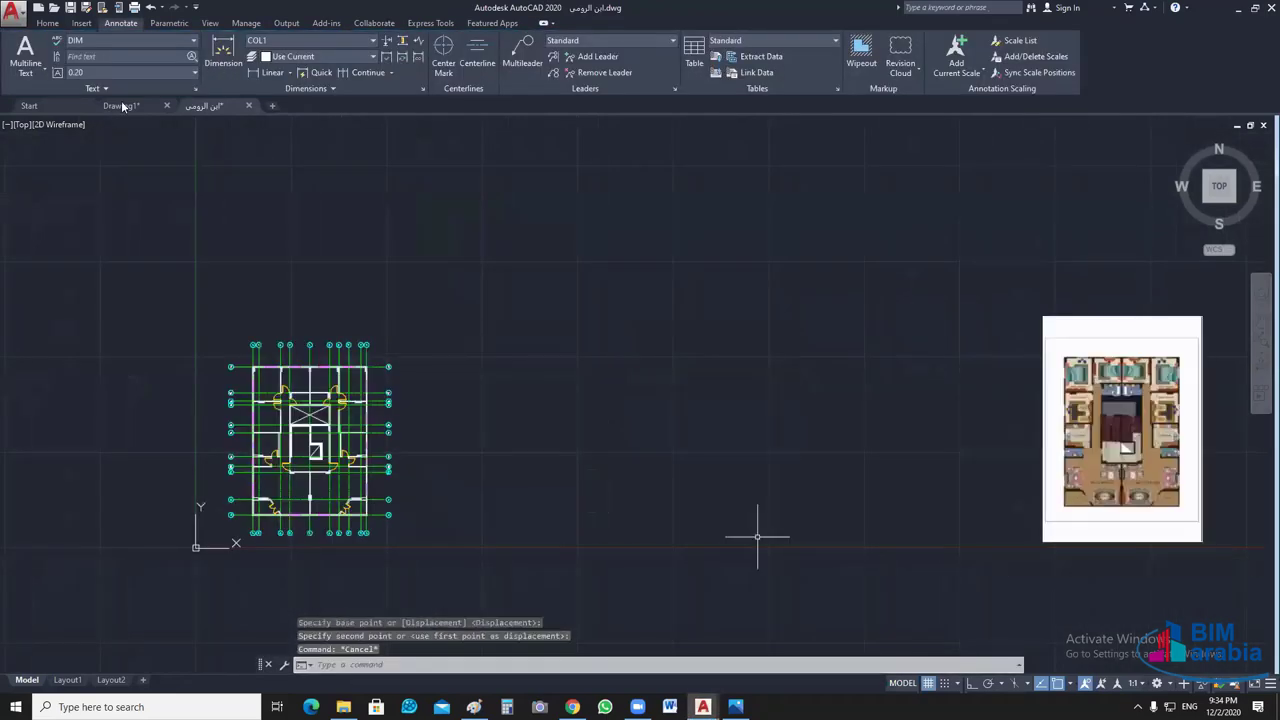
pyautogui.click(120, 105)
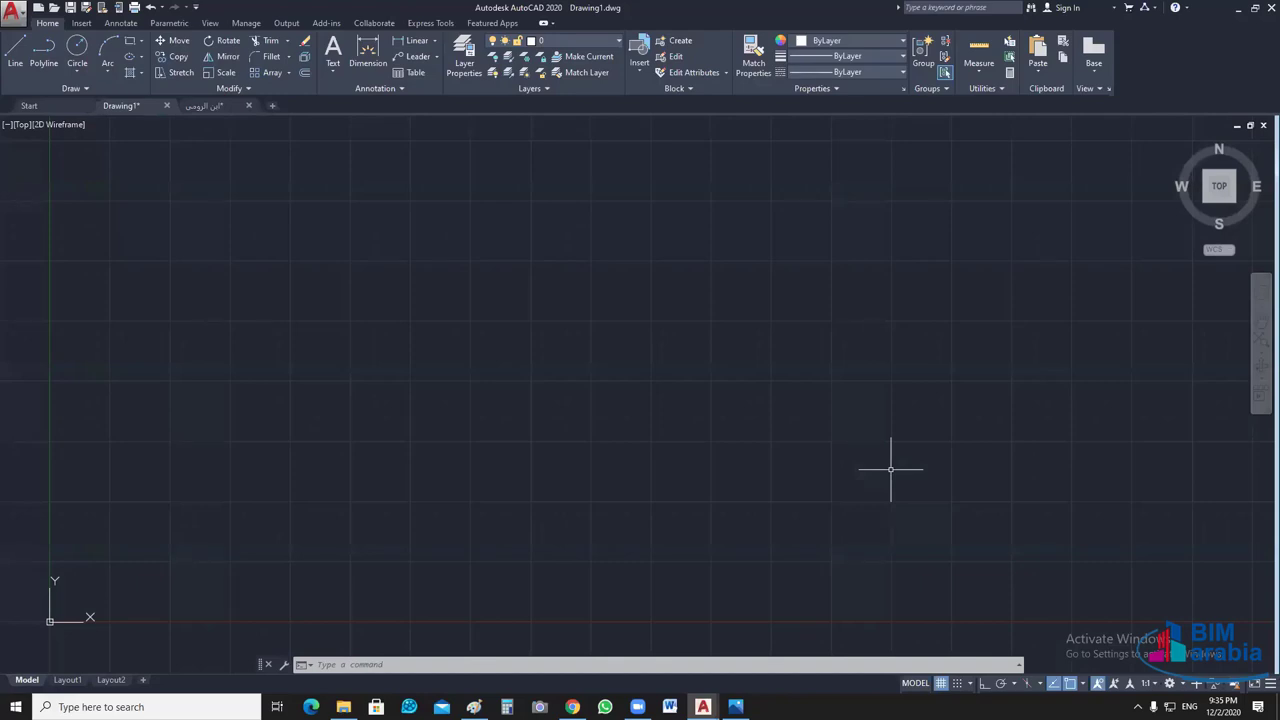
pyautogui.click(1076, 688)
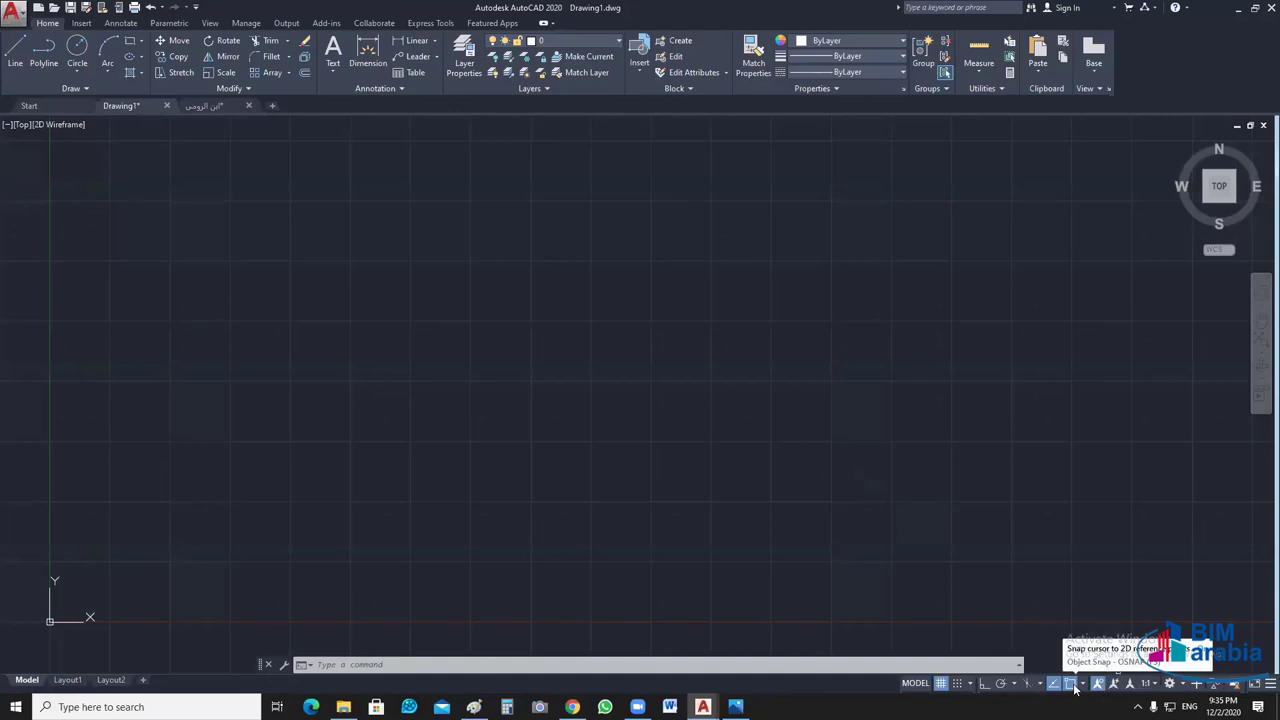
pyautogui.click(1082, 686)
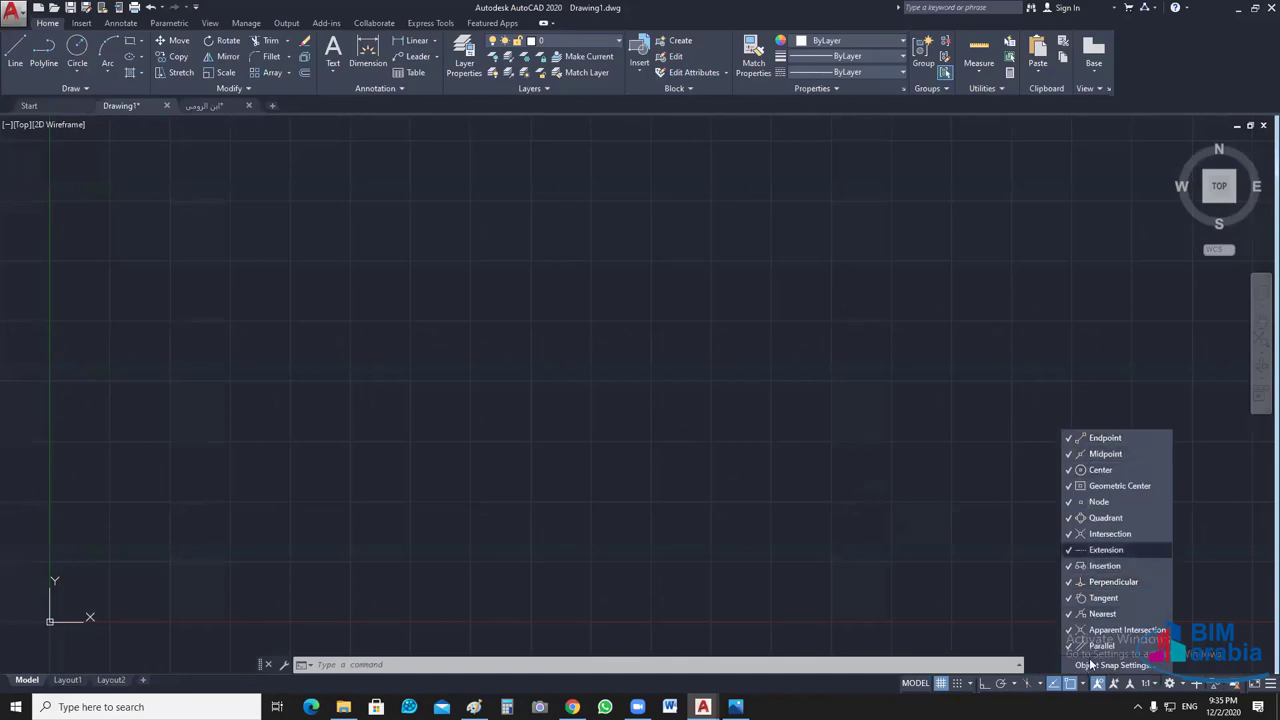
pyautogui.click(1094, 666)
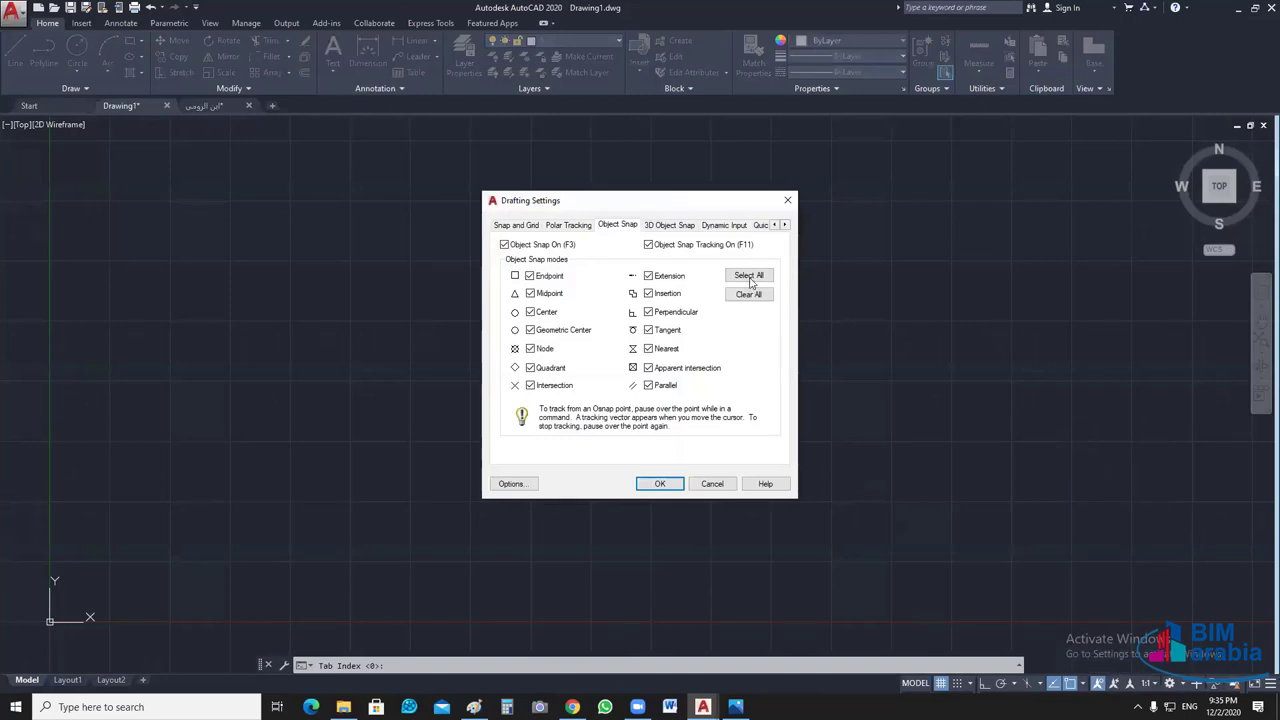
pyautogui.click(750, 280)
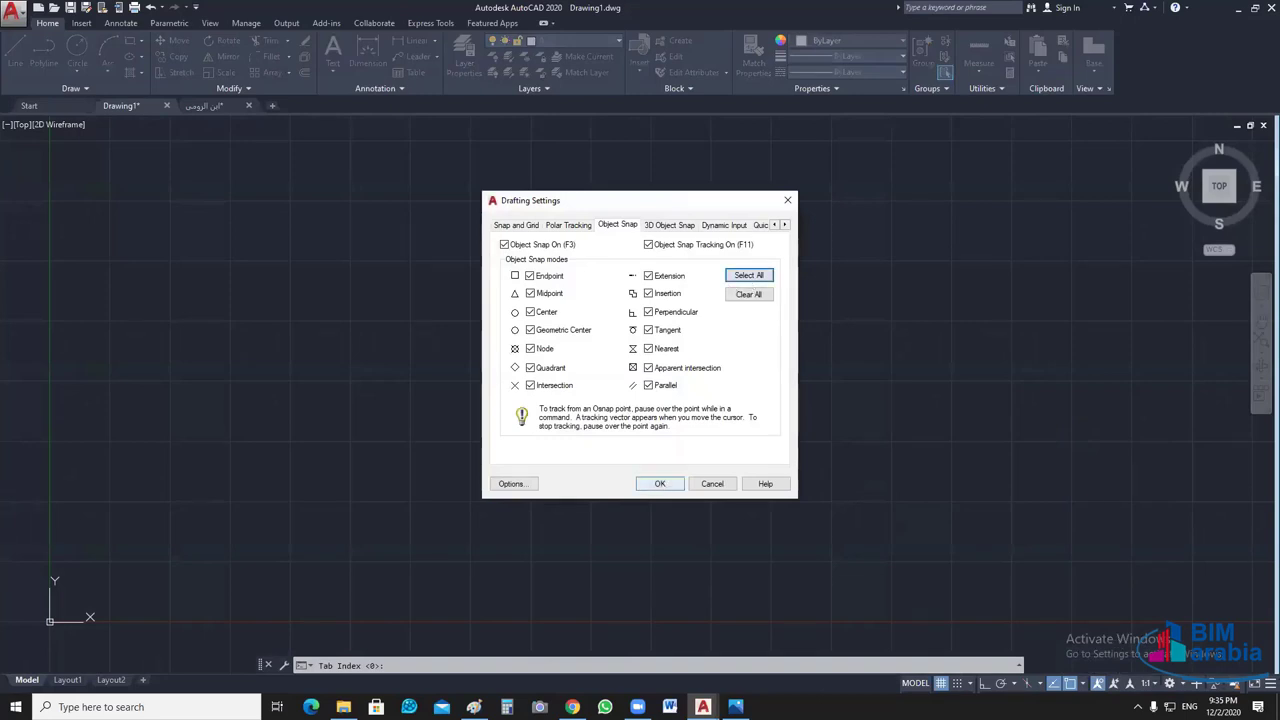
pyautogui.click(660, 483)
pyautogui.click(1083, 685)
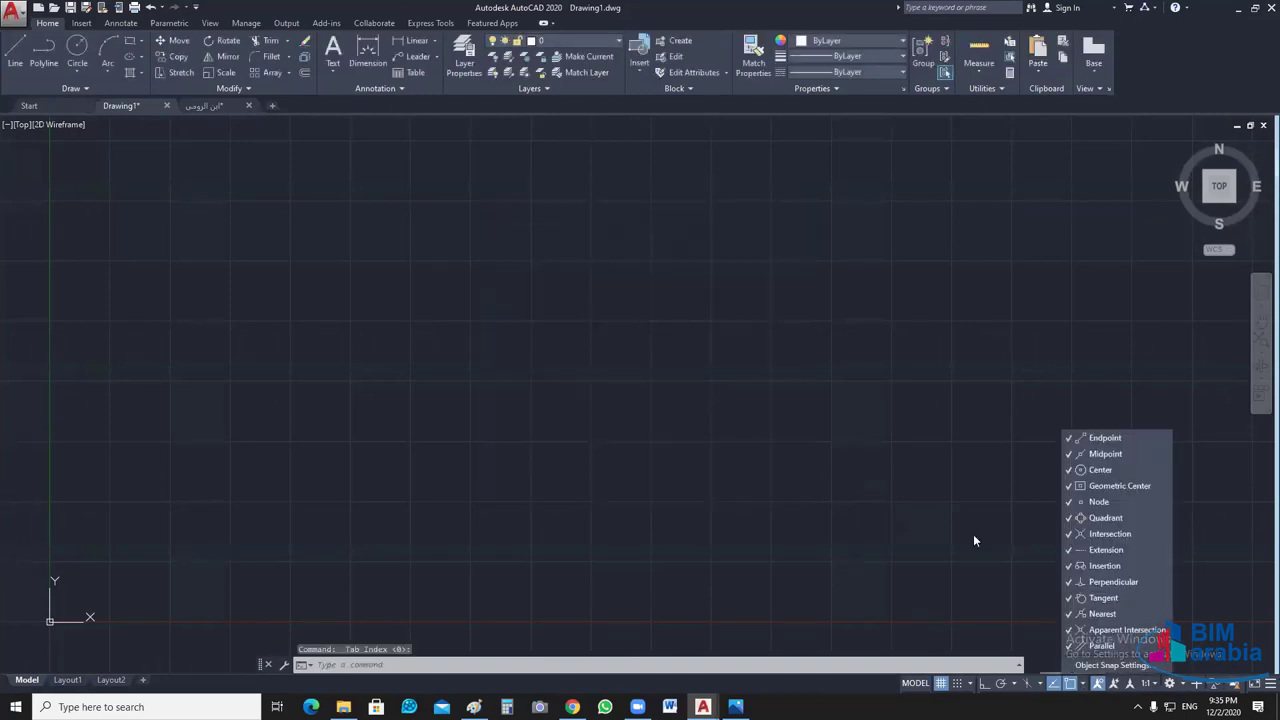
pyautogui.click(963, 522)
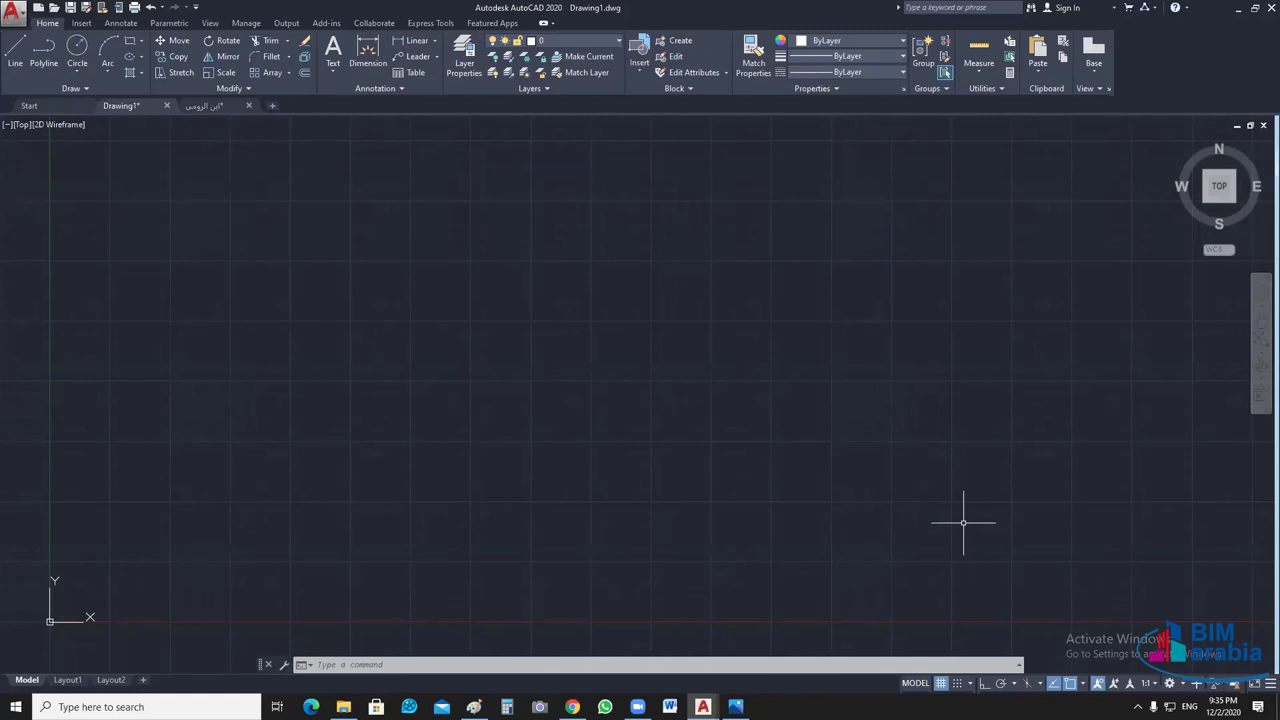
pyautogui.click(1087, 683)
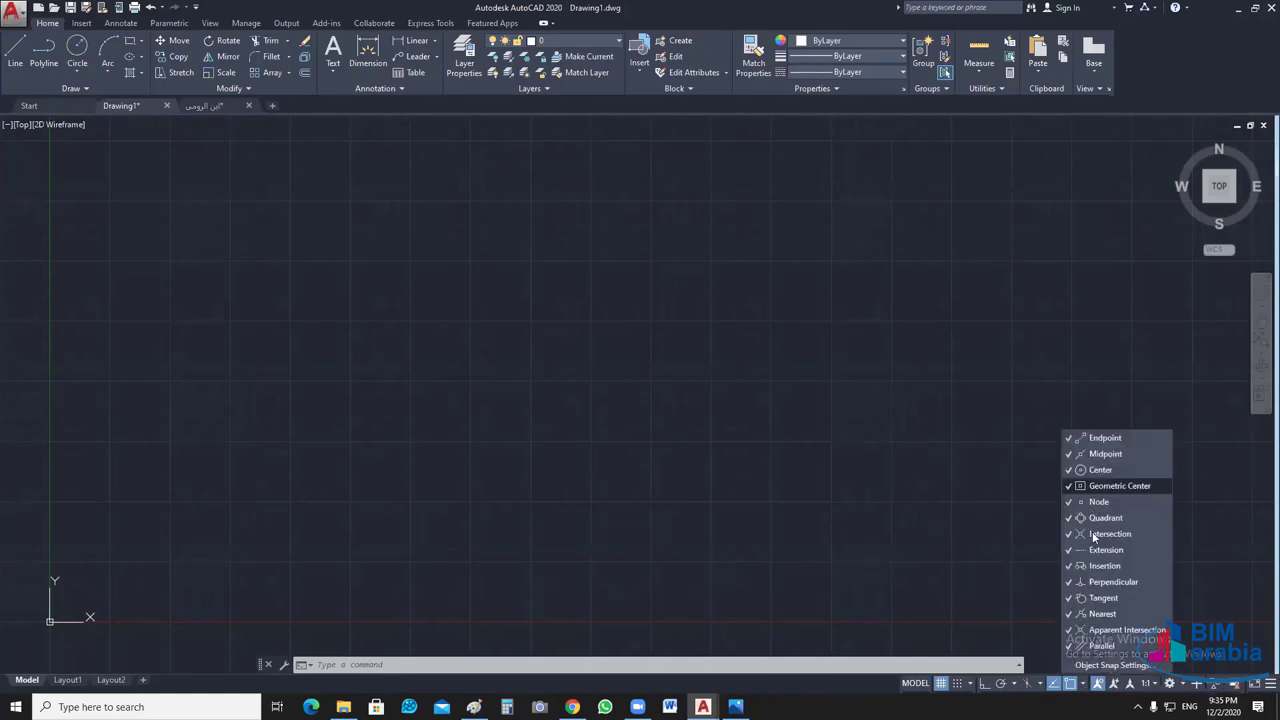
pyautogui.click(958, 548)
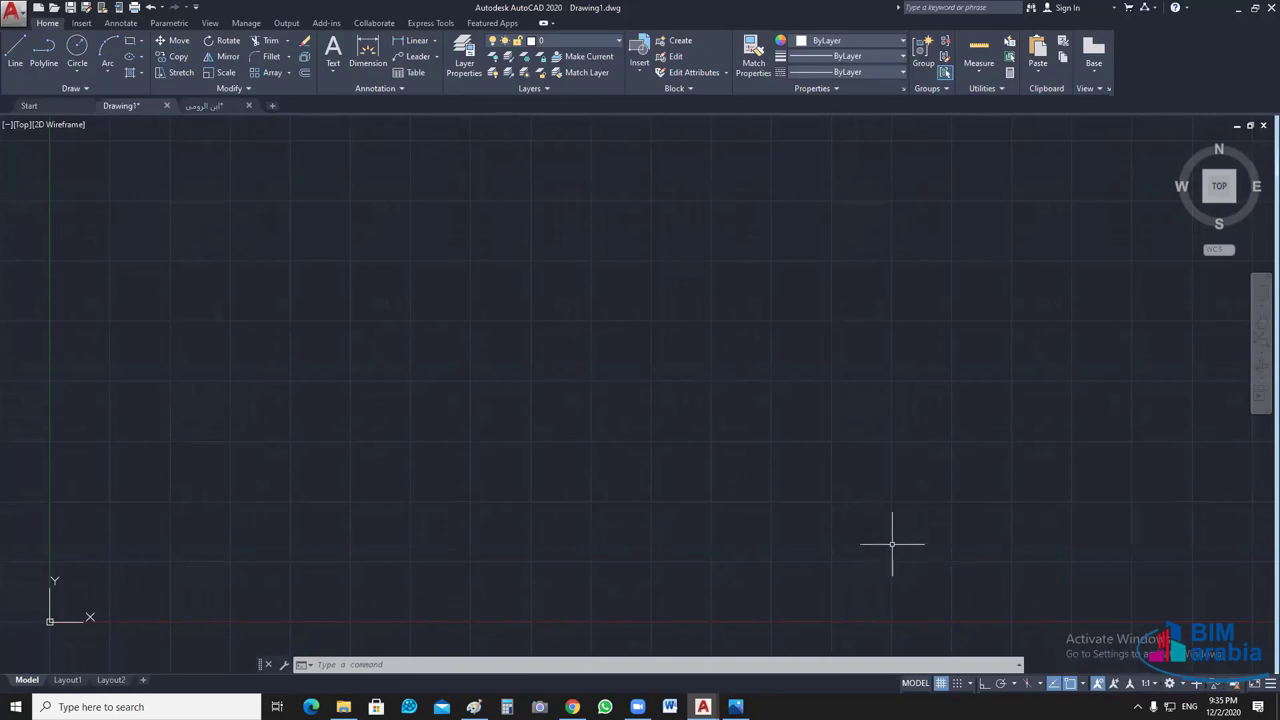
# - Switch to the Arabic-named plan drawing and pan and zoom into its upper part
pyautogui.click(212, 105)
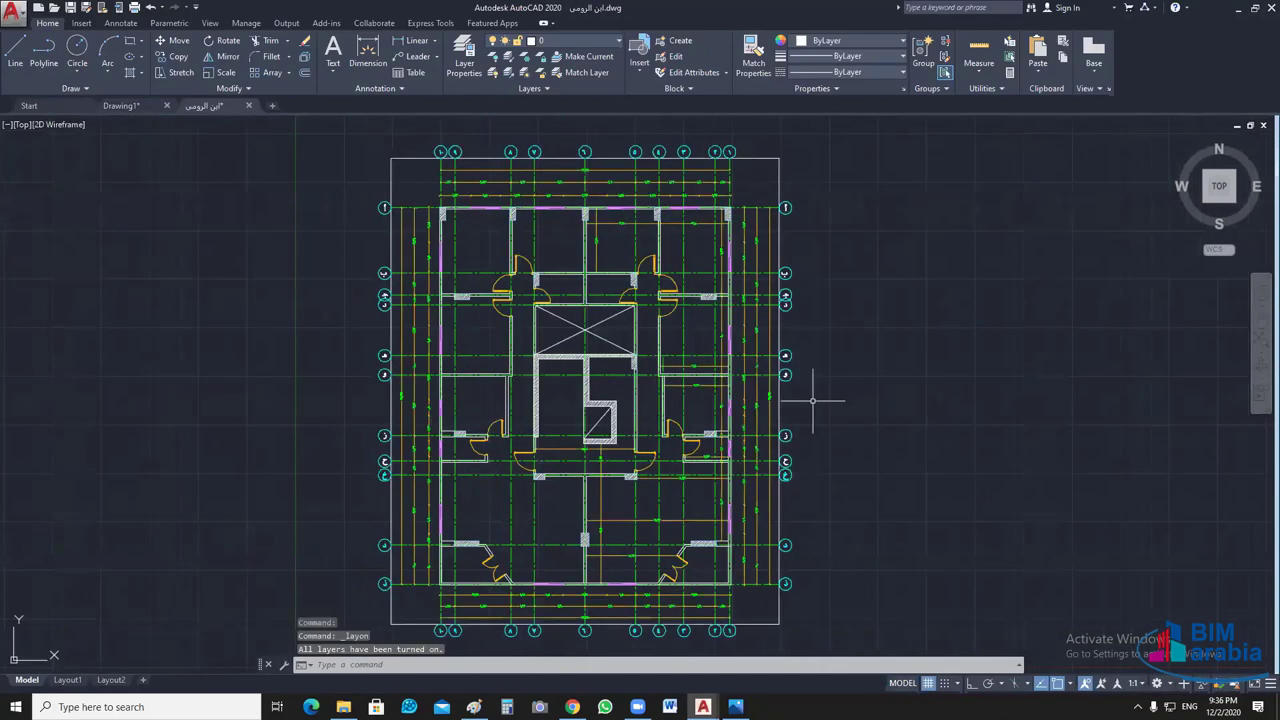
pyautogui.moveTo(812, 400); pyautogui.dragTo(852, 418, button='middle')
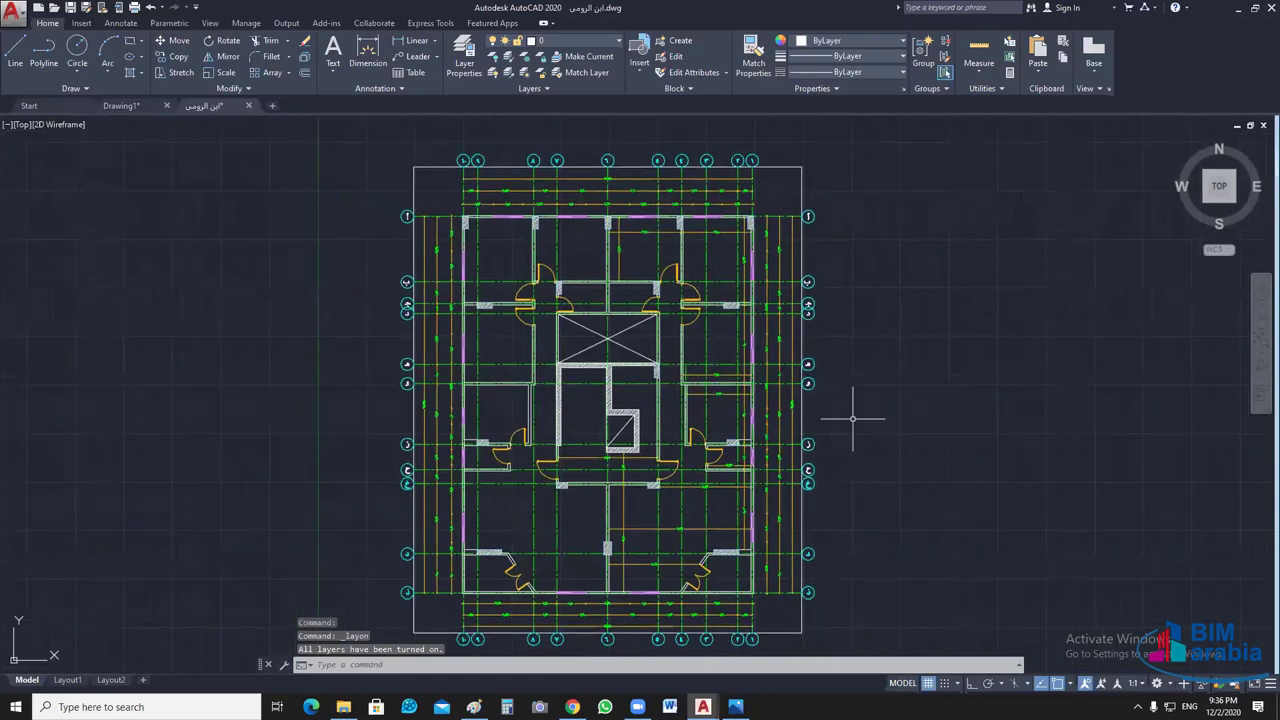
pyautogui.moveTo(690, 263)
pyautogui.mouseDown(button='middle')
pyautogui.moveTo(705, 292)
pyautogui.moveTo(761, 236)
pyautogui.mouseUp(button='middle')
pyautogui.scroll(3, 763, 268)
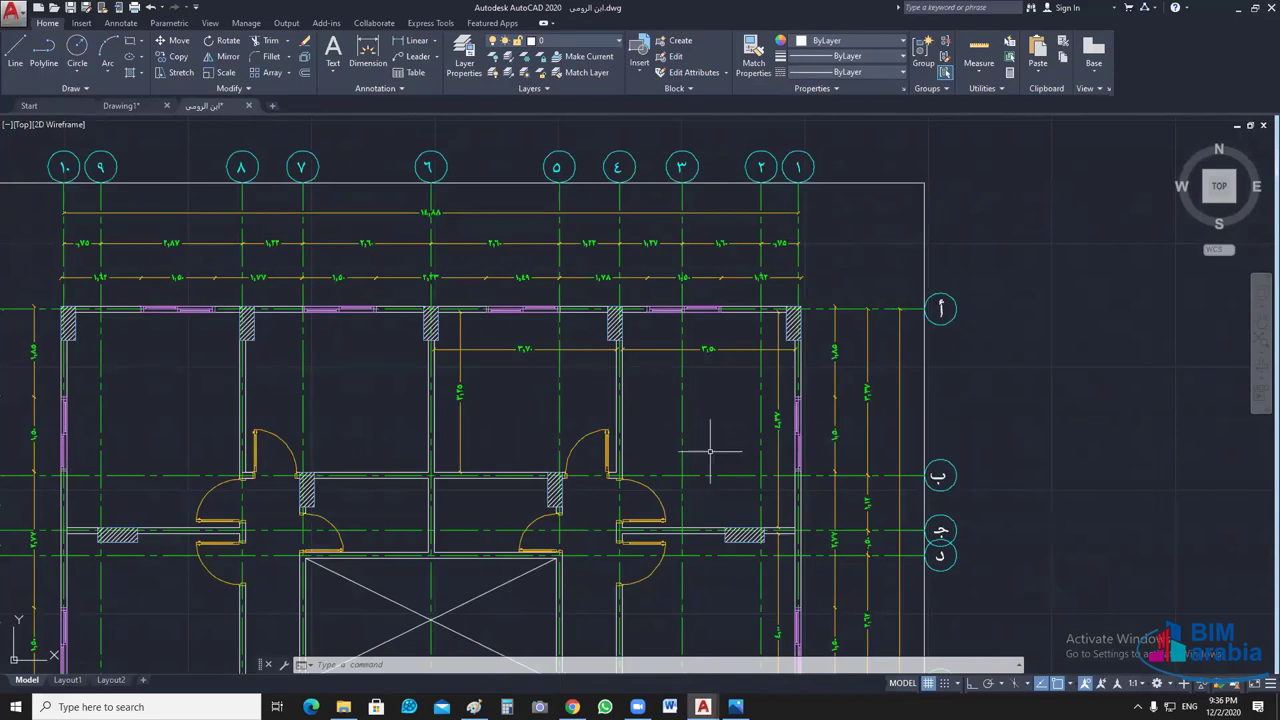
# - With LAYOFF, turn off the HATCH, COL, Wall_In and DIM_IN layers
pyautogui.click(493, 56)
pyautogui.scroll(5, 614, 320)
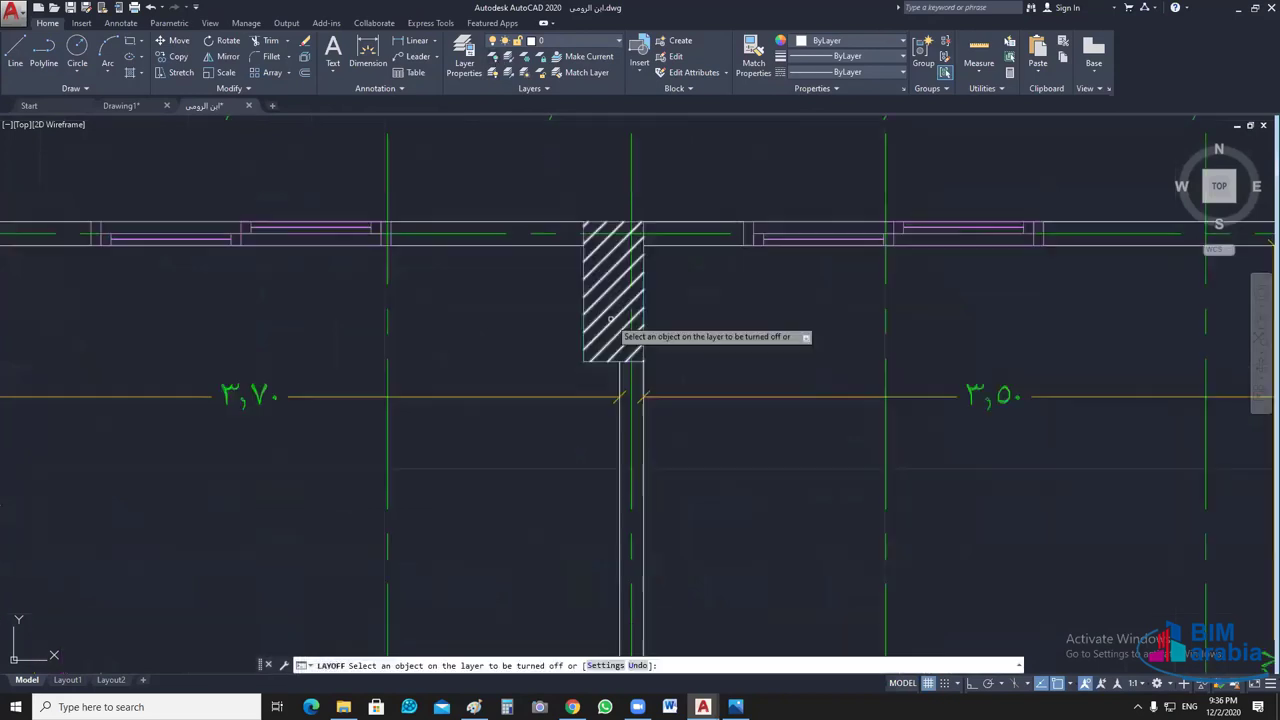
pyautogui.click(620, 320)
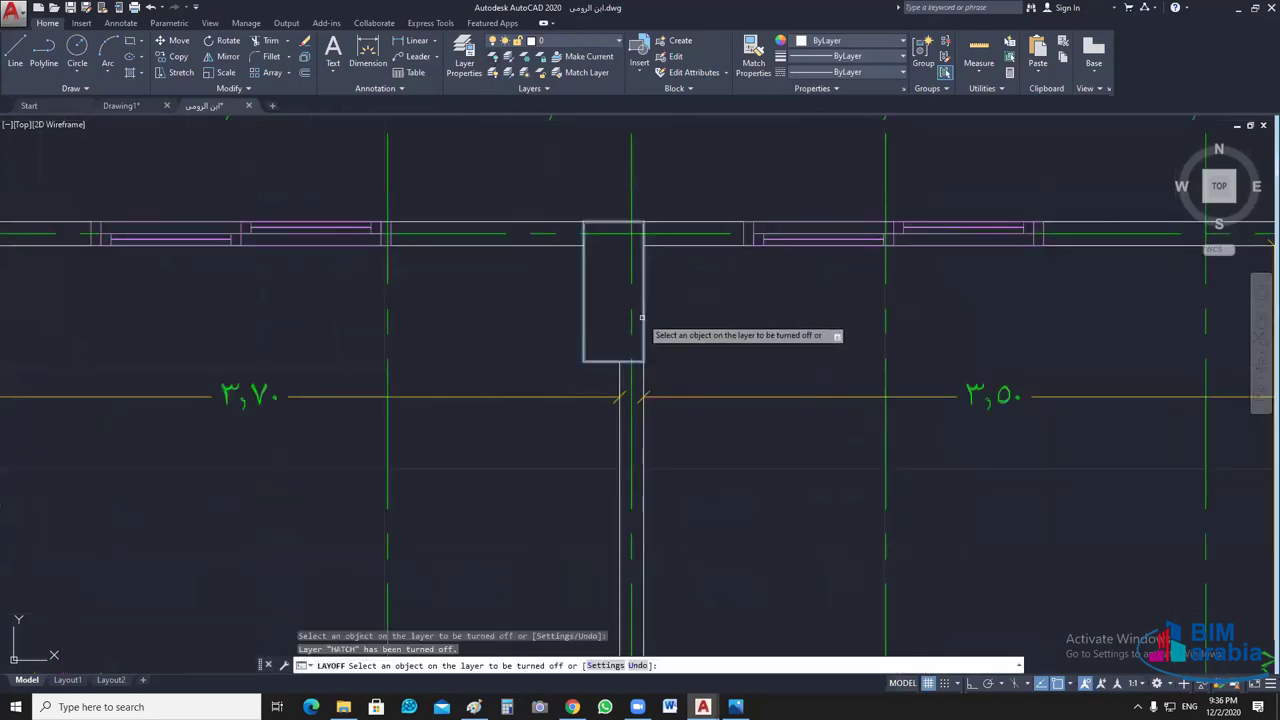
pyautogui.click(642, 318)
pyautogui.click(643, 376)
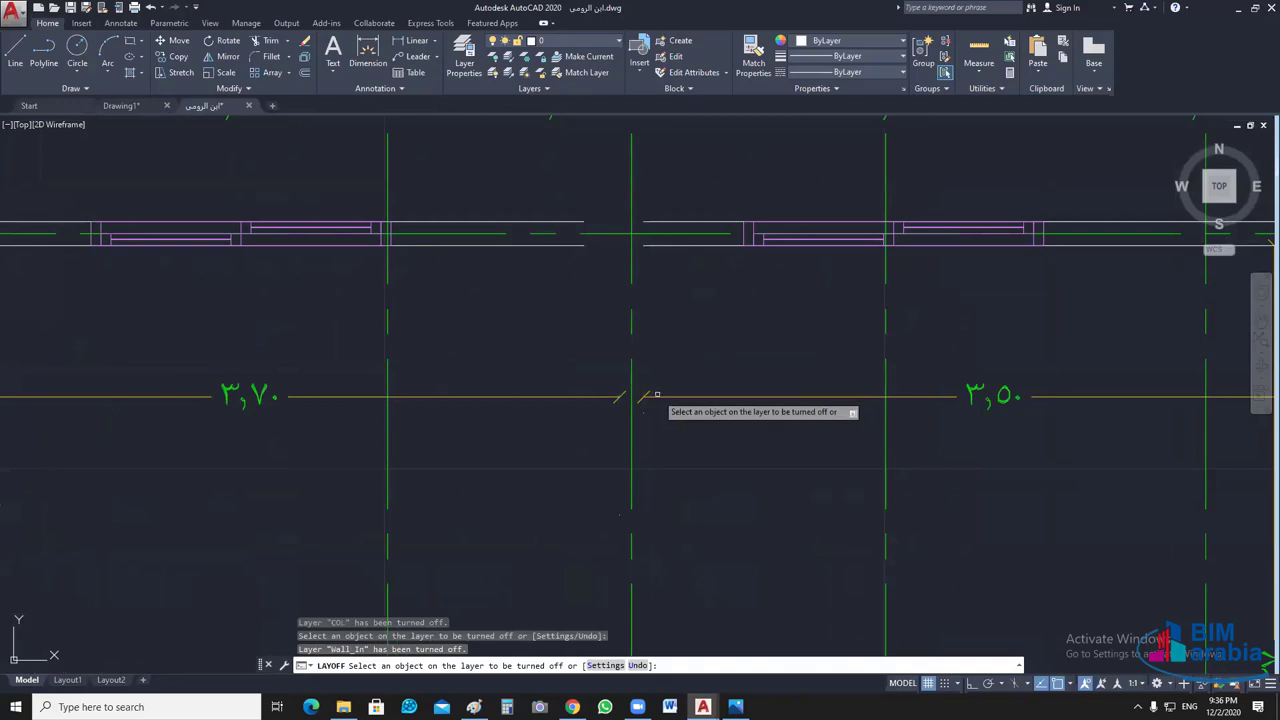
pyautogui.click(657, 396)
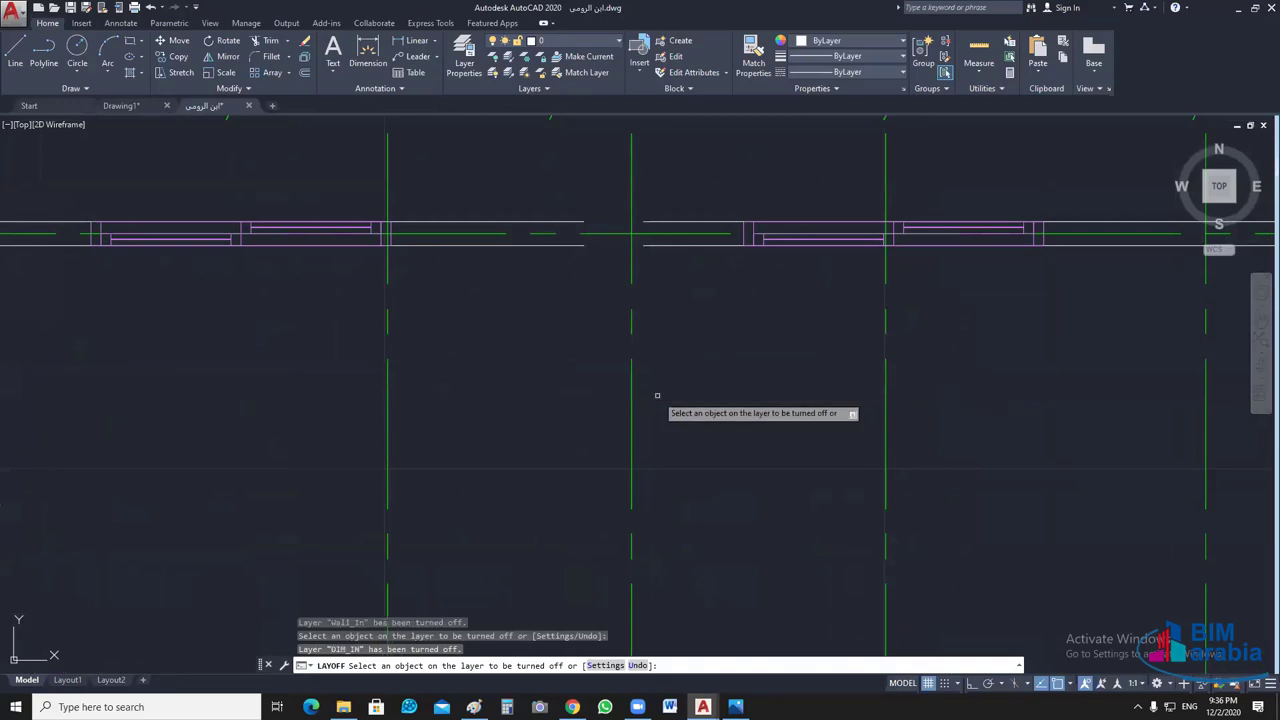
# - Turn off current layer 0 (answering Y) and the Door layer, then end LAYOFF
pyautogui.scroll(-3, 669, 330)
pyautogui.click(669, 330)
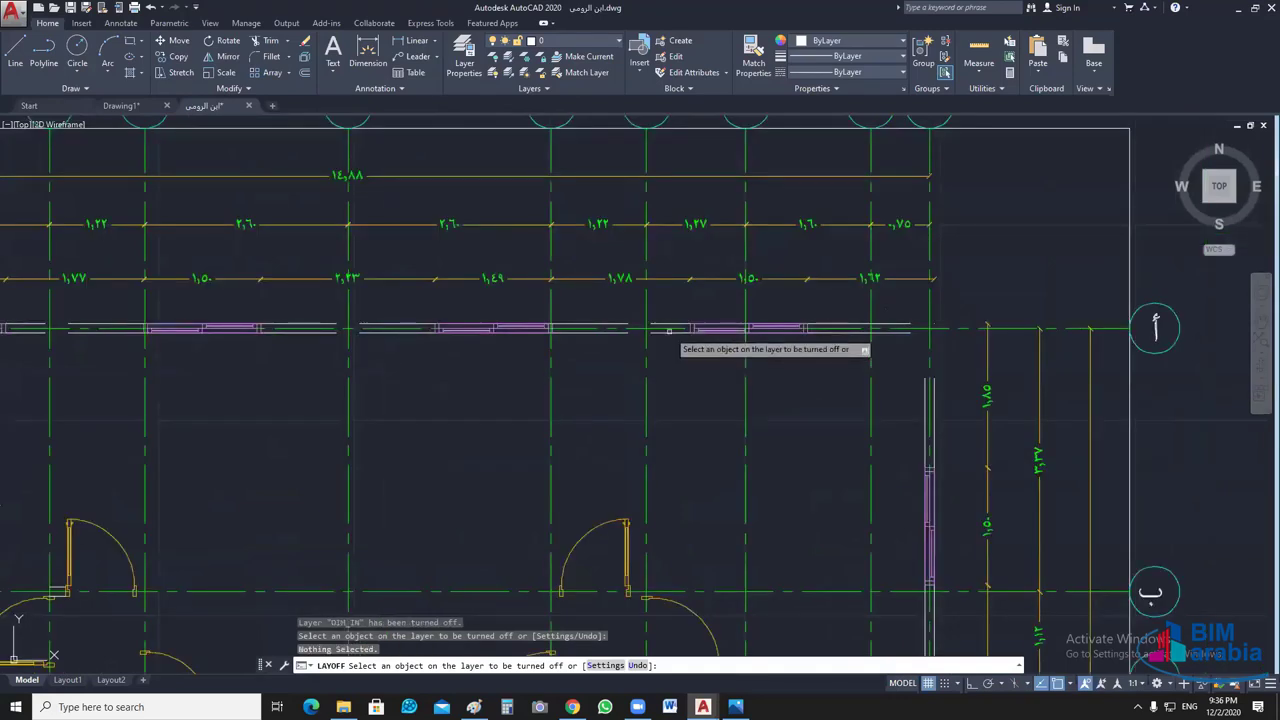
pyautogui.click(702, 329)
pyautogui.write('y')
pyautogui.press('Return')
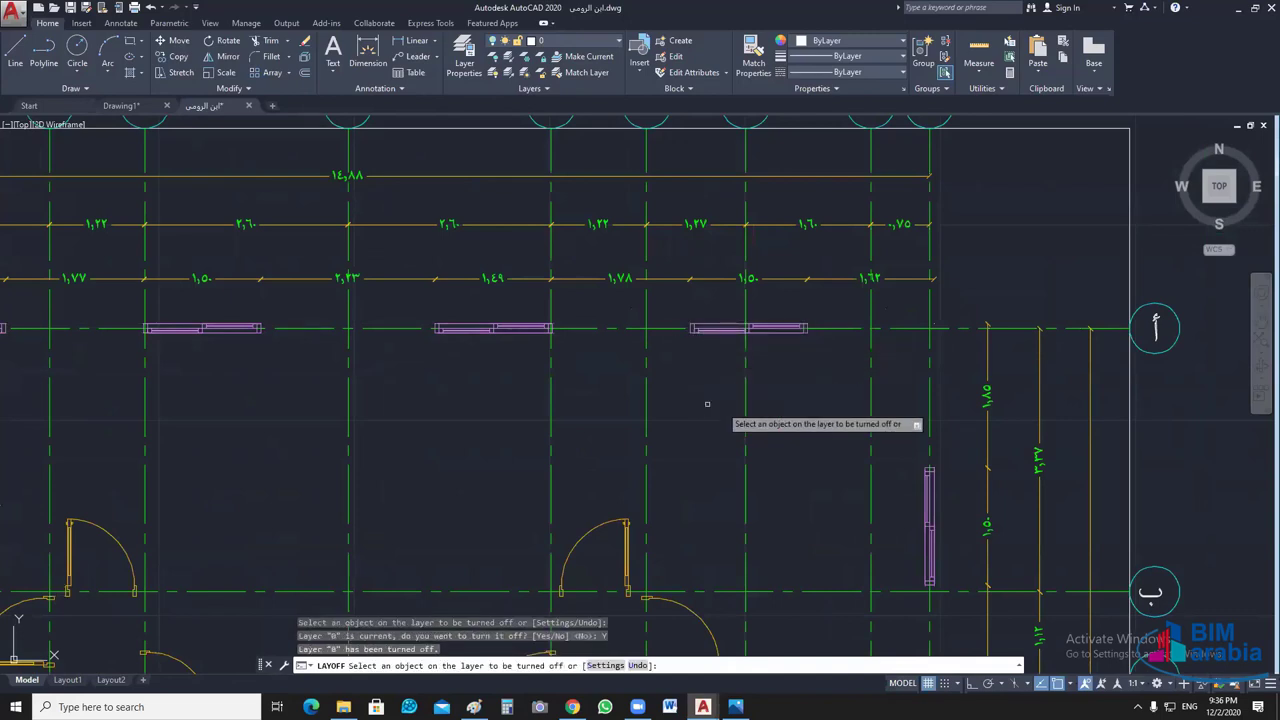
pyautogui.moveTo(605, 534); pyautogui.dragTo(607, 446, button='middle')
pyautogui.click(607, 446)
pyautogui.press('Escape')
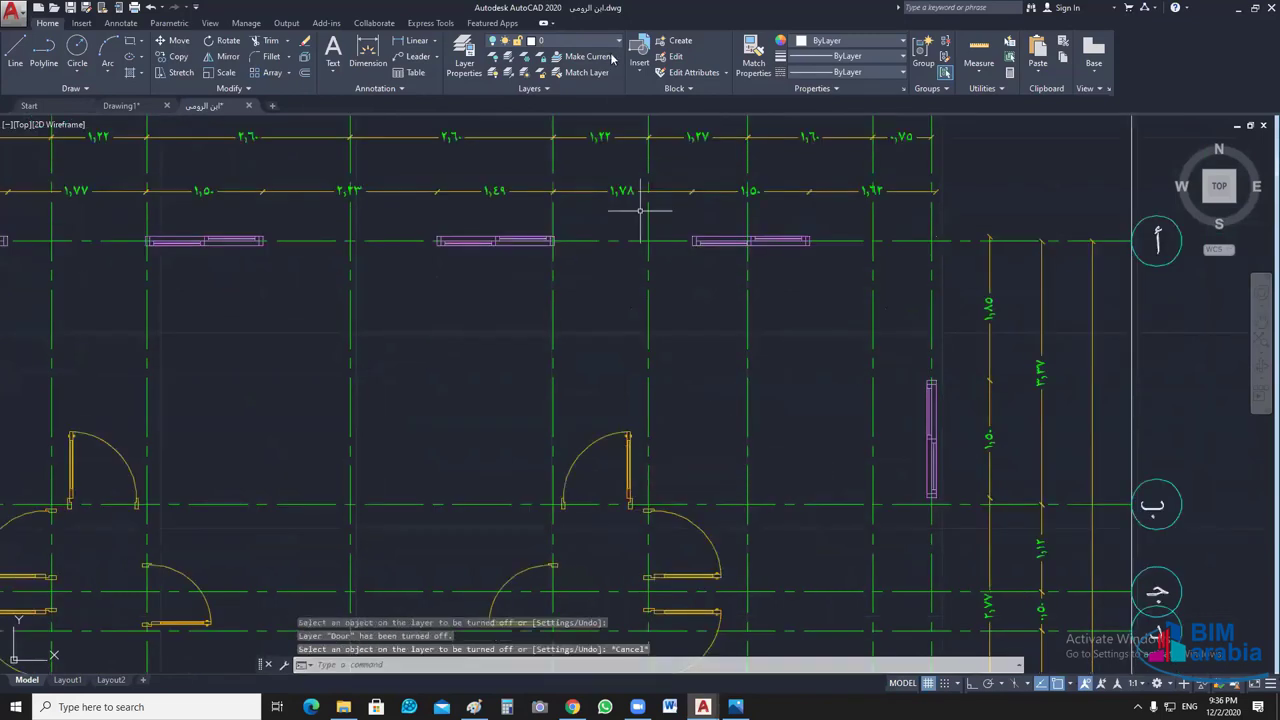
pyautogui.press('Escape')
# - Turn off the A-DOOR and WIN layers and center the whole plan in view
pyautogui.click(615, 42)
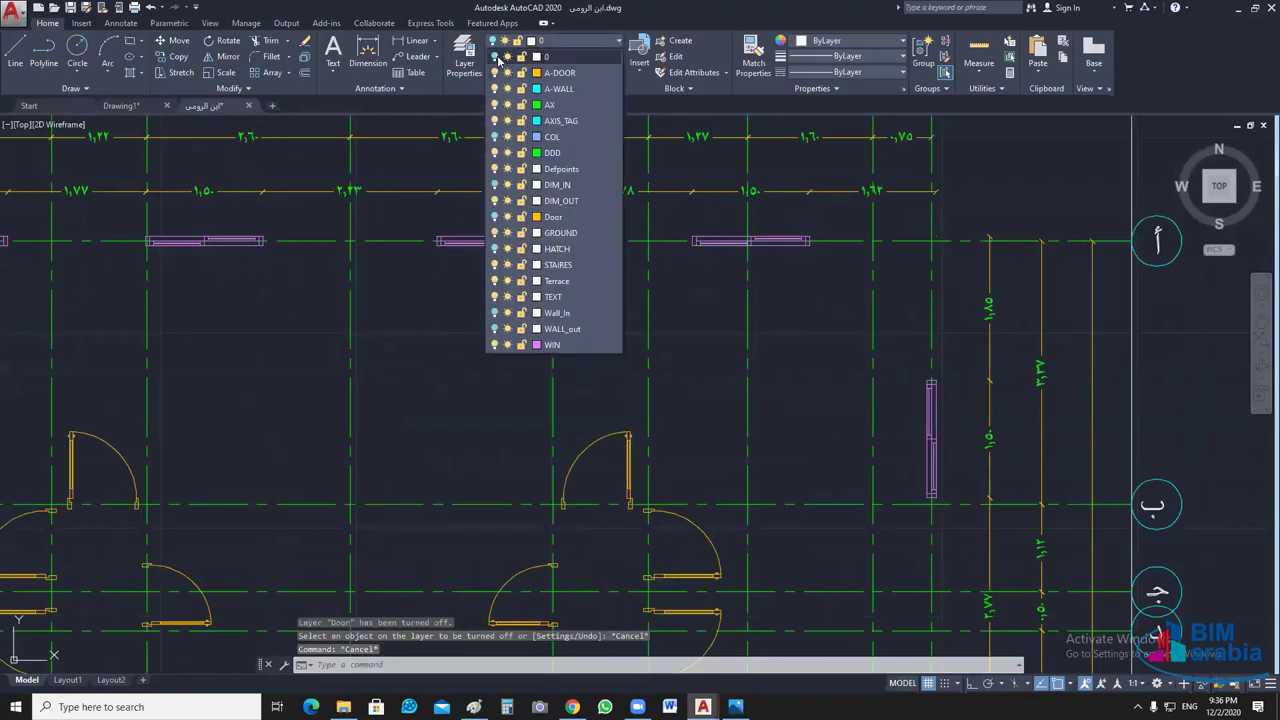
pyautogui.click(494, 72)
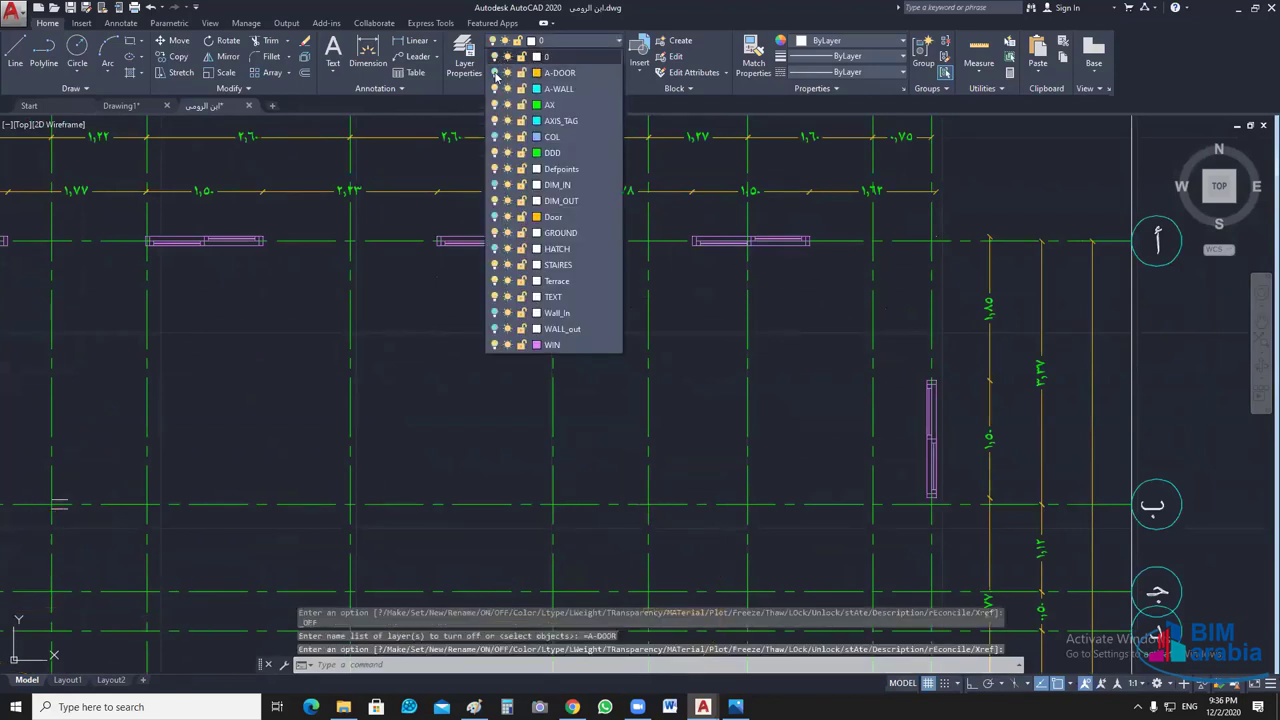
pyautogui.click(494, 344)
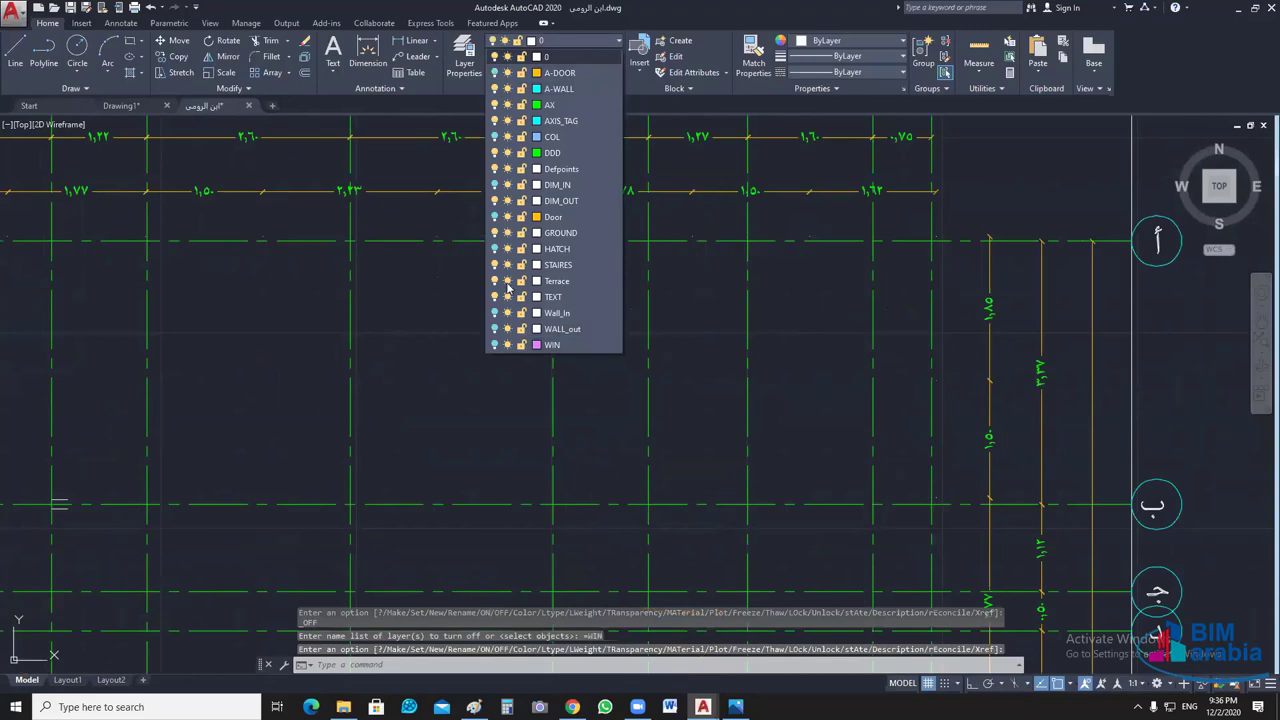
pyautogui.click(727, 349)
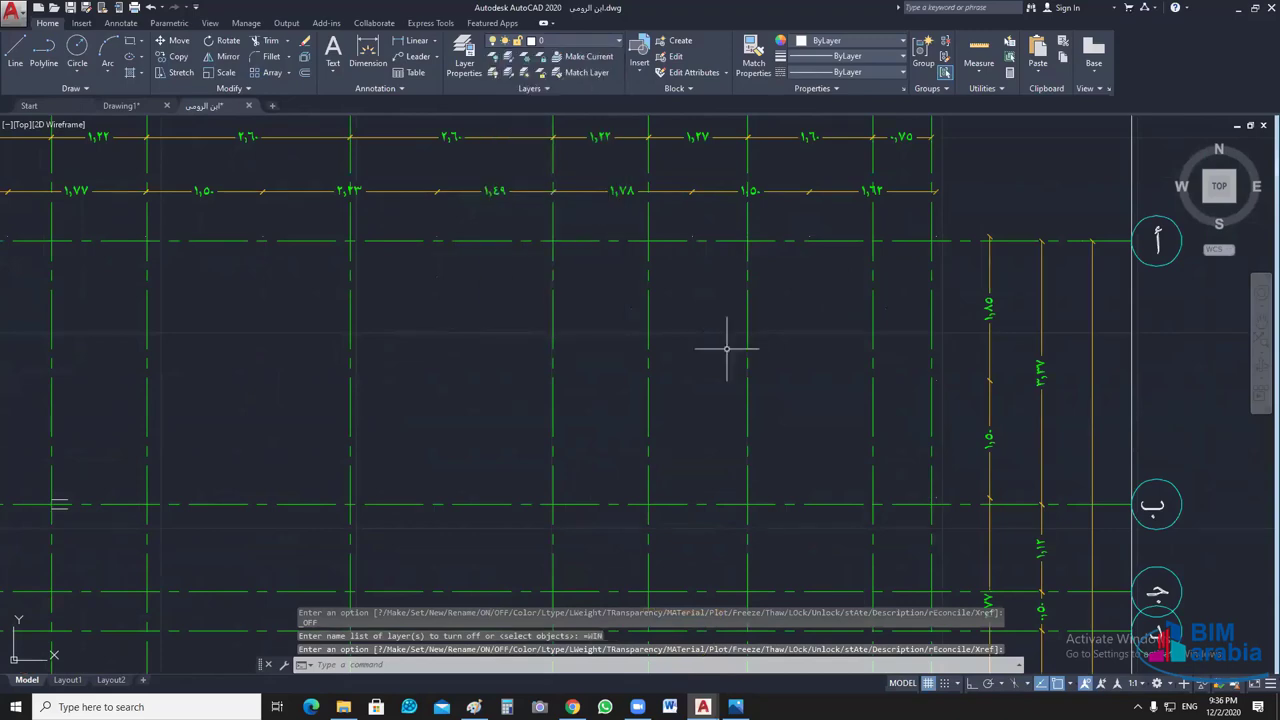
pyautogui.scroll(-4, 727, 349)
pyautogui.moveTo(727, 349)
pyautogui.mouseDown(button='middle')
pyautogui.moveTo(652, 263)
pyautogui.moveTo(670, 240)
pyautogui.mouseUp(button='middle')
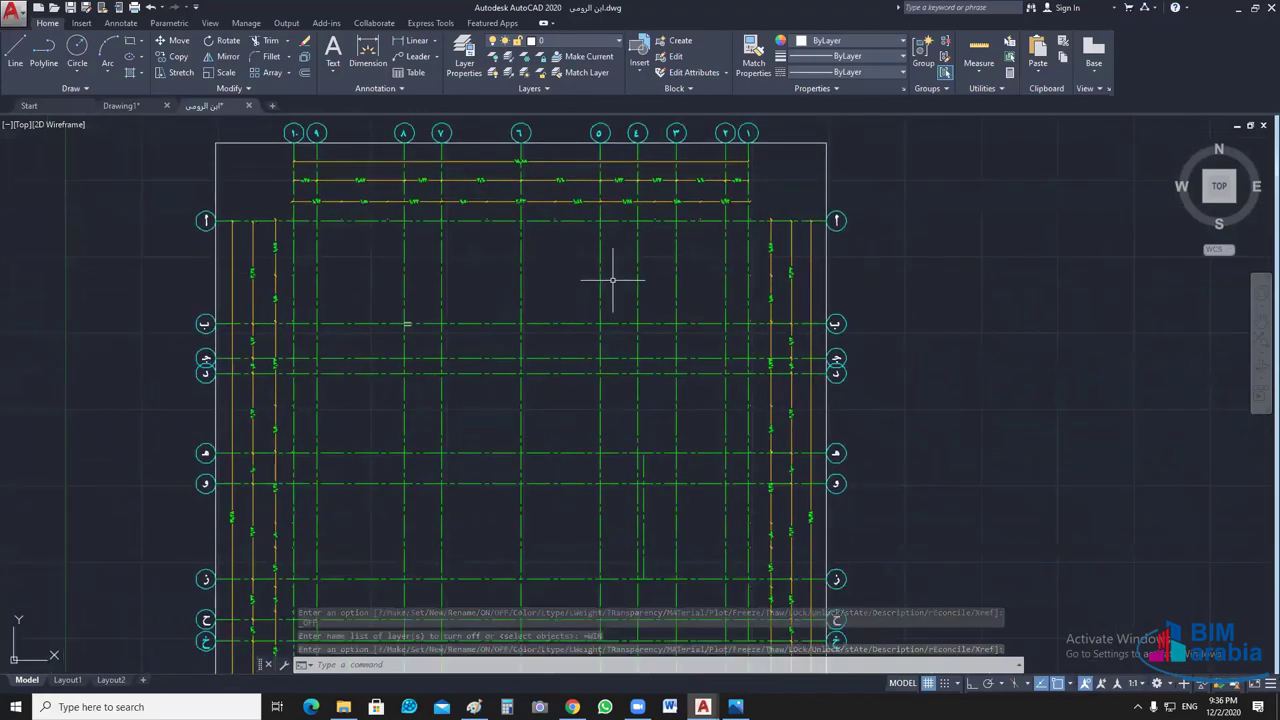
pyautogui.scroll(-2, 613, 279)
pyautogui.moveTo(613, 279); pyautogui.dragTo(642, 256, button='middle')
# - Lock the grid layer AX with LAYLCK, then select the outer boundary rectangle
pyautogui.write('laylck')
pyautogui.press('Return')
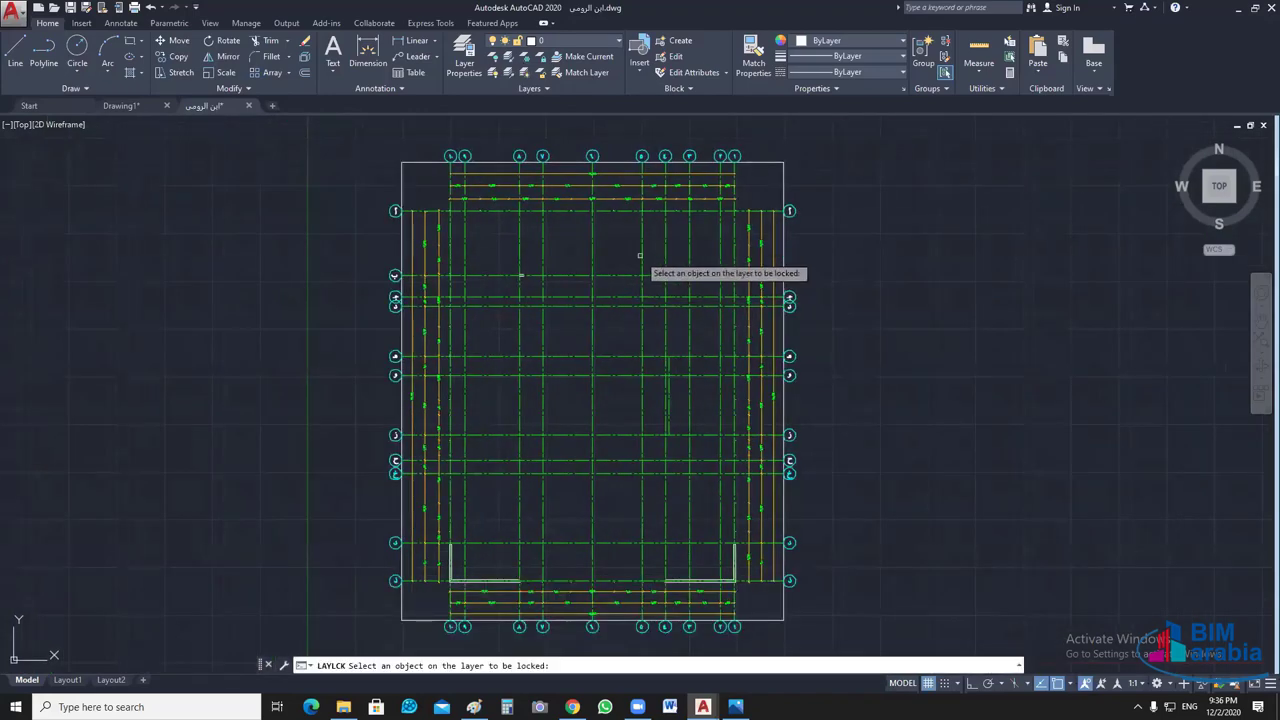
pyautogui.click(642, 256)
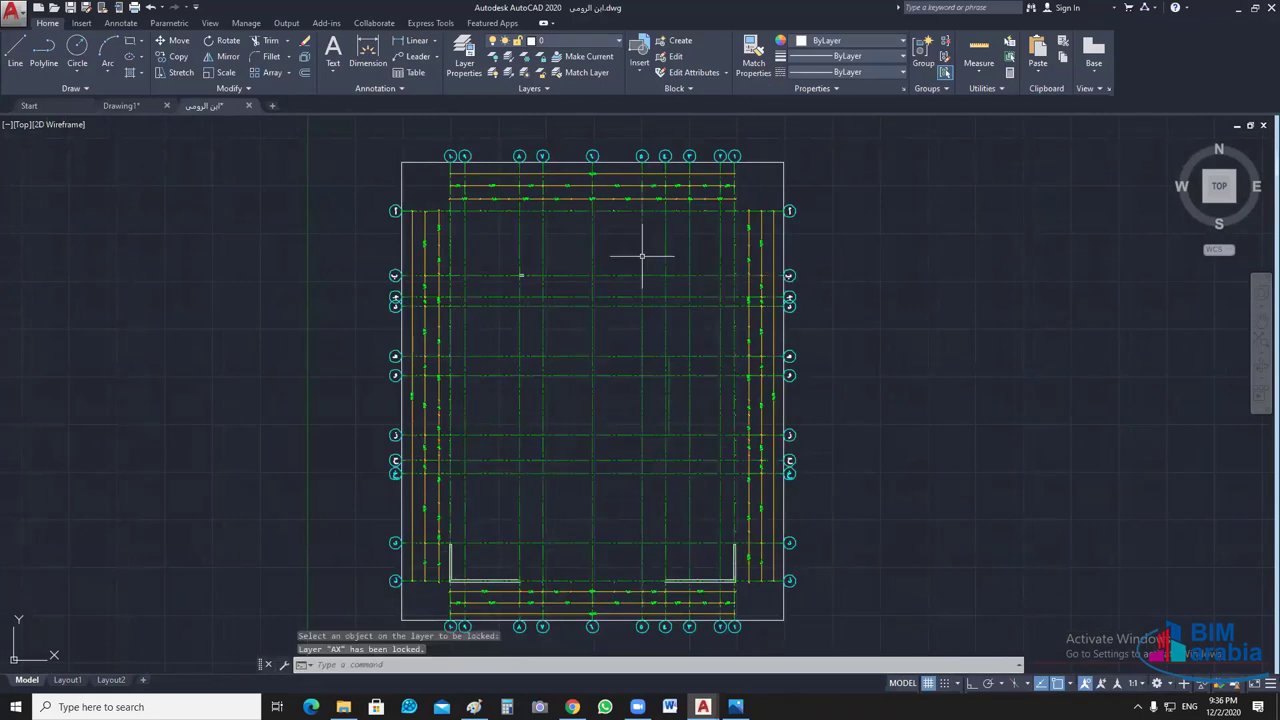
pyautogui.press('Escape')
pyautogui.click(829, 131)
pyautogui.click(775, 175)
pyautogui.moveTo(781, 613)
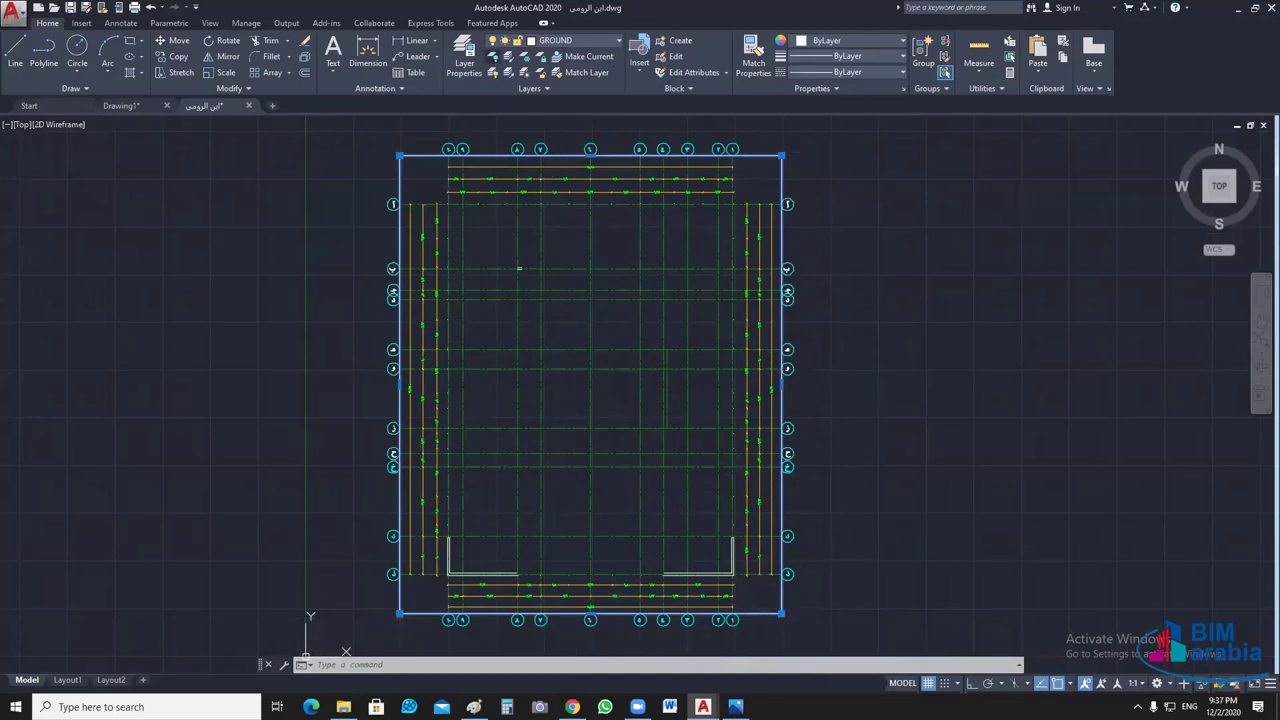
# - Turn off the Terrace layer with LAYOFF and pan toward the plan's lower-left corner
pyautogui.click(492, 56)
pyautogui.scroll(5, 759, 598)
pyautogui.click(652, 509)
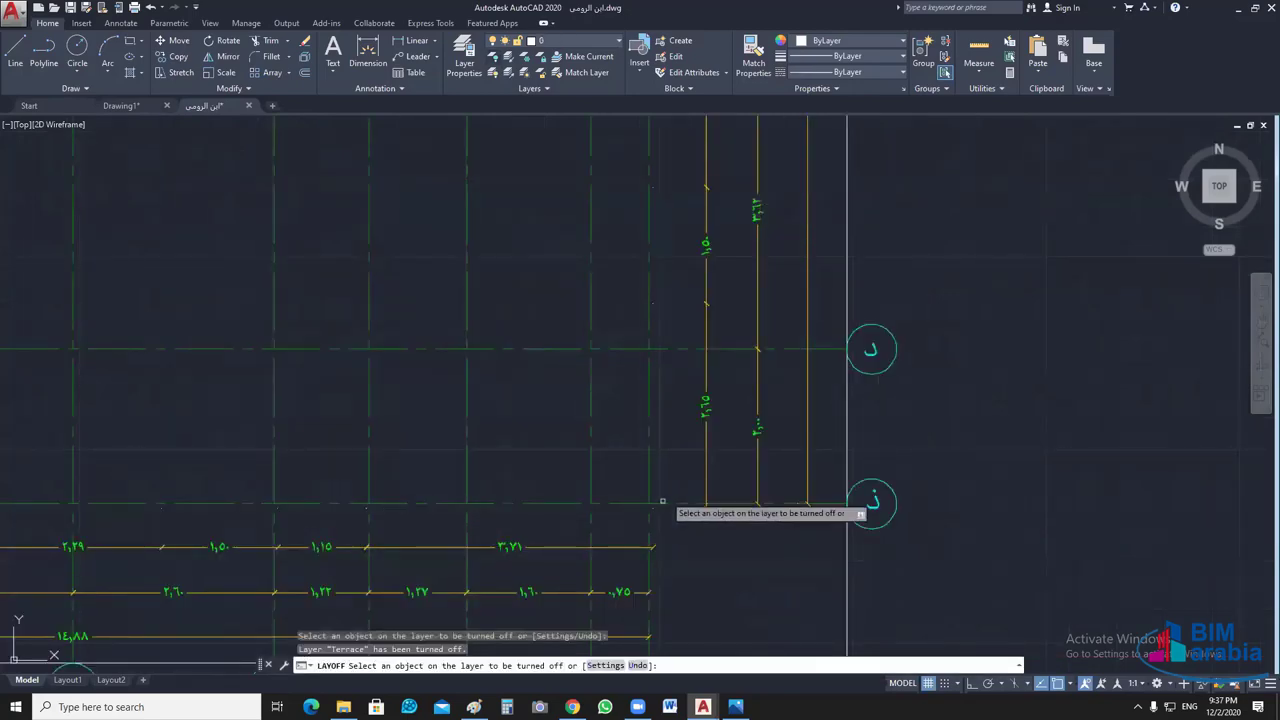
pyautogui.scroll(-5, 548, 445)
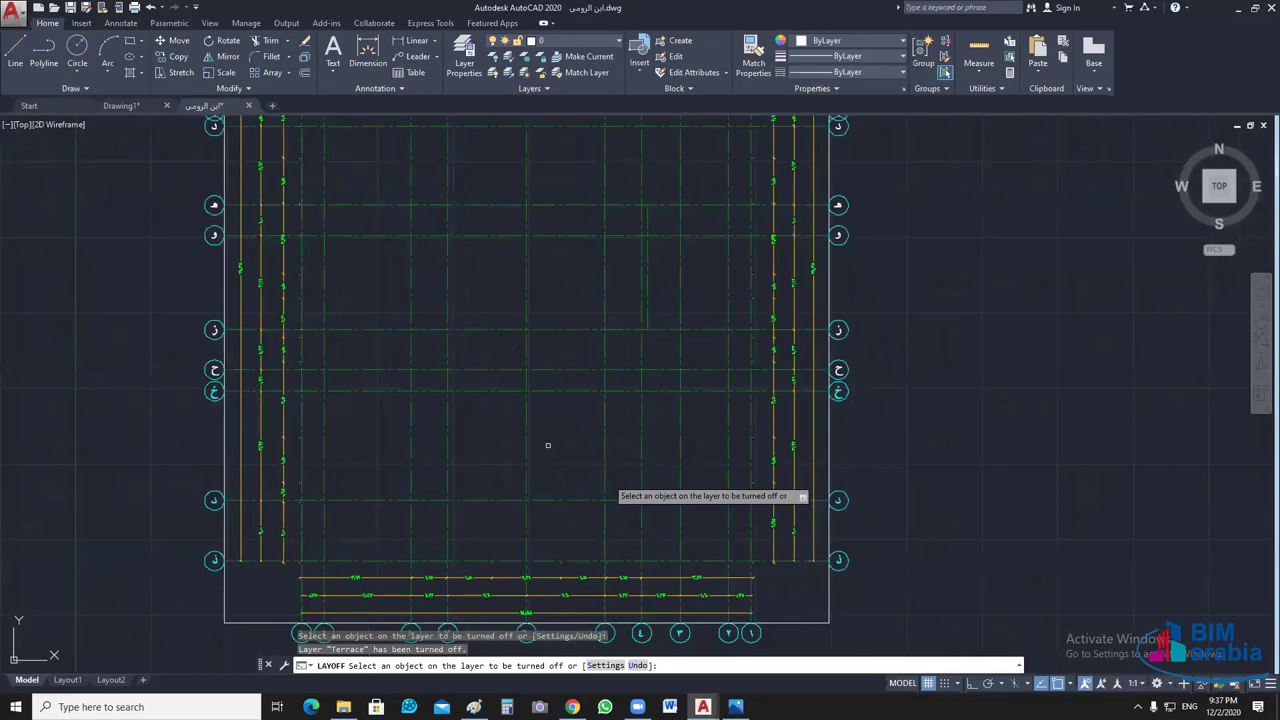
pyautogui.press('Escape')
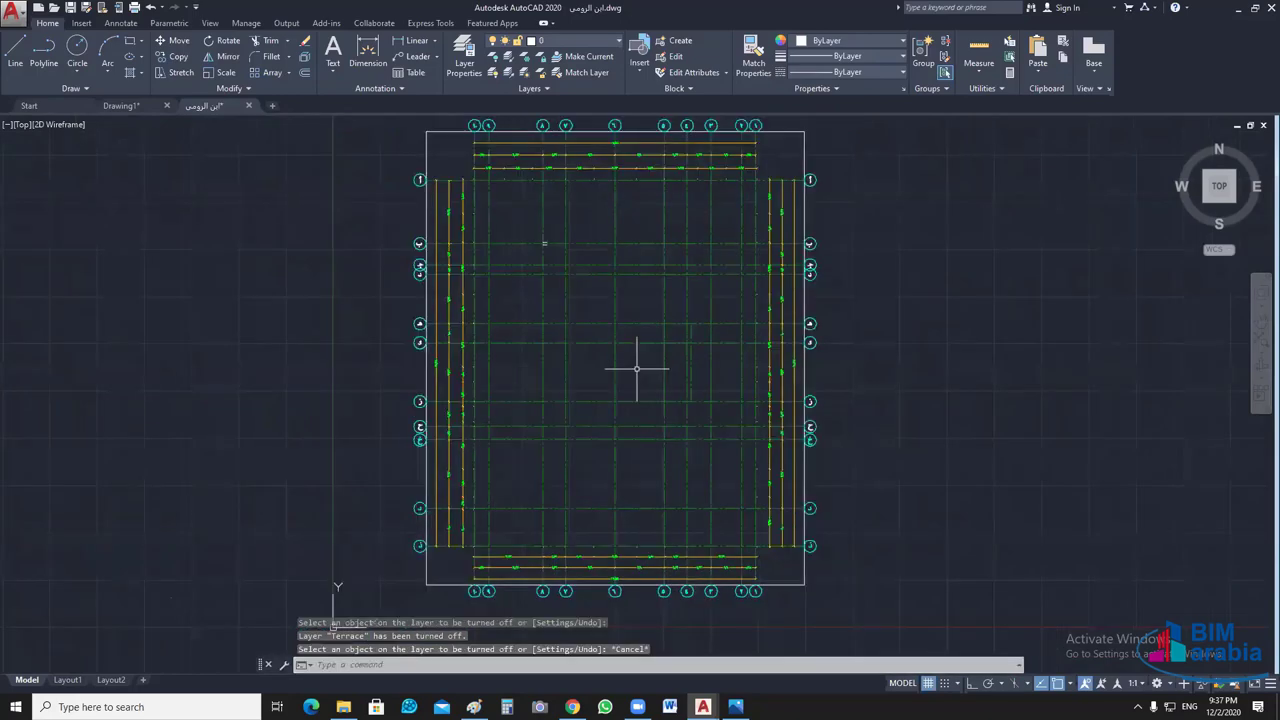
pyautogui.moveTo(770, 411); pyautogui.dragTo(755, 403, button='middle')
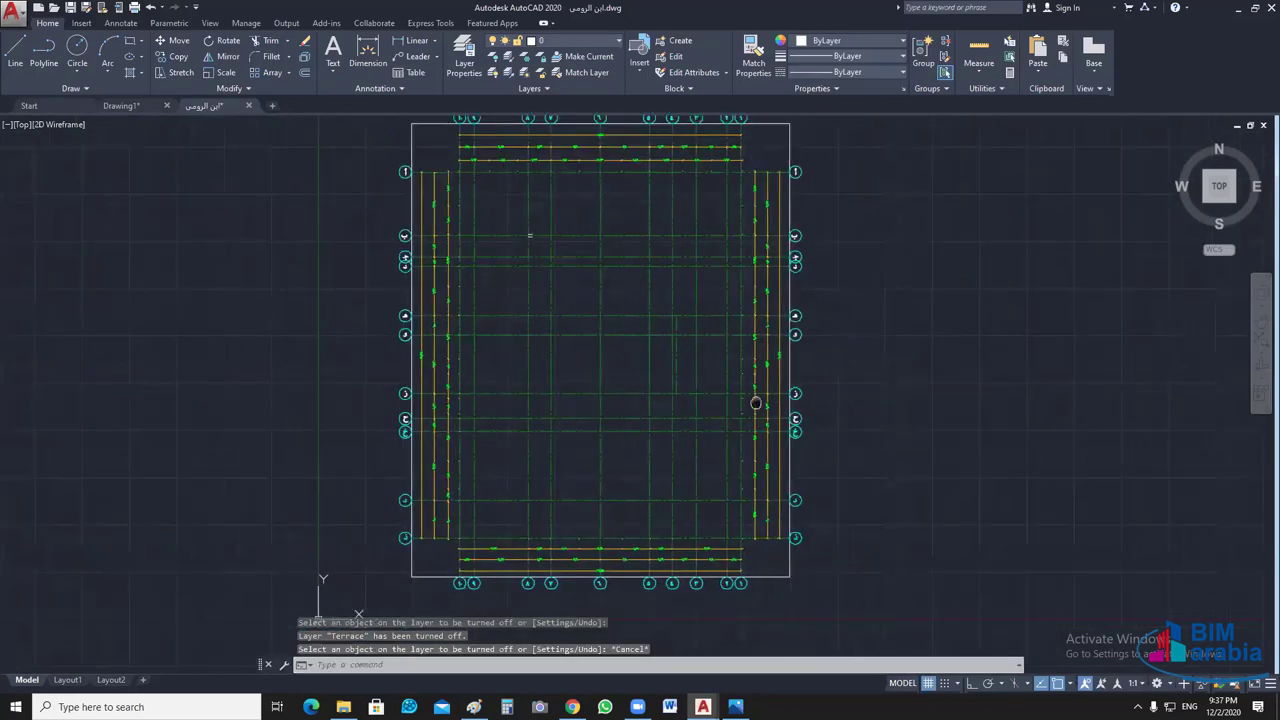
pyautogui.scroll(6, 437, 397)
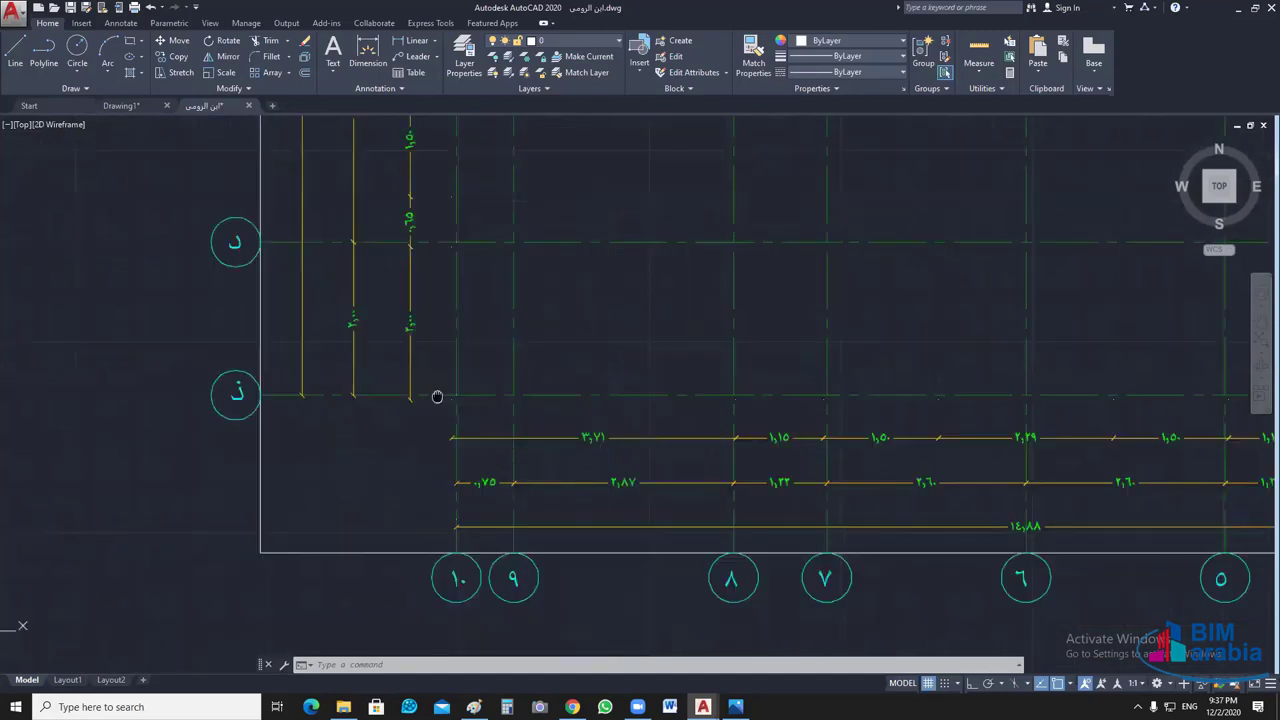
pyautogui.moveTo(437, 397); pyautogui.dragTo(423, 384, button='middle')
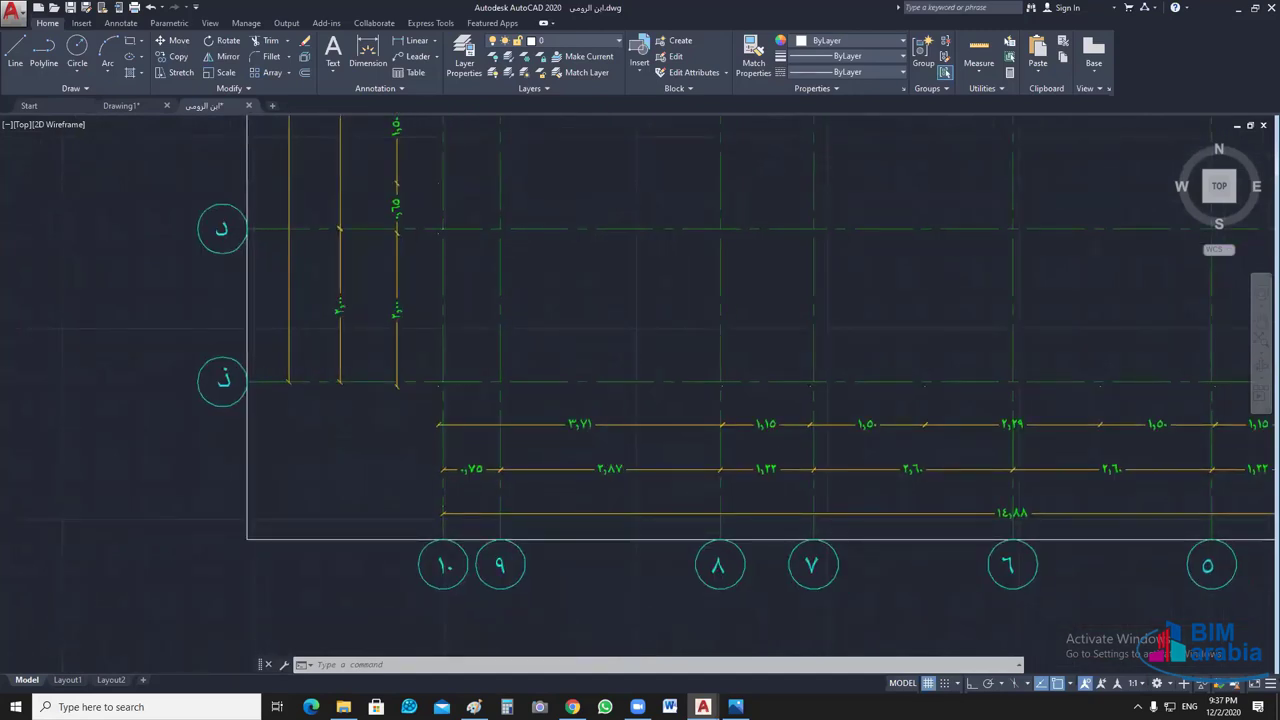
pyautogui.scroll(5, 441, 381)
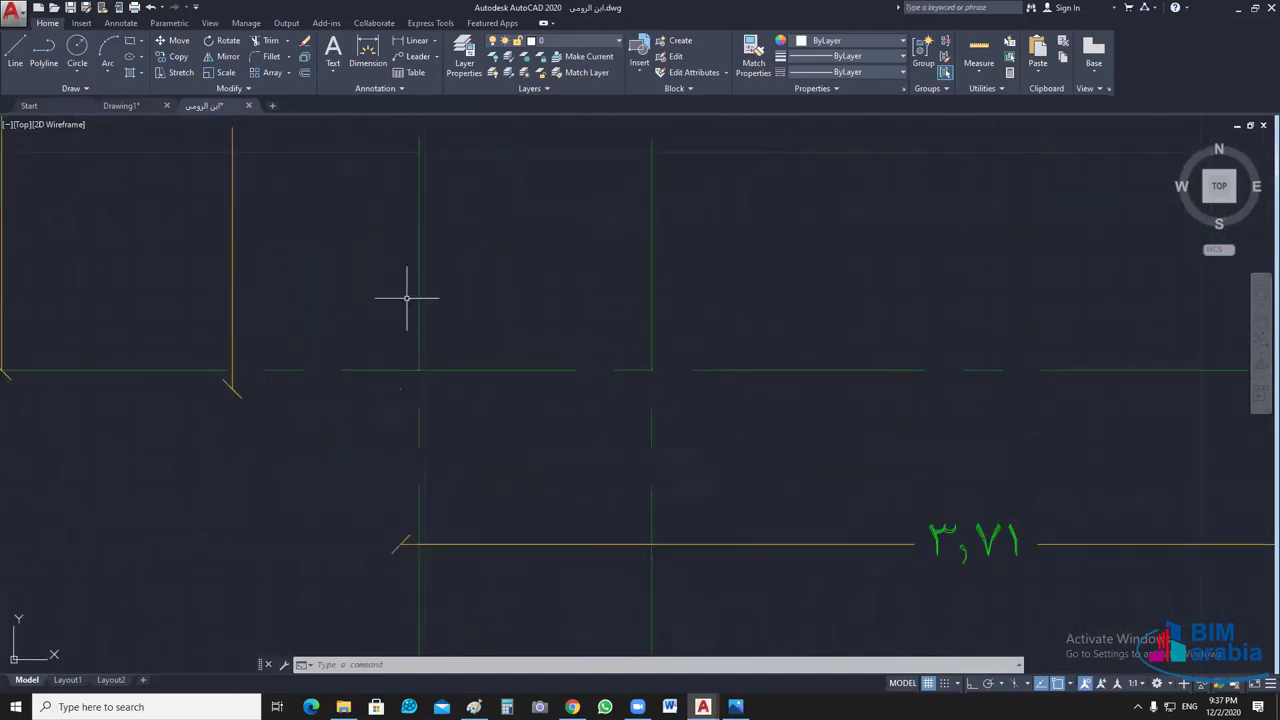
# - Draw a small circle centred on the ذ/10 grid intersection
pyautogui.write('c')
pyautogui.press('Return')
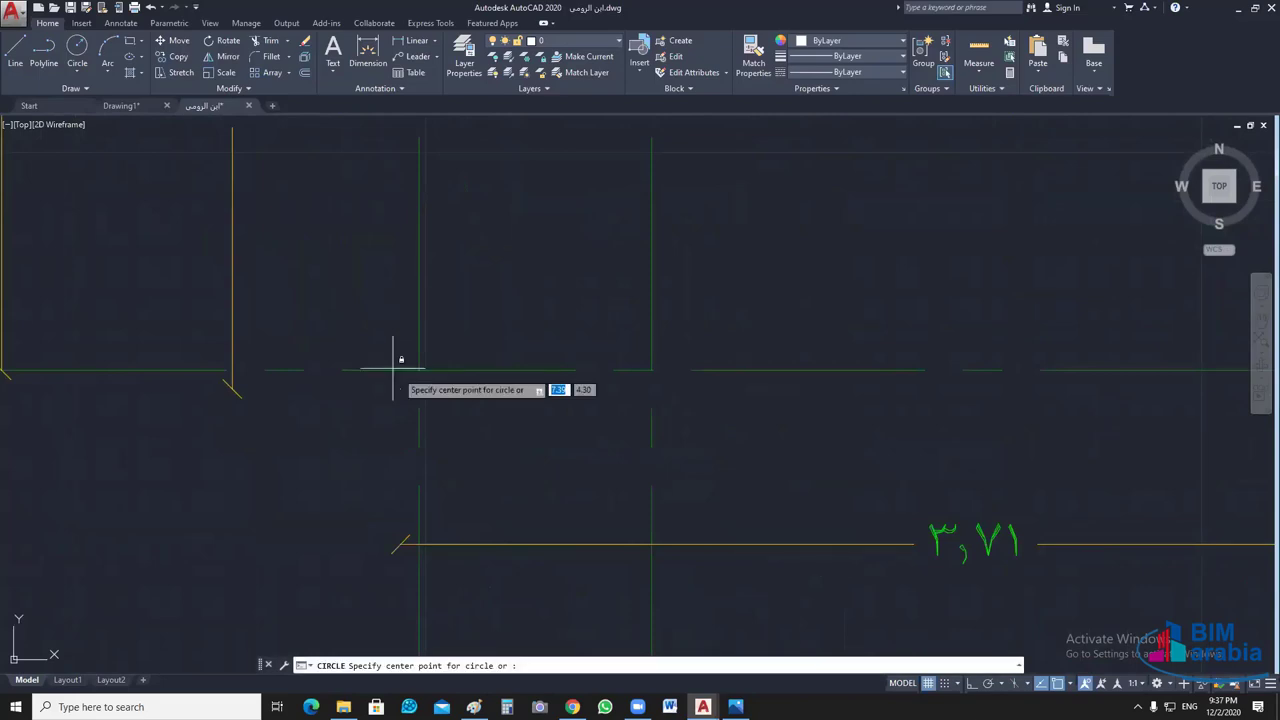
pyautogui.click(419, 370)
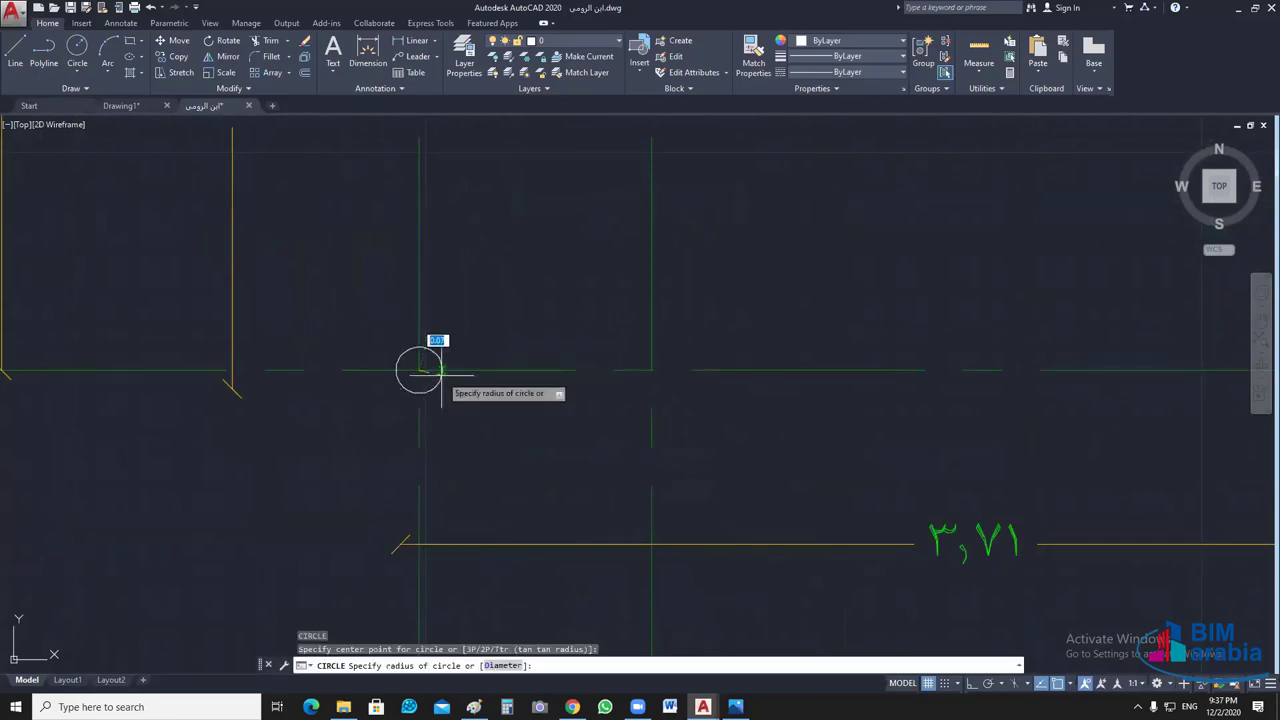
pyautogui.click(441, 371)
# - Pan and zoom along the plan's bottom edge to view grid bubbles 10, 9 and ذ
pyautogui.scroll(-4, 478, 403)
pyautogui.scroll(-3, 478, 403)
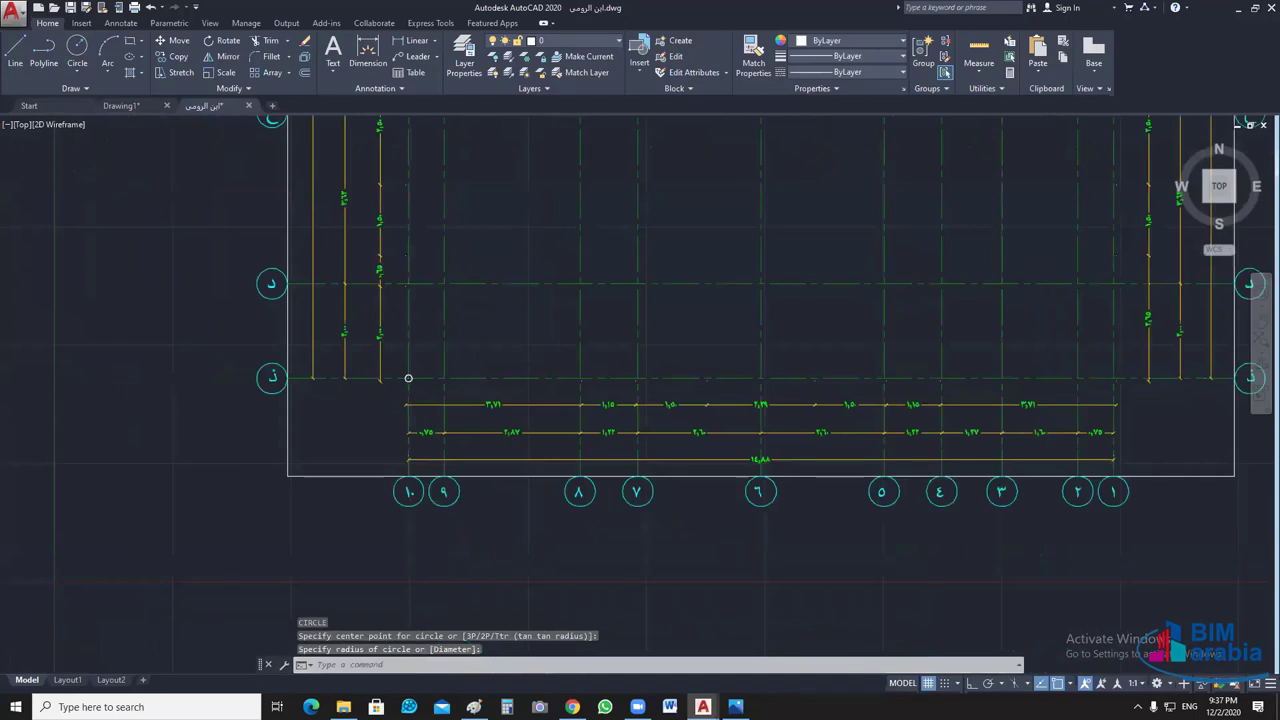
pyautogui.scroll(-2, 431, 451)
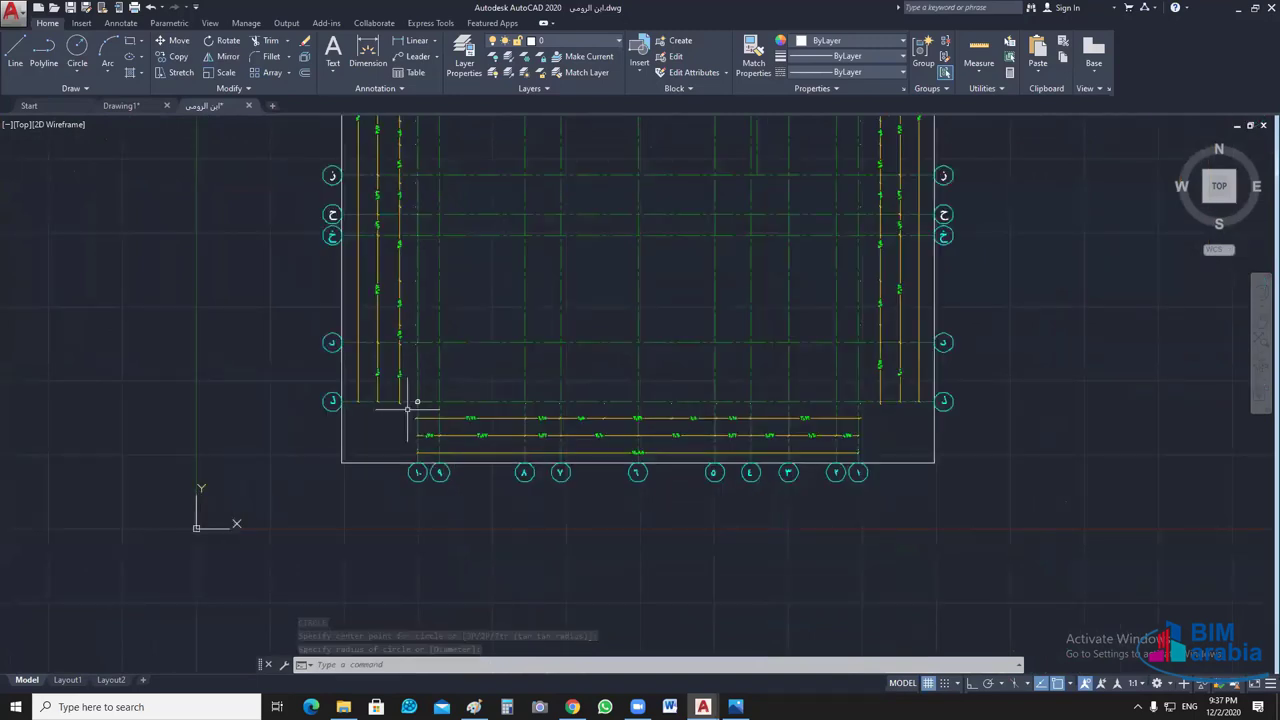
pyautogui.scroll(4, 408, 408)
pyautogui.scroll(2, 425, 392)
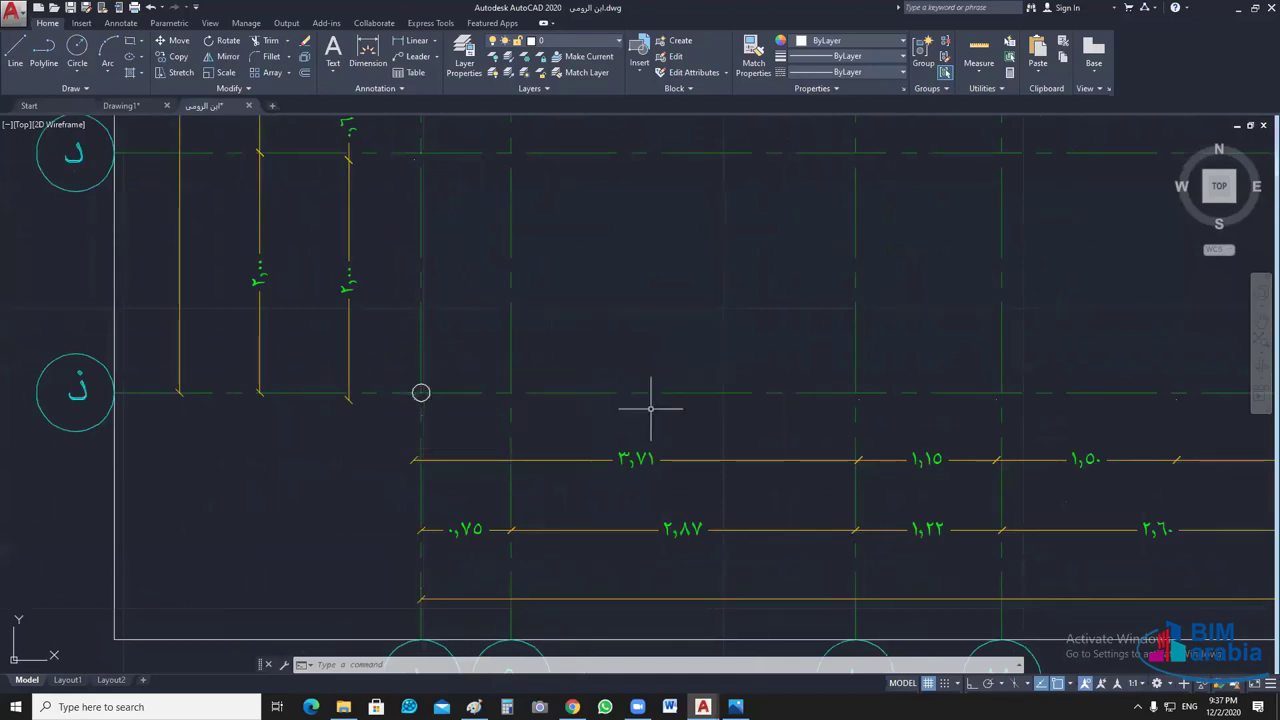
pyautogui.scroll(-4, 648, 407)
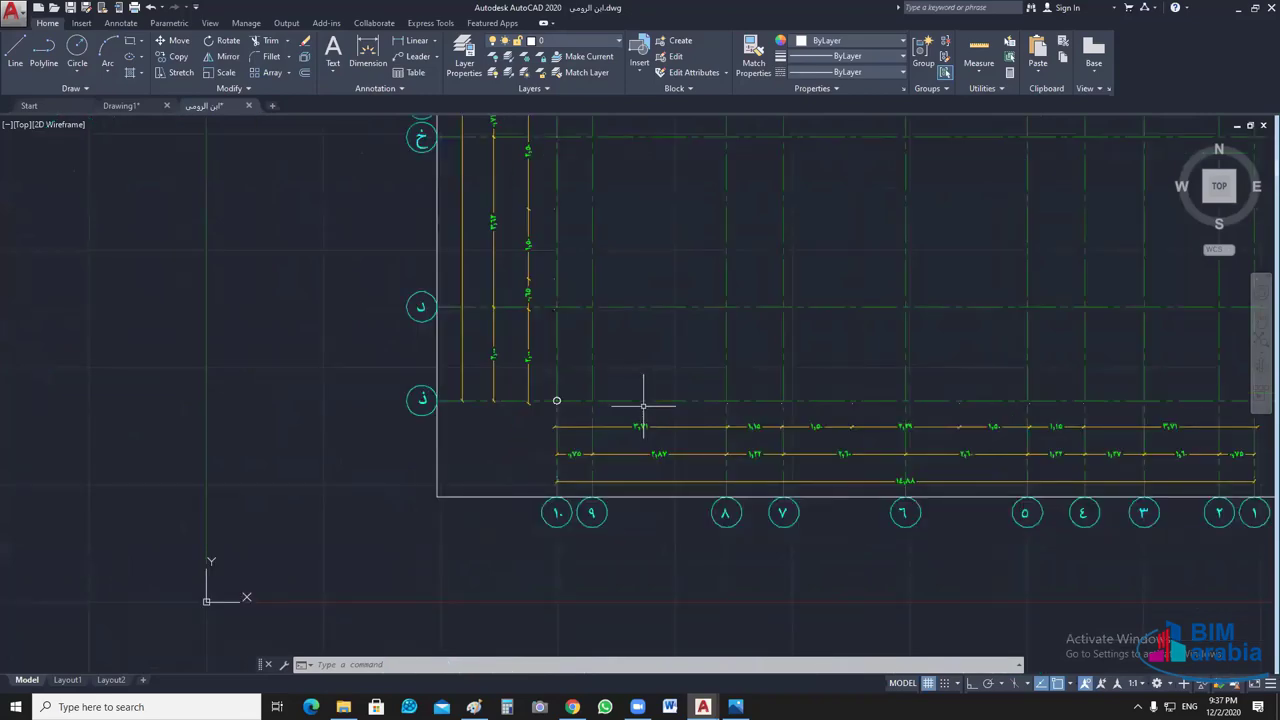
pyautogui.moveTo(1005, 442); pyautogui.dragTo(662, 410, button='middle')
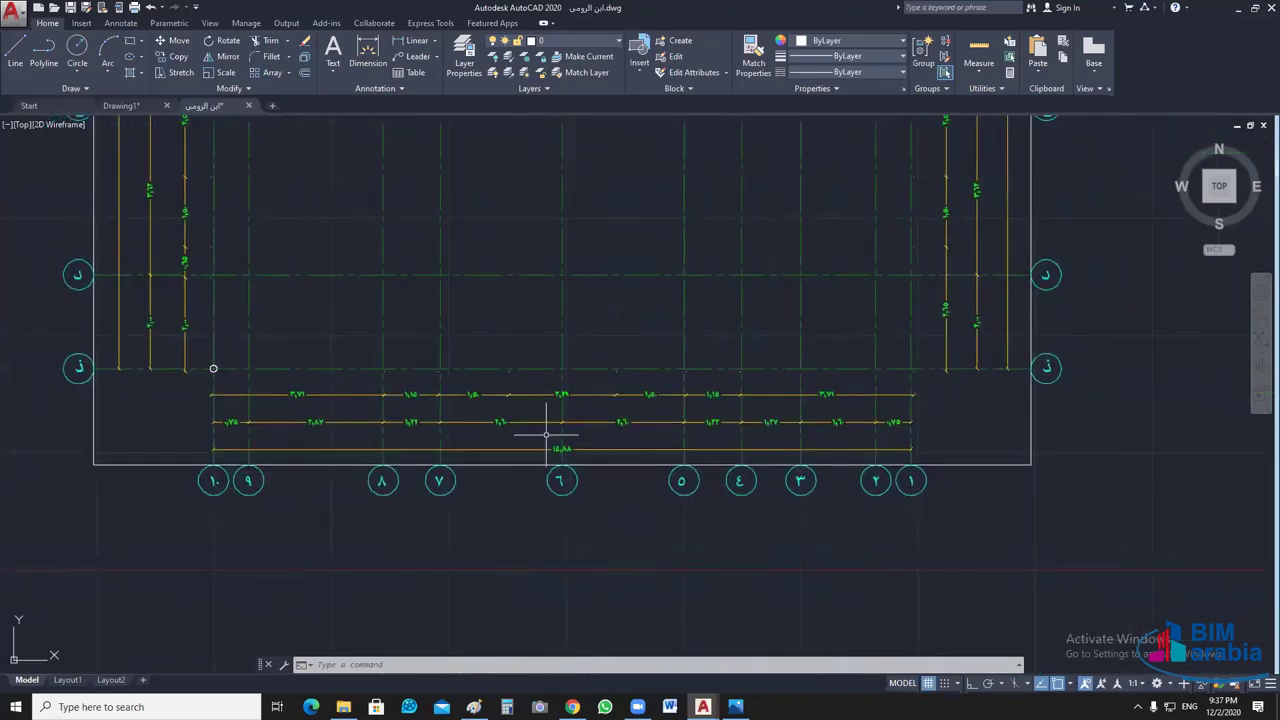
pyautogui.scroll(4, 213, 434)
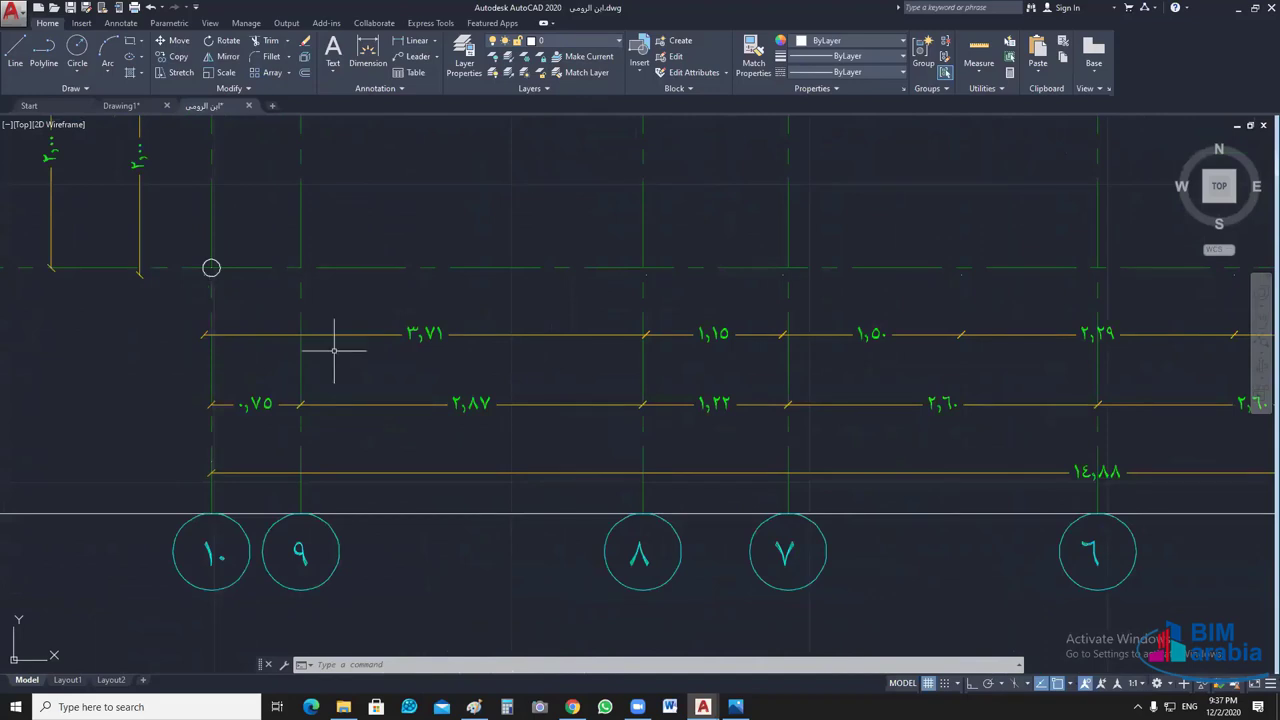
pyautogui.scroll(-4, 159, 400)
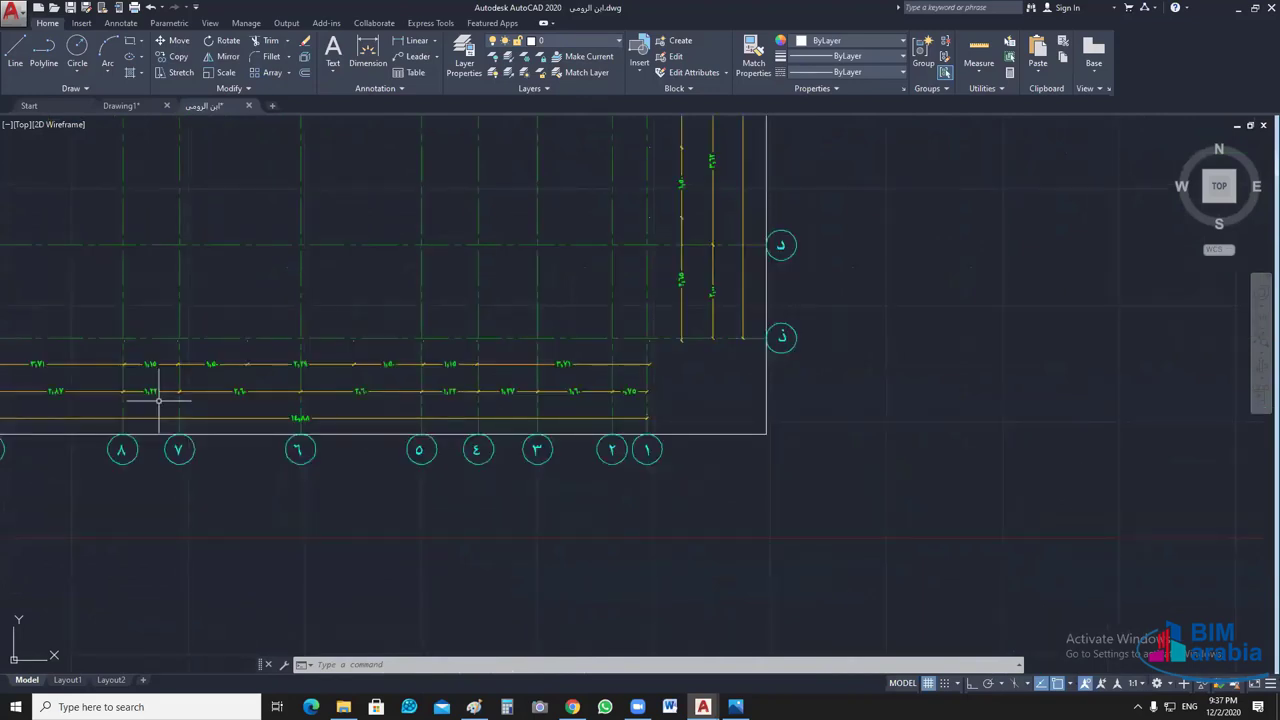
pyautogui.scroll(2, 218, 463)
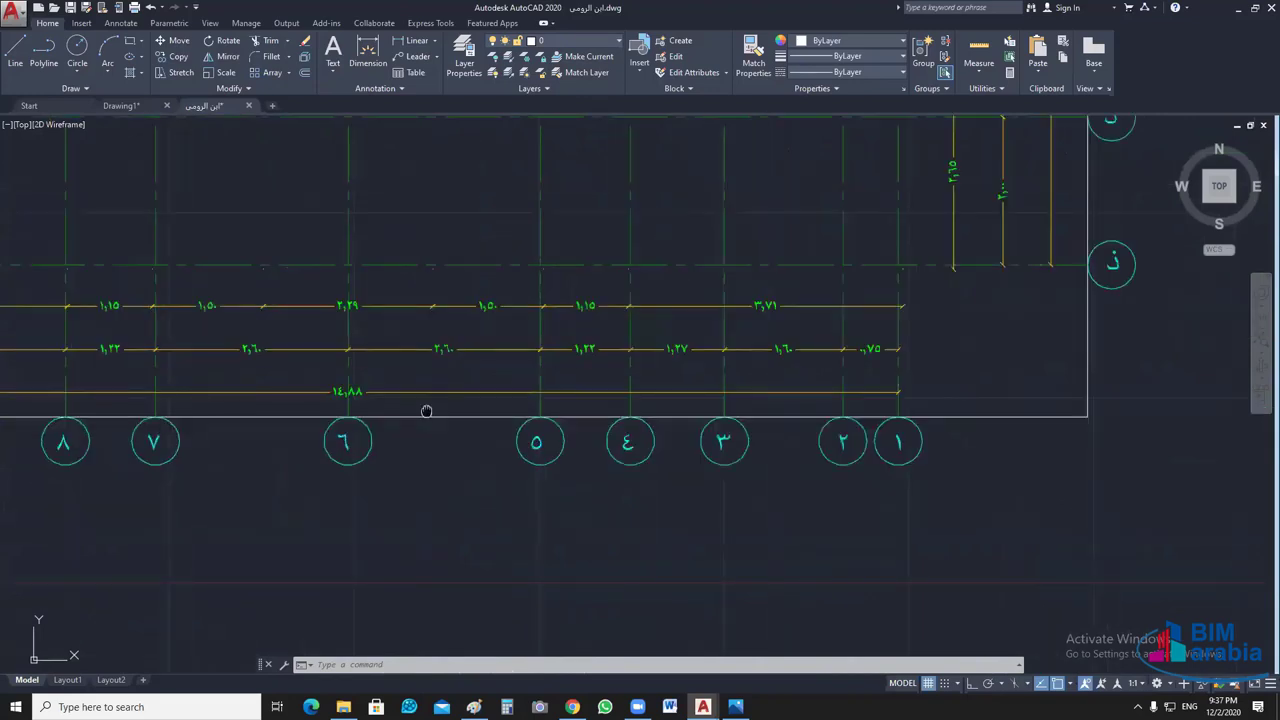
pyautogui.moveTo(426, 411); pyautogui.dragTo(638, 414, button='middle')
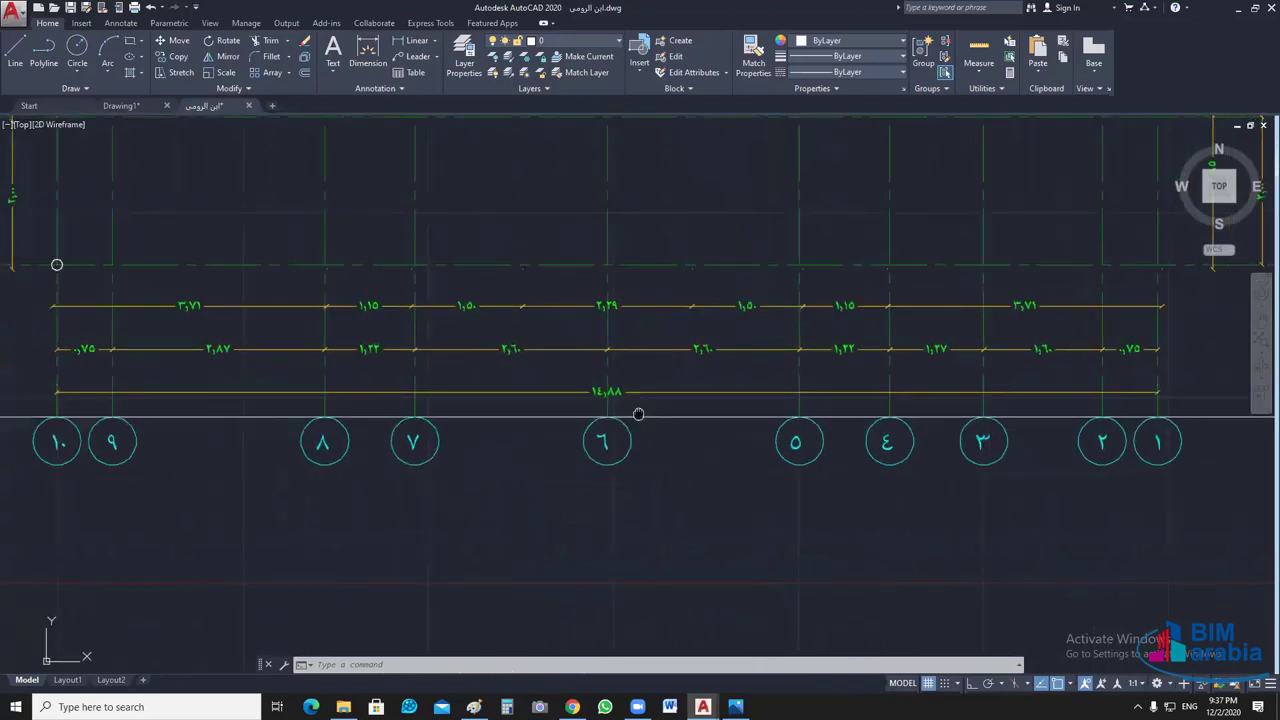
pyautogui.moveTo(638, 414); pyautogui.dragTo(646, 414, button='middle')
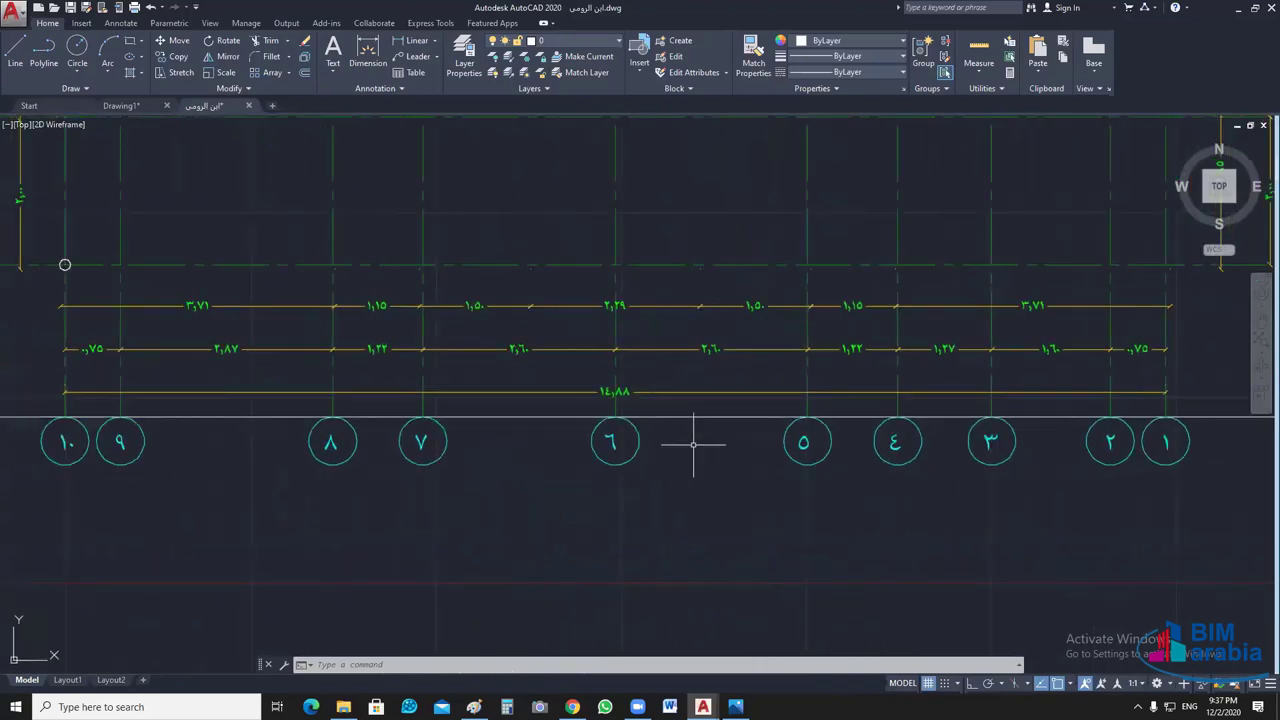
pyautogui.scroll(-1, 690, 444)
pyautogui.moveTo(693, 444); pyautogui.dragTo(755, 452, button='middle')
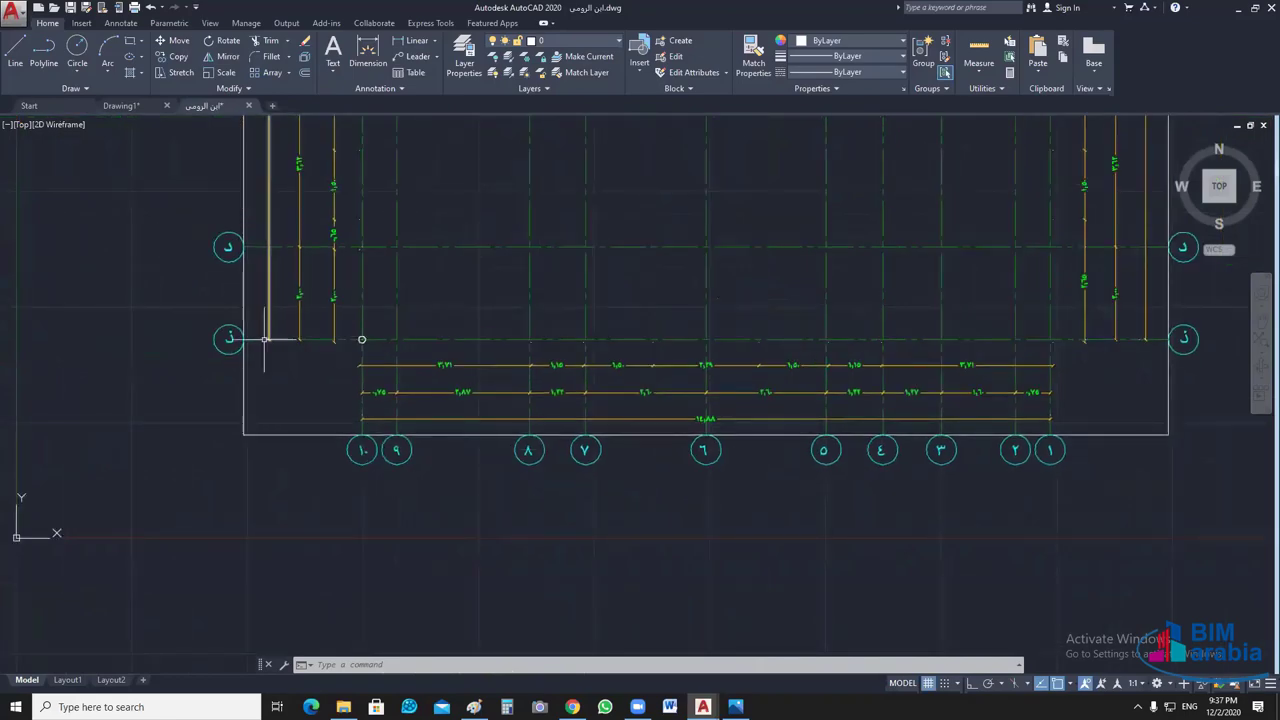
pyautogui.scroll(1, 265, 340)
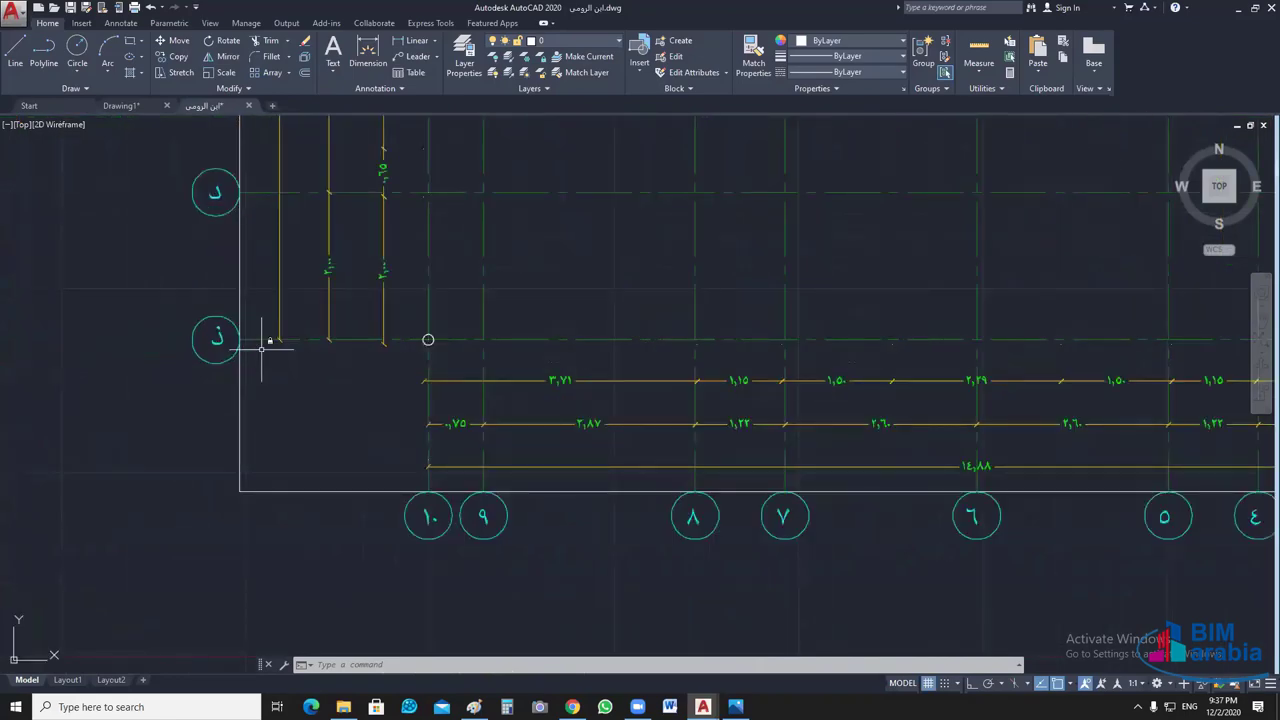
pyautogui.scroll(-1, 262, 347)
pyautogui.moveTo(725, 495); pyautogui.dragTo(644, 494, button='middle')
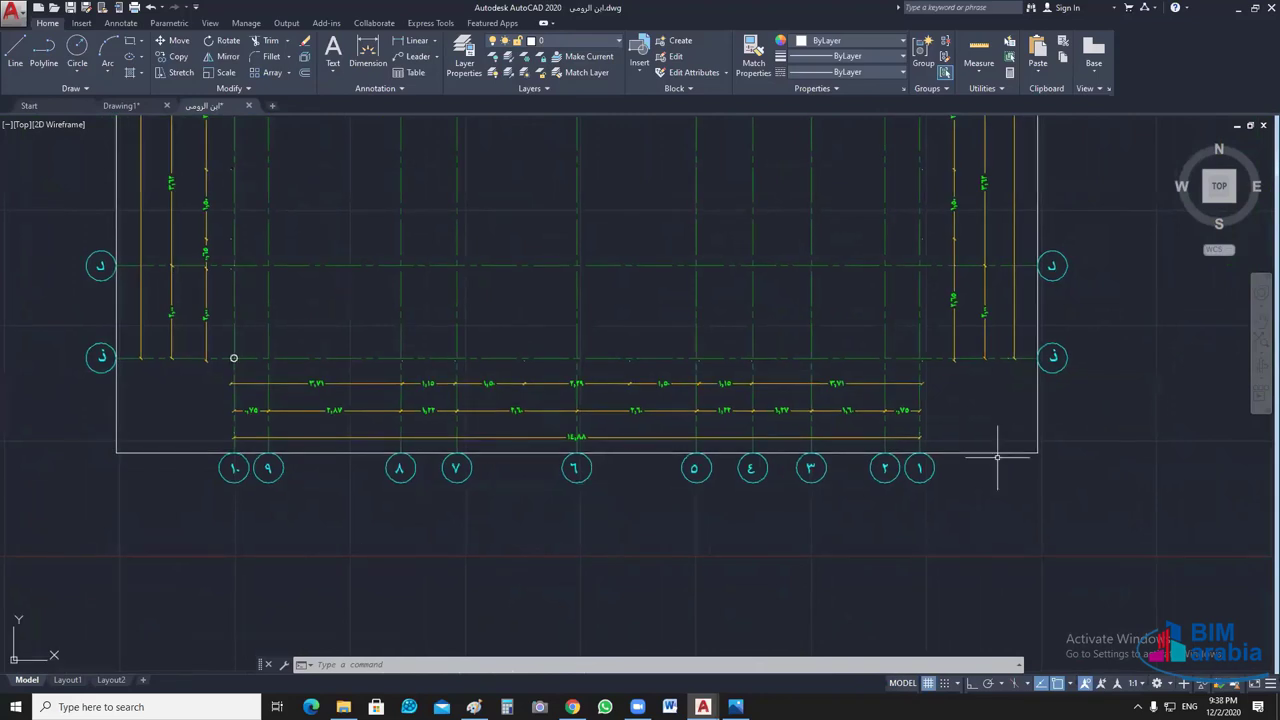
# - Select and then deselect the outer boundary rectangle
pyautogui.click(998, 453)
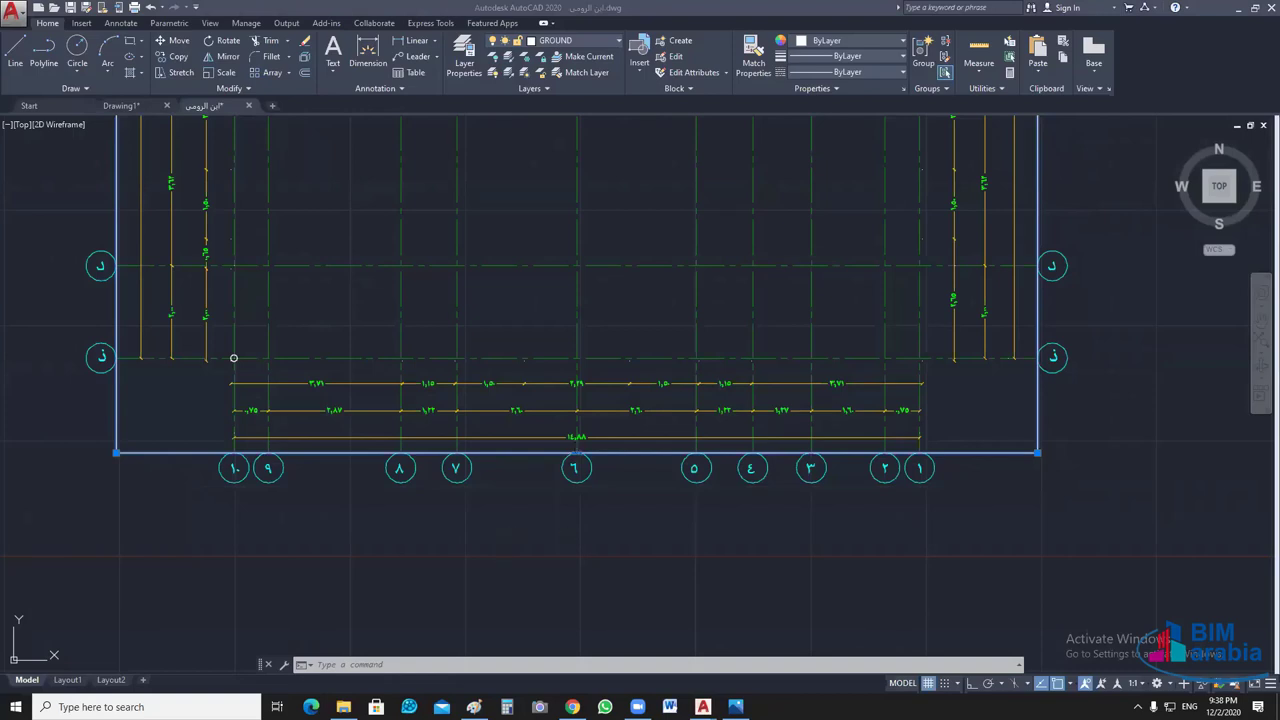
pyautogui.press('Escape')
pyautogui.scroll(-1, 543, 514)
pyautogui.scroll(1, 400, 380)
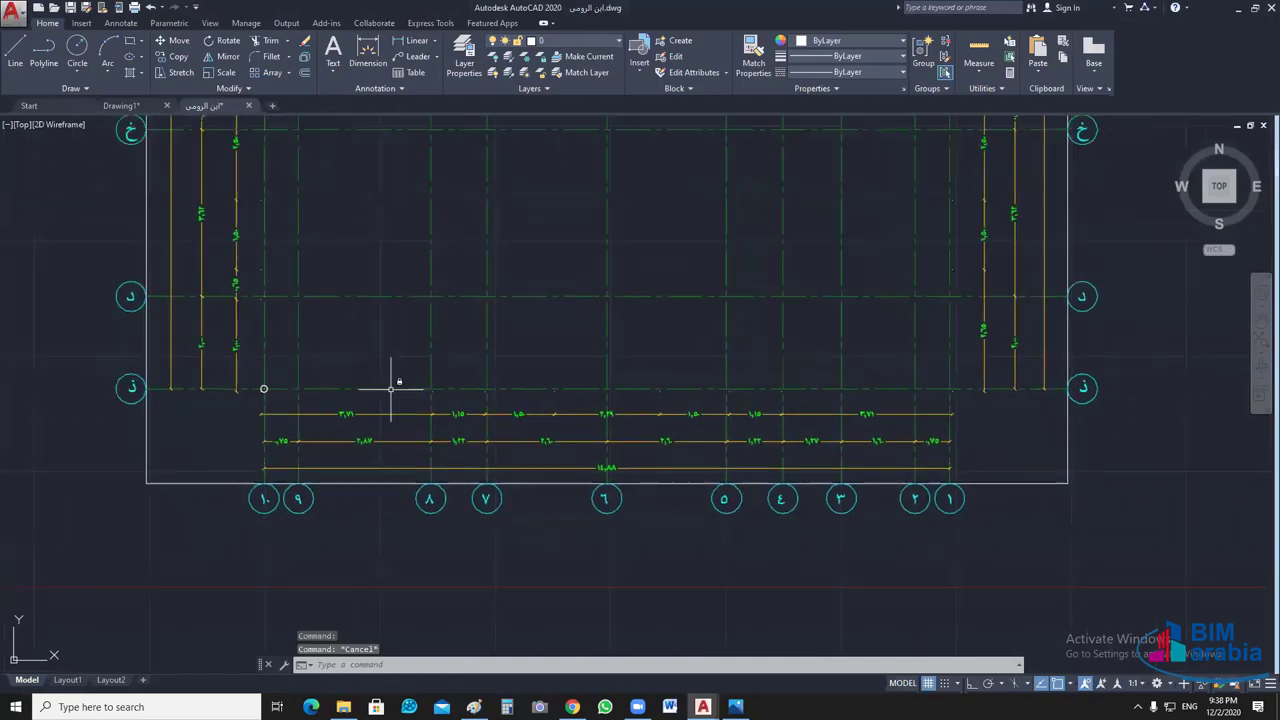
# - Check grid line ذ's layer, then switch to the empty Drawing1 and pan
pyautogui.click(391, 387)
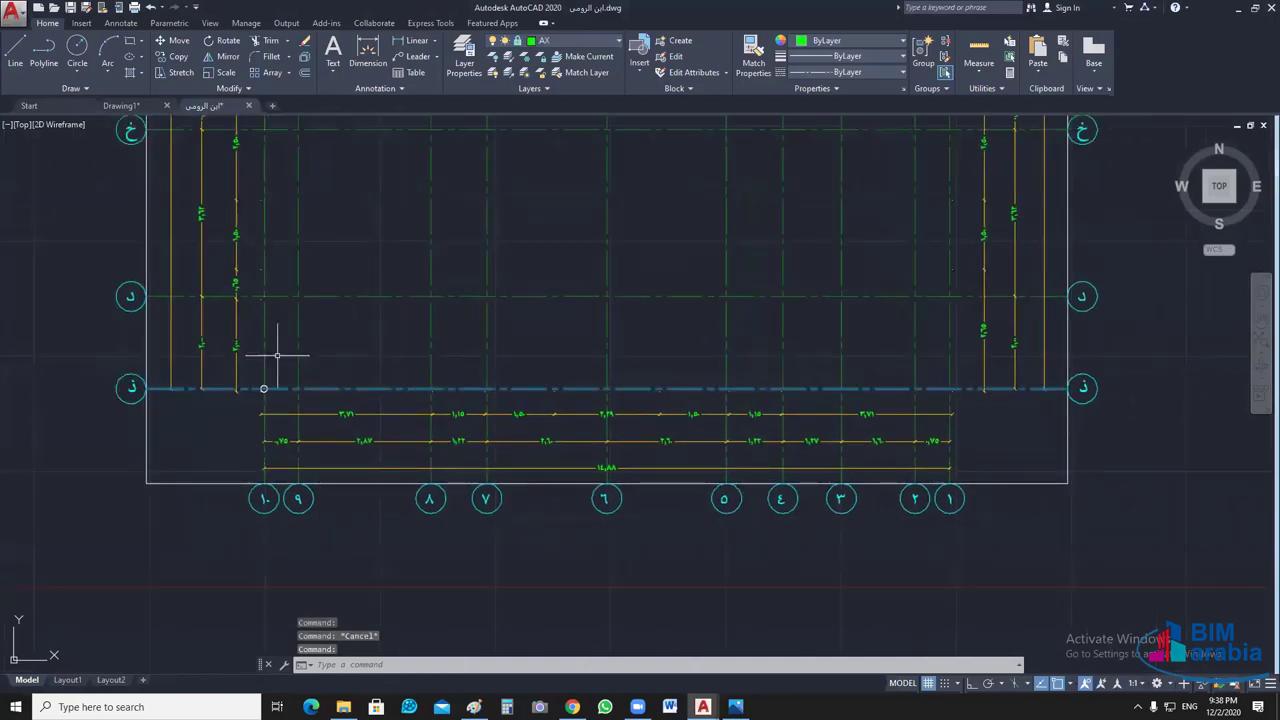
pyautogui.scroll(-4, 516, 399)
pyautogui.press('Escape')
pyautogui.scroll(1, 476, 322)
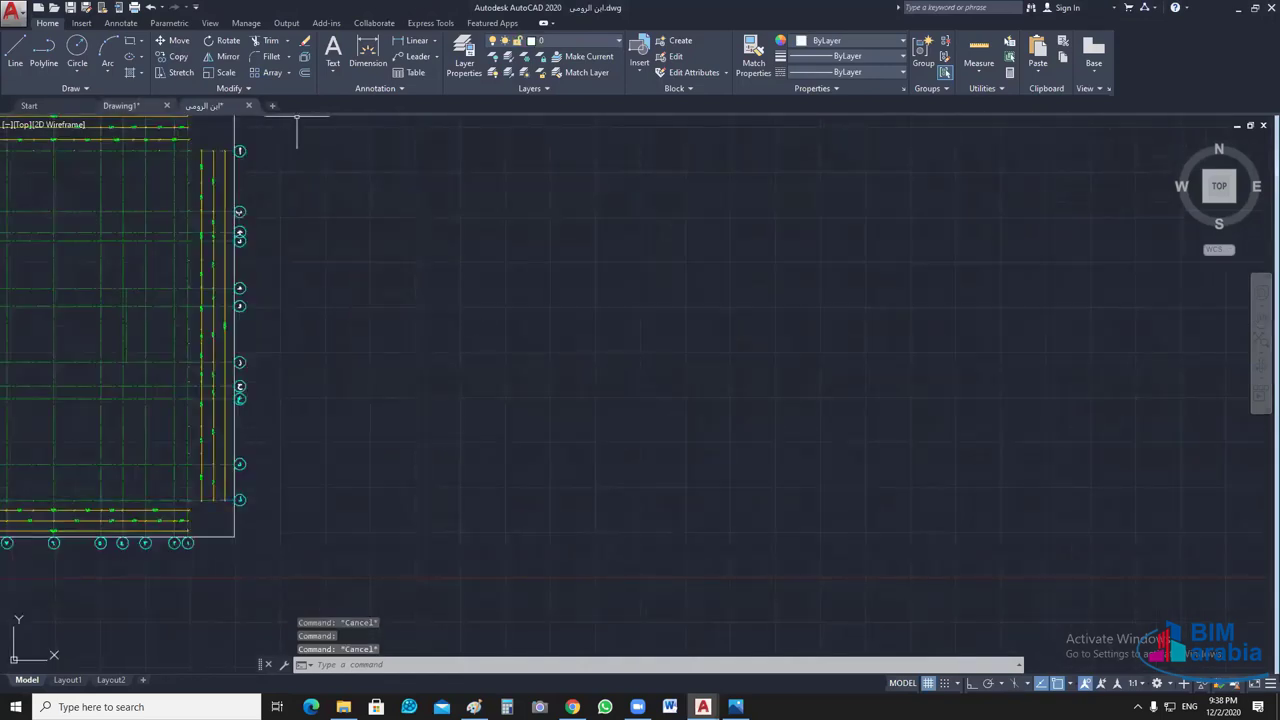
pyautogui.hotkey('ctrl', 'Tab')
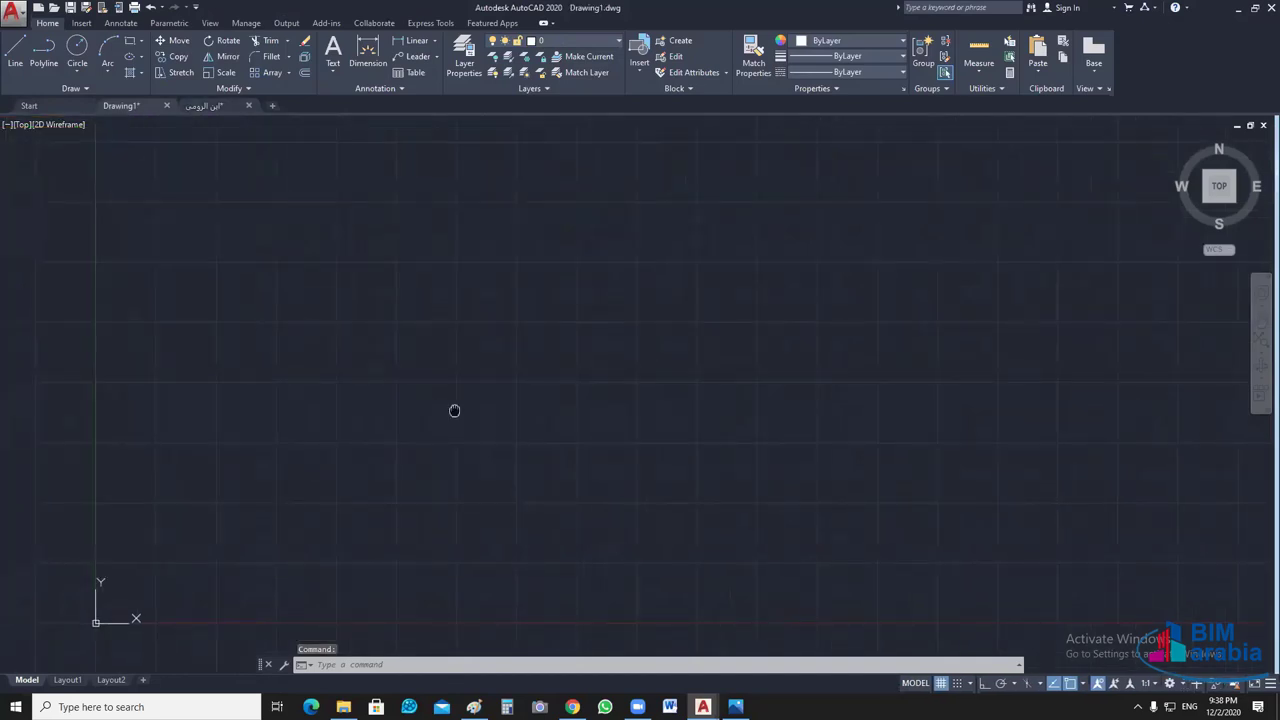
pyautogui.moveTo(454, 410); pyautogui.dragTo(471, 408, button='middle')
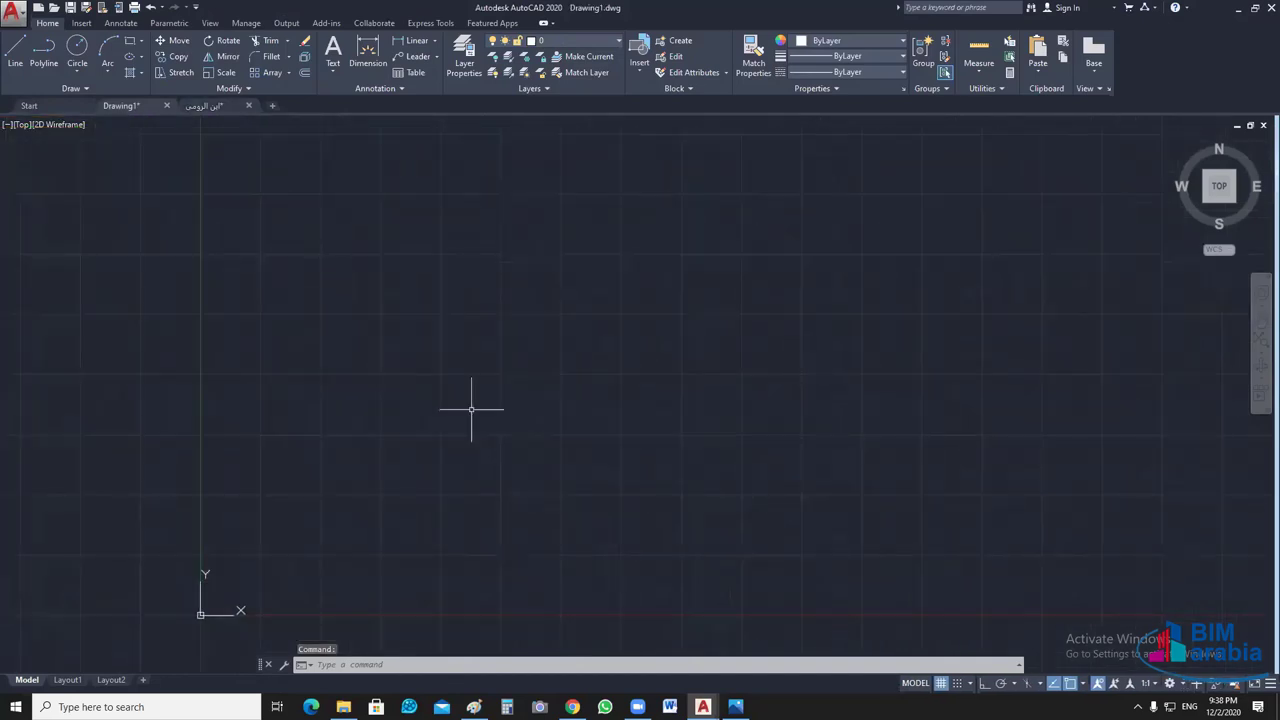
pyautogui.click(5, 64)
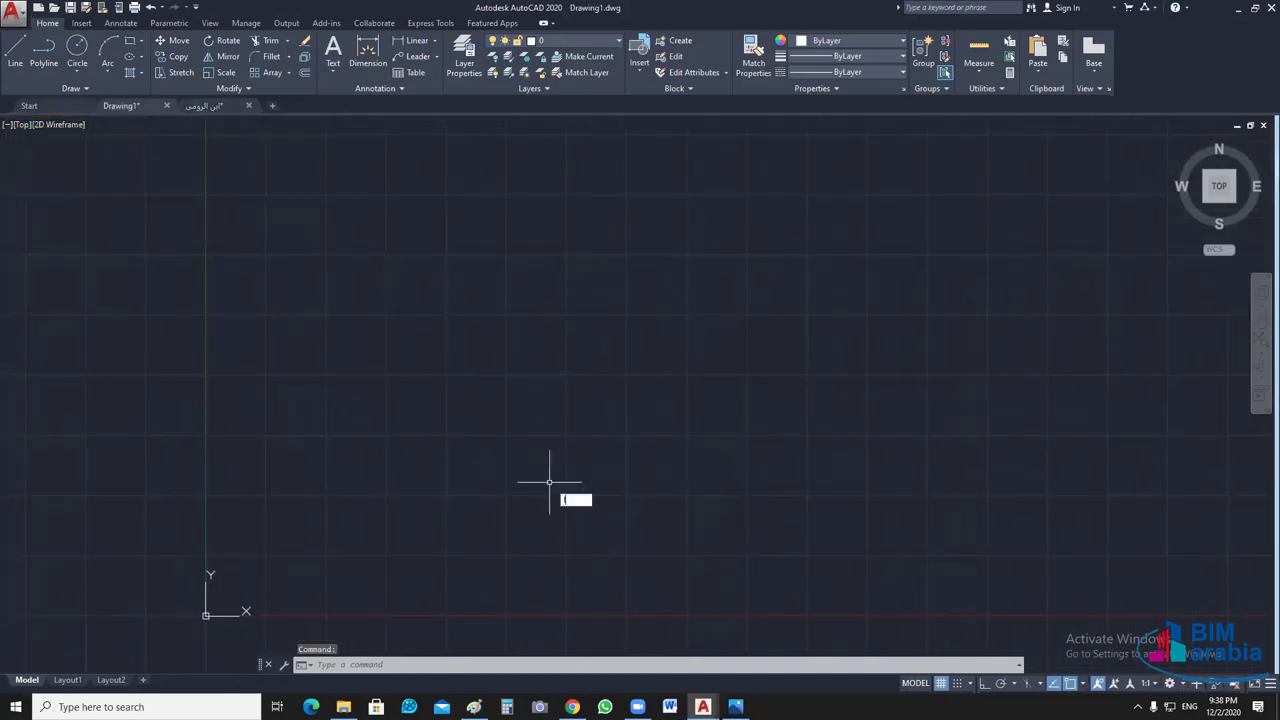
pyautogui.click(291, 182)
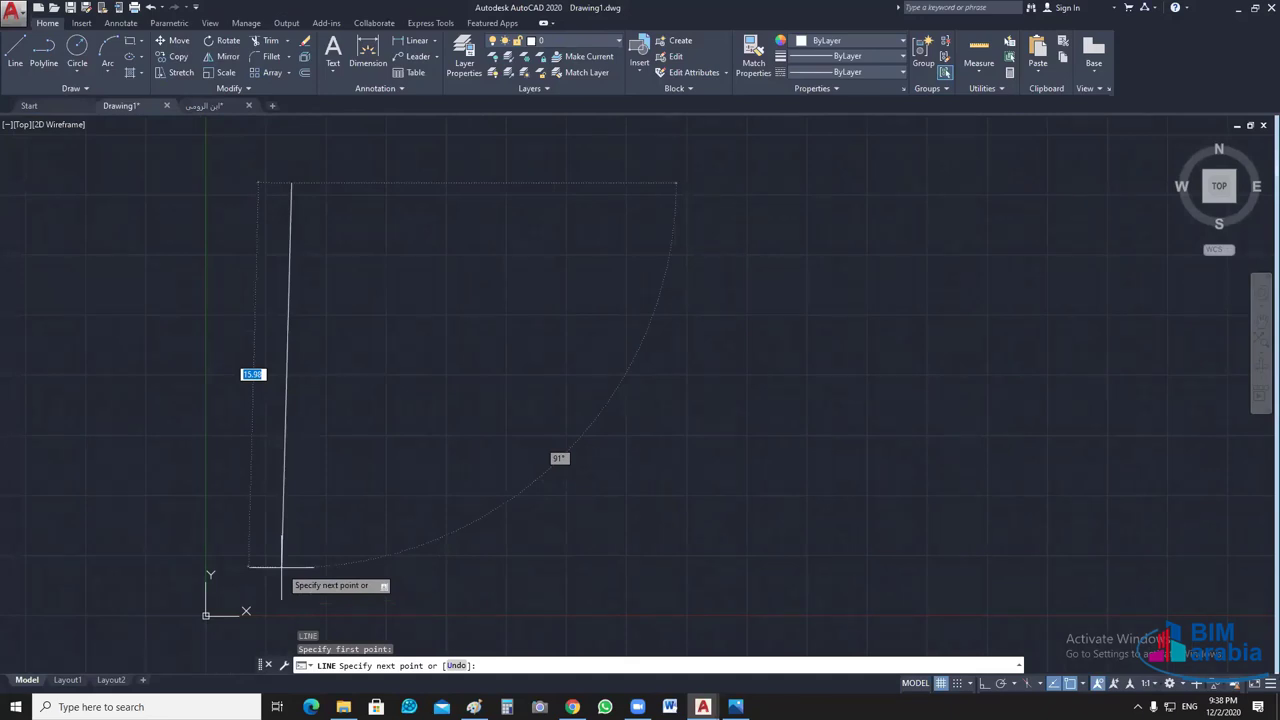
pyautogui.press('Escape')
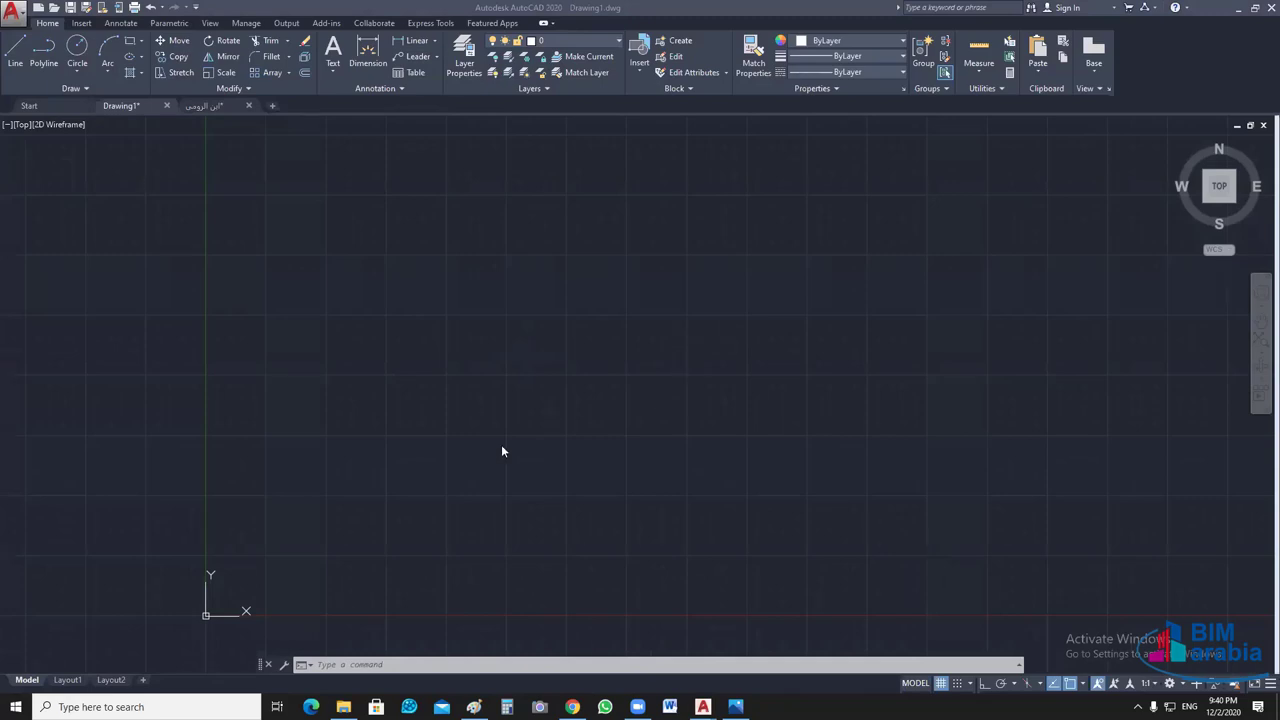
# - Glance at the full reference plan, then return to Drawing1
pyautogui.write('l')
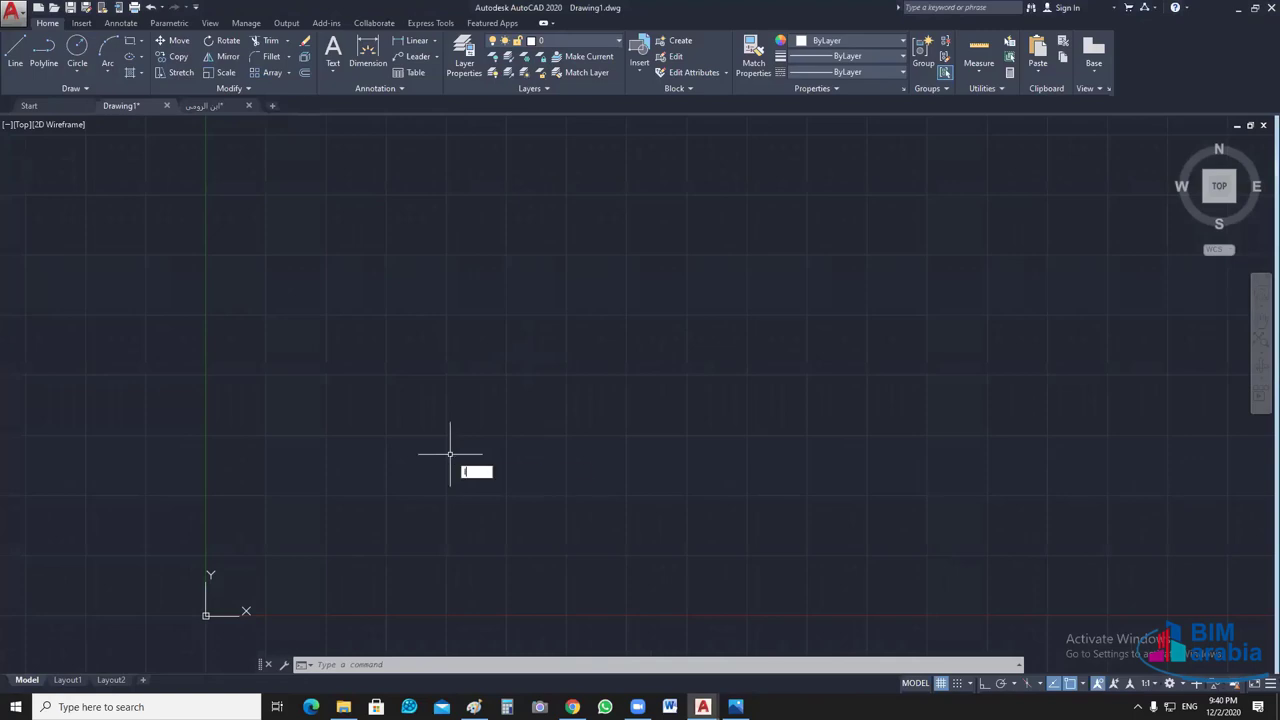
pyautogui.press('Return')
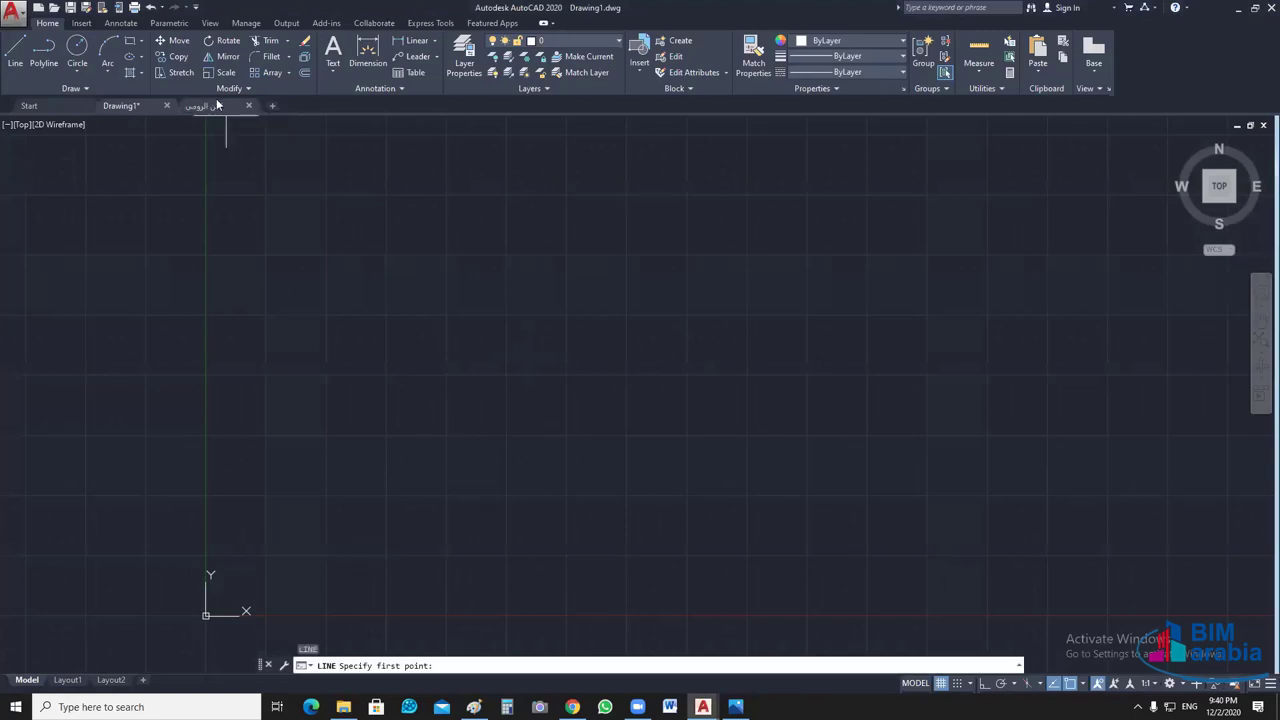
pyautogui.hotkey('ctrl', 'Tab')
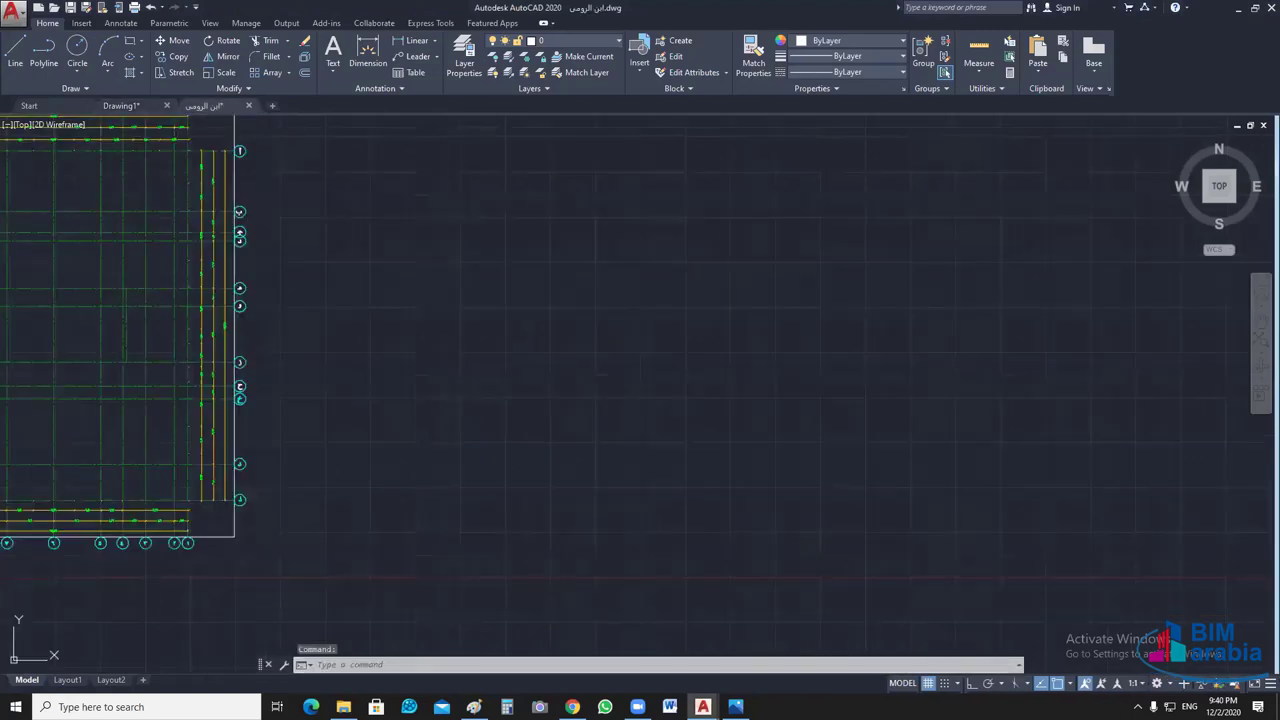
pyautogui.moveTo(272, 500)
pyautogui.mouseDown(button='middle')
pyautogui.moveTo(667, 492)
pyautogui.moveTo(651, 524)
pyautogui.mouseUp(button='middle')
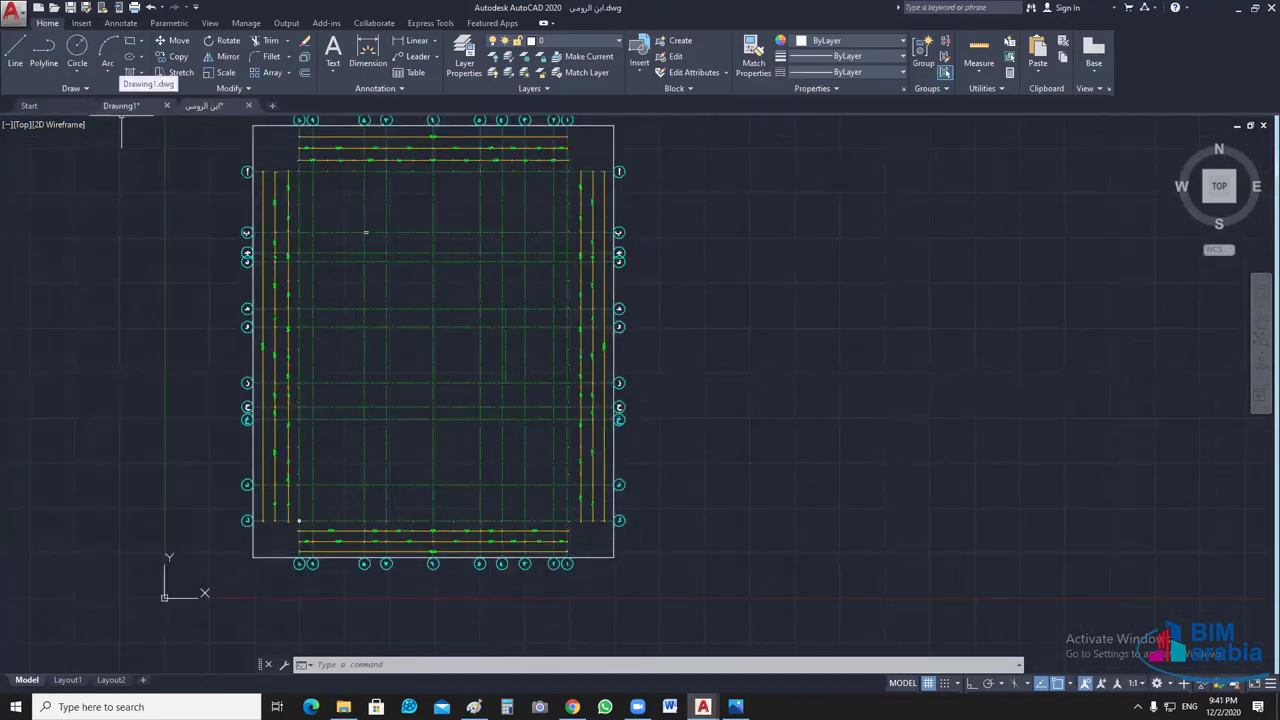
pyautogui.click(120, 105)
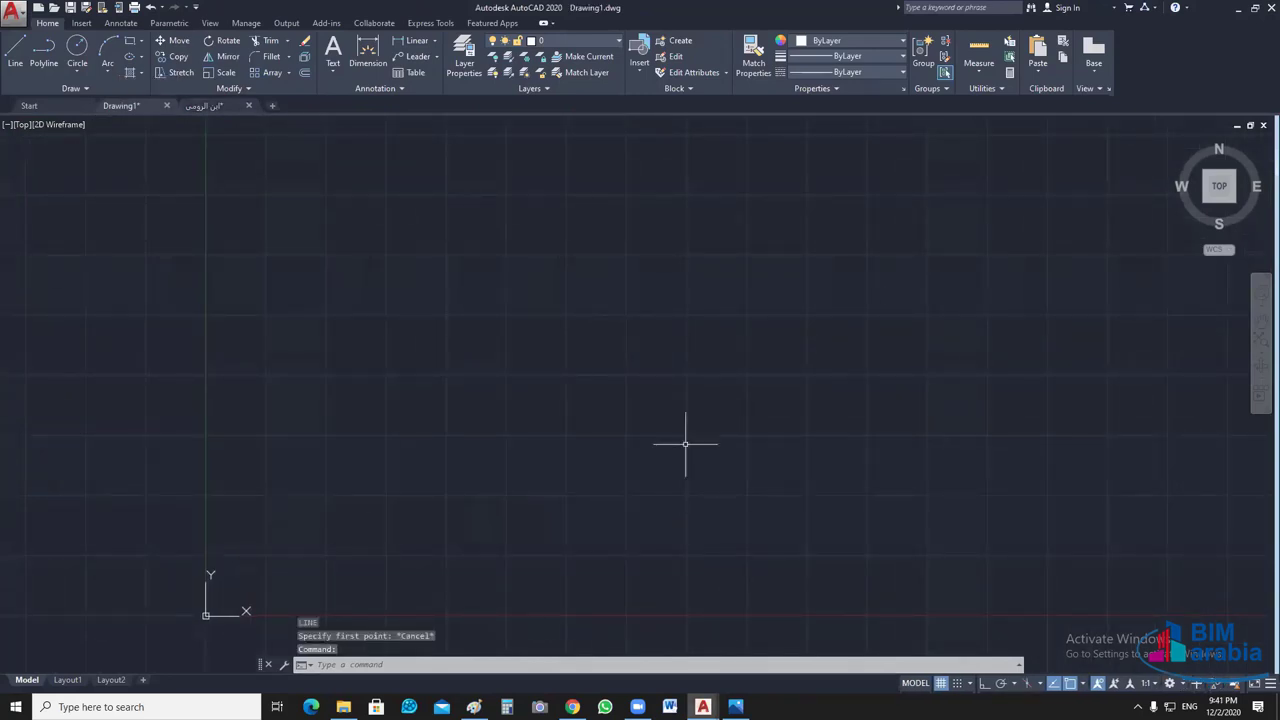
# - Turn on Ortho mode during a first line attempt near the origin, then cancel it
pyautogui.press('l')
pyautogui.press('Return')
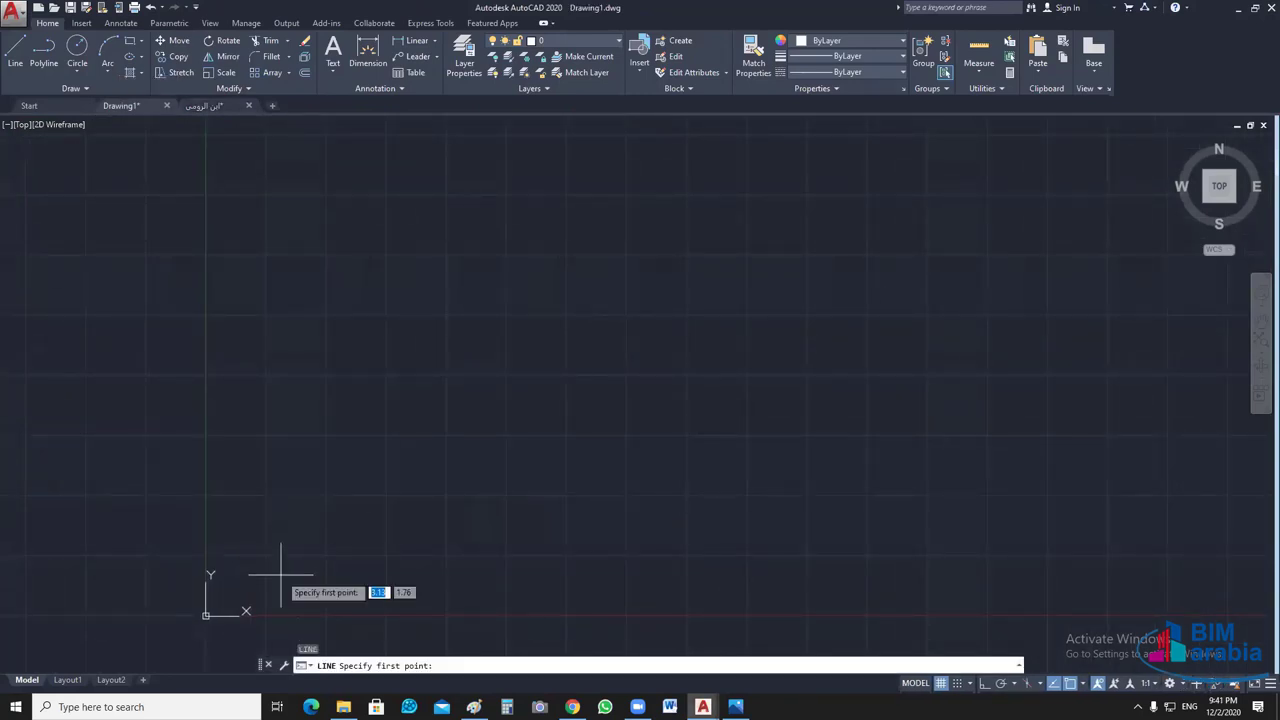
pyautogui.click(281, 575)
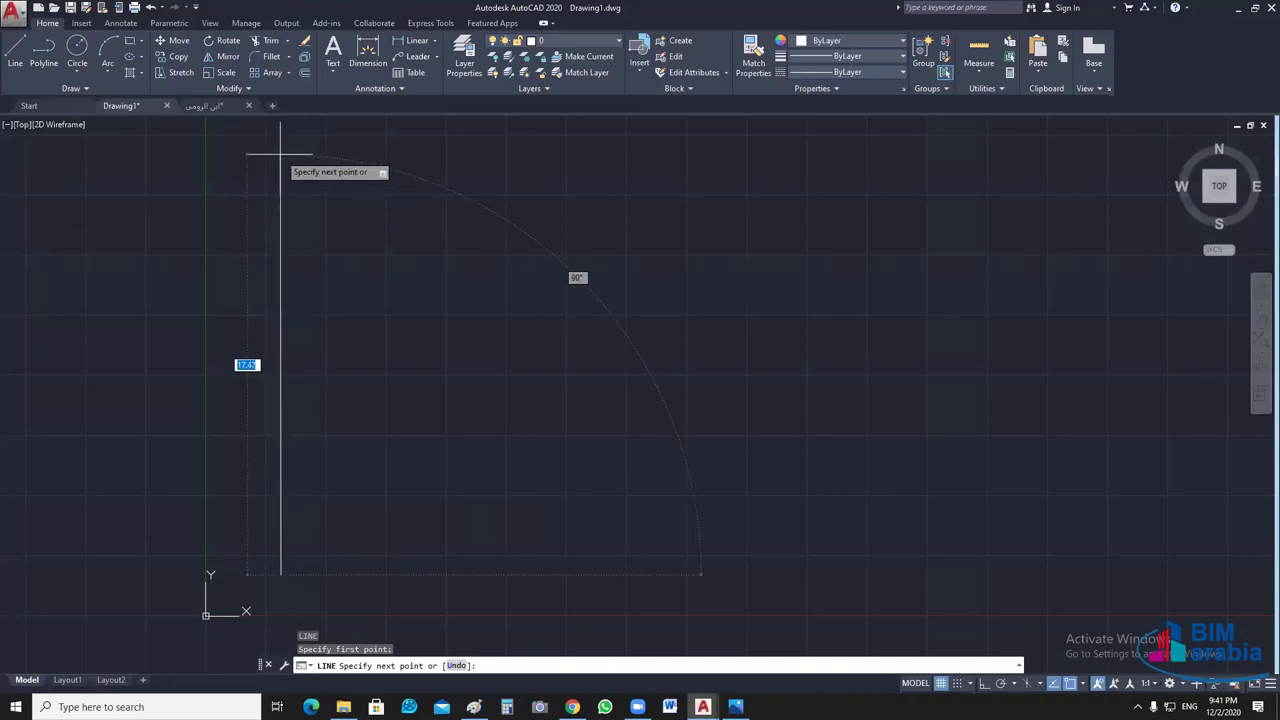
pyautogui.click(985, 688)
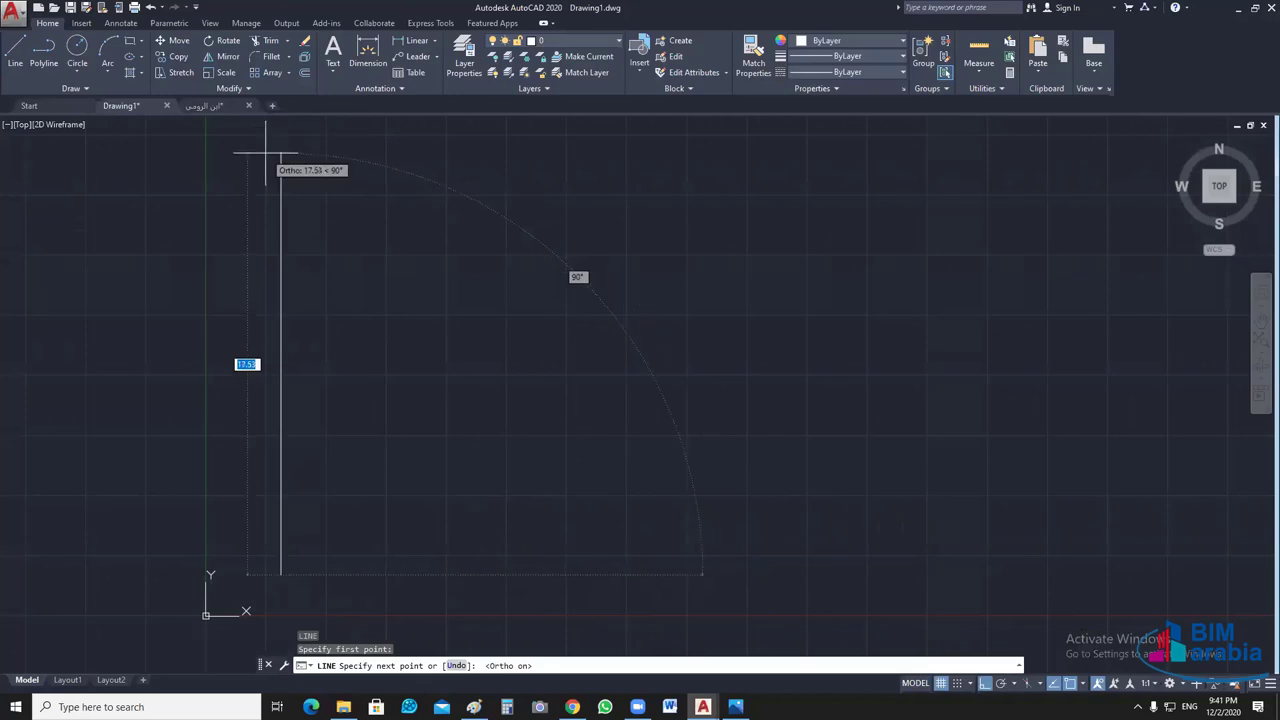
pyautogui.press('Escape')
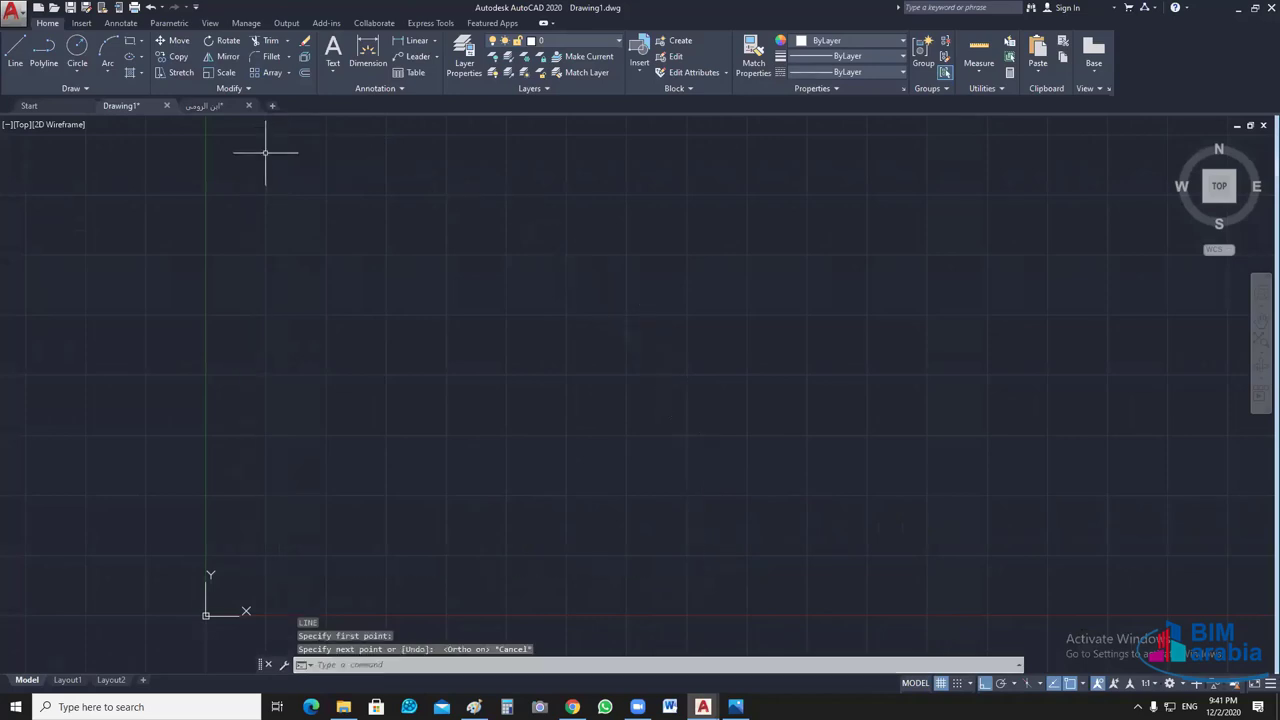
pyautogui.write('l')
# - Draw a 20-unit horizontal bottom line starting near the origin
pyautogui.press('Return')
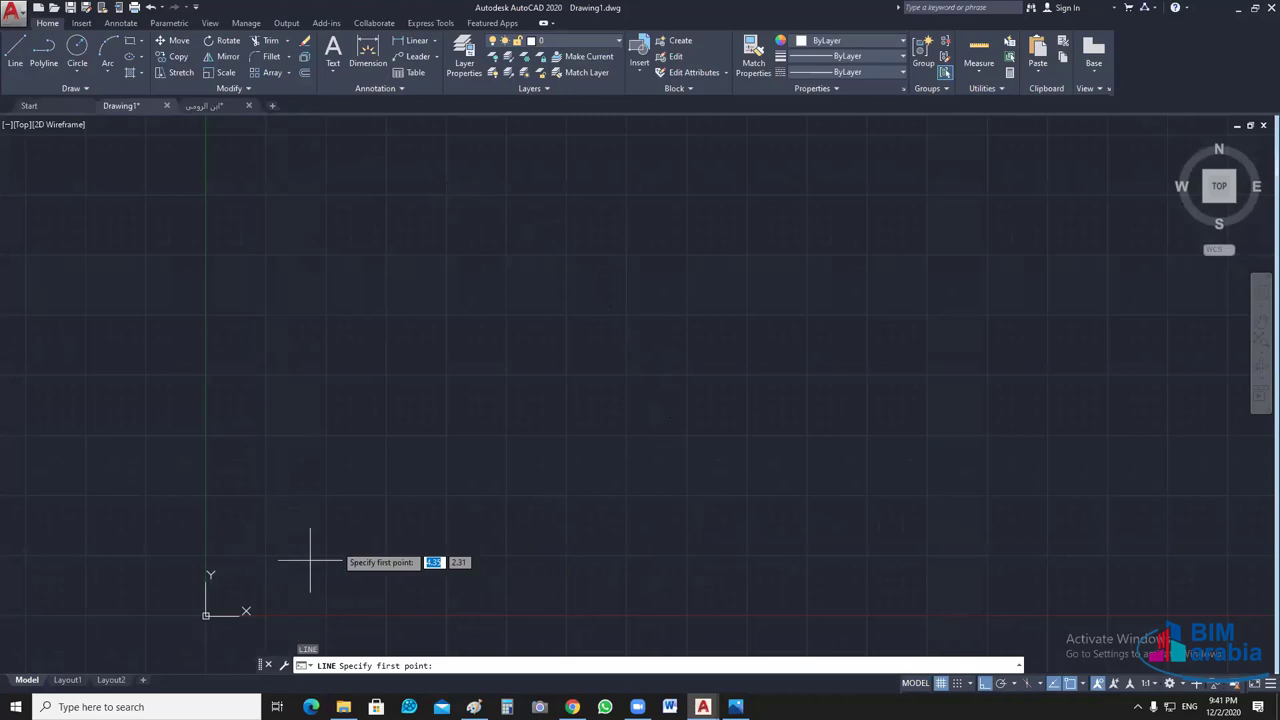
pyautogui.moveTo(310, 562)
pyautogui.mouseDown(button='middle')
pyautogui.moveTo(349, 488)
pyautogui.moveTo(252, 573)
pyautogui.mouseUp(button='middle')
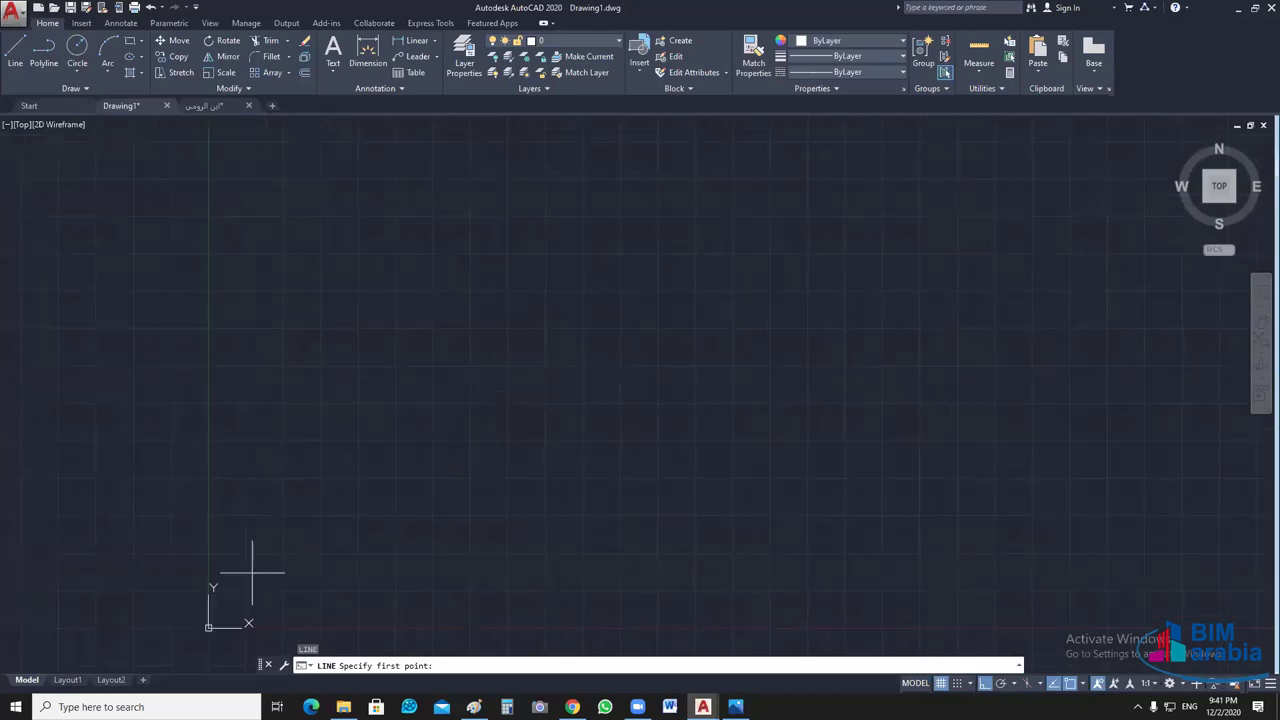
pyautogui.click(252, 573)
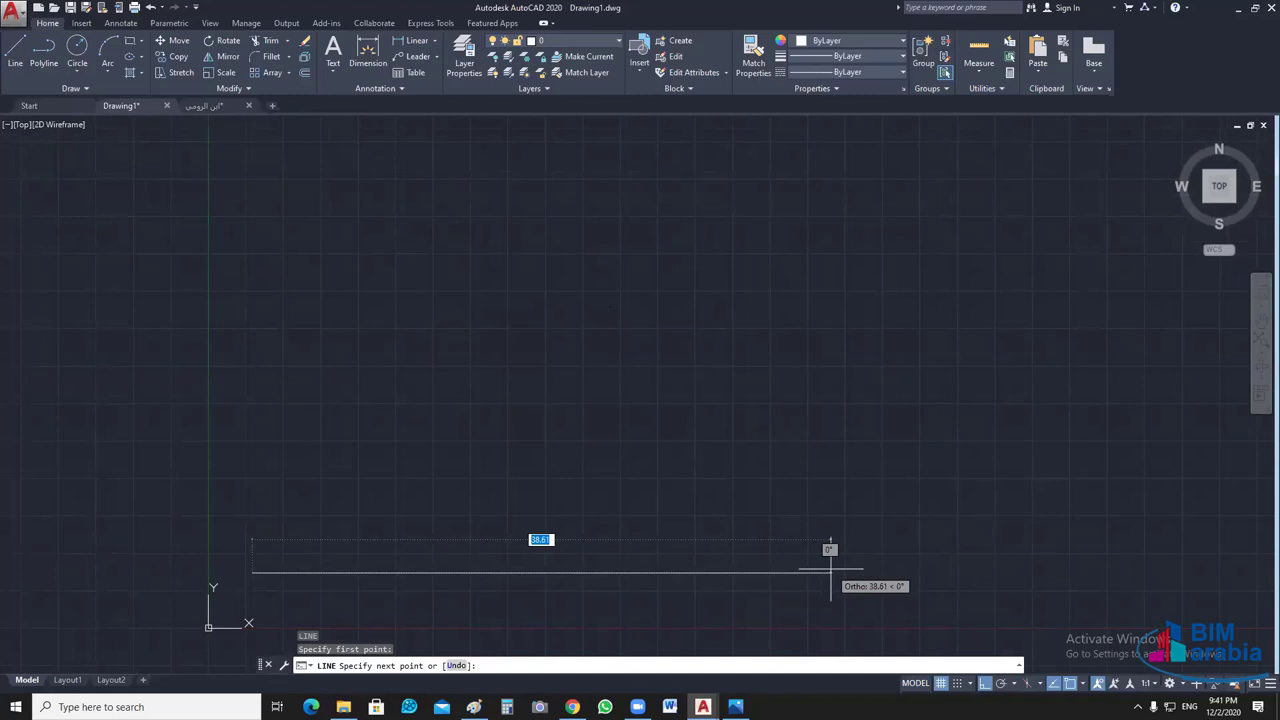
pyautogui.write('20')
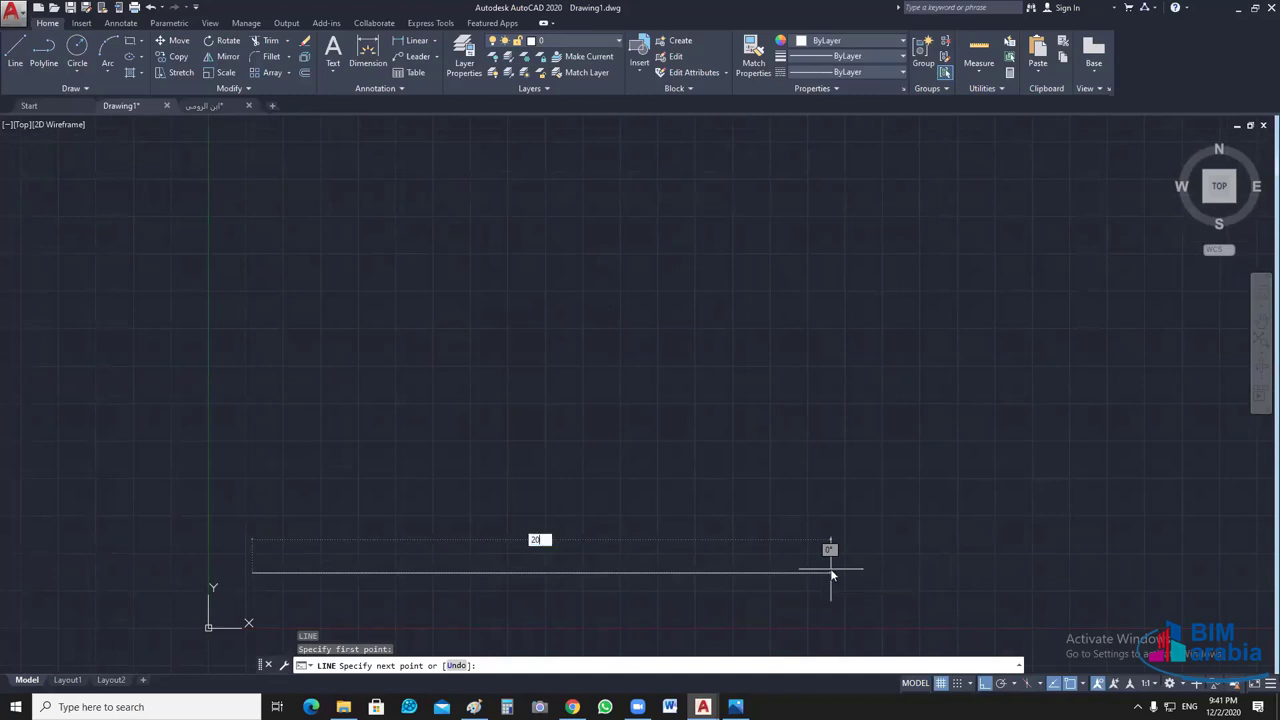
pyautogui.press('Return')
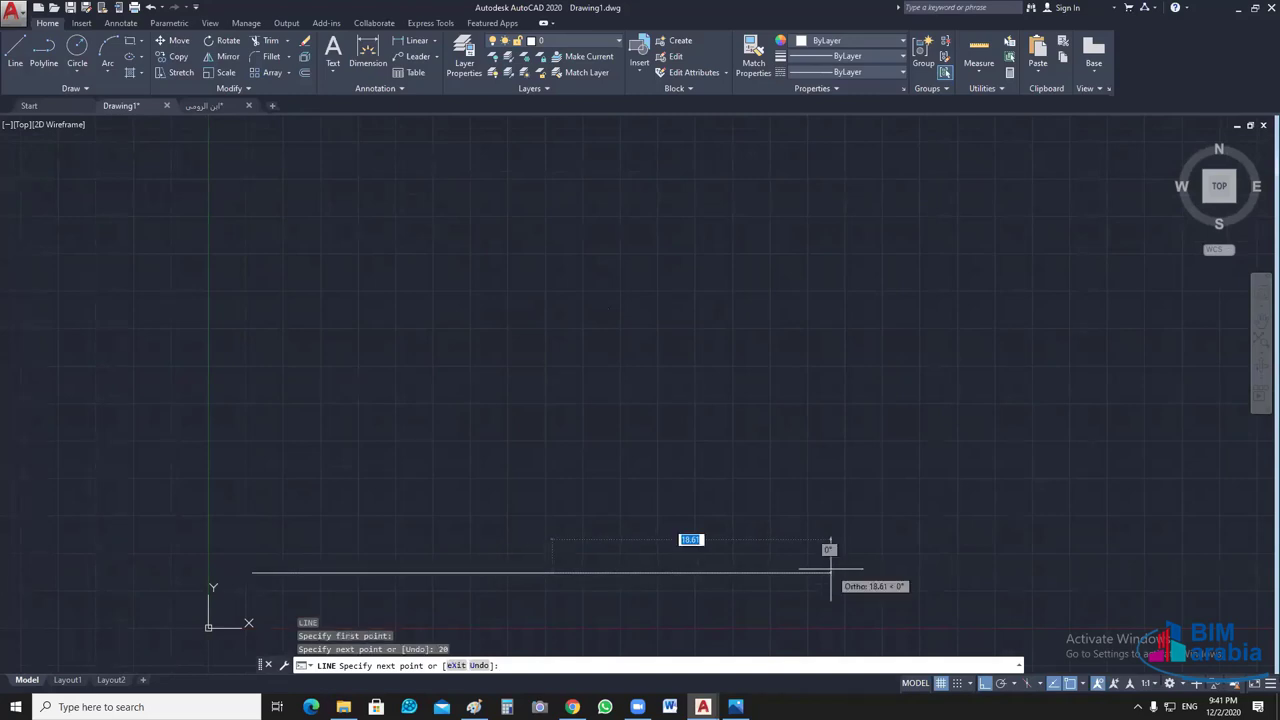
pyautogui.press('Return')
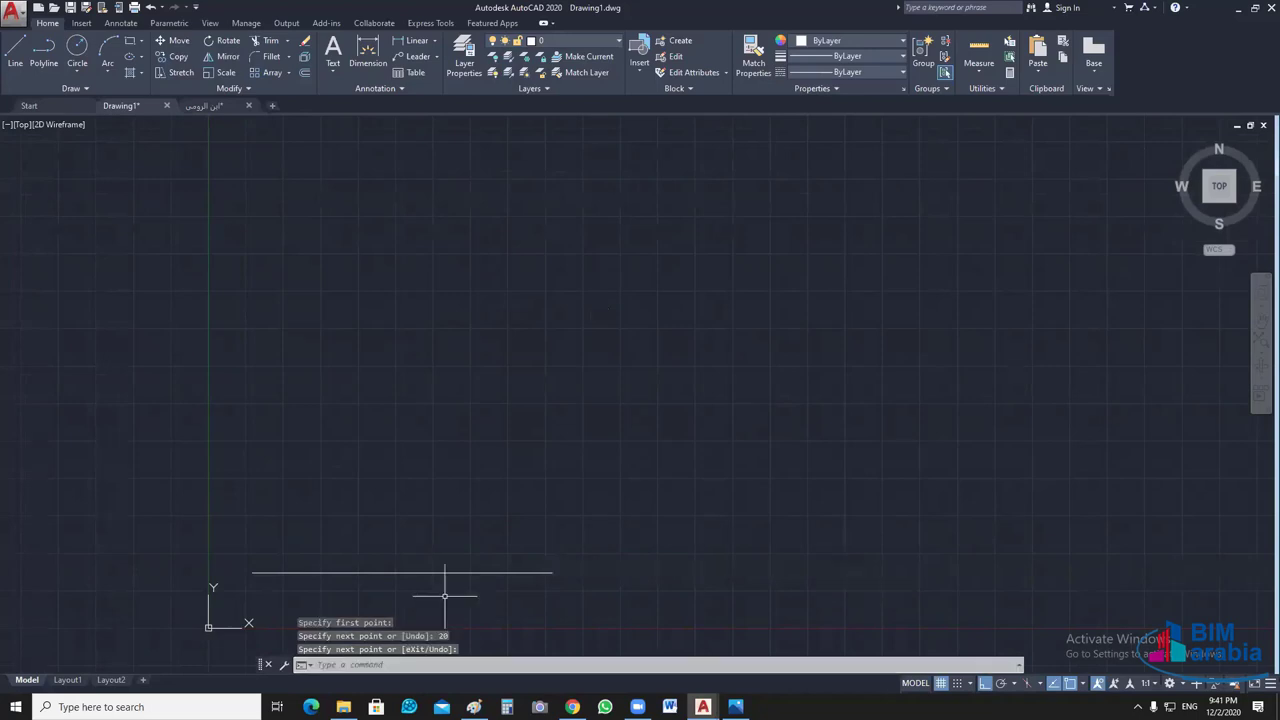
pyautogui.moveTo(237, 573); pyautogui.dragTo(363, 566, button='middle')
pyautogui.press('Return')
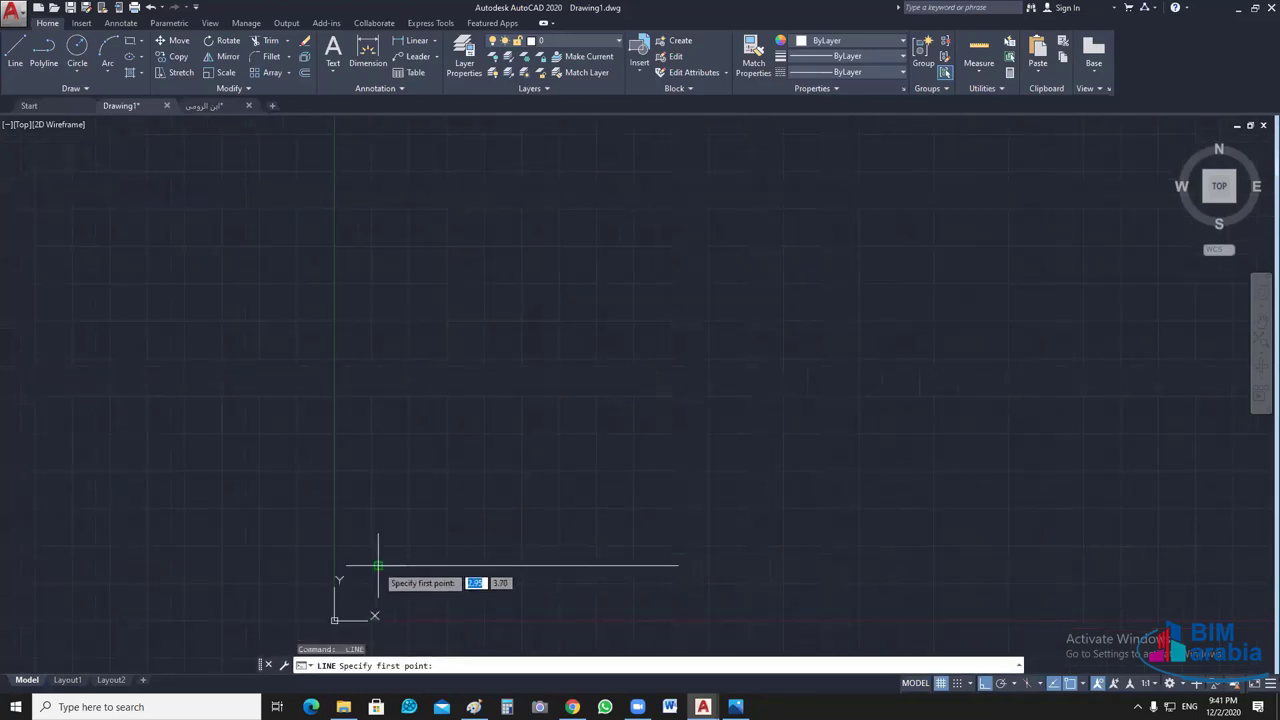
# - Draw the 24-unit left vertical edge up from the bottom line's left end
pyautogui.click(378, 566)
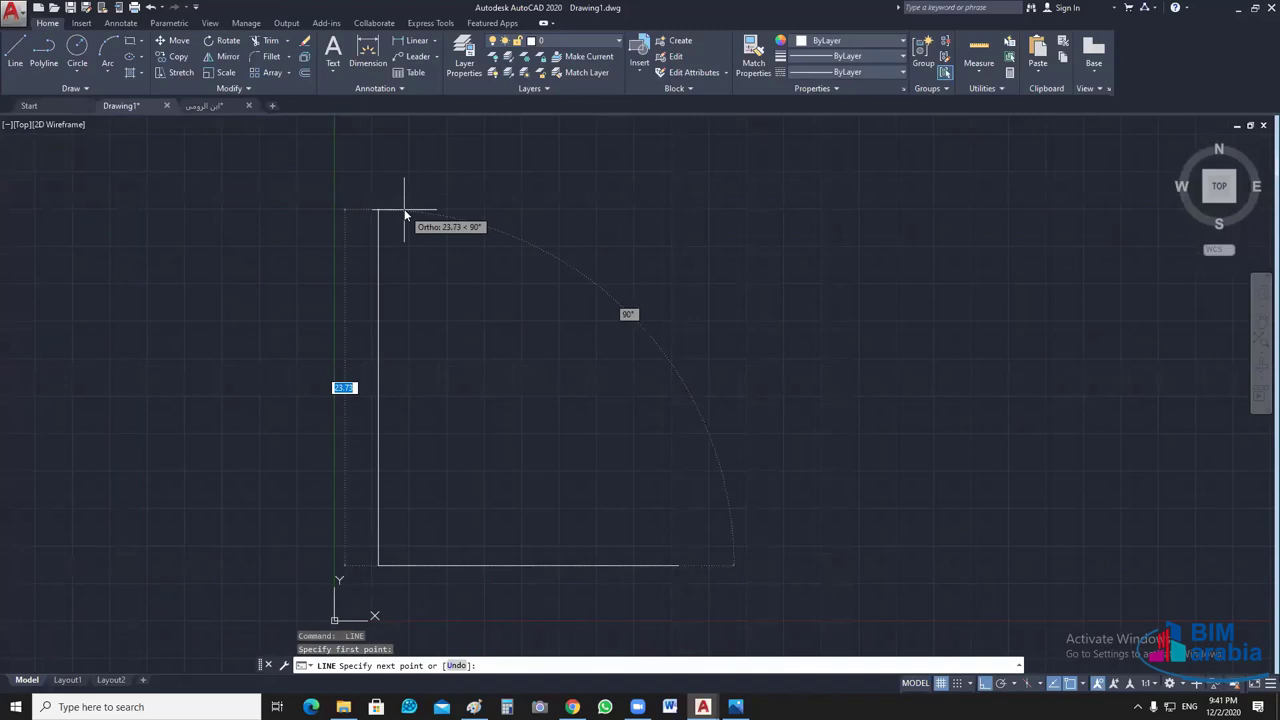
pyautogui.press('Return')
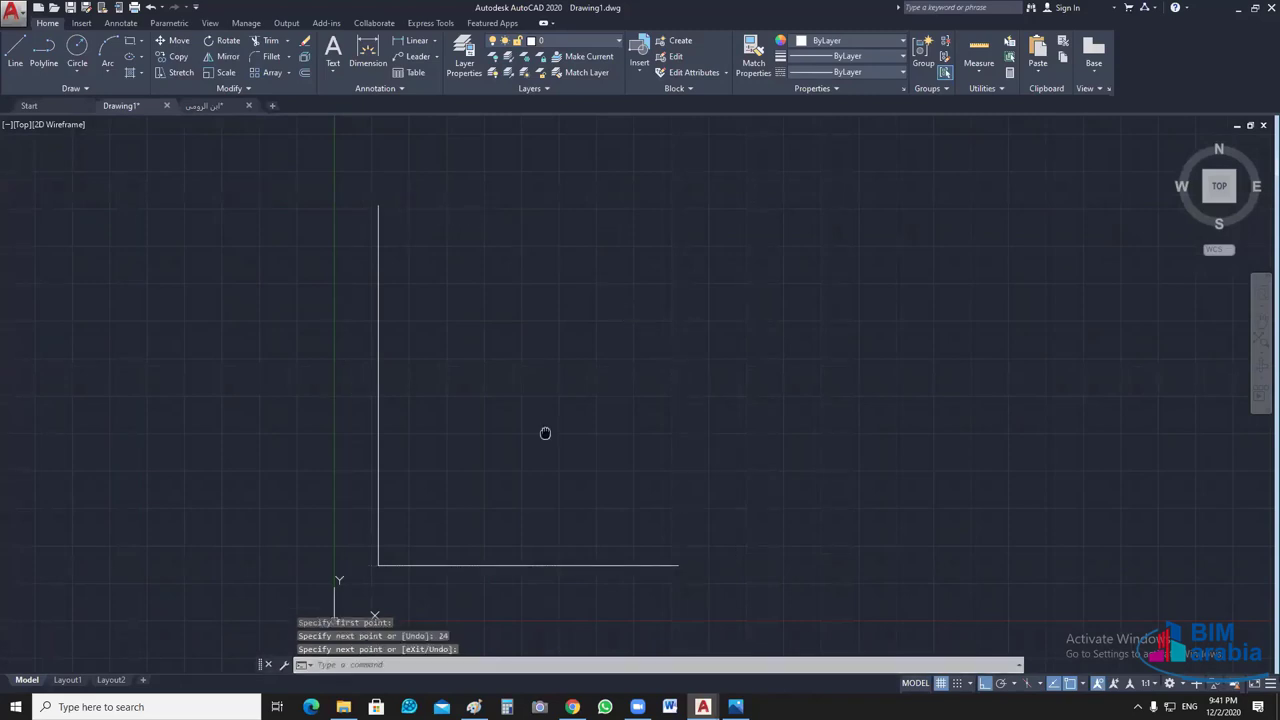
pyautogui.moveTo(545, 433)
pyautogui.mouseDown(button='middle')
pyautogui.moveTo(490, 387)
pyautogui.moveTo(467, 409)
pyautogui.mouseUp(button='middle')
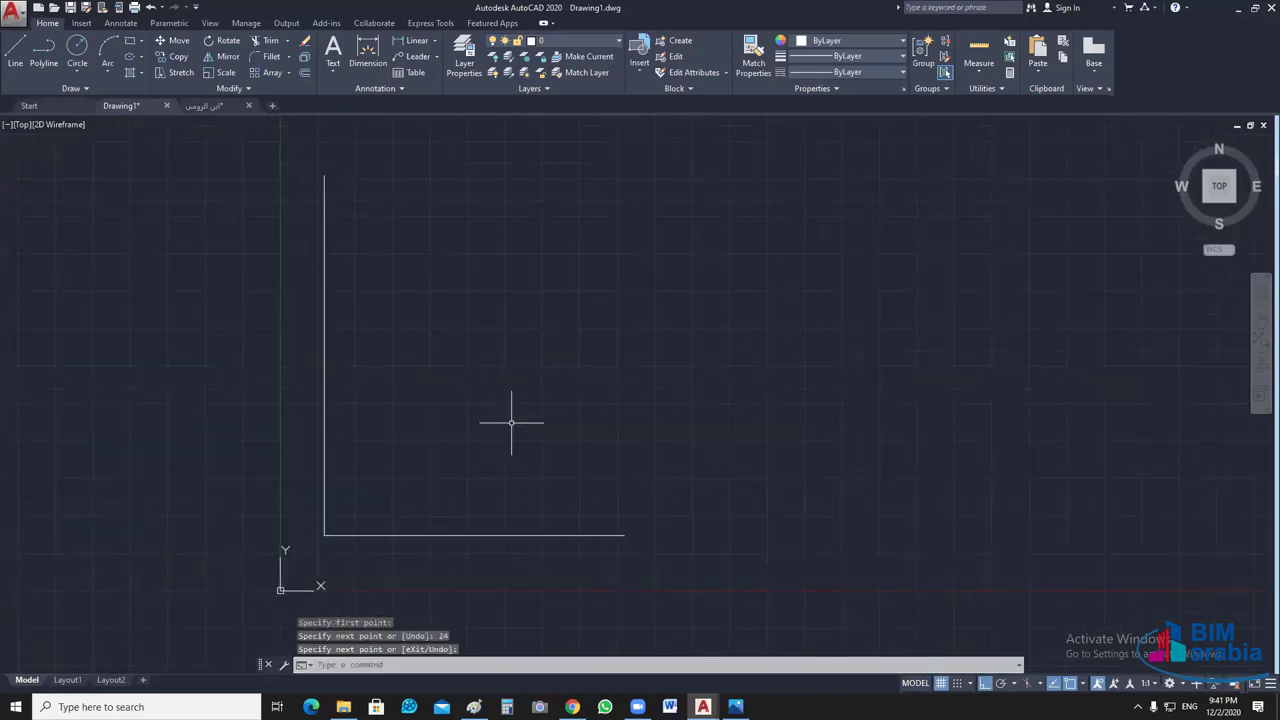
pyautogui.click(392, 412)
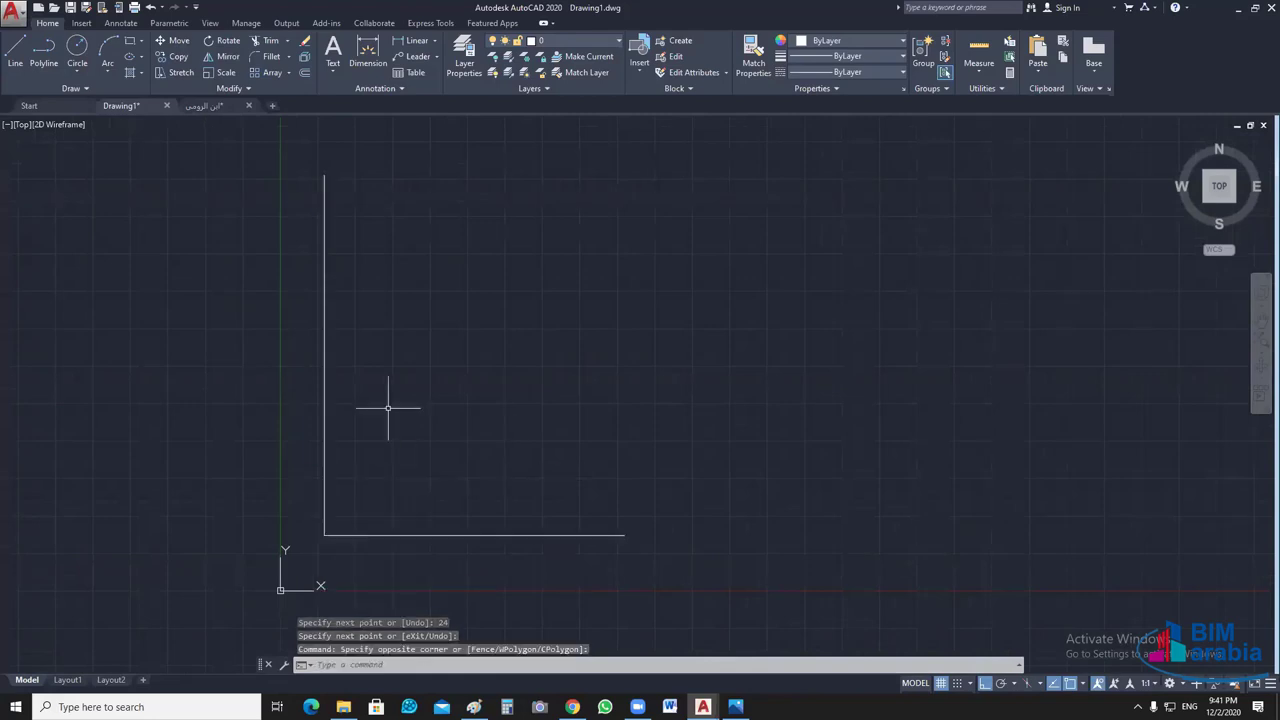
pyautogui.click(388, 408)
pyautogui.click(305, 420)
pyautogui.press('Escape')
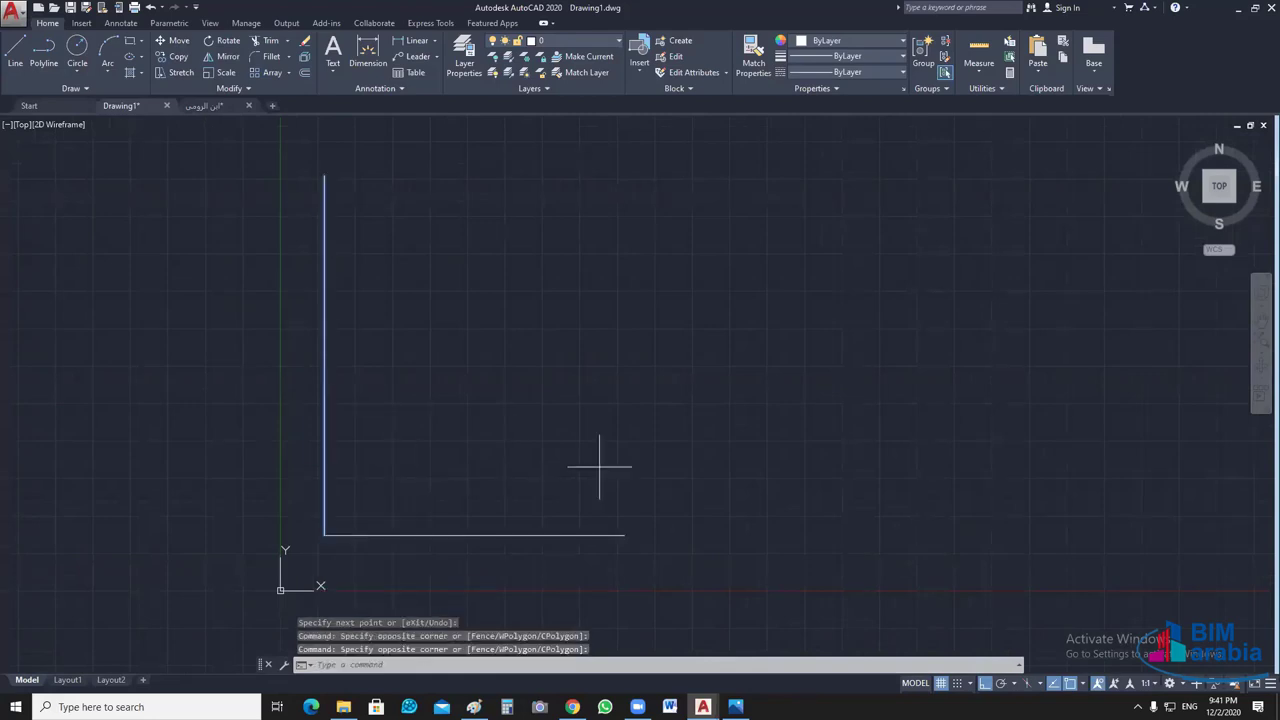
# - Mirror the vertical edge about the bottom edge's midpoint to form the right side
pyautogui.write('mi')
pyautogui.press('Return')
pyautogui.click(470, 535)
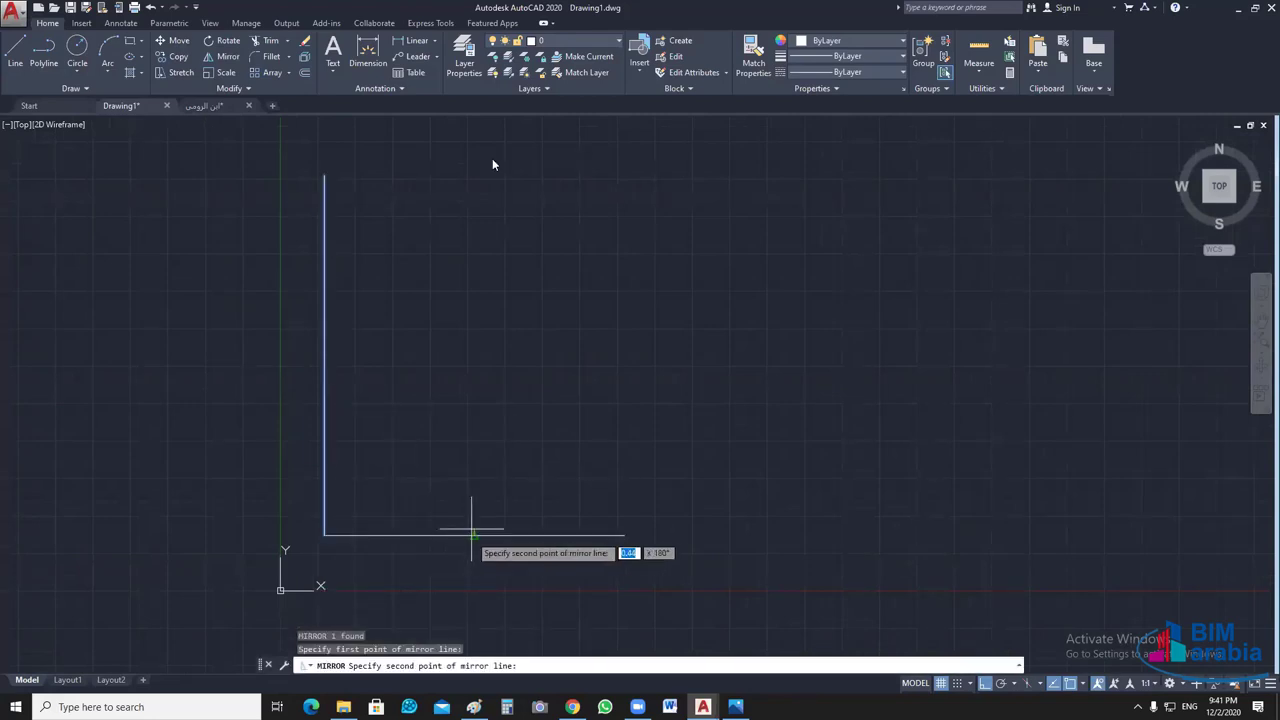
pyautogui.click(500, 157)
pyautogui.click(533, 207)
pyautogui.press('Return')
pyautogui.press('Return')
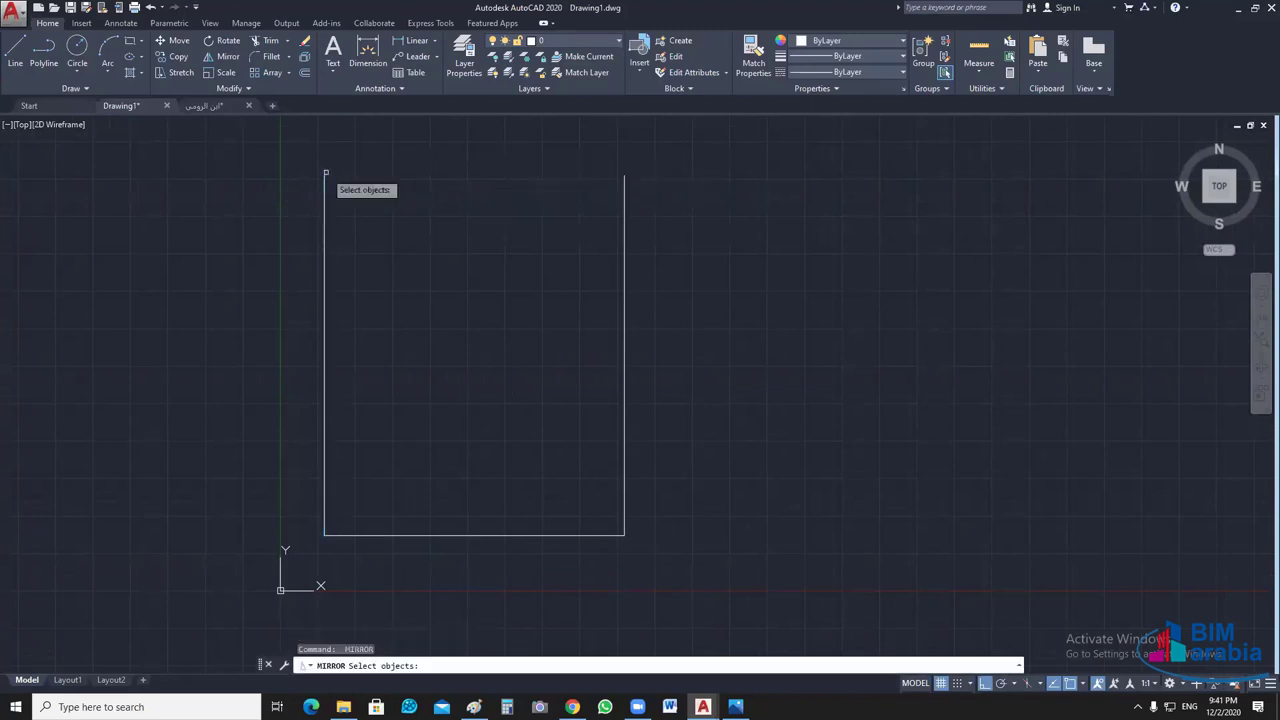
pyautogui.press('Escape')
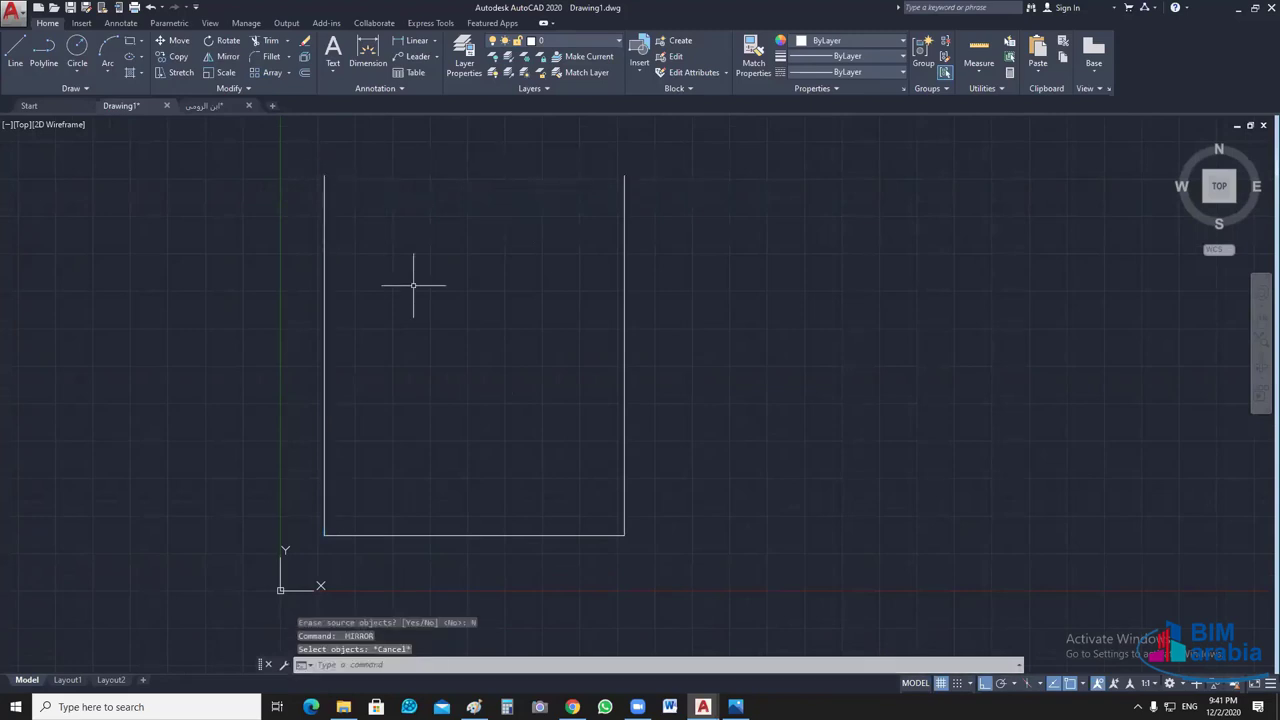
# - Draw the top edge between the two vertical sides' upper corners with LINE
pyautogui.write('l')
pyautogui.press('Return')
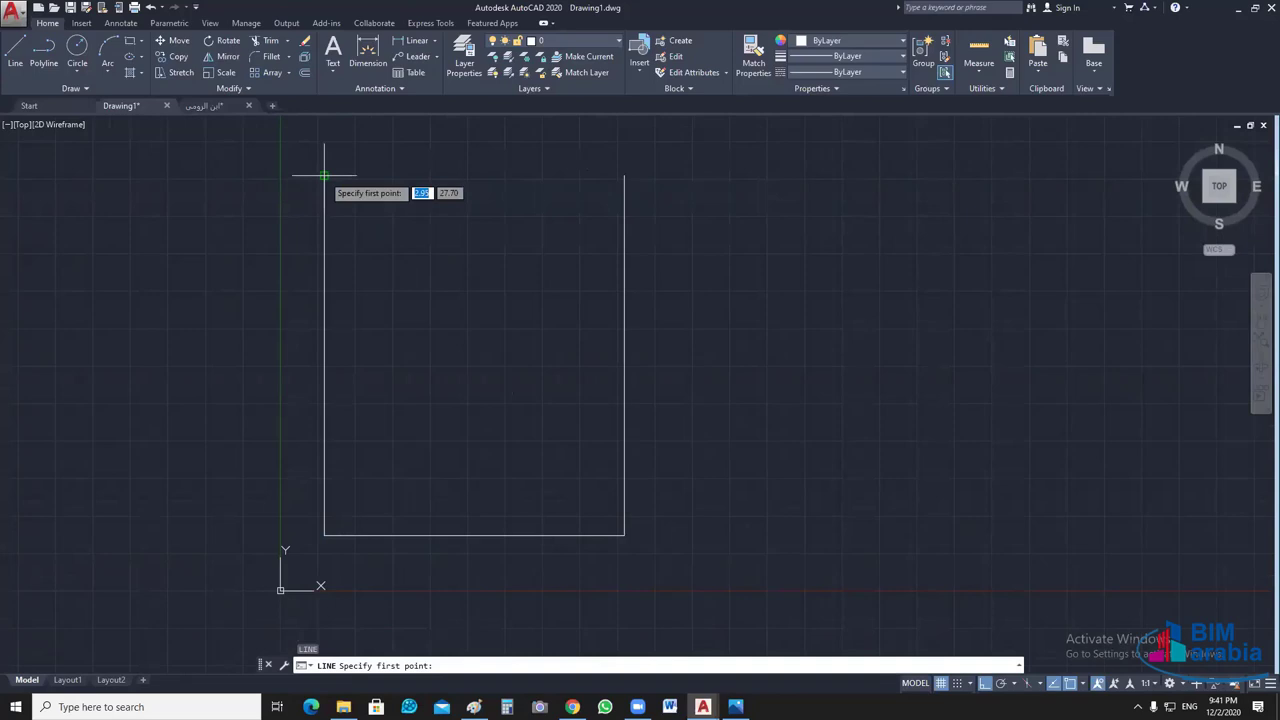
pyautogui.click(324, 176)
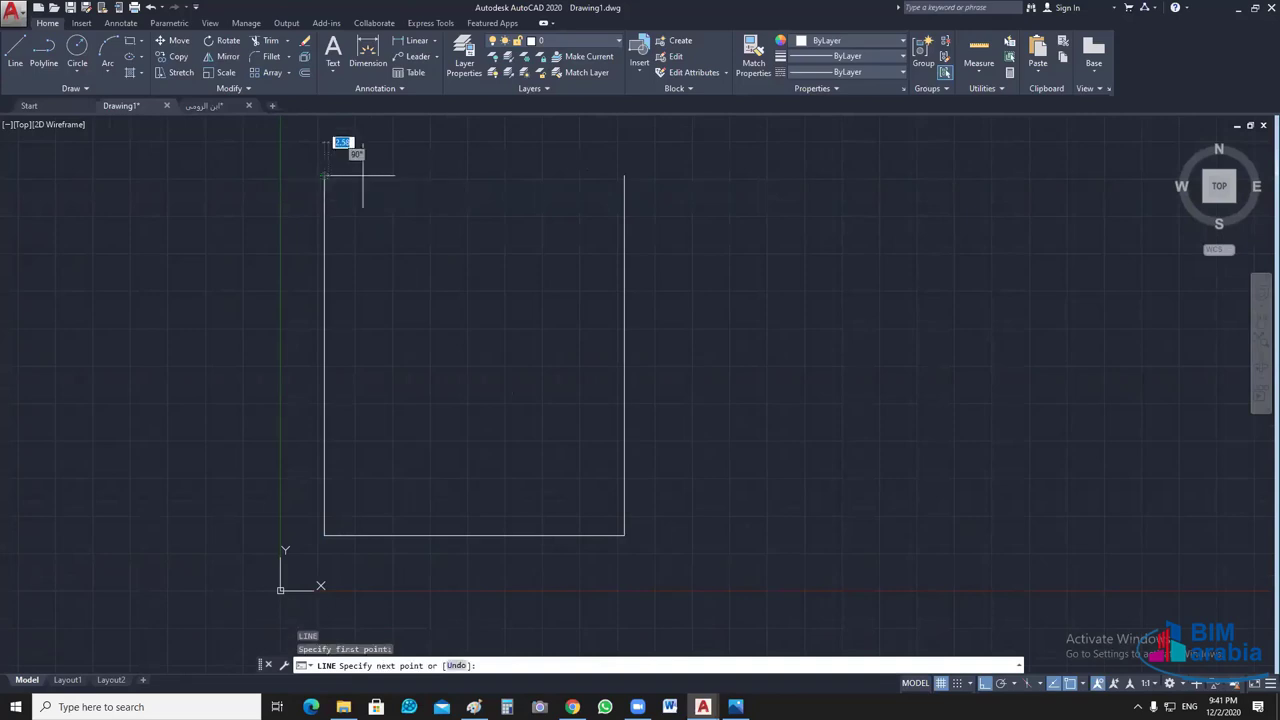
pyautogui.click(624, 176)
pyautogui.press('Escape')
pyautogui.moveTo(662, 295); pyautogui.dragTo(759, 309, button='middle')
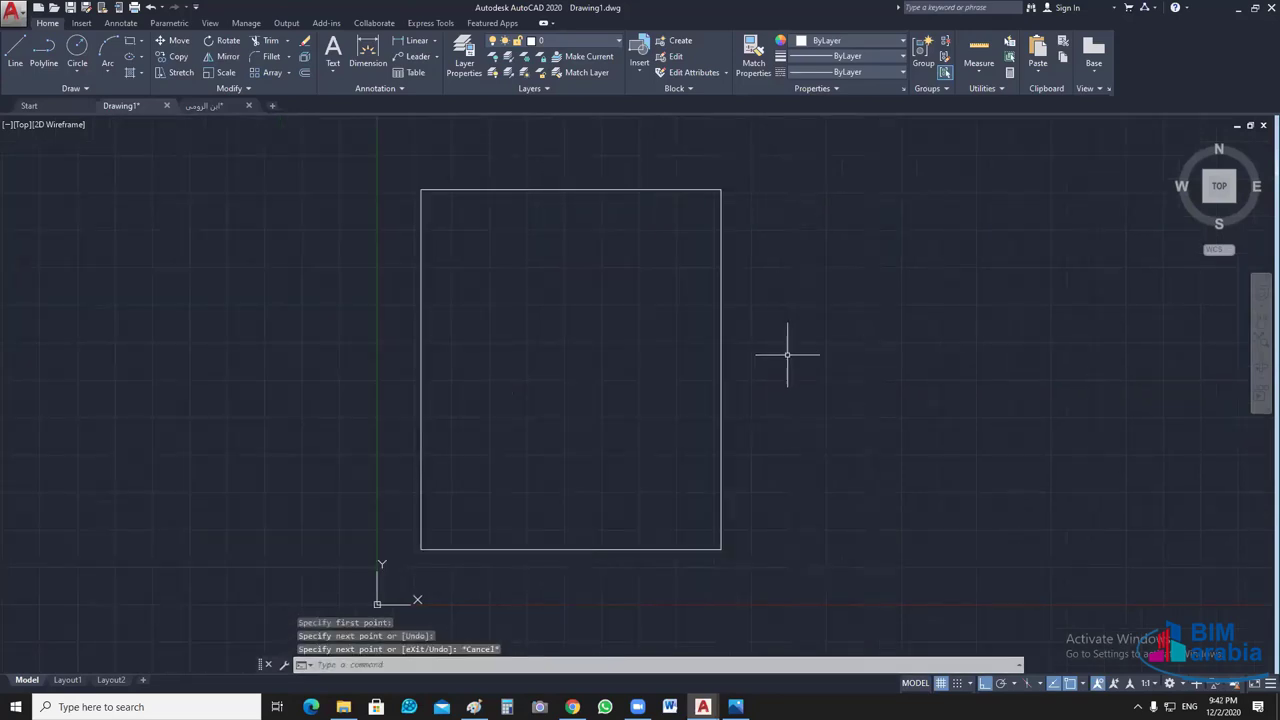
pyautogui.click(782, 163)
# - Join the four rectangle edges into a single polyline
pyautogui.click(394, 629)
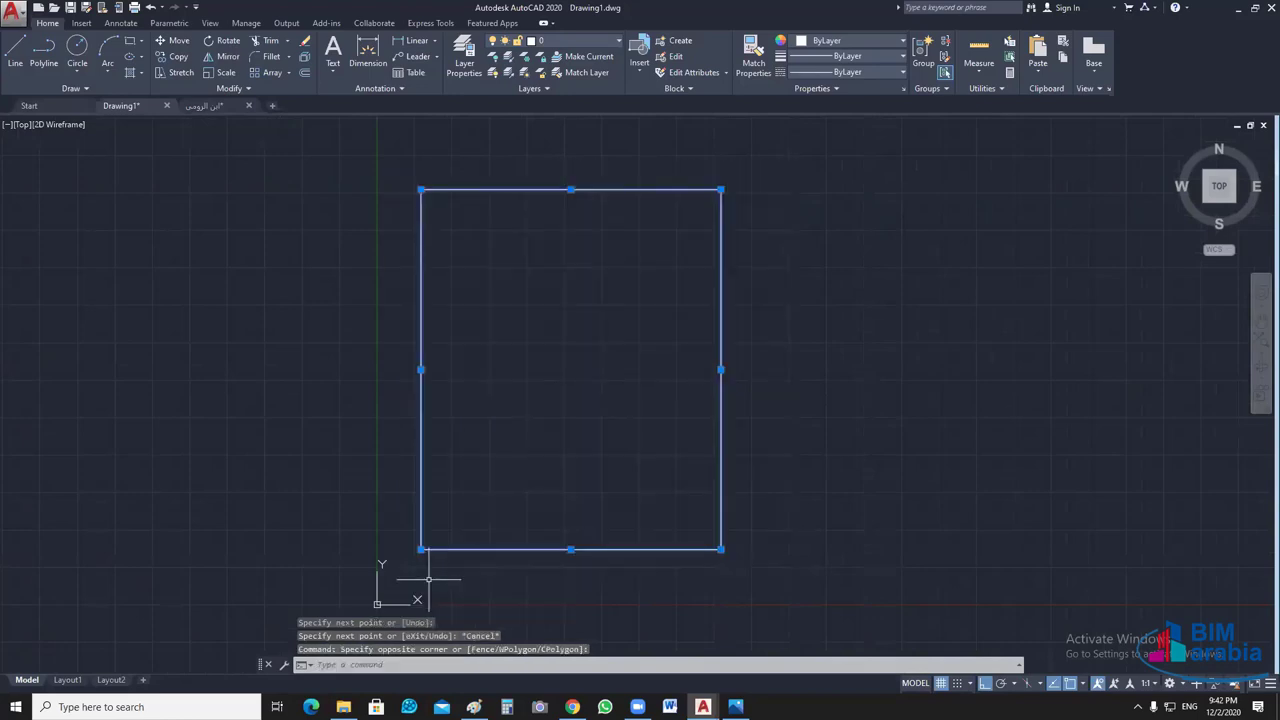
pyautogui.write('j')
pyautogui.press('Return')
pyautogui.click(758, 384)
pyautogui.click(590, 288)
pyautogui.rightClick(590, 288)
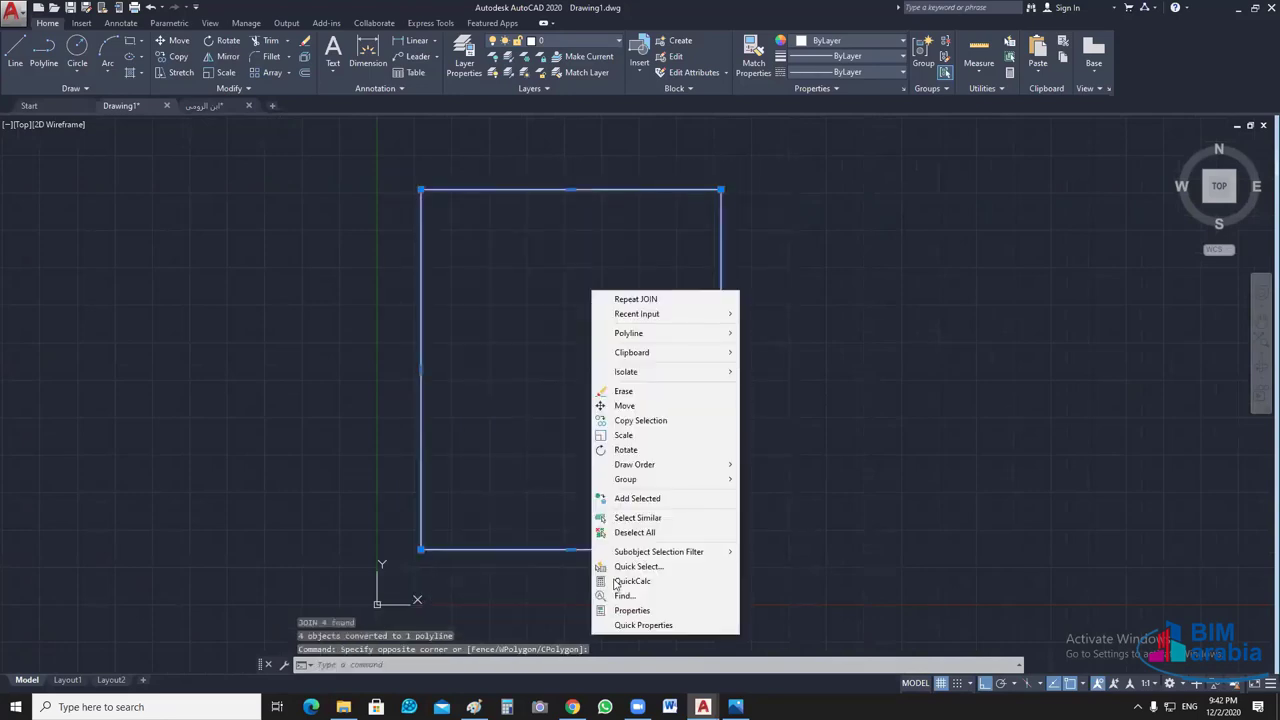
pyautogui.click(640, 608)
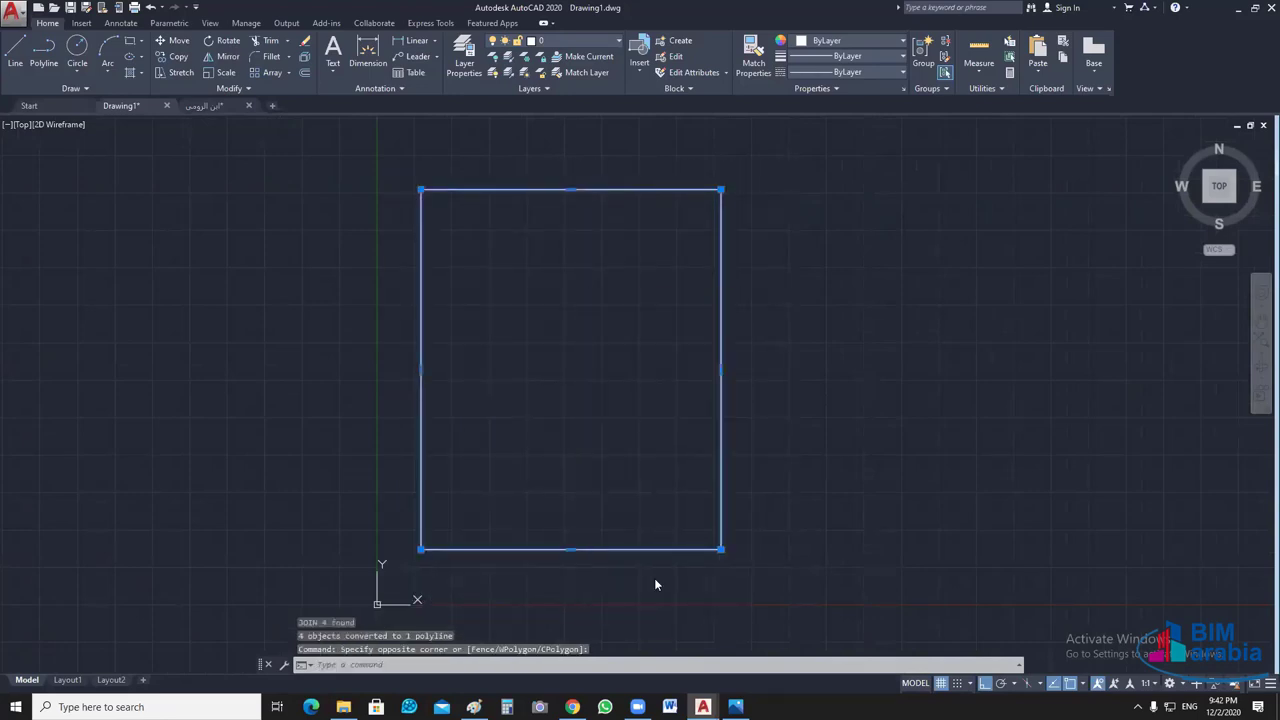
# - Check the rectangle's 480.00 area in the Properties palette
pyautogui.hotkey('ctrl', '1')
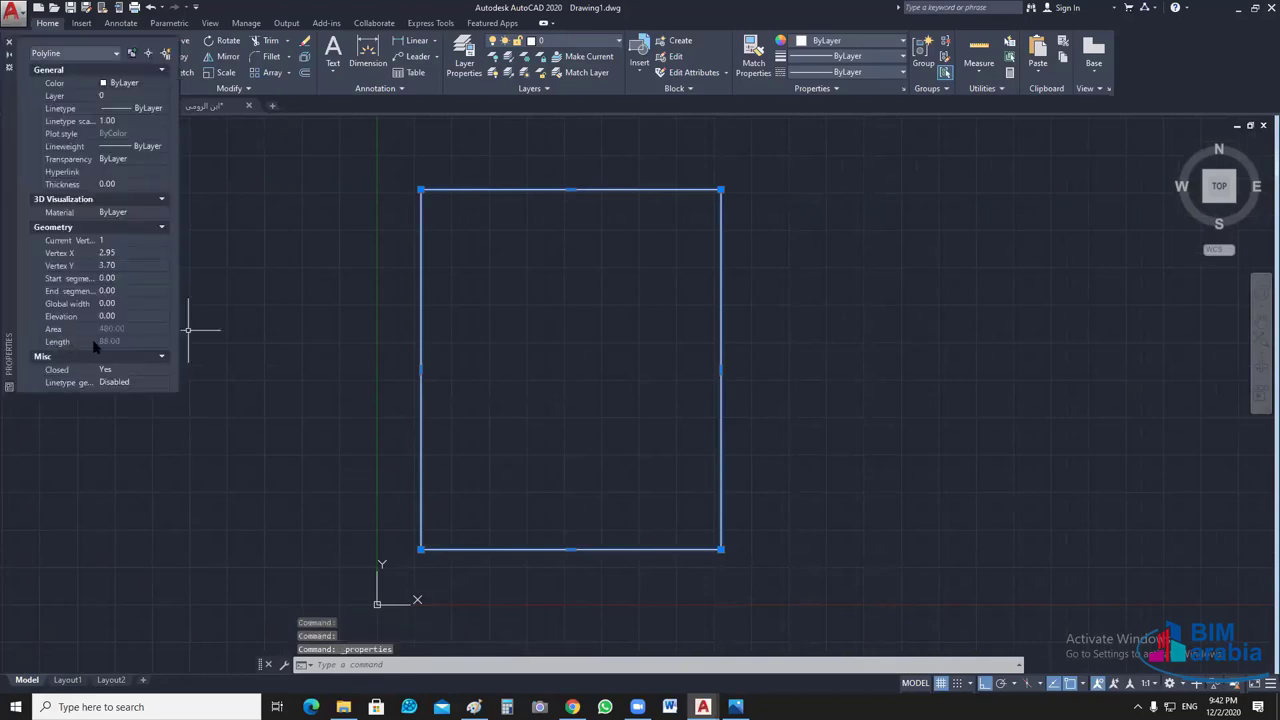
pyautogui.click(108, 338)
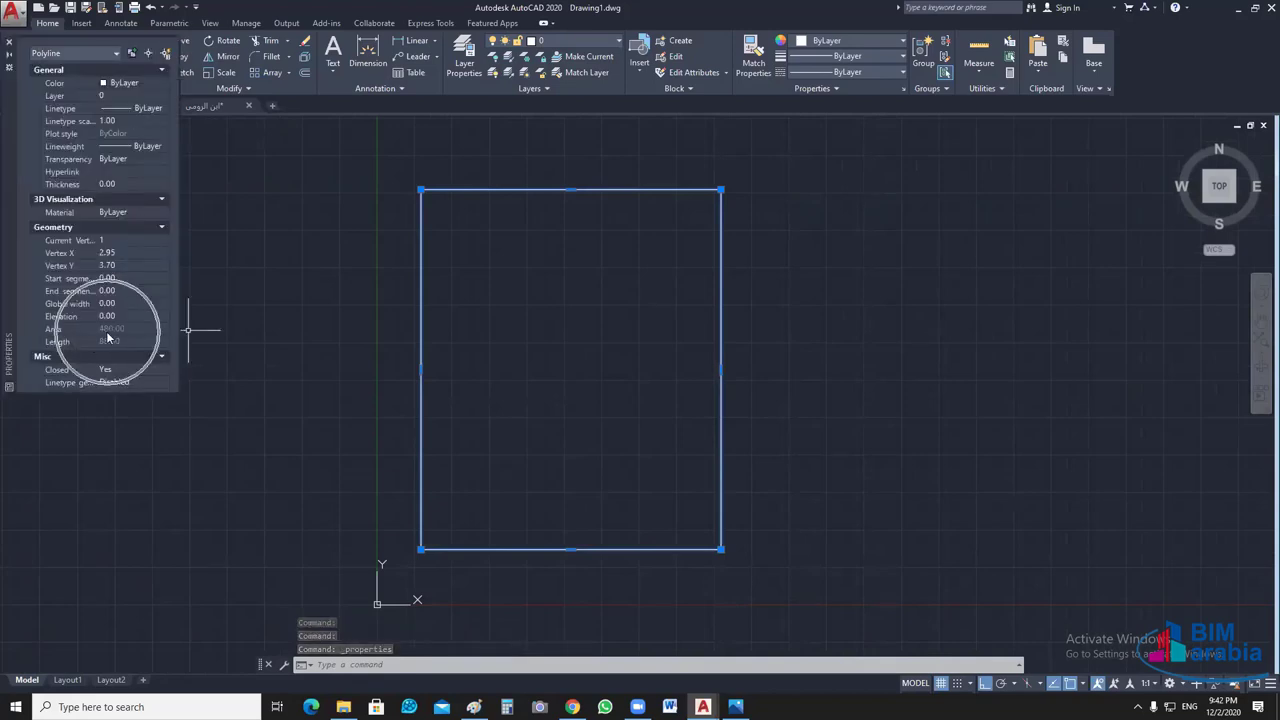
pyautogui.click(108, 338)
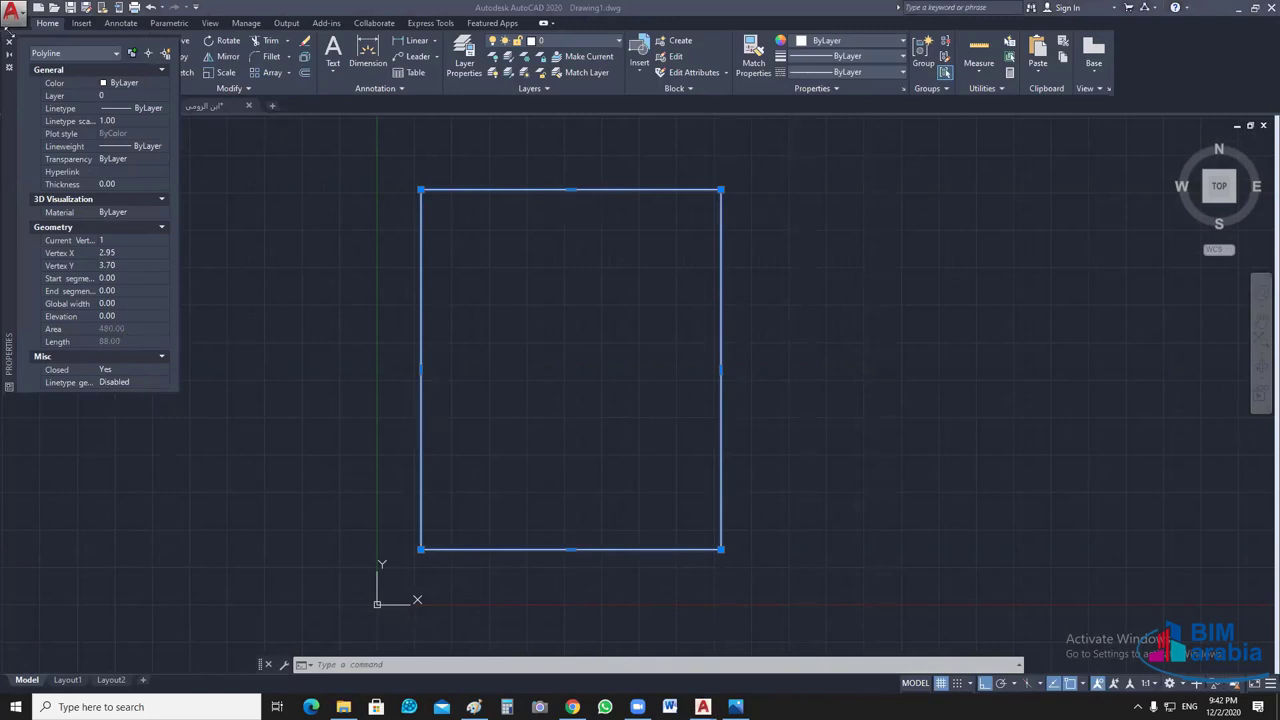
pyautogui.click(8, 41)
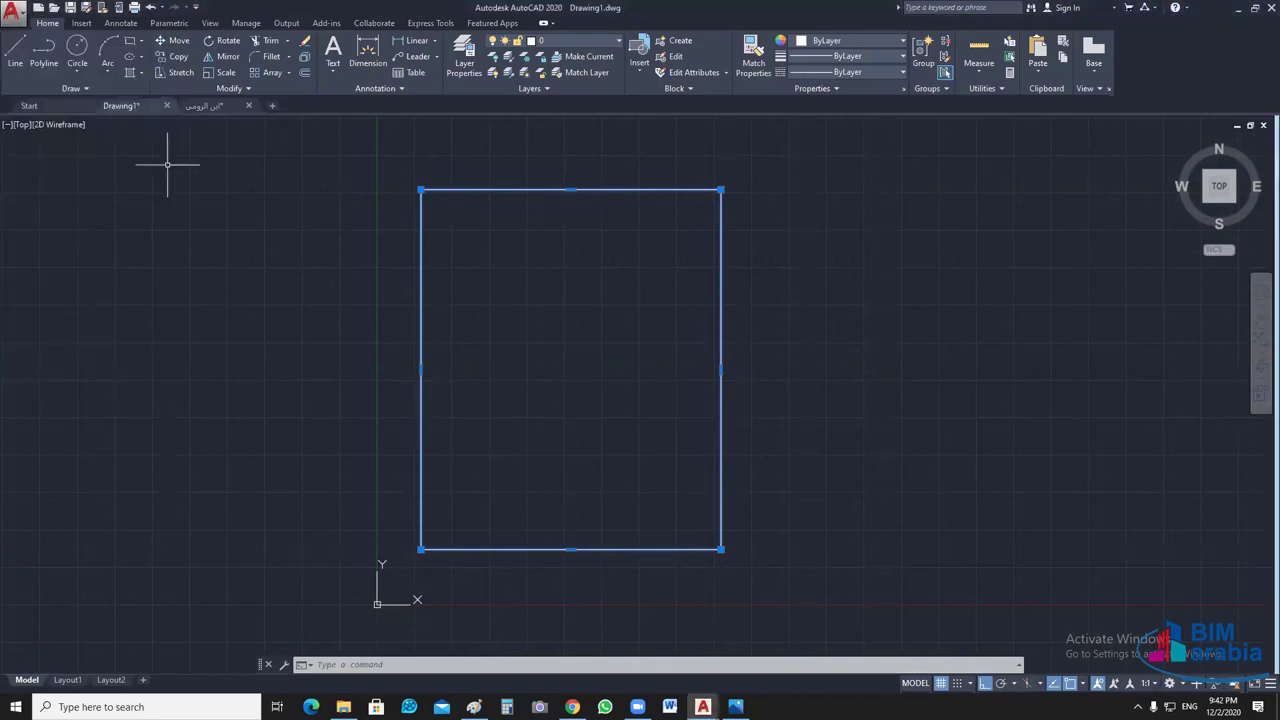
pyautogui.press('Escape')
# - Explode the rectangle back into separate lines and switch to the reference plan drawing
pyautogui.moveTo(547, 347); pyautogui.dragTo(574, 329, button='middle')
pyautogui.click(354, 402)
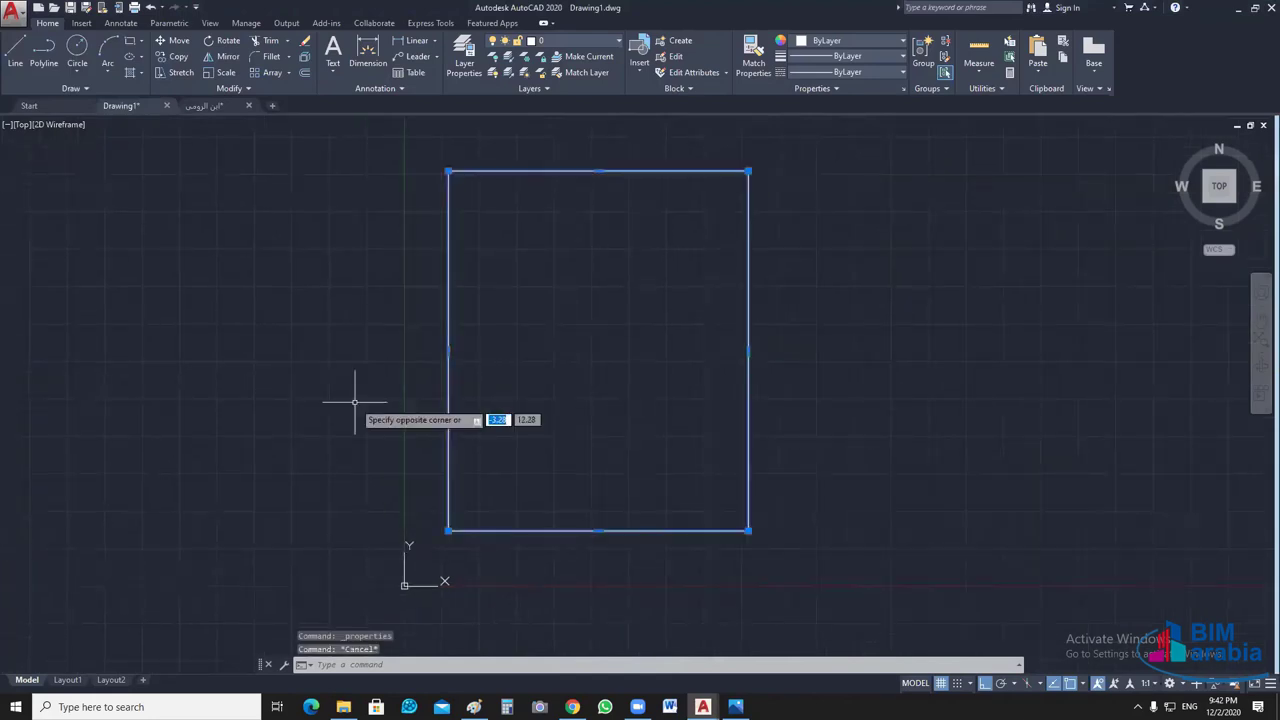
pyautogui.click(402, 433)
pyautogui.write('x')
pyautogui.press('Return')
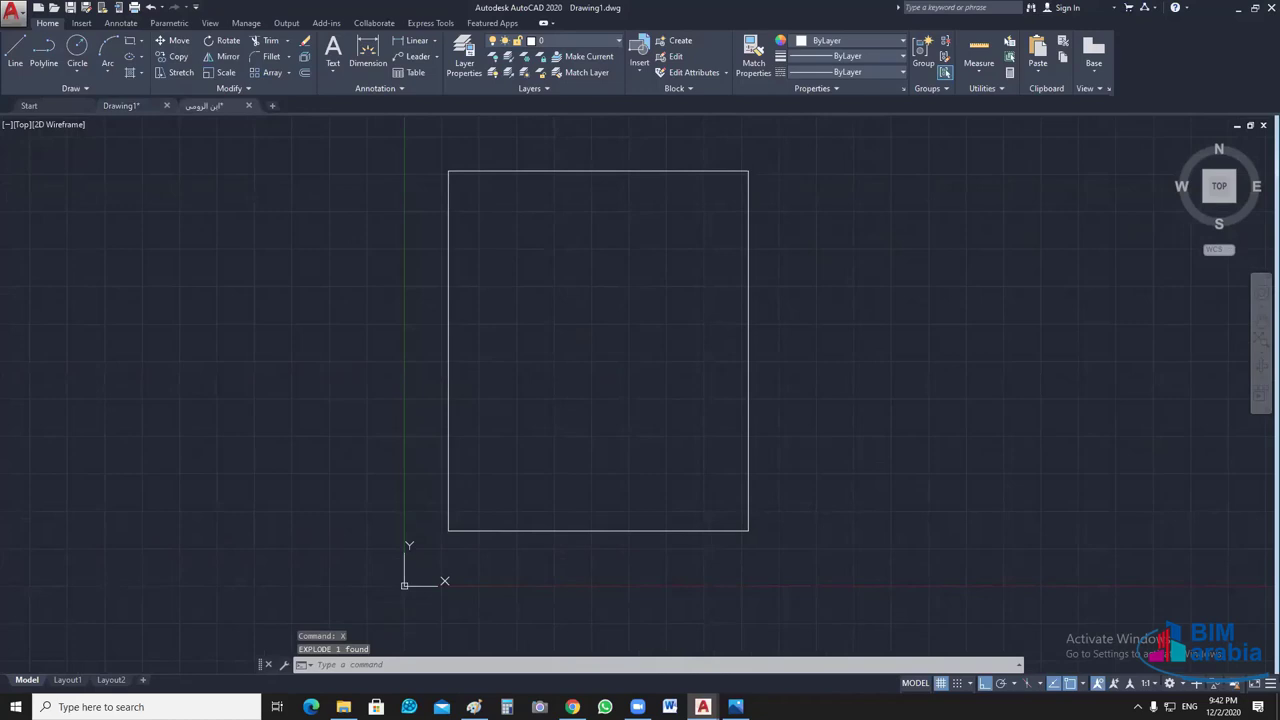
pyautogui.click(205, 105)
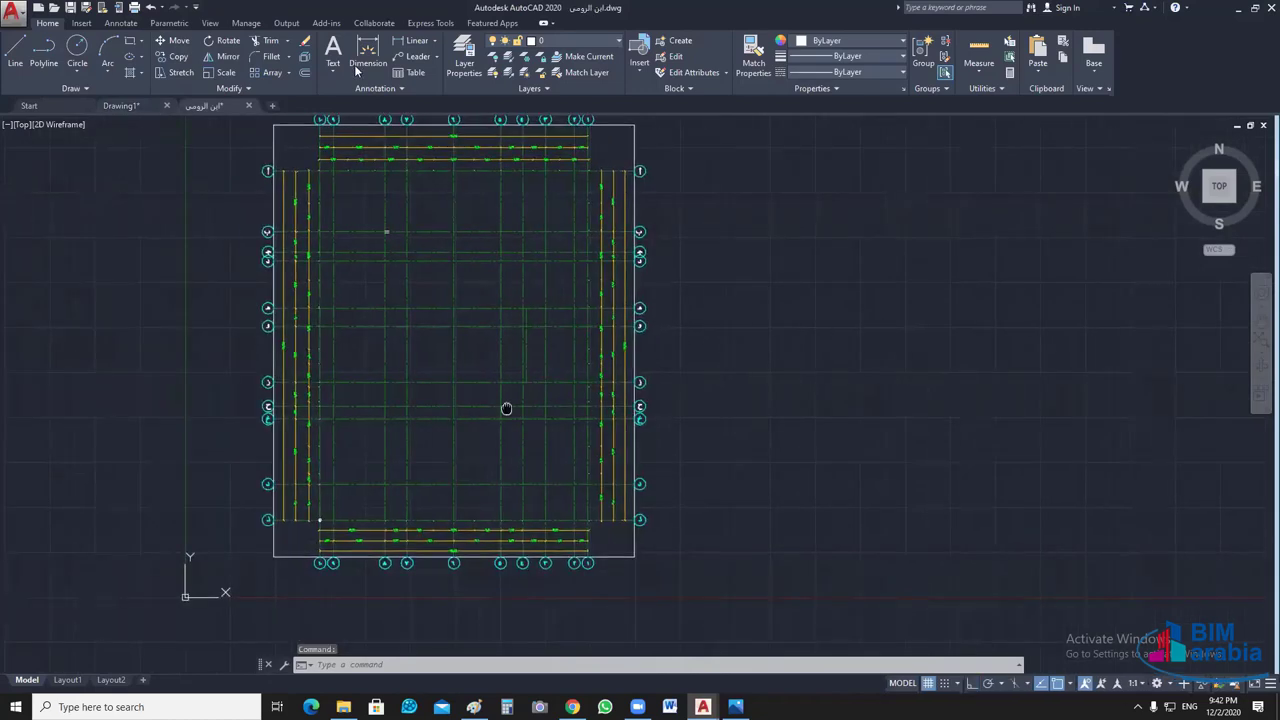
# - Add a 2,56 linear dimension from the plan boundary's left edge to grid line 10
pyautogui.scroll(3, 423, 420)
pyautogui.scroll(2, 393, 263)
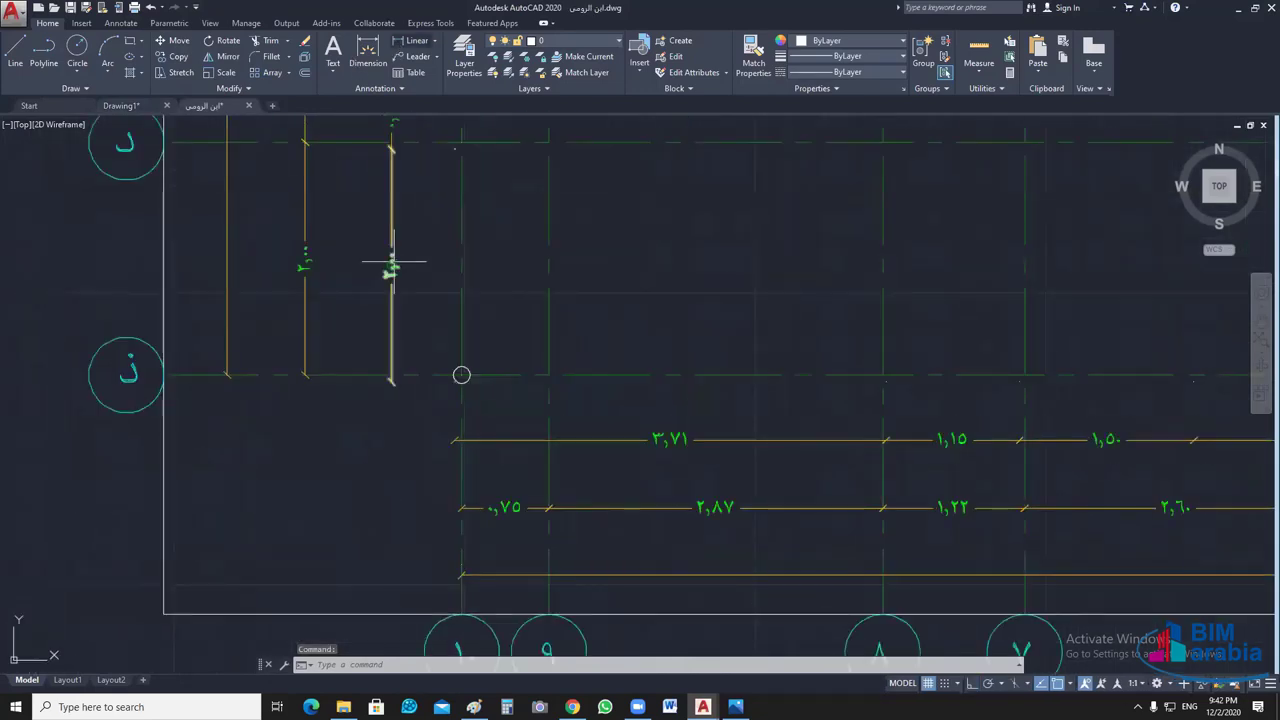
pyautogui.write('dli')
pyautogui.press('Return')
pyautogui.click(163, 375)
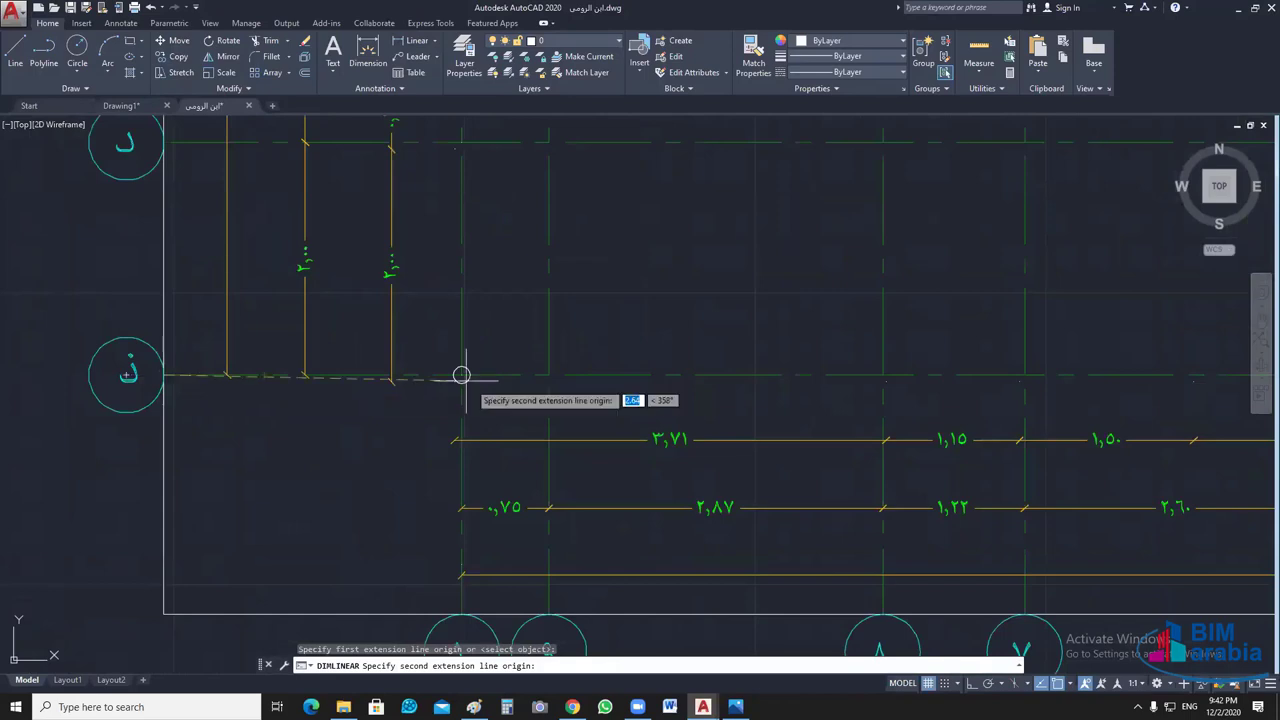
pyautogui.click(461, 375)
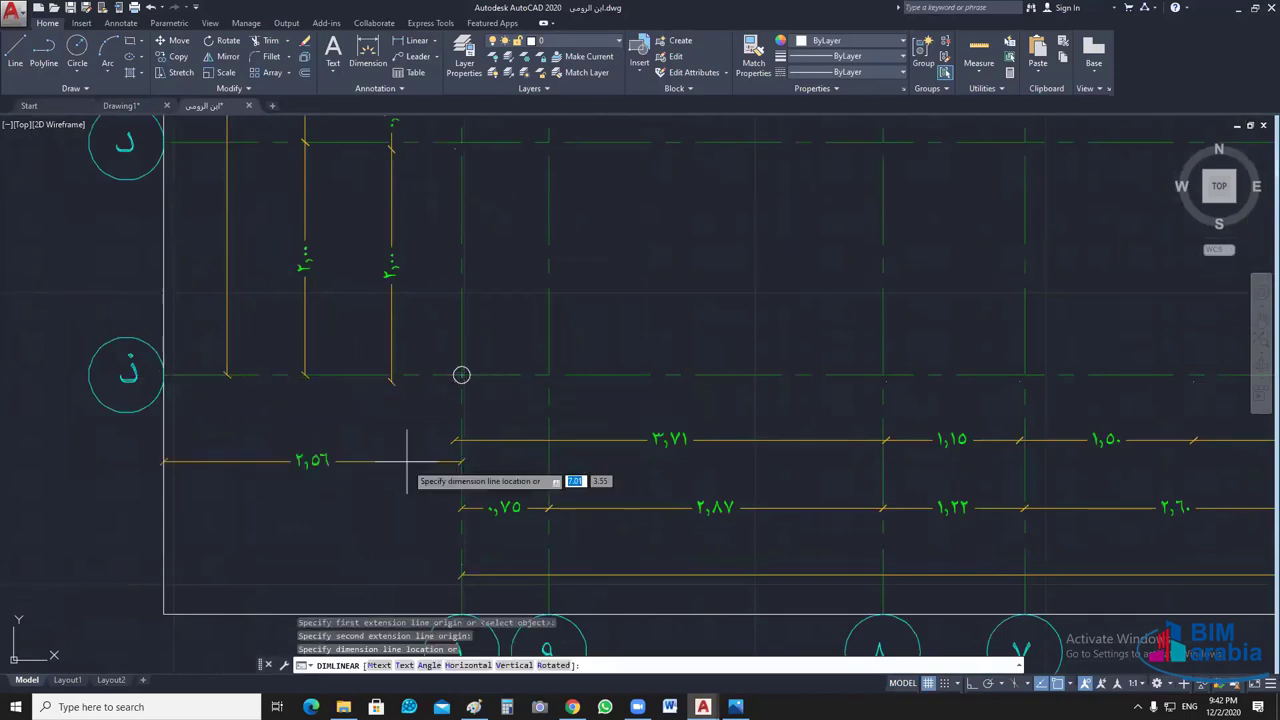
pyautogui.click(410, 462)
# - Pan and zoom across the reference plan to inspect more grid bubbles
pyautogui.scroll(-2, 712, 510)
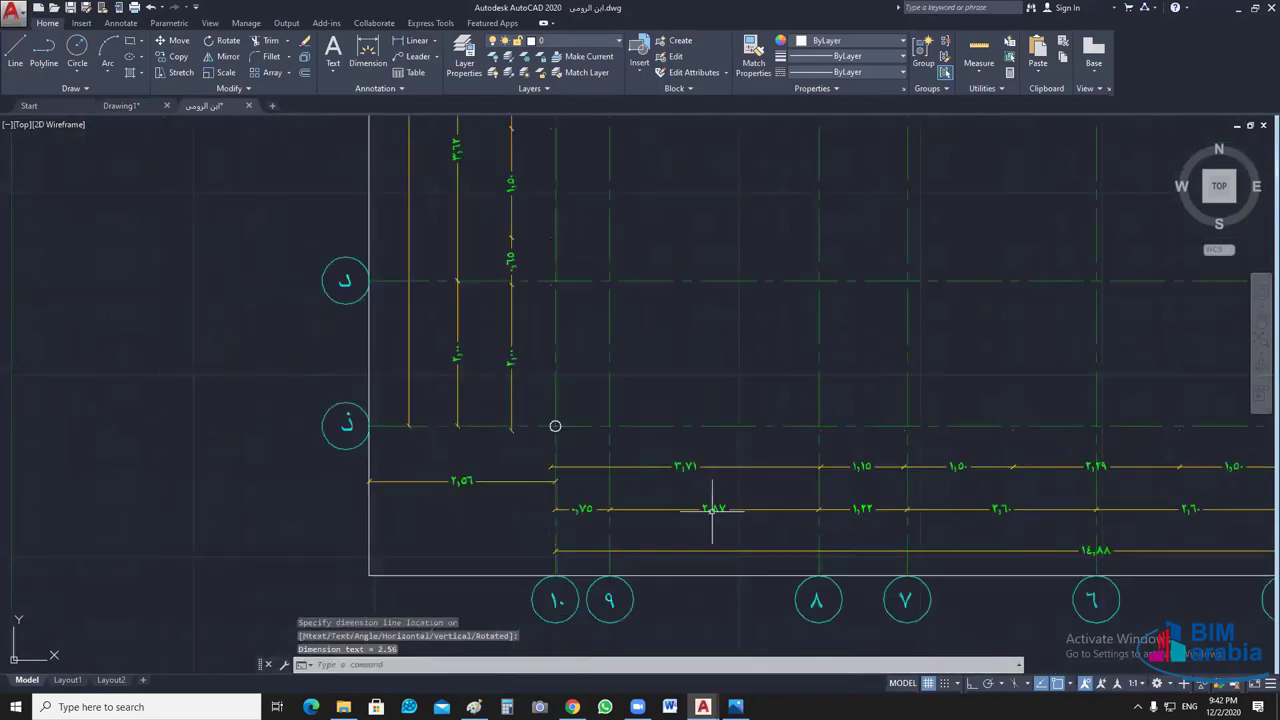
pyautogui.moveTo(712, 510); pyautogui.dragTo(675, 531, button='middle')
pyautogui.scroll(2, 388, 498)
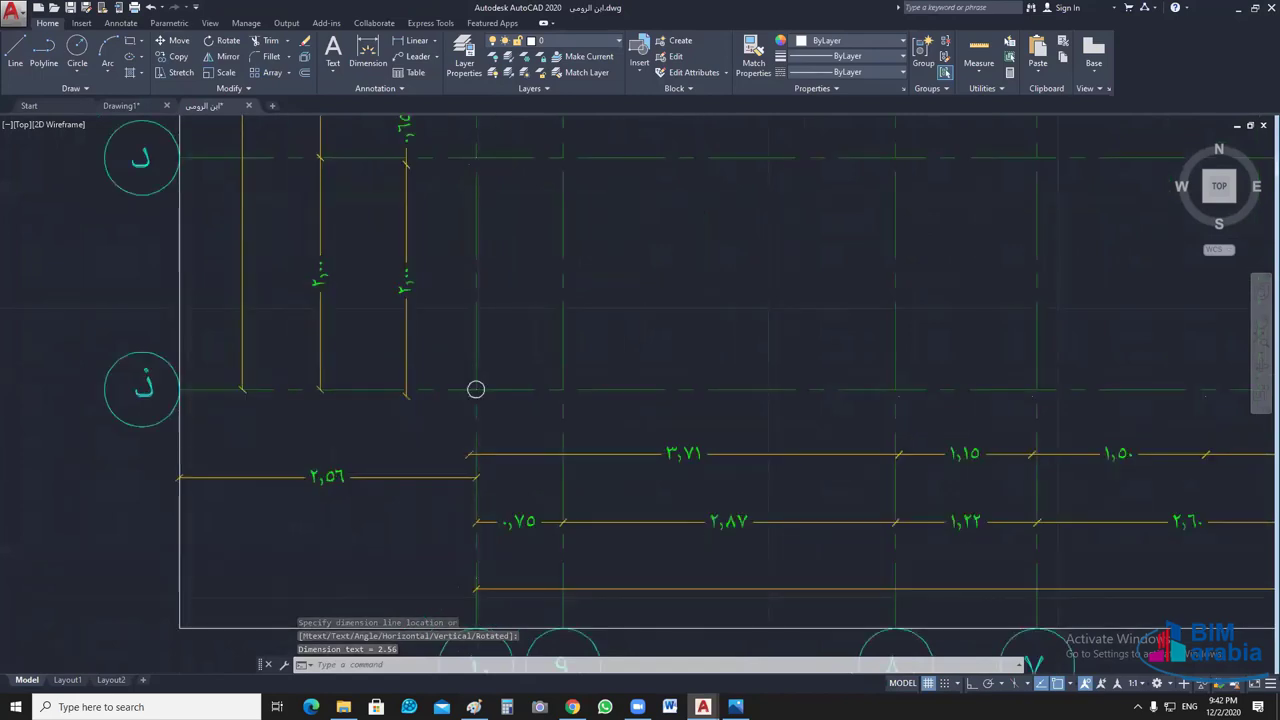
pyautogui.scroll(2, 487, 526)
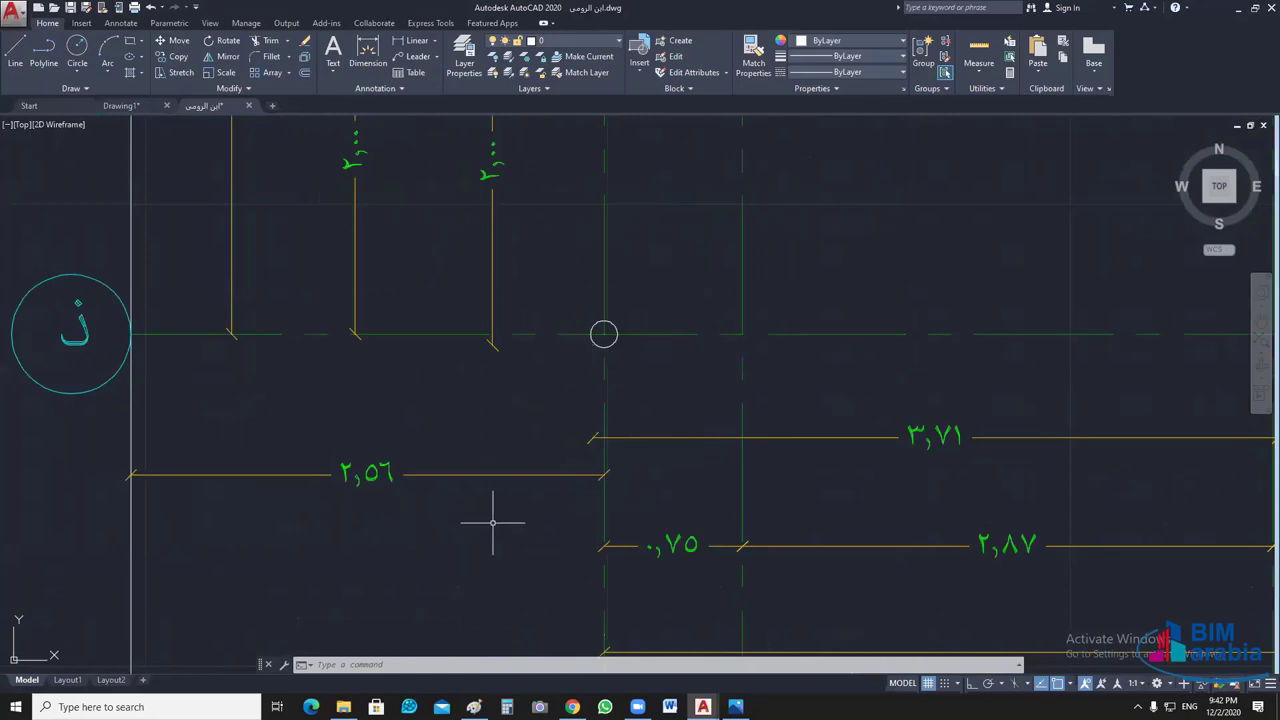
pyautogui.scroll(-5, 492, 521)
pyautogui.scroll(-1, 473, 519)
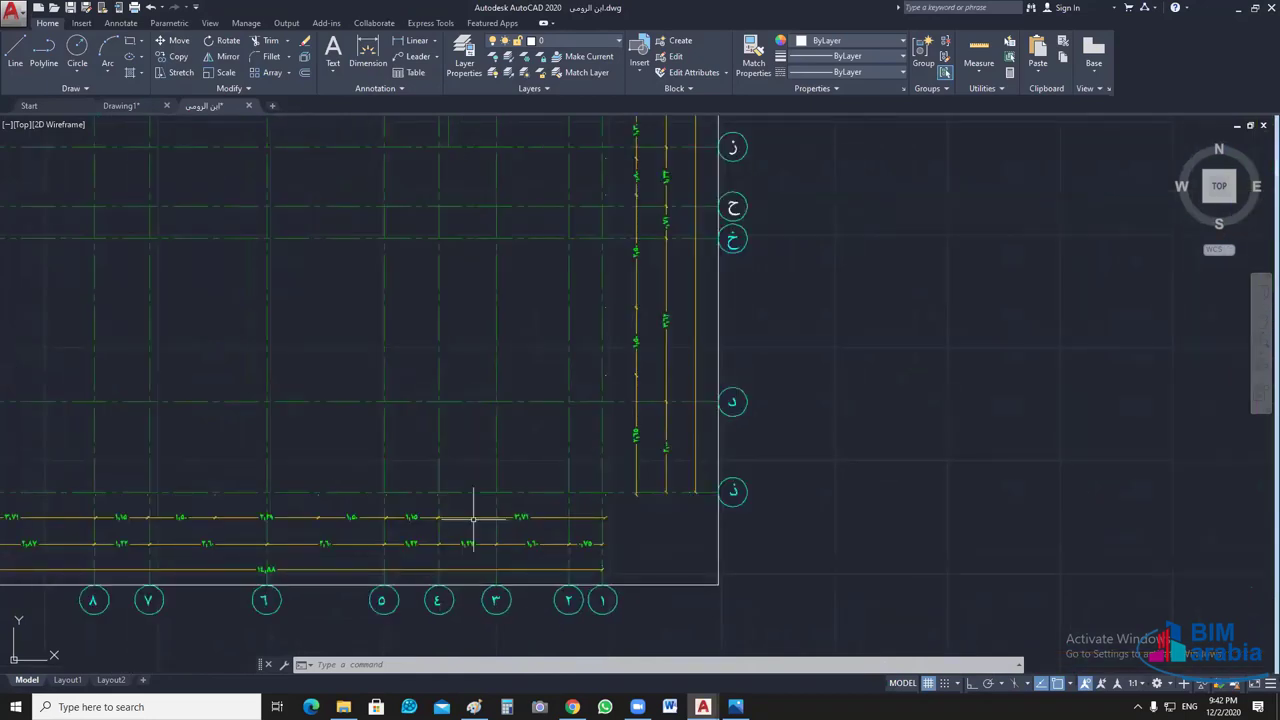
pyautogui.scroll(-5, 600, 521)
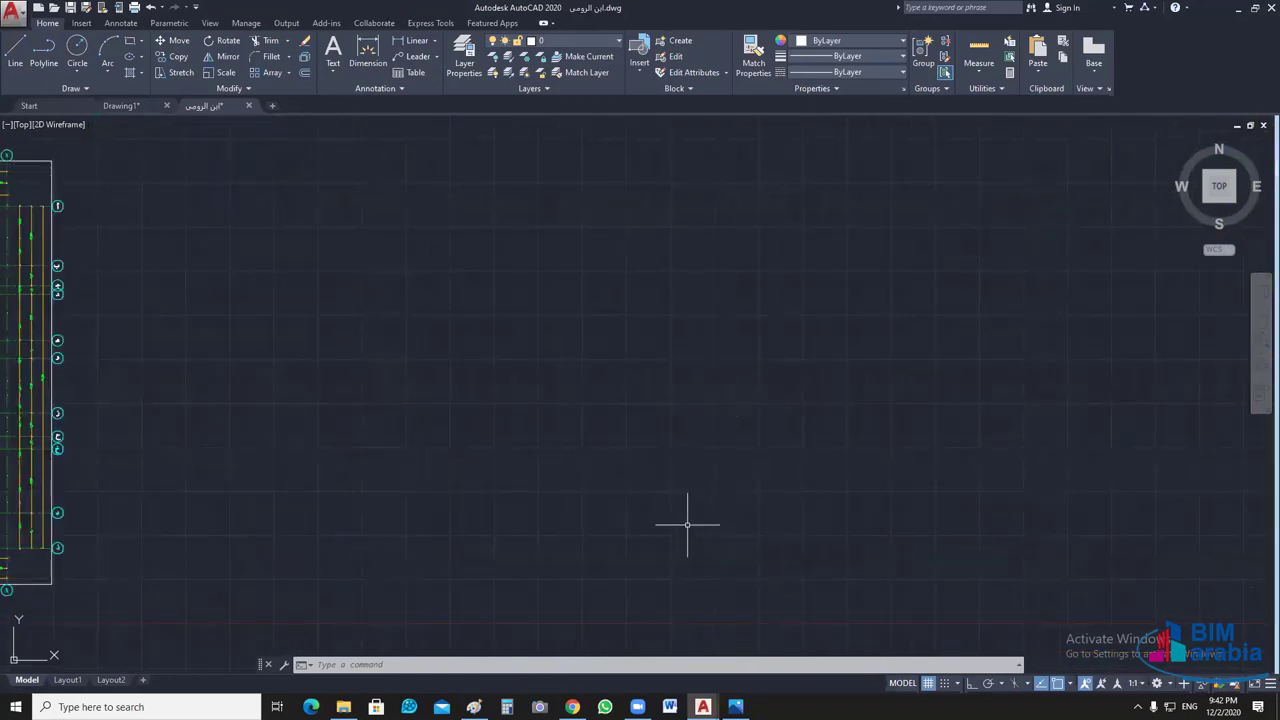
# - In Drawing1, copy the right and left edges 2.5 units inward
pyautogui.click(125, 105)
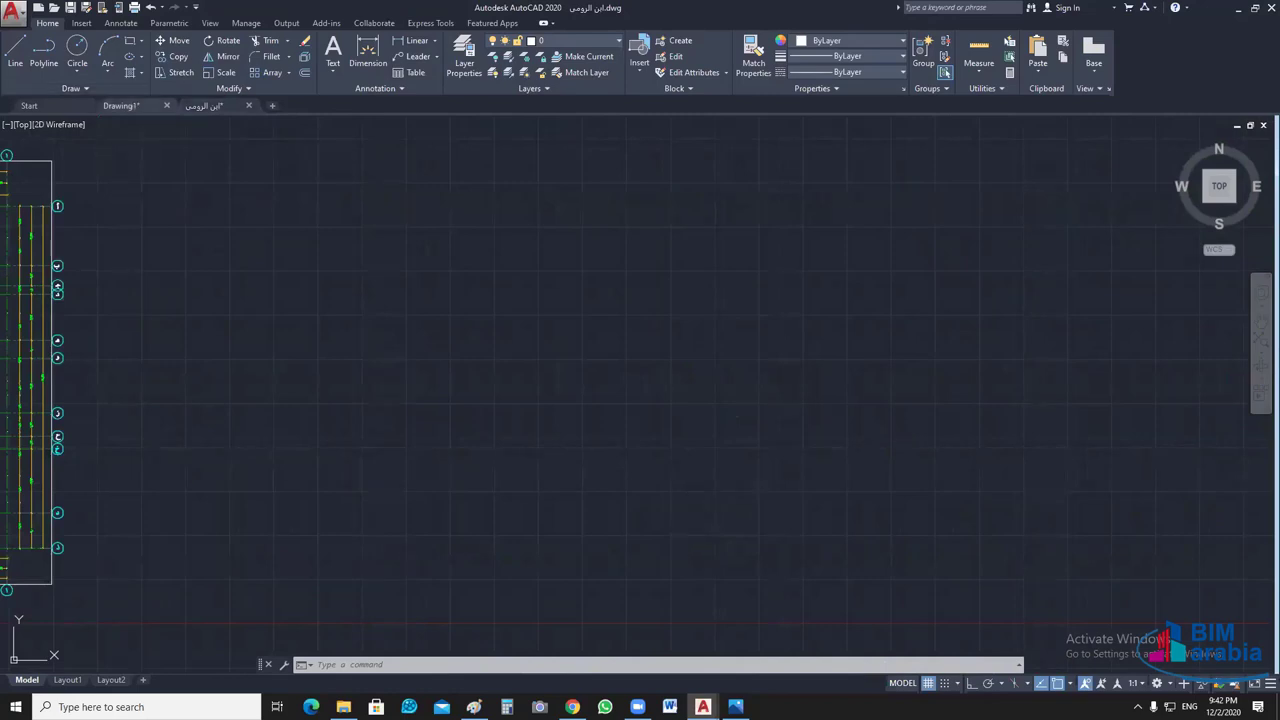
pyautogui.click(686, 434)
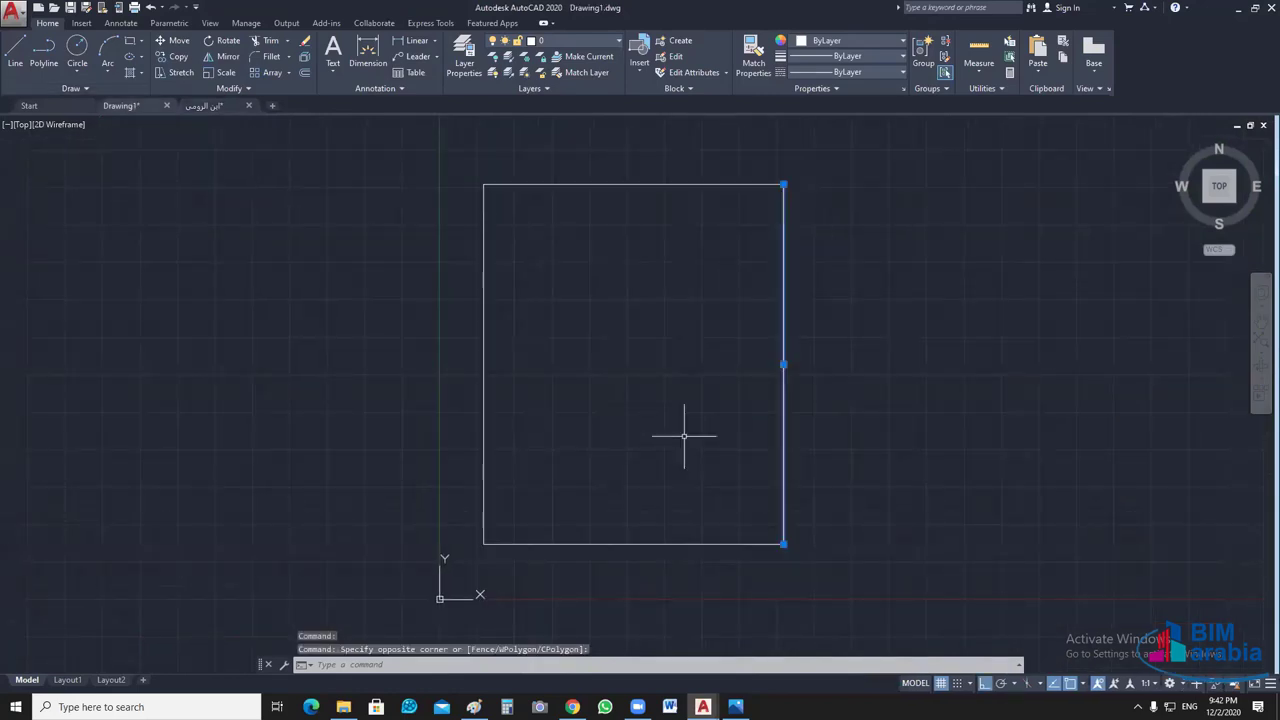
pyautogui.write('co')
pyautogui.press('Return')
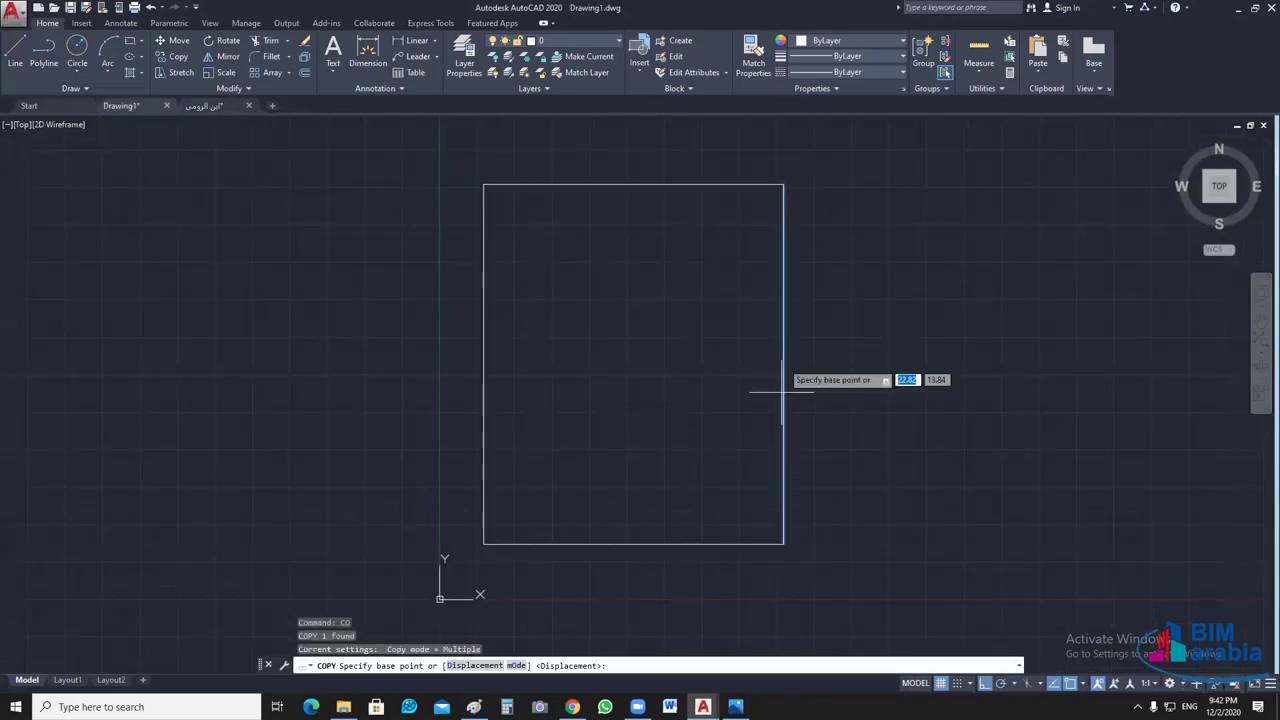
pyautogui.click(783, 357)
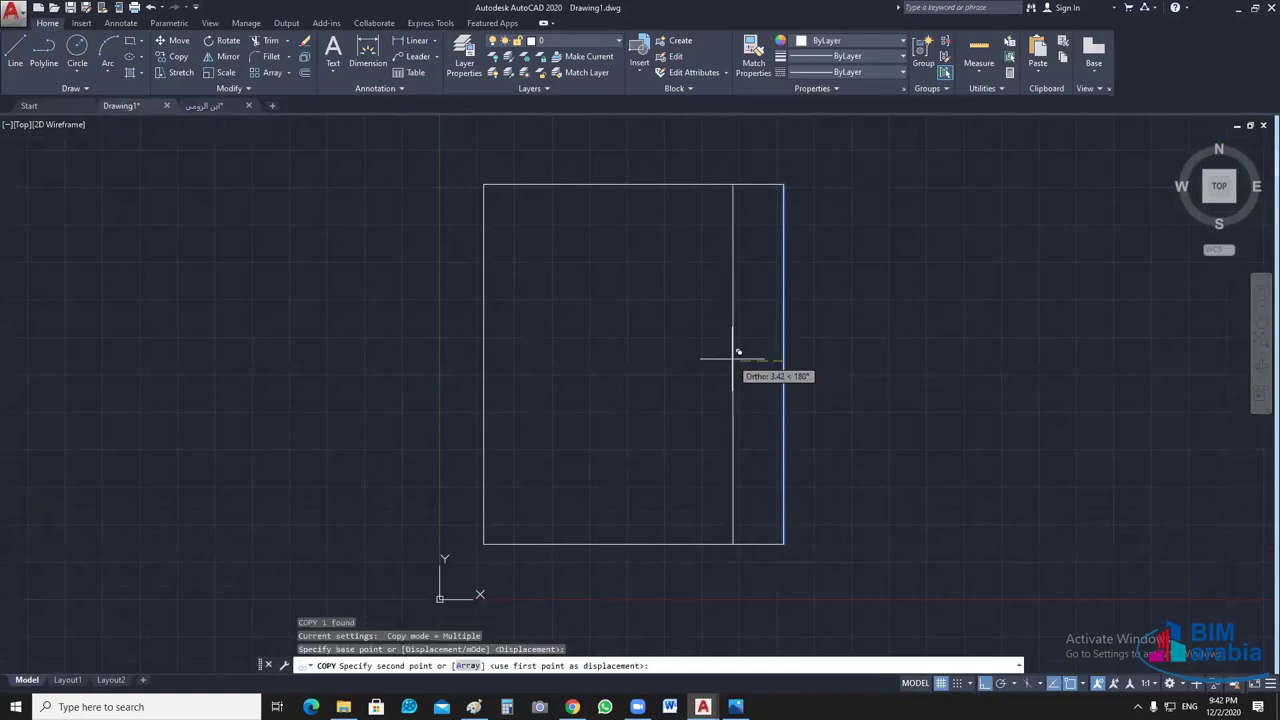
pyautogui.write('2.5')
pyautogui.press('Return')
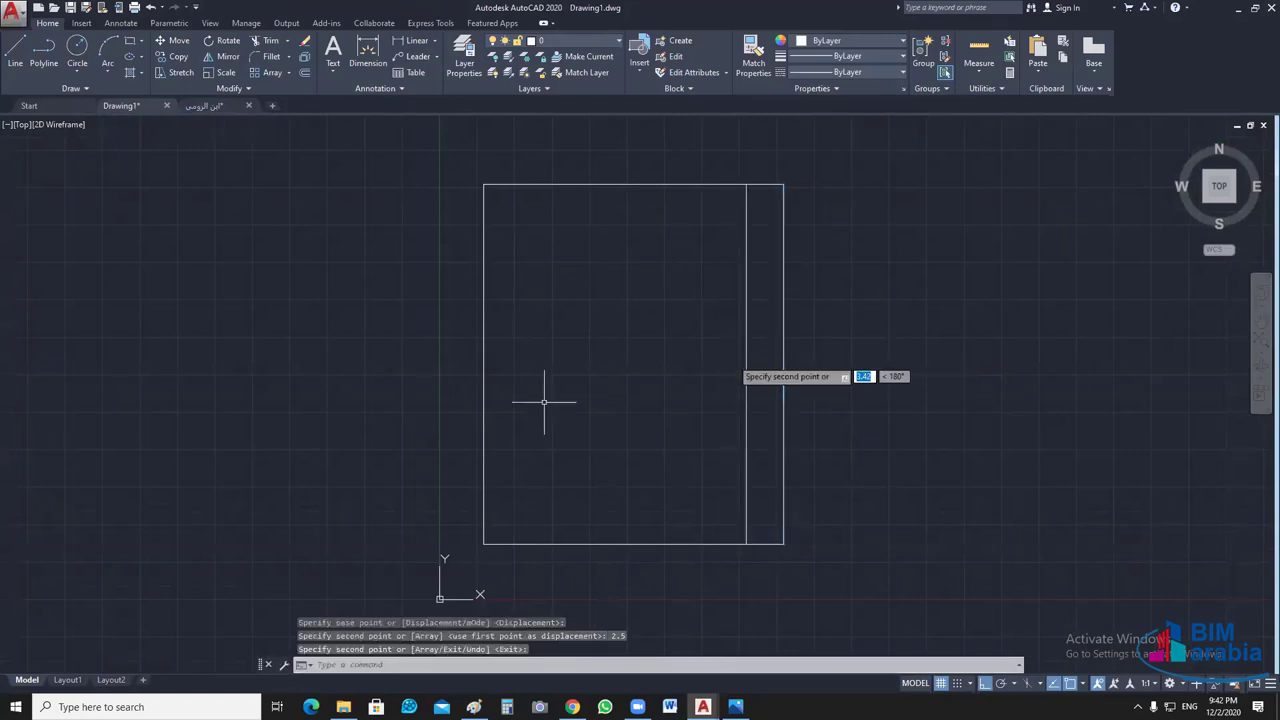
pyautogui.press('Escape')
pyautogui.click(483, 362)
pyautogui.press('Return')
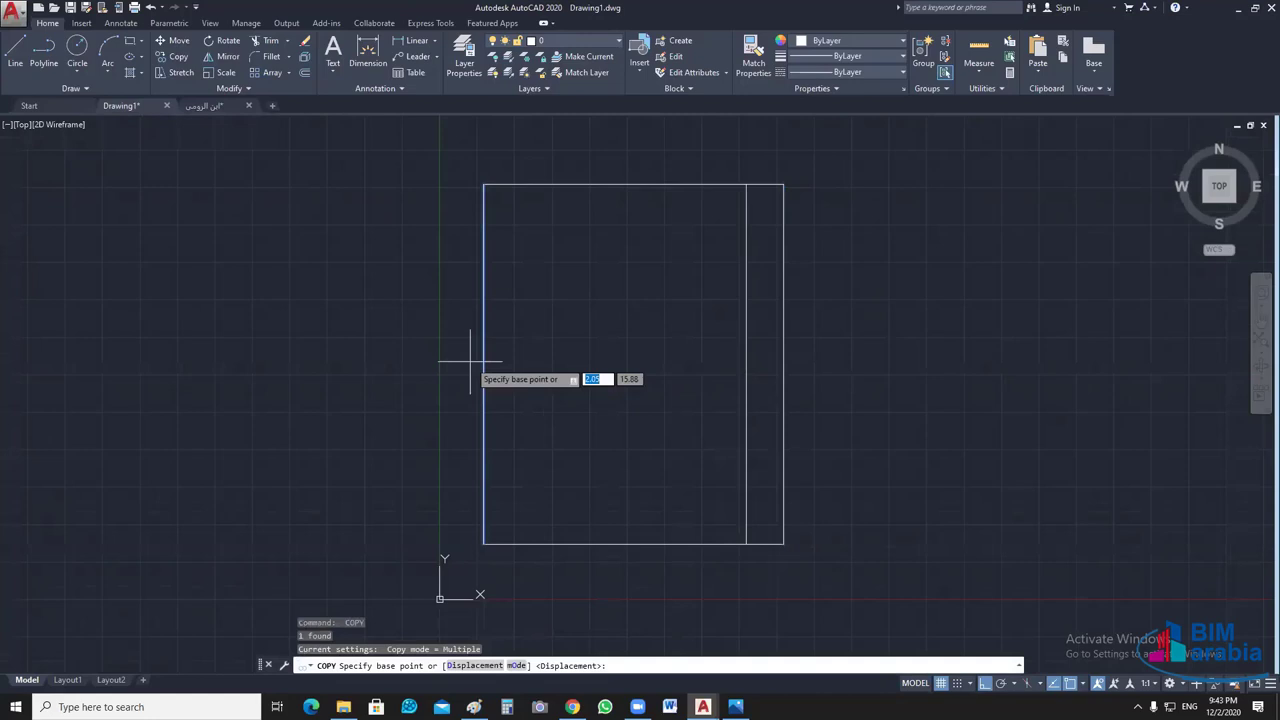
pyautogui.click(483, 362)
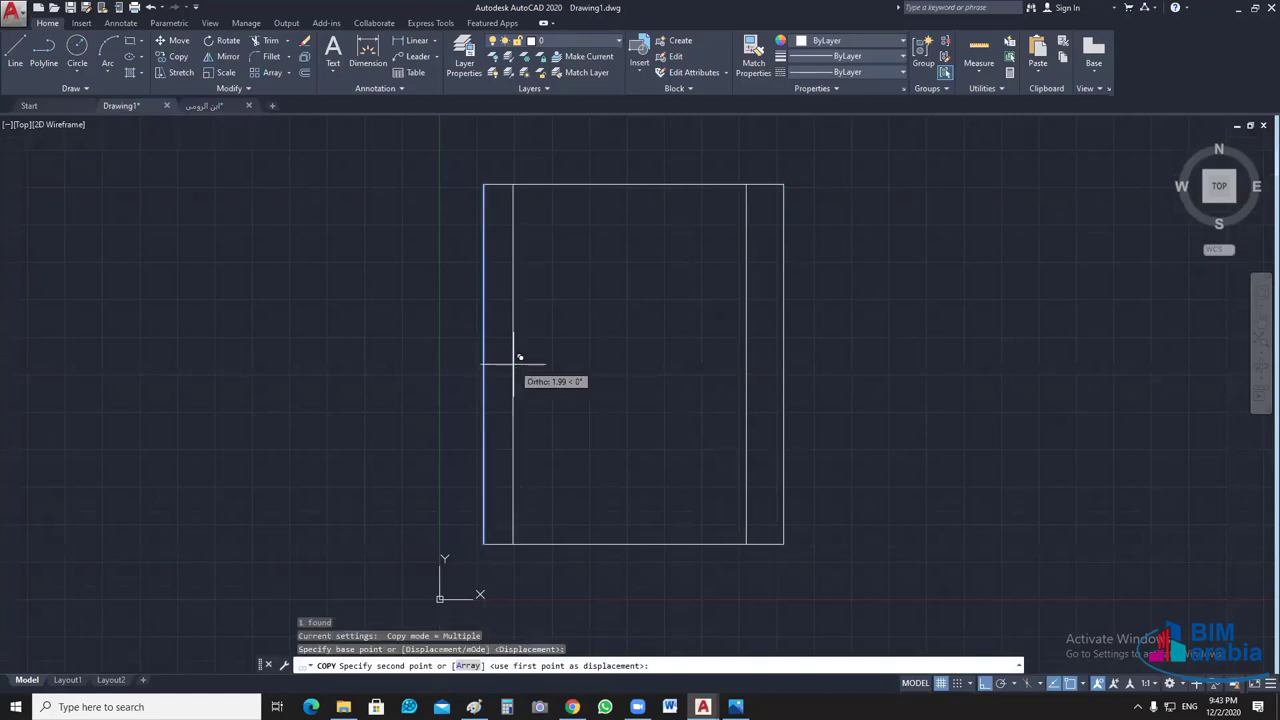
pyautogui.write('2.5')
pyautogui.press('Return')
pyautogui.press('Escape')
# - Copy the top edge 2.5 units down
pyautogui.click(630, 184)
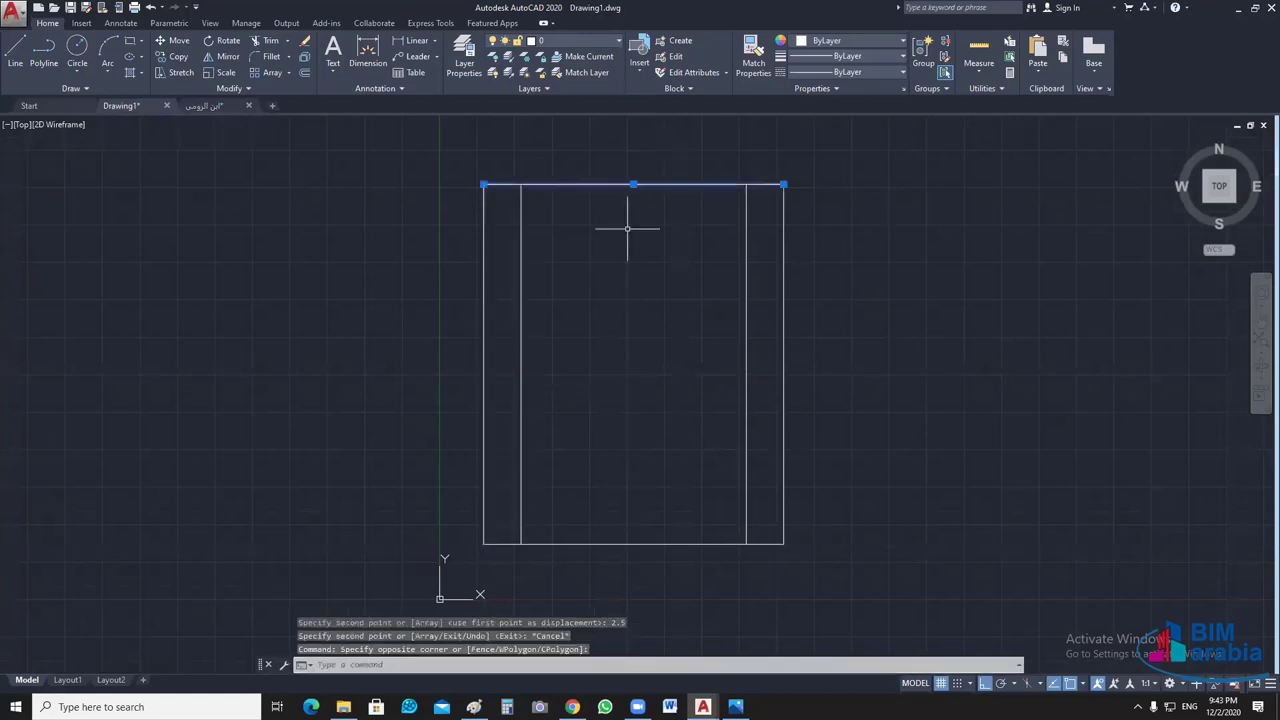
pyautogui.press('Return')
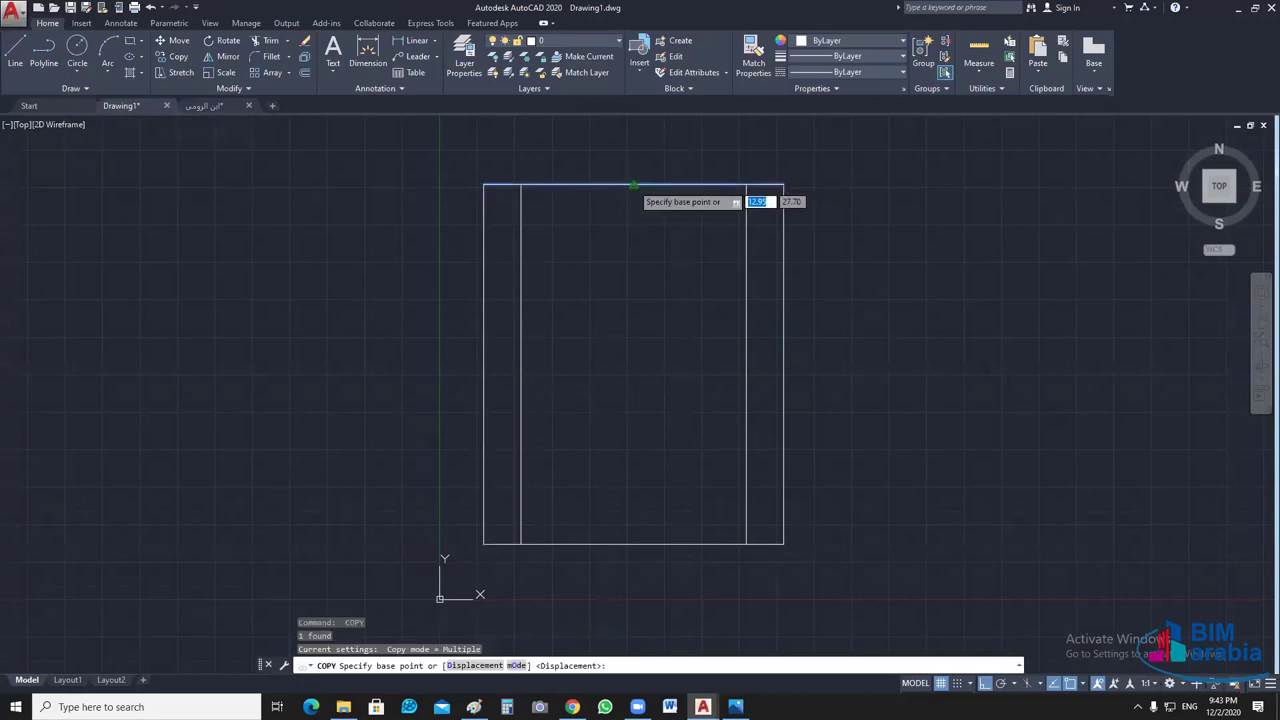
pyautogui.press('Escape')
pyautogui.click(584, 240)
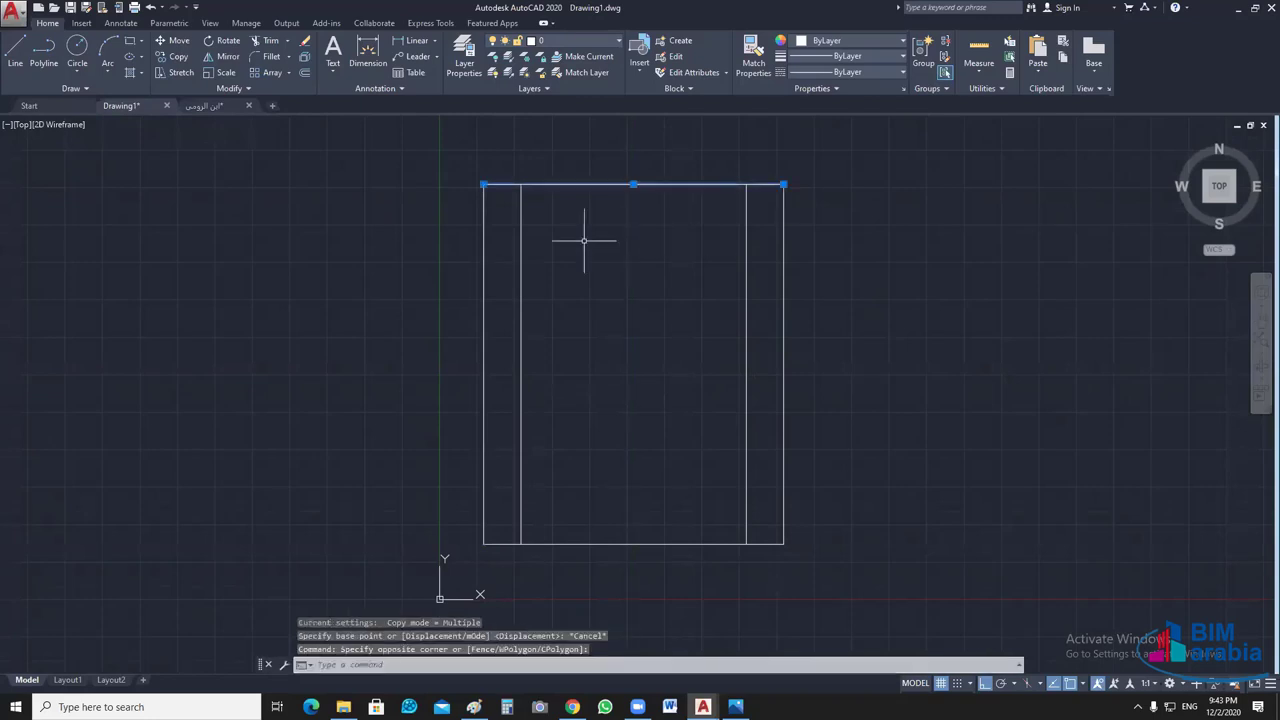
pyautogui.write('co')
pyautogui.press('Return')
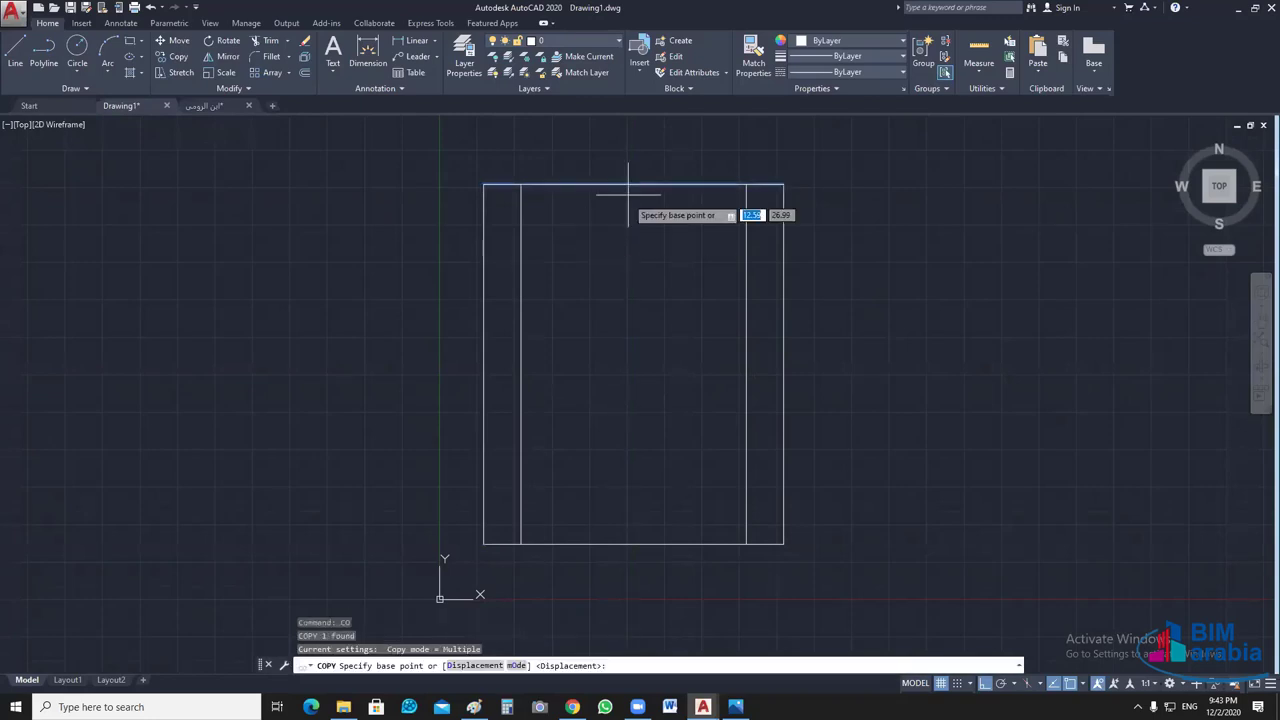
pyautogui.click(632, 184)
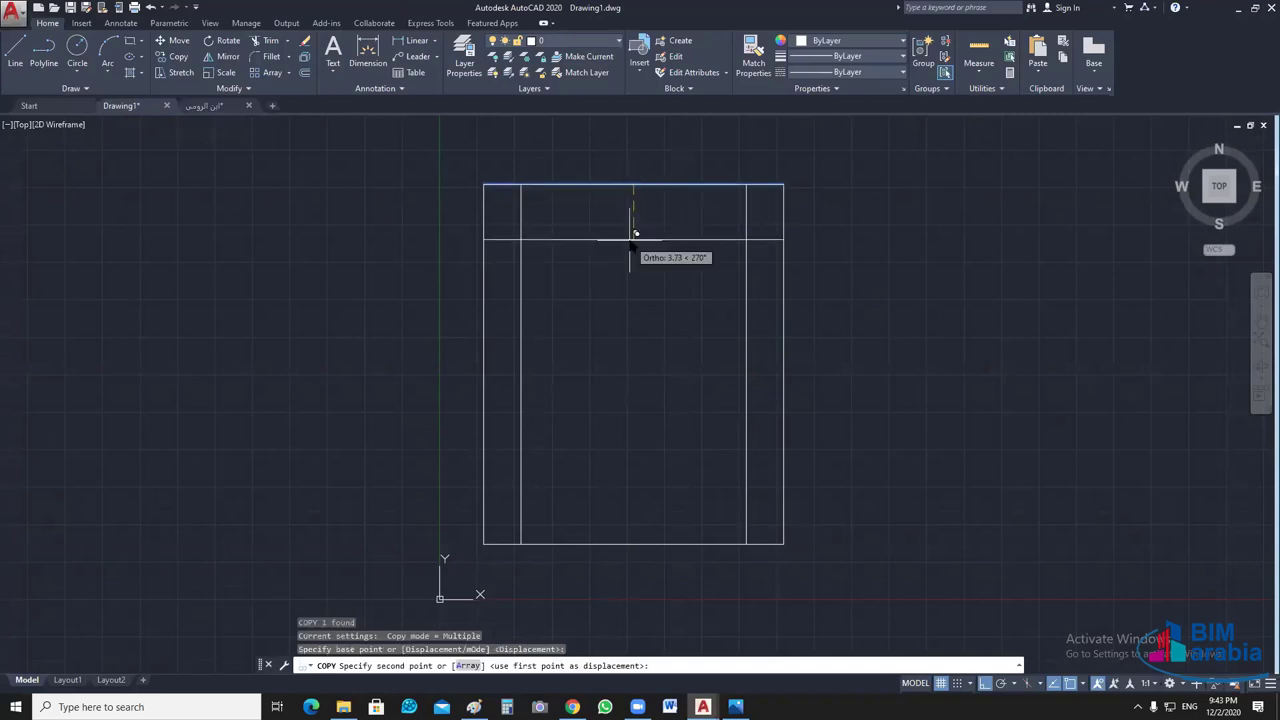
pyautogui.write('2.5')
pyautogui.press('Return')
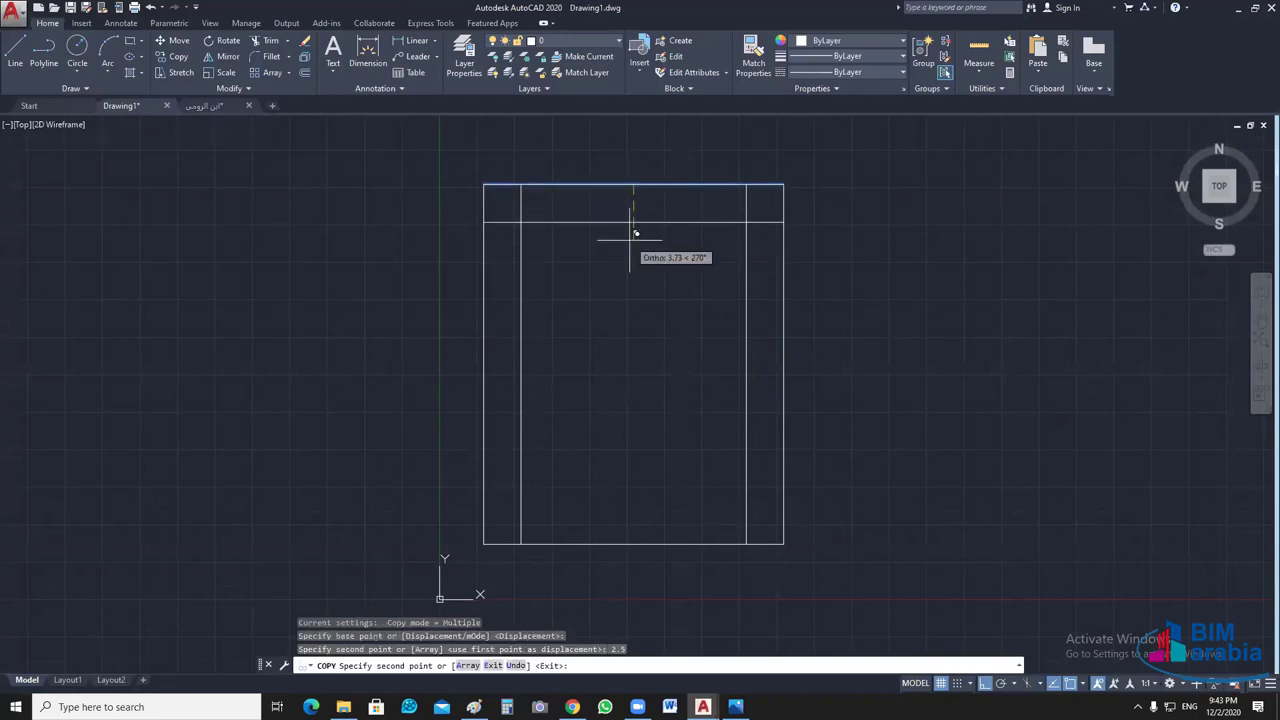
pyautogui.press('Escape')
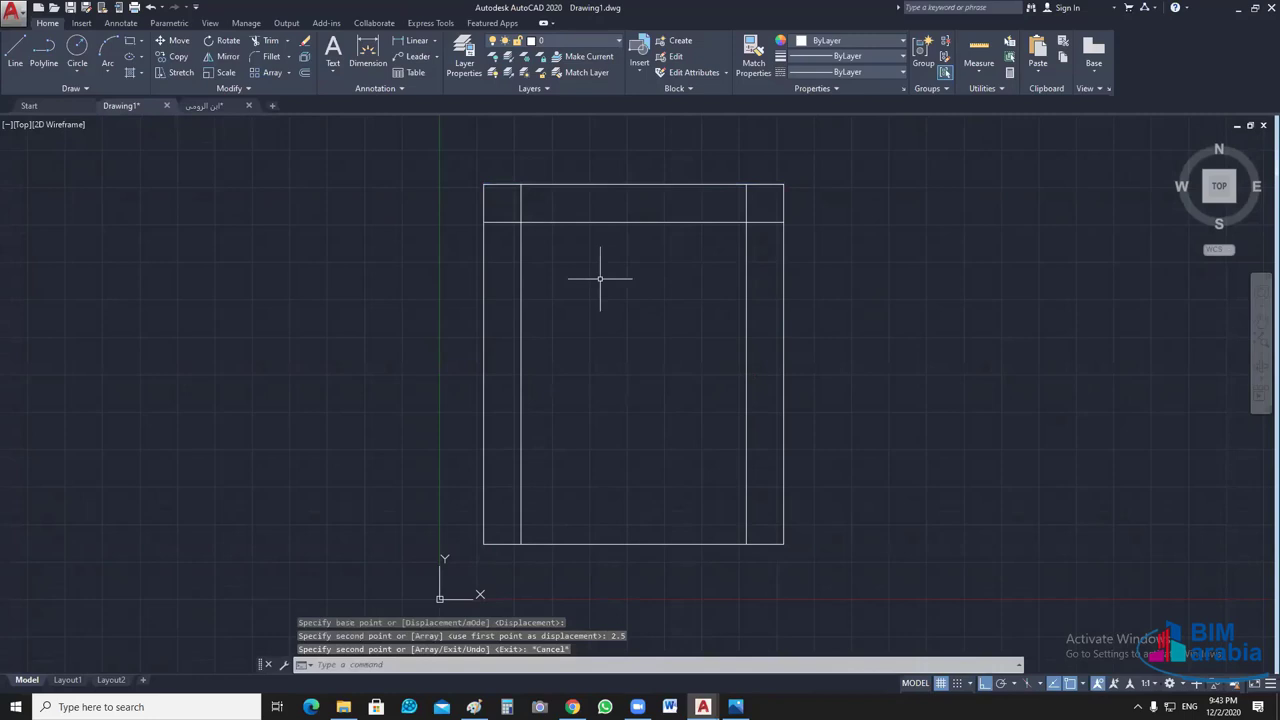
# - Copy the bottom edge 4 units up
pyautogui.click(608, 544)
pyautogui.write('co')
pyautogui.press('Return')
pyautogui.click(632, 544)
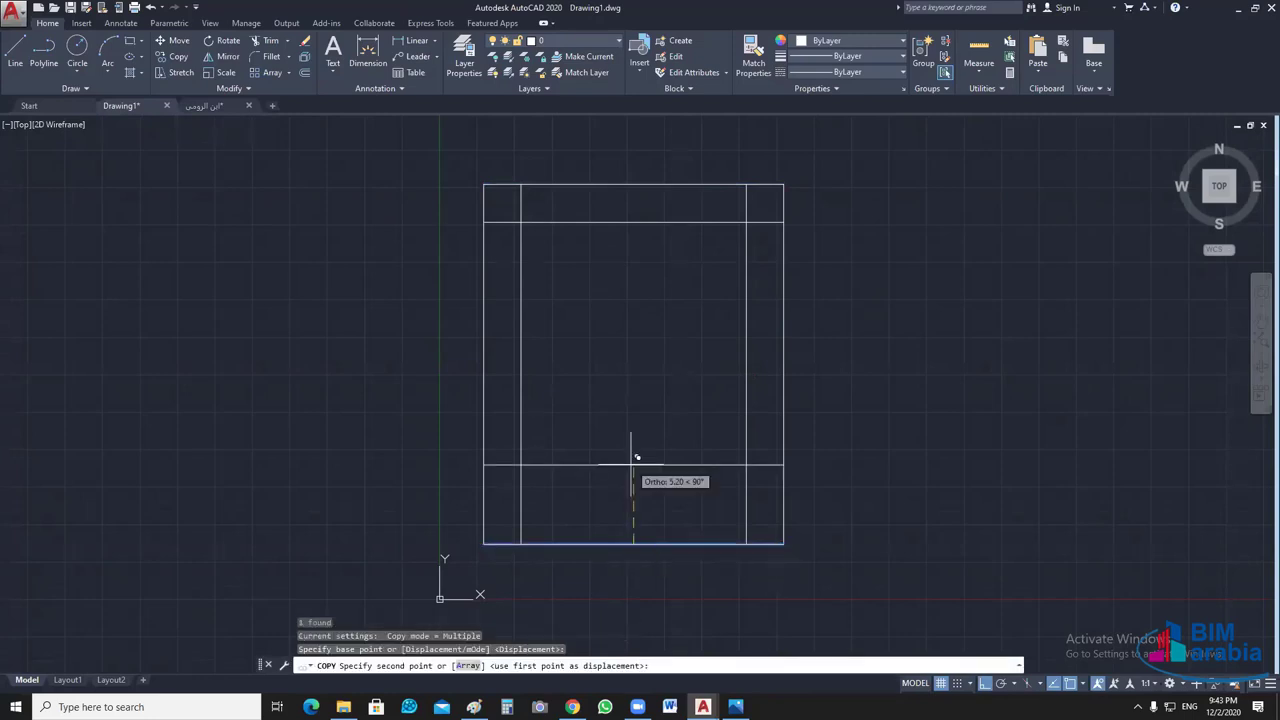
pyautogui.write('4')
pyautogui.press('Return')
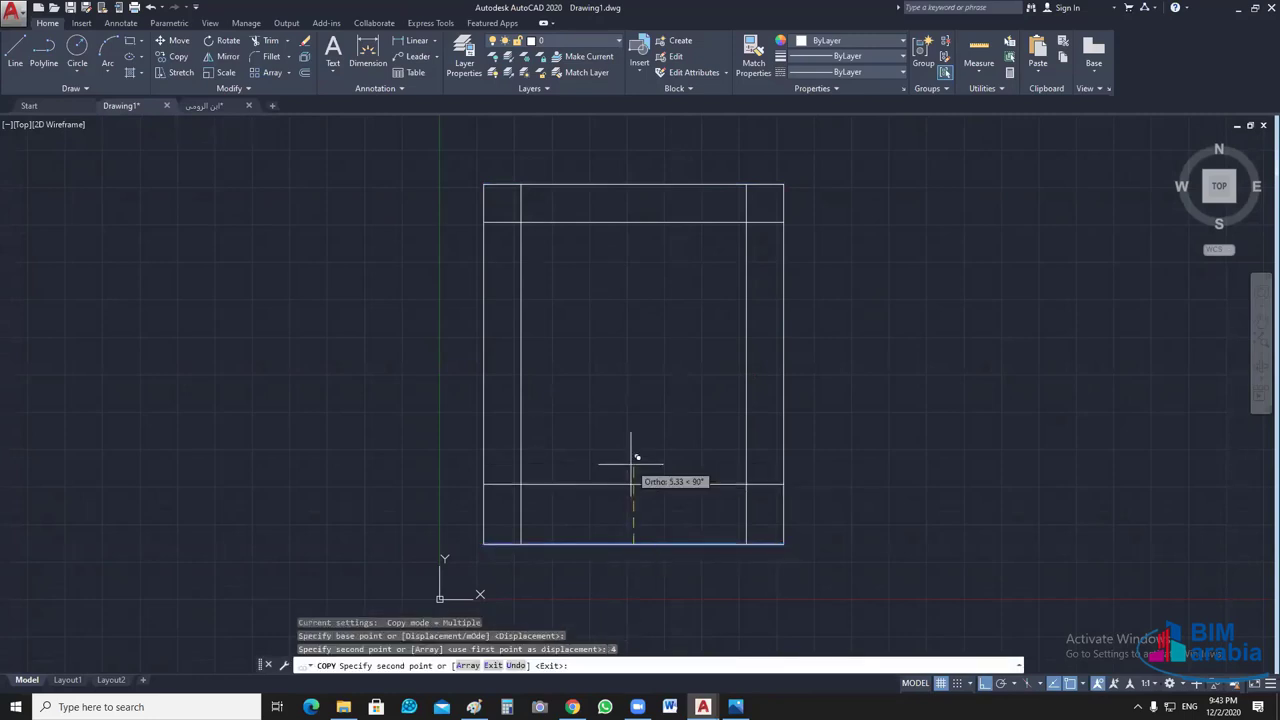
pyautogui.press('Escape')
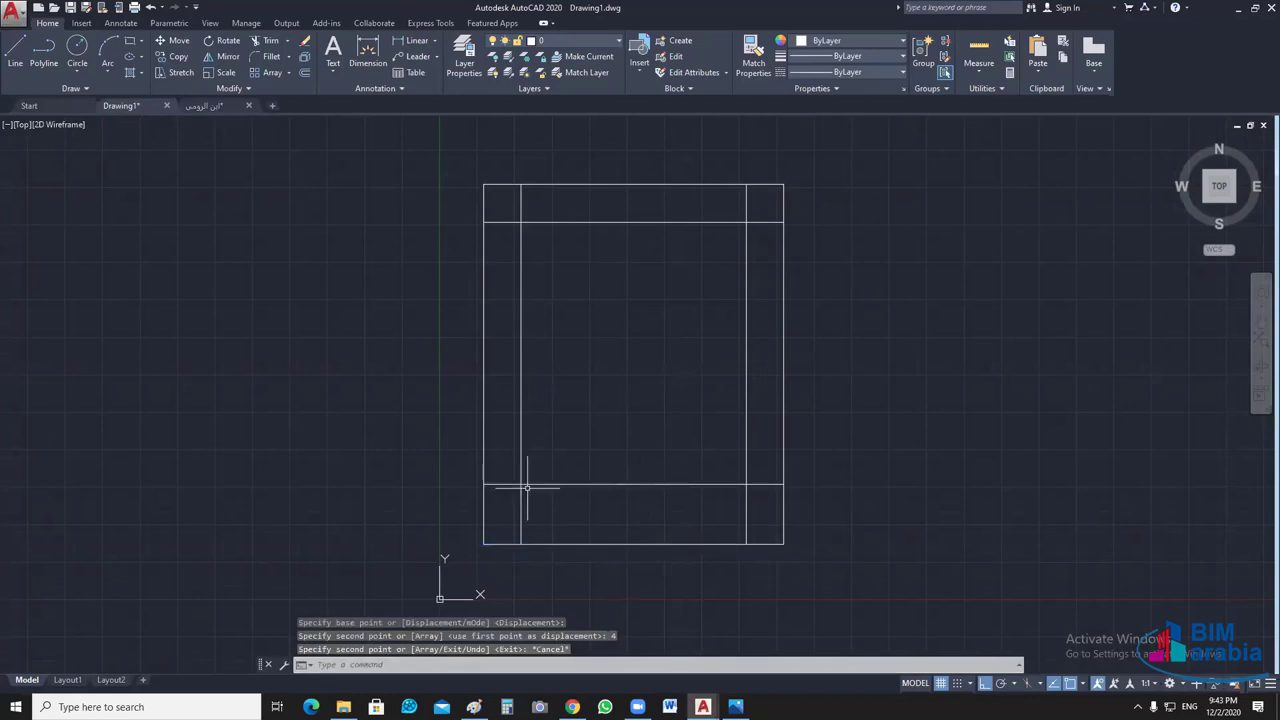
# - Dimension the 2.50 gap between the left outer edge and the inner wall line at the lower-left corner
pyautogui.scroll(5, 506, 486)
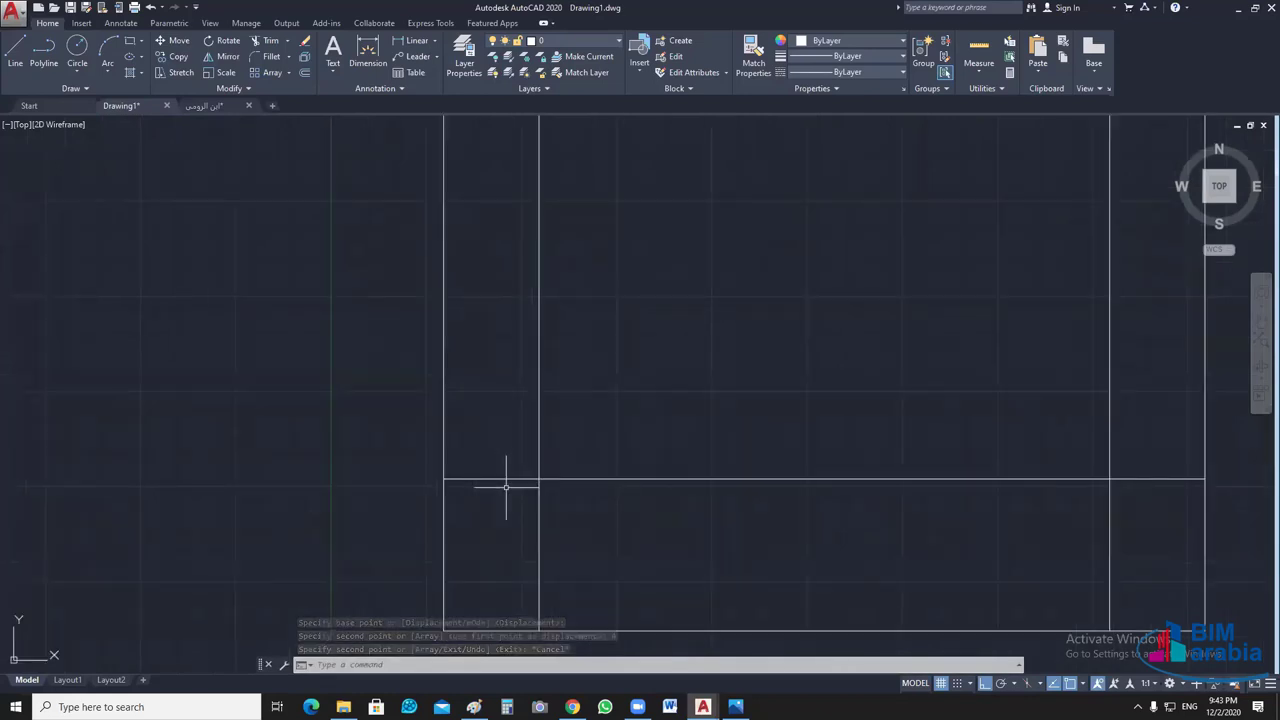
pyautogui.scroll(2, 506, 486)
pyautogui.moveTo(506, 486); pyautogui.dragTo(485, 434, button='middle')
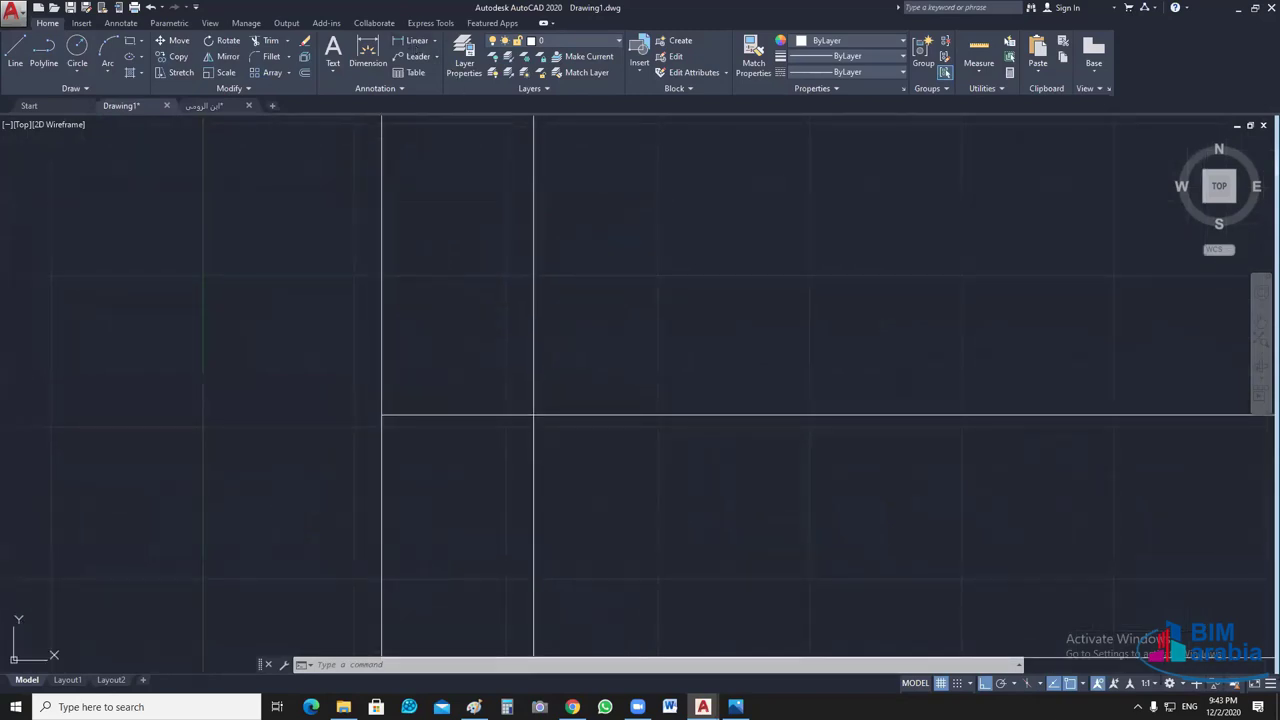
pyautogui.click(415, 42)
pyautogui.click(381, 414)
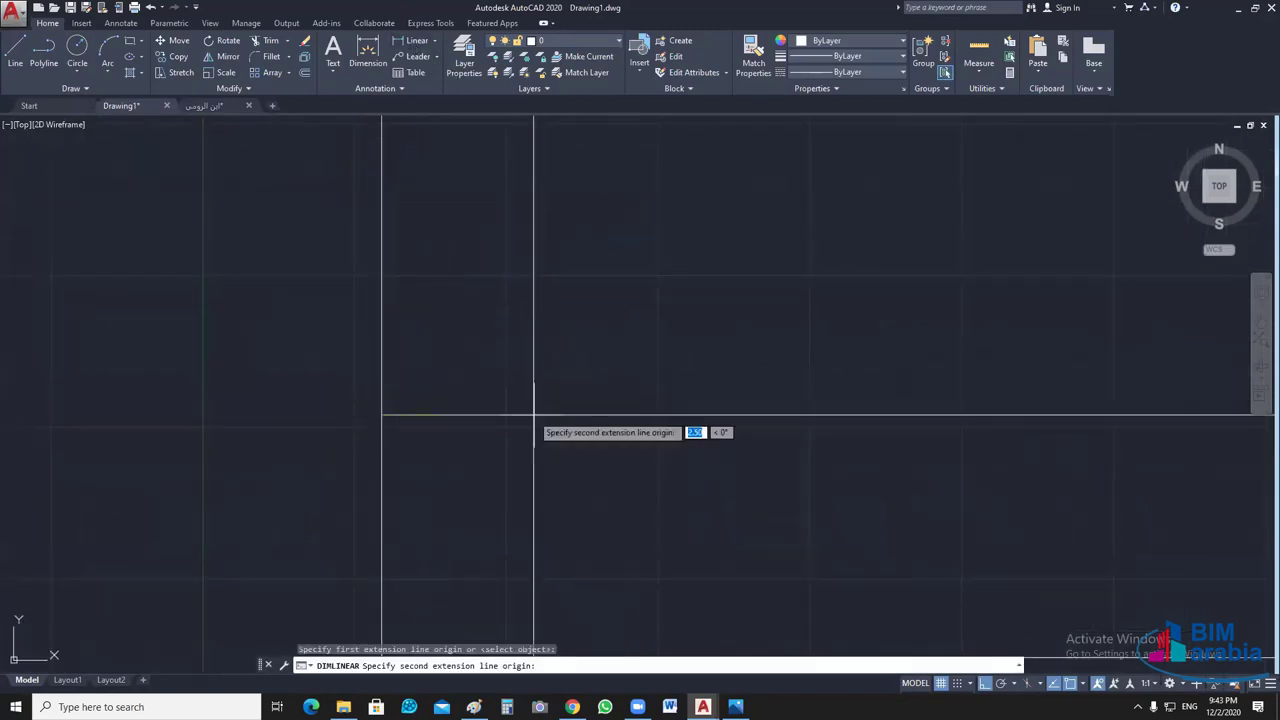
pyautogui.click(533, 414)
pyautogui.click(520, 436)
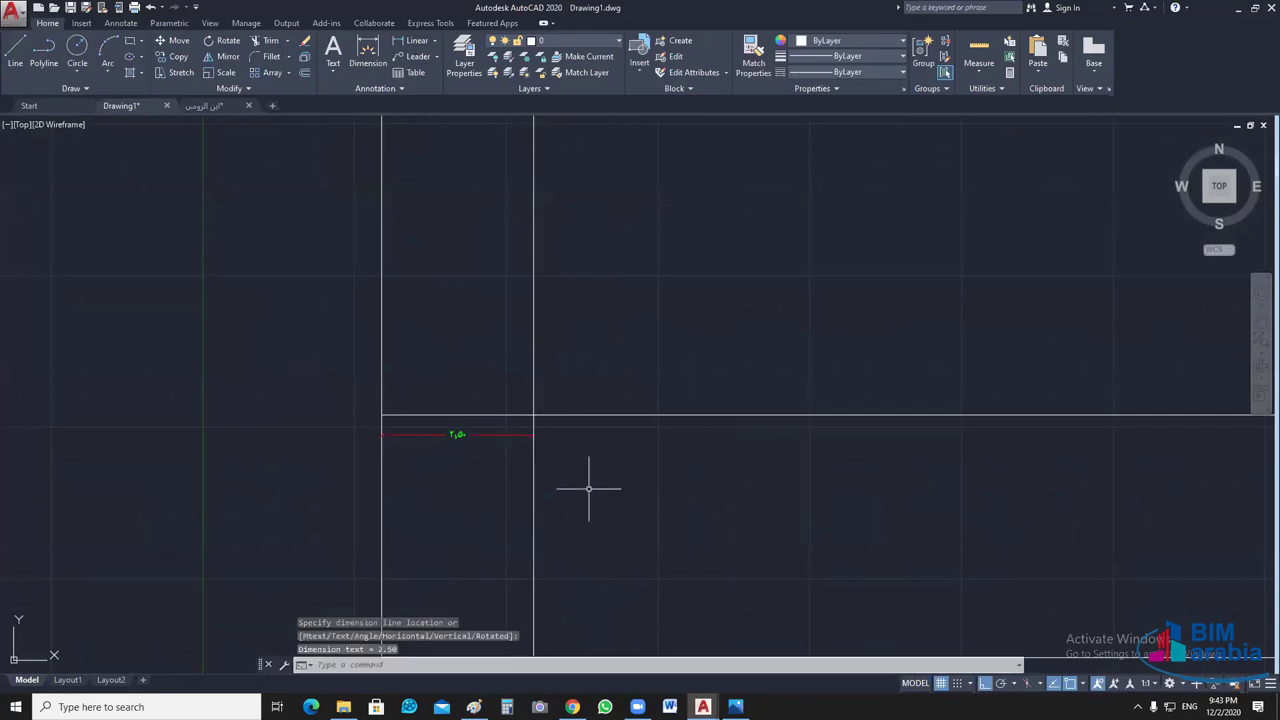
pyautogui.moveTo(589, 489); pyautogui.dragTo(566, 477, button='middle')
pyautogui.scroll(2, 471, 423)
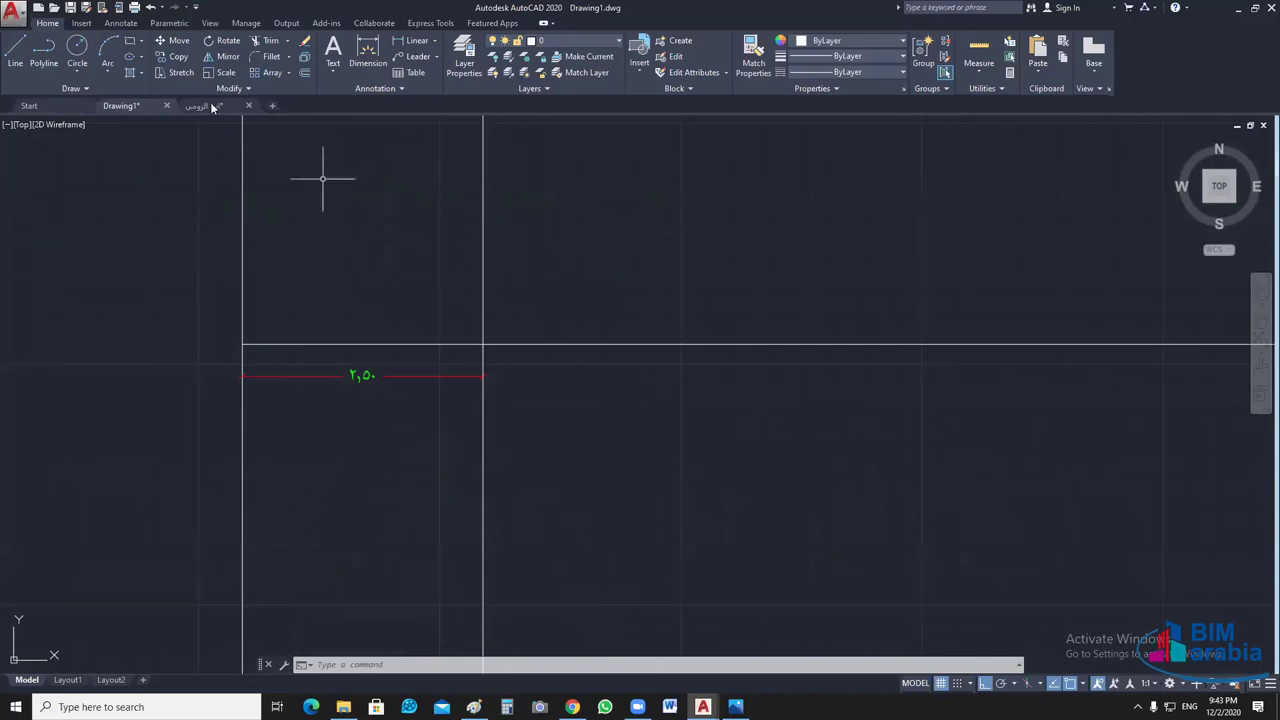
# - Turn on the WALL_out and Wall_In layers in the reference plan
pyautogui.scroll(-5, 396, 421)
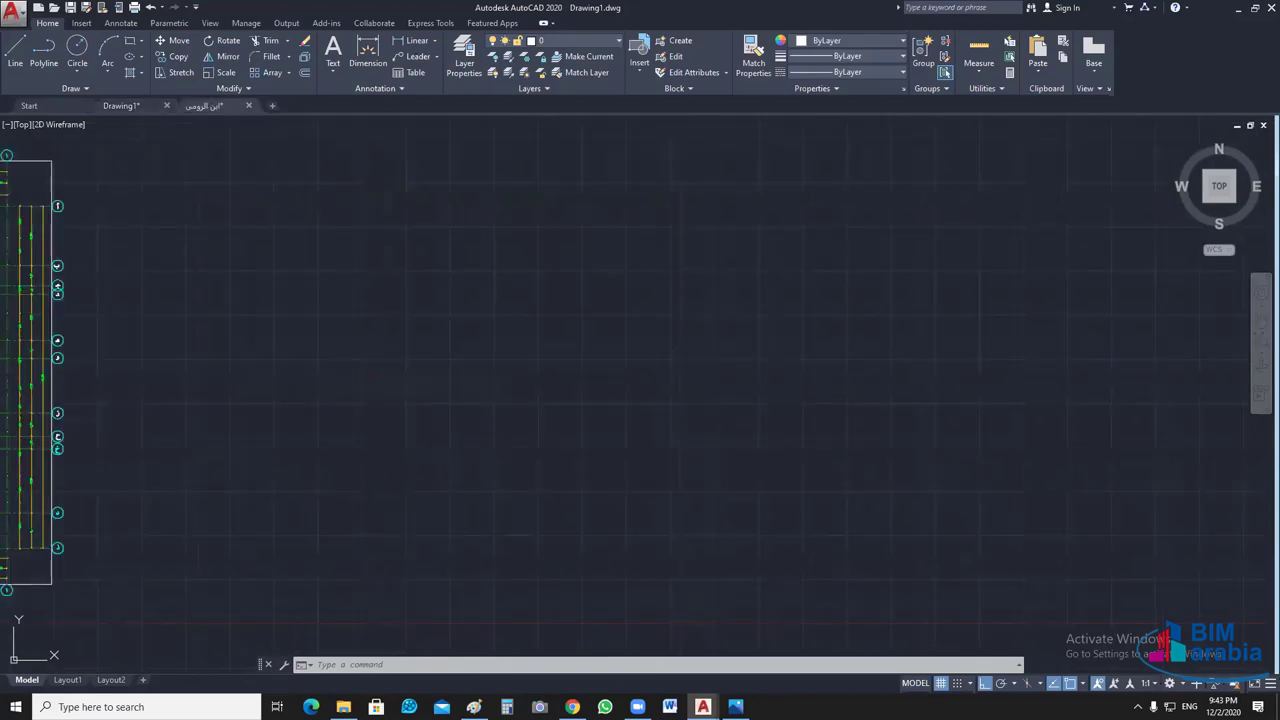
pyautogui.scroll(5, 480, 434)
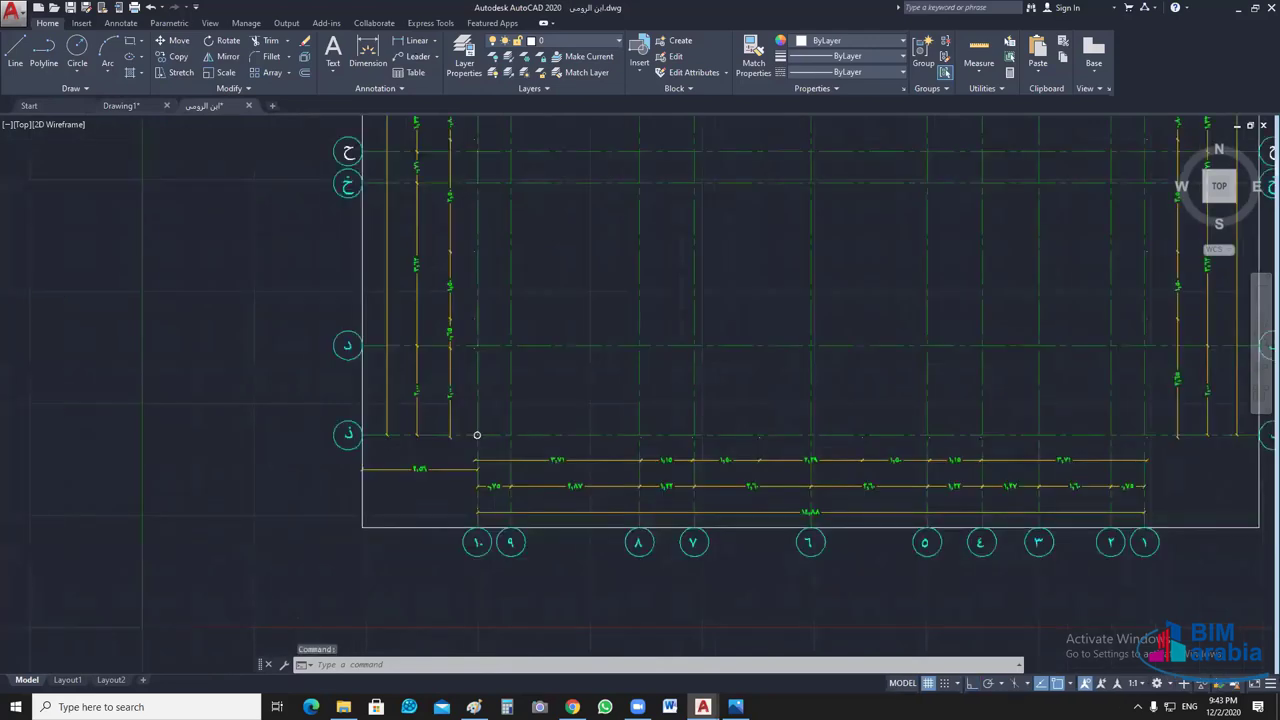
pyautogui.scroll(2, 474, 326)
pyautogui.scroll(1, 488, 353)
pyautogui.click(608, 41)
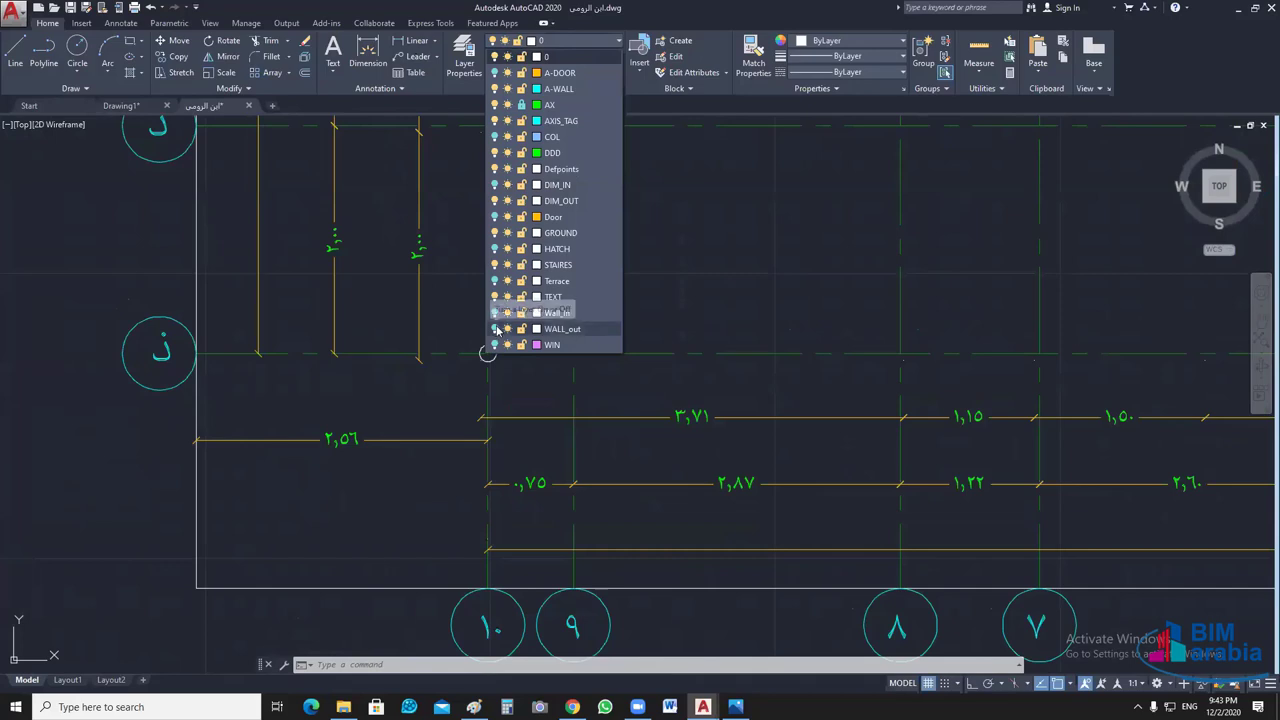
pyautogui.click(495, 329)
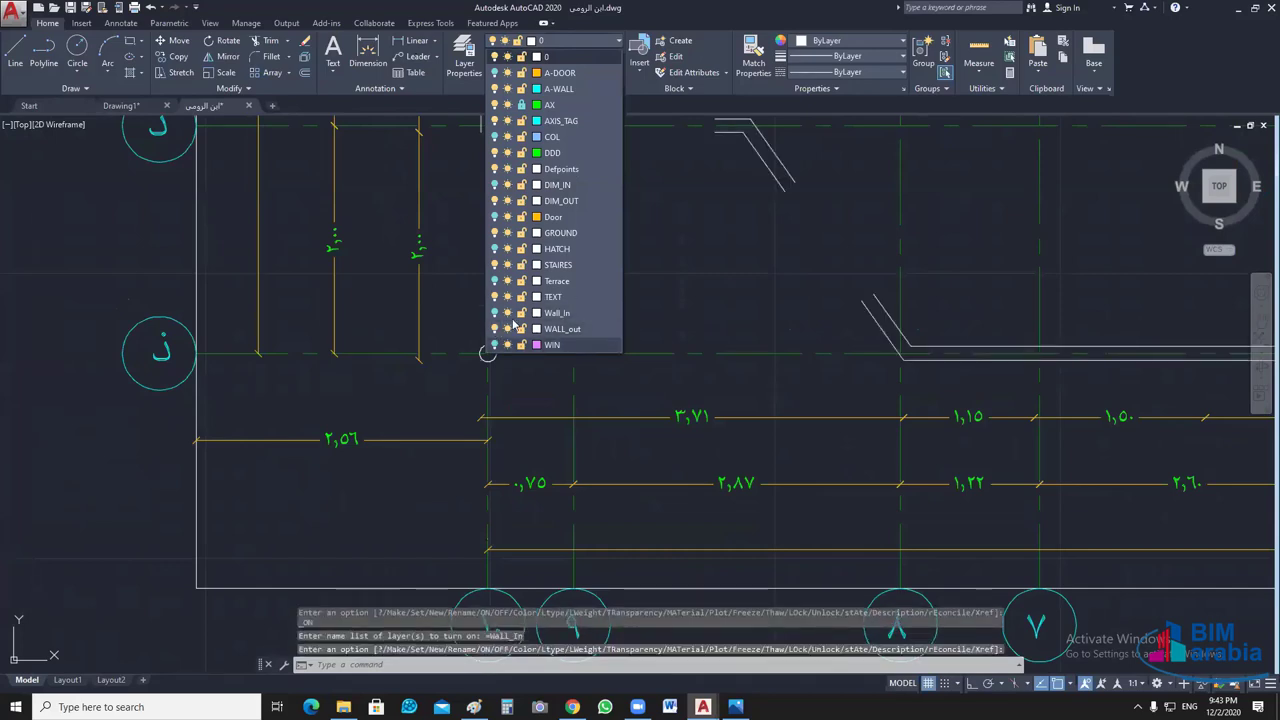
pyautogui.click(495, 314)
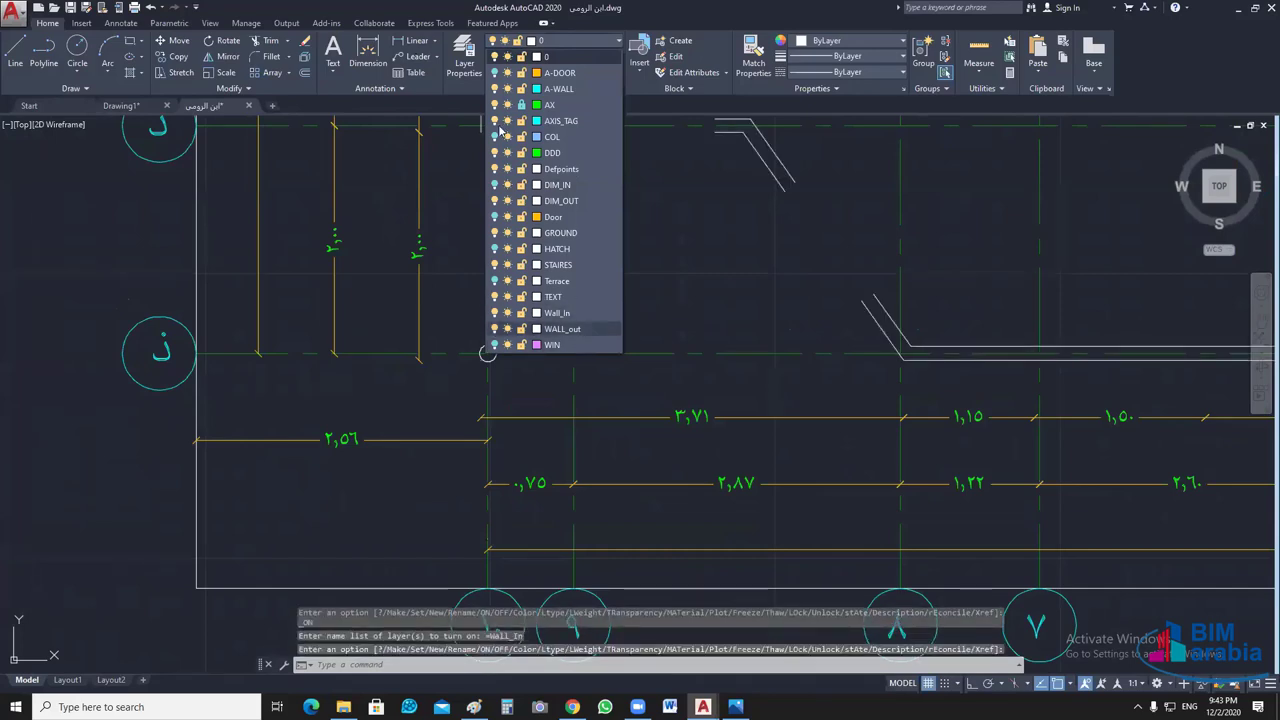
pyautogui.press('Escape')
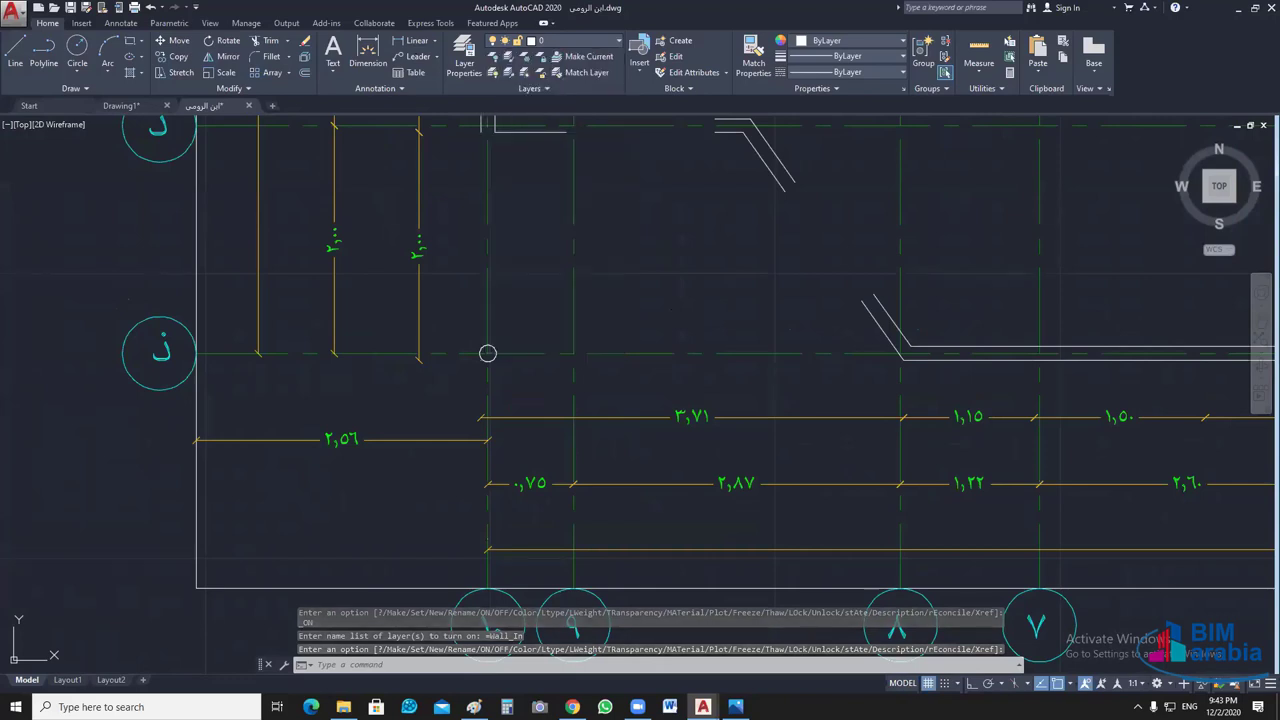
# - Zoom and pan to bring the reference plan's lower-left walls into view
pyautogui.scroll(2, 657, 343)
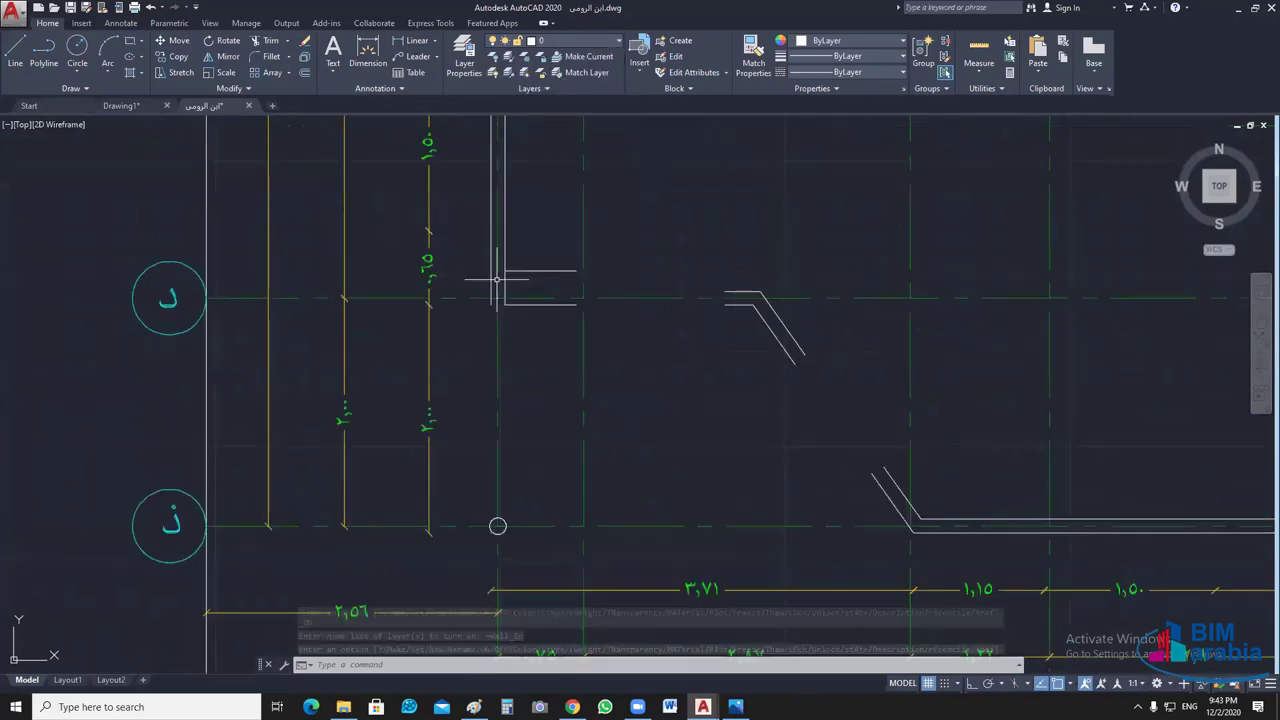
pyautogui.scroll(3, 493, 300)
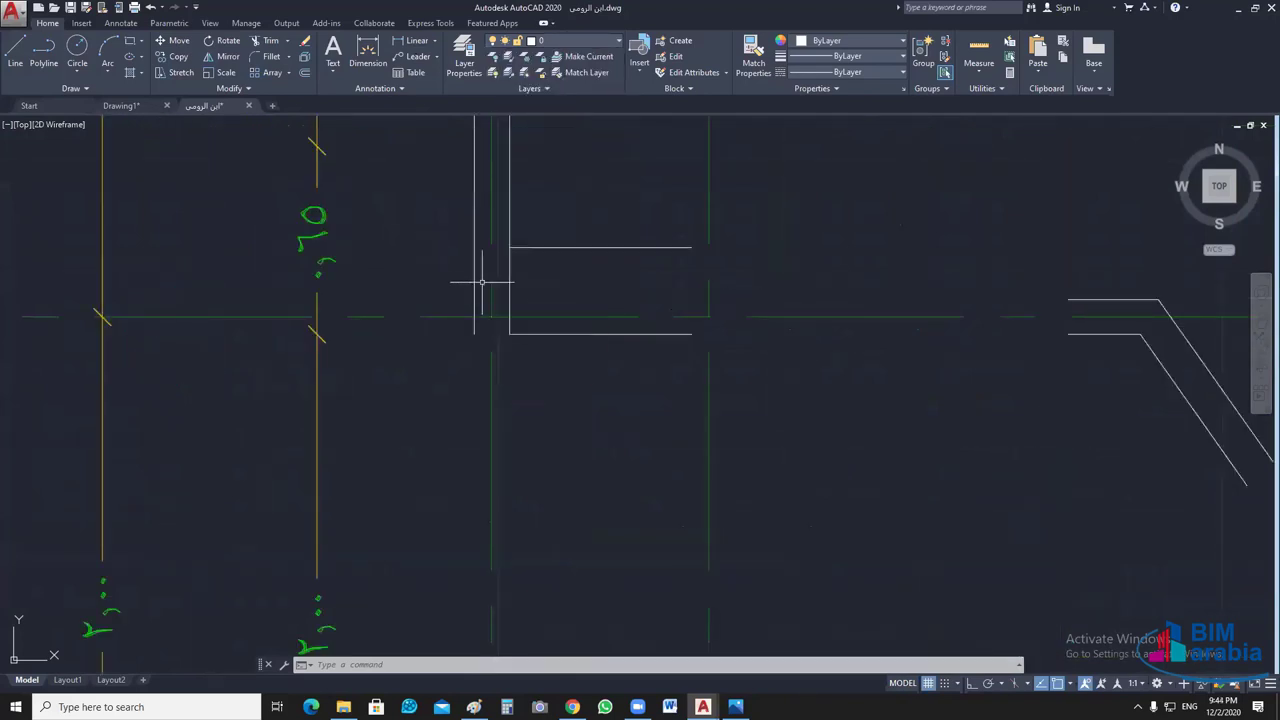
pyautogui.scroll(-2, 468, 352)
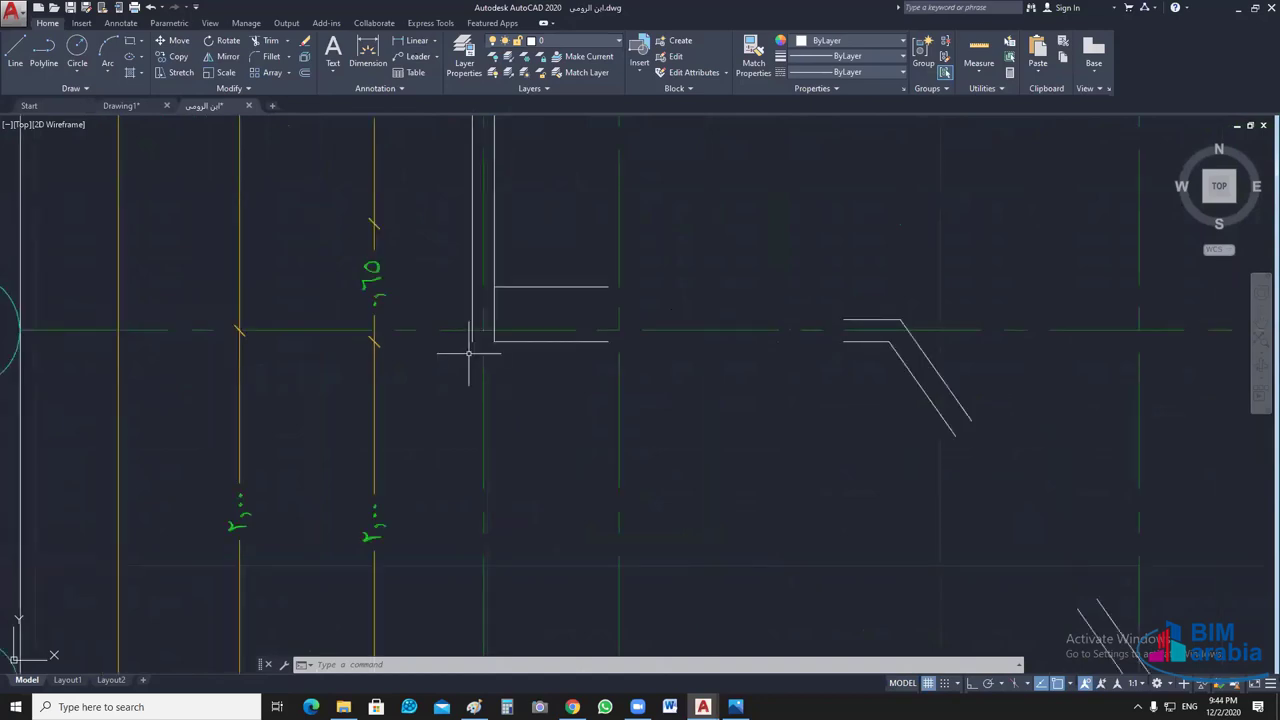
pyautogui.scroll(-3, 468, 352)
pyautogui.scroll(1, 380, 520)
pyautogui.scroll(2, 476, 527)
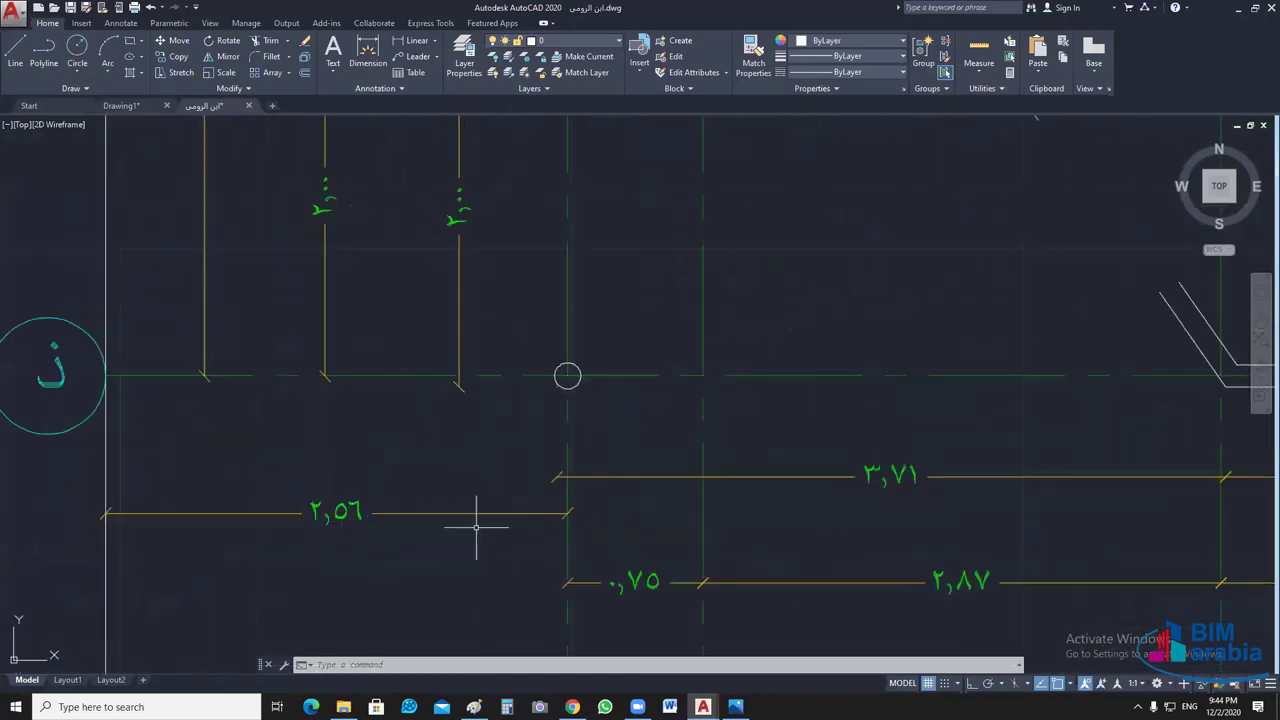
pyautogui.moveTo(612, 303); pyautogui.dragTo(579, 466, button='middle')
pyautogui.scroll(-2, 579, 466)
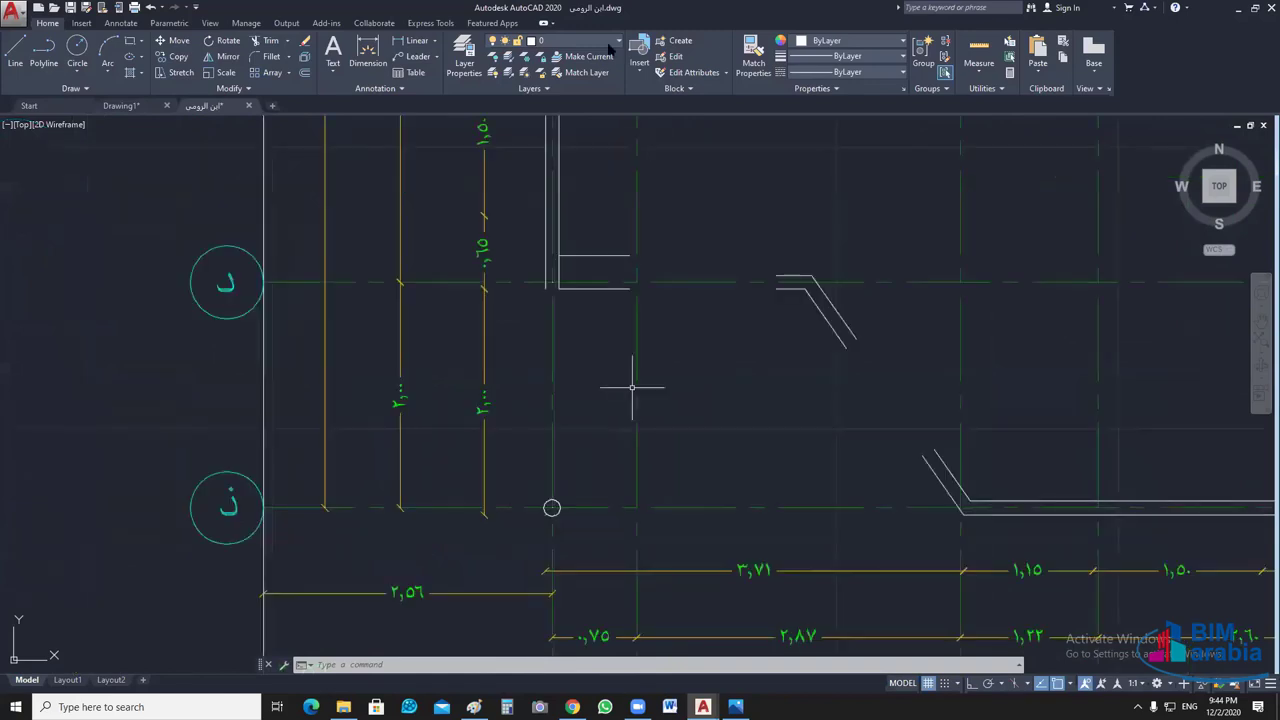
# - Turn on the Terrace layer and check the dimensions below the wall corner
pyautogui.click(560, 40)
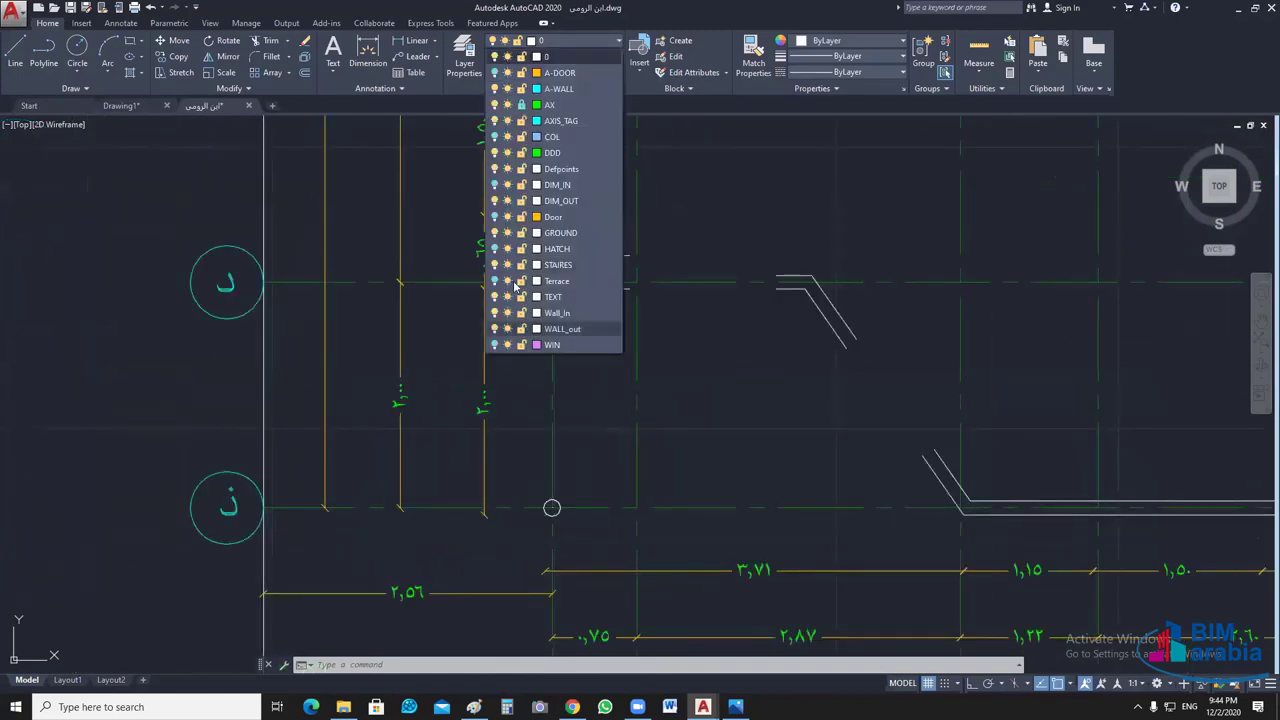
pyautogui.click(662, 369)
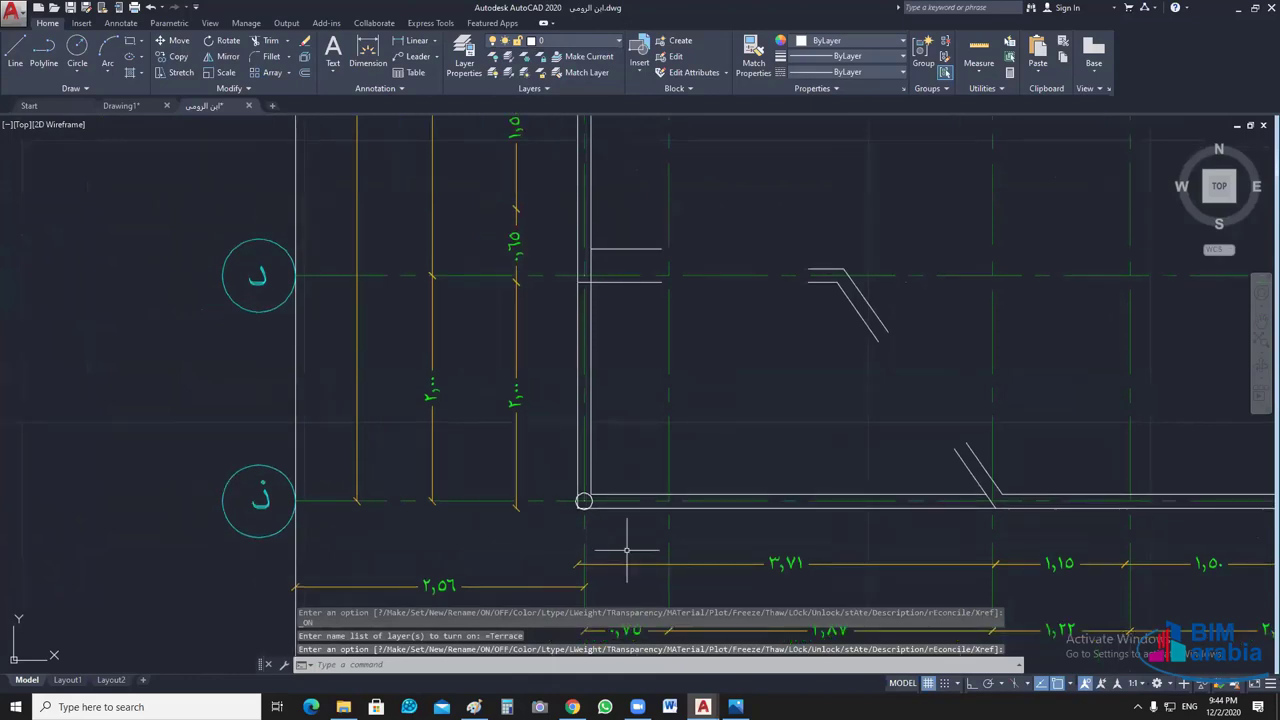
pyautogui.scroll(4, 619, 542)
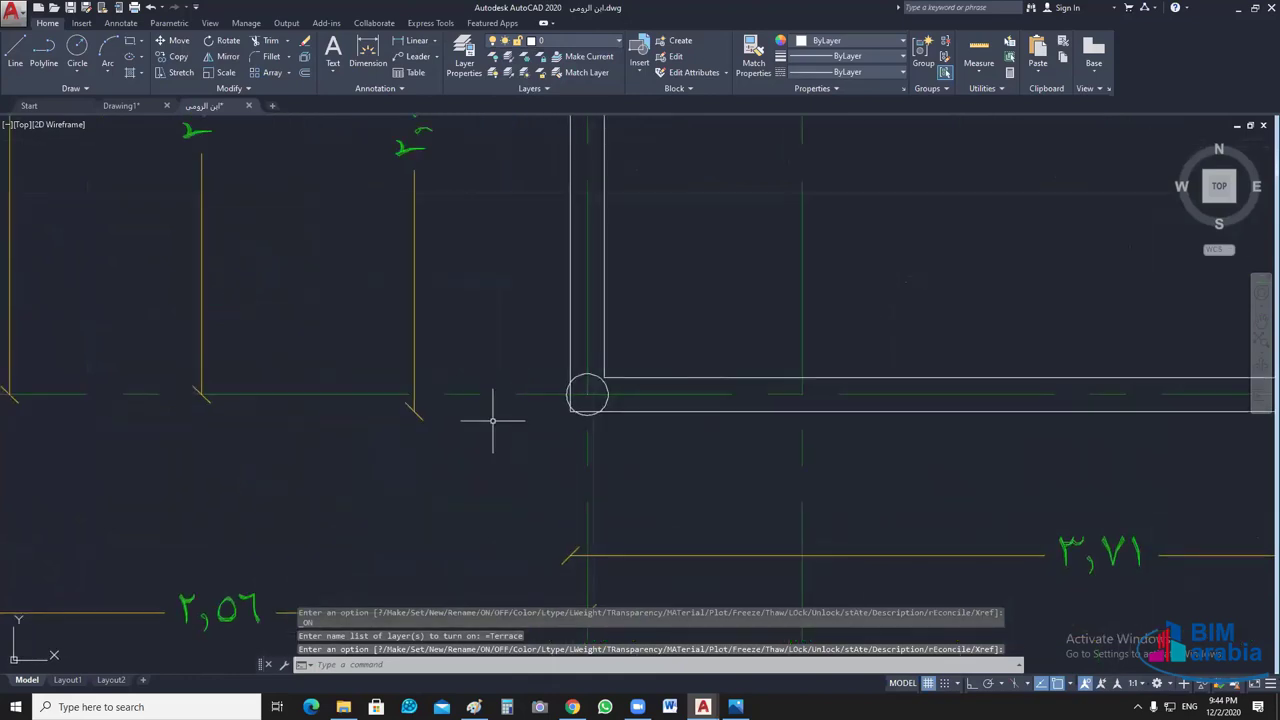
pyautogui.moveTo(556, 630); pyautogui.dragTo(558, 433, button='middle')
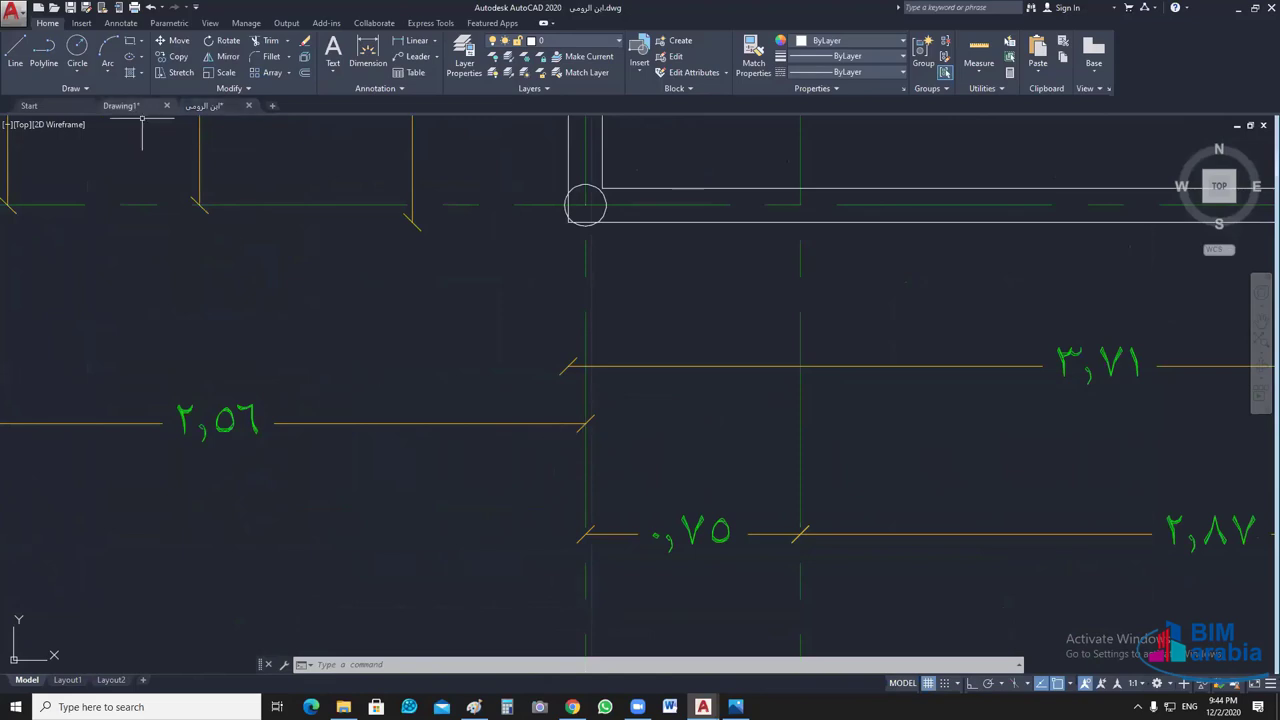
pyautogui.click(120, 105)
# - Stretch the left inner wall line's top grip 0.06 inward
pyautogui.moveTo(491, 414)
pyautogui.mouseDown(button='middle')
pyautogui.moveTo(589, 440)
pyautogui.moveTo(432, 442)
pyautogui.mouseUp(button='middle')
pyautogui.click(318, 310)
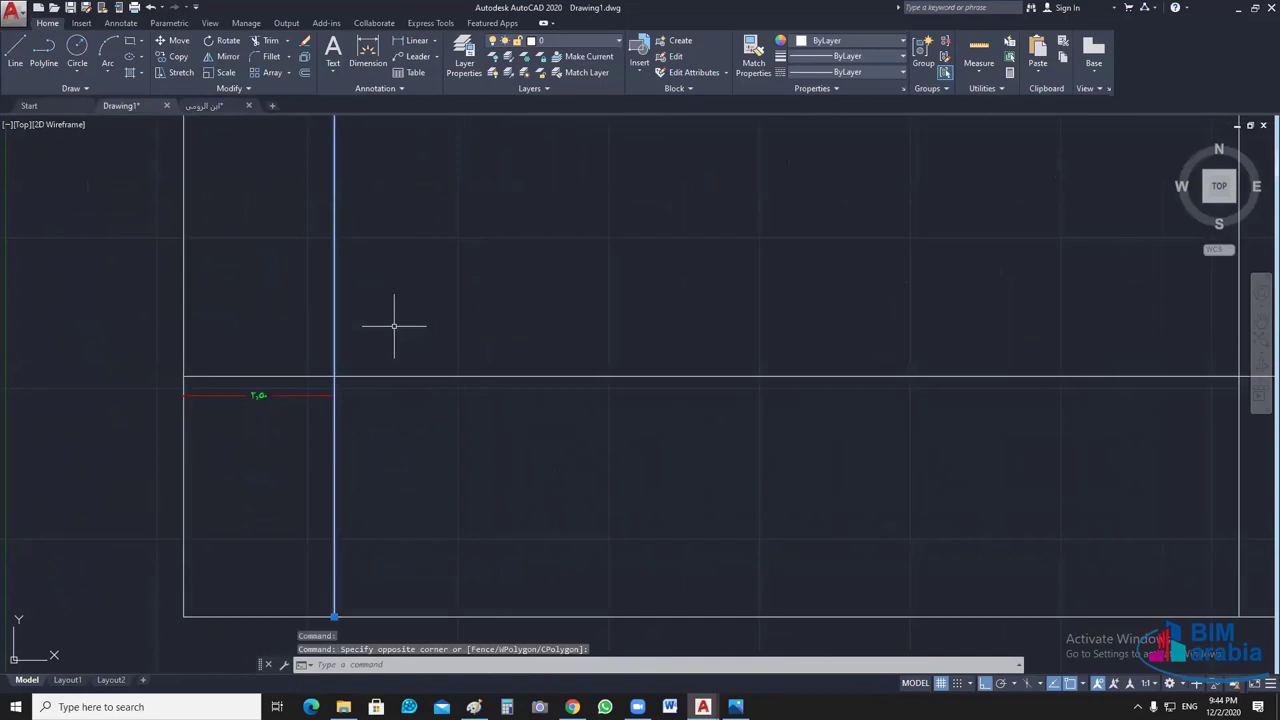
pyautogui.scroll(-2, 394, 325)
pyautogui.click(394, 218)
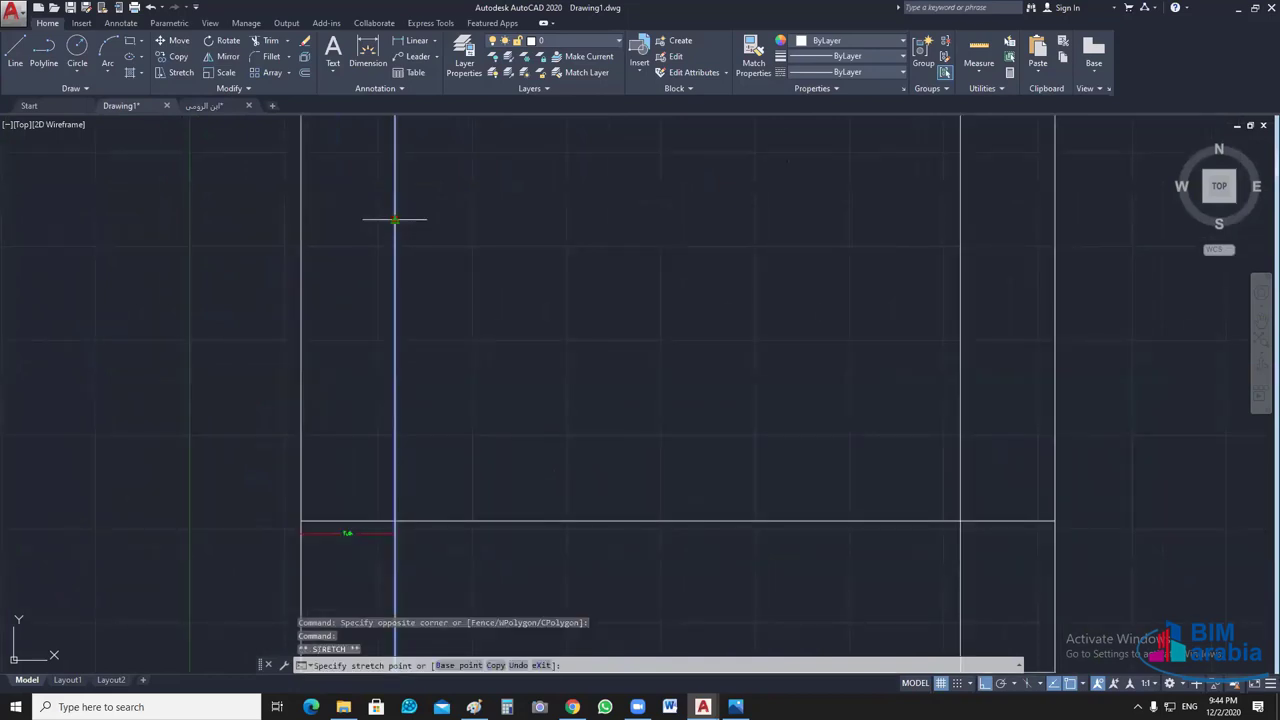
pyautogui.write('.06')
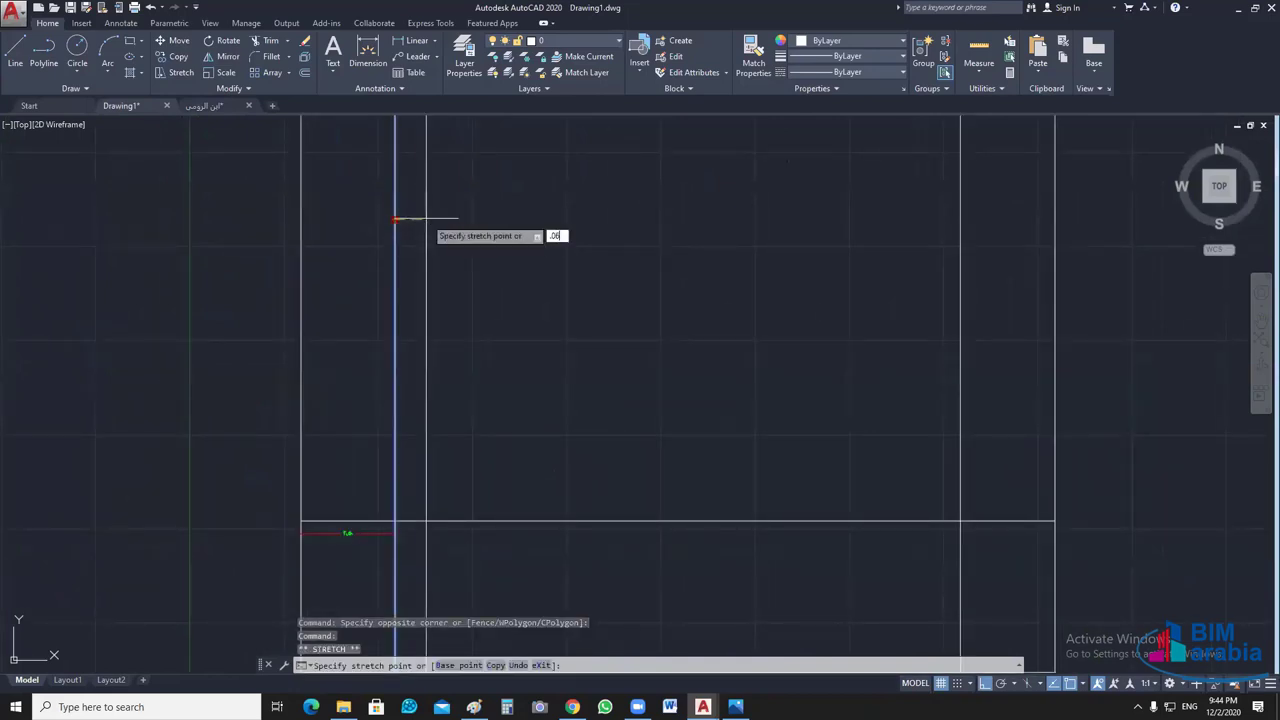
pyautogui.press('Return')
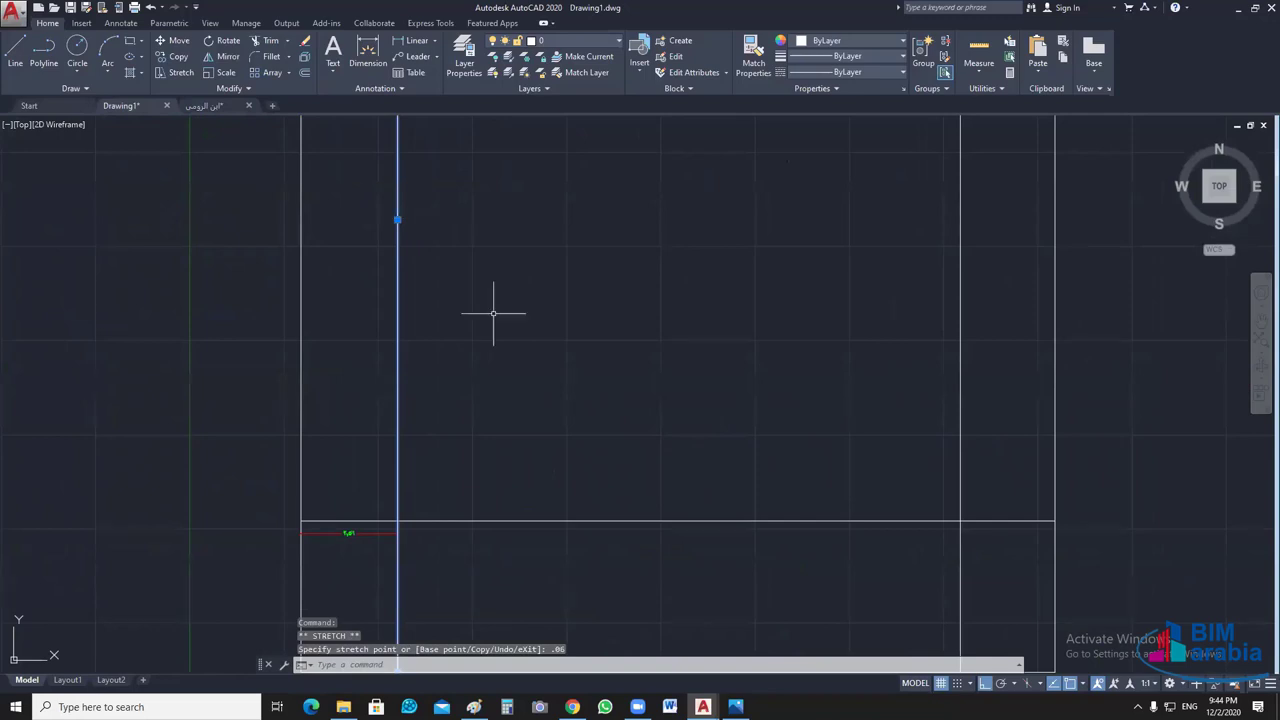
# - Stretch the right inner wall line's top grip 0.06 to the left
pyautogui.moveTo(310, 614); pyautogui.dragTo(260, 614, button='middle')
pyautogui.scroll(2, 506, 500)
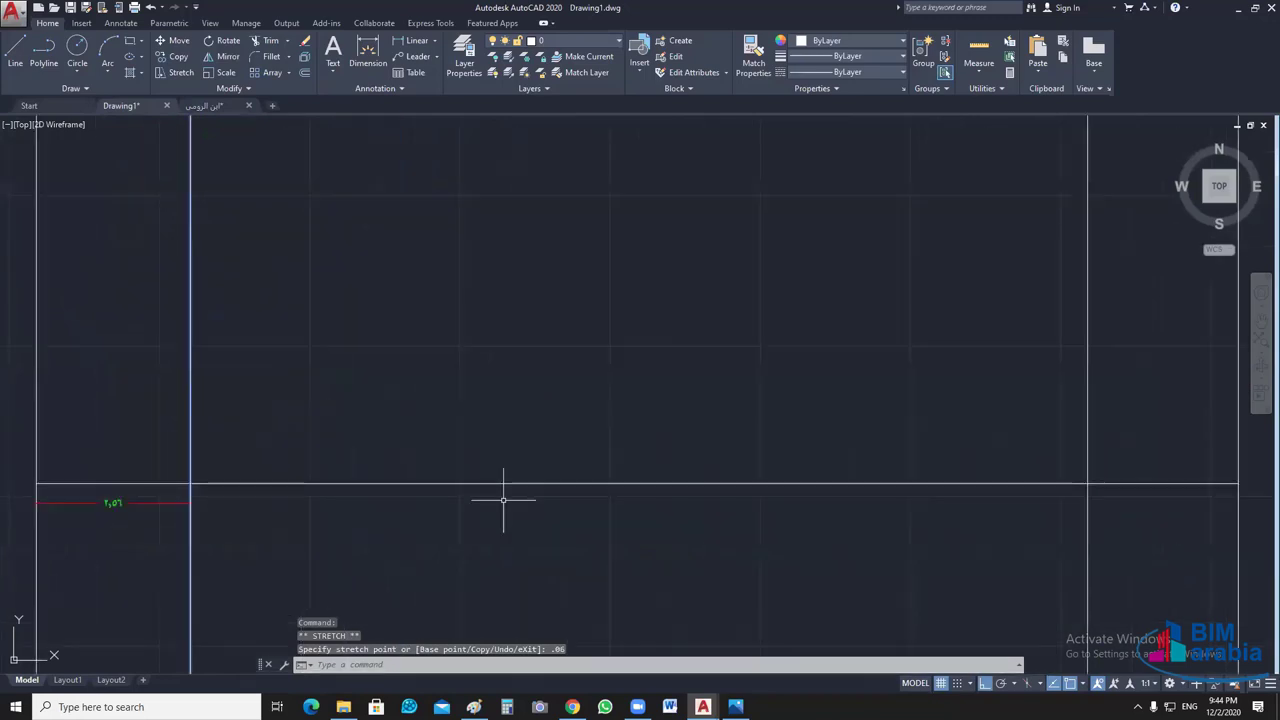
pyautogui.scroll(-2, 534, 474)
pyautogui.moveTo(771, 354); pyautogui.dragTo(663, 372)
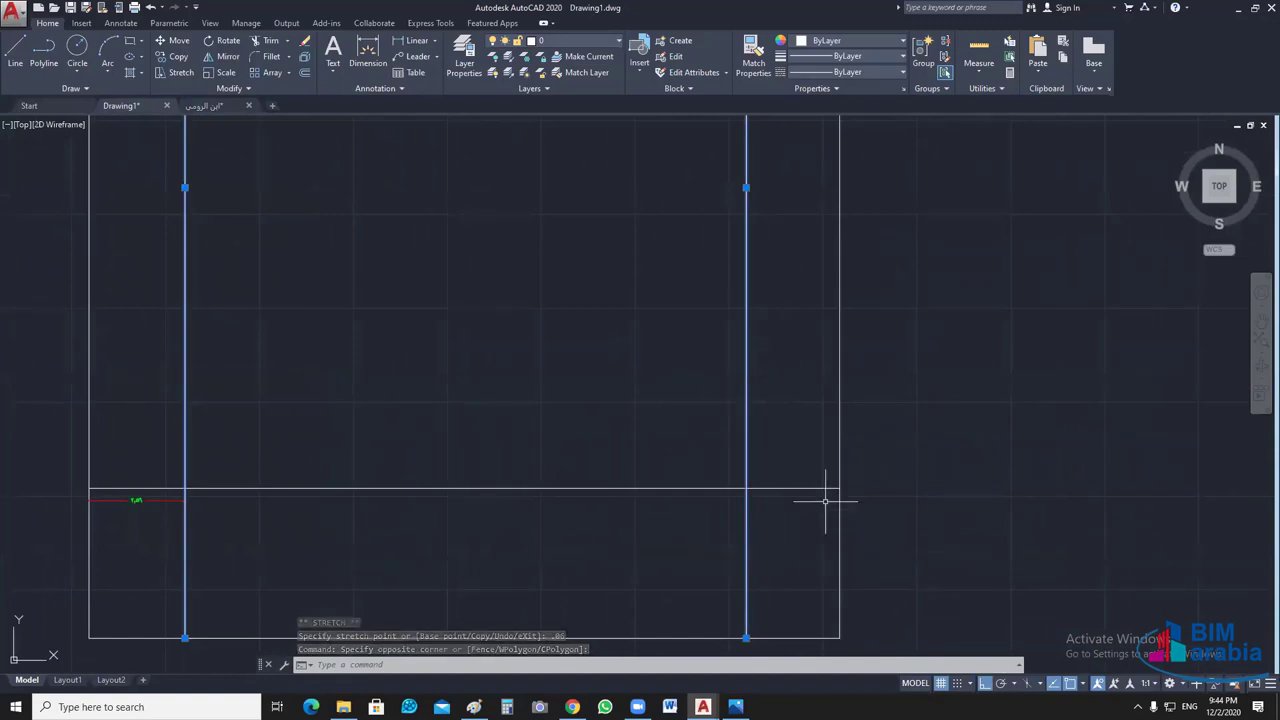
pyautogui.click(746, 187)
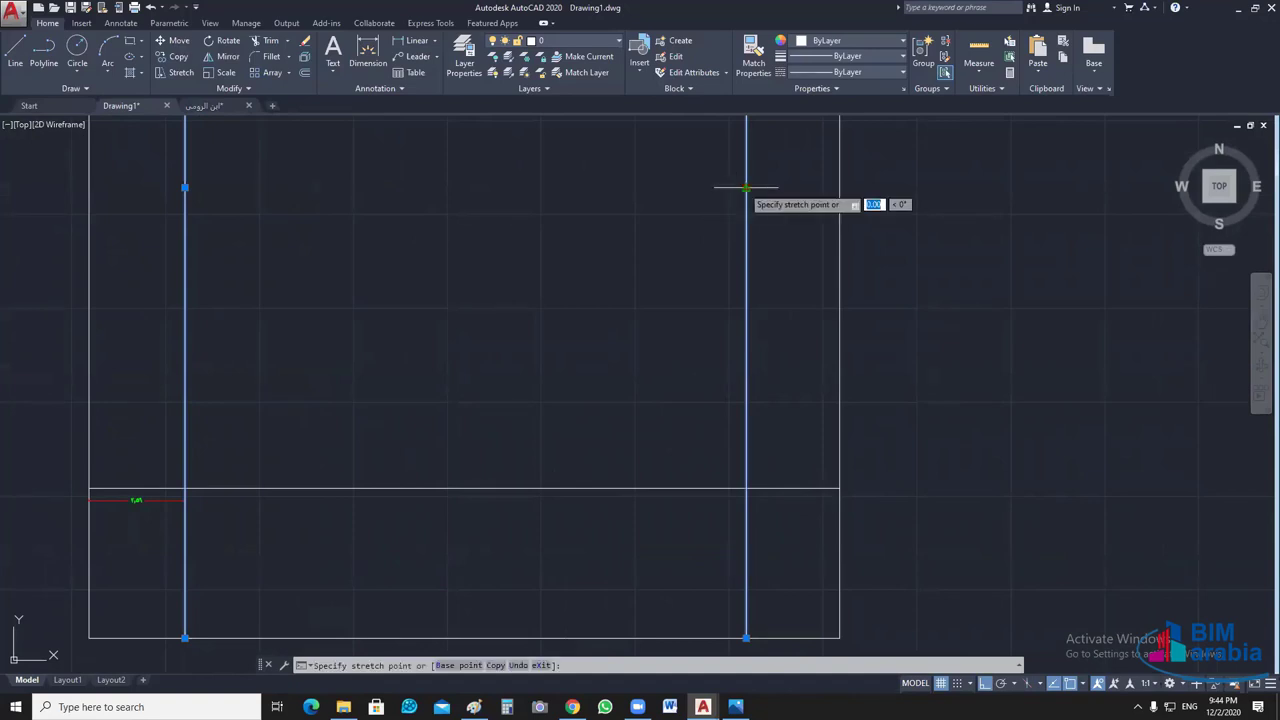
pyautogui.write('.06')
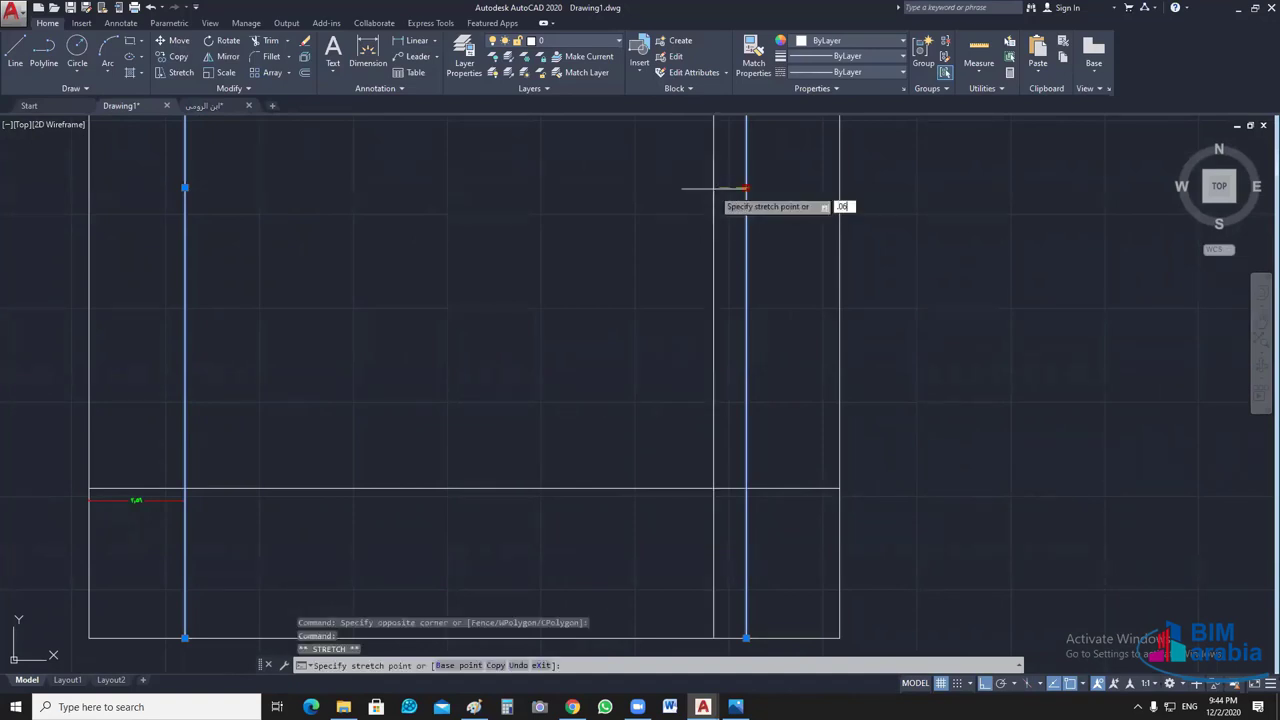
pyautogui.press('Return')
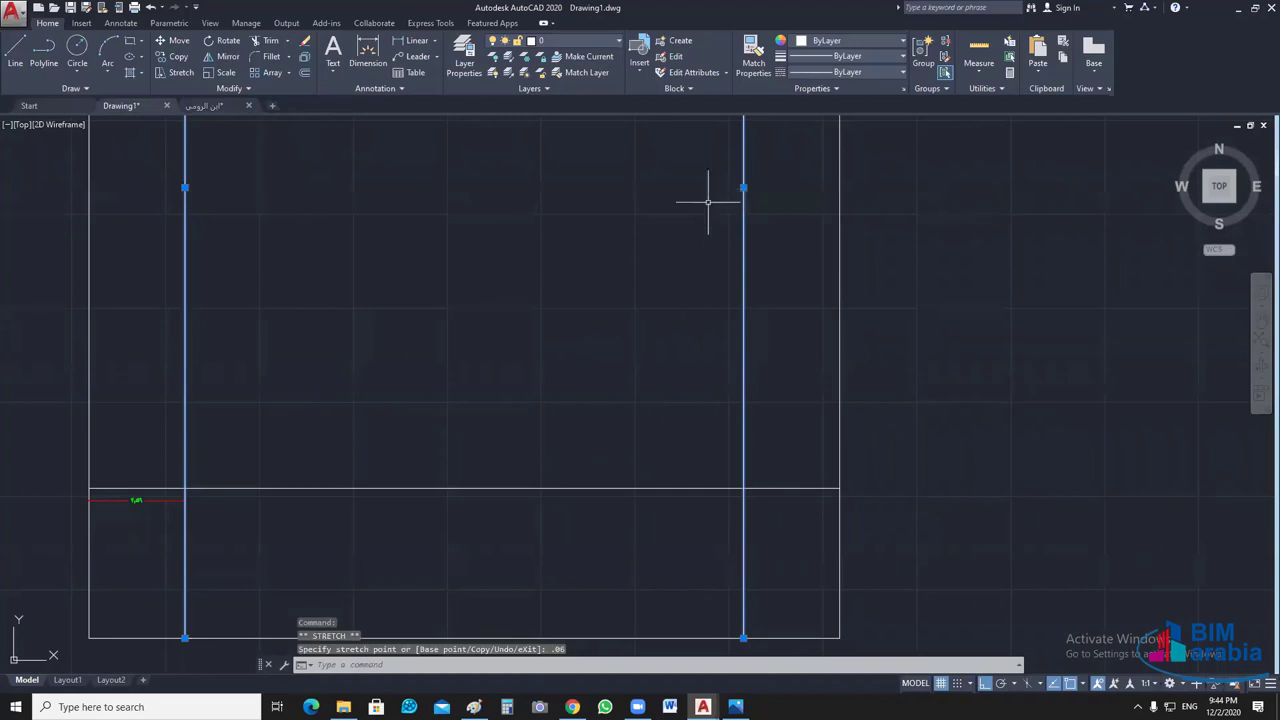
pyautogui.moveTo(708, 201); pyautogui.dragTo(651, 440, button='middle')
pyautogui.scroll(-2, 671, 374)
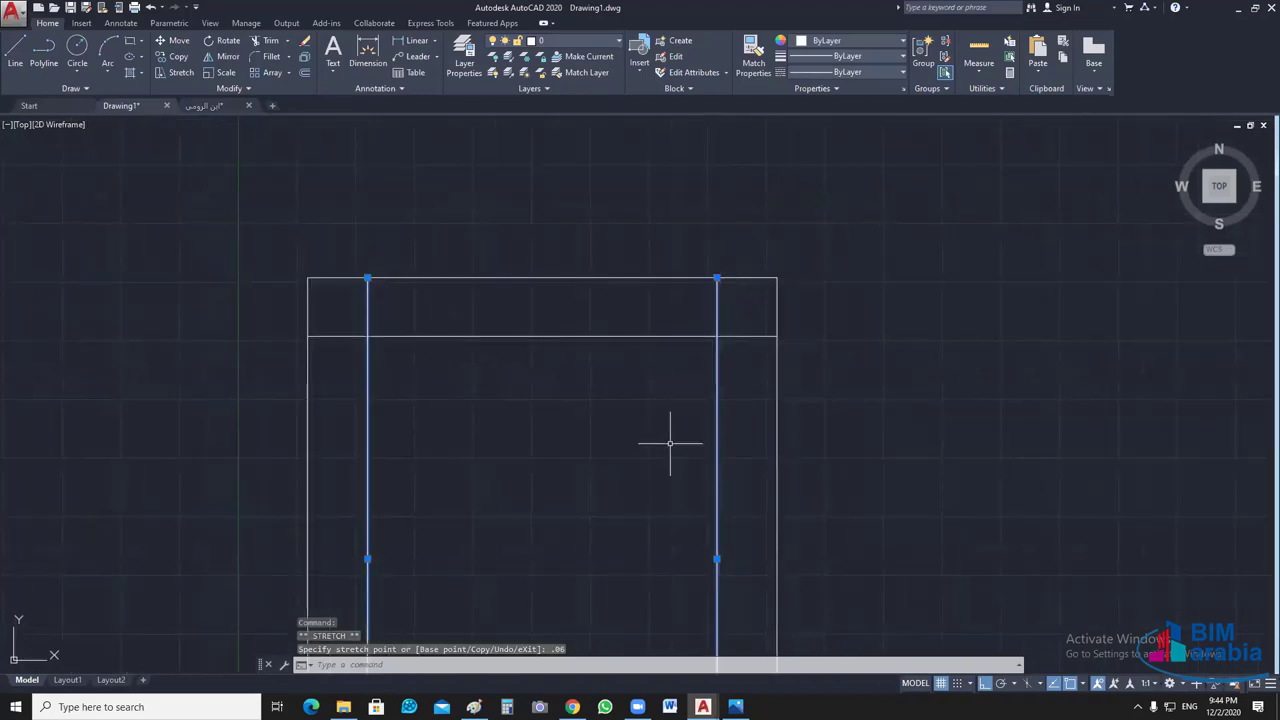
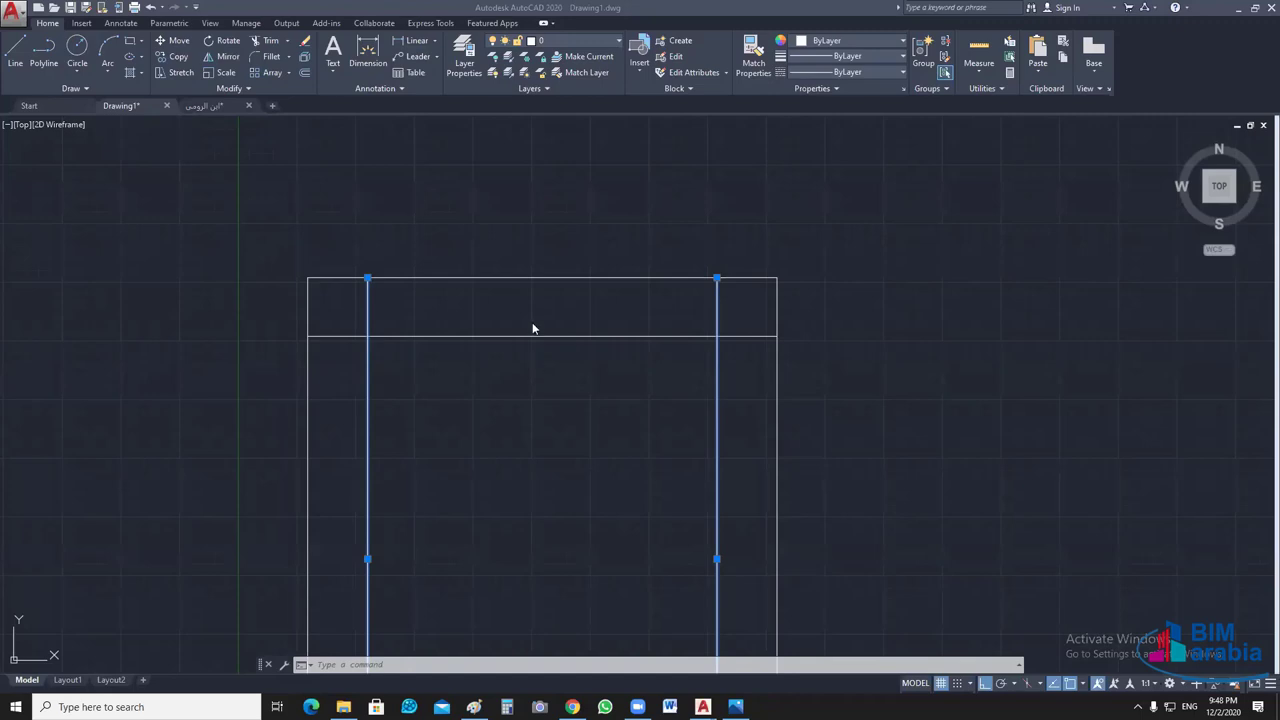
# - Show the whole reference floor plan, framing its top grid bubbles and dimensions
pyautogui.click(222, 108)
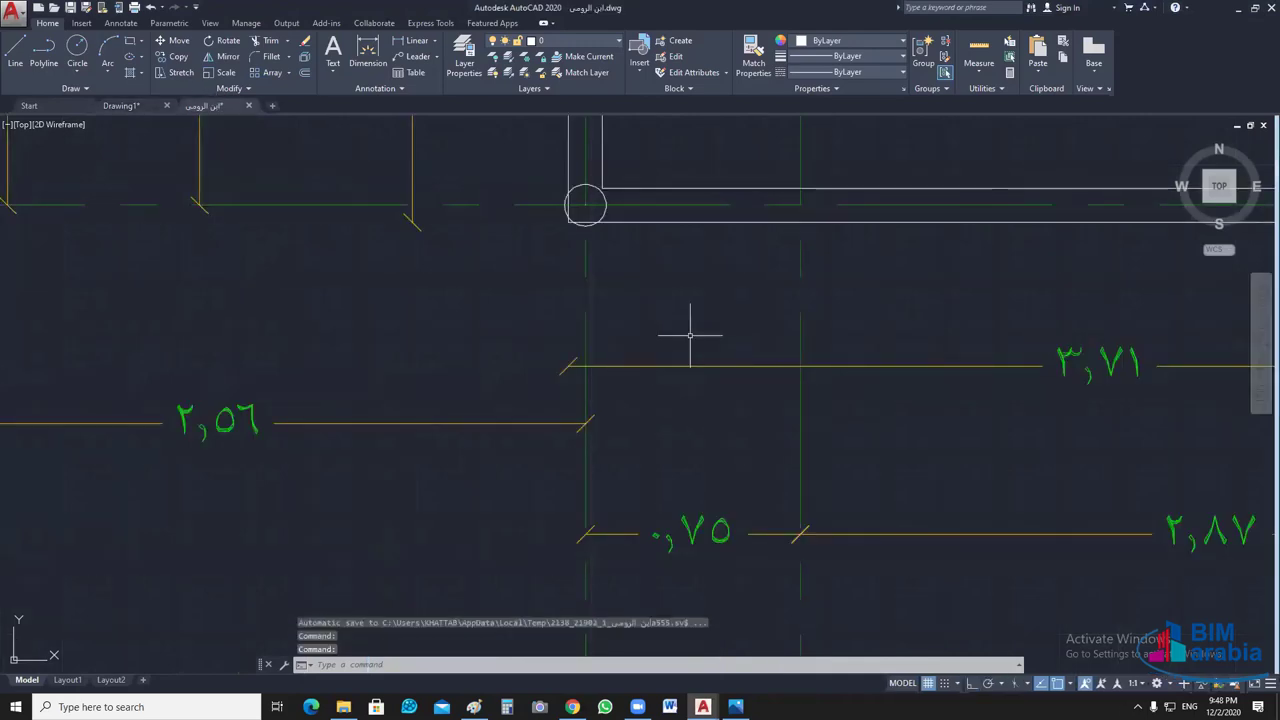
pyautogui.scroll(-5, 690, 335)
pyautogui.moveTo(815, 259); pyautogui.dragTo(689, 364, button='middle')
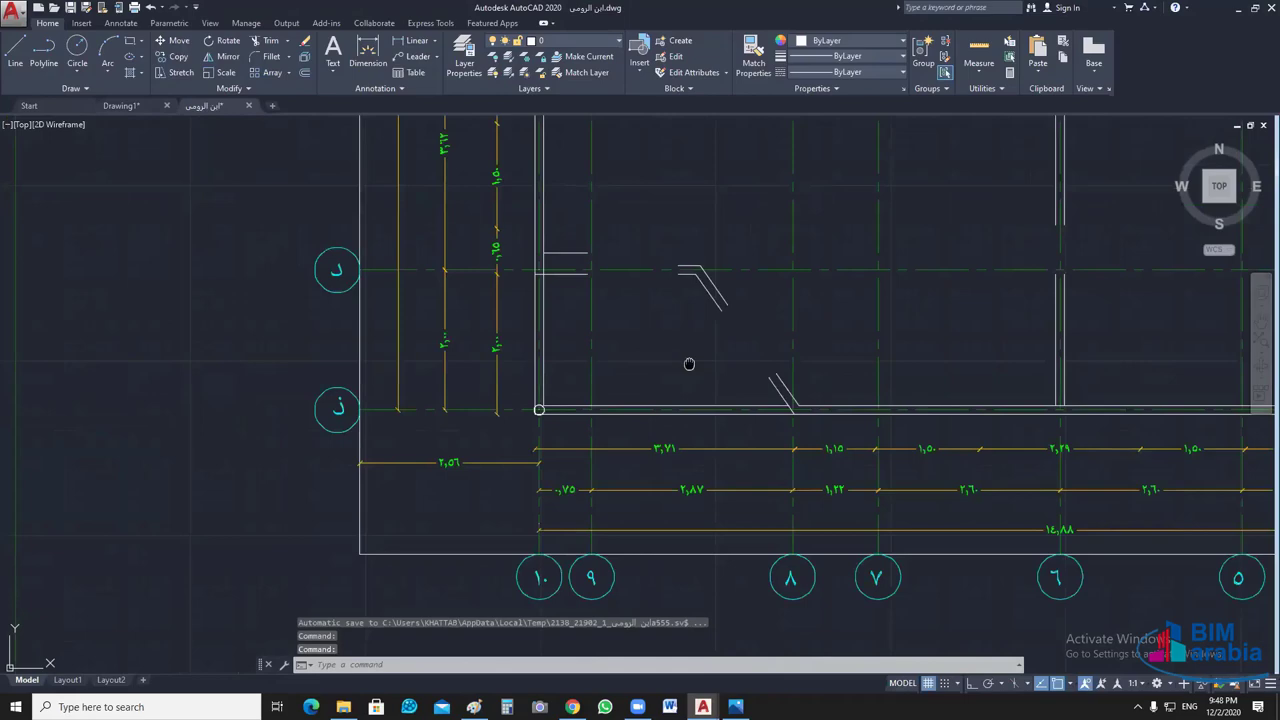
pyautogui.middleClick(689, 364)
pyautogui.scroll(5, 703, 150)
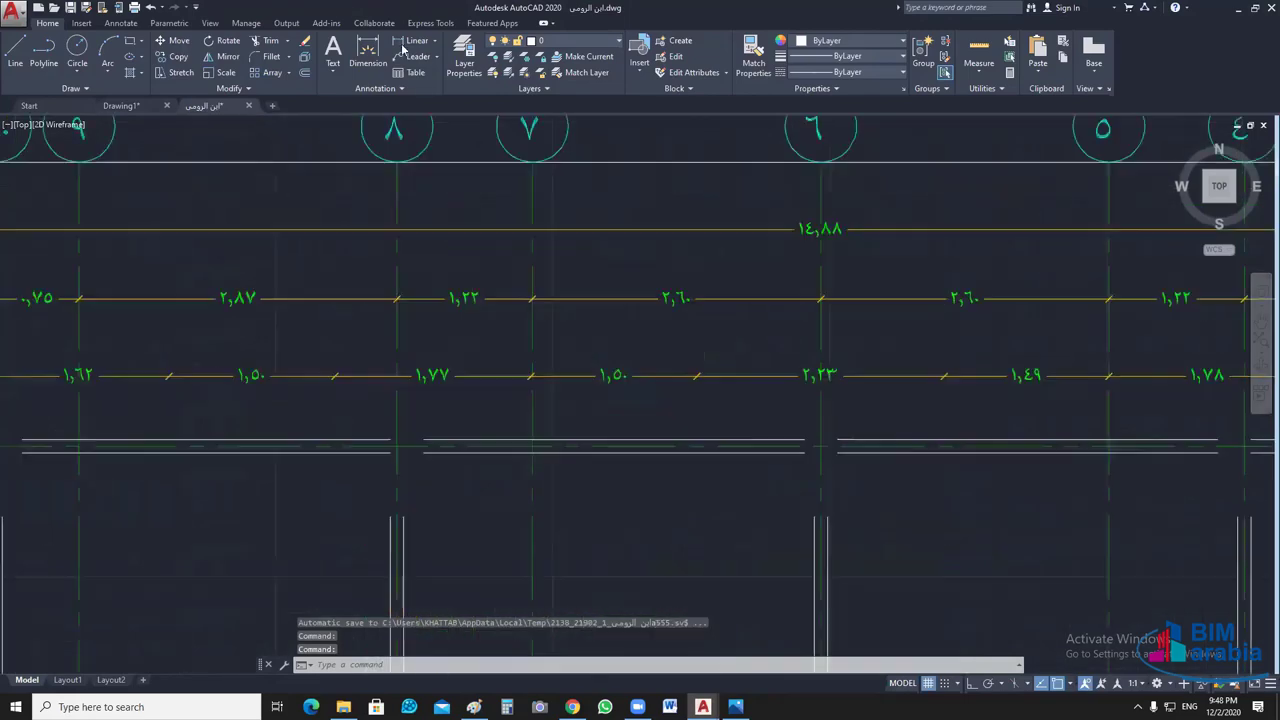
pyautogui.moveTo(111, 385); pyautogui.dragTo(497, 408, button='middle')
# - Start a DLI linear dimension on gridline 9, then cancel it unfinished
pyautogui.write('dli')
pyautogui.press('Return')
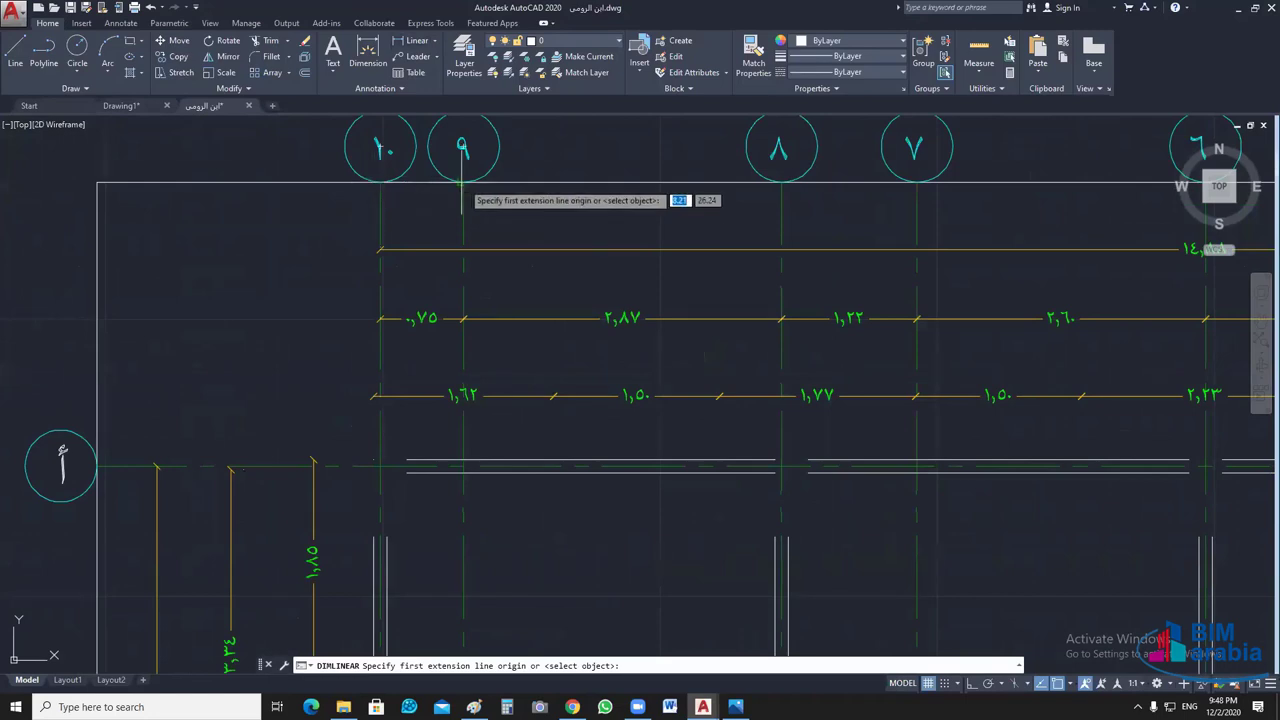
pyautogui.click(462, 183)
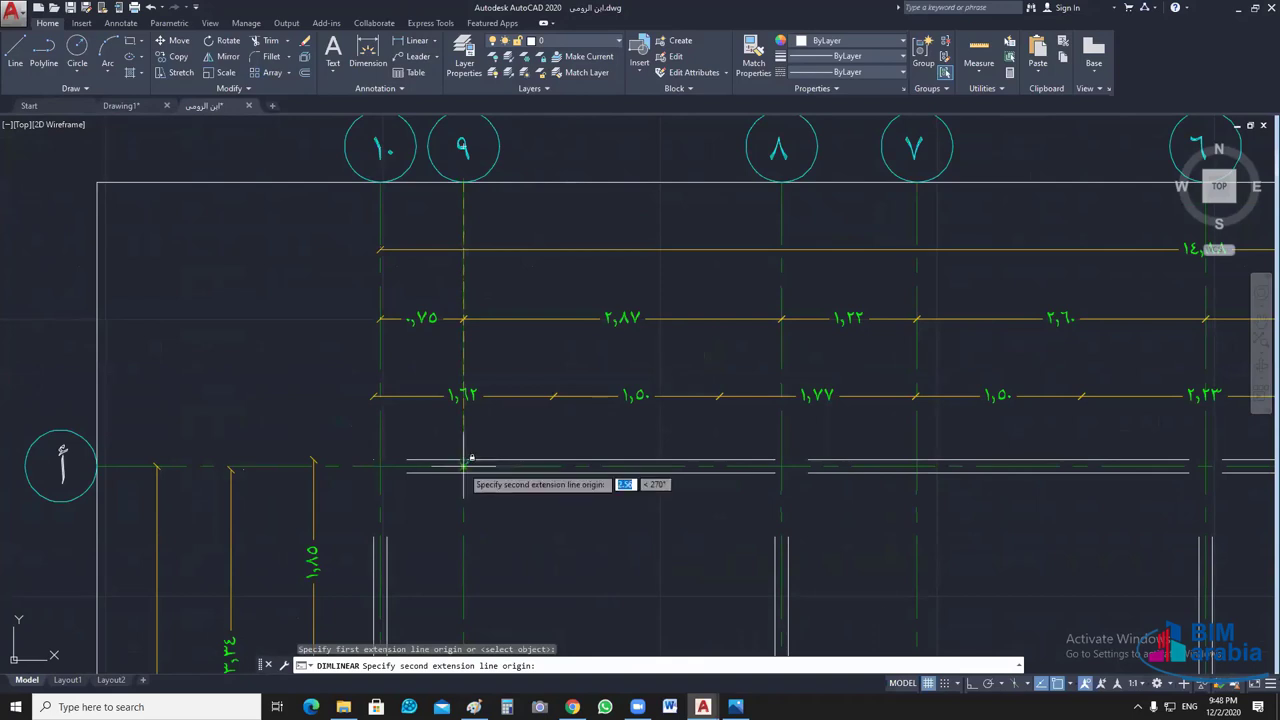
pyautogui.click(463, 463)
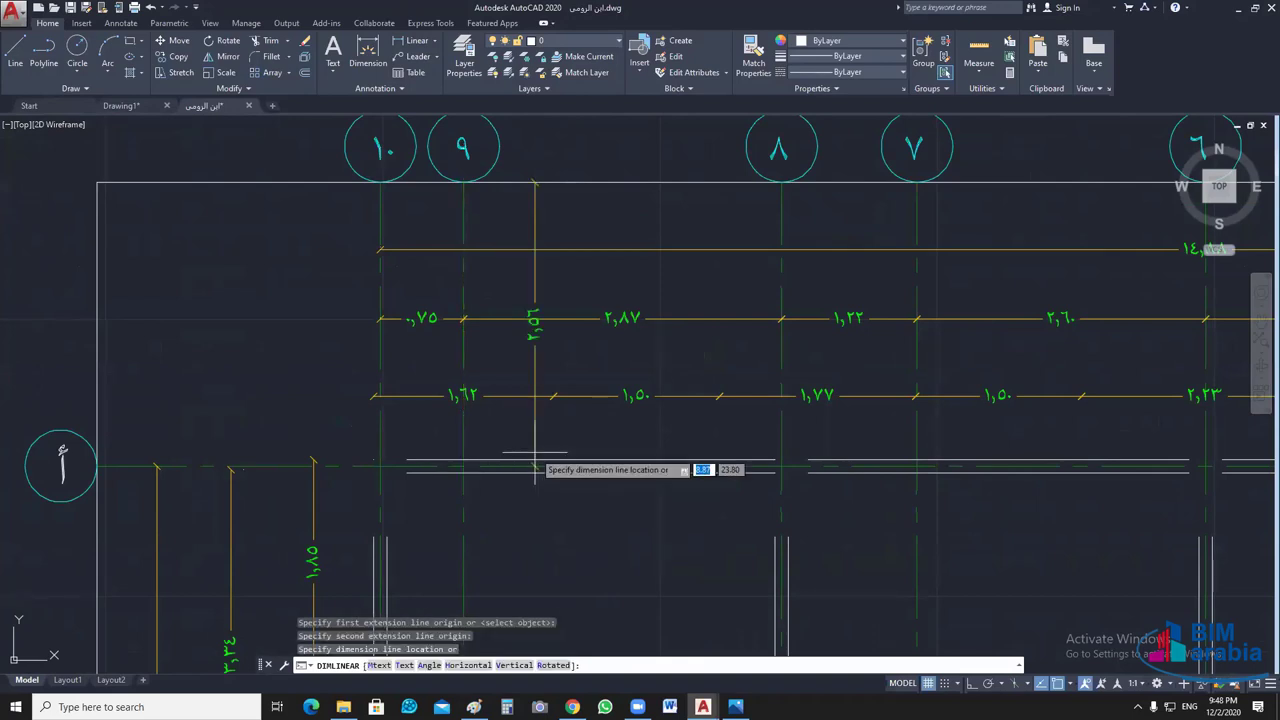
pyautogui.press('Escape')
pyautogui.scroll(-2, 600, 330)
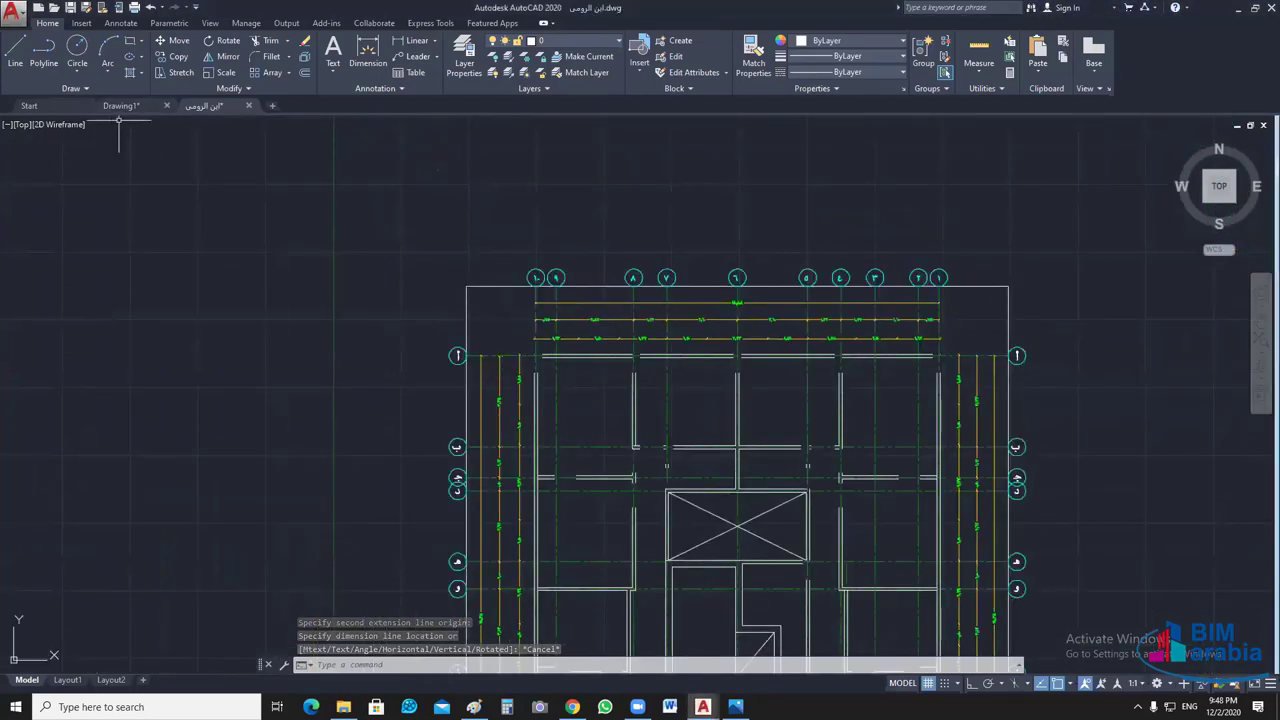
pyautogui.click(121, 105)
pyautogui.click(570, 336)
pyautogui.click(566, 393)
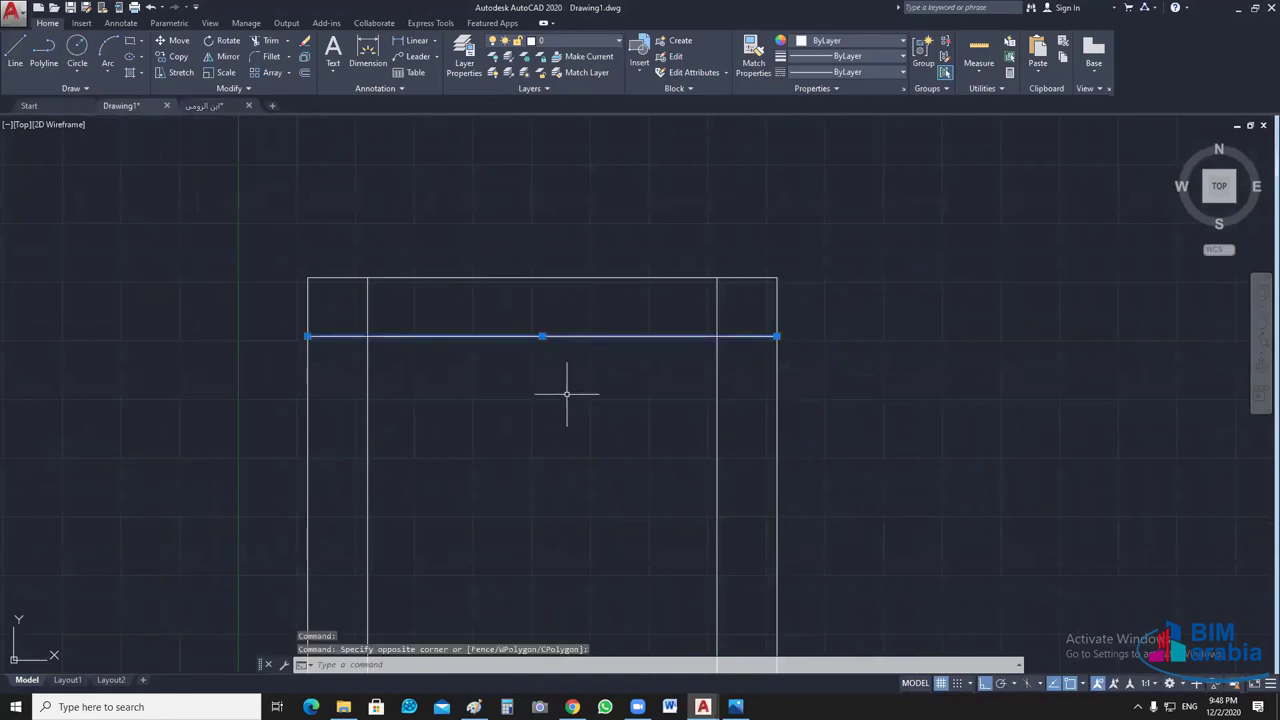
pyautogui.click(541, 336)
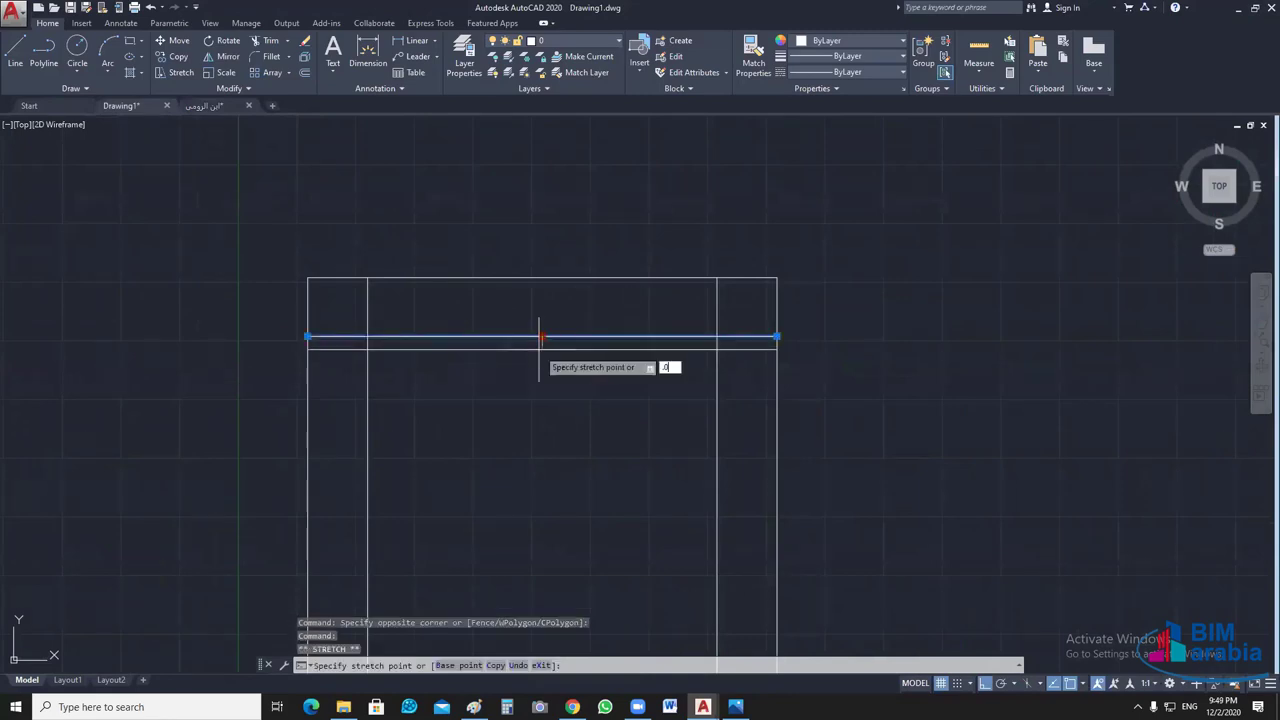
pyautogui.write('6')
pyautogui.press('Return')
pyautogui.press('Escape')
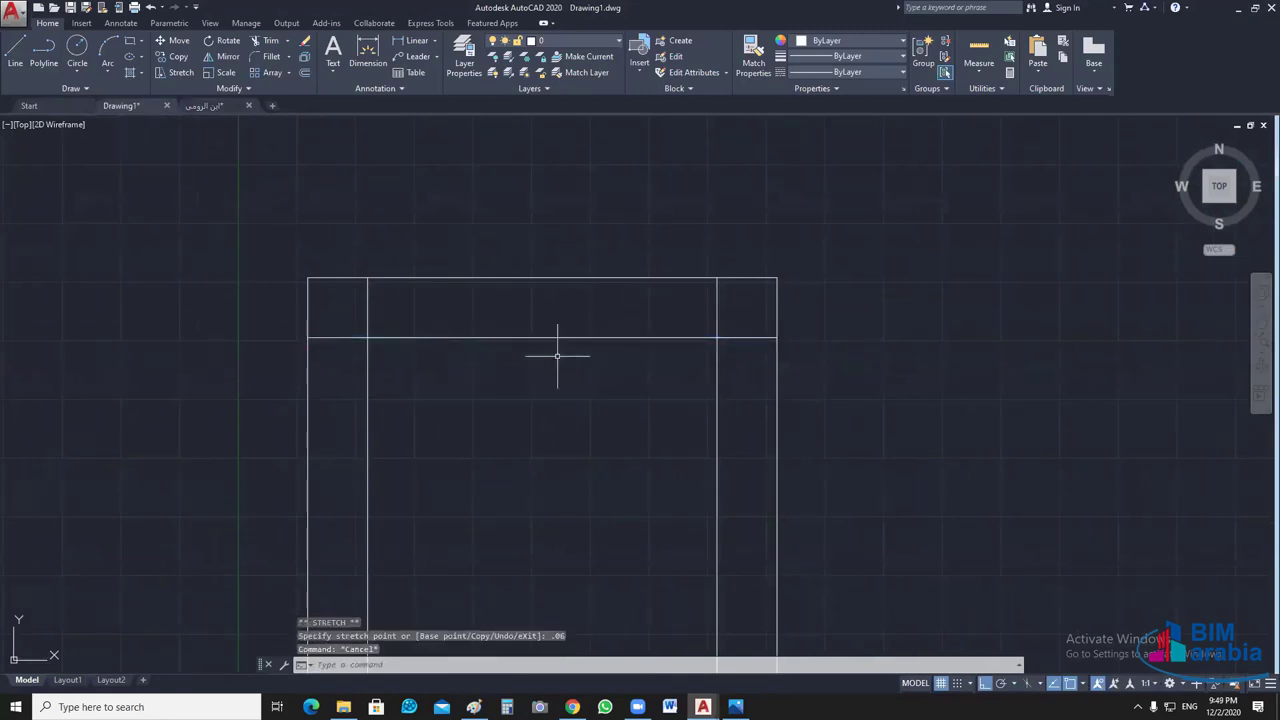
pyautogui.scroll(-4, 594, 408)
pyautogui.scroll(4, 613, 429)
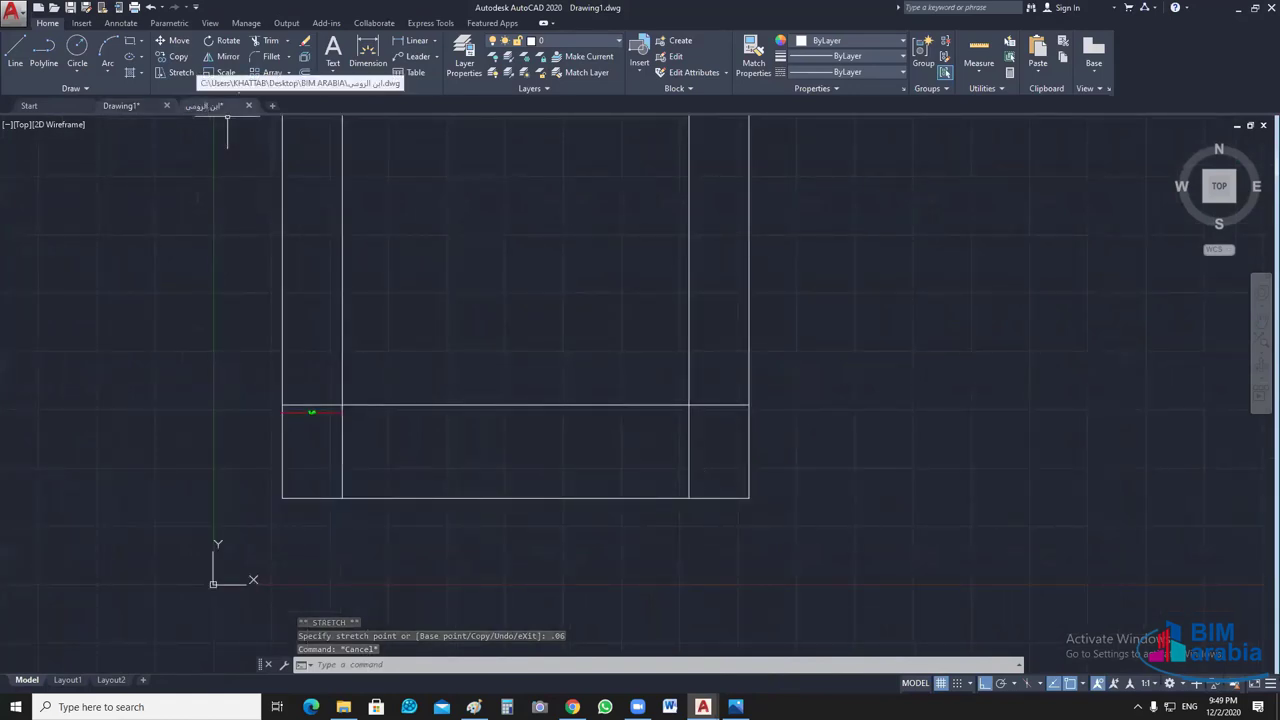
pyautogui.click(207, 106)
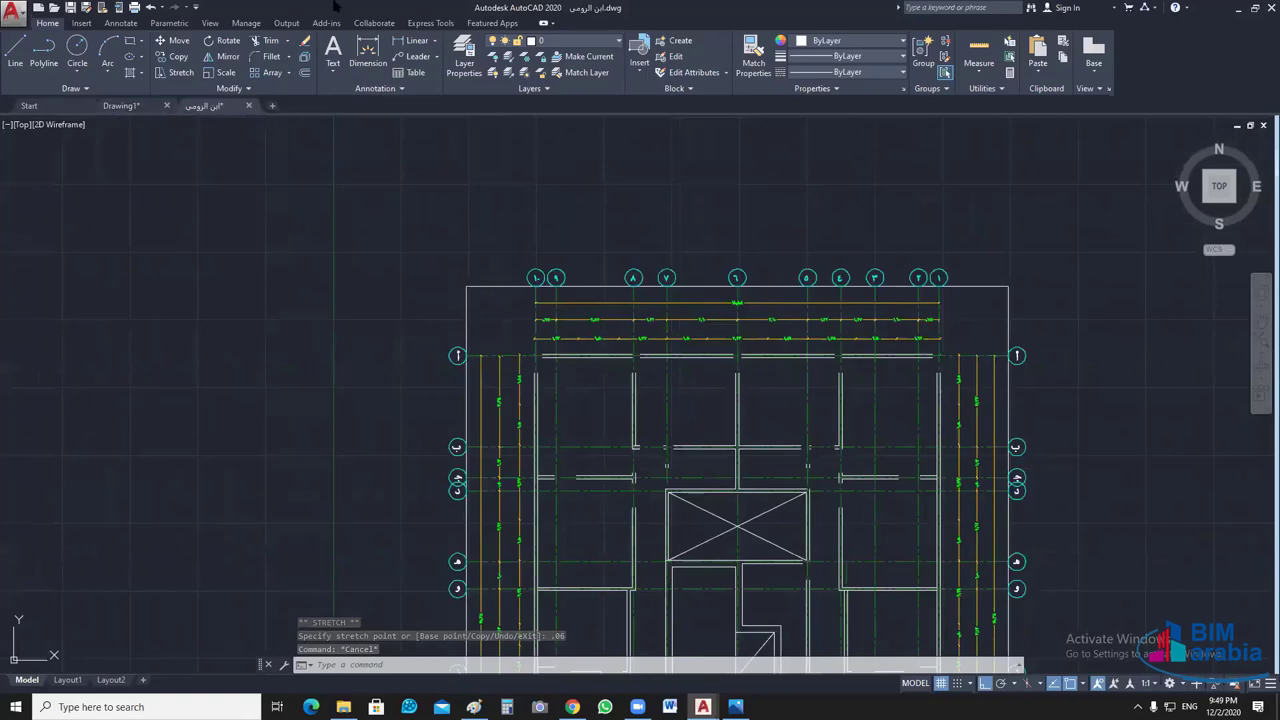
# - Add a vertical linear dimension from axis 6 to the wall midpoint
pyautogui.scroll(4, 648, 309)
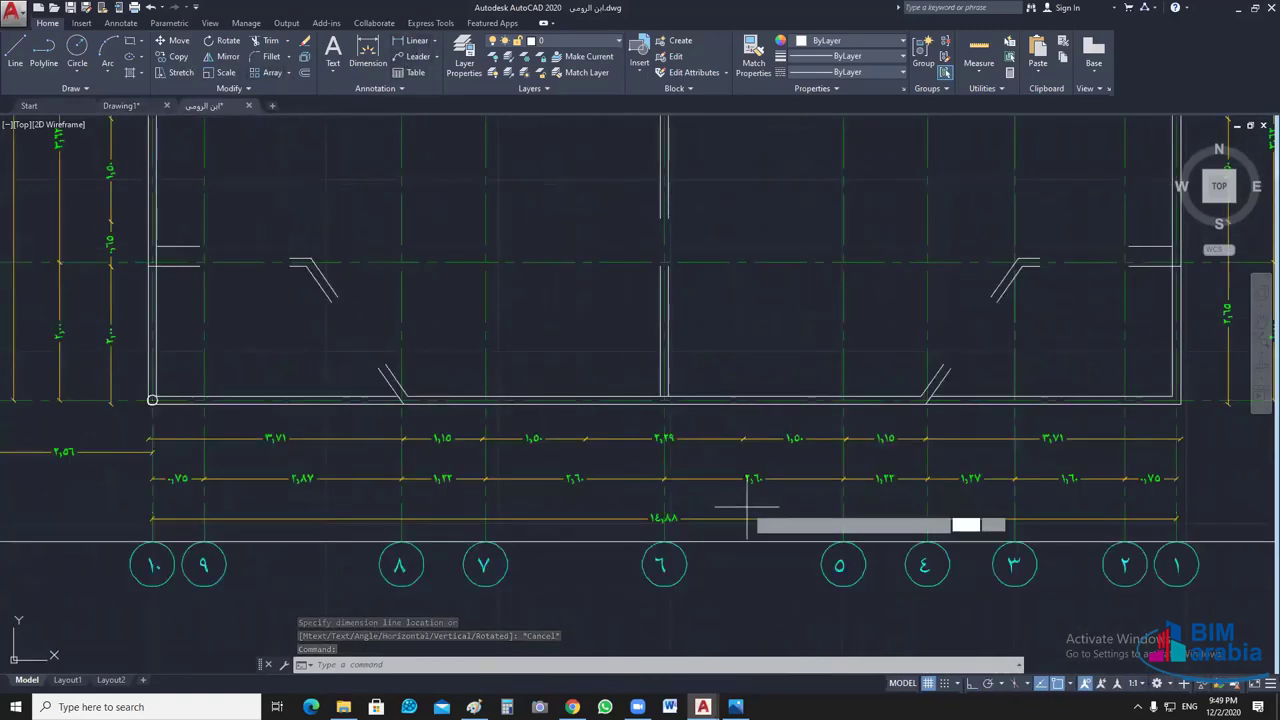
pyautogui.press('Return')
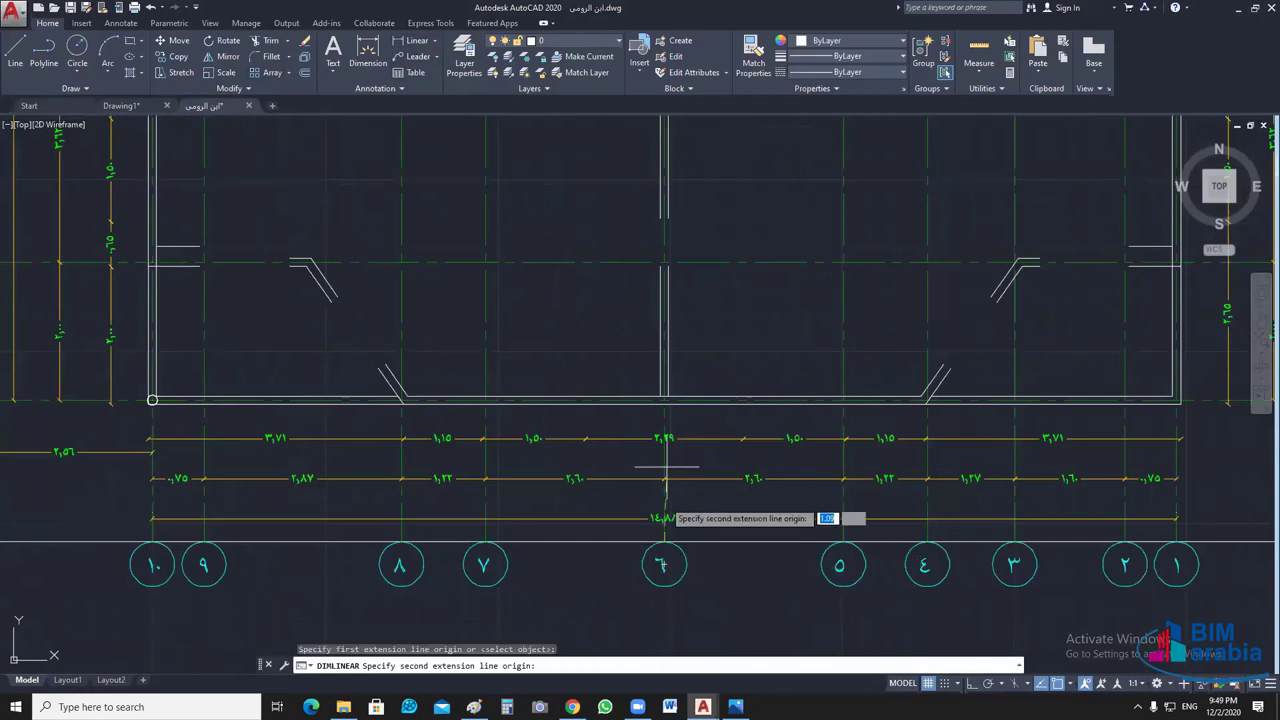
pyautogui.click(664, 403)
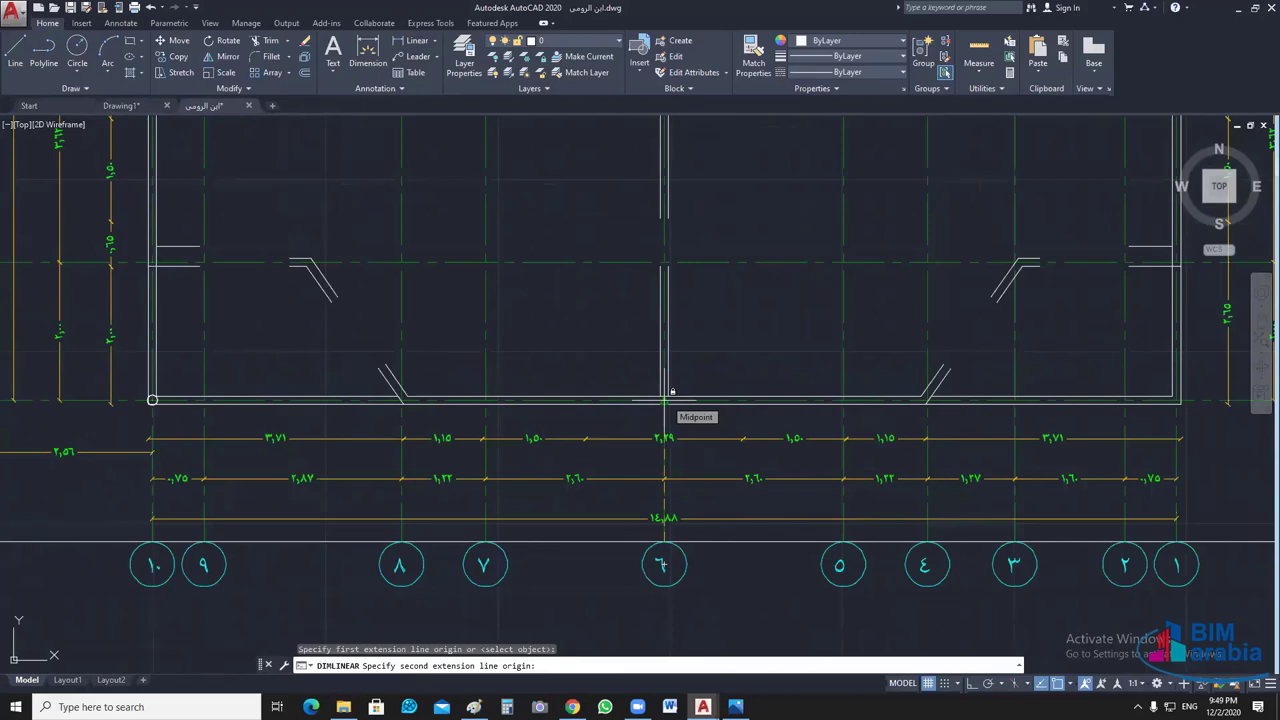
pyautogui.click(664, 400)
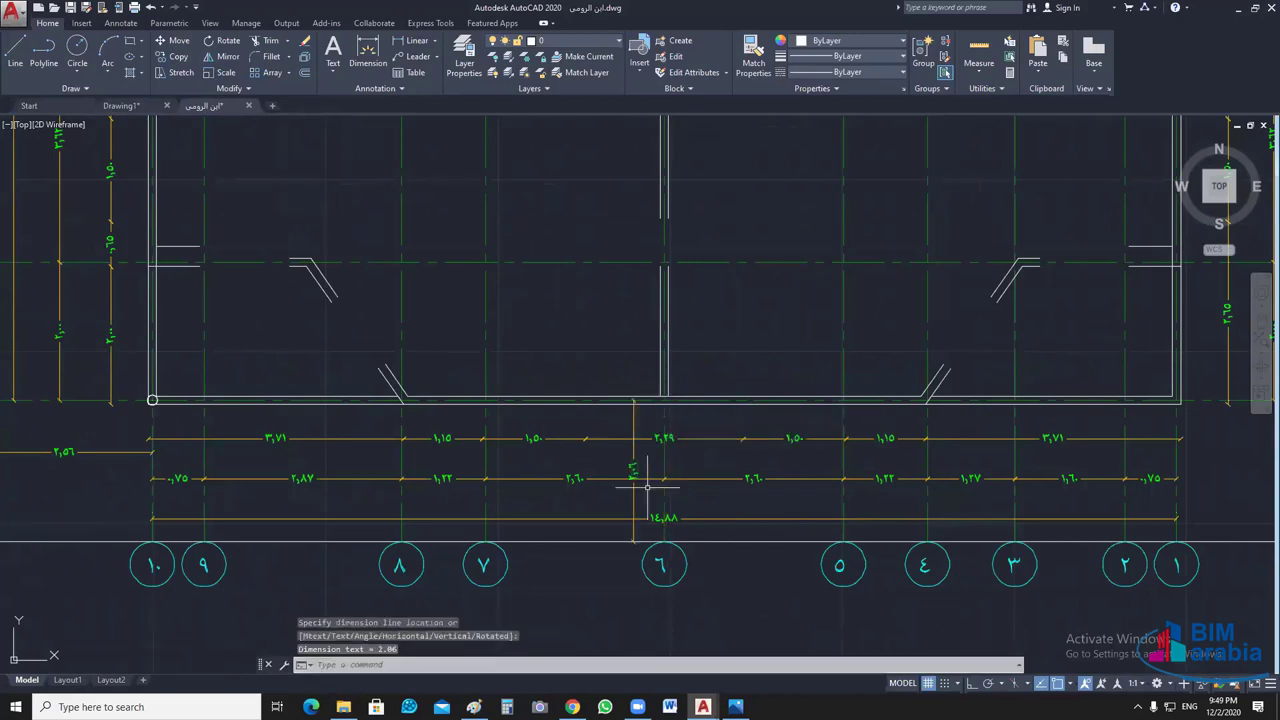
pyautogui.scroll(5, 647, 487)
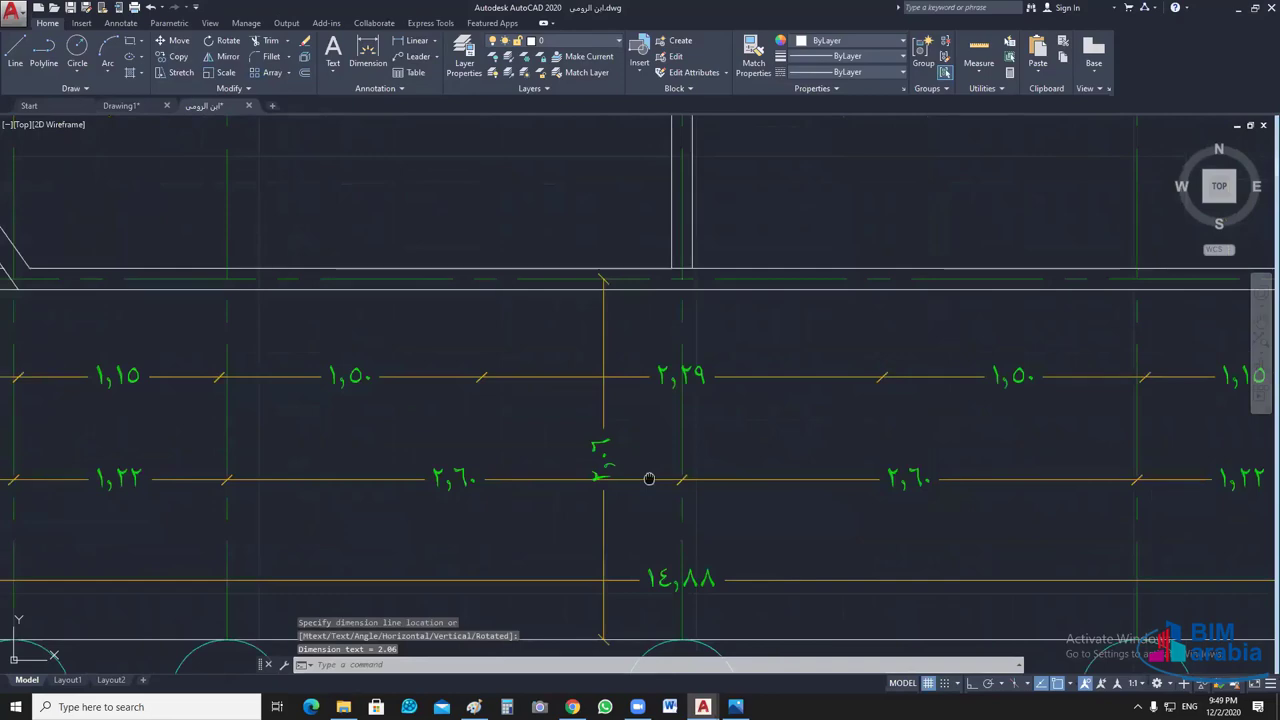
pyautogui.scroll(-5, 696, 470)
pyautogui.scroll(-4, 696, 470)
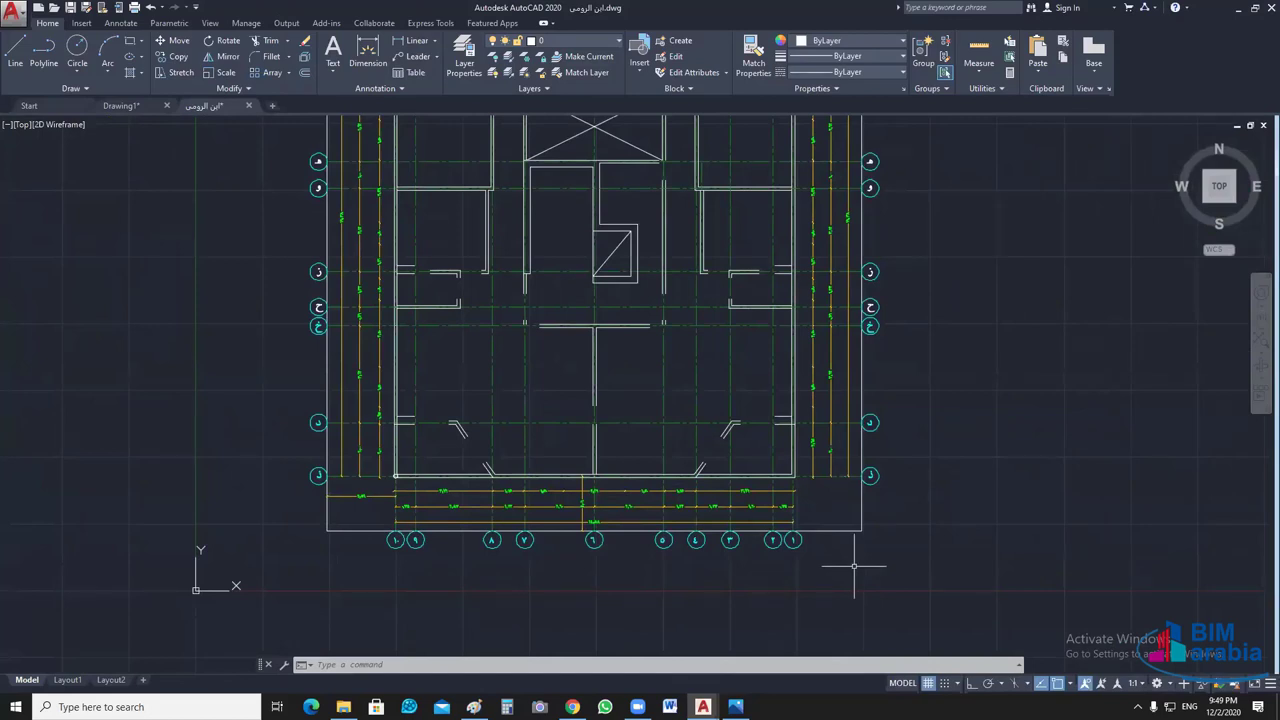
pyautogui.scroll(4, 607, 493)
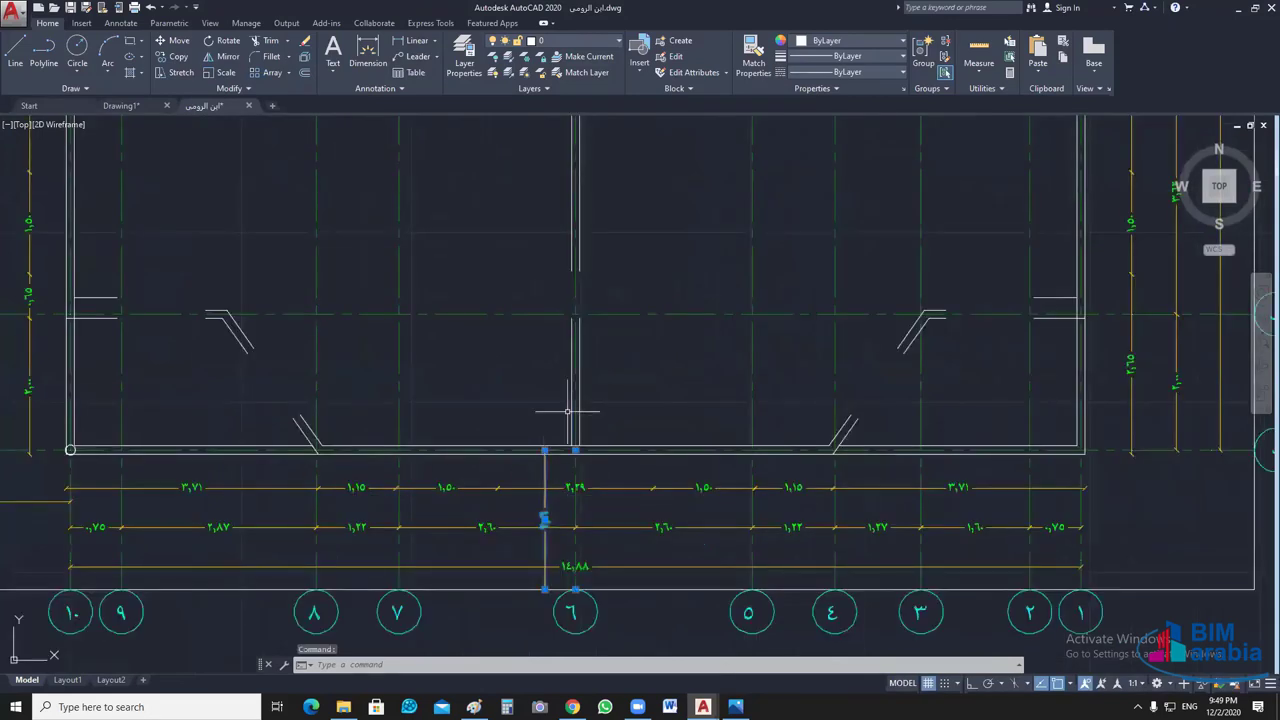
# - Stretch the new dimension's end up to the horizontal axis line above
pyautogui.moveTo(567, 410); pyautogui.dragTo(617, 386, button='middle')
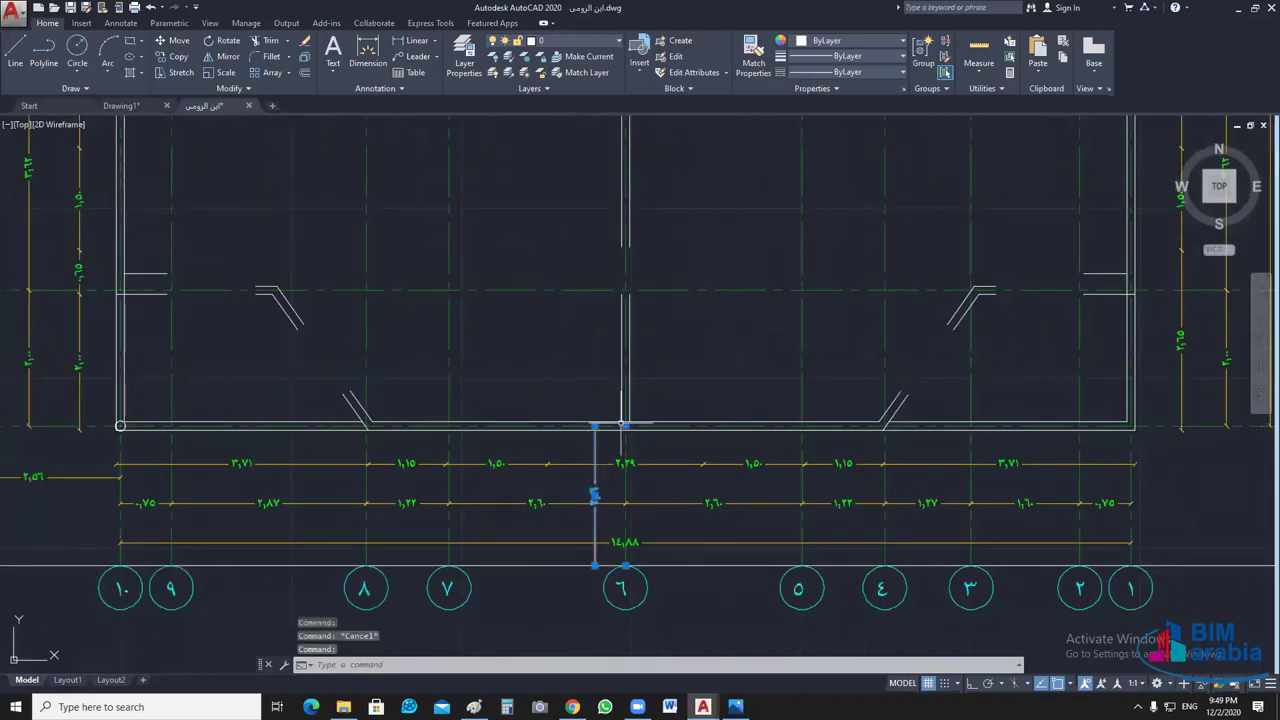
pyautogui.click(625, 426)
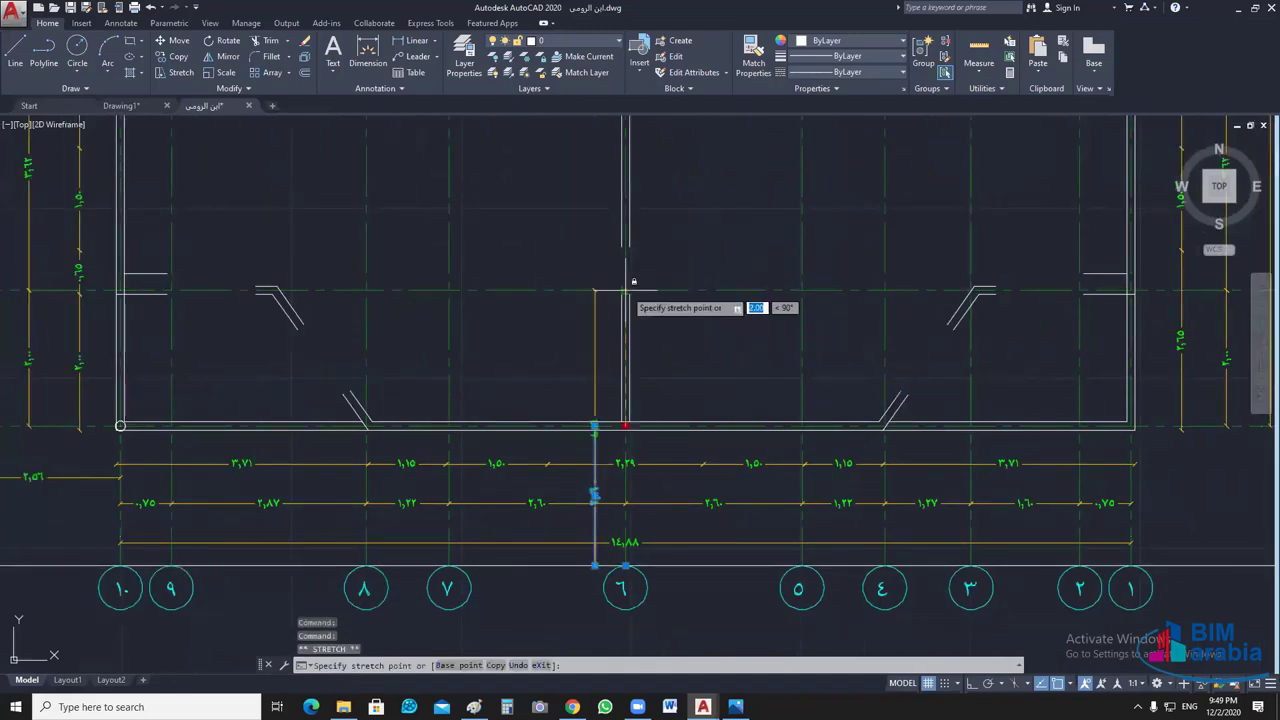
pyautogui.scroll(5, 607, 427)
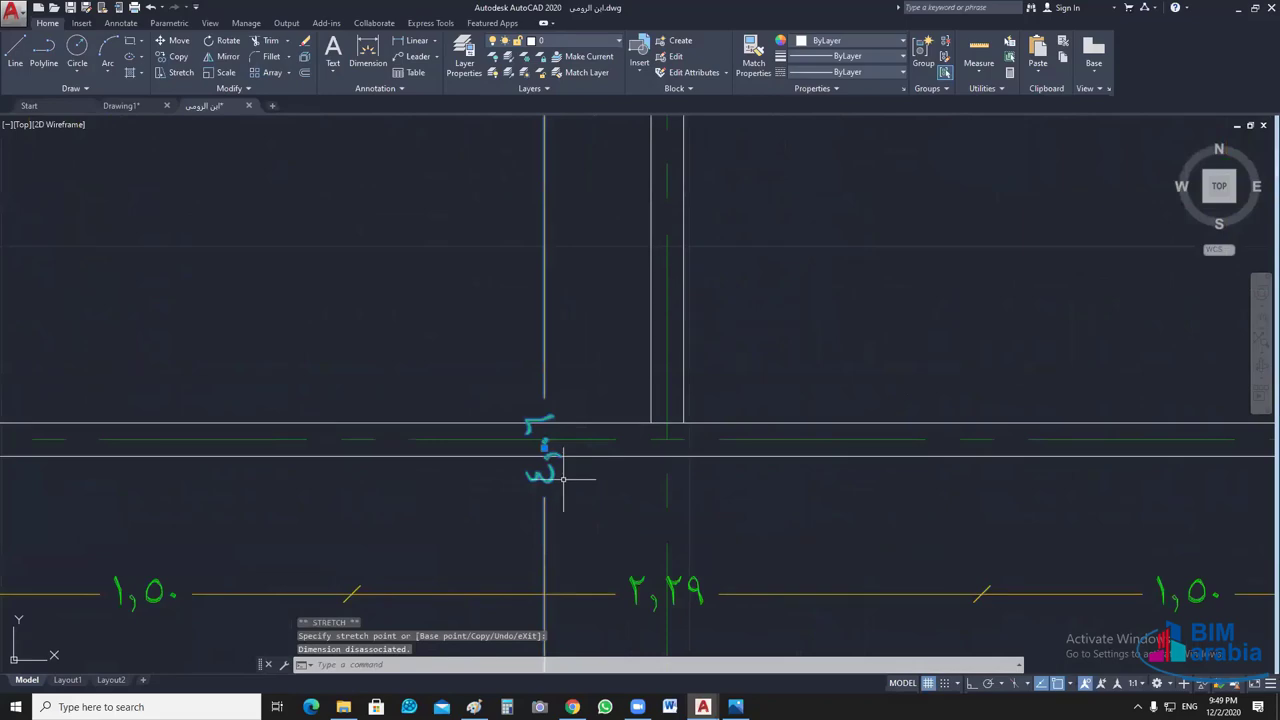
pyautogui.scroll(-5, 563, 479)
pyautogui.scroll(-3, 563, 479)
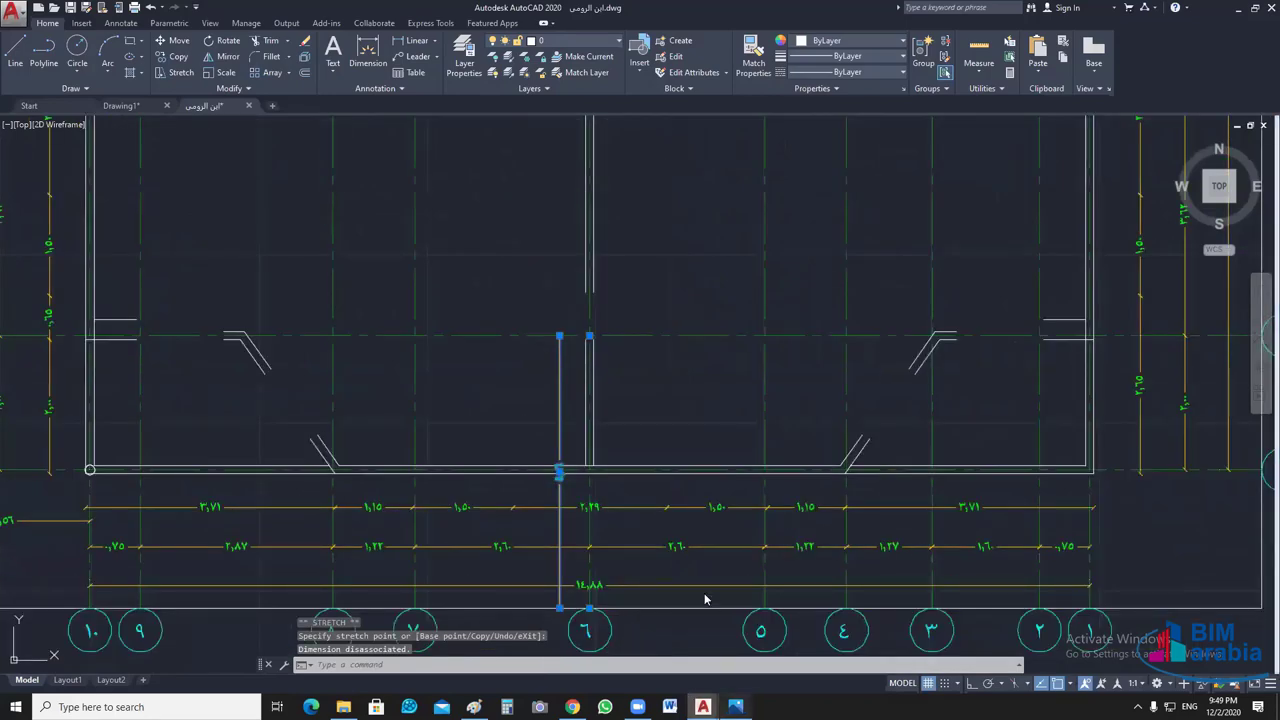
# - Zoom into the building facade photo in Photos, then minimize the viewer
pyautogui.scroll(2, 385, 606)
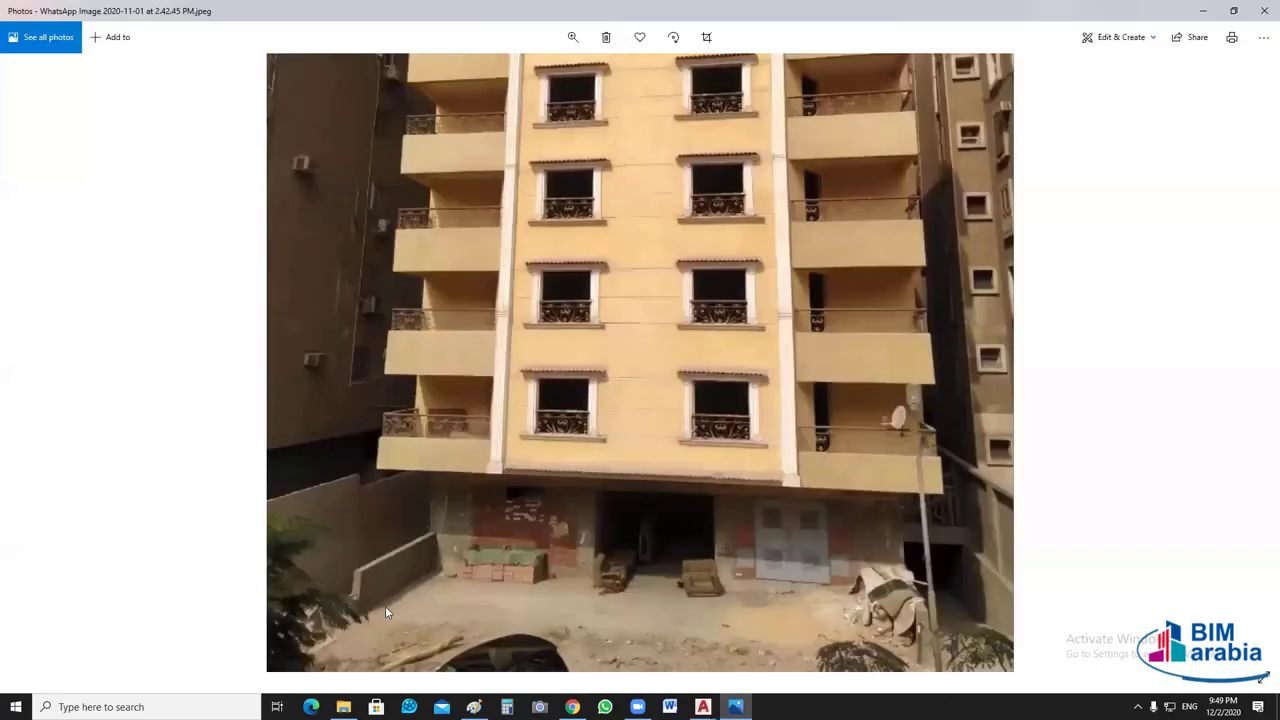
pyautogui.scroll(1, 330, 500)
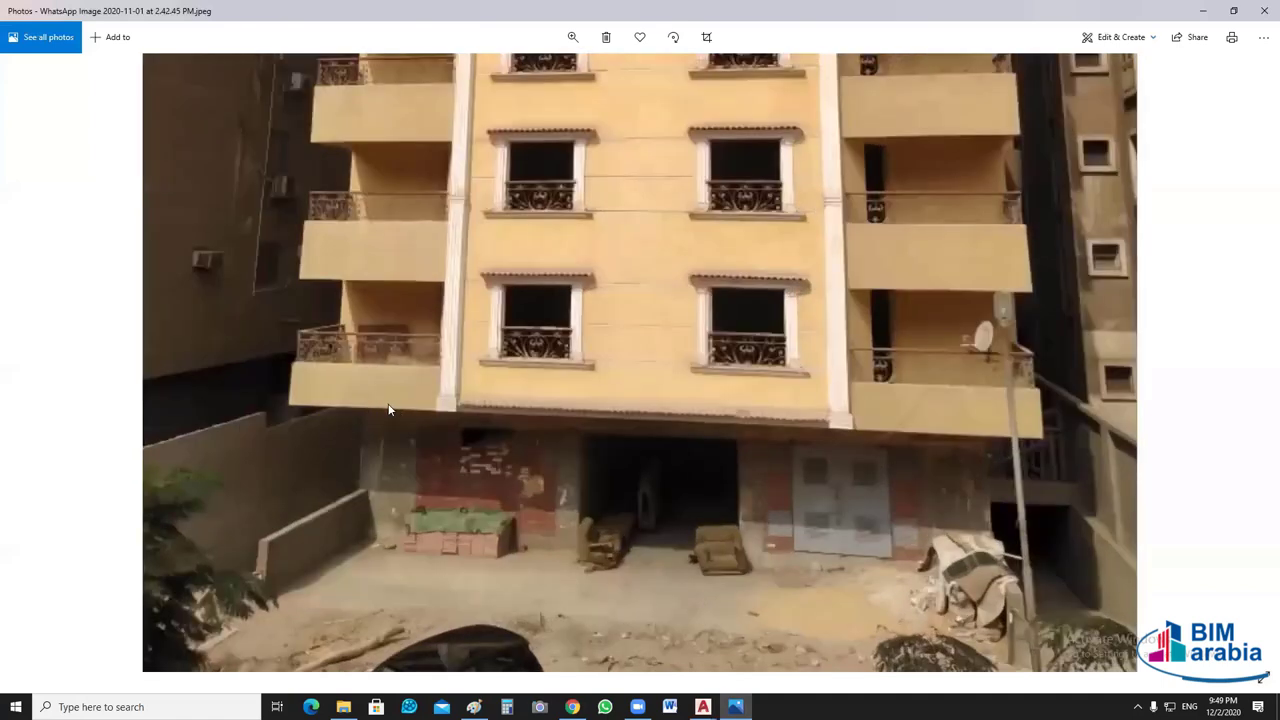
pyautogui.click(389, 409)
pyautogui.click(1203, 11)
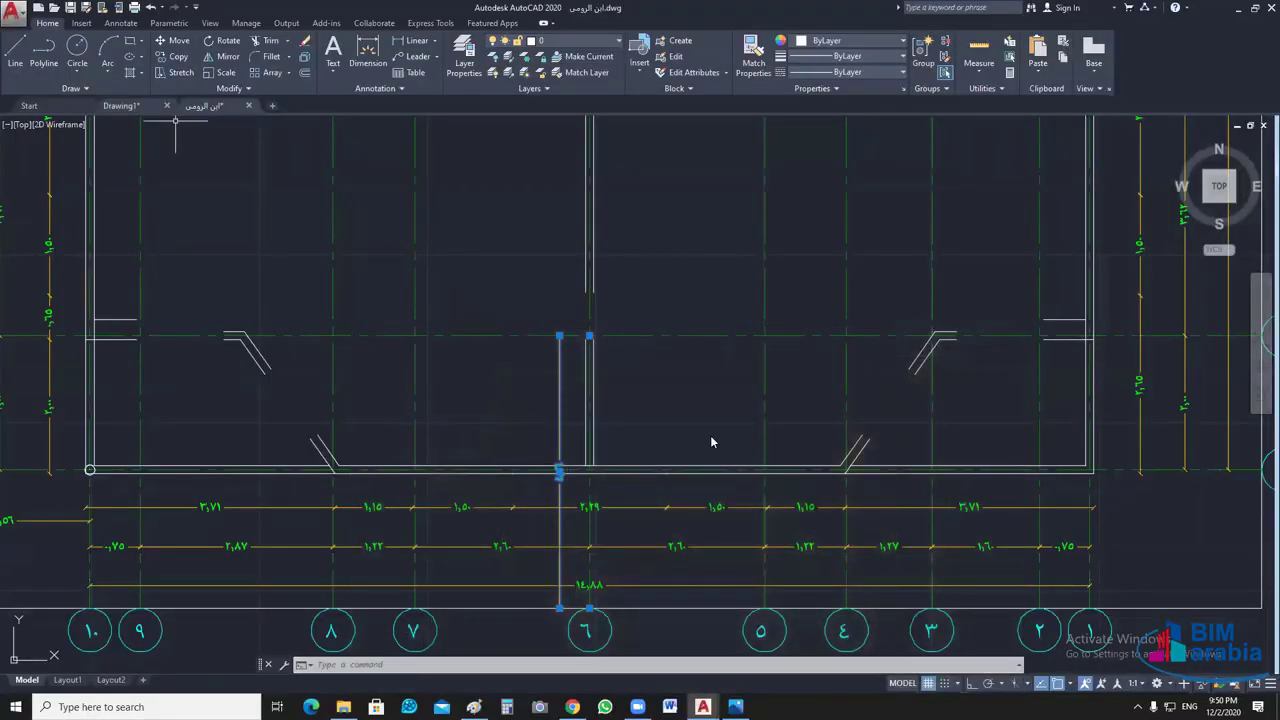
# - In Drawing1, erase the frame's middle horizontal line
pyautogui.click(120, 105)
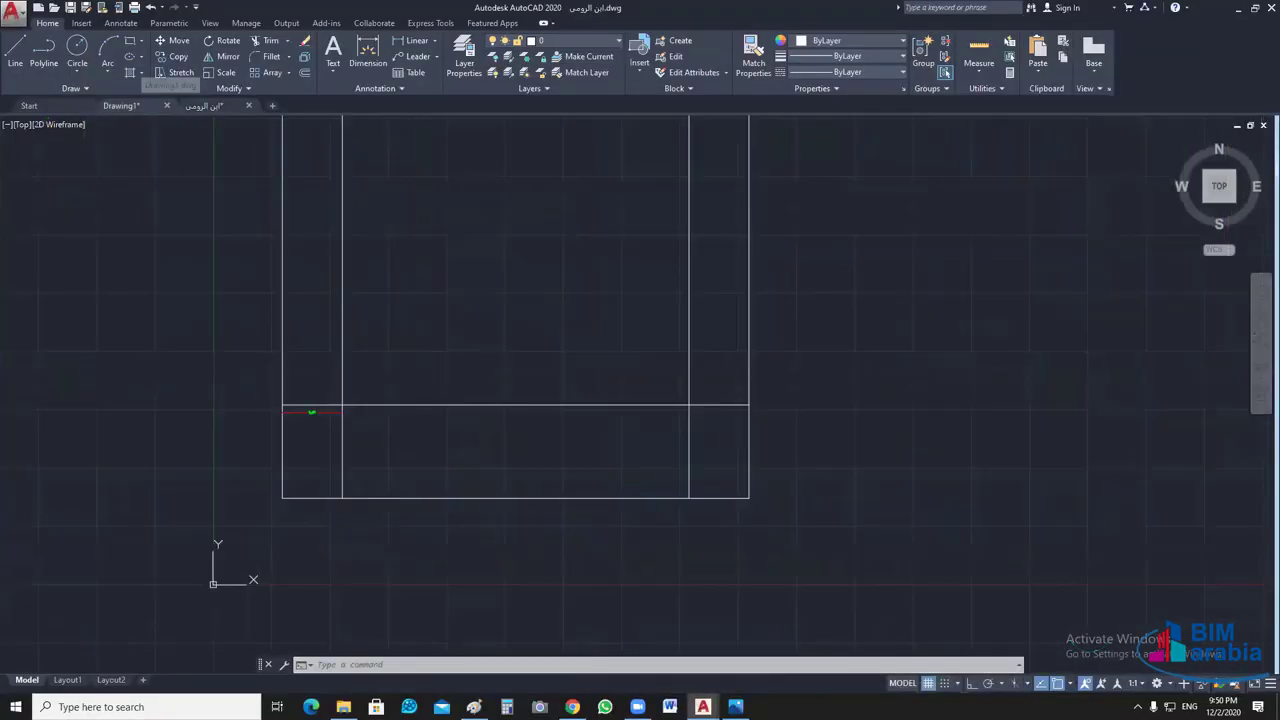
pyautogui.click(560, 405)
pyautogui.click(509, 448)
pyautogui.press('Delete')
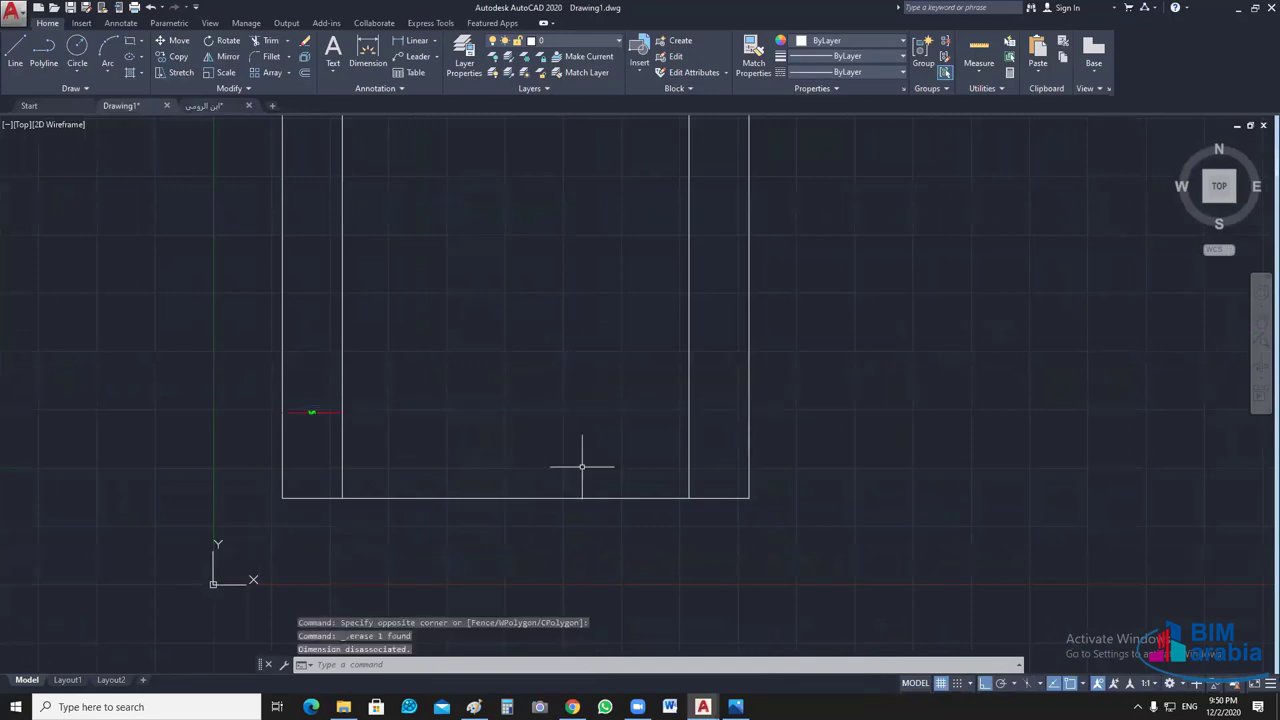
# - Copy the frame's bottom line 2 units upward
pyautogui.click(581, 466)
pyautogui.click(547, 537)
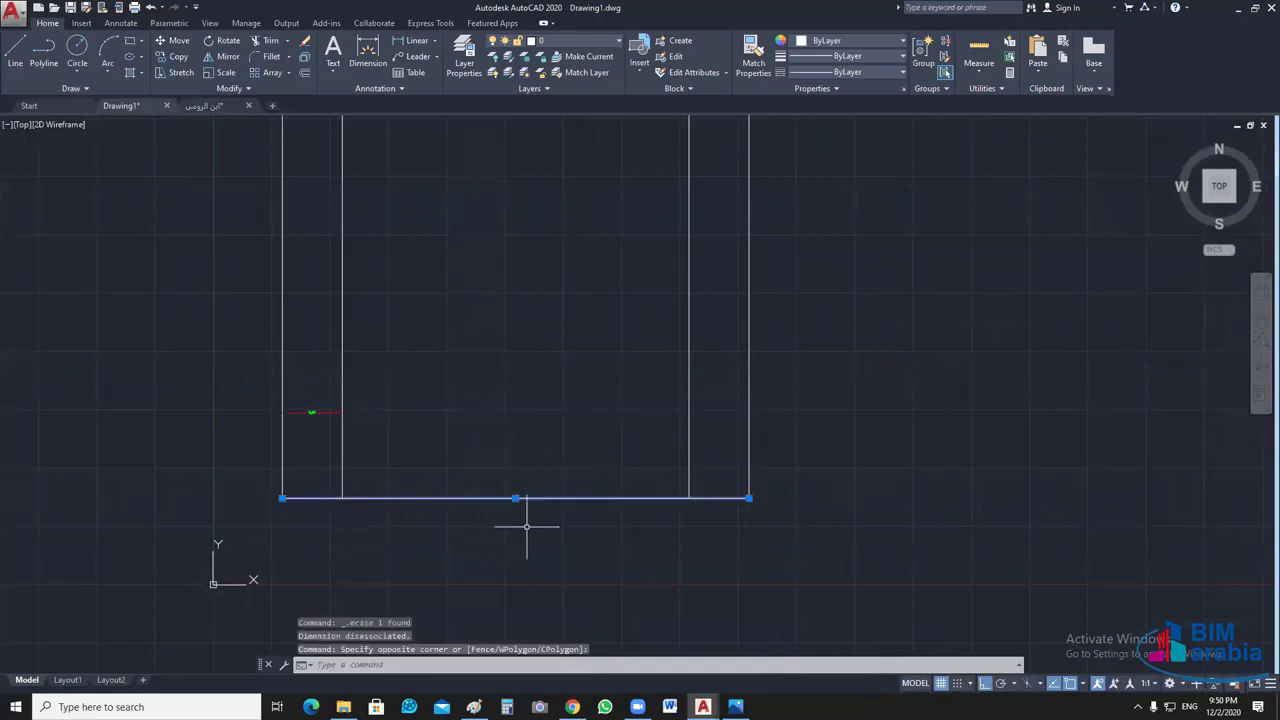
pyautogui.write('co')
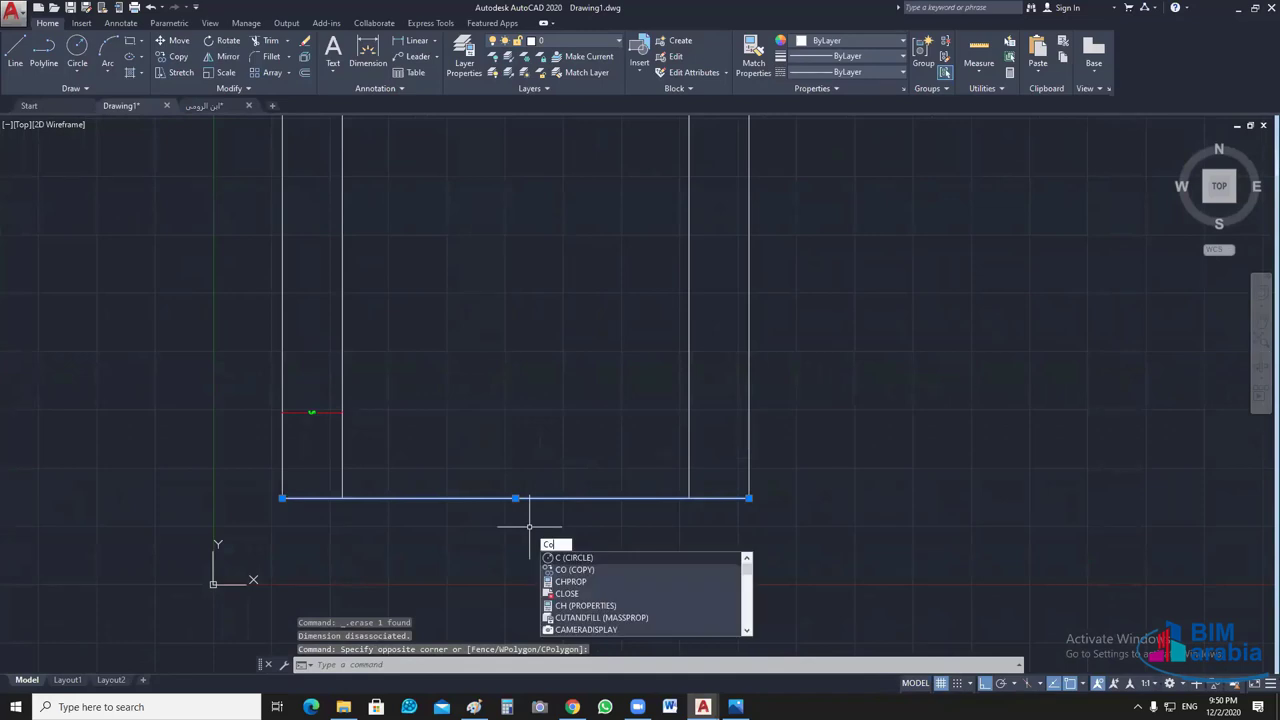
pyautogui.press('Return')
pyautogui.click(541, 498)
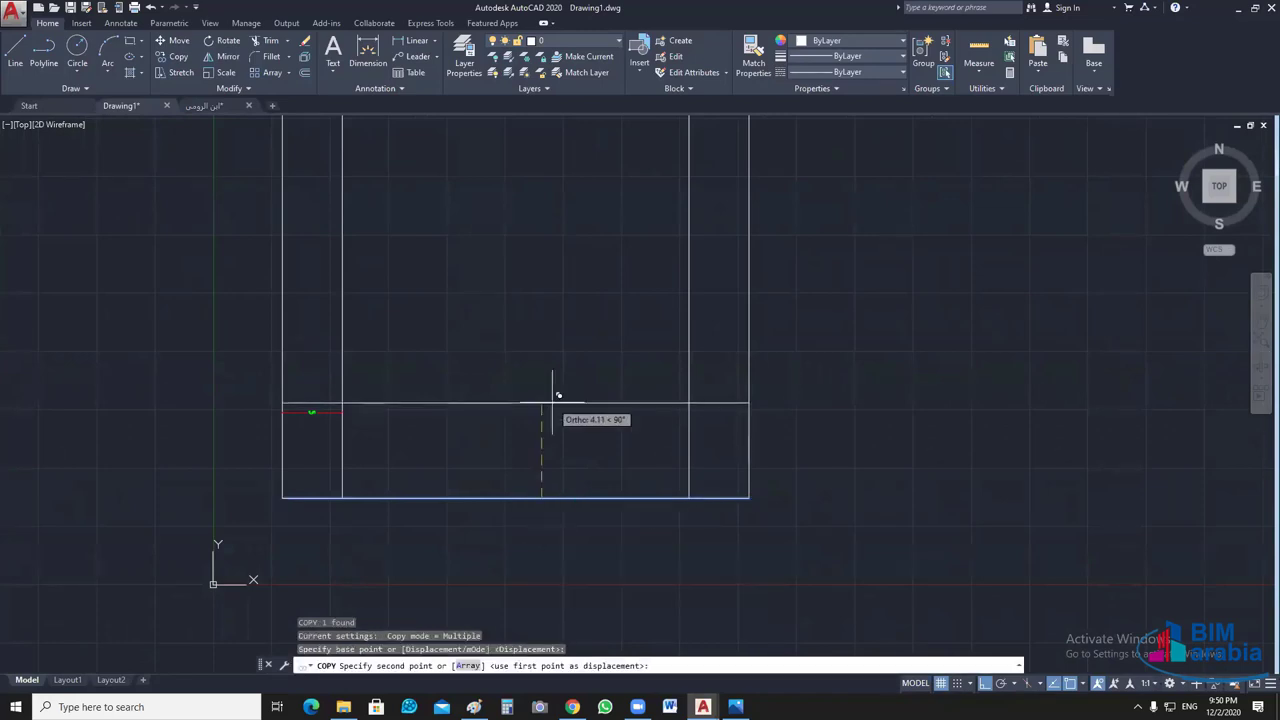
pyautogui.write('2.06')
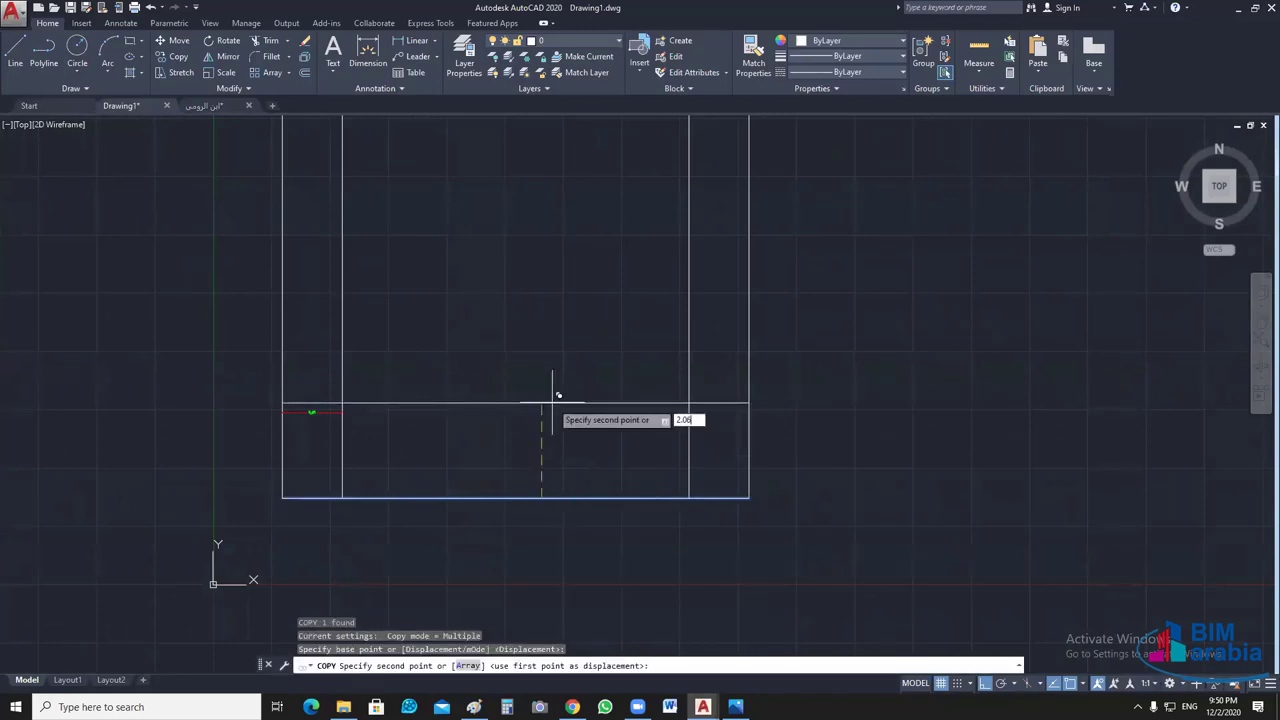
pyautogui.press('Return')
pyautogui.press('Escape')
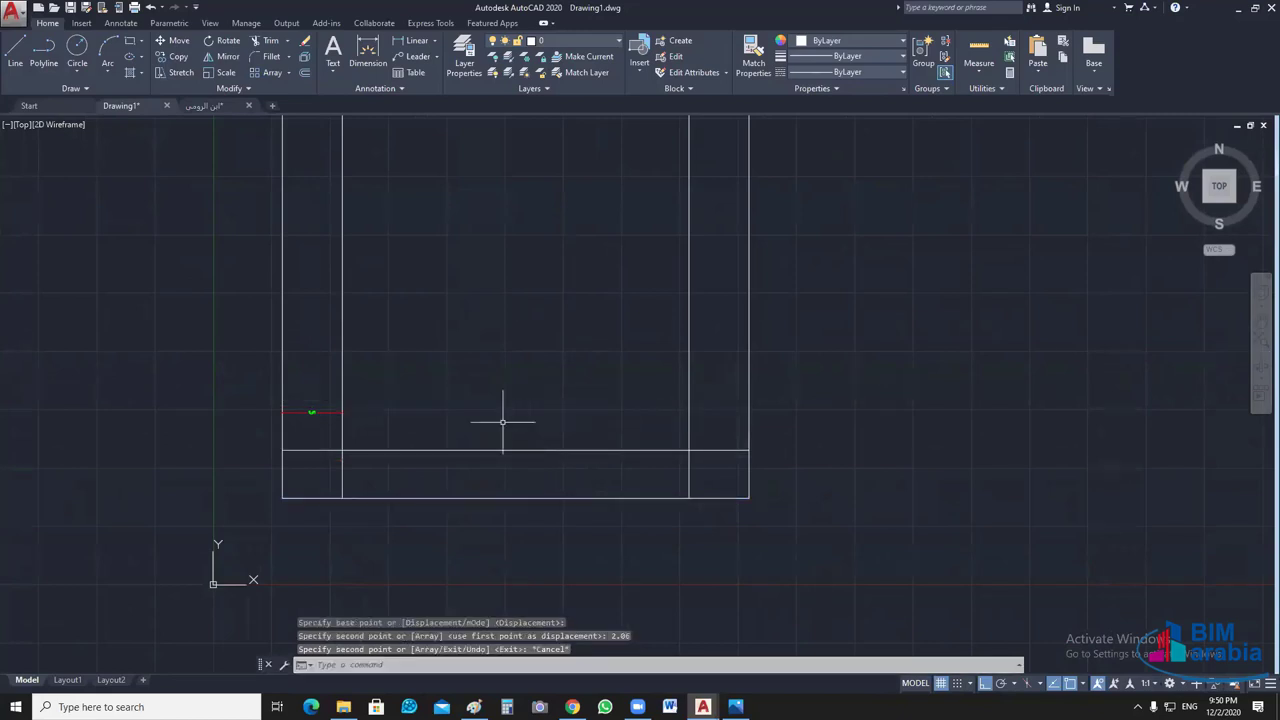
# - Delete the short red line
pyautogui.moveTo(503, 421); pyautogui.dragTo(578, 442, button='middle')
pyautogui.scroll(4, 425, 464)
pyautogui.moveTo(285, 355); pyautogui.dragTo(312, 423)
pyautogui.press('Delete')
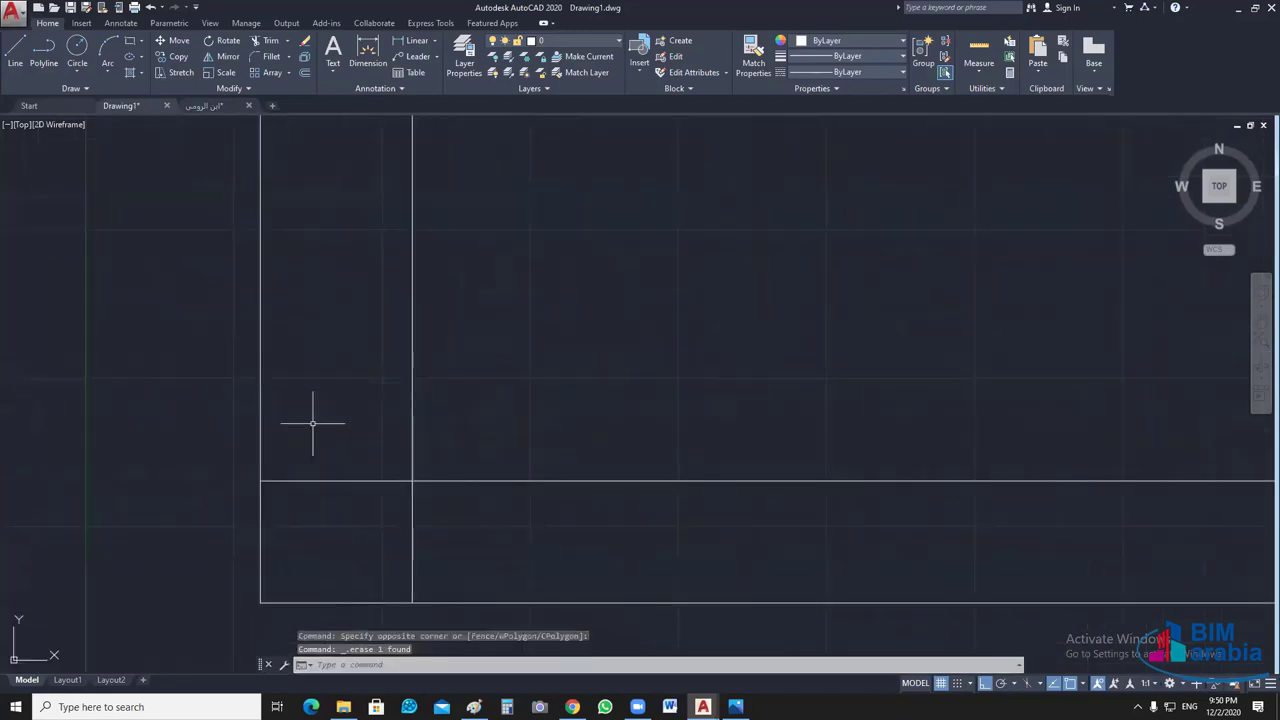
pyautogui.scroll(-4, 250, 558)
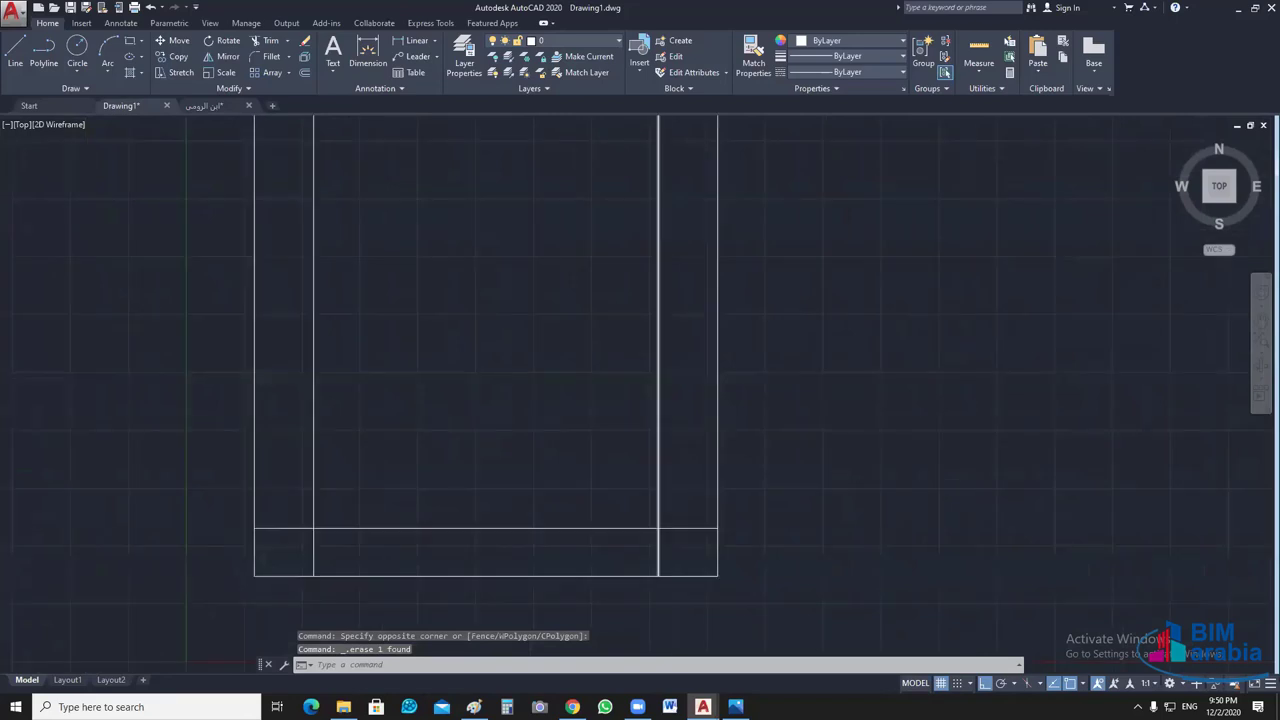
pyautogui.scroll(-2, 645, 370)
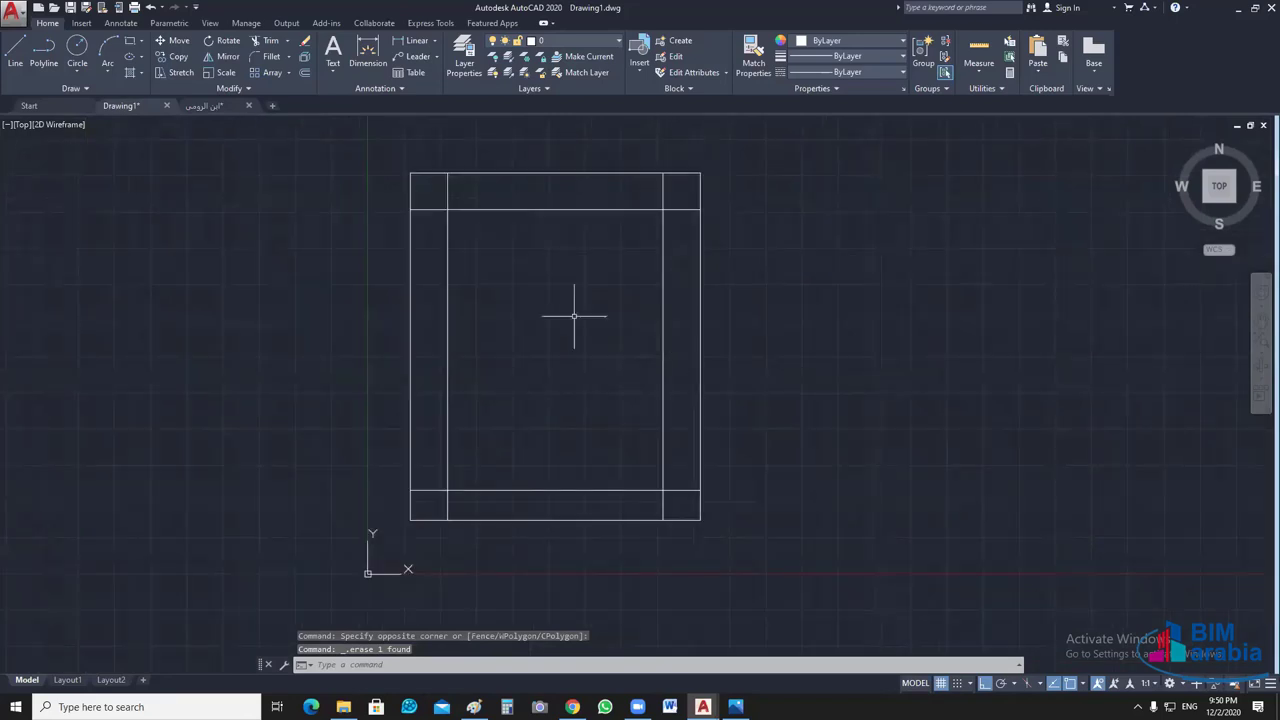
# - Move the four inner frame lines onto layer Ax as green dash-dot axes
pyautogui.click(676, 196)
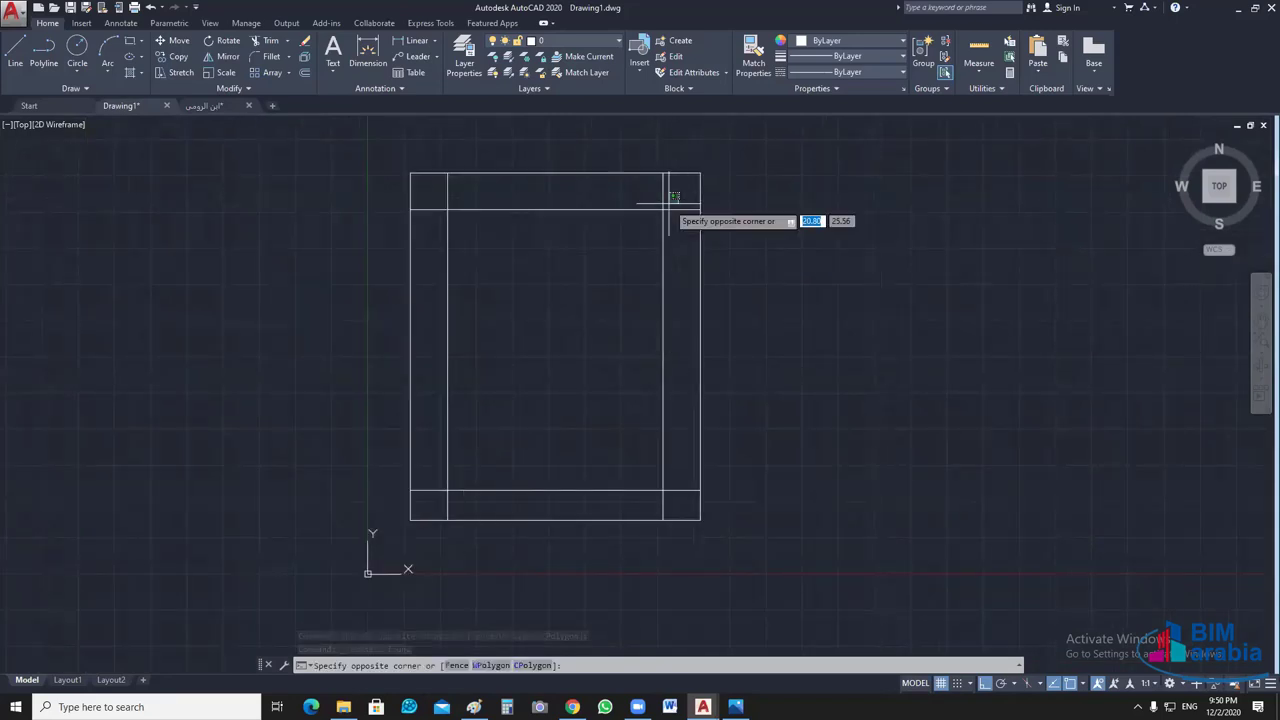
pyautogui.click(541, 312)
pyautogui.click(480, 452)
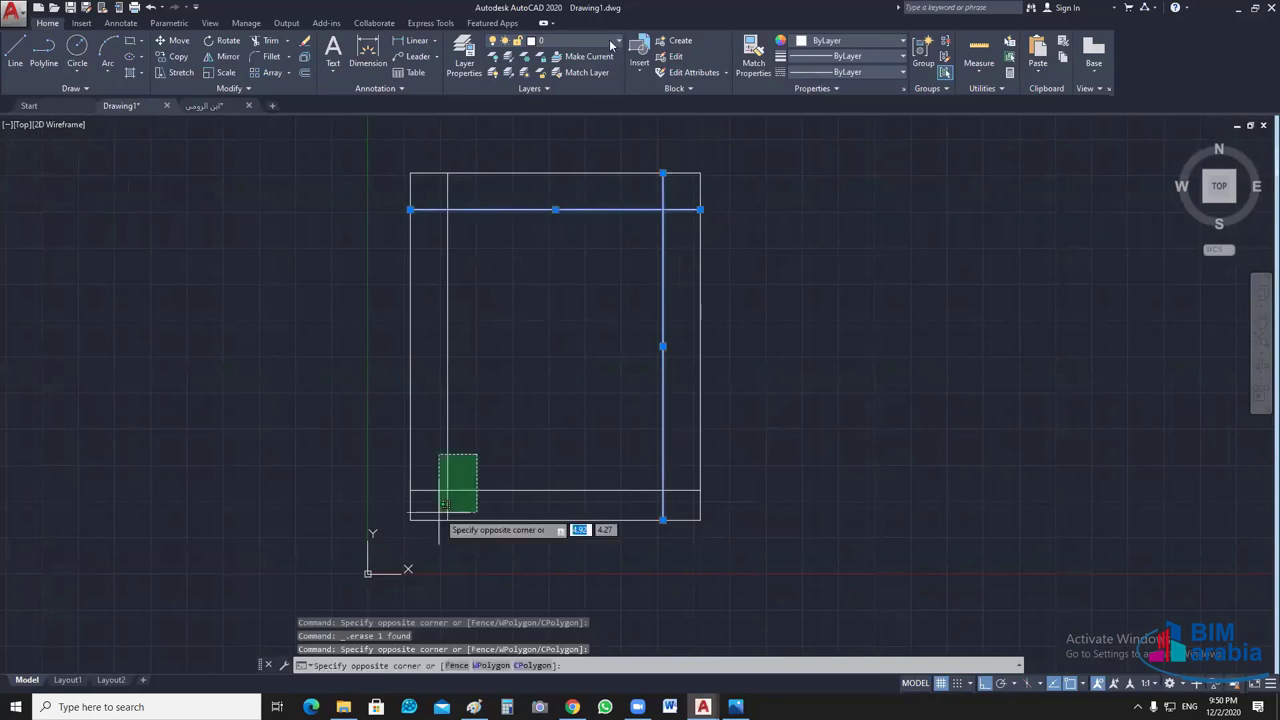
pyautogui.click(435, 514)
pyautogui.click(618, 40)
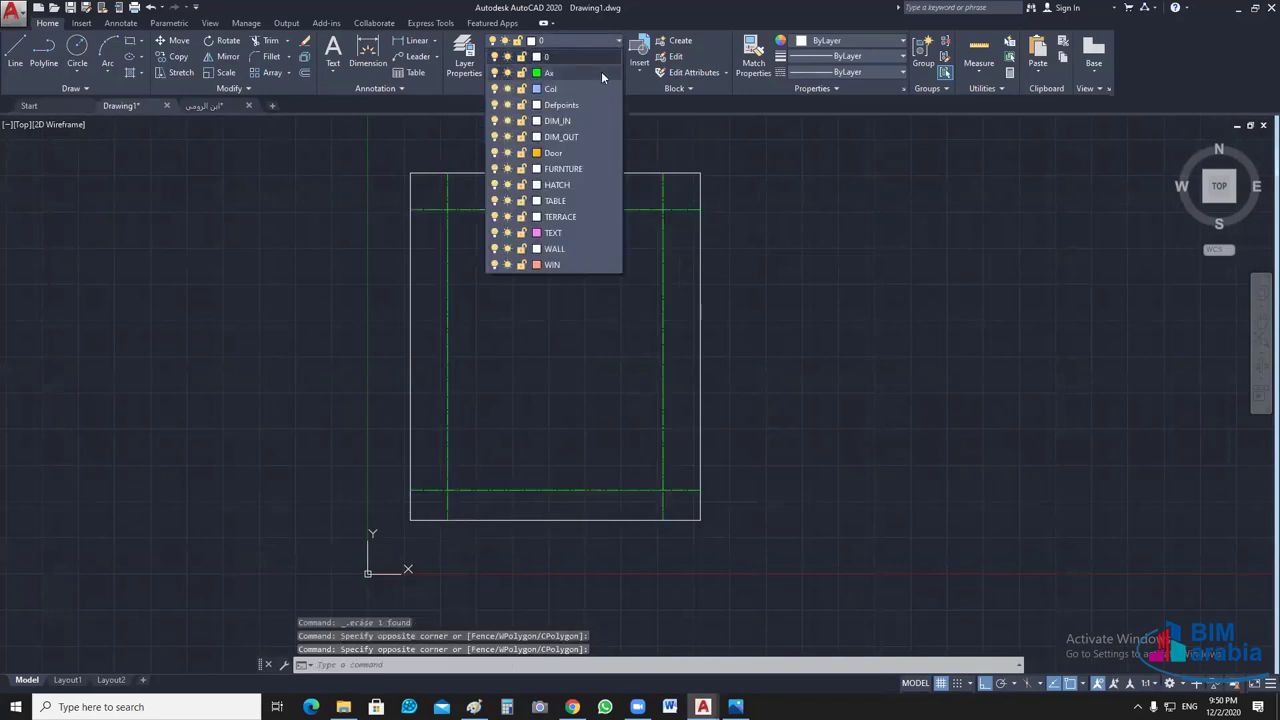
pyautogui.click(561, 327)
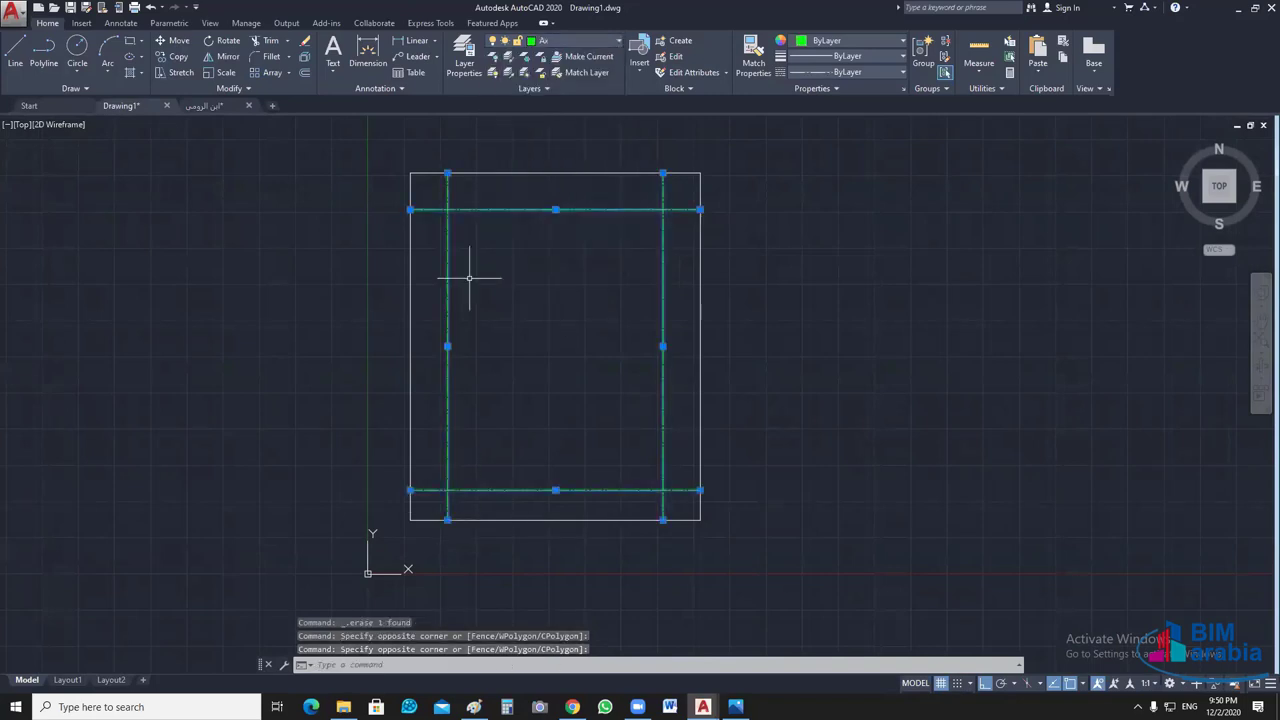
pyautogui.press('Escape')
# - Pan Drawing1, then return to the reference floor plan drawing
pyautogui.scroll(5, 469, 278)
pyautogui.scroll(-2, 669, 363)
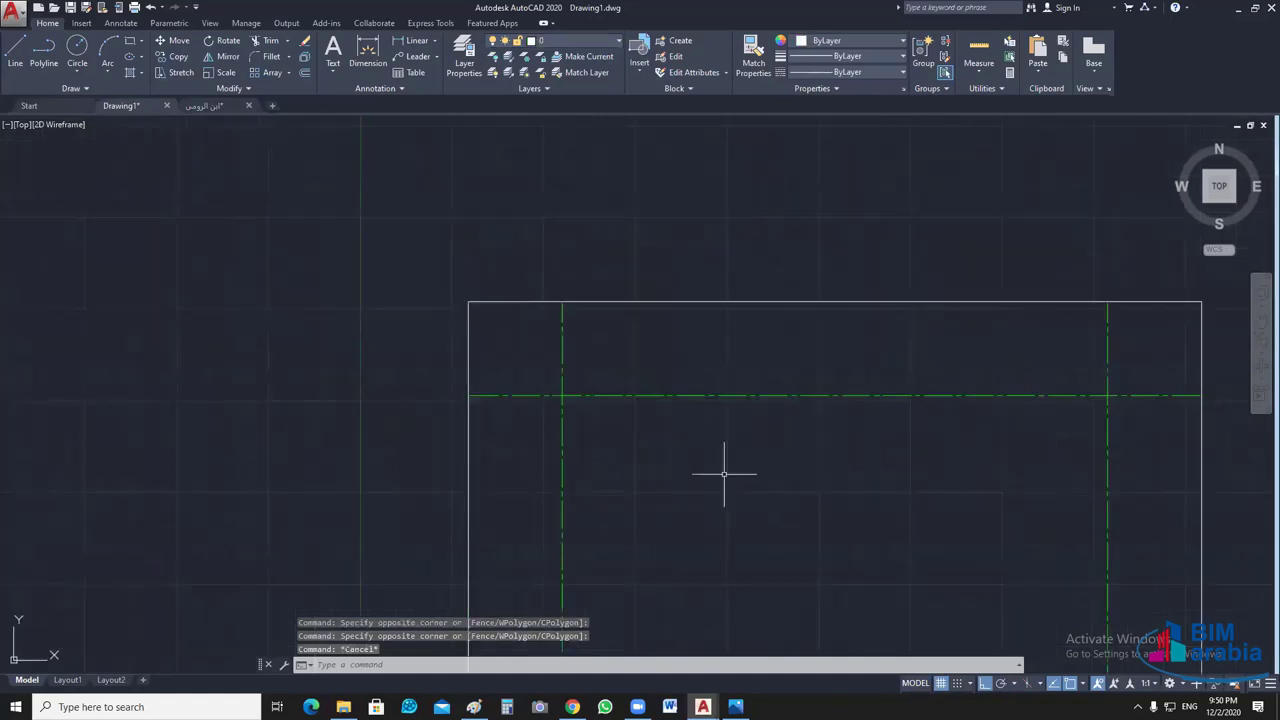
pyautogui.scroll(-2, 712, 430)
pyautogui.moveTo(700, 389); pyautogui.dragTo(685, 271, button='middle')
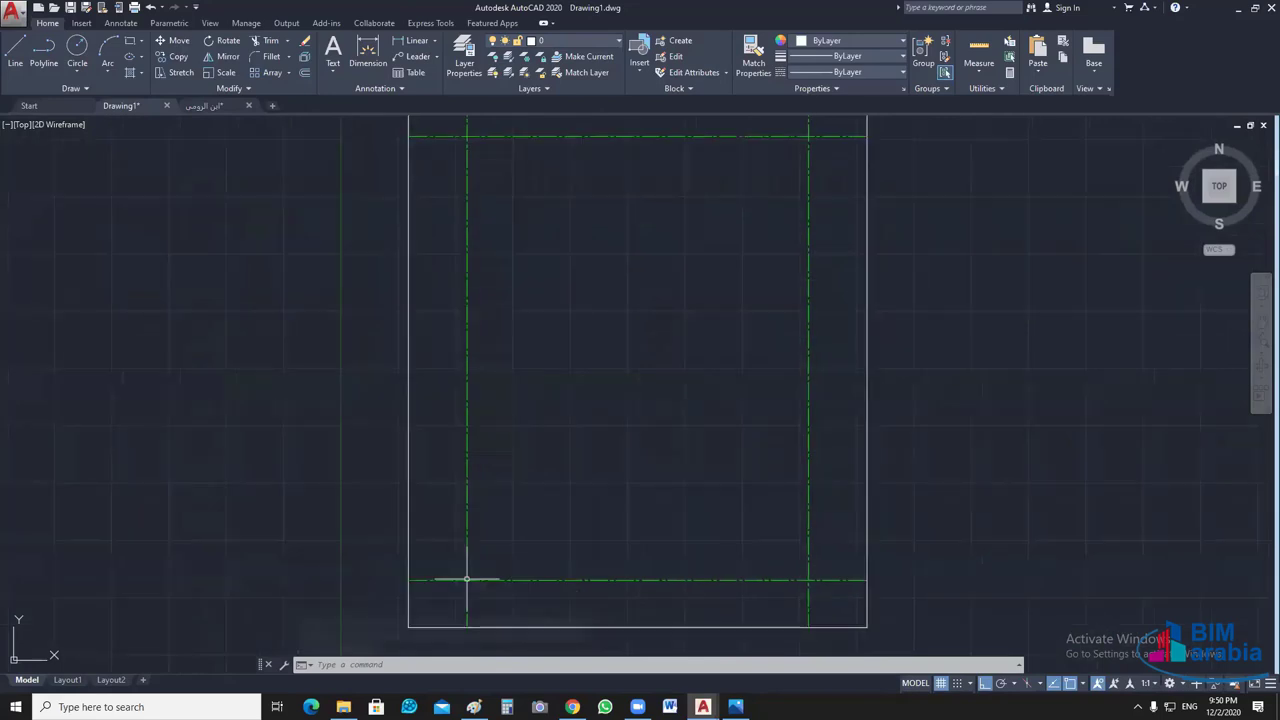
pyautogui.scroll(5, 446, 520)
pyautogui.scroll(-1, 447, 523)
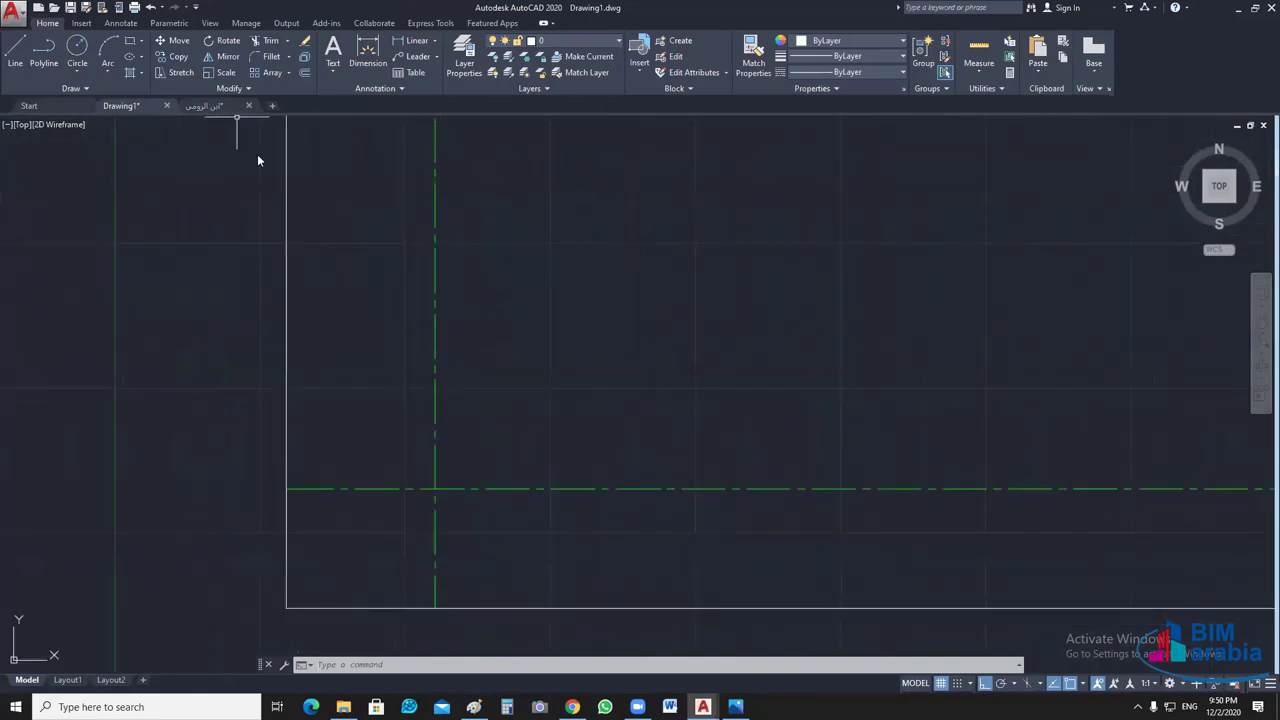
pyautogui.click(205, 105)
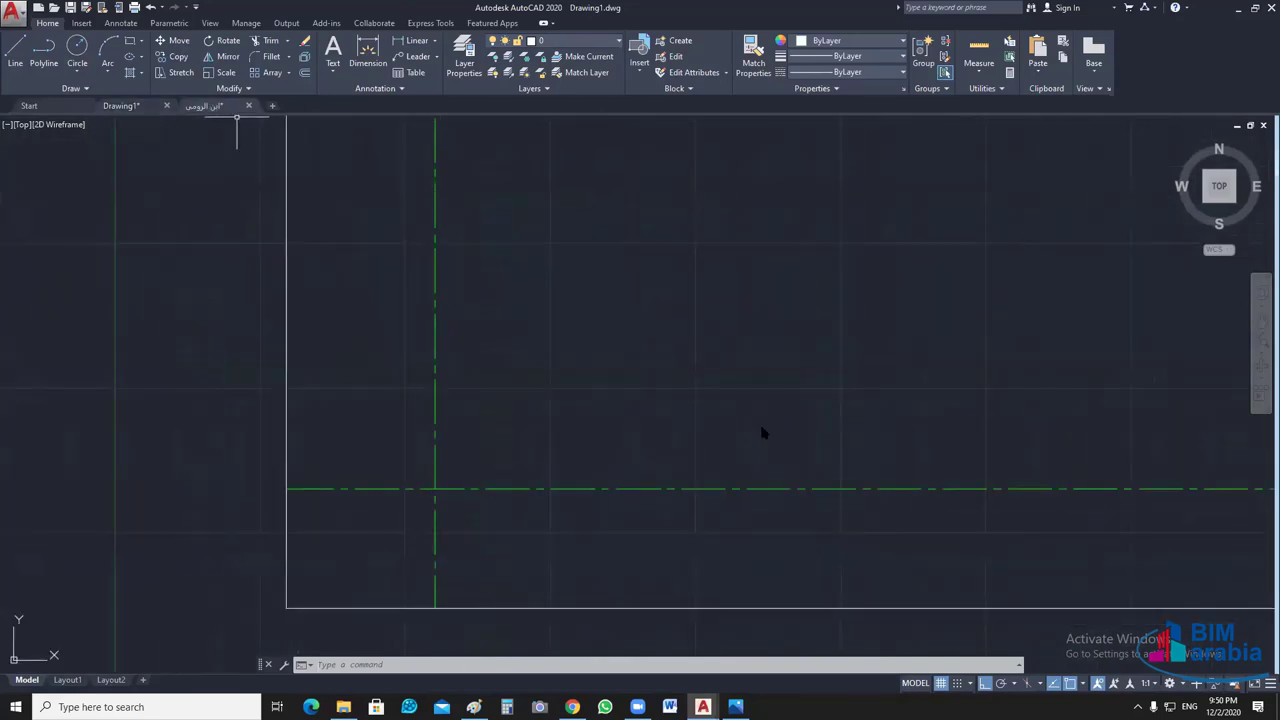
# - Turn off the Wall_In, WALL_out and Terrace layers with LAYOFF
pyautogui.click(497, 57)
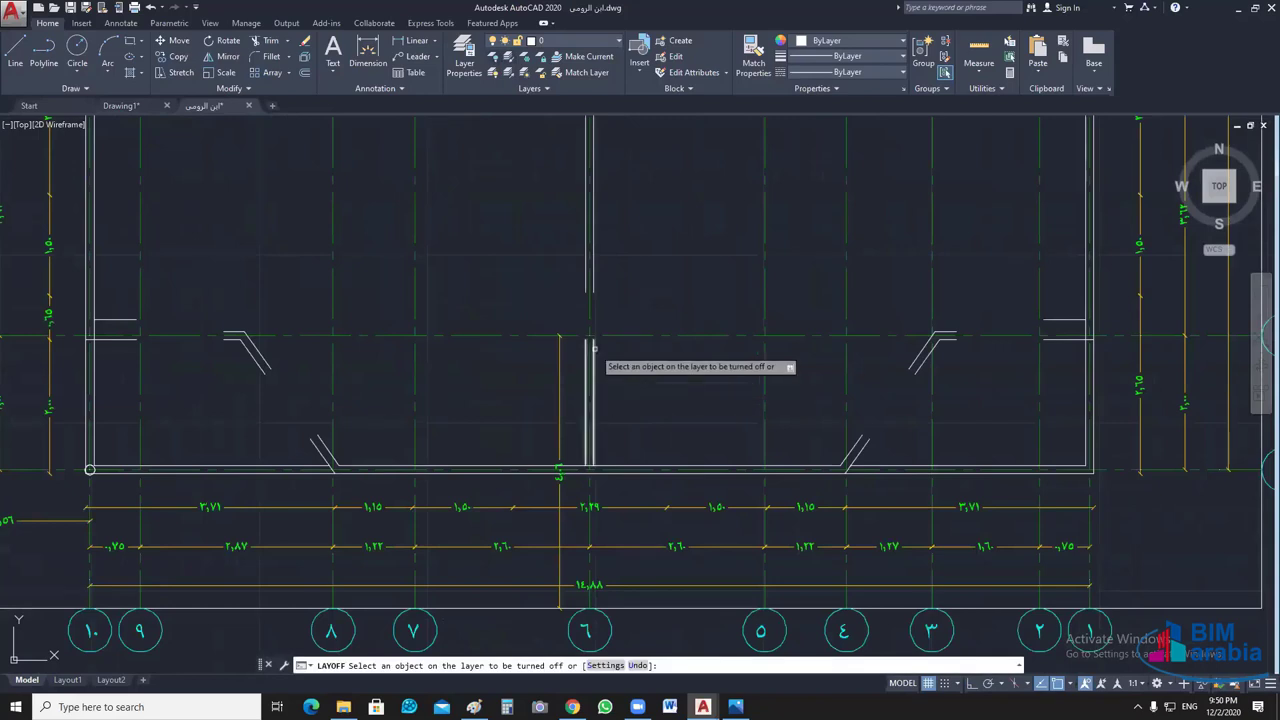
pyautogui.click(592, 347)
pyautogui.click(685, 463)
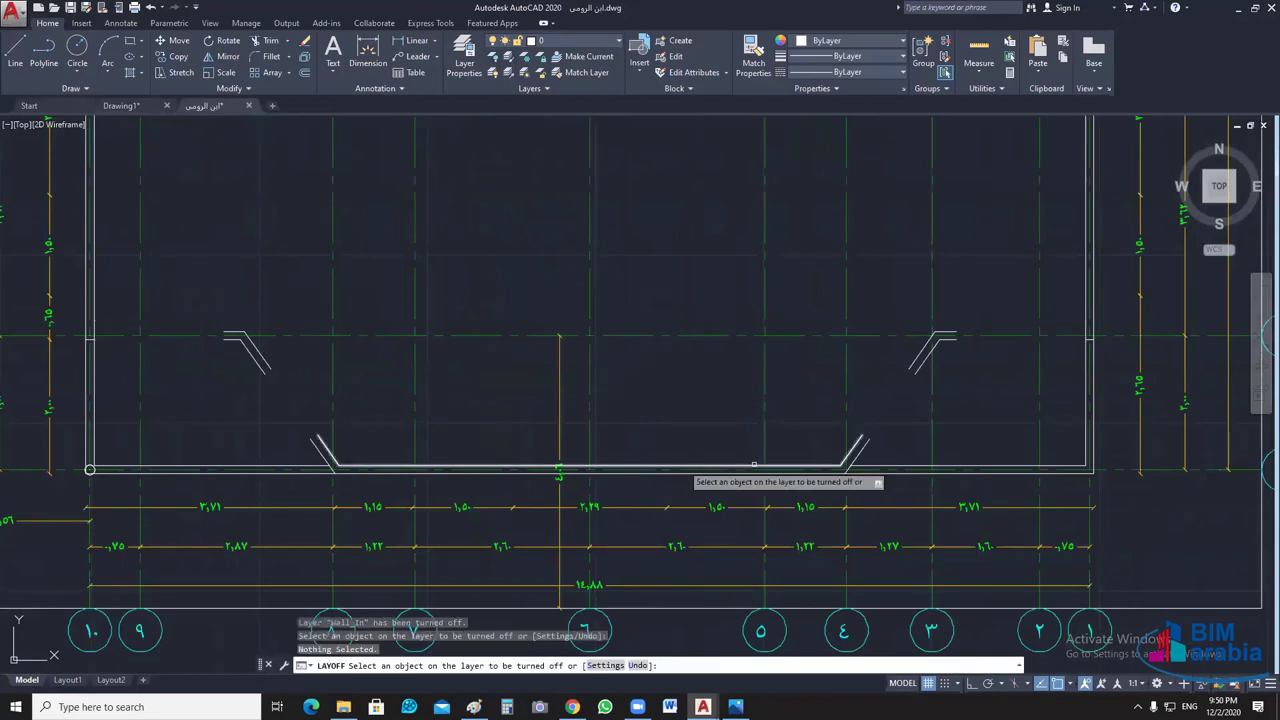
pyautogui.click(859, 452)
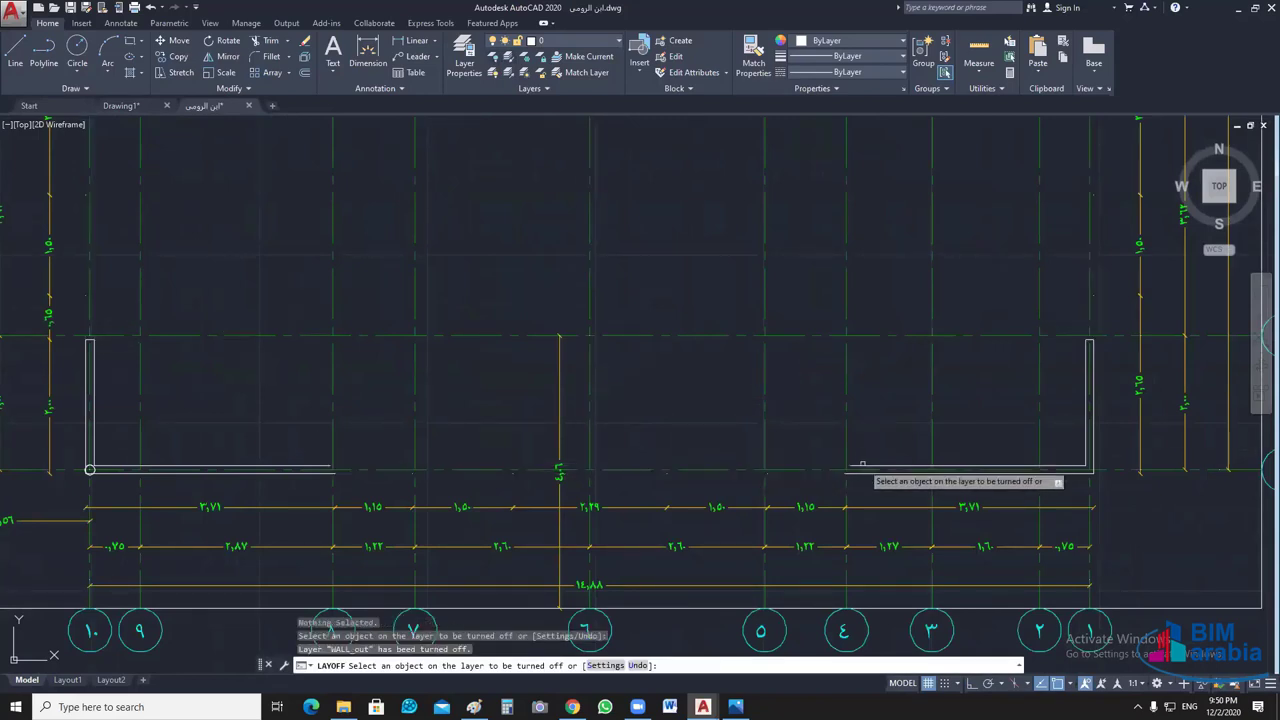
pyautogui.click(862, 467)
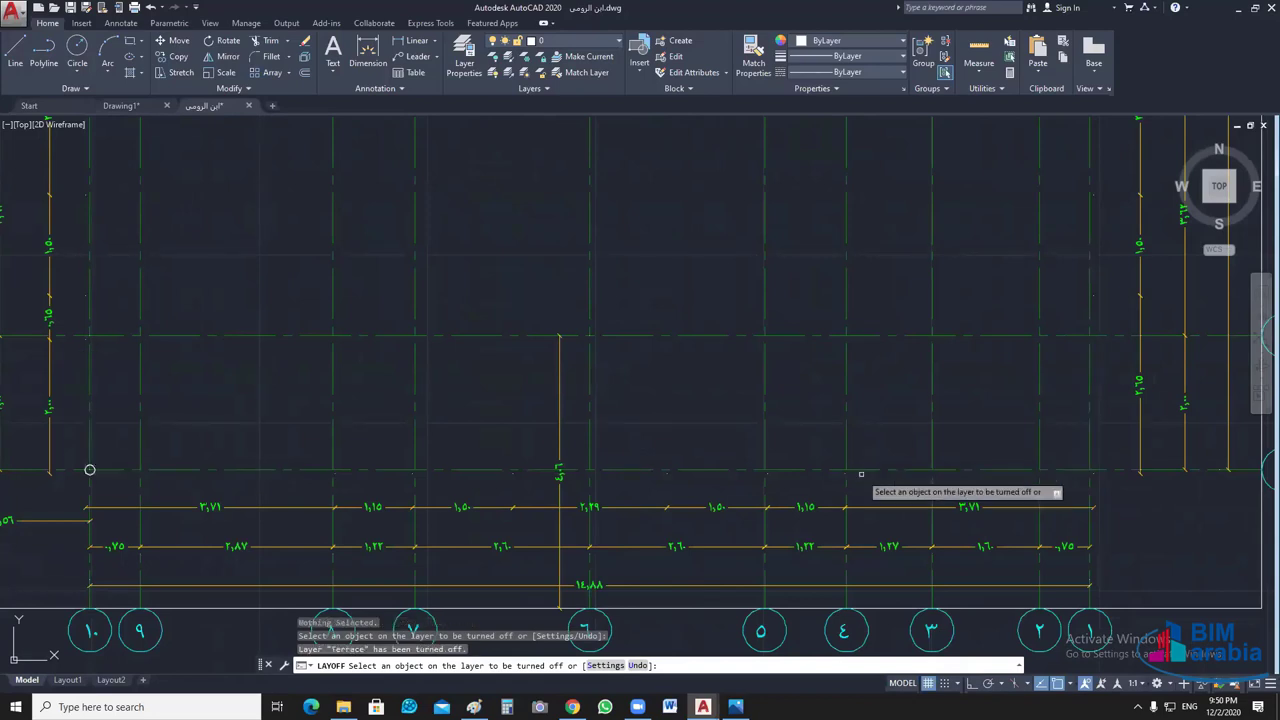
pyautogui.moveTo(578, 447); pyautogui.dragTo(756, 406, button='middle')
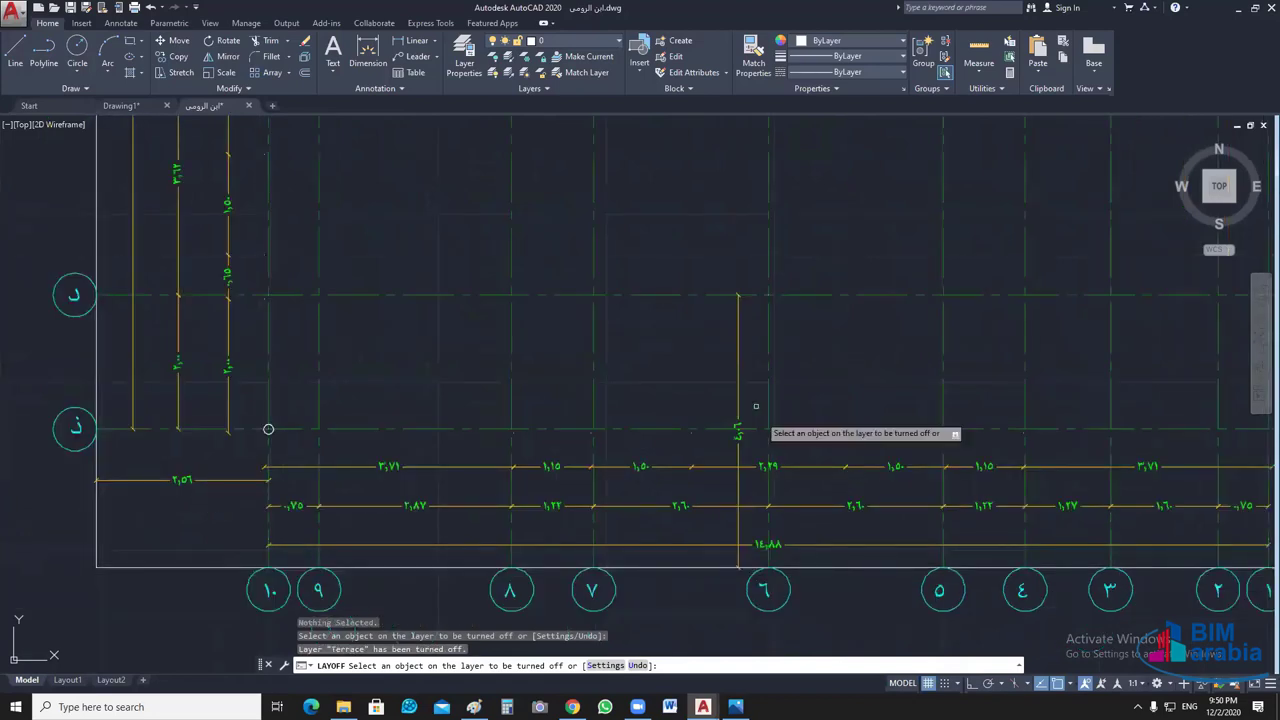
pyautogui.press('Escape')
# - Erase the vertical dimension near axis 6 and pan across the plan
pyautogui.moveTo(756, 406); pyautogui.dragTo(246, 458)
pyautogui.press('Delete')
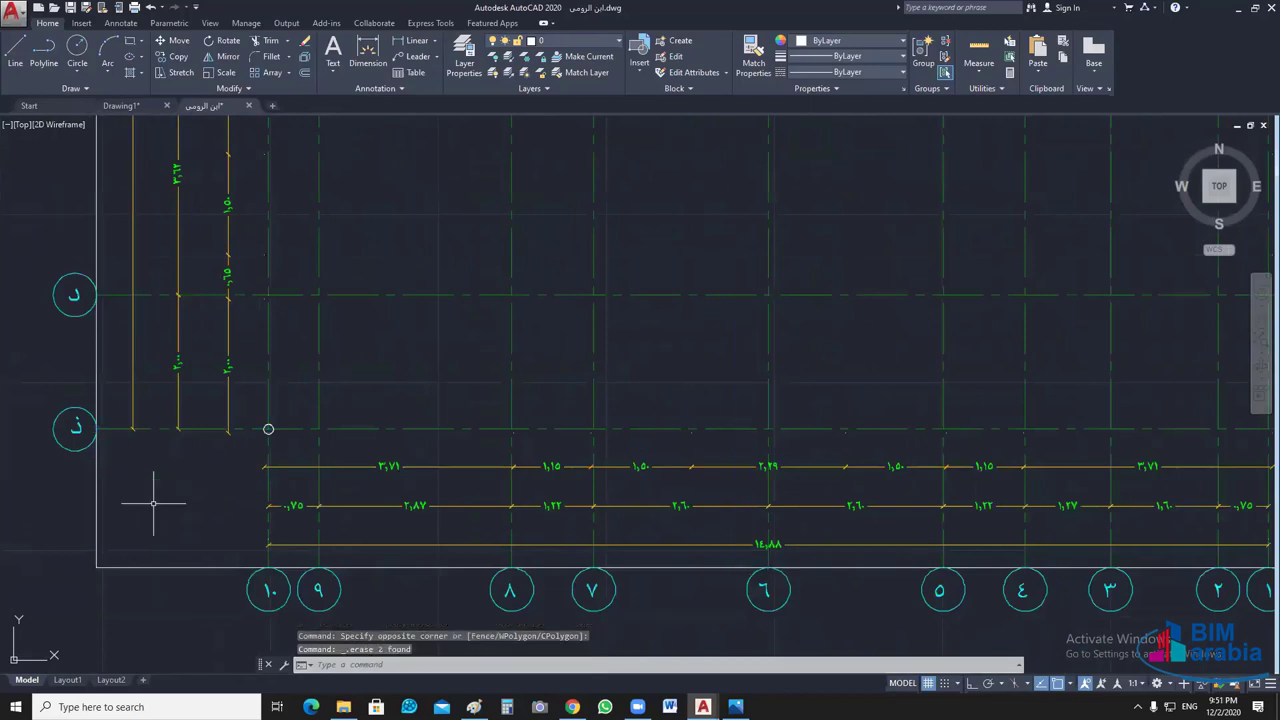
pyautogui.scroll(6, 305, 458)
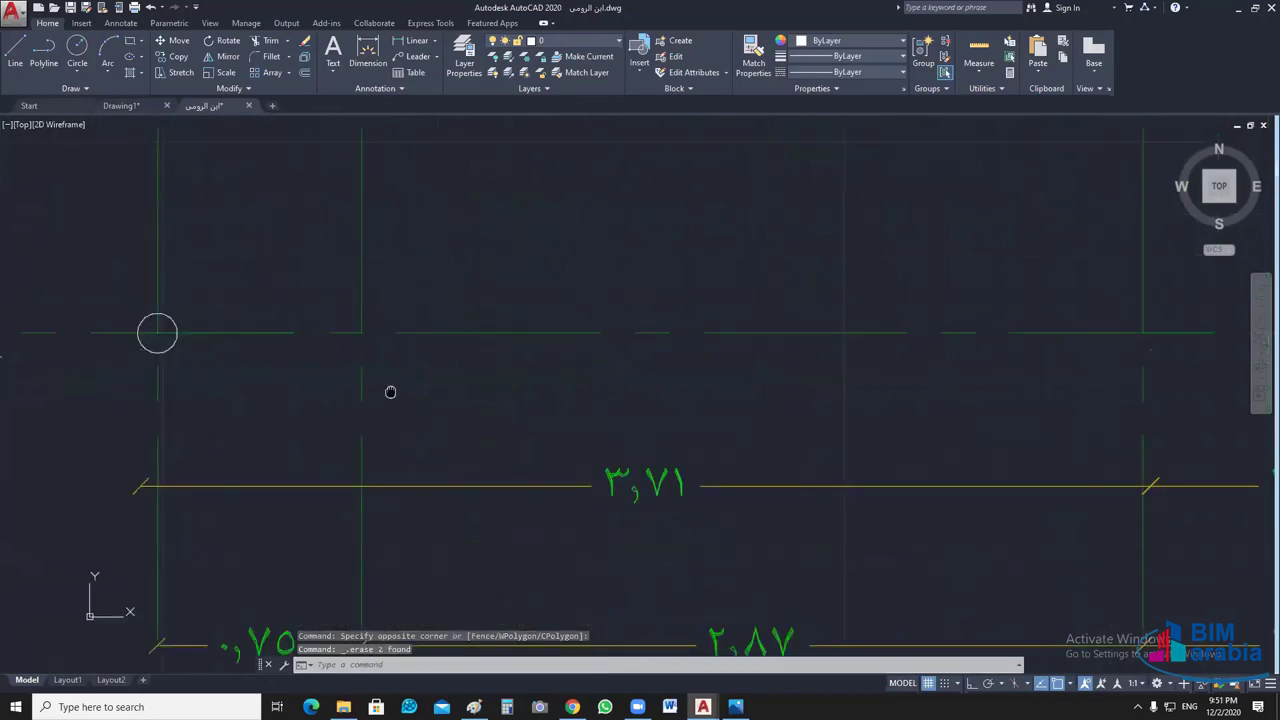
pyautogui.scroll(-4, 213, 358)
pyautogui.moveTo(185, 335); pyautogui.dragTo(220, 345, button='middle')
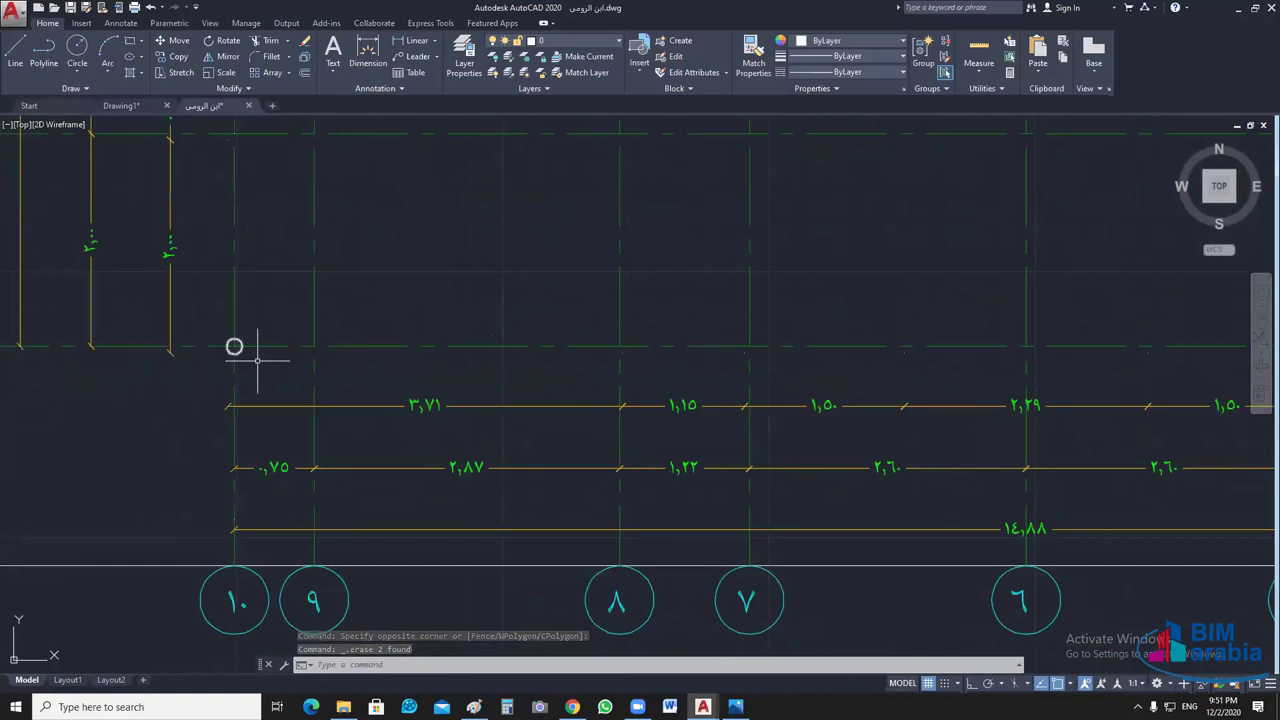
pyautogui.moveTo(269, 528)
pyautogui.mouseDown(button='middle')
pyautogui.moveTo(177, 491)
pyautogui.moveTo(131, 504)
pyautogui.mouseUp(button='middle')
pyautogui.moveTo(383, 509); pyautogui.dragTo(340, 528, button='middle')
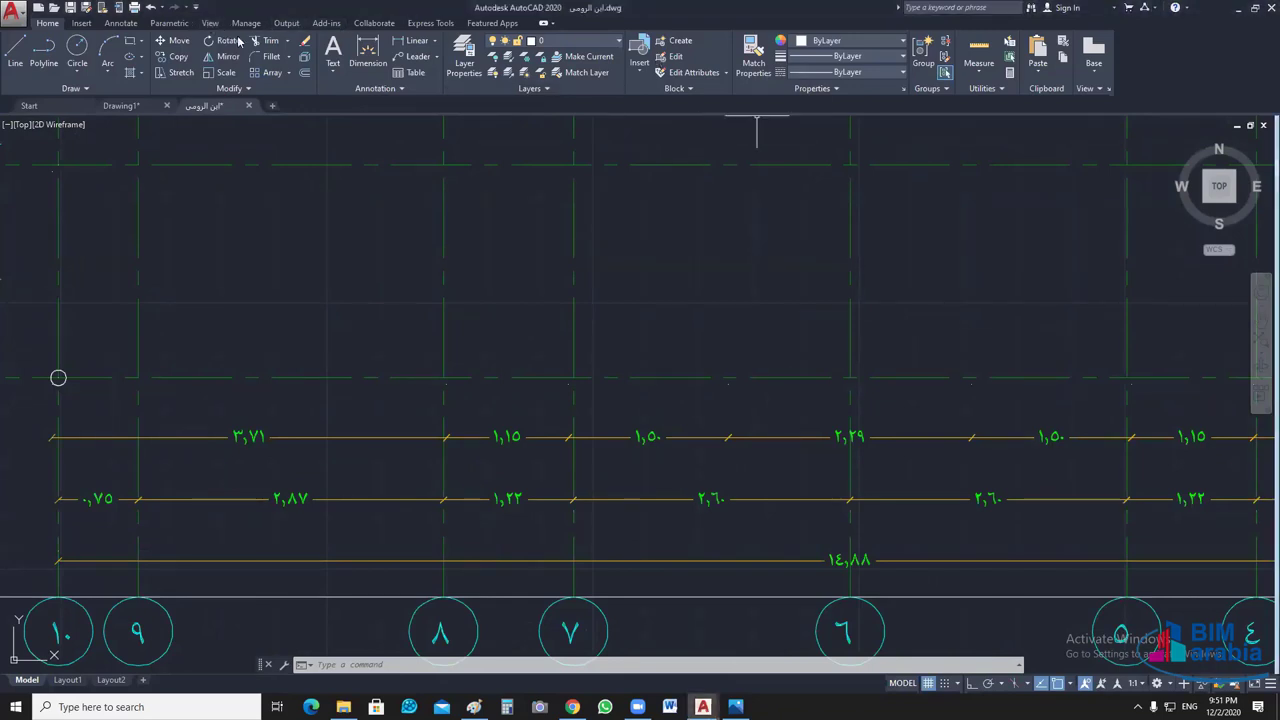
# - Tile the drawings vertically with the Start window closed
pyautogui.click(210, 22)
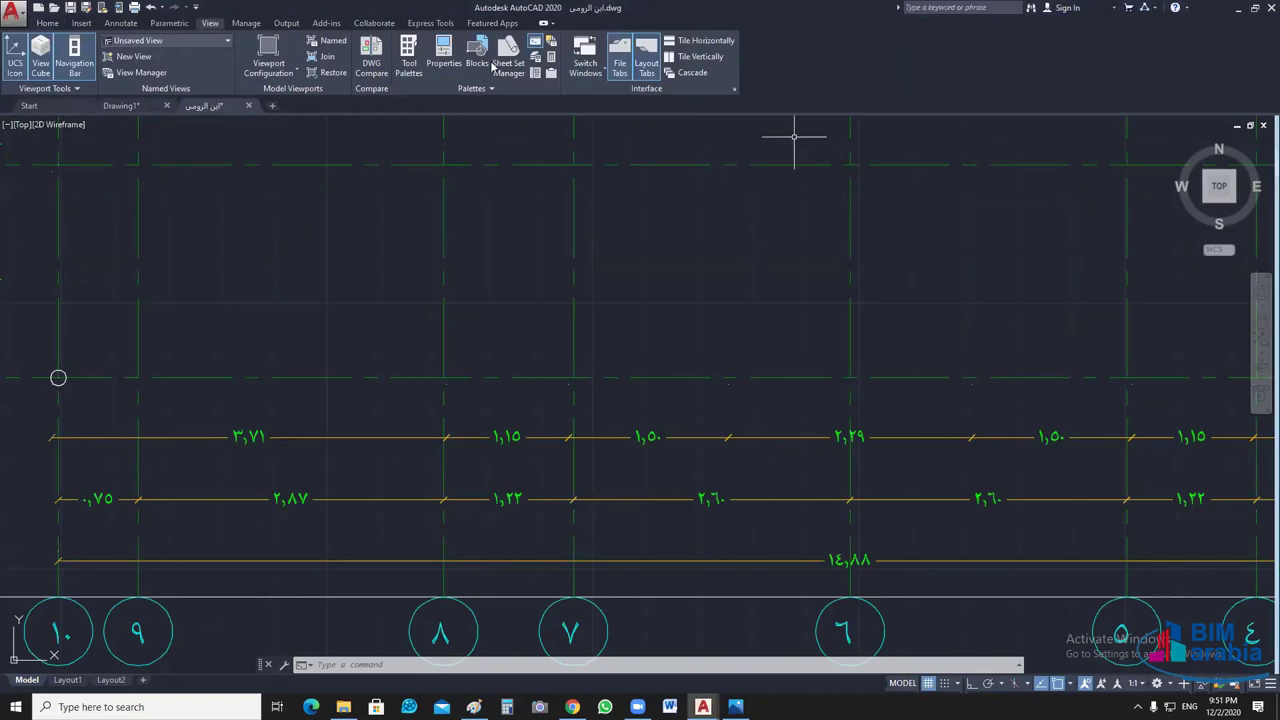
pyautogui.click(703, 61)
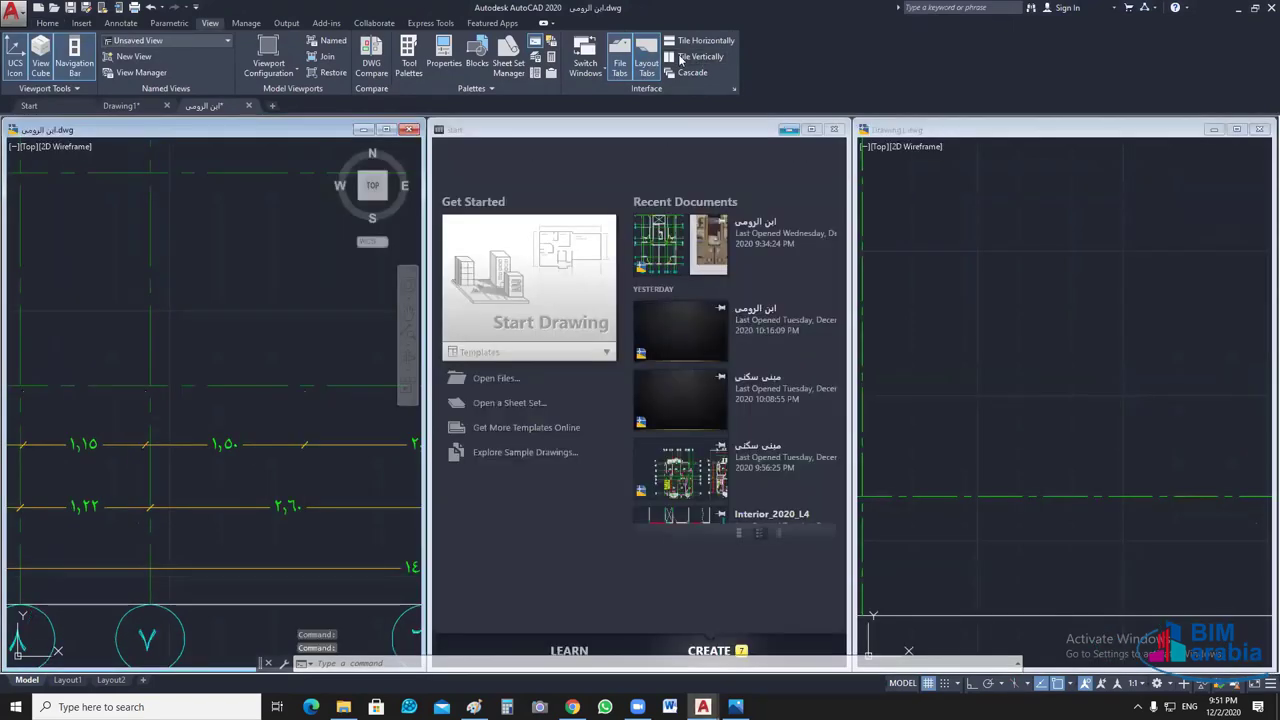
pyautogui.click(789, 129)
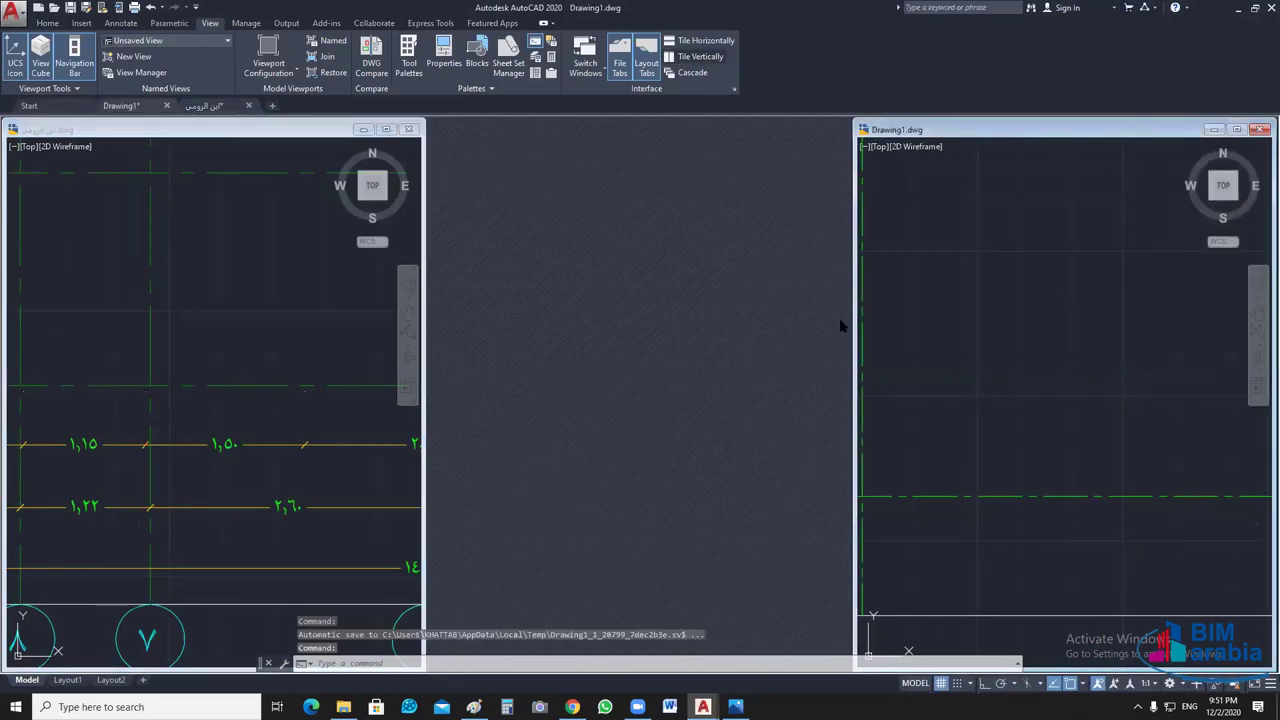
pyautogui.click(700, 56)
# - Frame grid axes 6 to 10 in the reference plan window, then refocus Drawing1
pyautogui.click(843, 294)
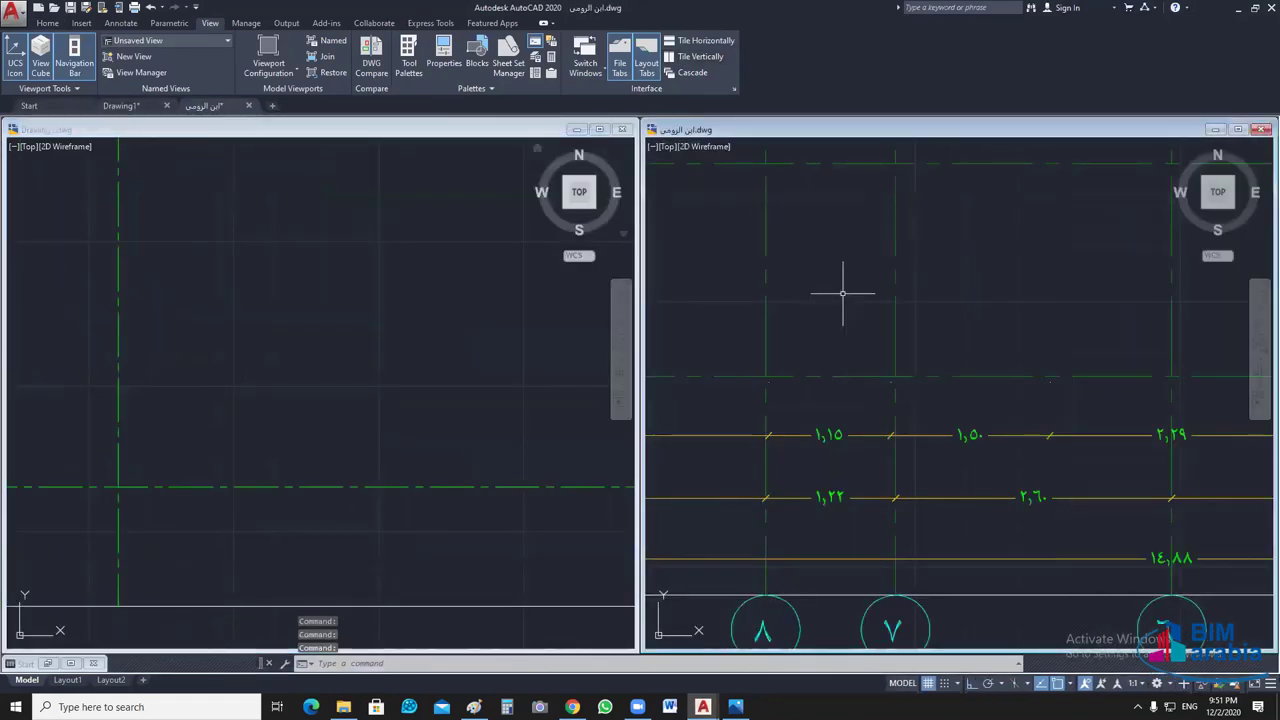
pyautogui.scroll(-2, 843, 294)
pyautogui.moveTo(908, 294); pyautogui.dragTo(960, 334, button='middle')
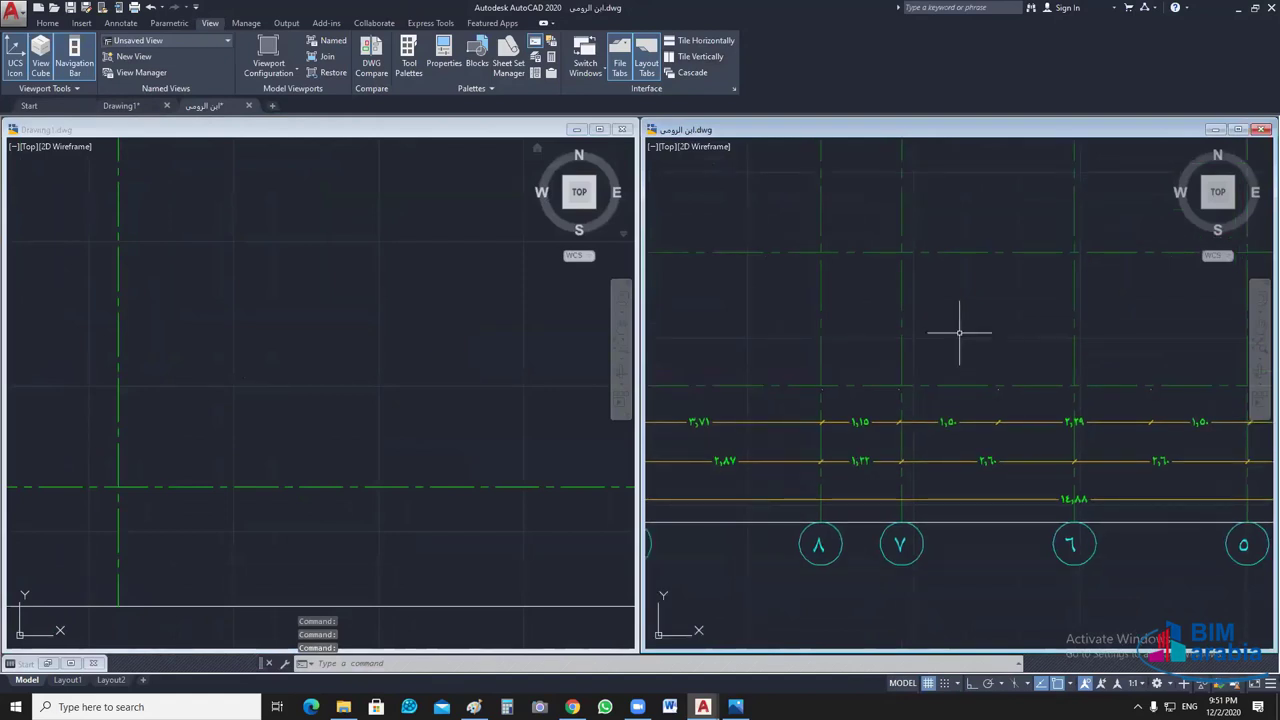
pyautogui.scroll(-1, 960, 334)
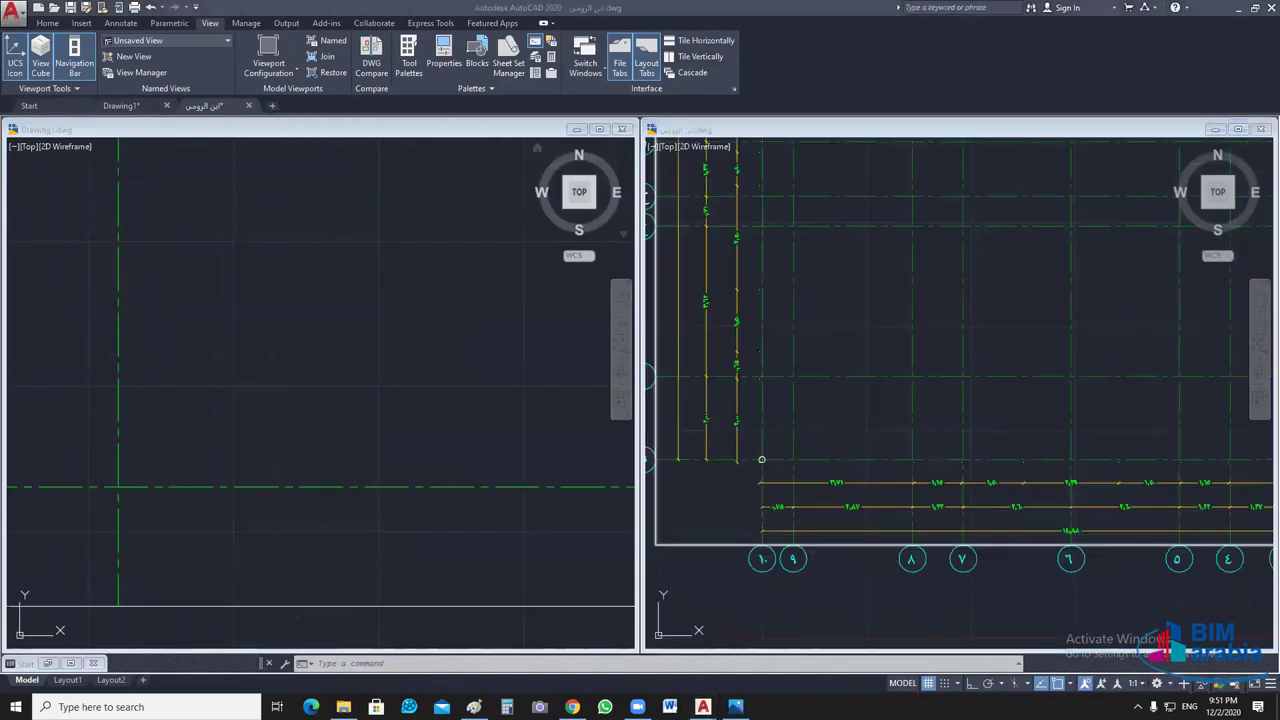
pyautogui.scroll(1, 832, 366)
pyautogui.scroll(1, 838, 366)
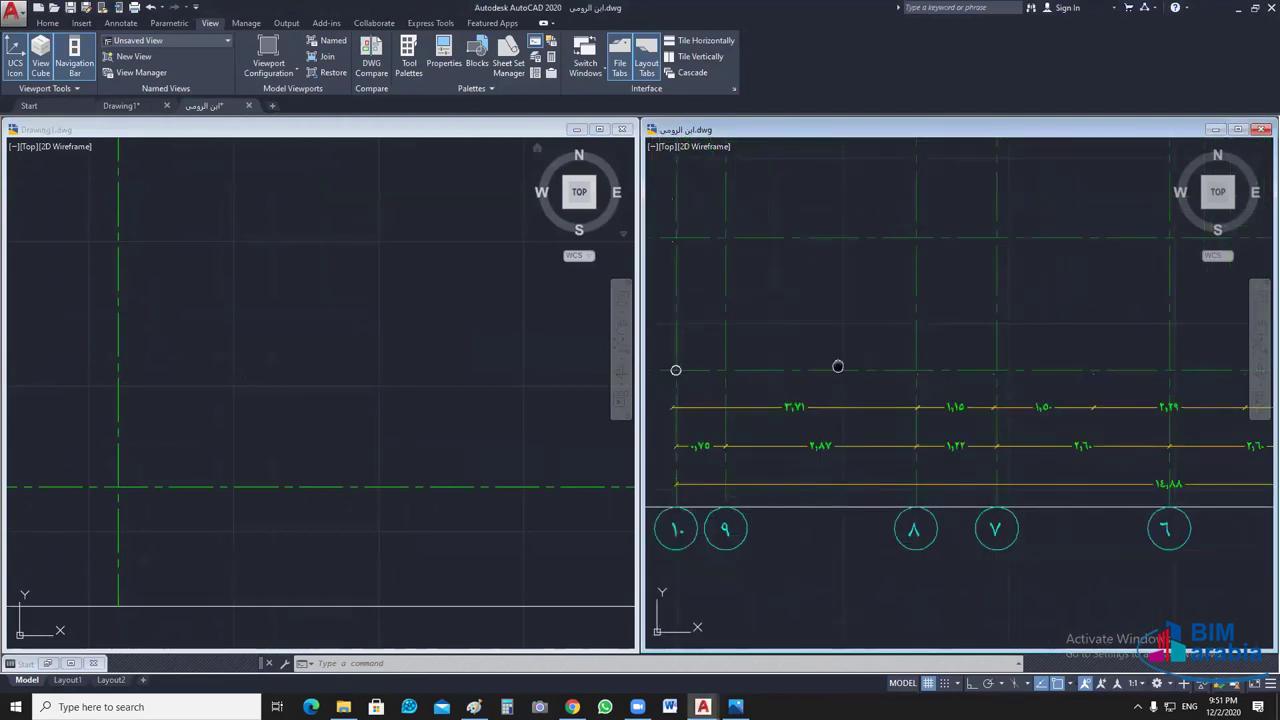
pyautogui.moveTo(838, 366); pyautogui.dragTo(838, 358, button='middle')
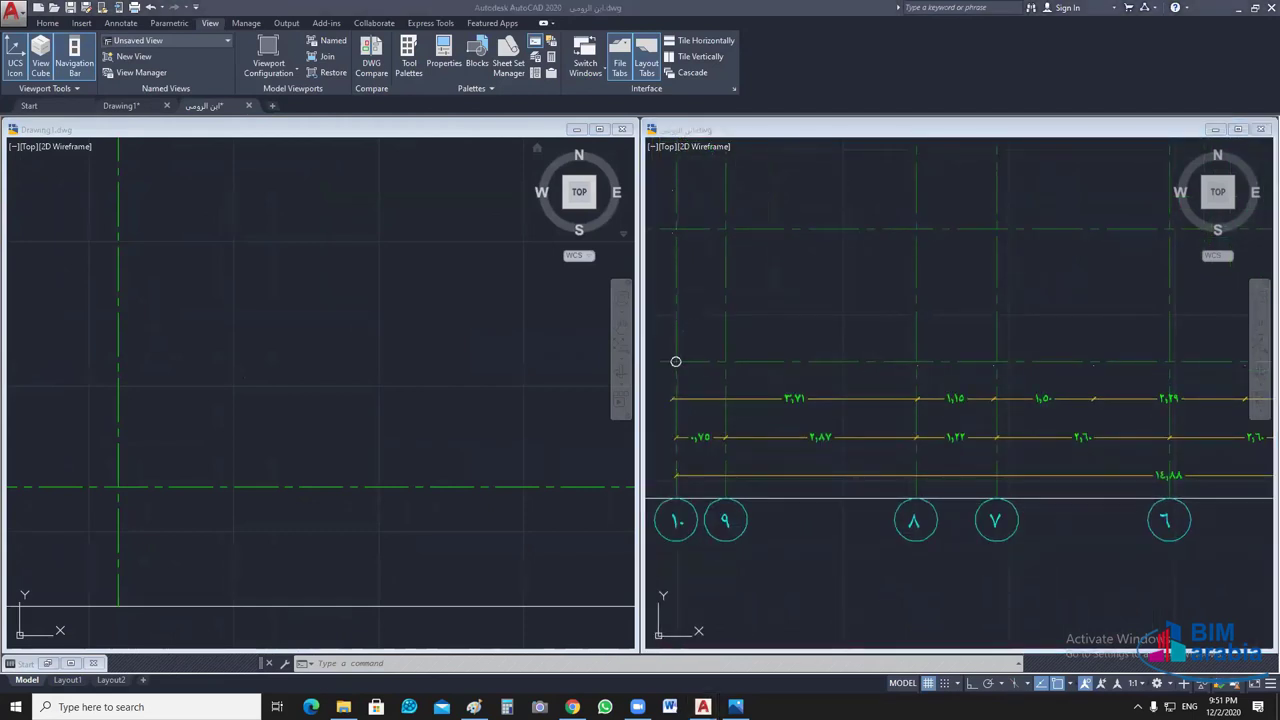
pyautogui.click(502, 316)
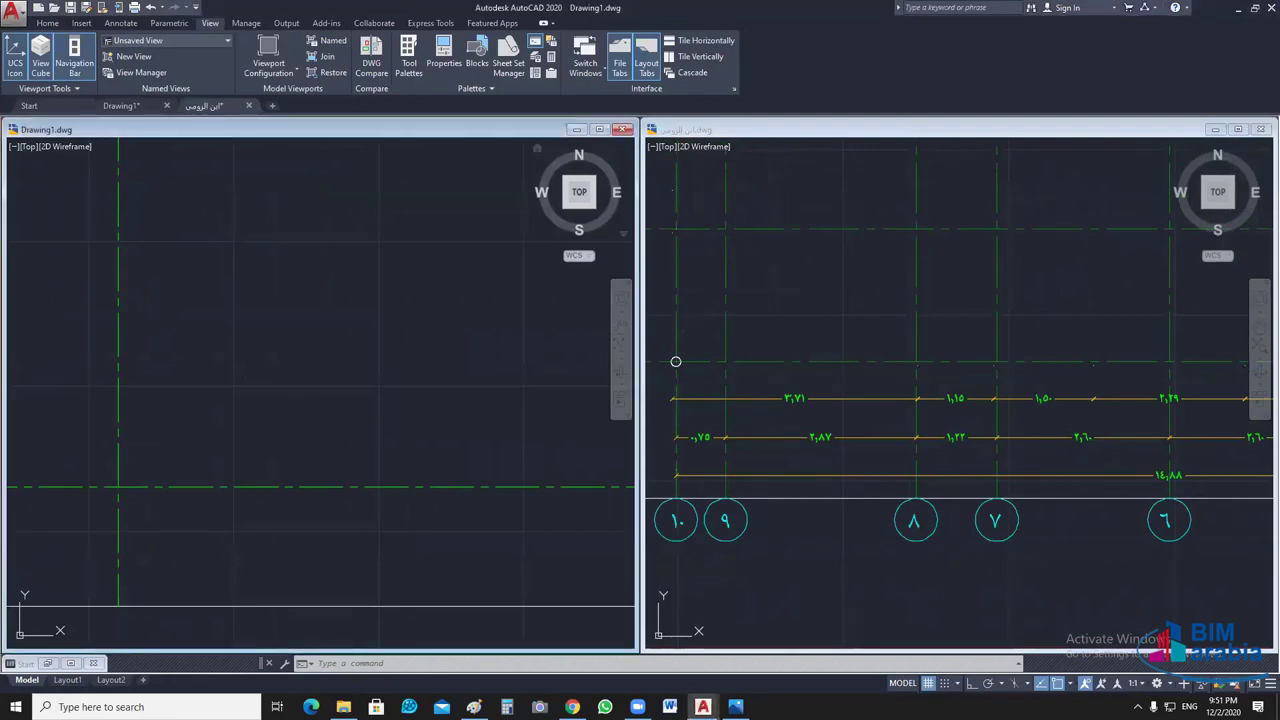
# - Copy the left vertical axis 0.75 over, then the new axis another 2.87
pyautogui.scroll(-2, 543, 409)
pyautogui.click(405, 362)
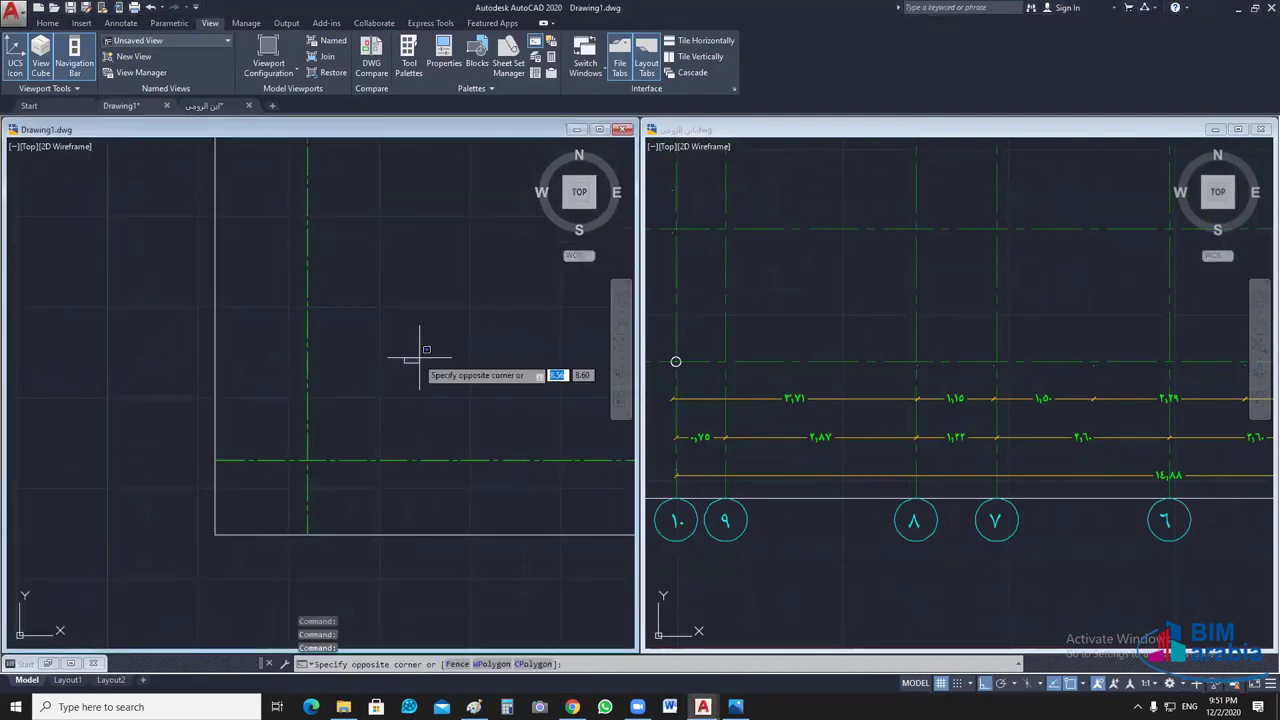
pyautogui.moveTo(304, 374); pyautogui.dragTo(234, 374, button='middle')
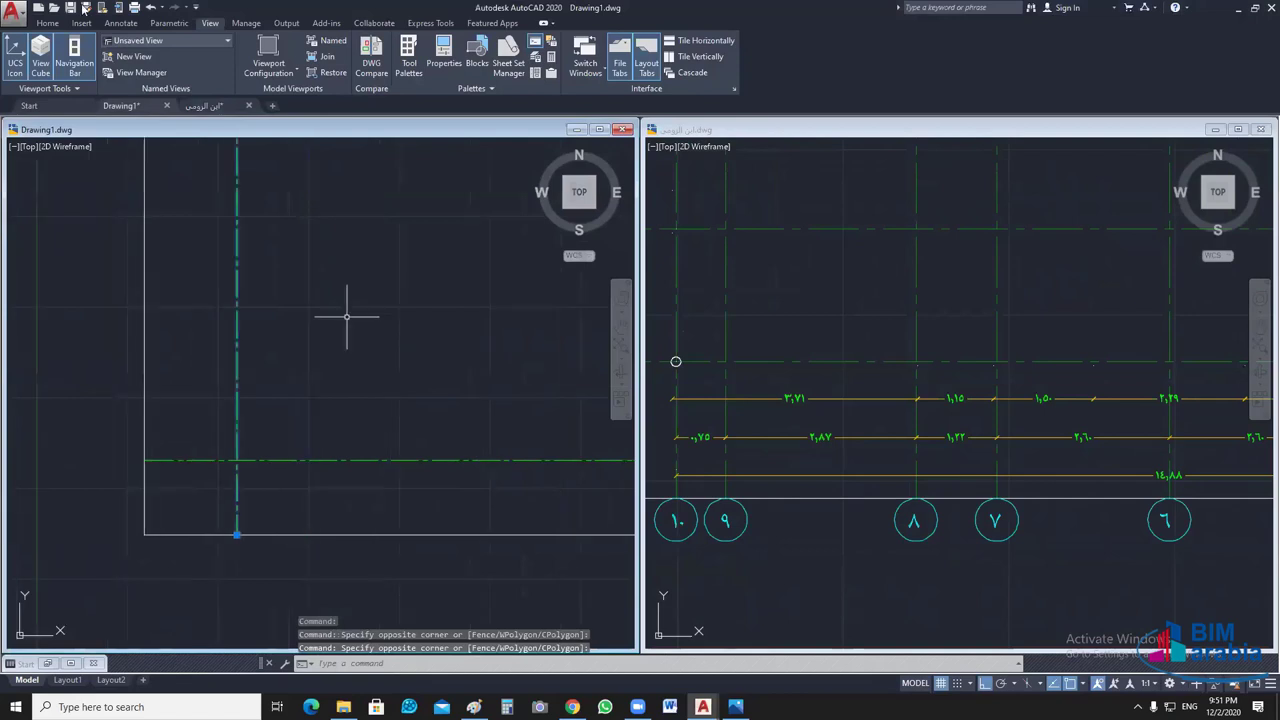
pyautogui.hotkey('alt', 'h')
pyautogui.write('c')
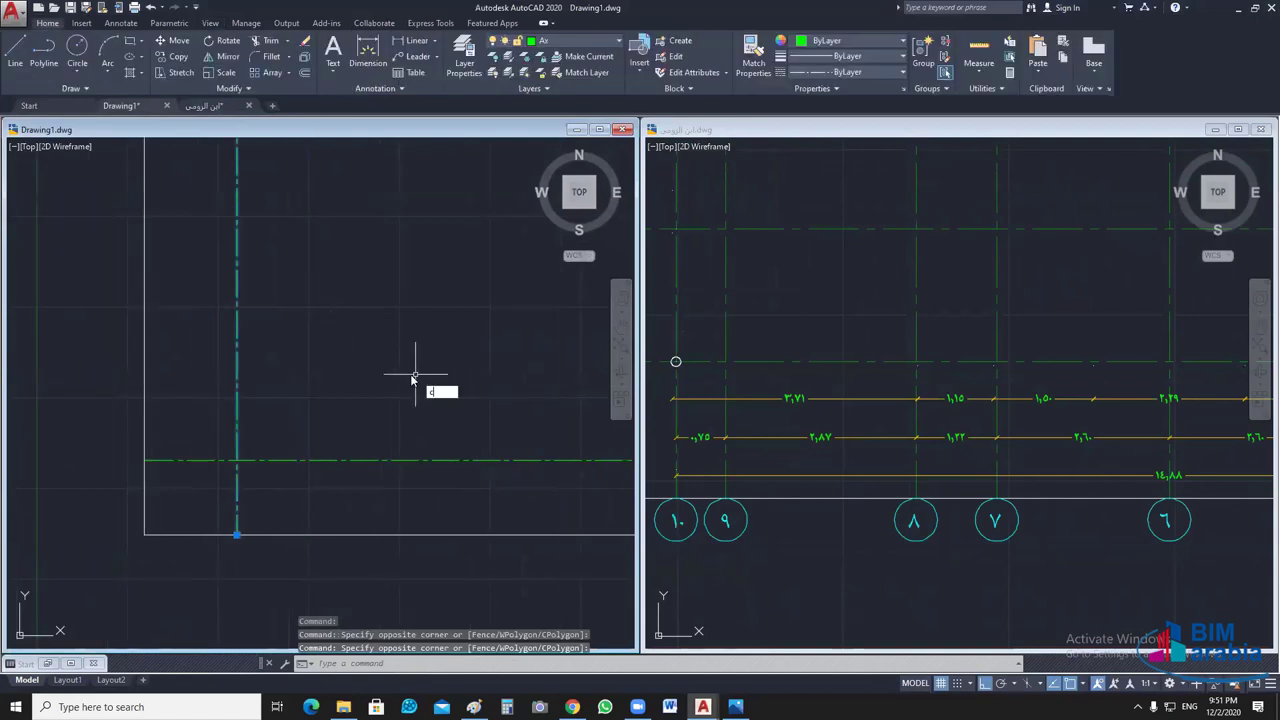
pyautogui.write('o')
pyautogui.press('Return')
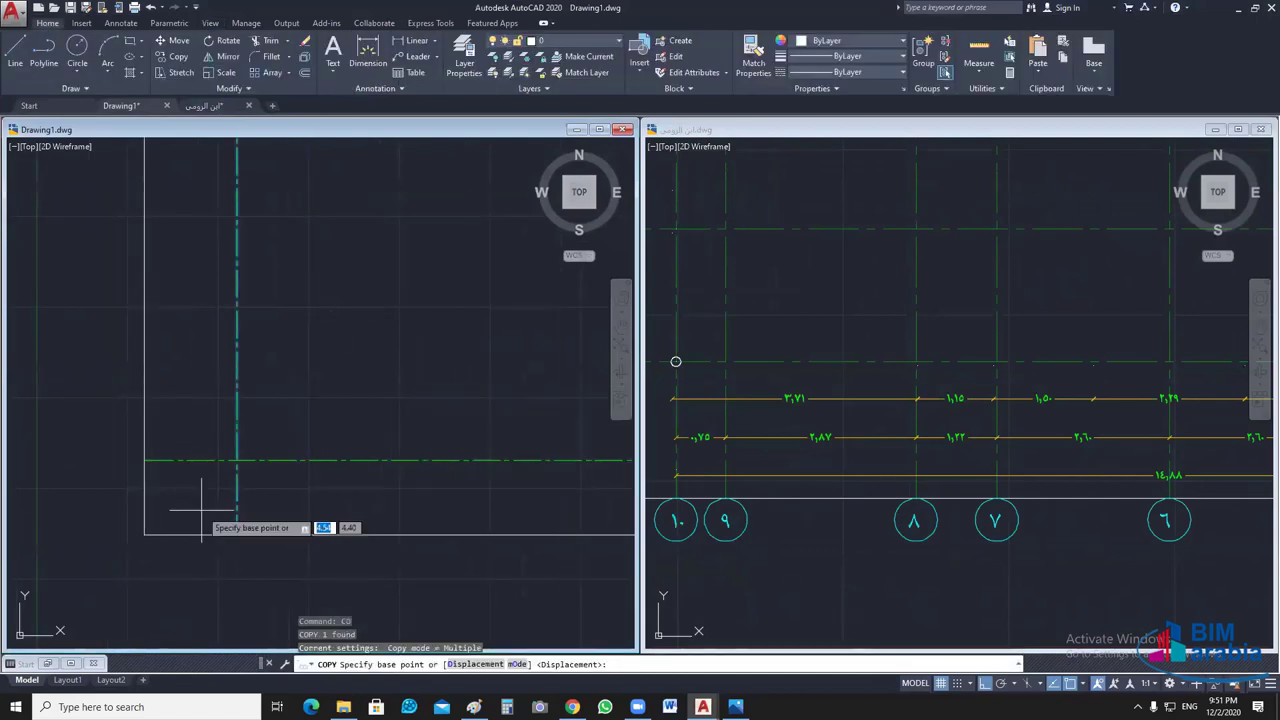
pyautogui.click(234, 461)
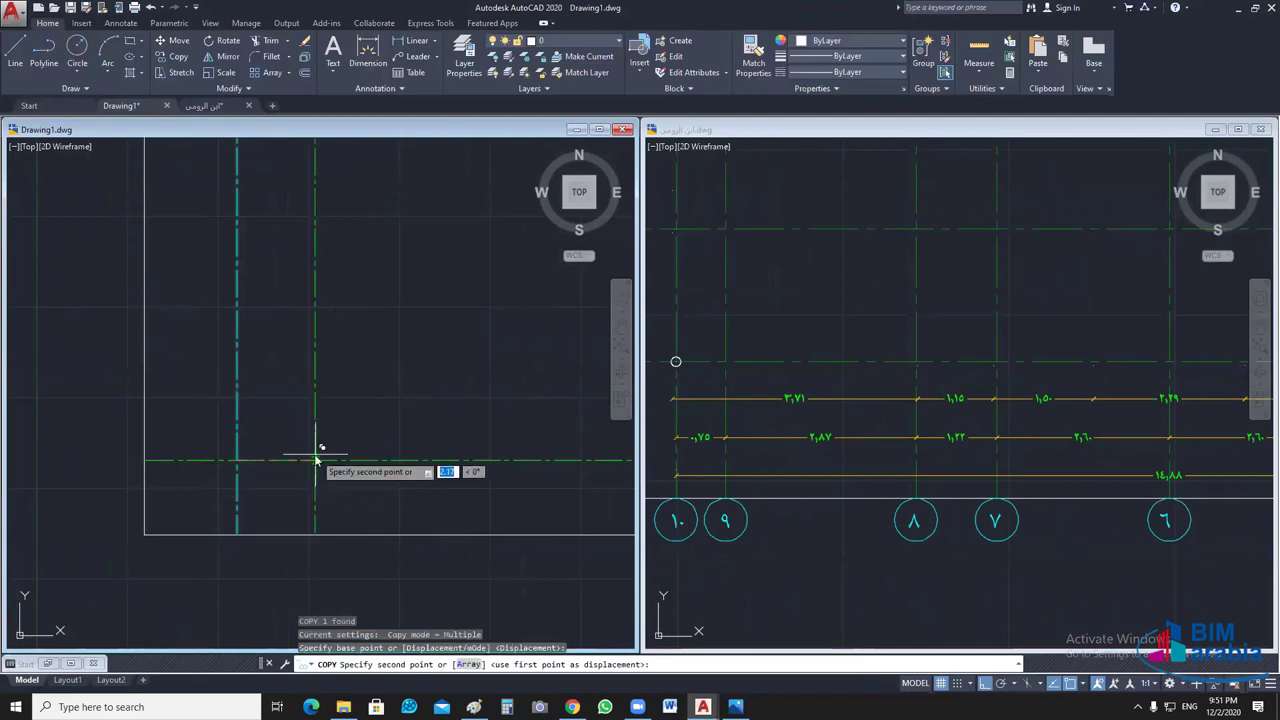
pyautogui.write('.75')
pyautogui.press('Return')
pyautogui.press('Return')
pyautogui.click(322, 386)
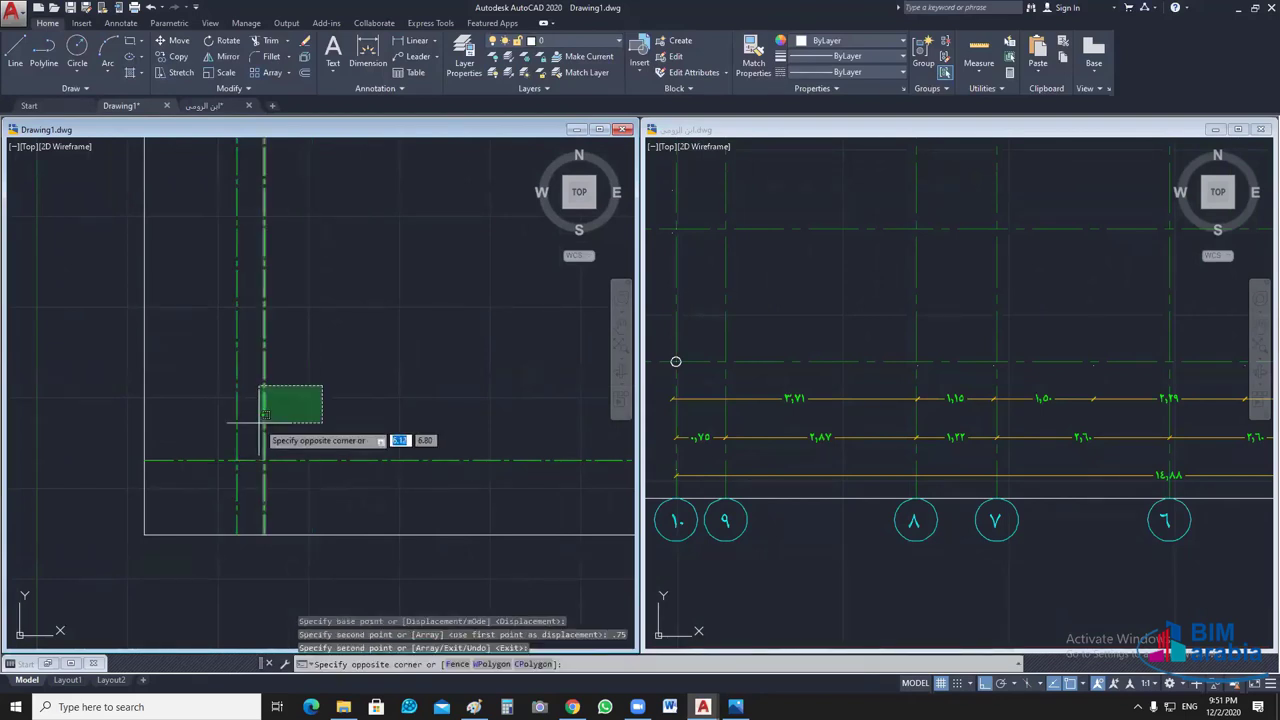
pyautogui.click(265, 413)
pyautogui.press('Return')
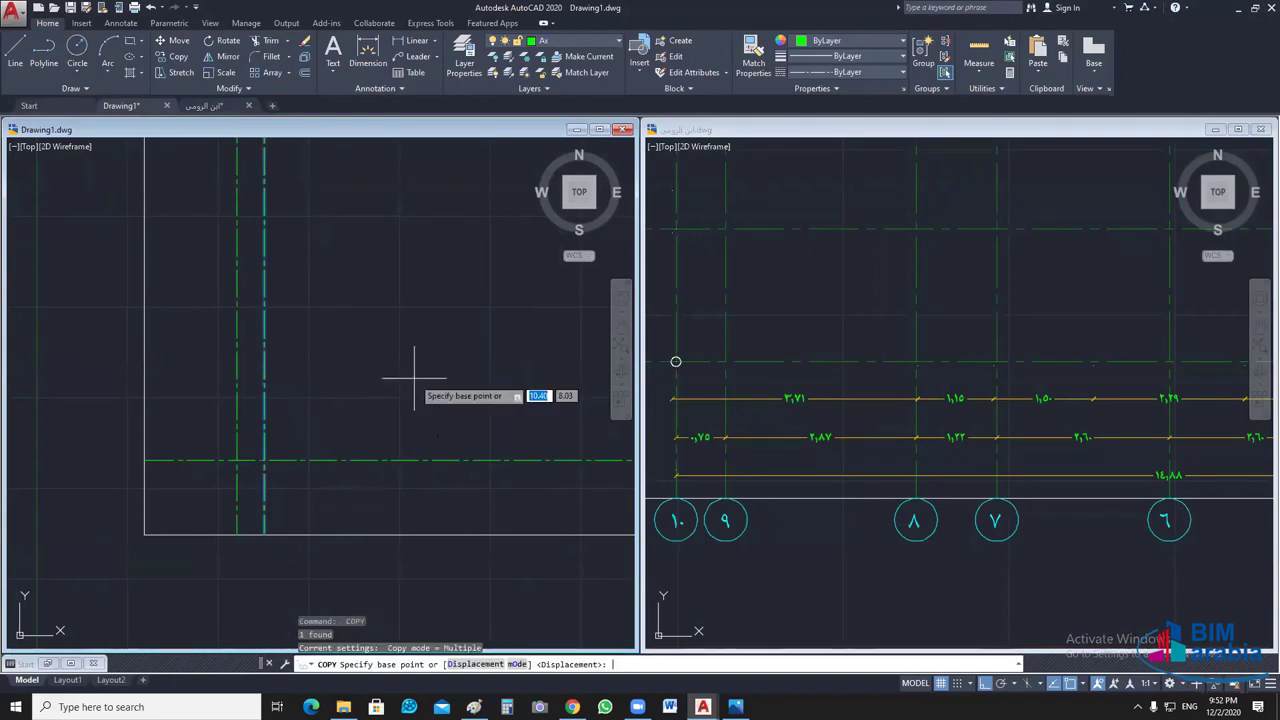
pyautogui.click(264, 460)
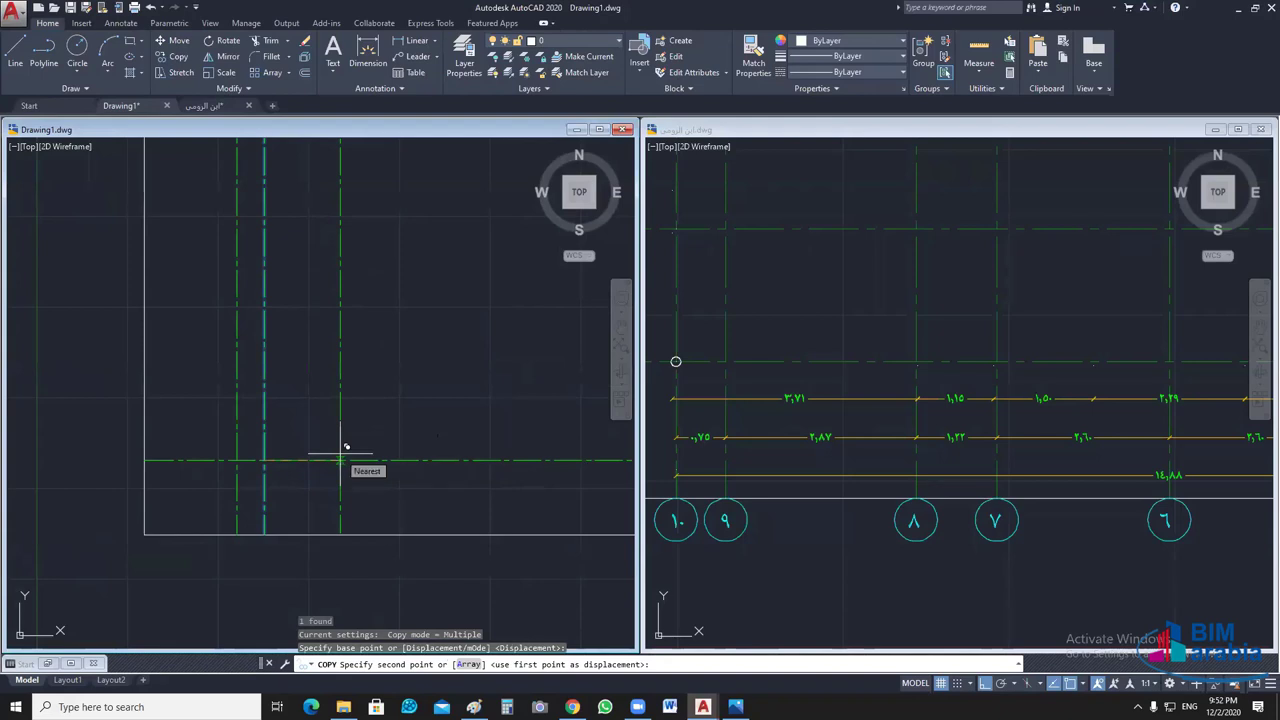
pyautogui.write('2.87')
pyautogui.press('Return')
# - Add two more vertical axes by copying at 1.22 and 2 spacing
pyautogui.moveTo(426, 410); pyautogui.dragTo(318, 410, button='middle')
pyautogui.press('Return')
pyautogui.press('Return')
pyautogui.click(264, 460)
pyautogui.press('Return')
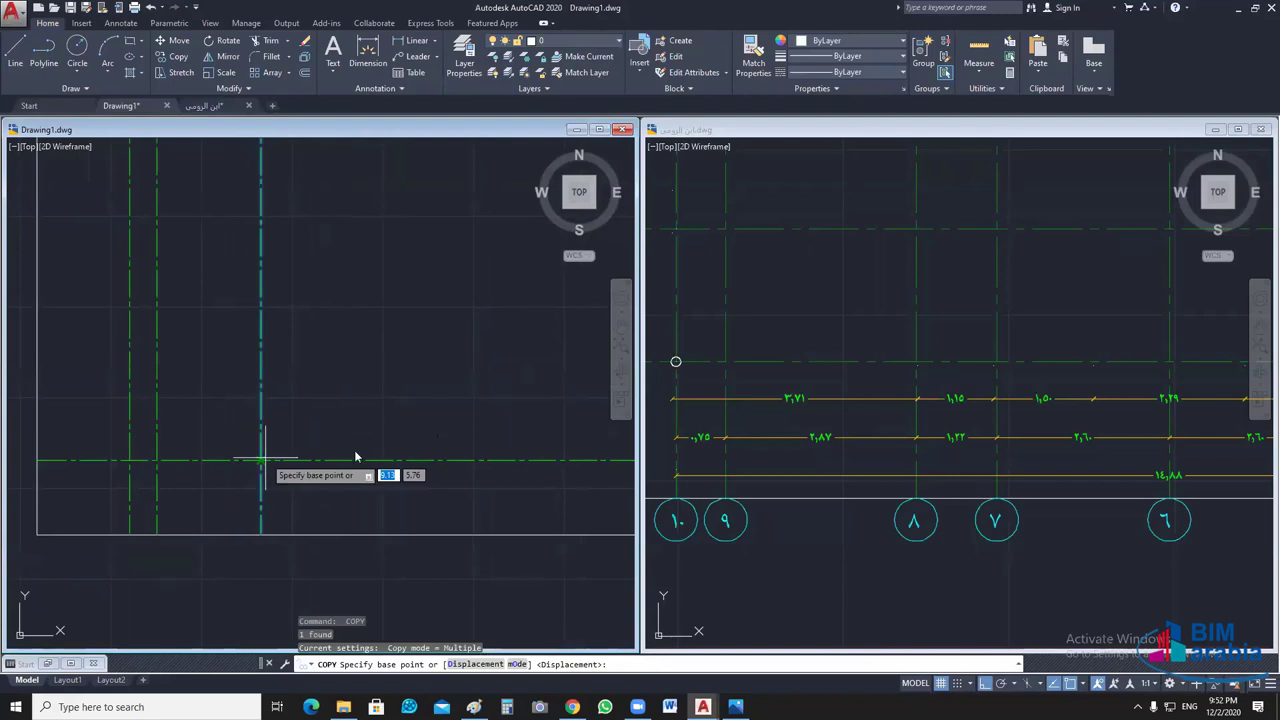
pyautogui.click(264, 460)
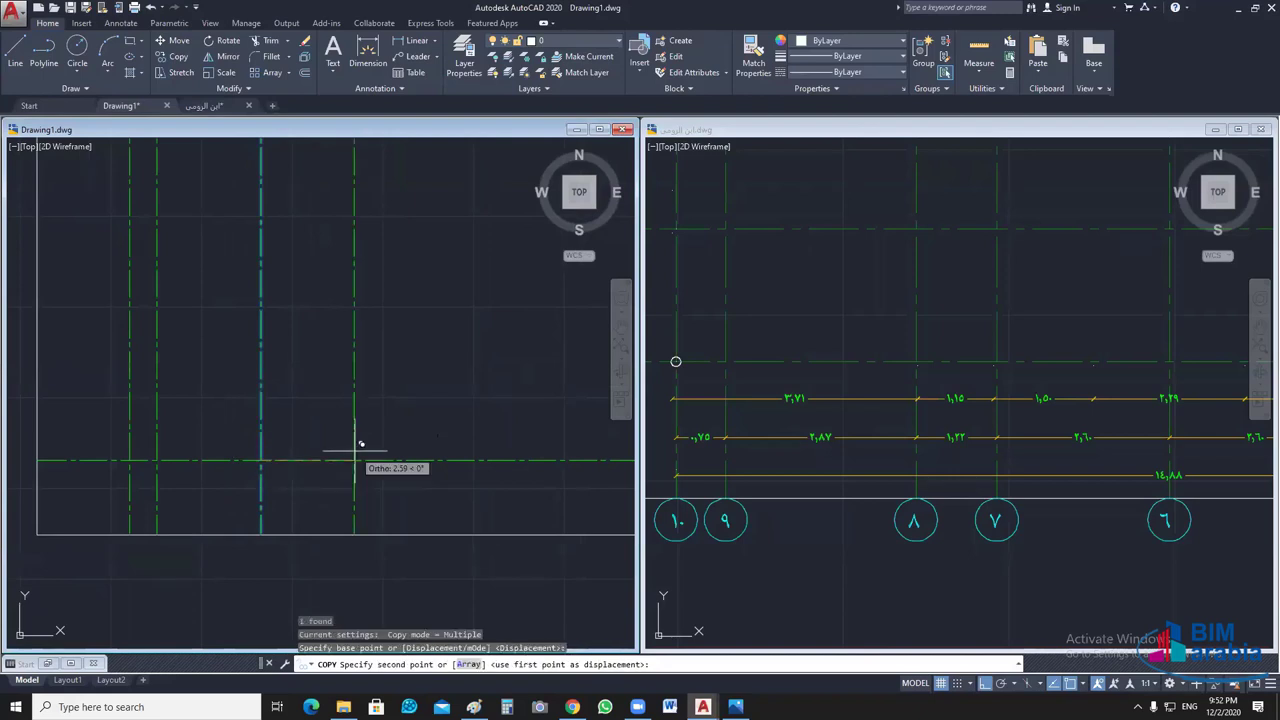
pyautogui.write('1.22')
pyautogui.press('Return')
pyautogui.press('Return')
pyautogui.click(351, 400)
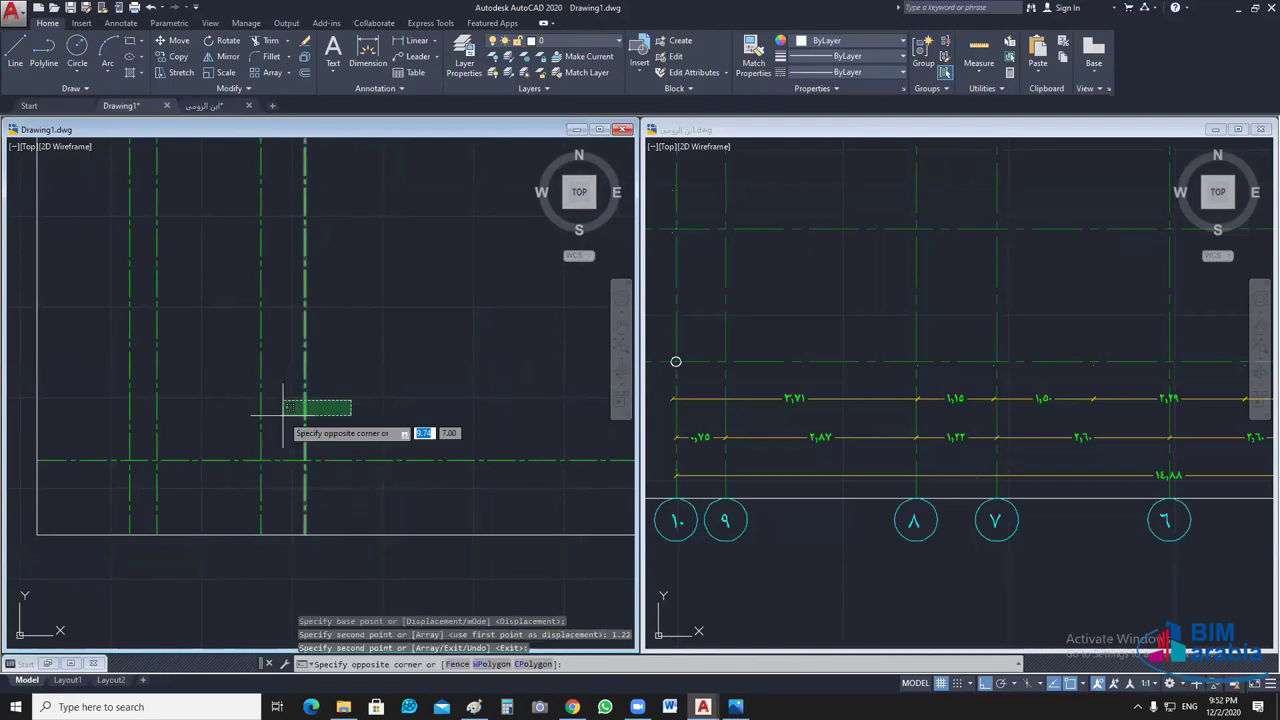
pyautogui.click(284, 407)
pyautogui.press('Return')
pyautogui.click(303, 409)
pyautogui.write('2')
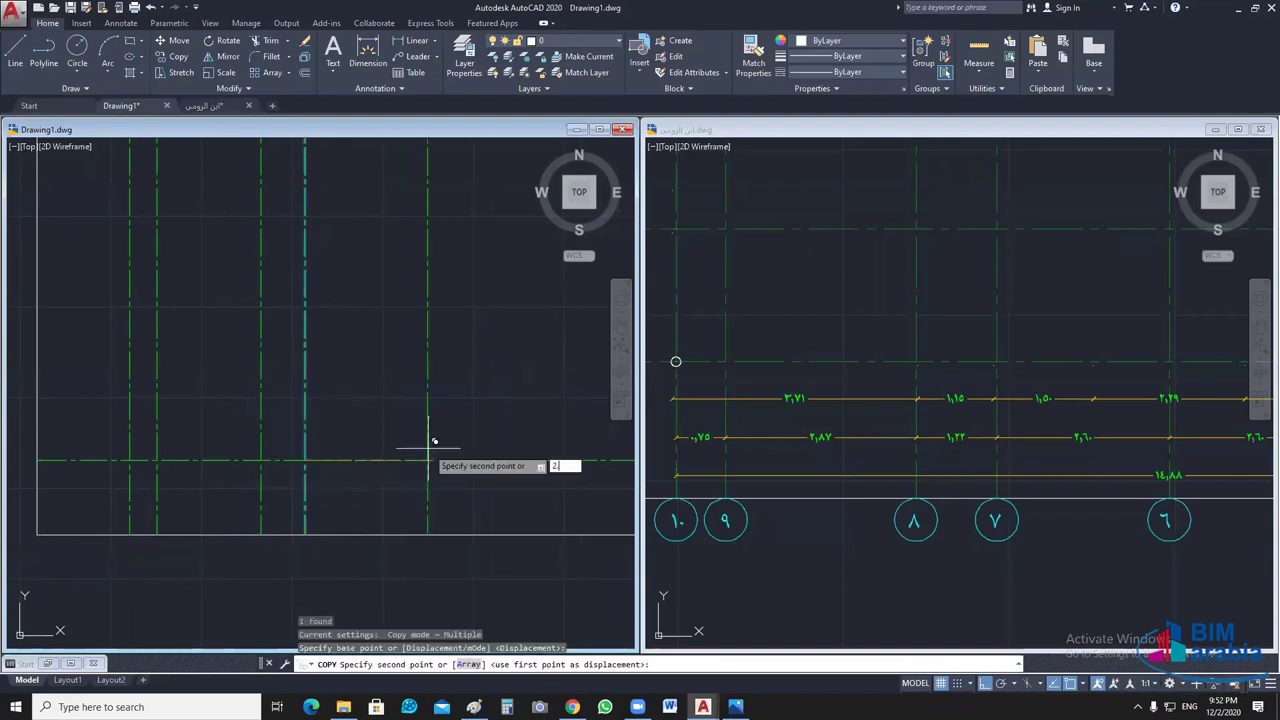
pyautogui.press('Return')
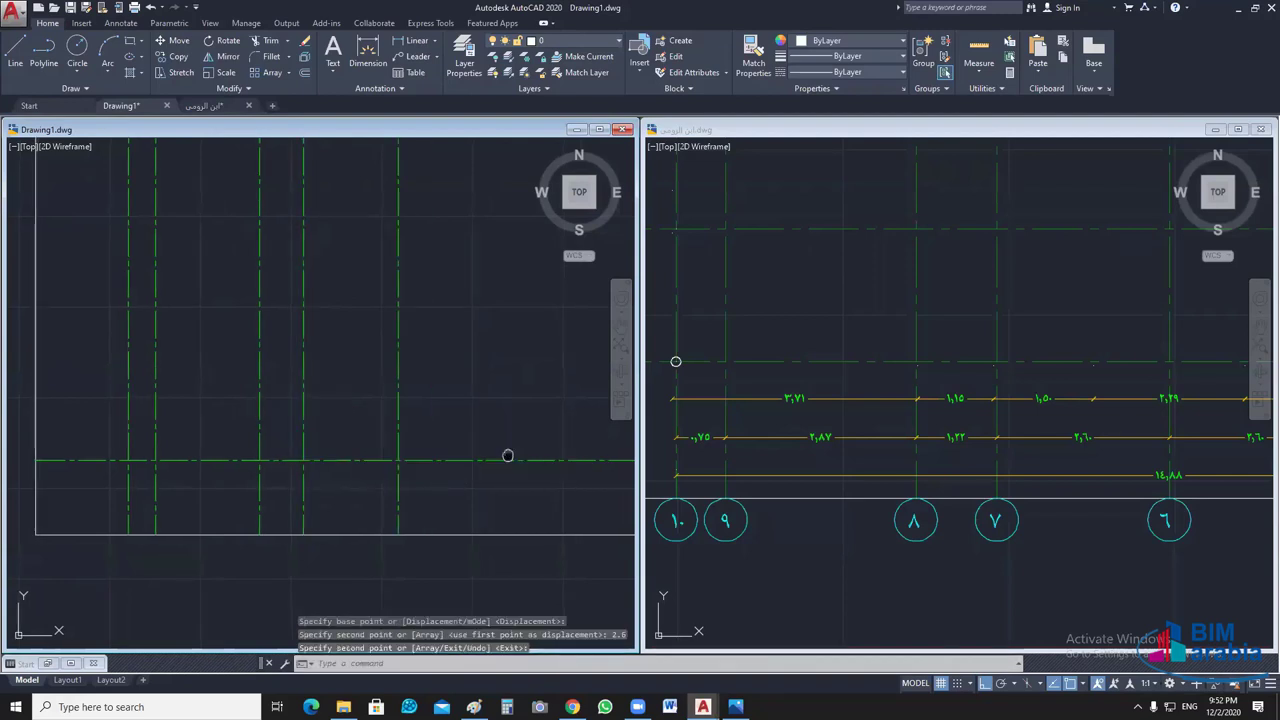
pyautogui.click(1136, 463)
# - Reading bubbles 3–5 on the reference plan, copy a vertical axis 2.6 units over in Drawing1
pyautogui.moveTo(1131, 465)
pyautogui.mouseDown(button='middle')
pyautogui.moveTo(910, 462)
pyautogui.moveTo(1063, 505)
pyautogui.moveTo(971, 505)
pyautogui.mouseUp(button='middle')
pyautogui.scroll(-2, 910, 462)
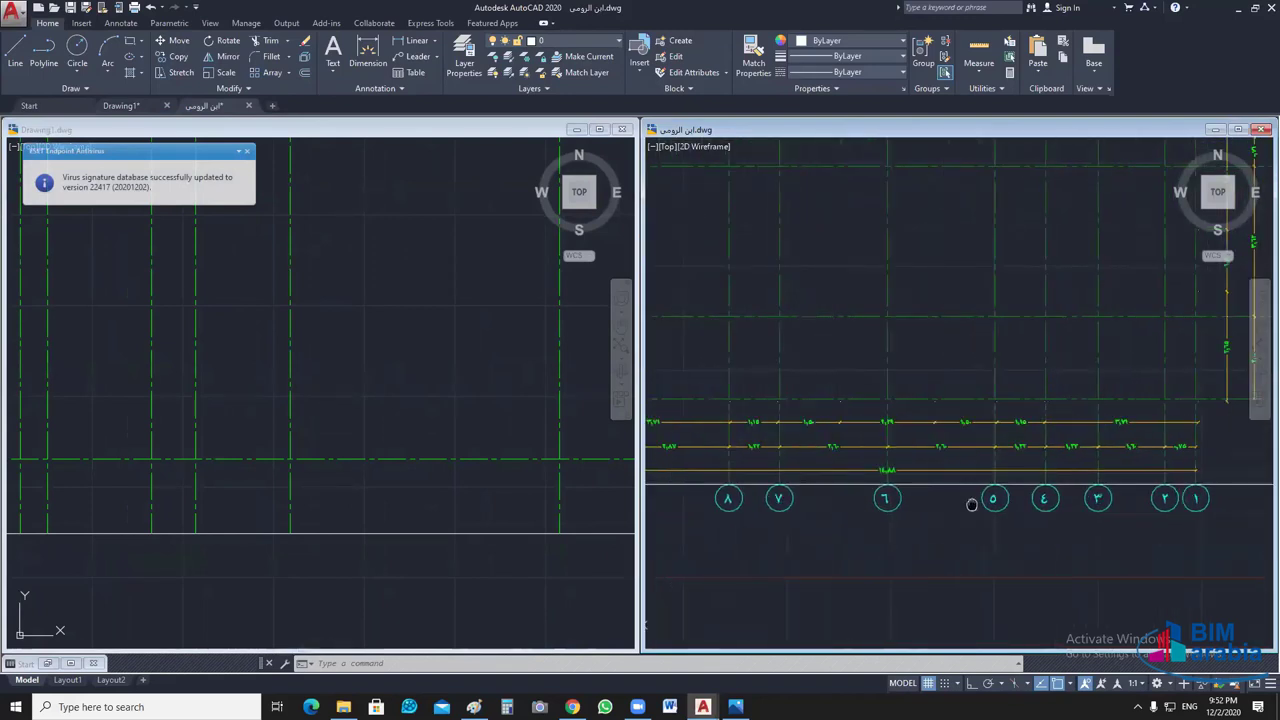
pyautogui.scroll(2, 1006, 470)
pyautogui.press('Escape')
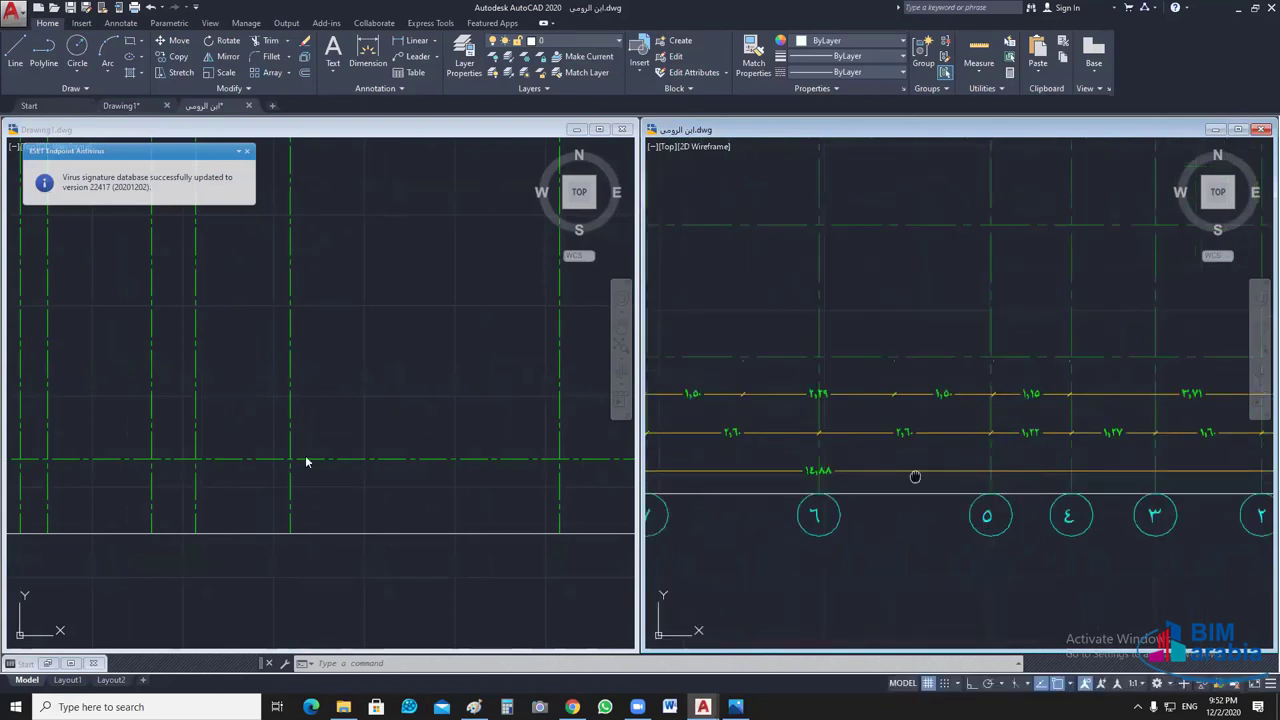
pyautogui.click(355, 417)
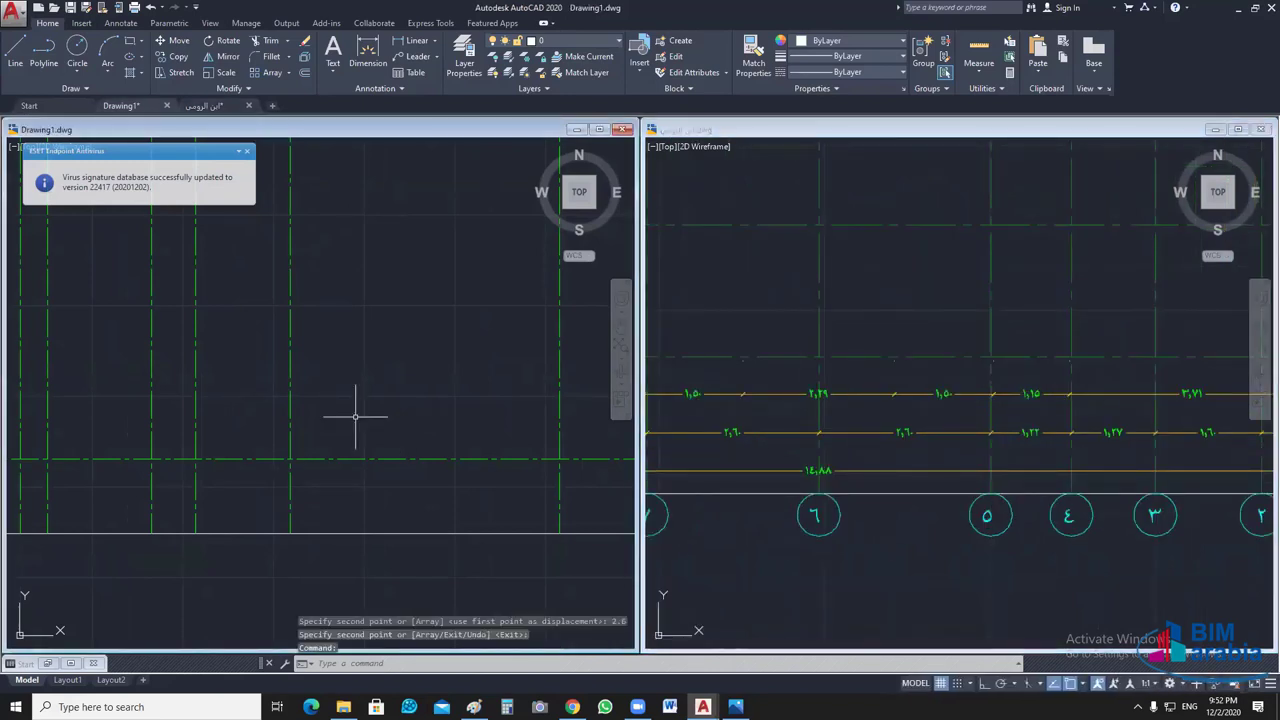
pyautogui.click(371, 398)
pyautogui.click(327, 421)
pyautogui.press('Return')
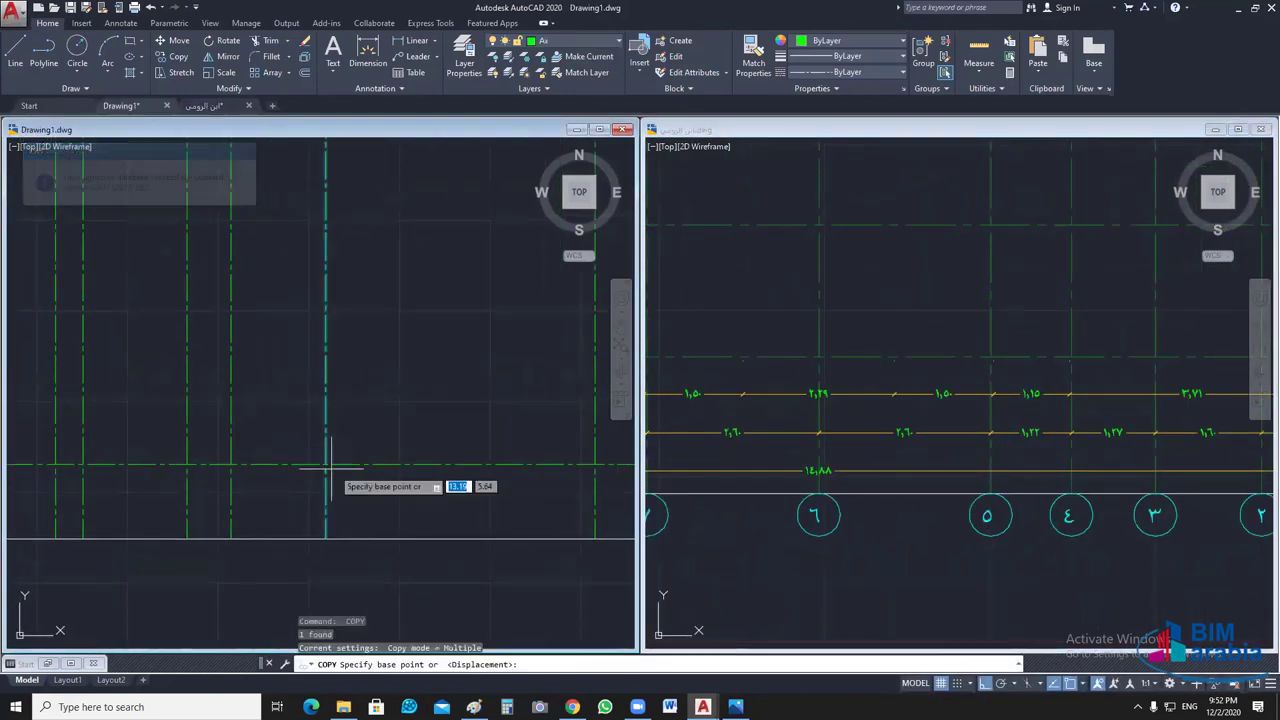
pyautogui.click(326, 465)
pyautogui.write('2.6')
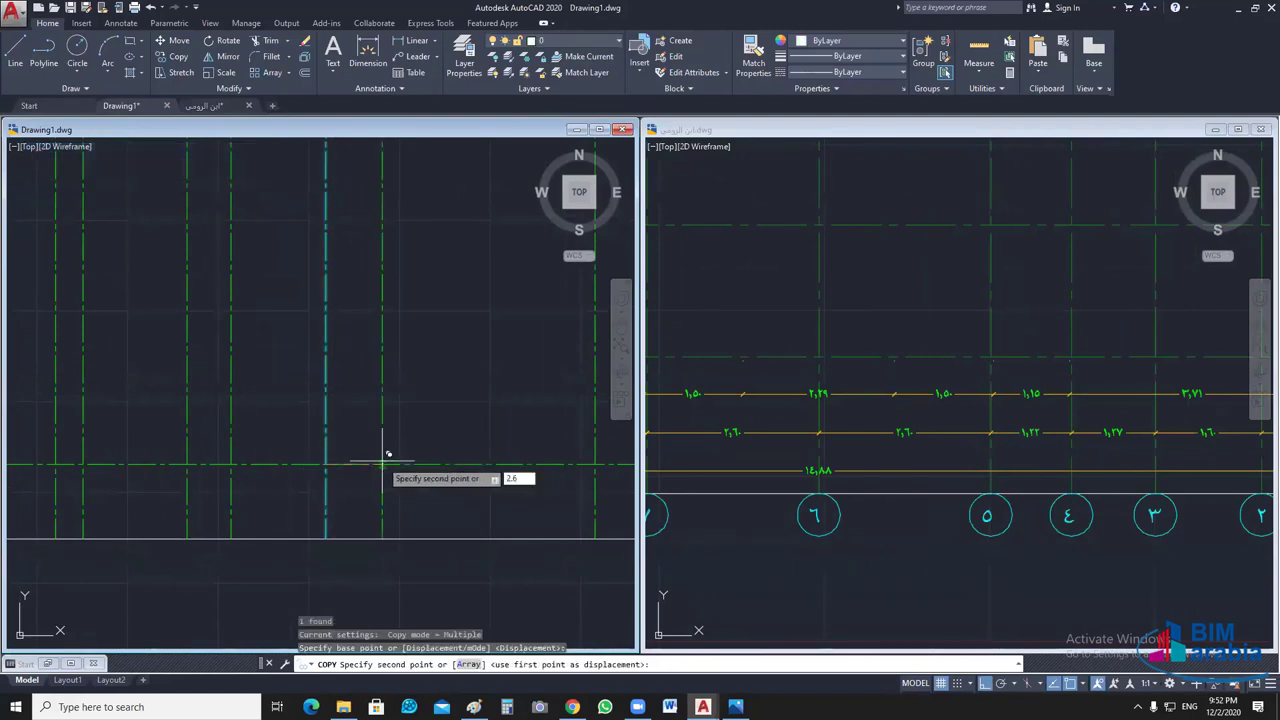
pyautogui.press('Return')
pyautogui.press('Return')
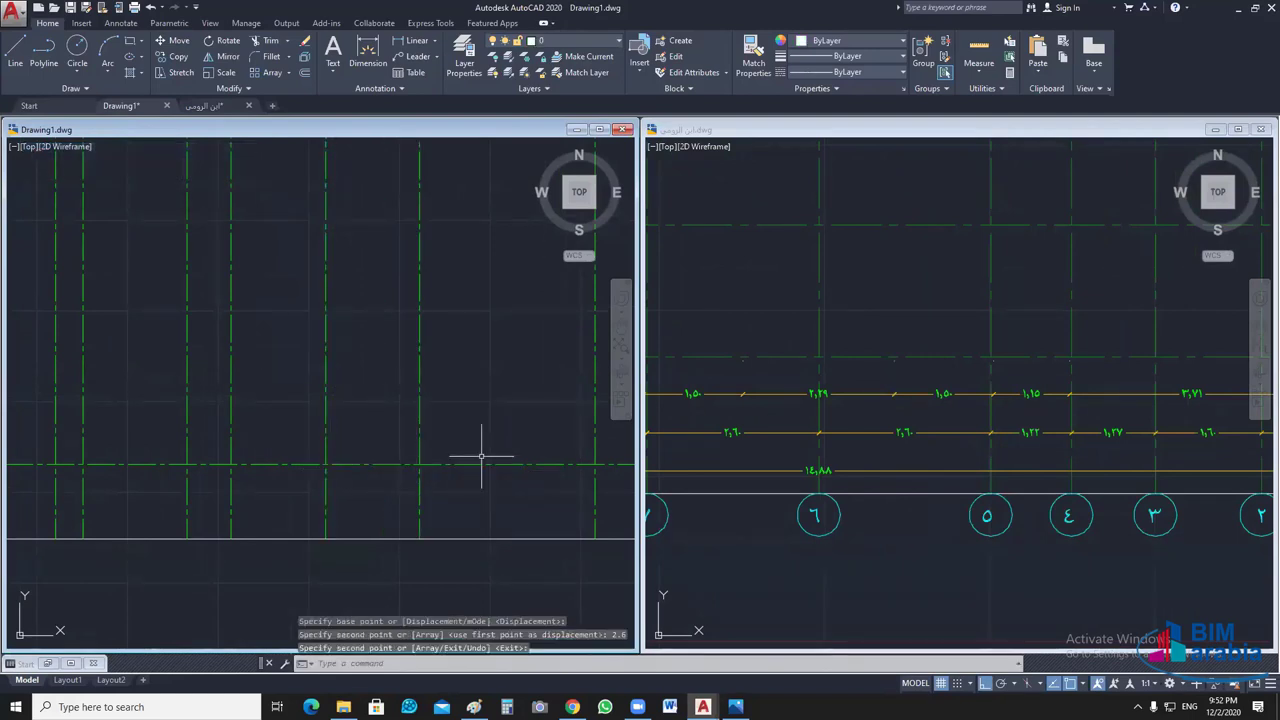
# - Copy another vertical axis line 1.22 units over in Drawing1
pyautogui.moveTo(481, 456); pyautogui.dragTo(345, 456, button='middle')
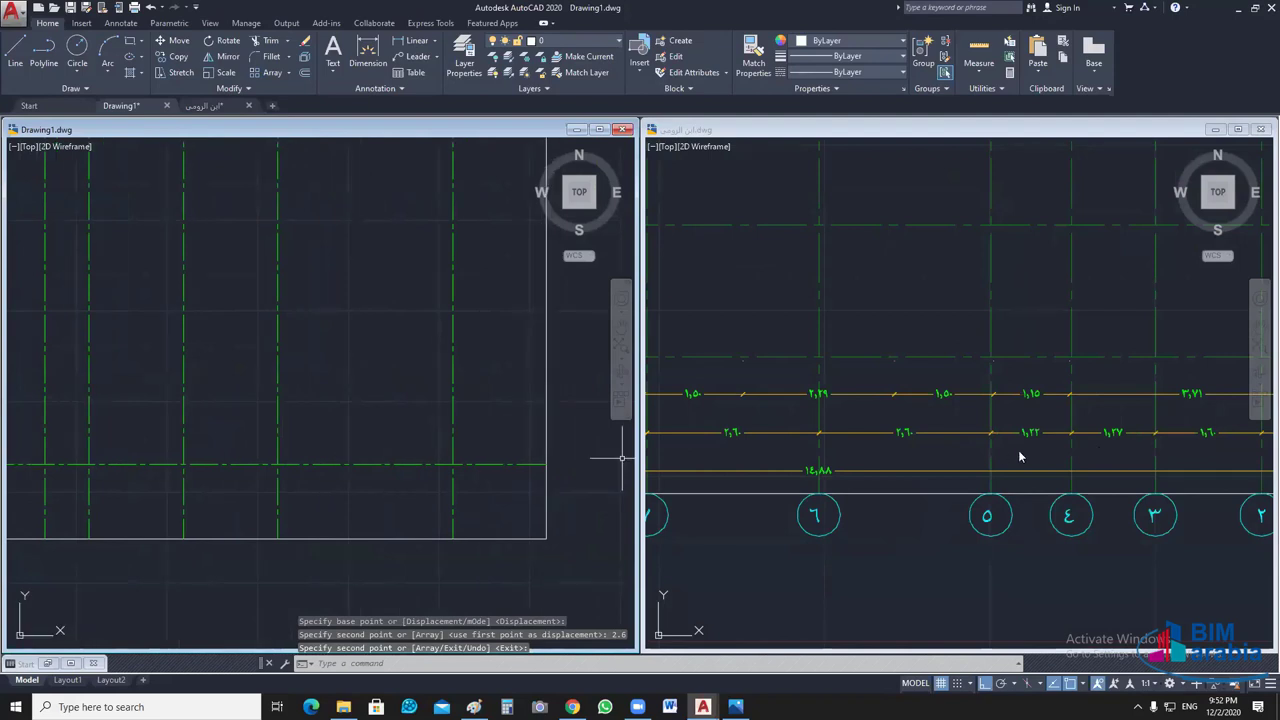
pyautogui.moveTo(1022, 457); pyautogui.dragTo(889, 463, button='middle')
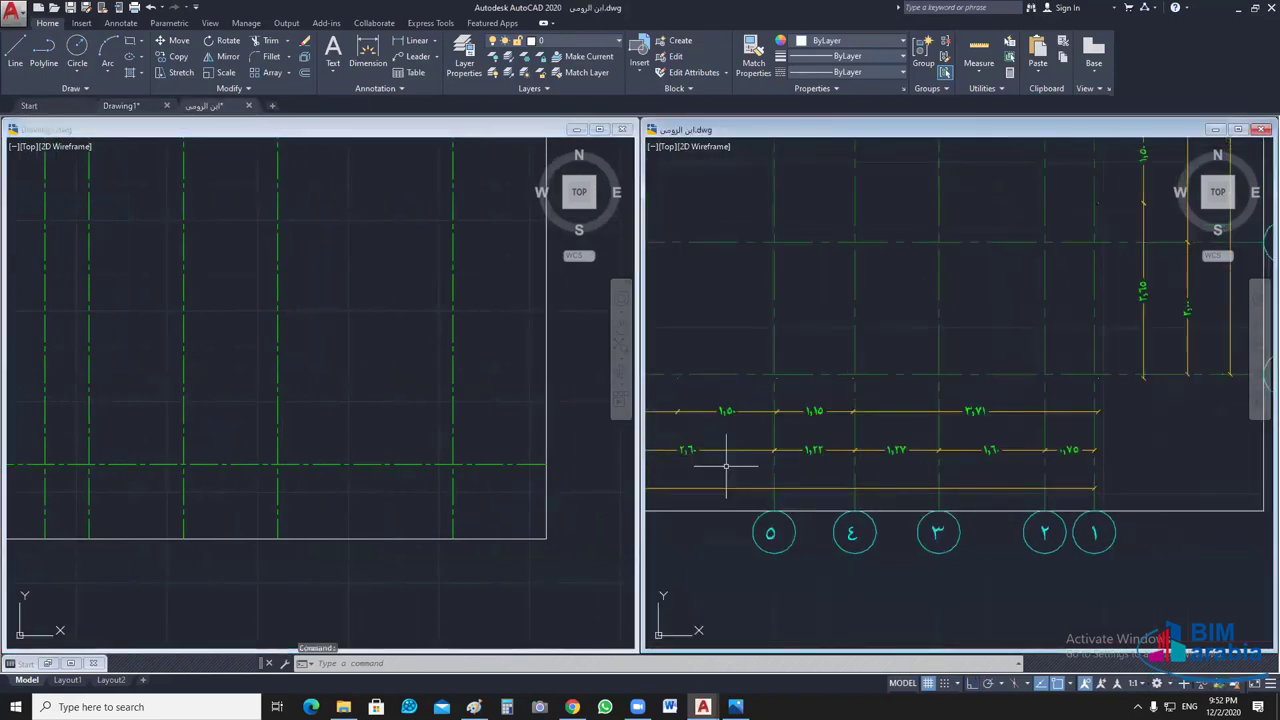
pyautogui.click(320, 400)
pyautogui.click(281, 462)
pyautogui.press('Return')
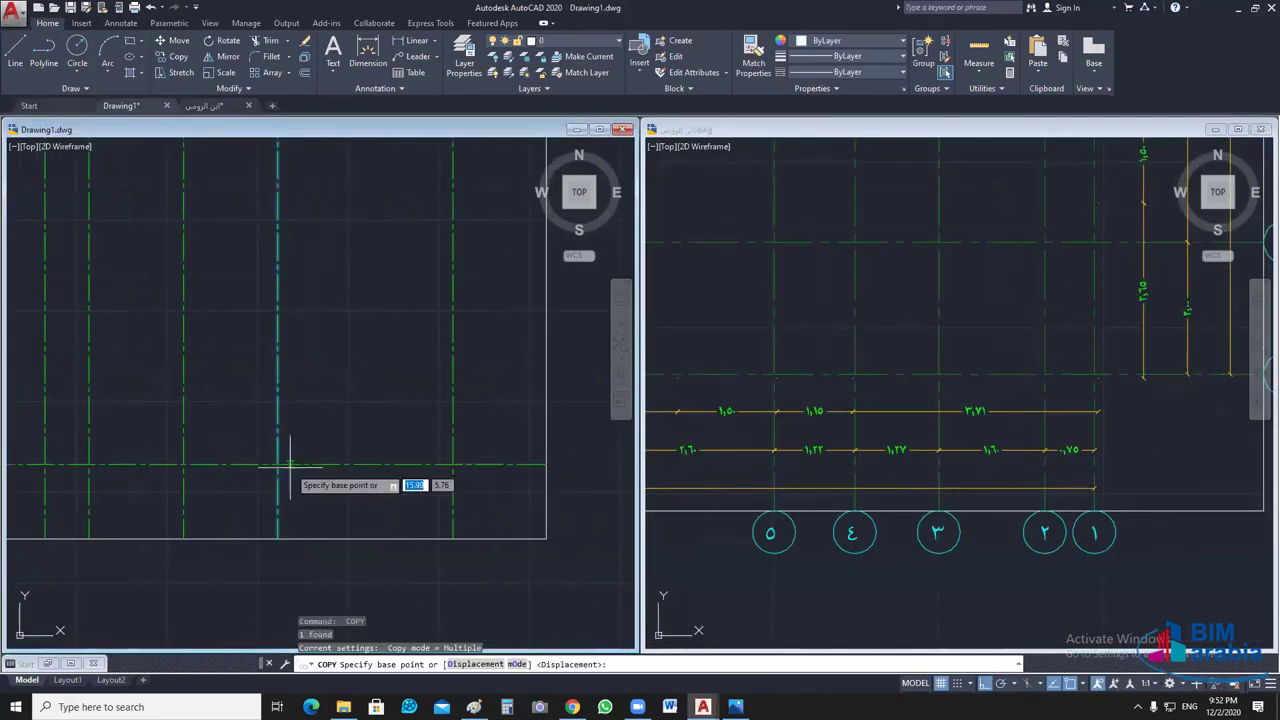
pyautogui.click(279, 462)
pyautogui.write('1.22')
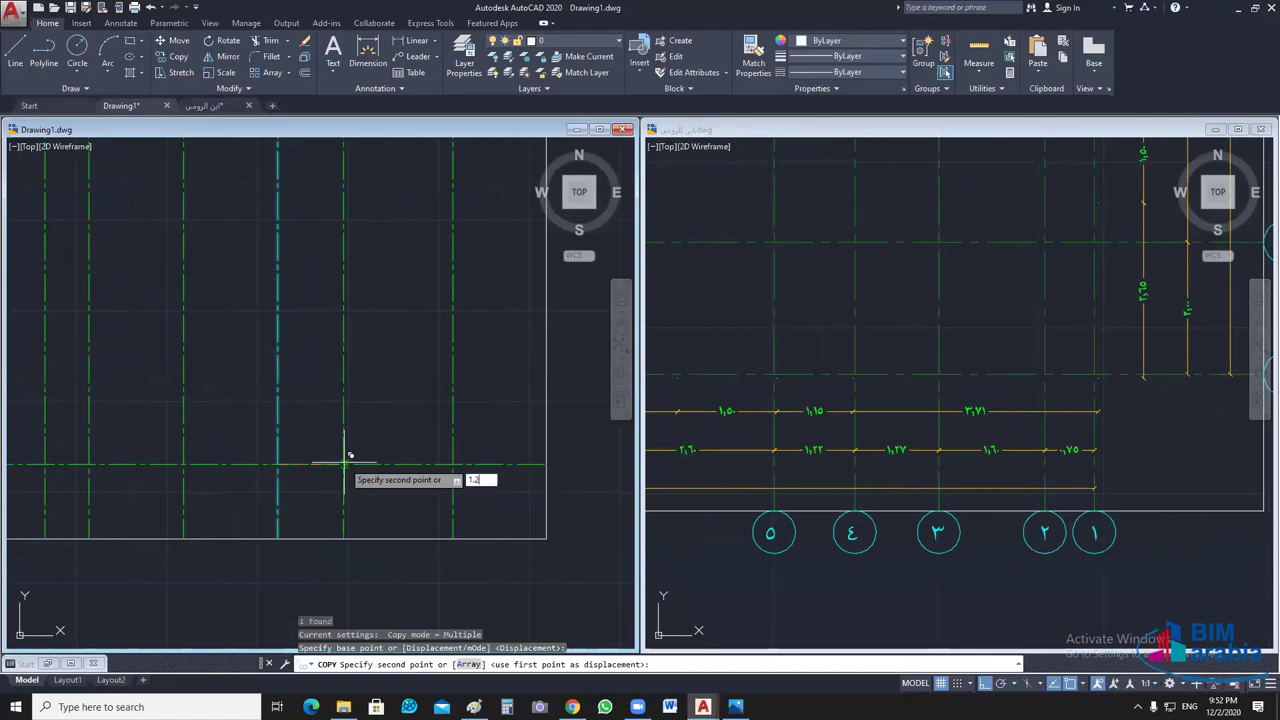
pyautogui.press('Return')
# - Add two more vertical axes by copying at spacings of 1.2 and 1.6
pyautogui.press('Return')
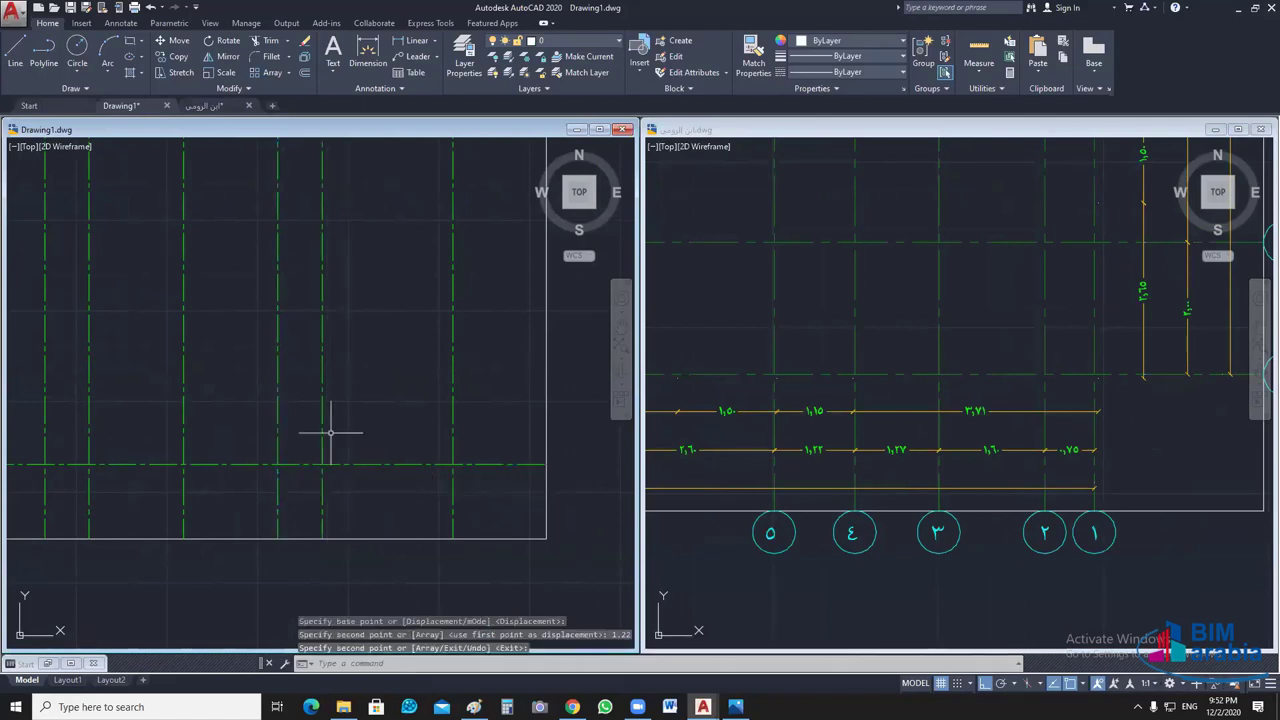
pyautogui.click(337, 434)
pyautogui.click(302, 446)
pyautogui.press('Return')
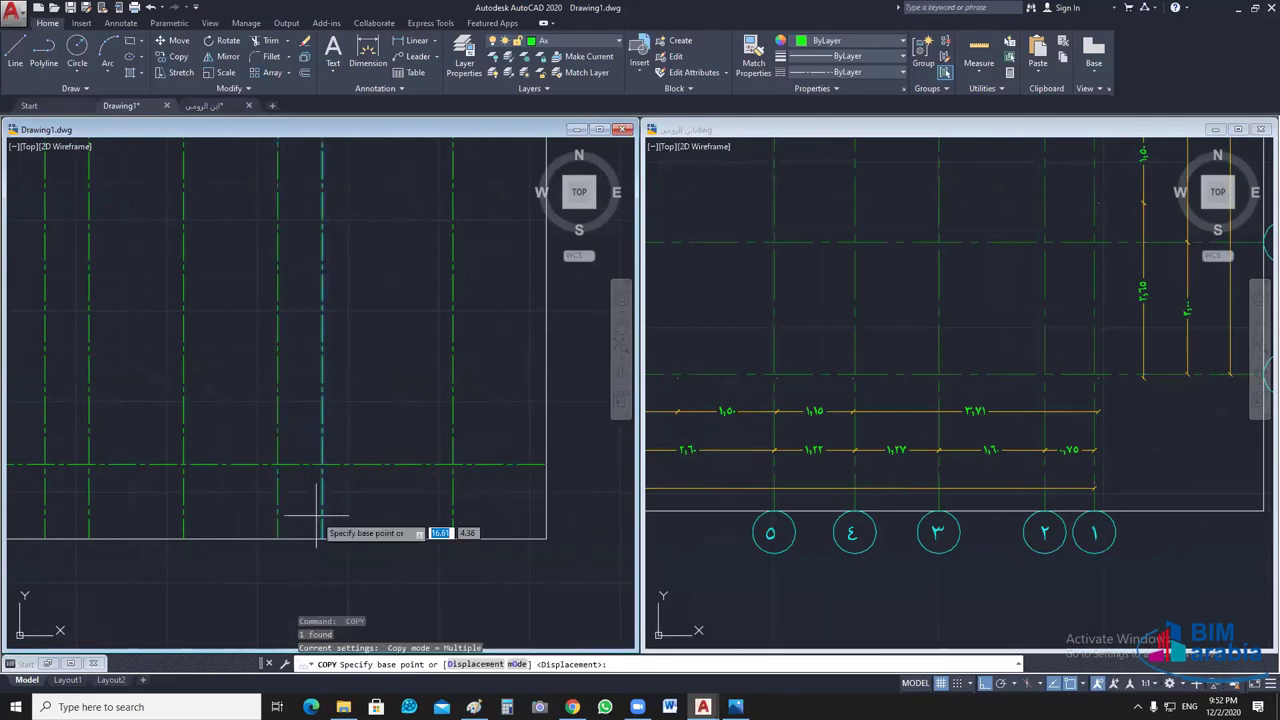
pyautogui.click(322, 463)
pyautogui.write('1.2')
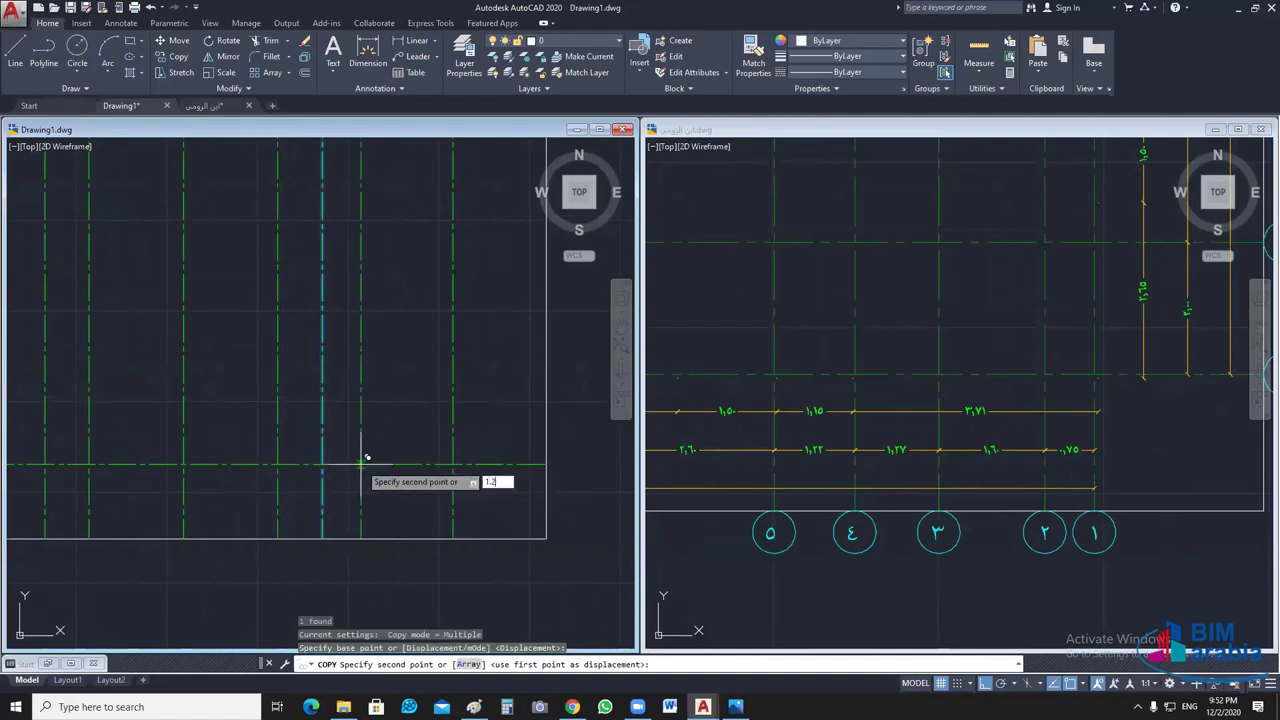
pyautogui.press('Return')
pyautogui.press('Return')
pyautogui.click(368, 440)
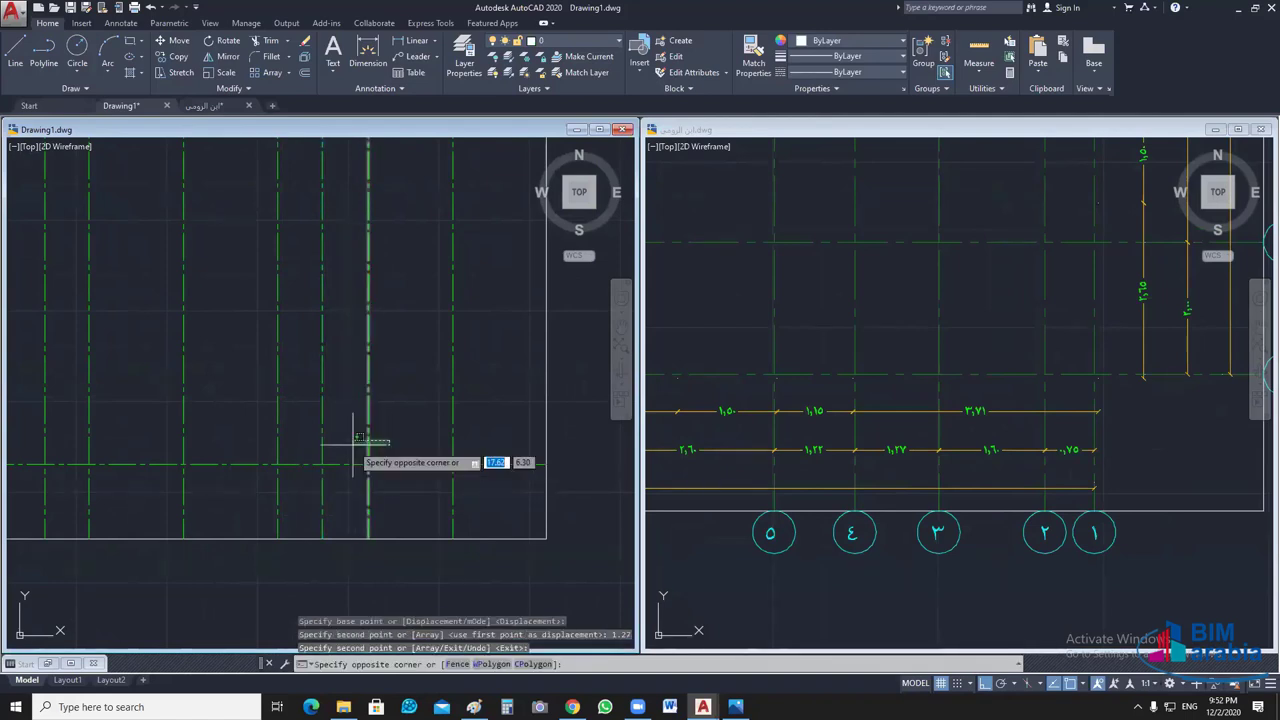
pyautogui.press('Return')
pyautogui.click(368, 463)
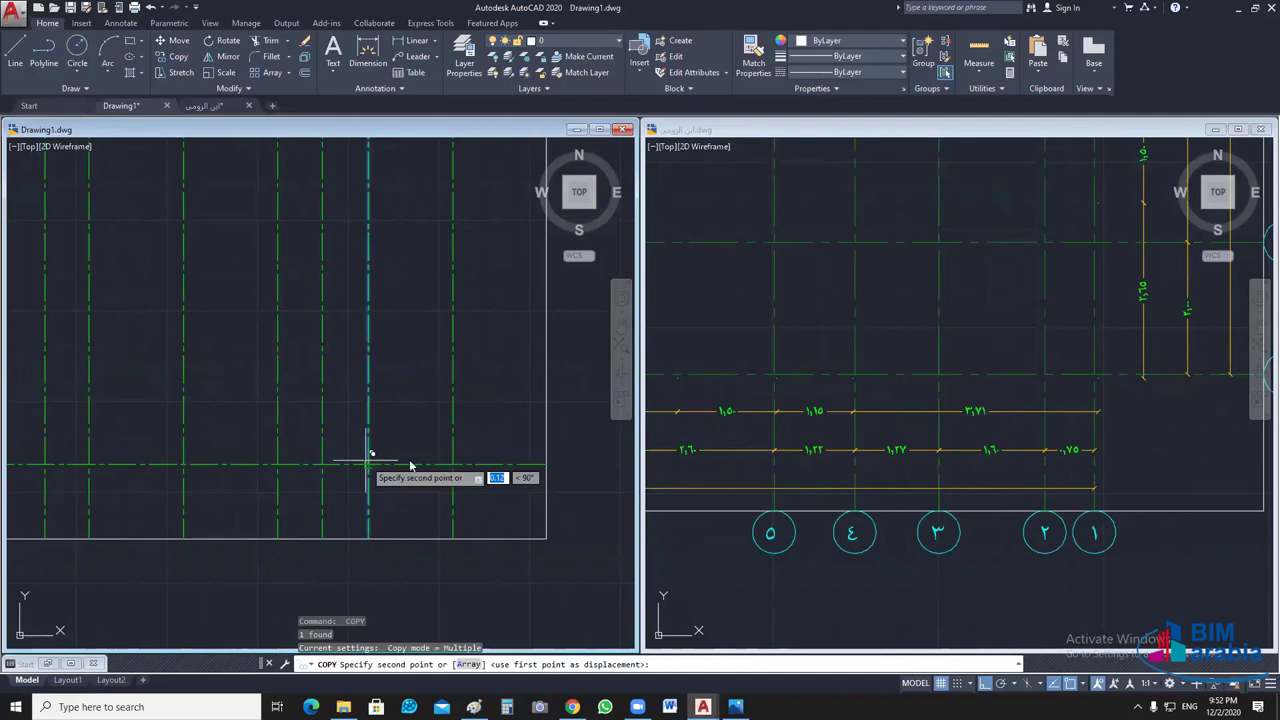
pyautogui.write('1.6')
pyautogui.press('Return')
pyautogui.press('Escape')
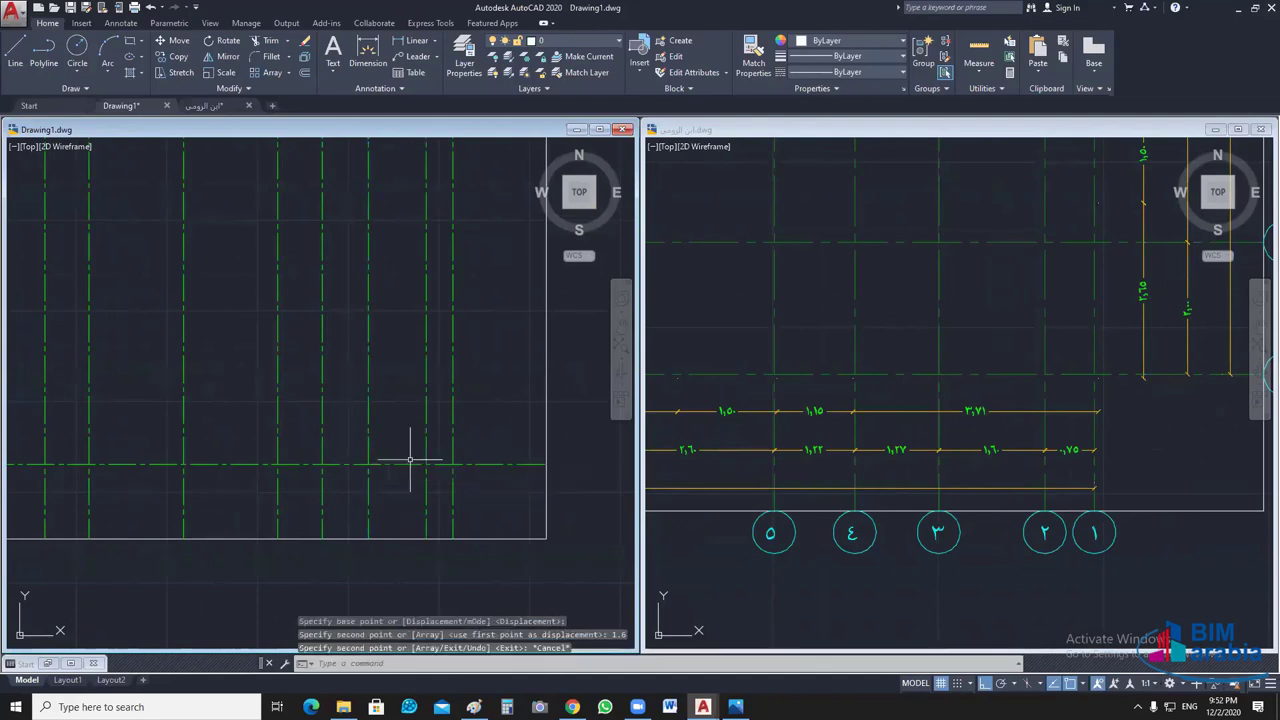
# - Make the reference plan drawing the active document
pyautogui.scroll(-6, 449, 457)
pyautogui.scroll(2, 501, 457)
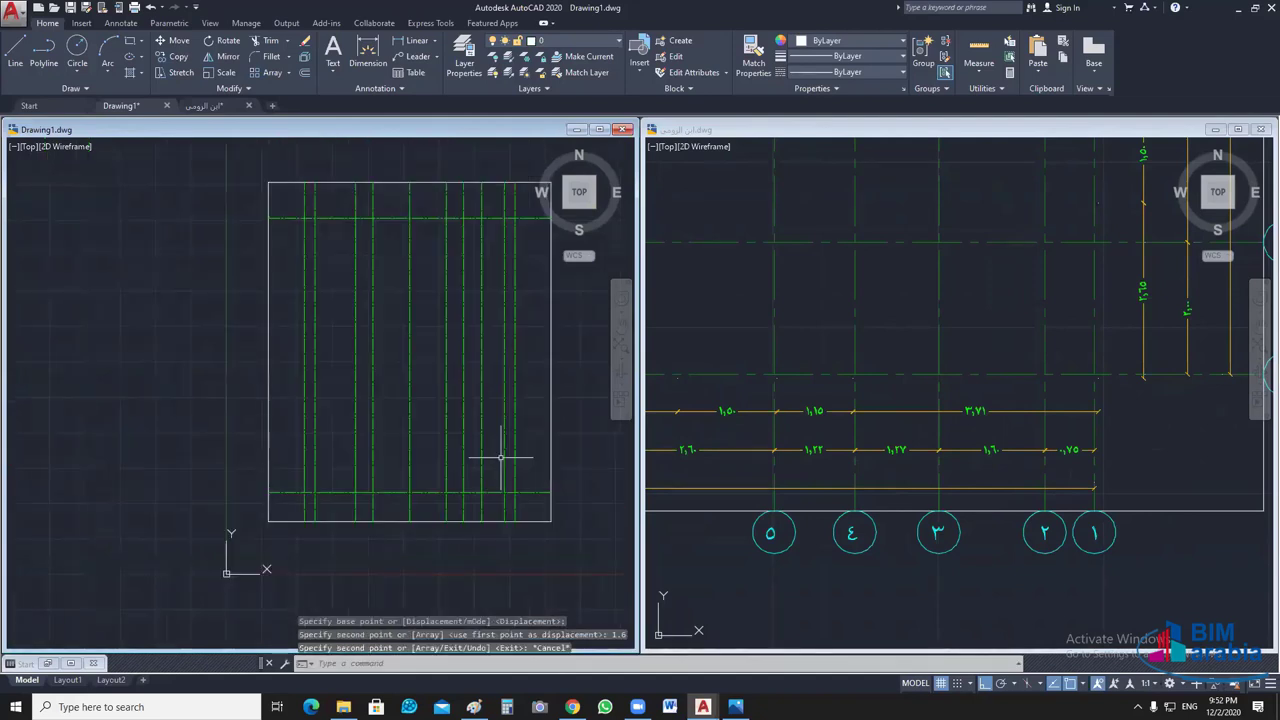
pyautogui.scroll(1, 501, 457)
pyautogui.scroll(-1, 309, 429)
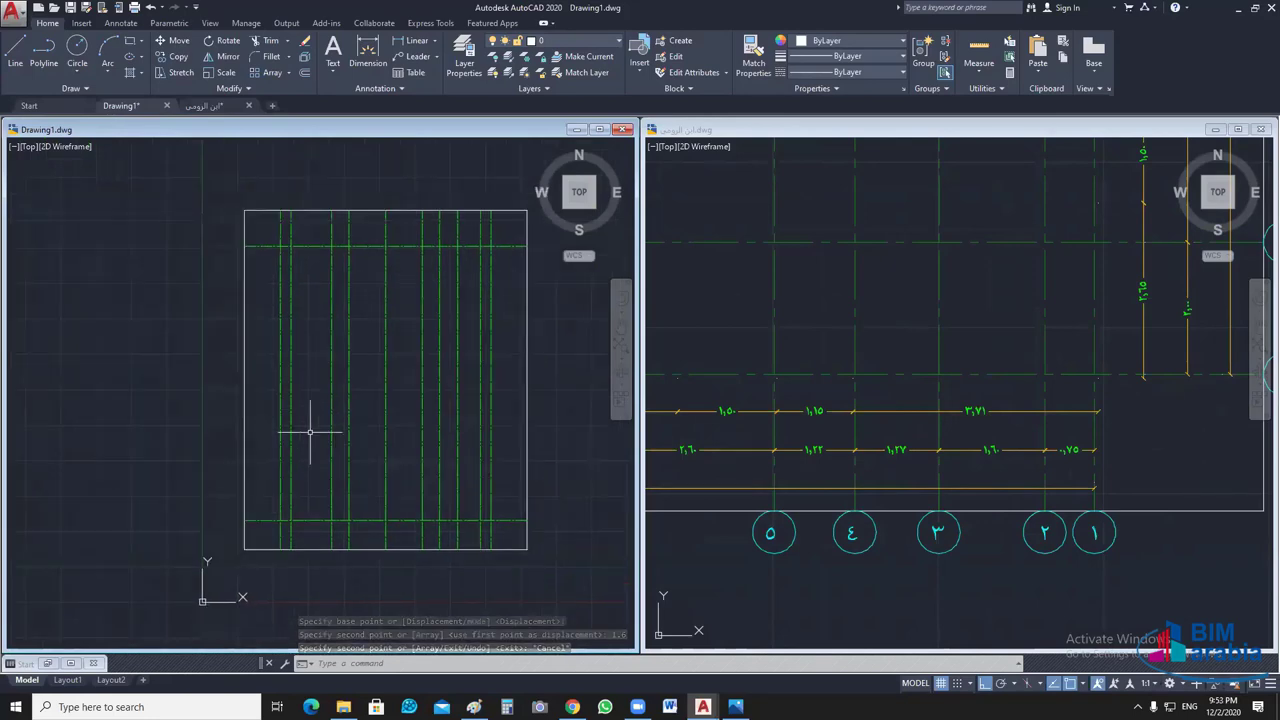
pyautogui.click(745, 450)
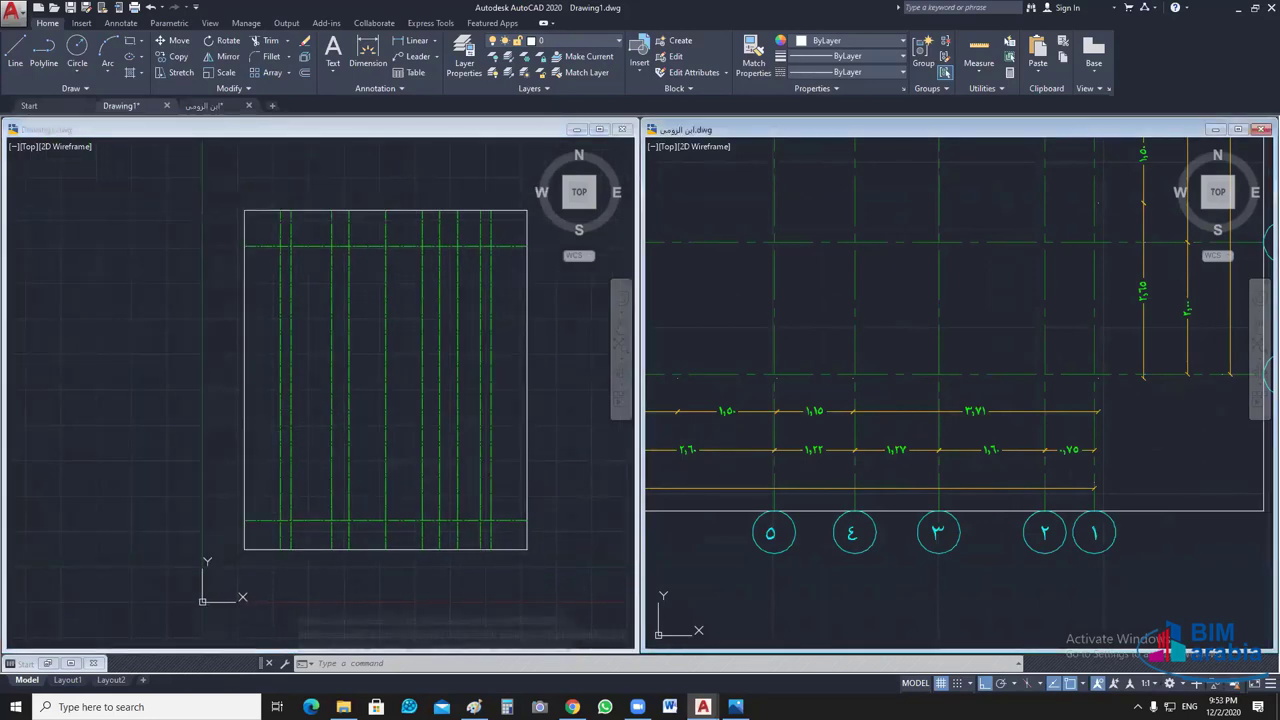
pyautogui.scroll(-3, 794, 446)
# - Pan the reference plan to its lower-left grid and drag its window over Drawing1
pyautogui.moveTo(794, 446)
pyautogui.mouseDown(button='middle')
pyautogui.moveTo(971, 470)
pyautogui.moveTo(966, 488)
pyautogui.mouseUp(button='middle')
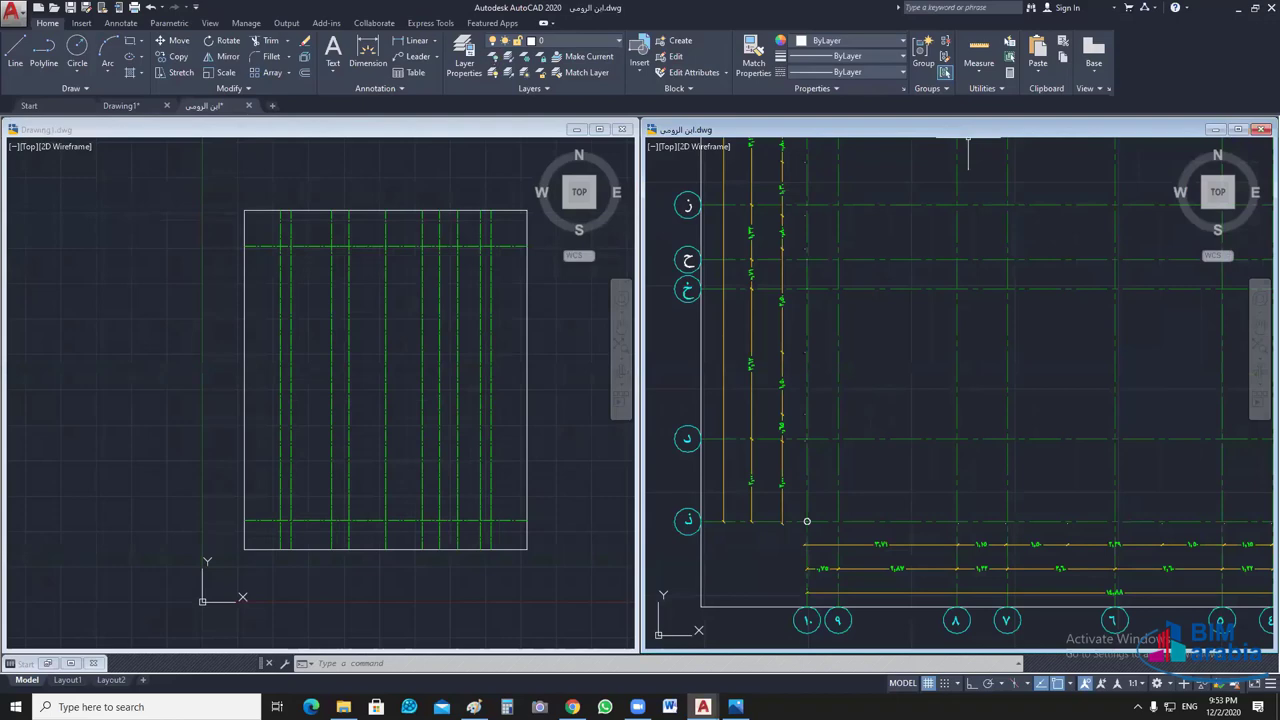
pyautogui.moveTo(900, 129); pyautogui.dragTo(254, 107)
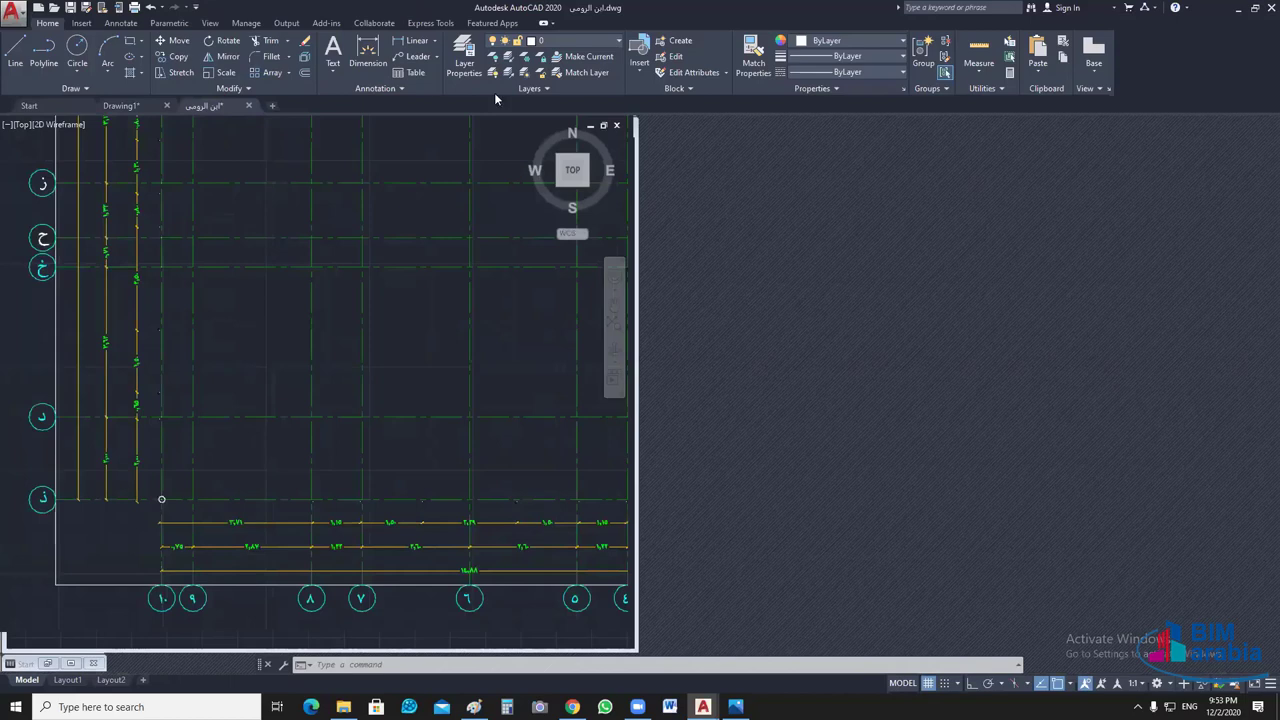
# - With DIM_OUT hidden, turn on the Wall_In and COL layers and centre the plan between bubbles
pyautogui.press('Escape')
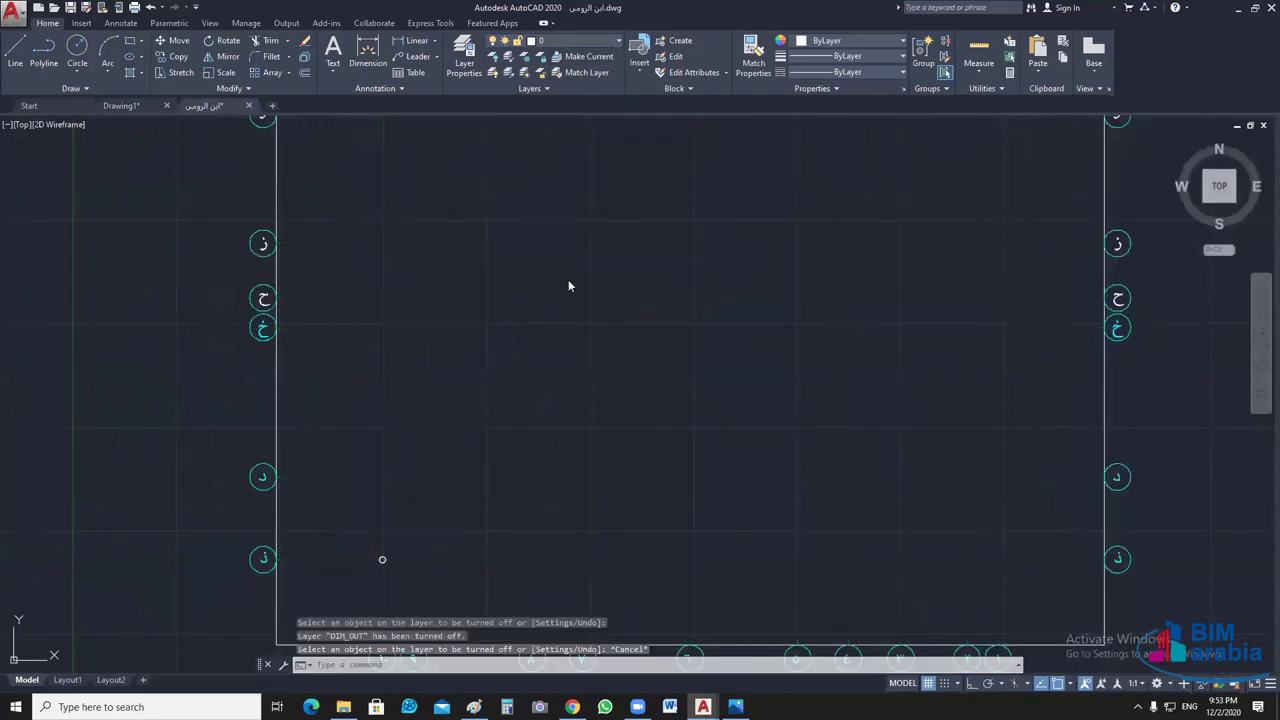
pyautogui.click(612, 41)
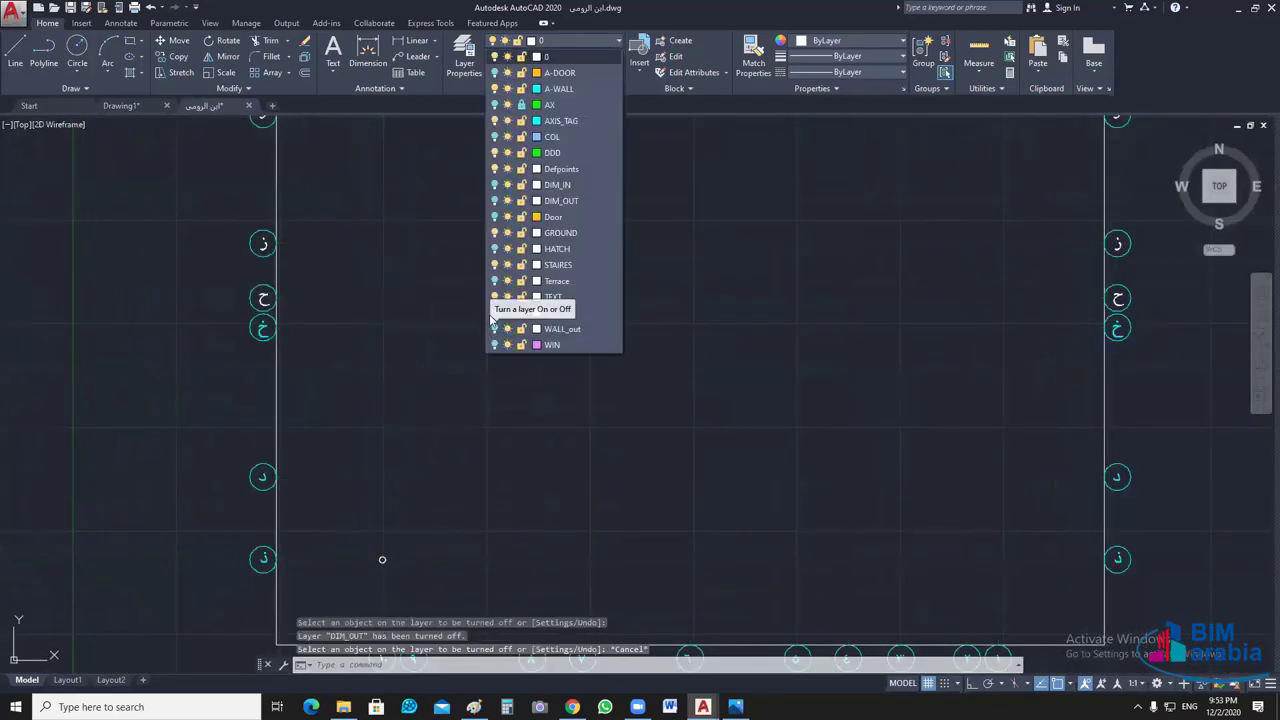
pyautogui.click(493, 313)
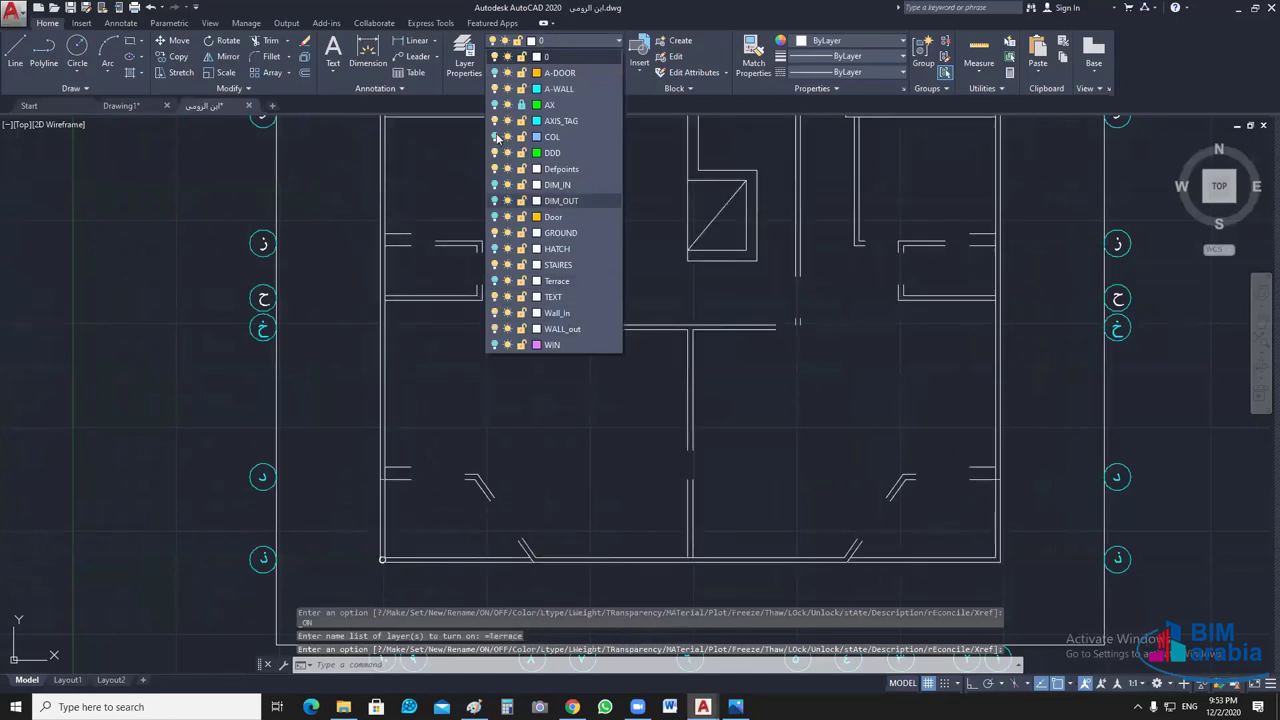
pyautogui.click(494, 137)
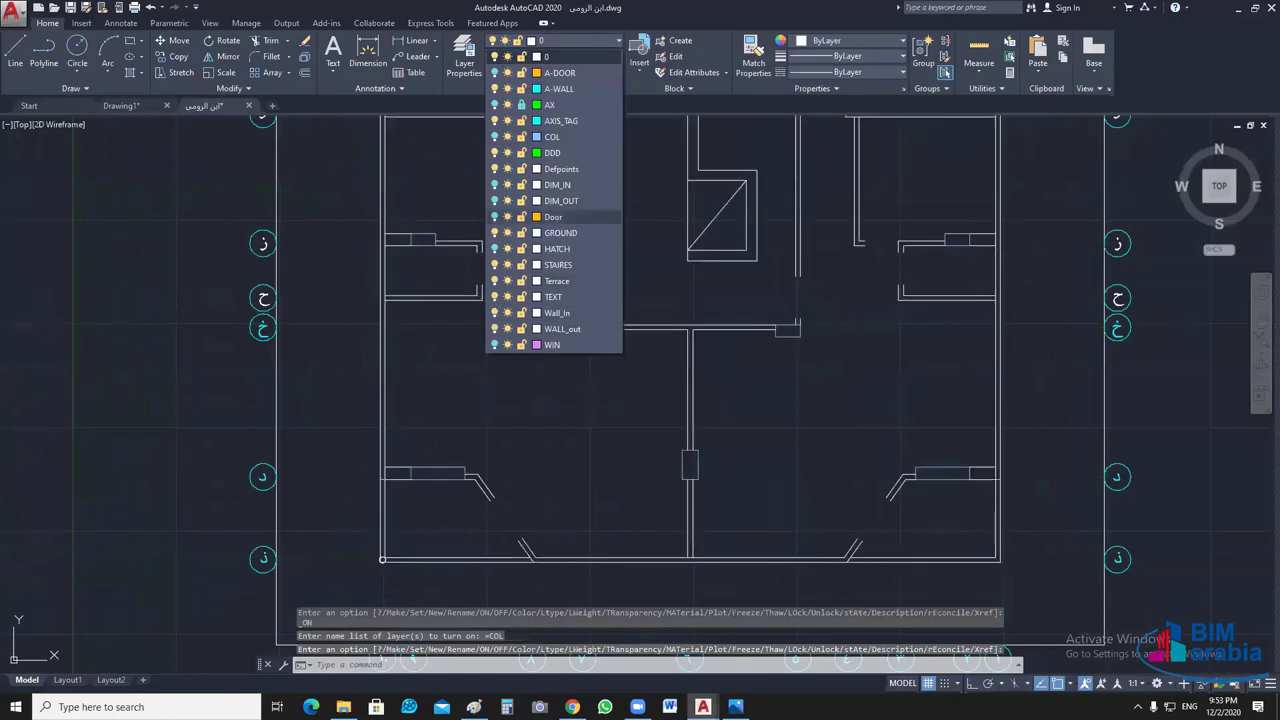
pyautogui.scroll(-2, 784, 424)
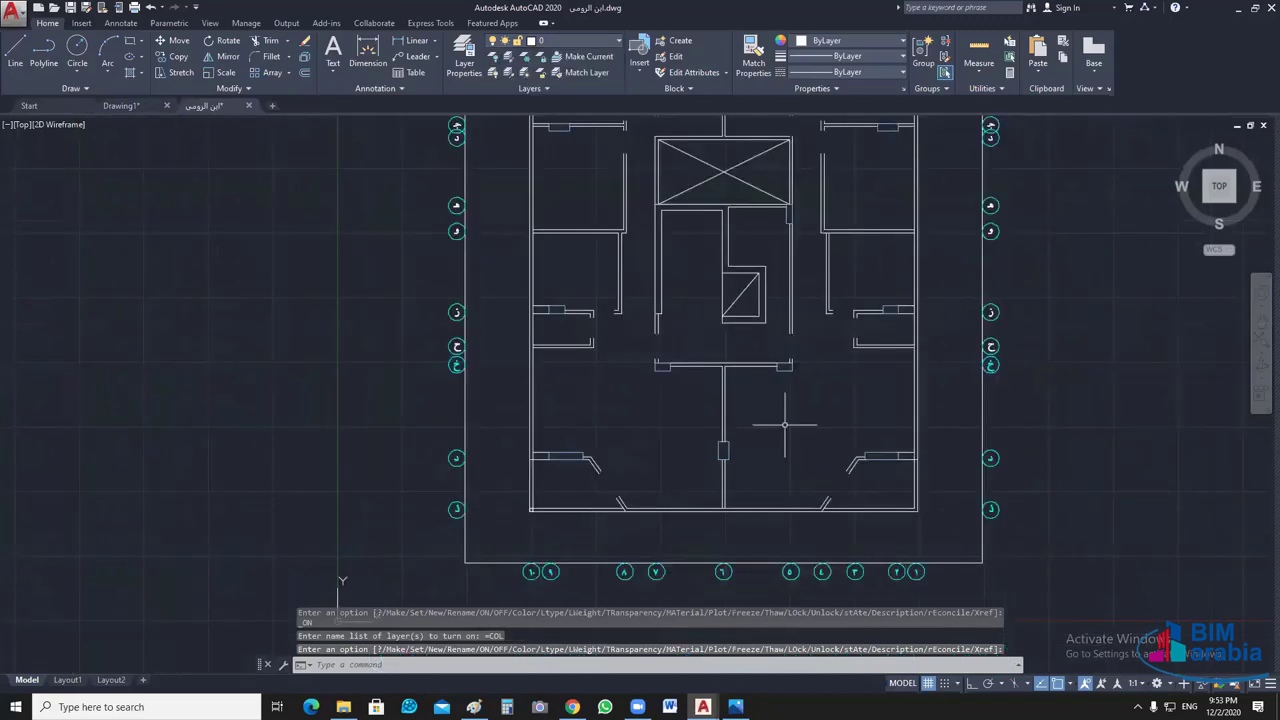
pyautogui.moveTo(784, 424)
pyautogui.mouseDown(button='middle')
pyautogui.moveTo(750, 402)
pyautogui.moveTo(755, 392)
pyautogui.mouseUp(button='middle')
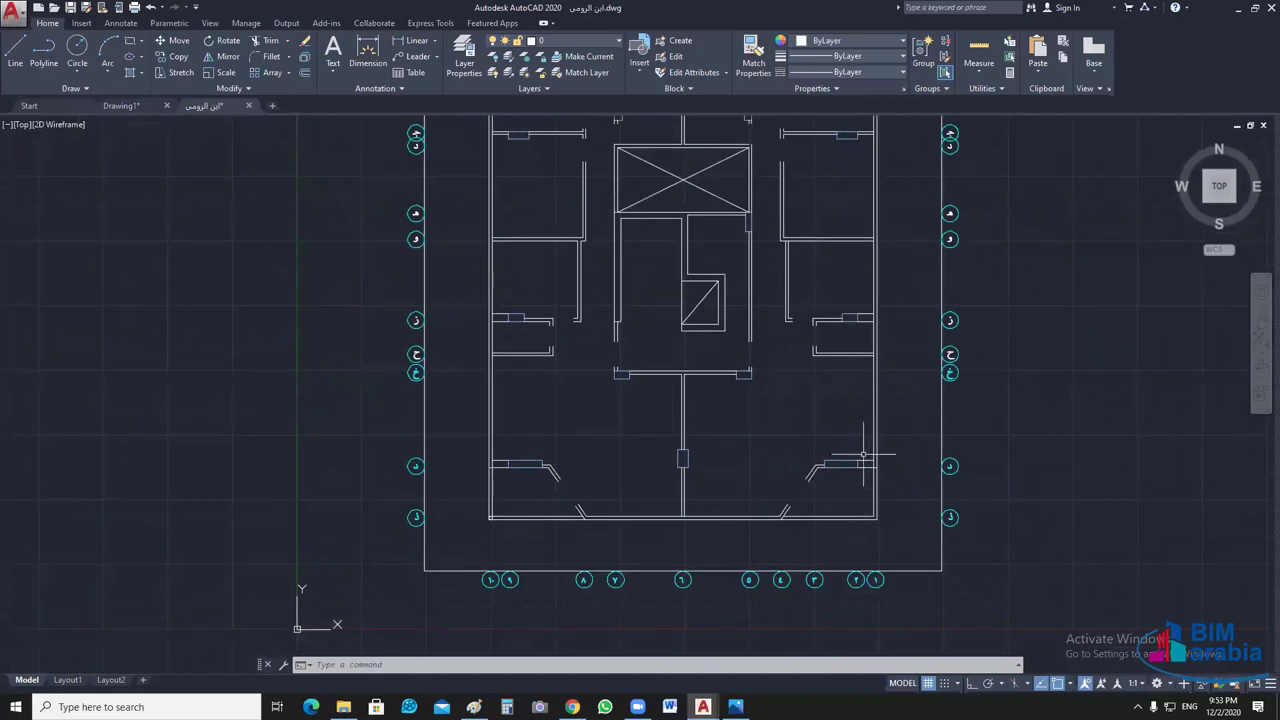
pyautogui.scroll(6, 521, 548)
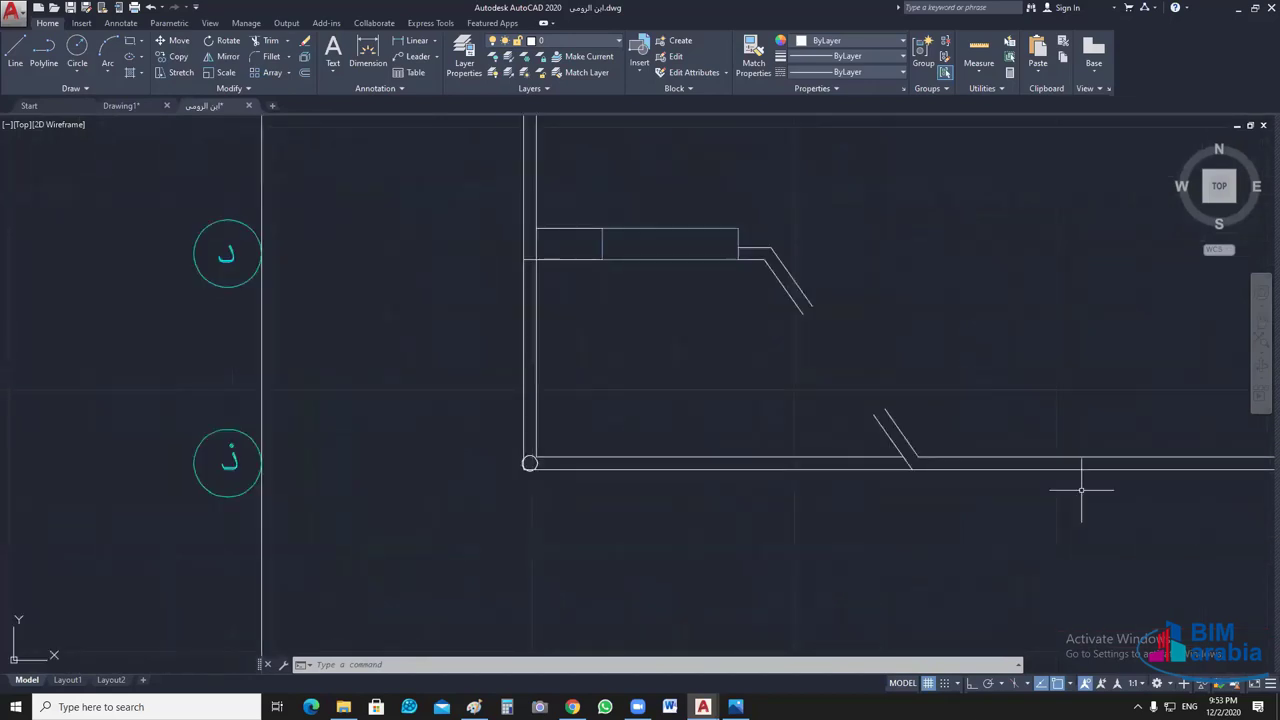
pyautogui.scroll(-4, 1008, 504)
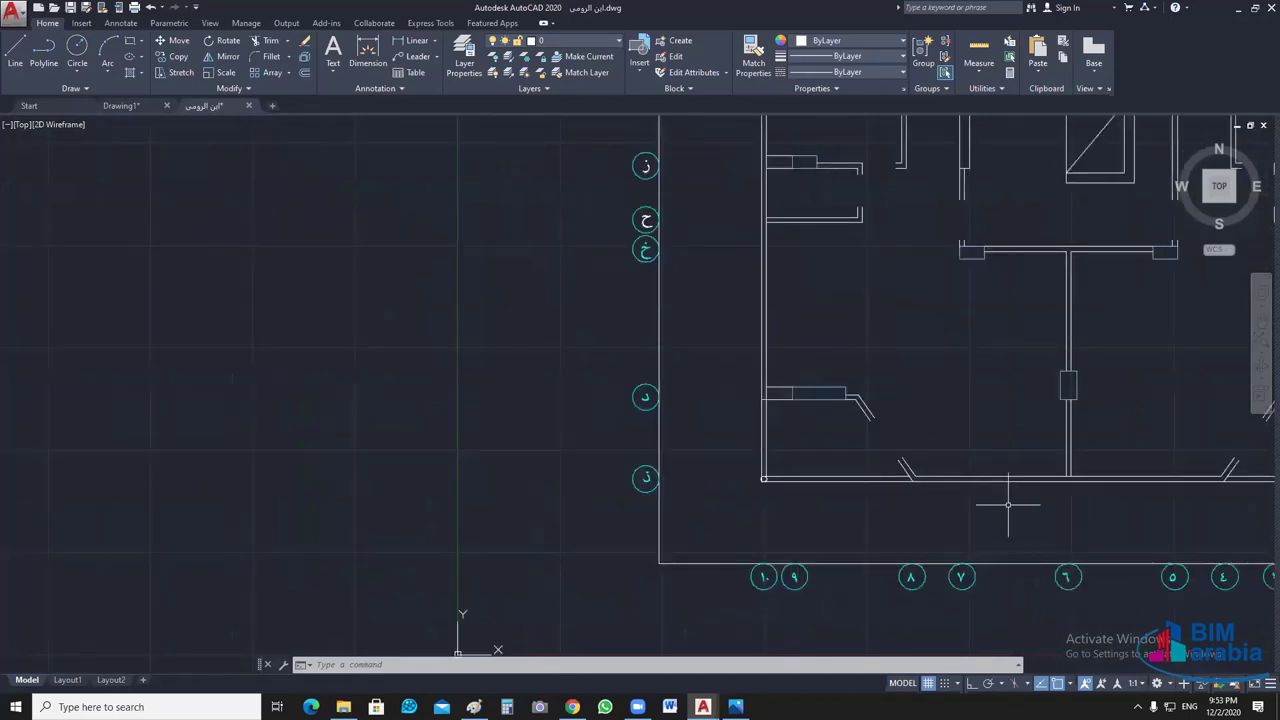
pyautogui.moveTo(1008, 504)
pyautogui.mouseDown(button='middle')
pyautogui.moveTo(754, 394)
pyautogui.moveTo(814, 446)
pyautogui.mouseUp(button='middle')
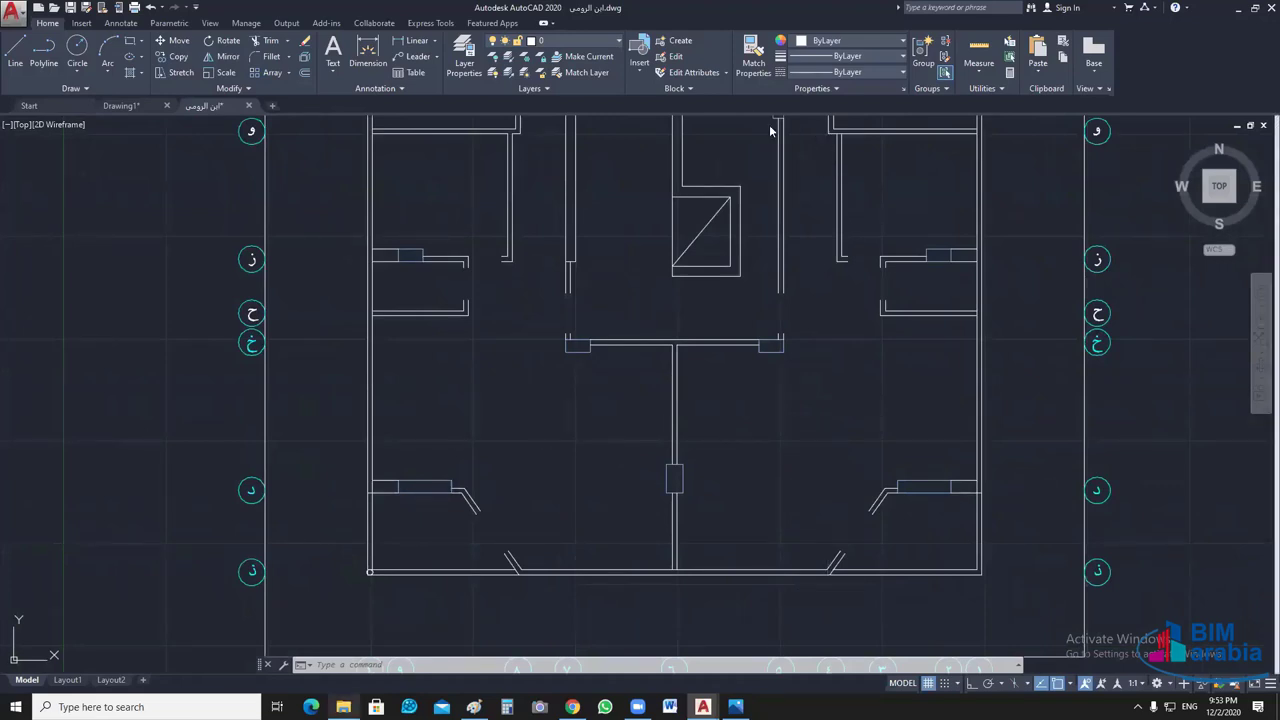
# - Switch to the OutLine axes photo folder and open DVGEWFiXkAA8PxV.jpg
pyautogui.hotkey('alt', 'Tab')
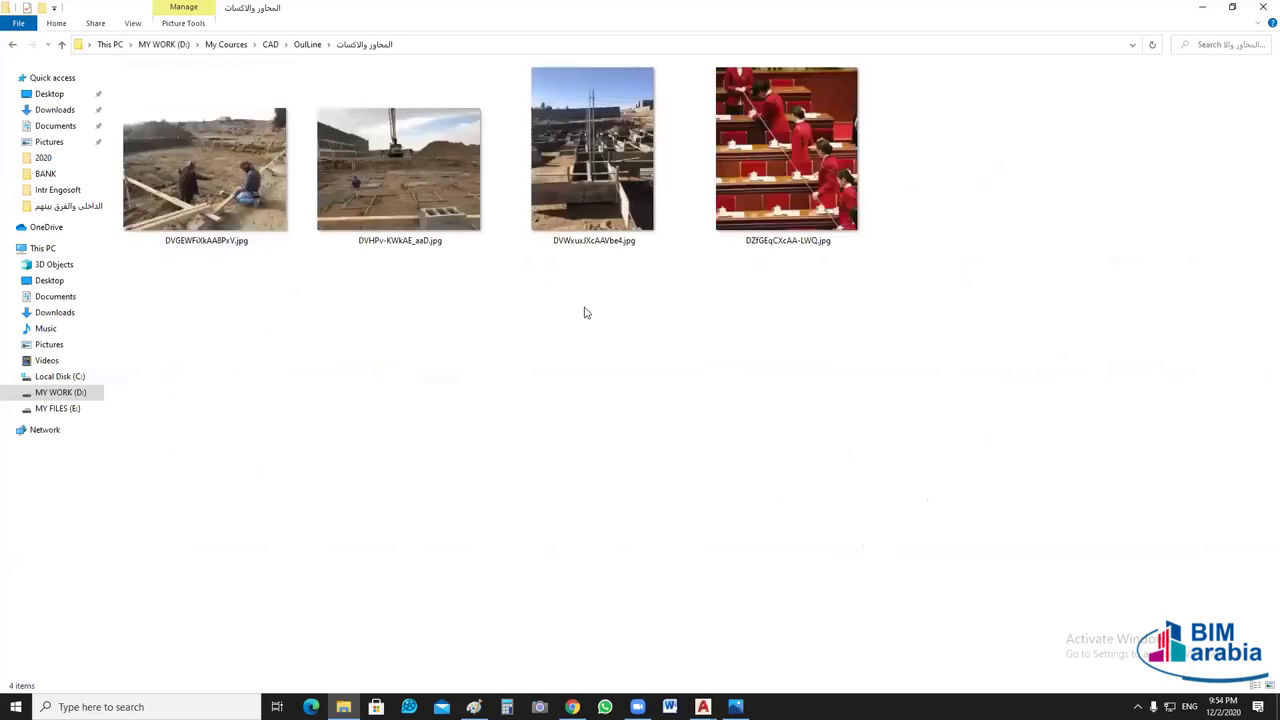
pyautogui.click(238, 185)
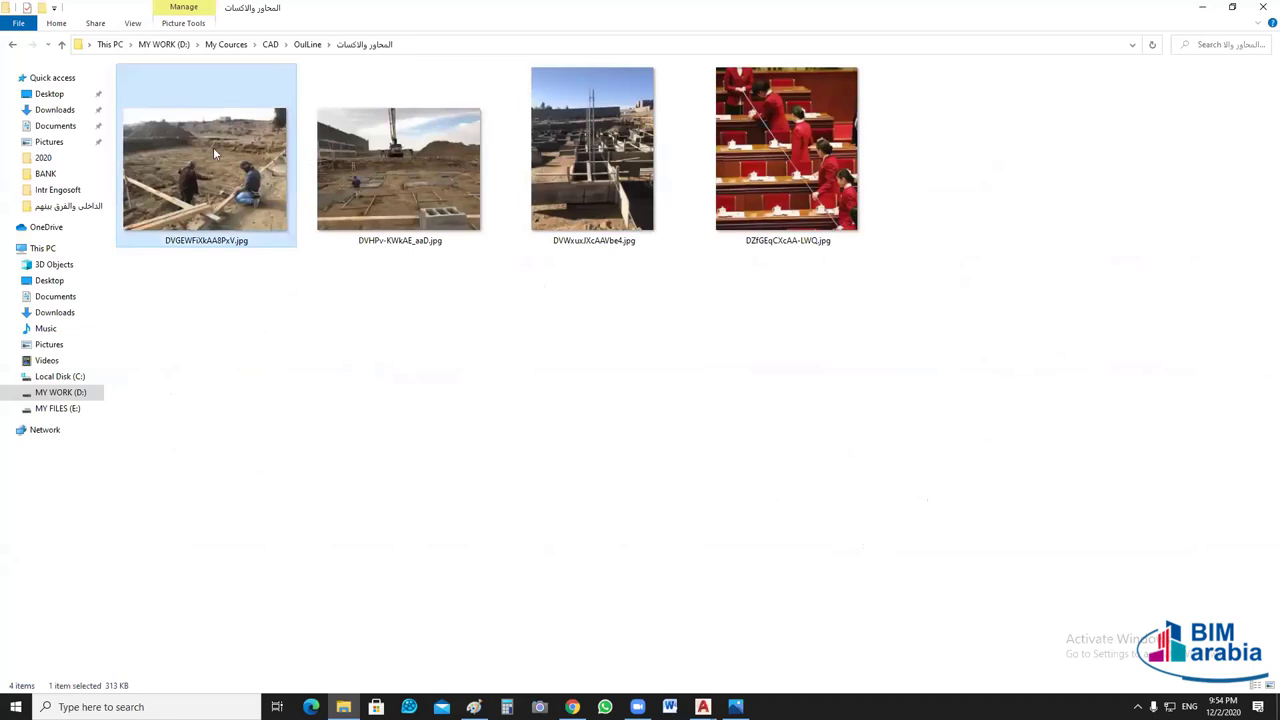
pyautogui.doubleClick(280, 230)
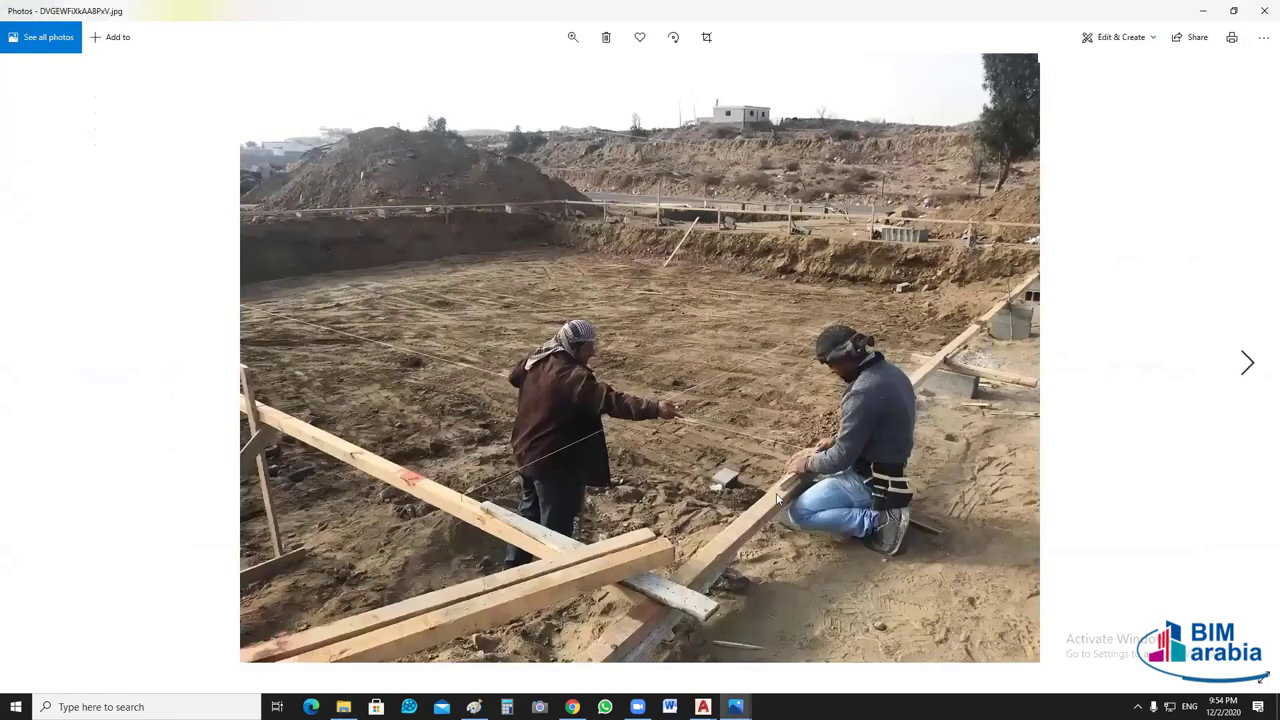
# - Zoom around the string-line photo, close it, and open DVHPv-KWkAE_aaD.jpg
pyautogui.scroll(3, 750, 331)
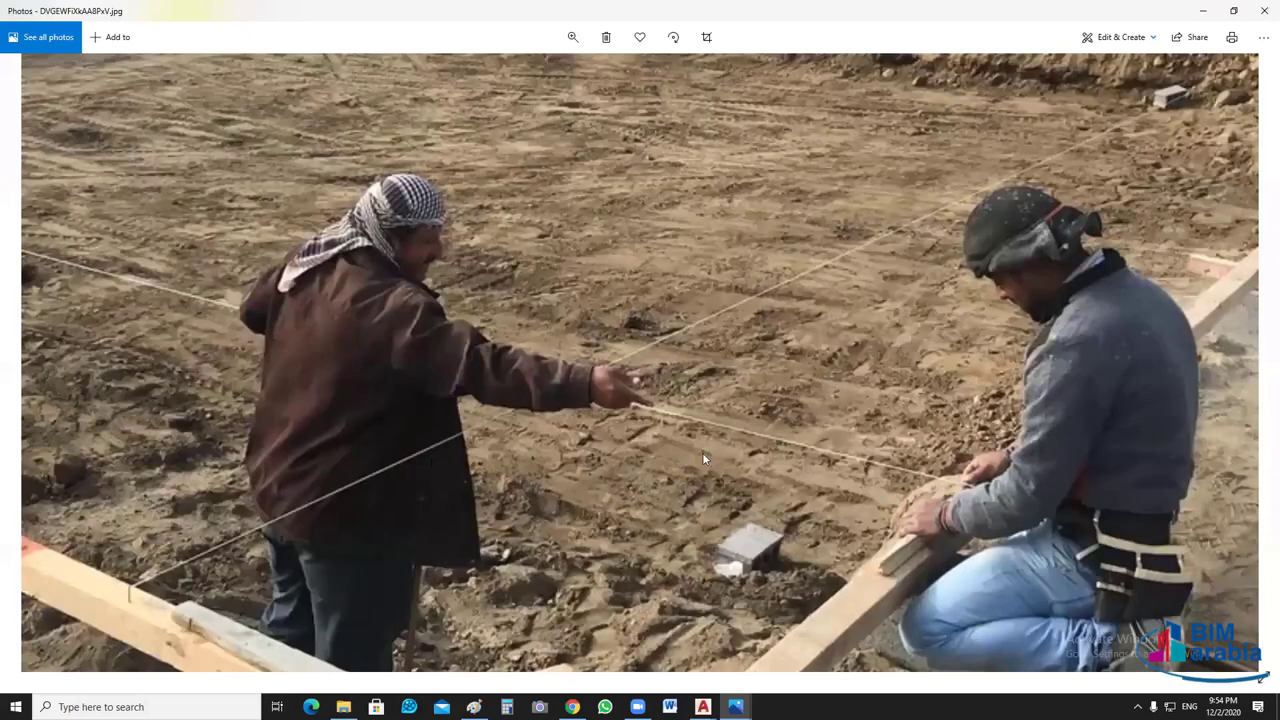
pyautogui.click(719, 318)
pyautogui.scroll(-1, 740, 381)
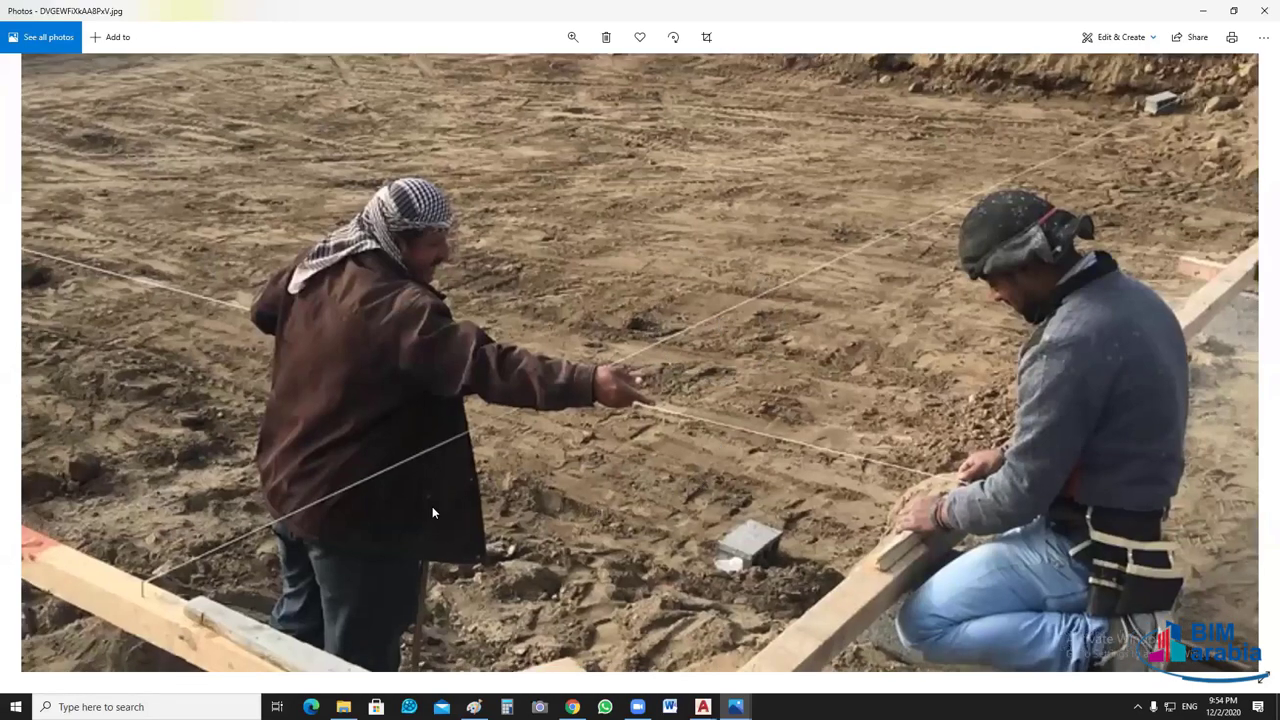
pyautogui.scroll(-1, 438, 492)
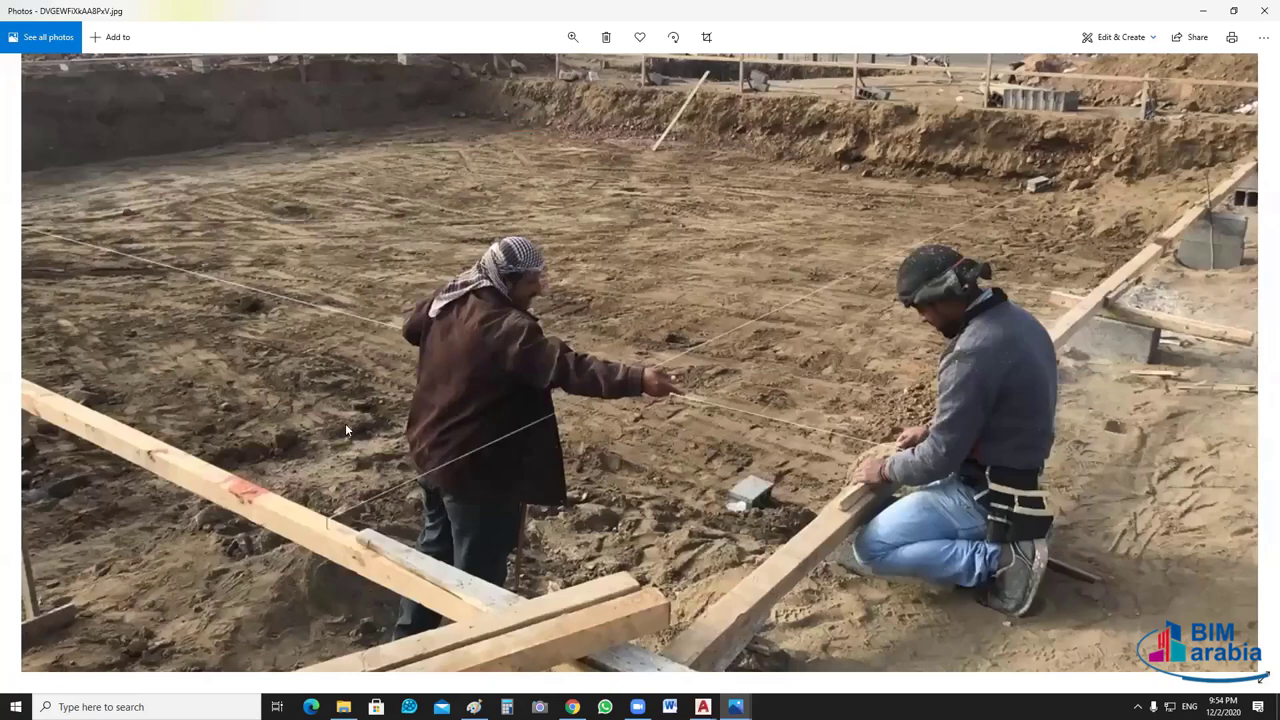
pyautogui.scroll(-1, 626, 403)
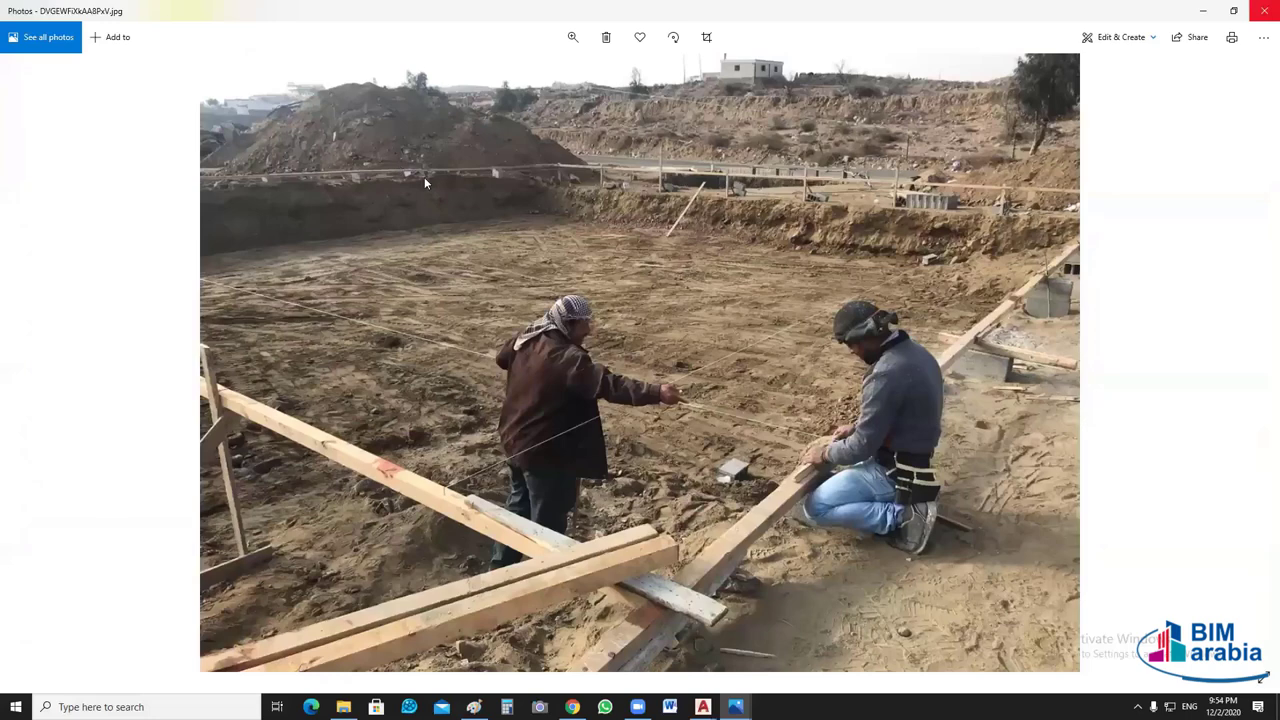
pyautogui.hotkey('alt', 'F4')
pyautogui.doubleClick(424, 177)
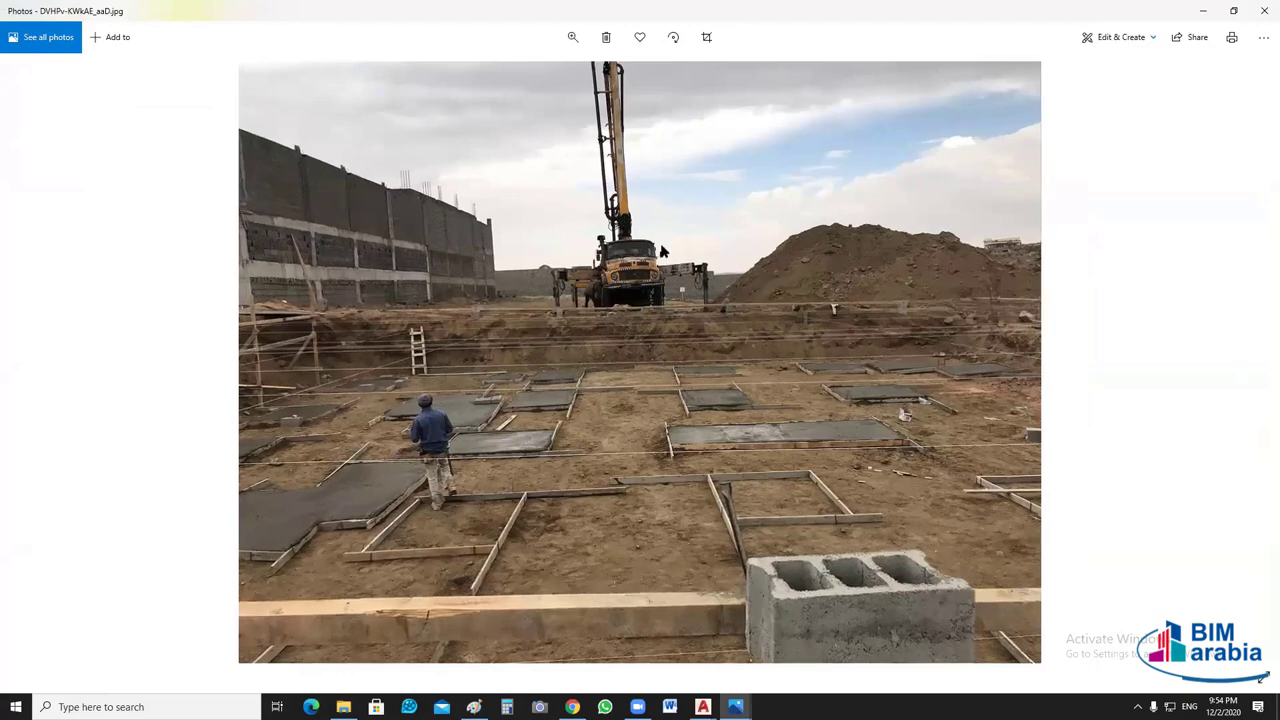
# - Zoom into the footing photo, then close the Photos window
pyautogui.keyDown('ctrl'); pyautogui.scroll(2, 520, 257); pyautogui.keyUp('ctrl')
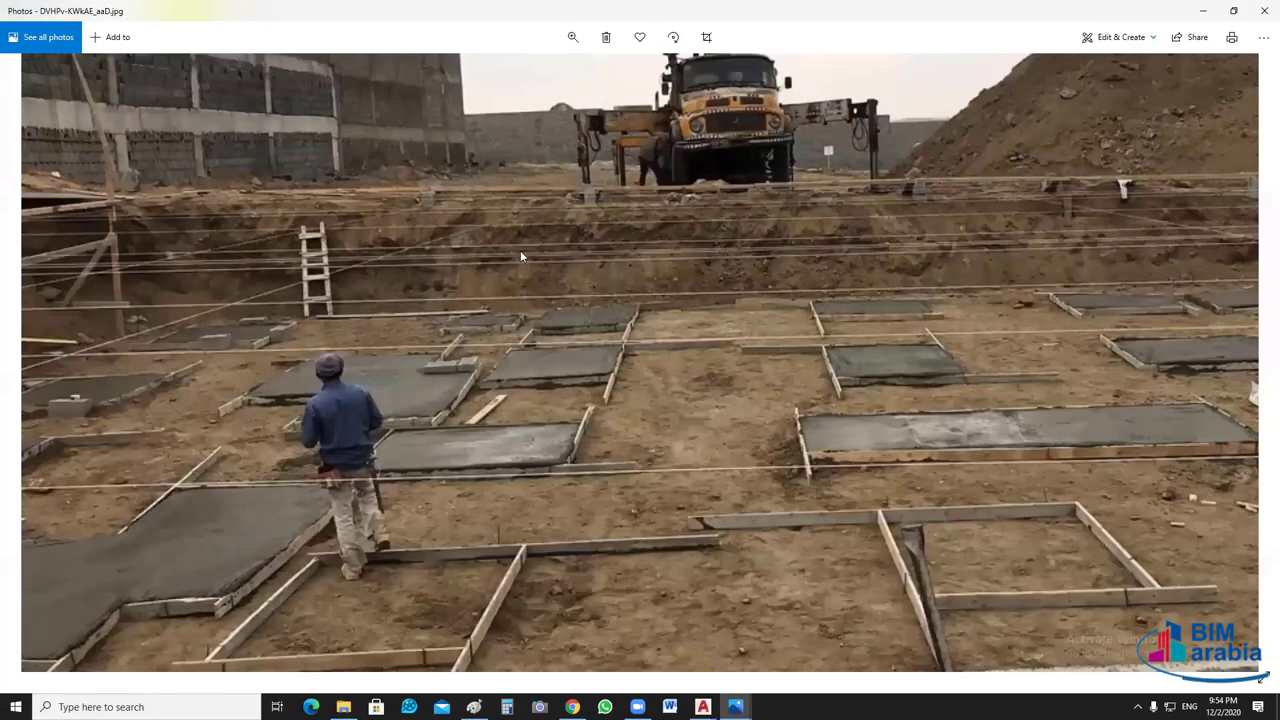
pyautogui.click(356, 254)
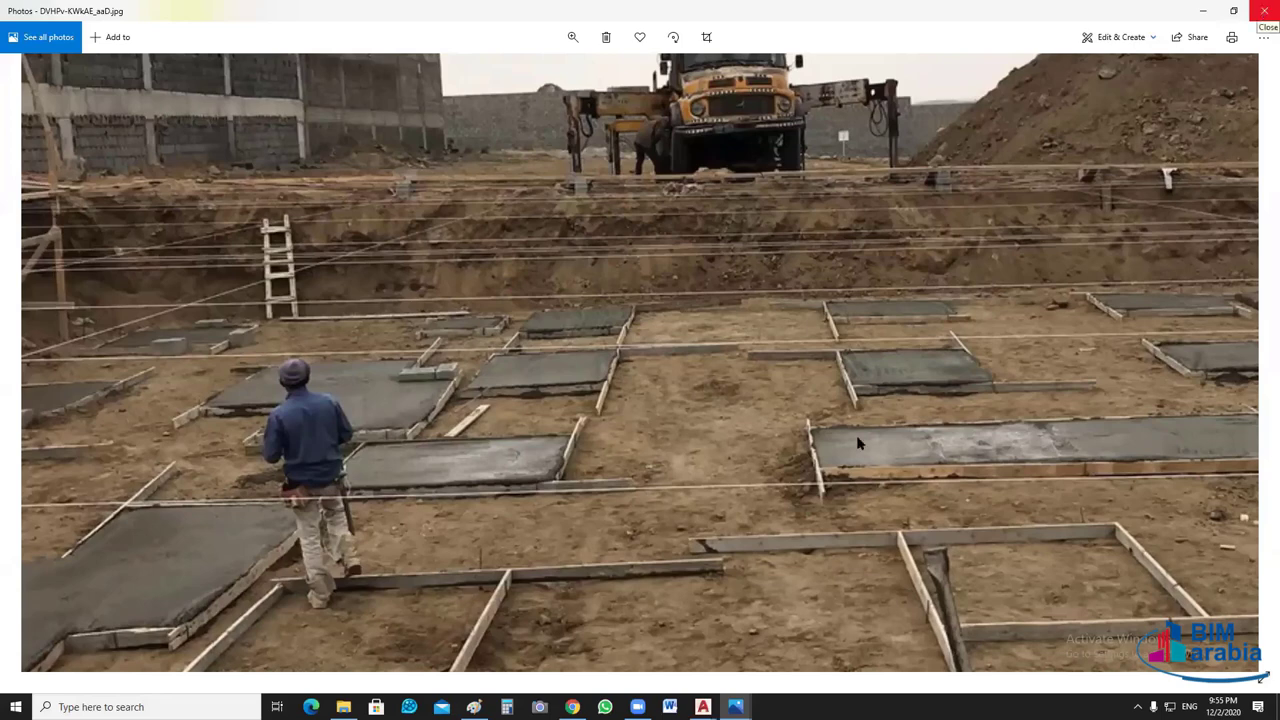
pyautogui.click(1262, 10)
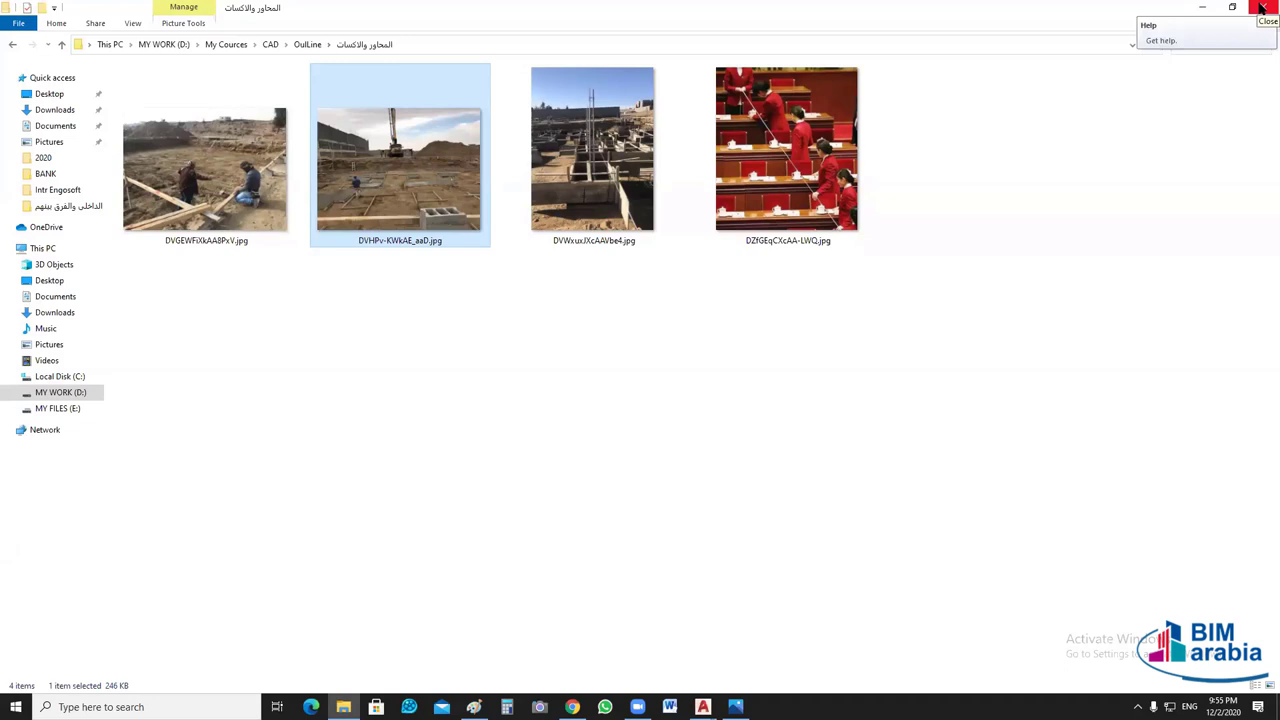
# - Back in AutoCAD, use LAYOFF to hide the inner walls, columns and terrace layers
pyautogui.click(1263, 7)
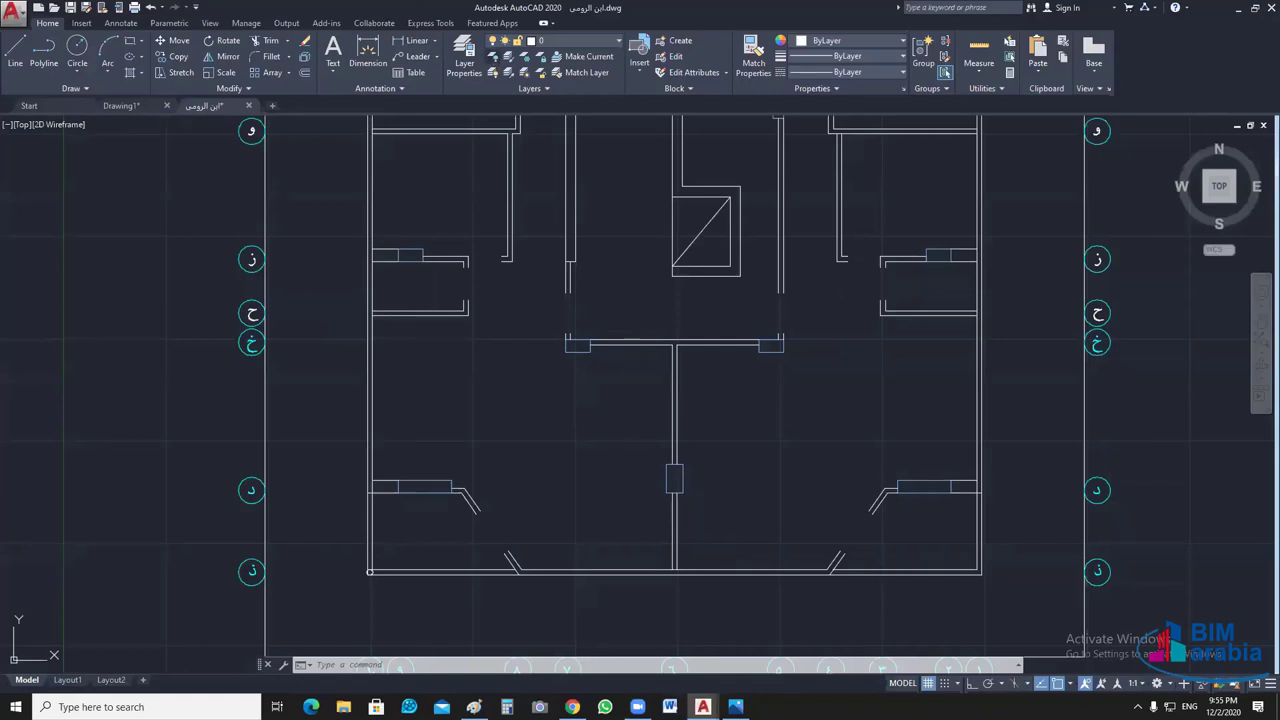
pyautogui.write('layoff')
pyautogui.press('Return')
pyautogui.click(575, 218)
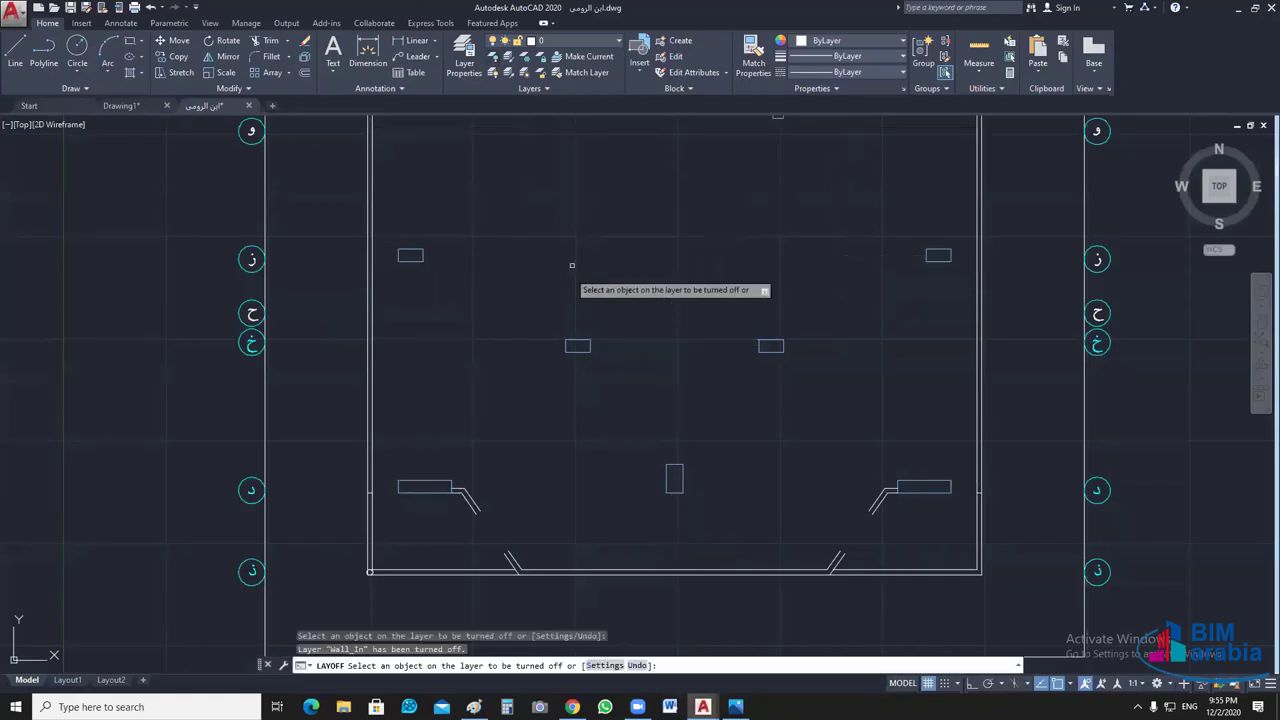
pyautogui.click(577, 345)
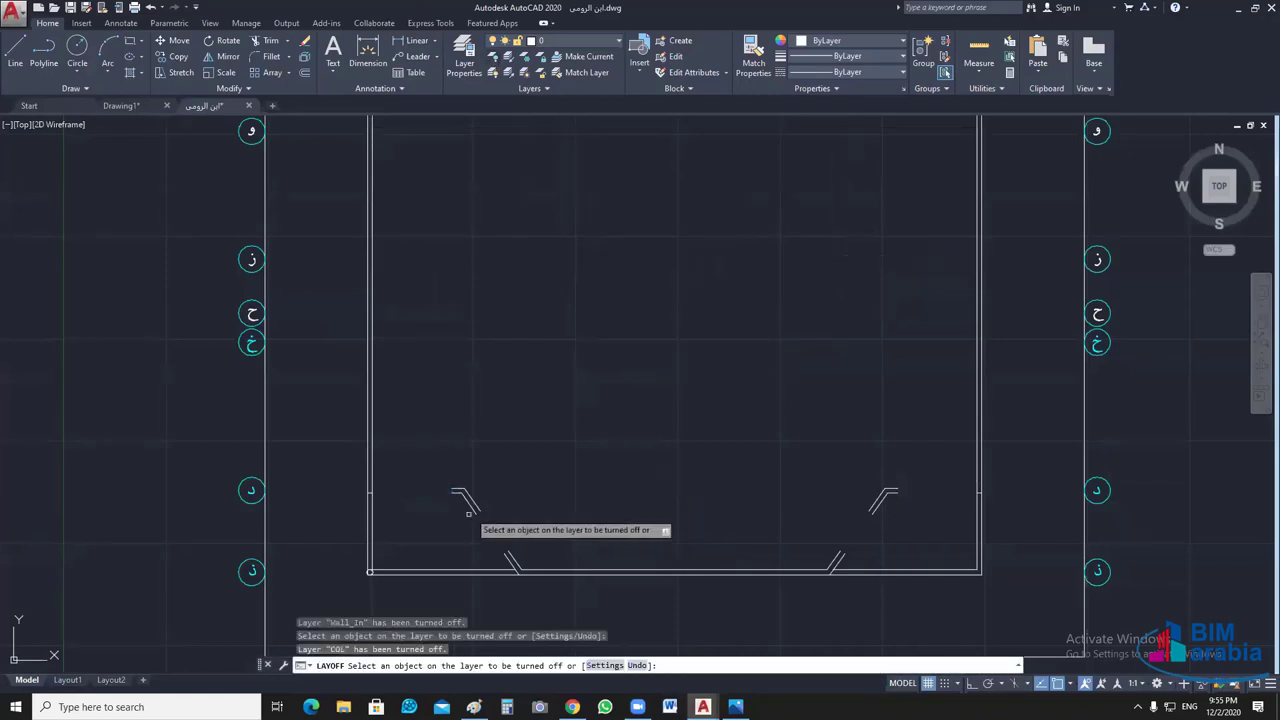
pyautogui.click(467, 513)
pyautogui.press('Escape')
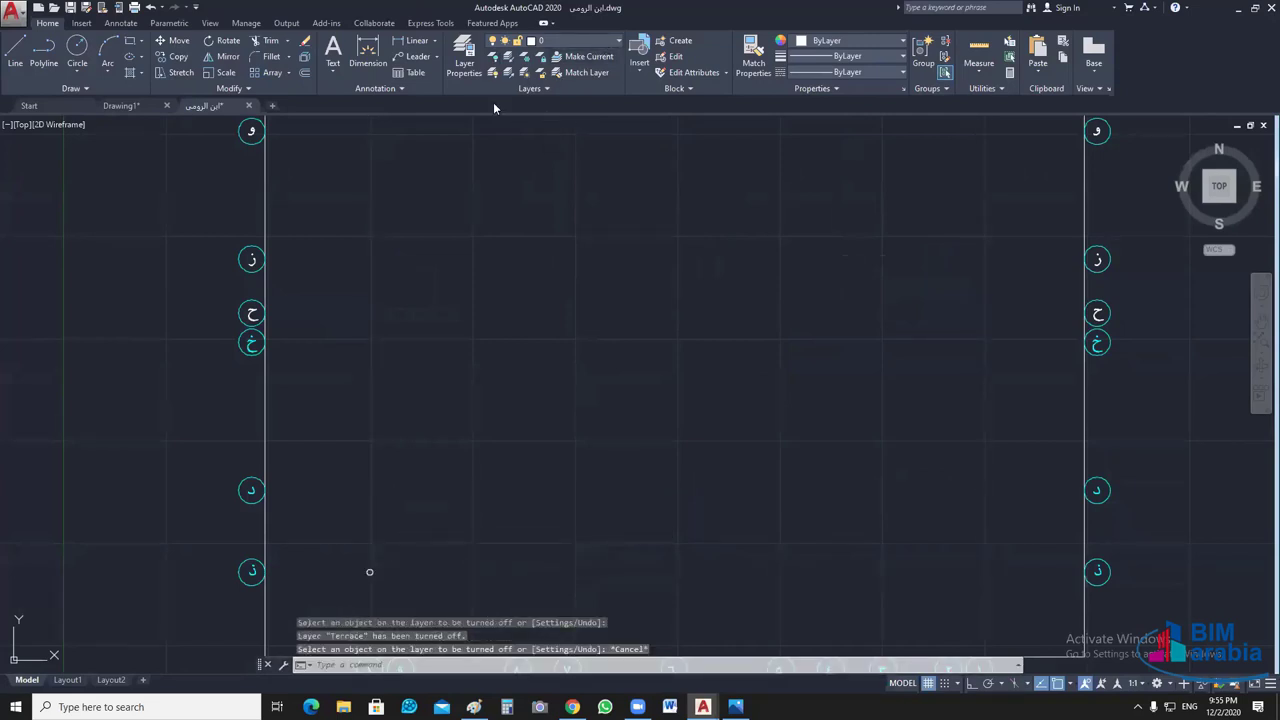
# - Turn on the AX and DIM_OUT layers and tile the drawings vertically
pyautogui.click(500, 41)
pyautogui.click(493, 105)
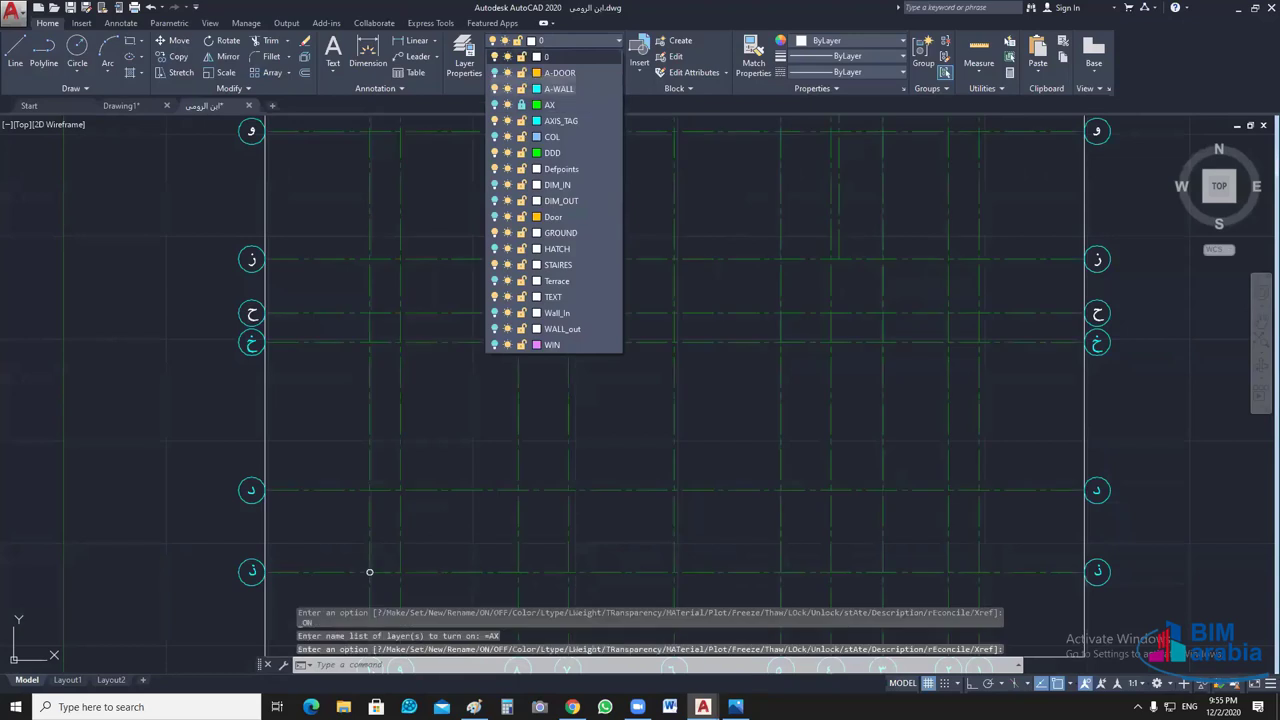
pyautogui.click(611, 46)
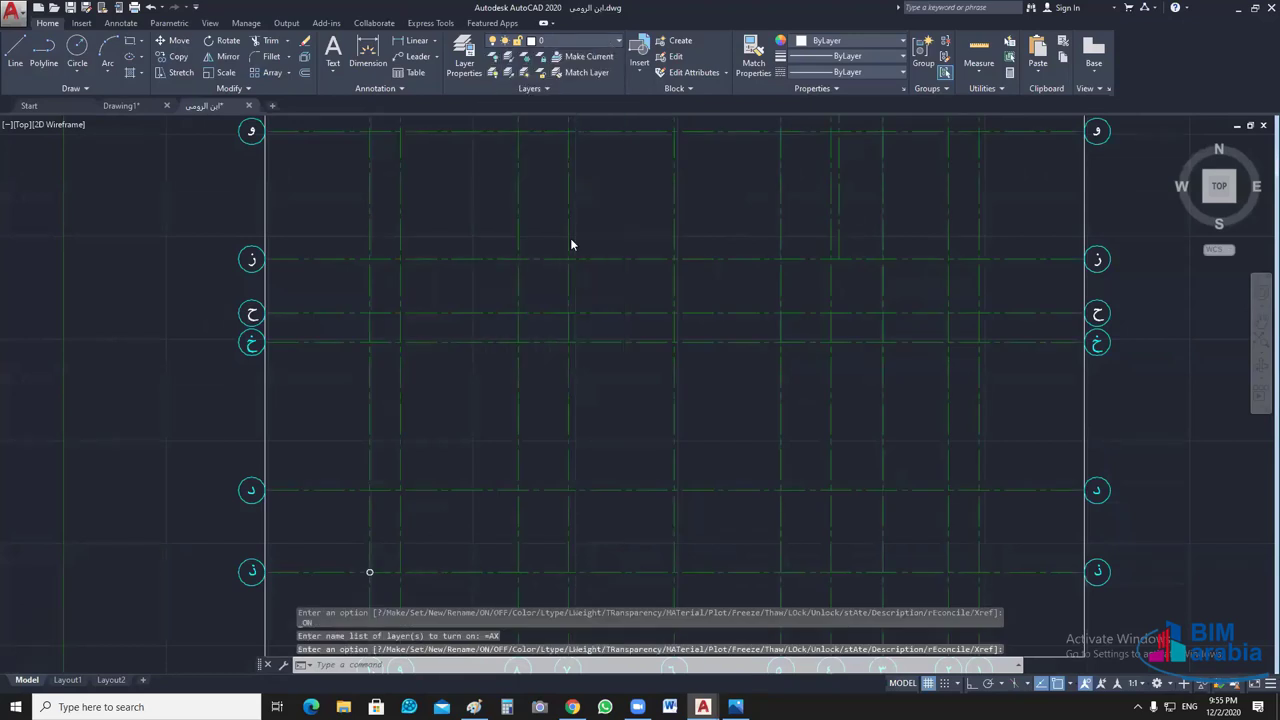
pyautogui.scroll(-3, 508, 204)
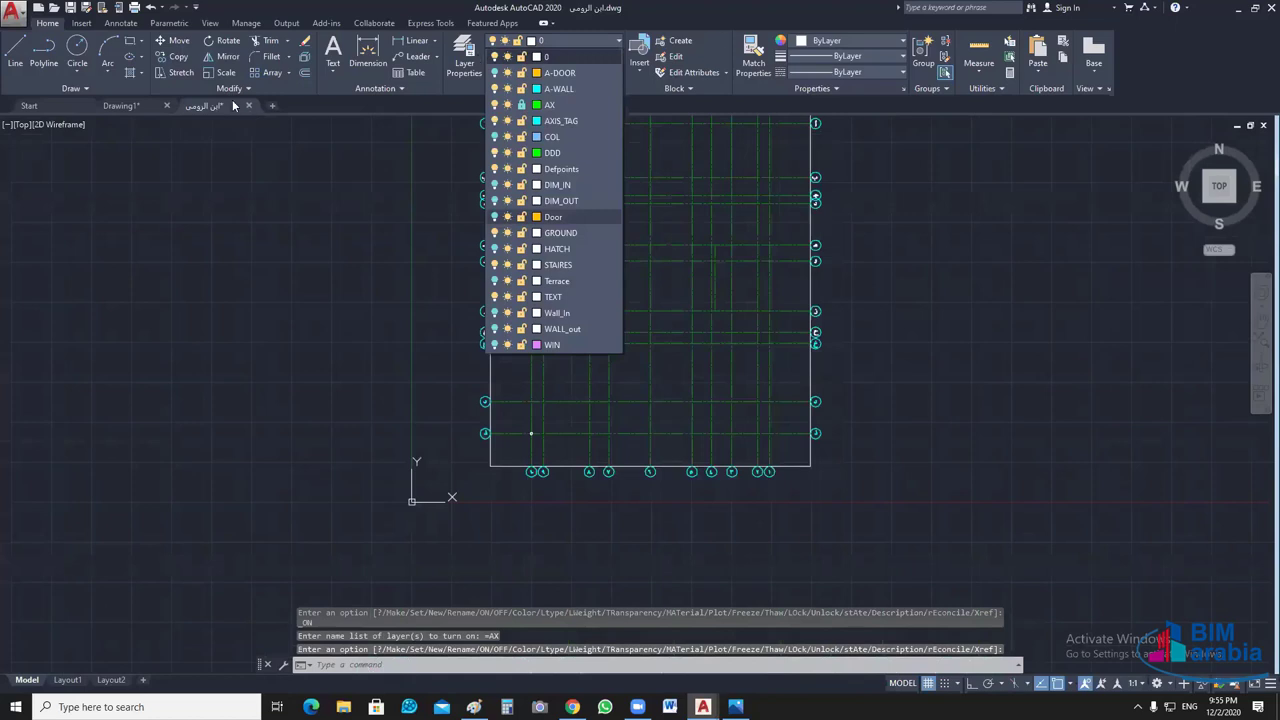
pyautogui.click(493, 200)
pyautogui.scroll(10, 490, 331)
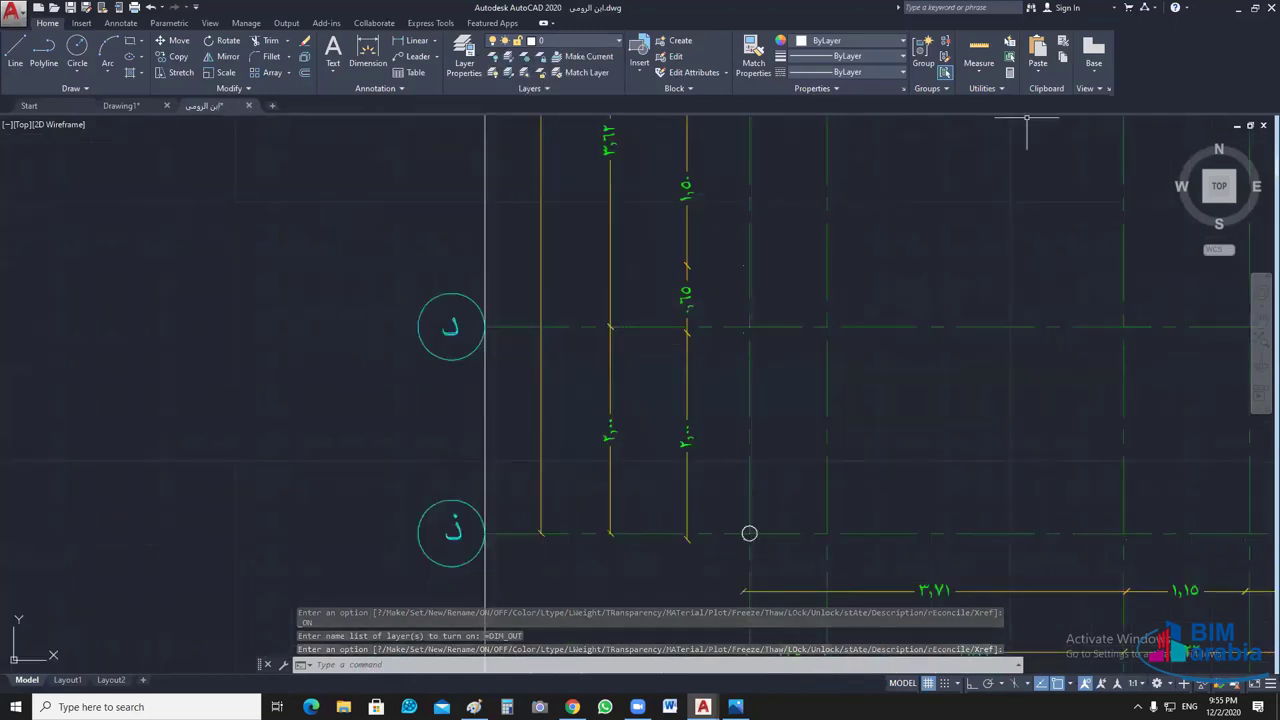
pyautogui.click(210, 23)
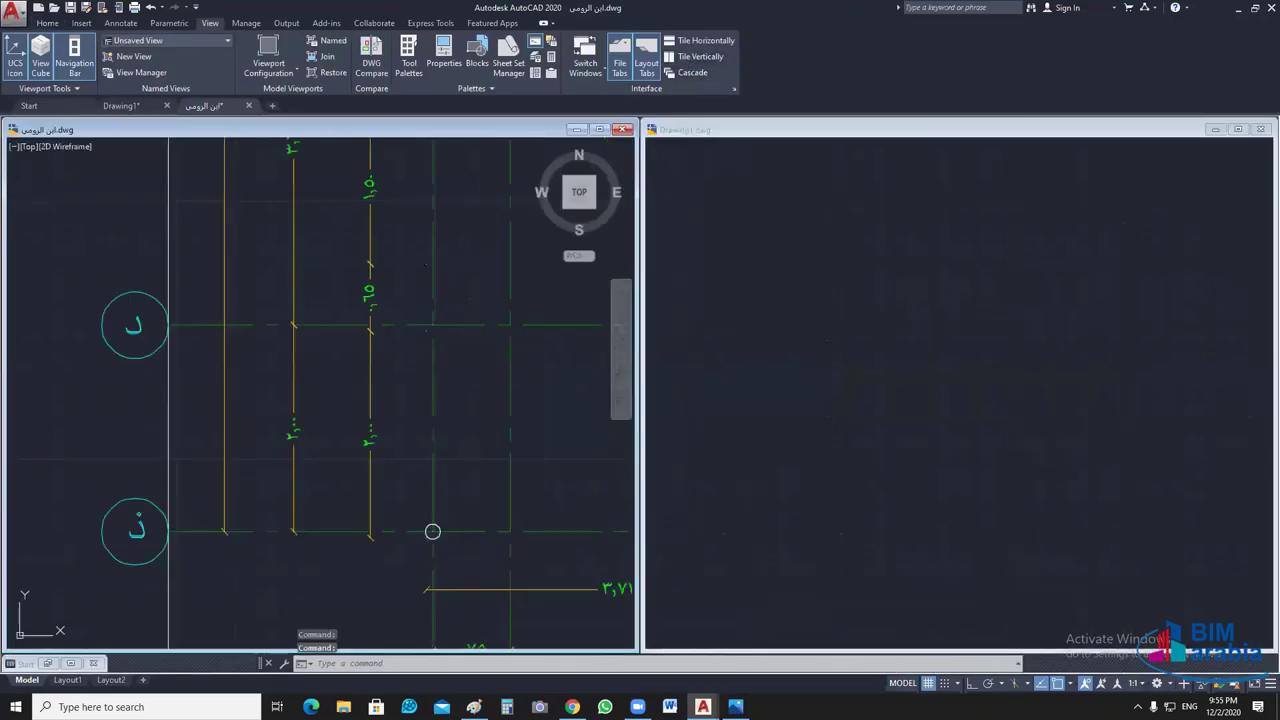
# - In Drawing1, copy a horizontal grid line 2 units up
pyautogui.click(450, 398)
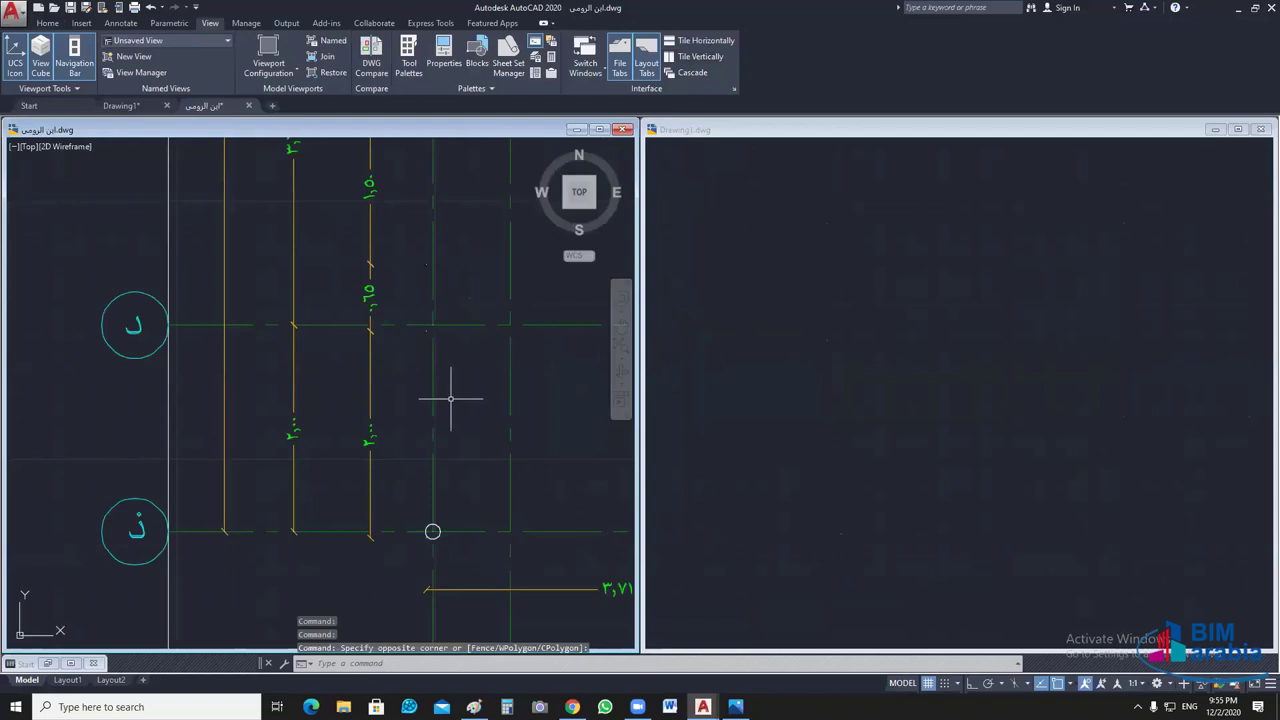
pyautogui.click(863, 520)
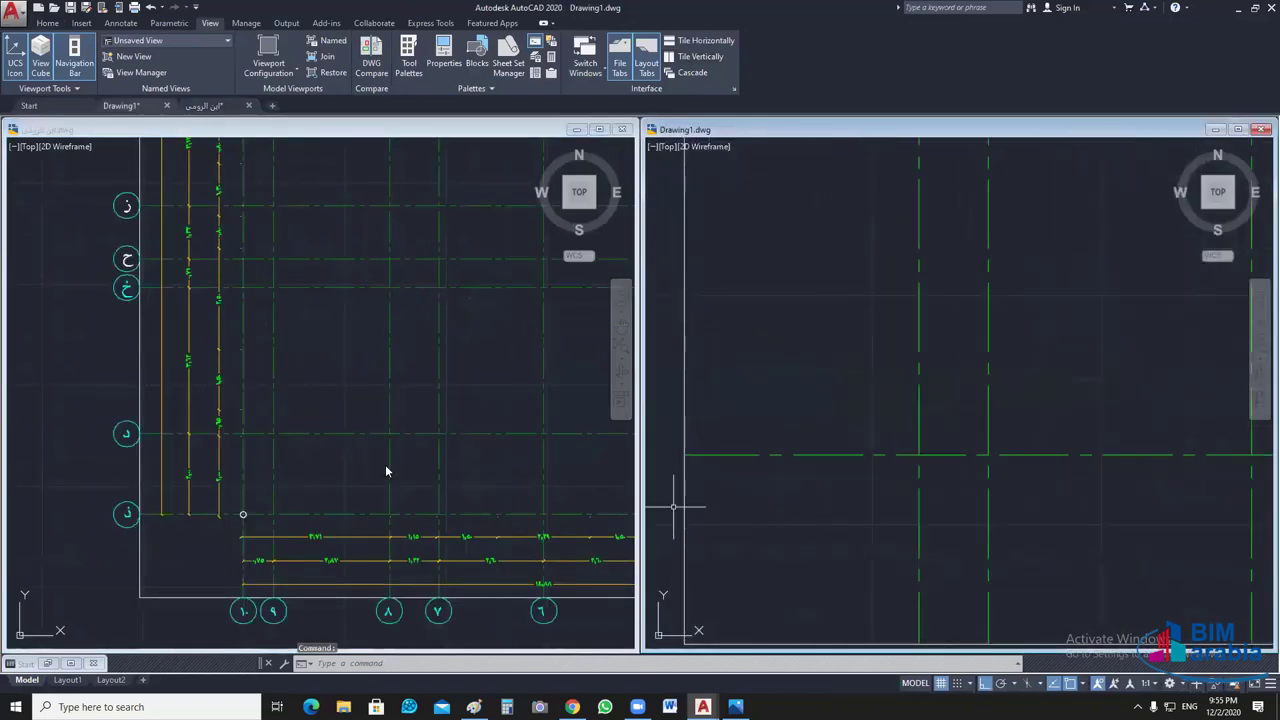
pyautogui.click(791, 486)
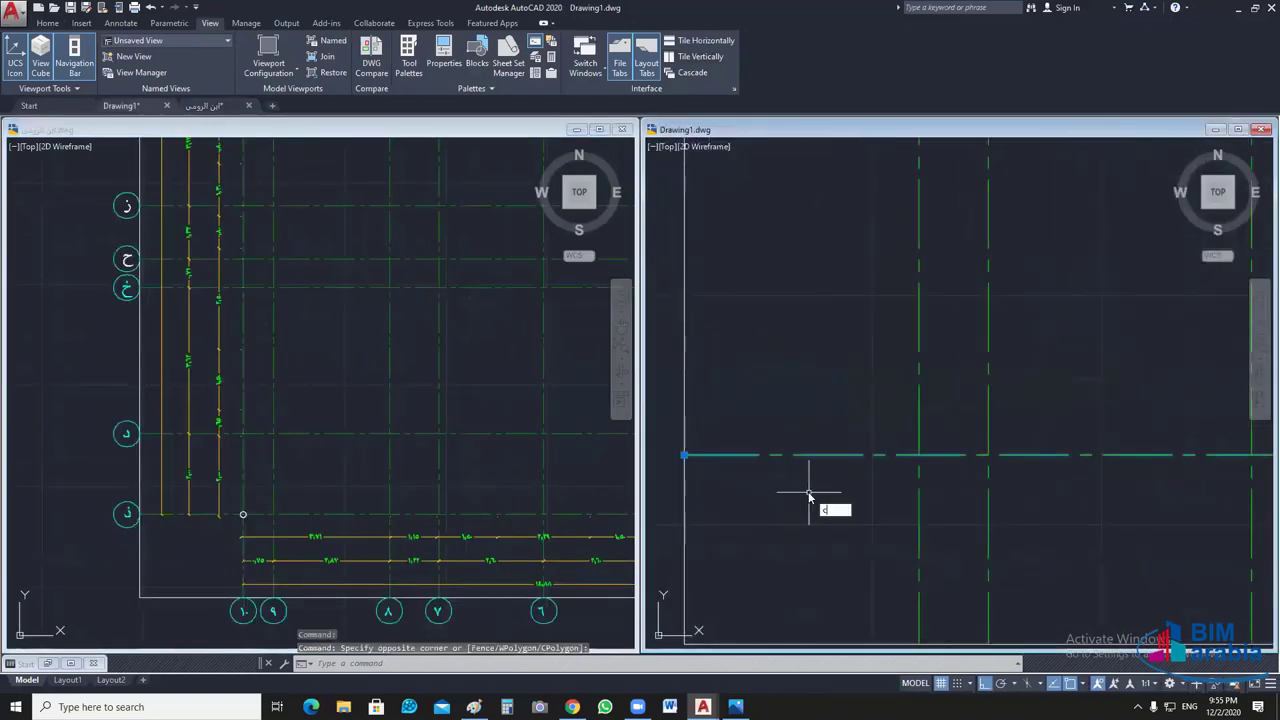
pyautogui.write('o')
pyautogui.press('Return')
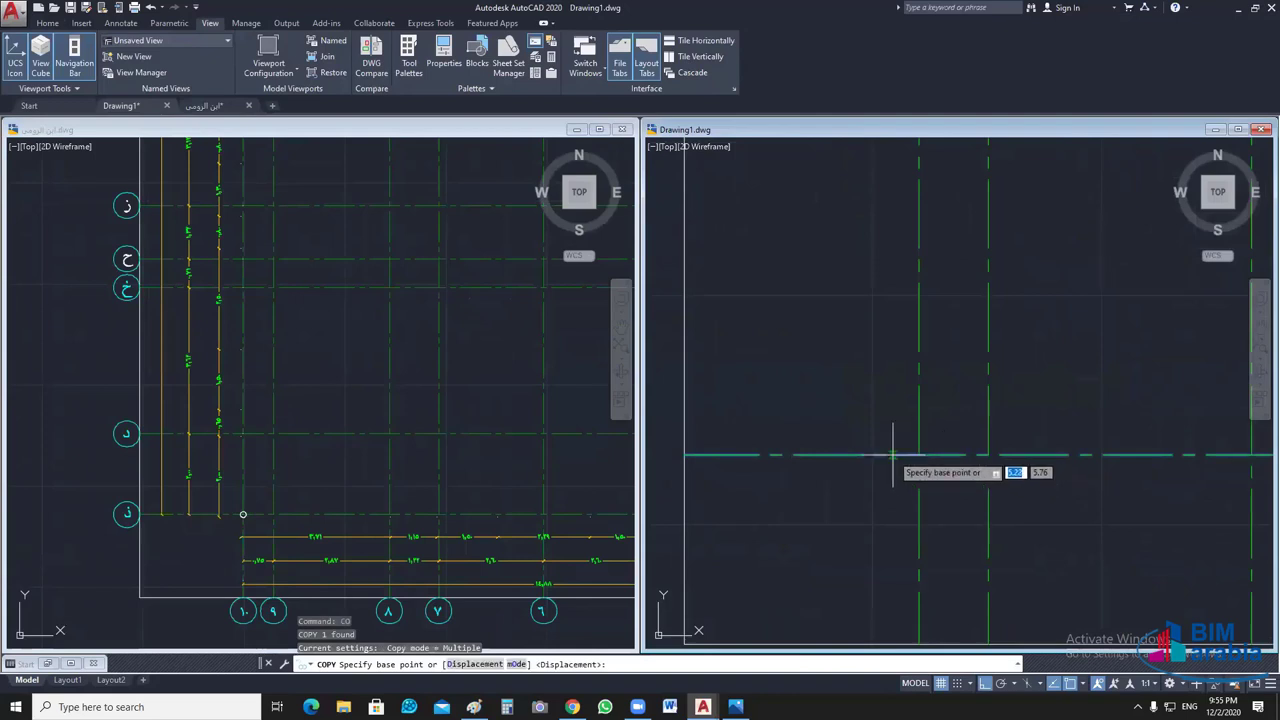
pyautogui.click(893, 455)
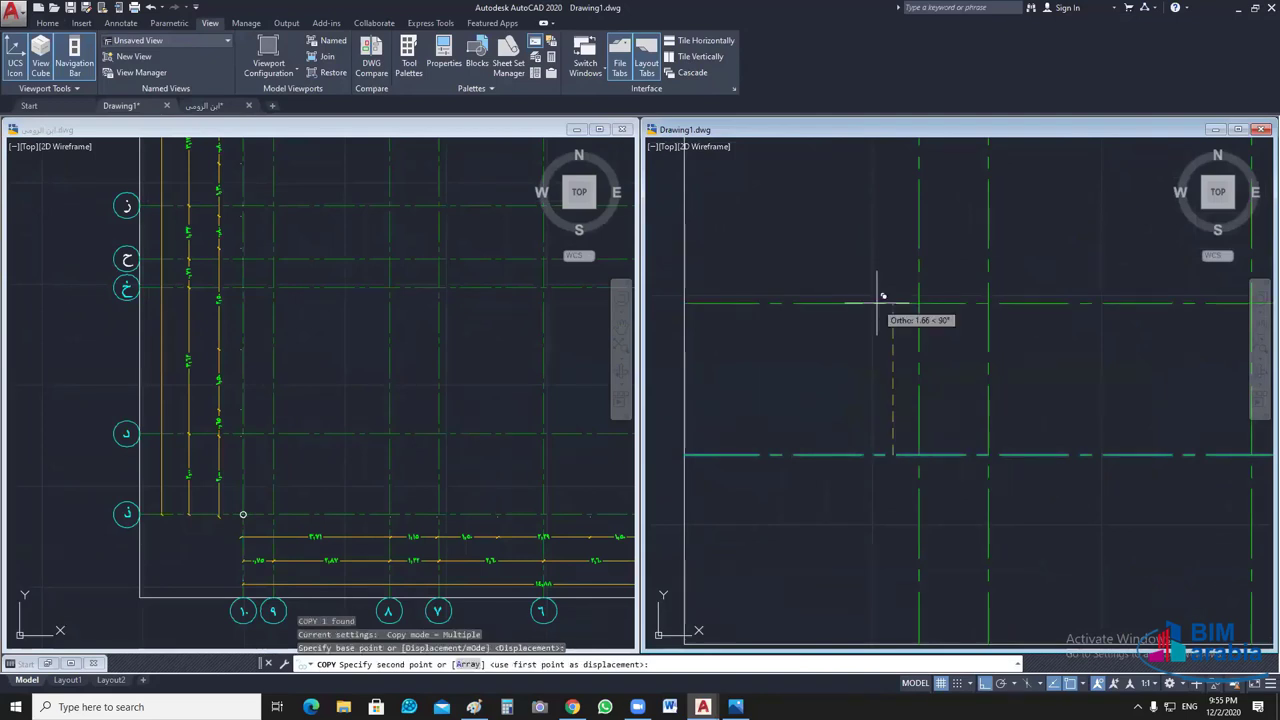
pyautogui.write('2')
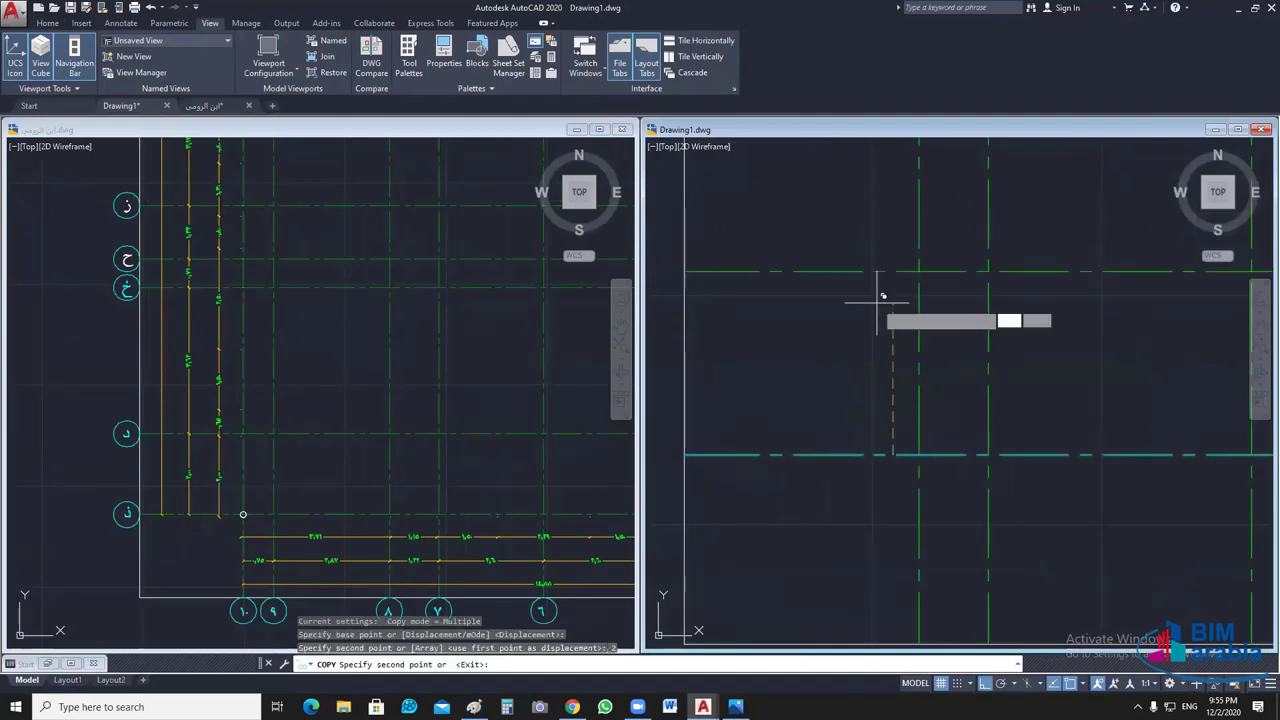
pyautogui.press('Return')
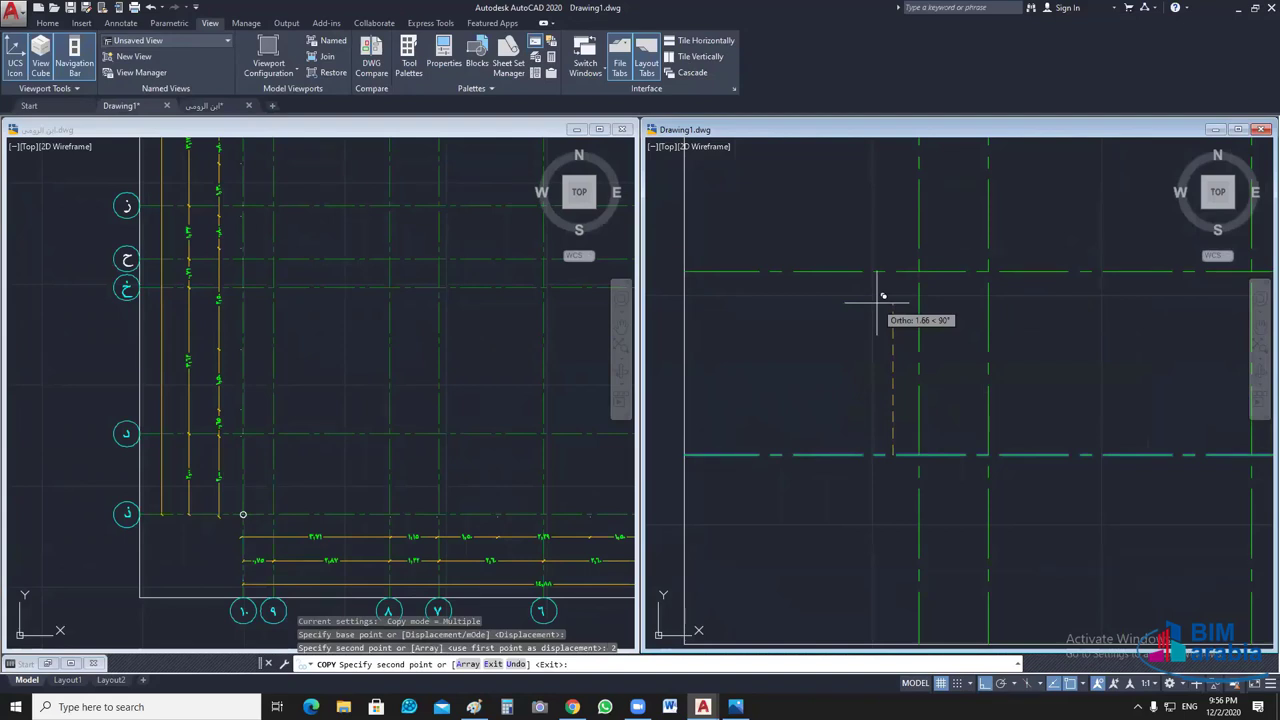
pyautogui.press('Escape')
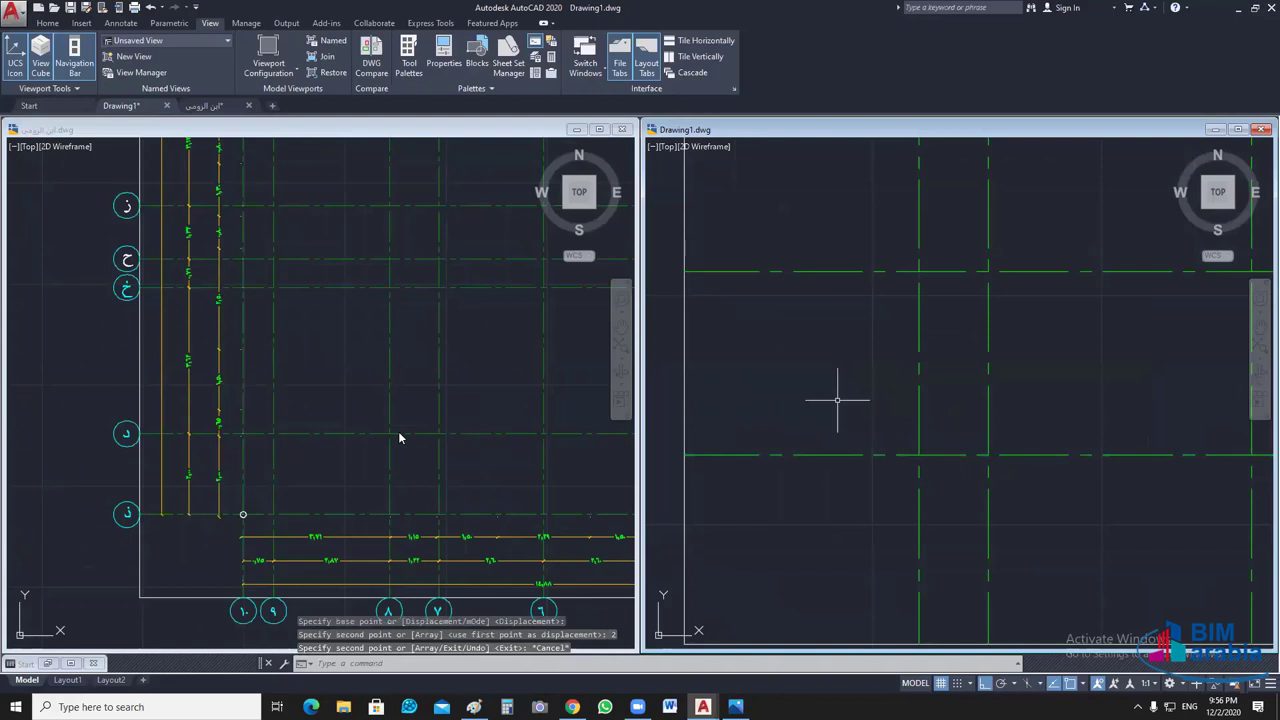
# - Check bubbles ح and خ on the plan, then copy a horizontal grid line 3.62 up
pyautogui.click(269, 383)
pyautogui.scroll(4, 185, 365)
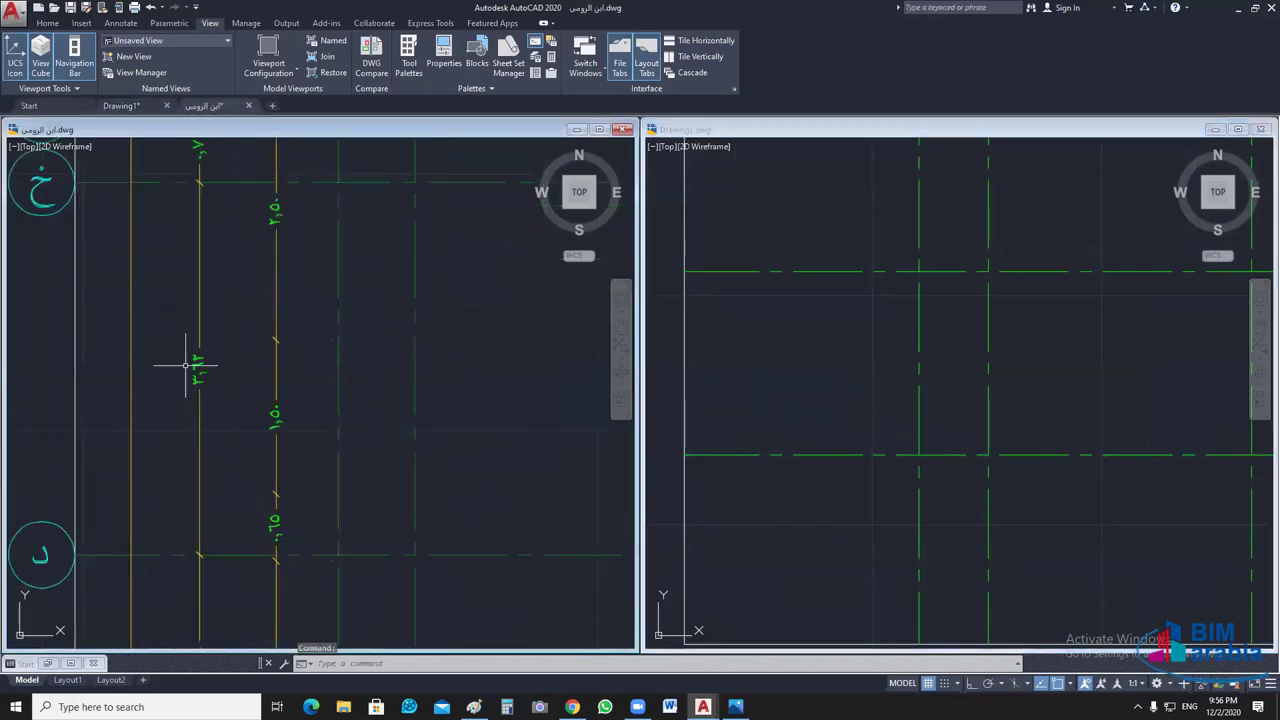
pyautogui.moveTo(185, 365); pyautogui.dragTo(227, 522, button='middle')
pyautogui.click(837, 374)
pyautogui.click(837, 374)
pyautogui.click(805, 479)
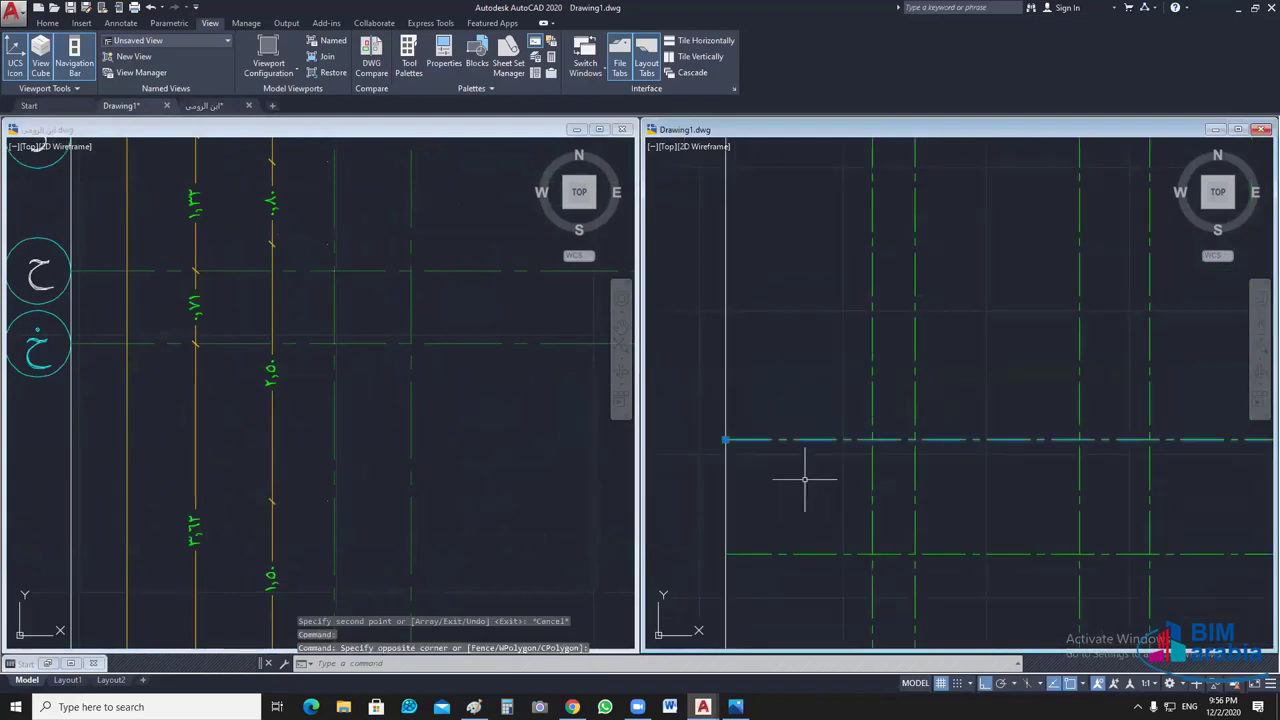
pyautogui.press('Escape')
pyautogui.write('co')
pyautogui.press('Return')
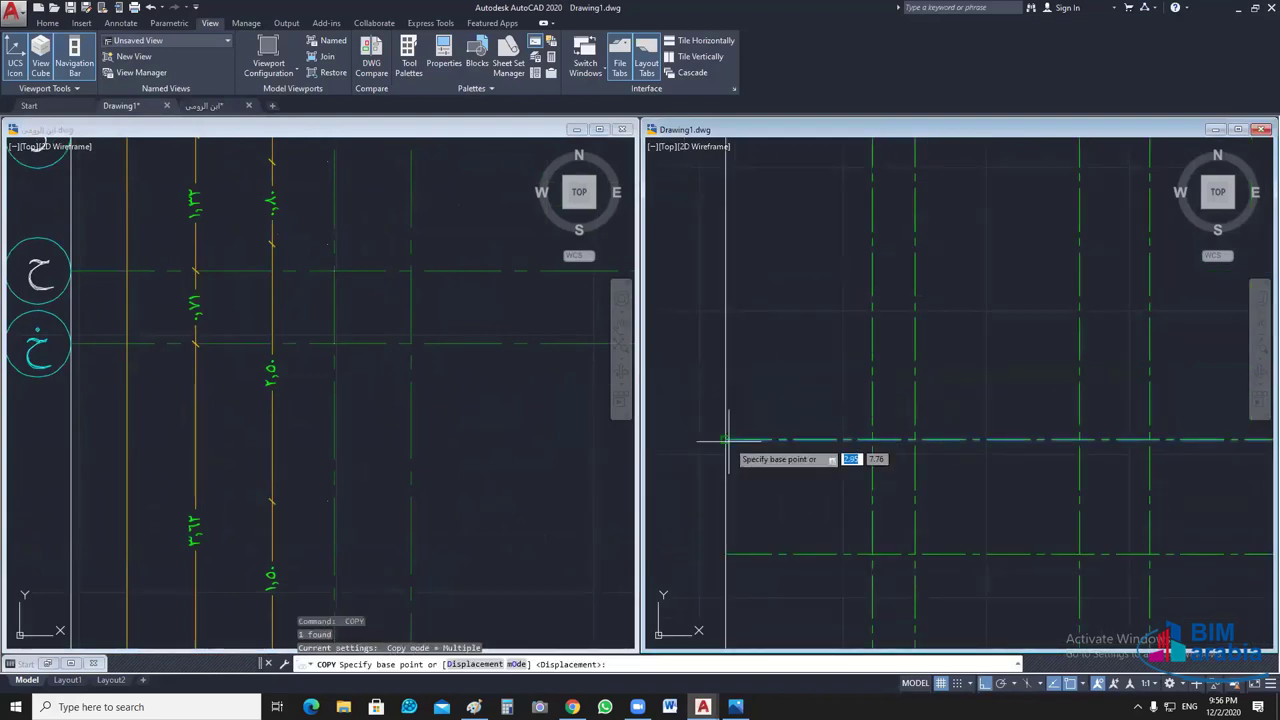
pyautogui.click(727, 439)
pyautogui.write('3.62')
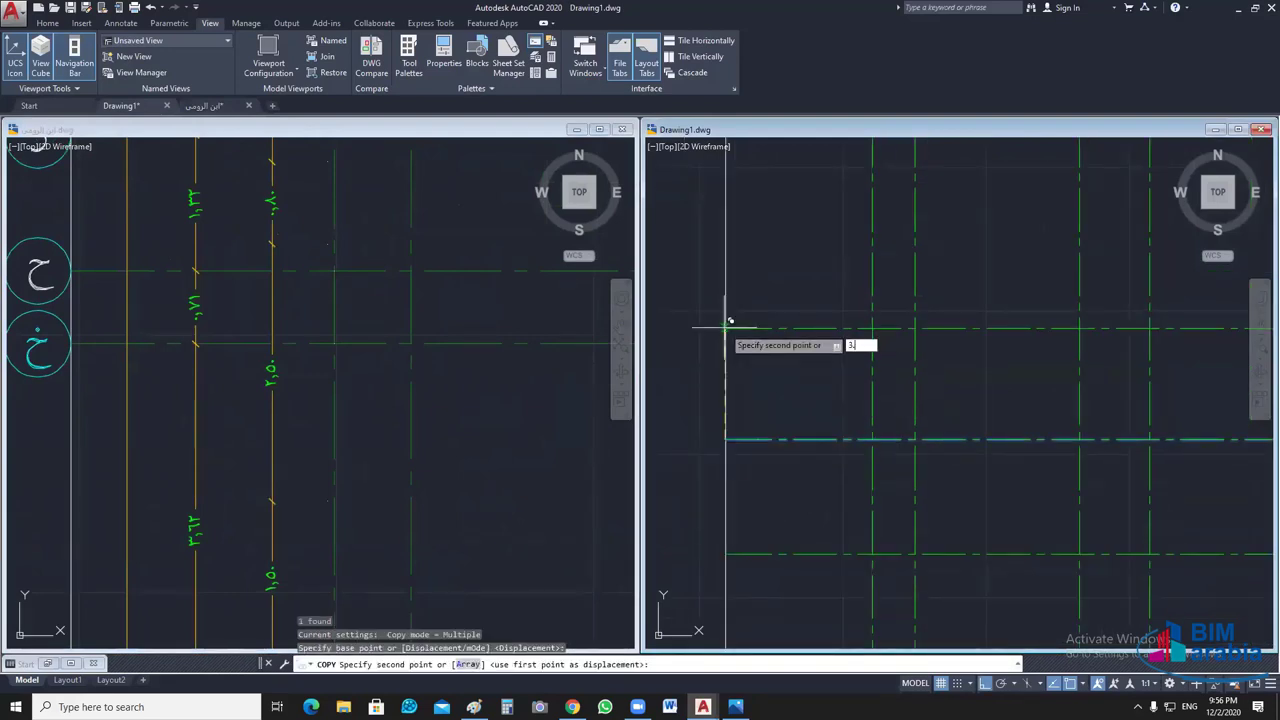
pyautogui.press('Return')
pyautogui.press('Escape')
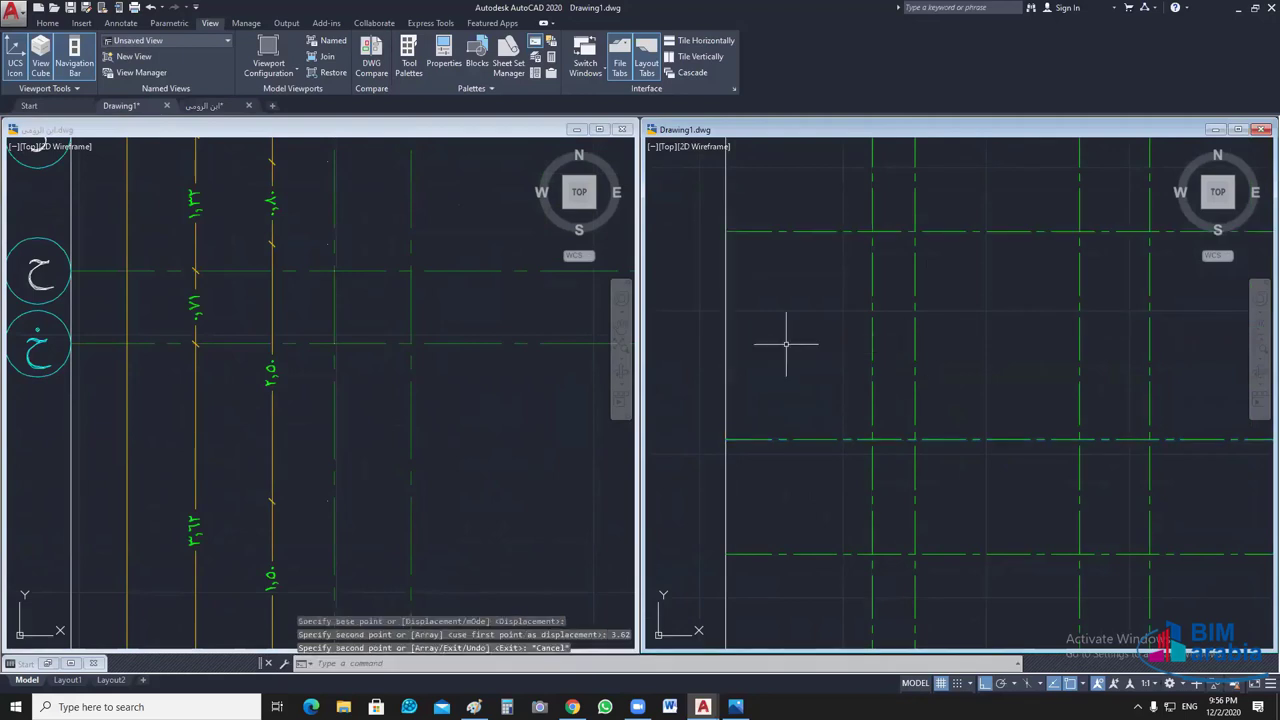
# - Copy the next horizontal grid line .71 units down
pyautogui.moveTo(786, 344); pyautogui.dragTo(718, 433, button='middle')
pyautogui.click(700, 528)
pyautogui.write('co')
pyautogui.press('Return')
pyautogui.click(661, 527)
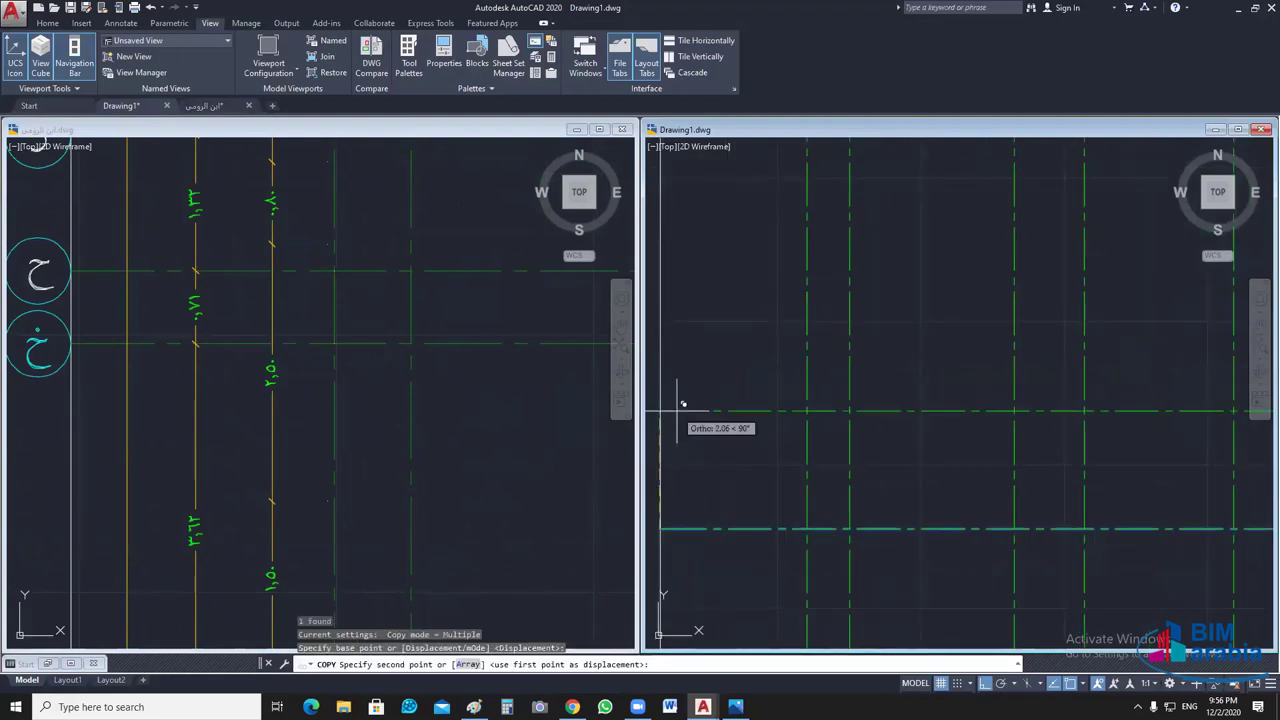
pyautogui.write('.71')
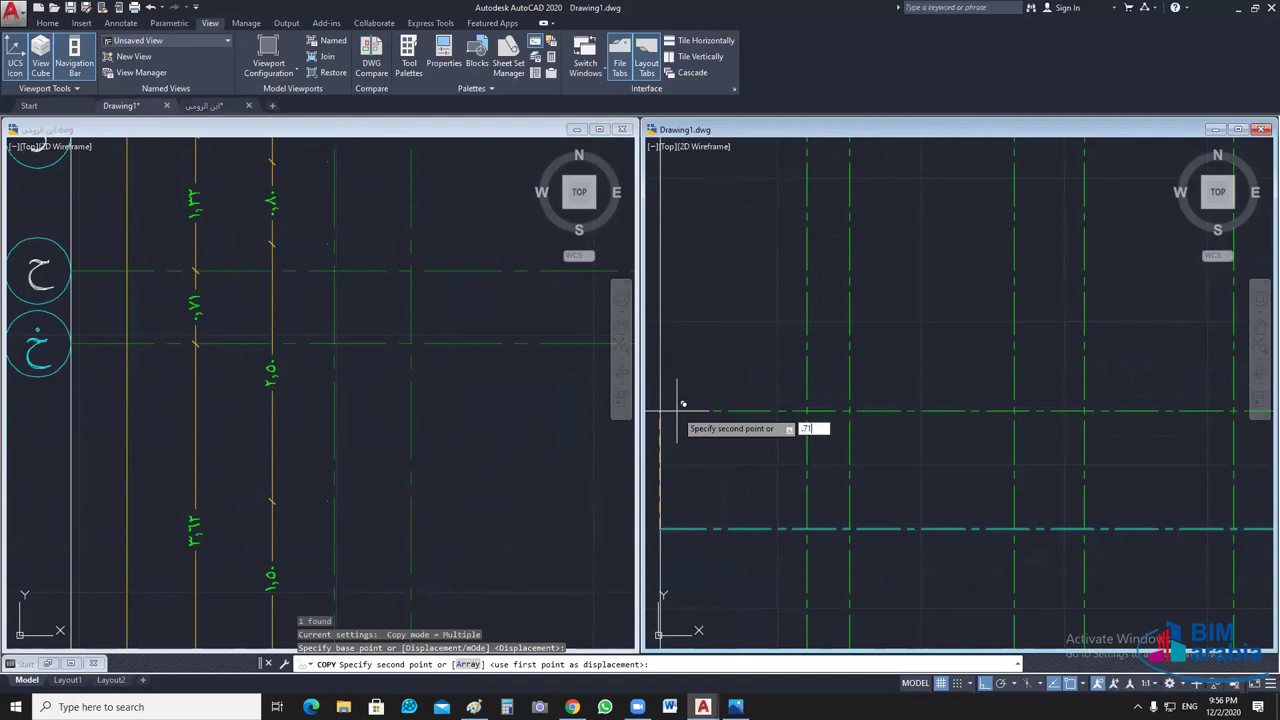
pyautogui.press('Return')
# - Copy the bottom horizontal grid line 1.32 units up
pyautogui.press('Return')
pyautogui.moveTo(757, 397); pyautogui.dragTo(774, 429, button='middle')
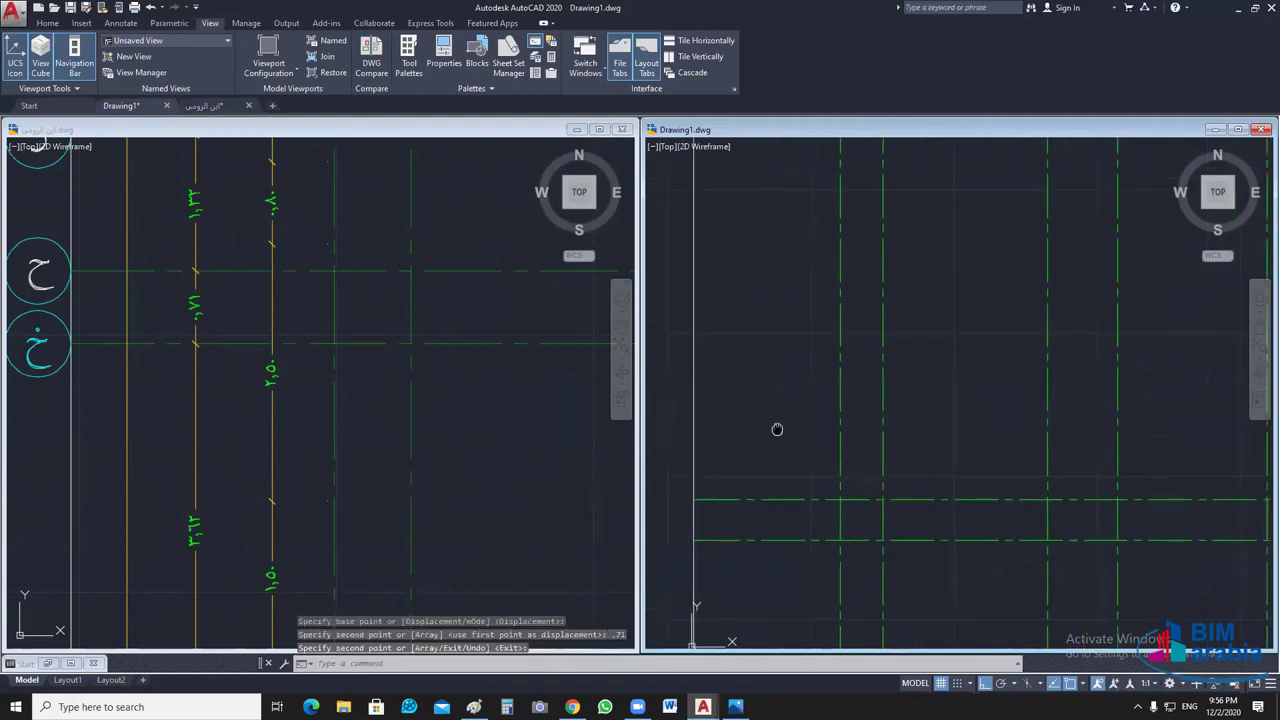
pyautogui.click(745, 522)
pyautogui.click(716, 549)
pyautogui.press('Return')
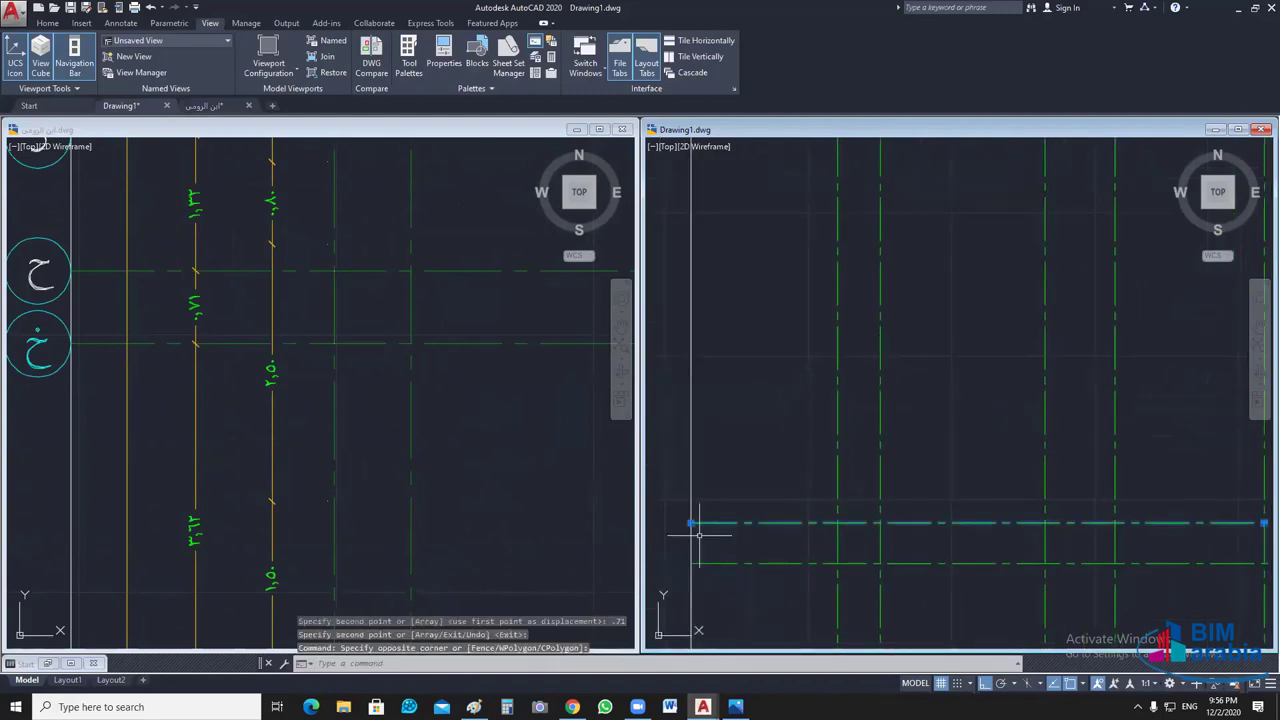
pyautogui.click(690, 522)
pyautogui.write('1.32')
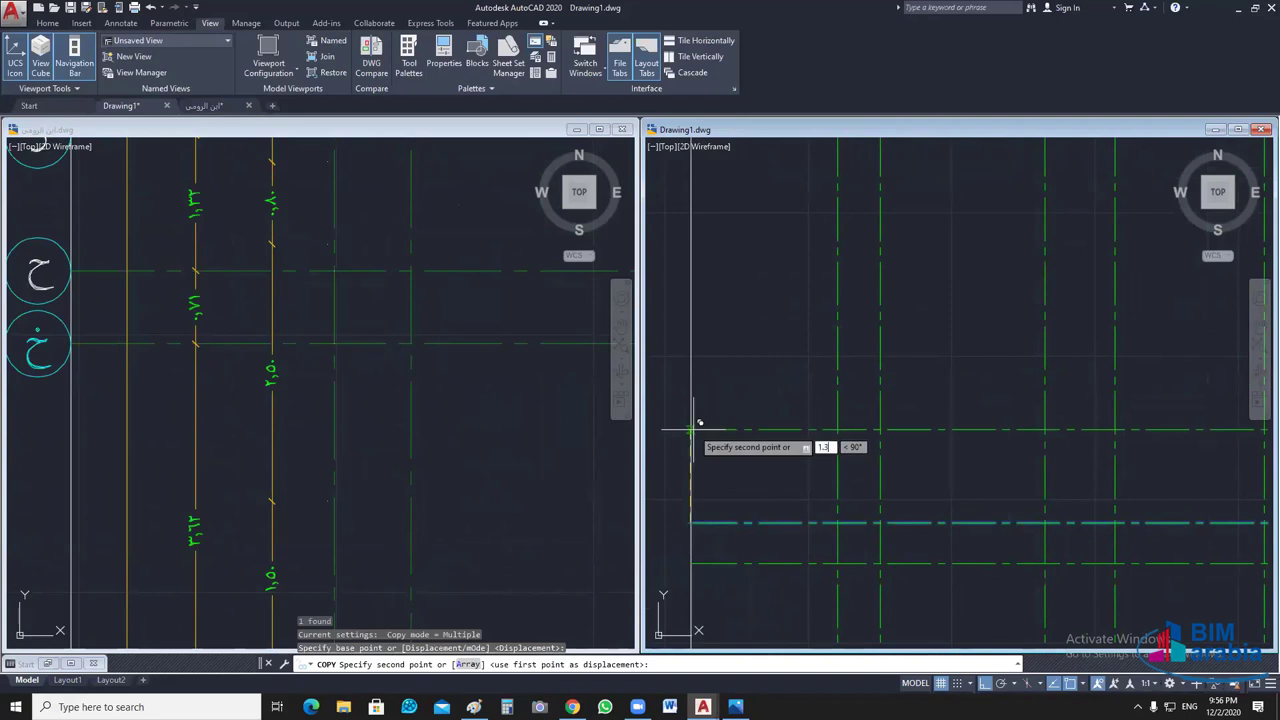
pyautogui.press('Return')
pyautogui.press('Return')
# - Pan the reference plan to bring grid bubbles ز, ه and و into view
pyautogui.click(350, 400)
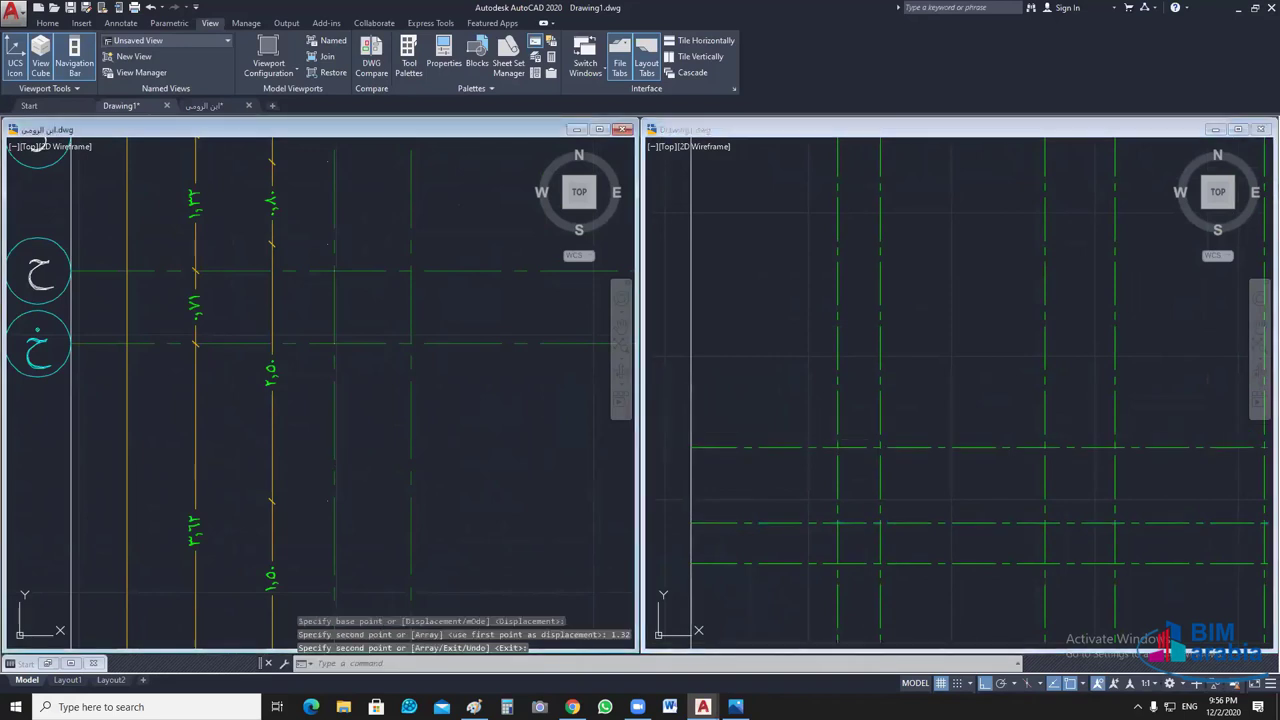
pyautogui.moveTo(353, 384); pyautogui.dragTo(353, 457, button='middle')
pyautogui.scroll(3, 353, 457)
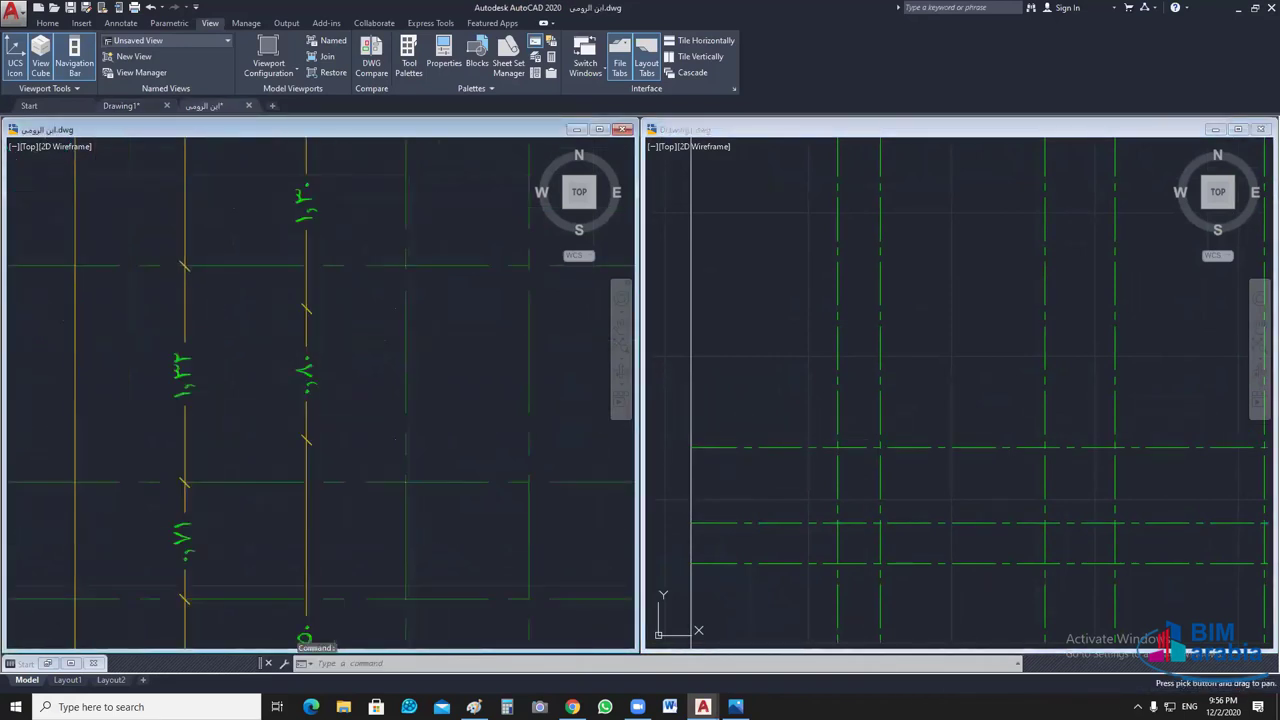
pyautogui.scroll(-3, 486, 414)
pyautogui.moveTo(484, 221)
pyautogui.mouseDown(button='middle')
pyautogui.moveTo(484, 380)
pyautogui.moveTo(449, 575)
pyautogui.mouseUp(button='middle')
# - Copy a horizontal grid line 3.12 and 4.12 units up in Drawing1
pyautogui.click(772, 418)
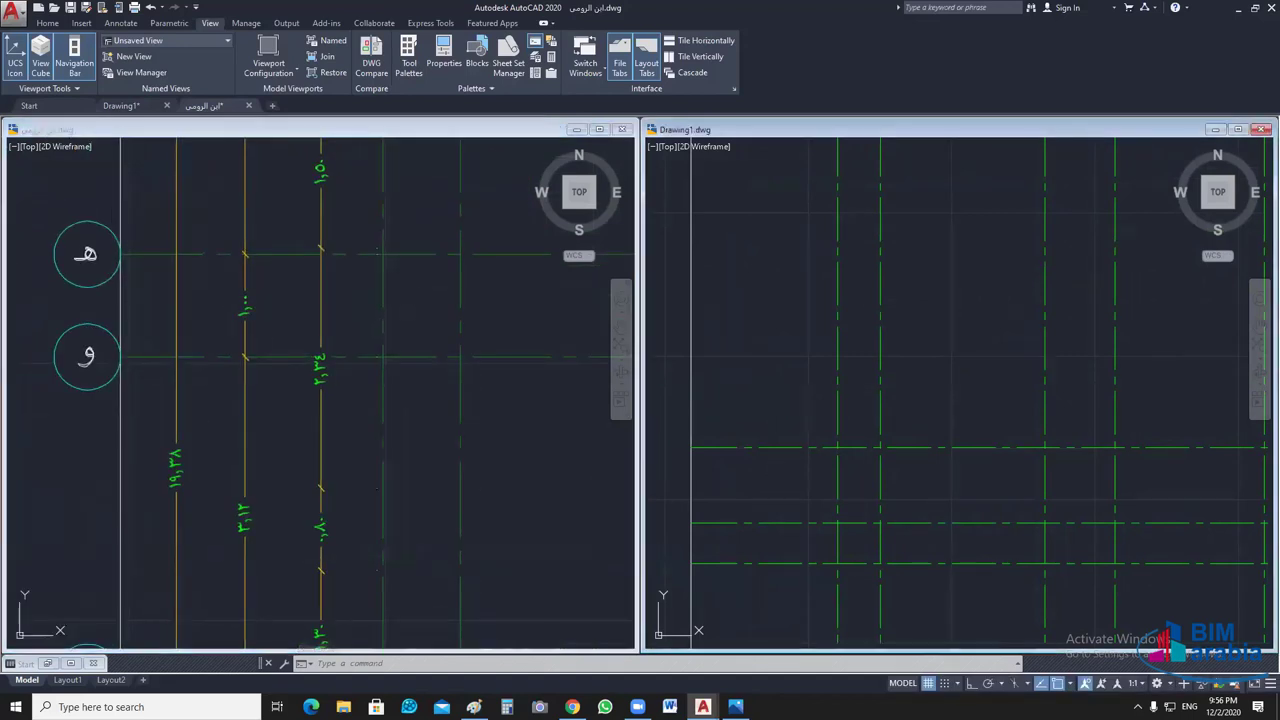
pyautogui.click(737, 446)
pyautogui.write('co')
pyautogui.press('Return')
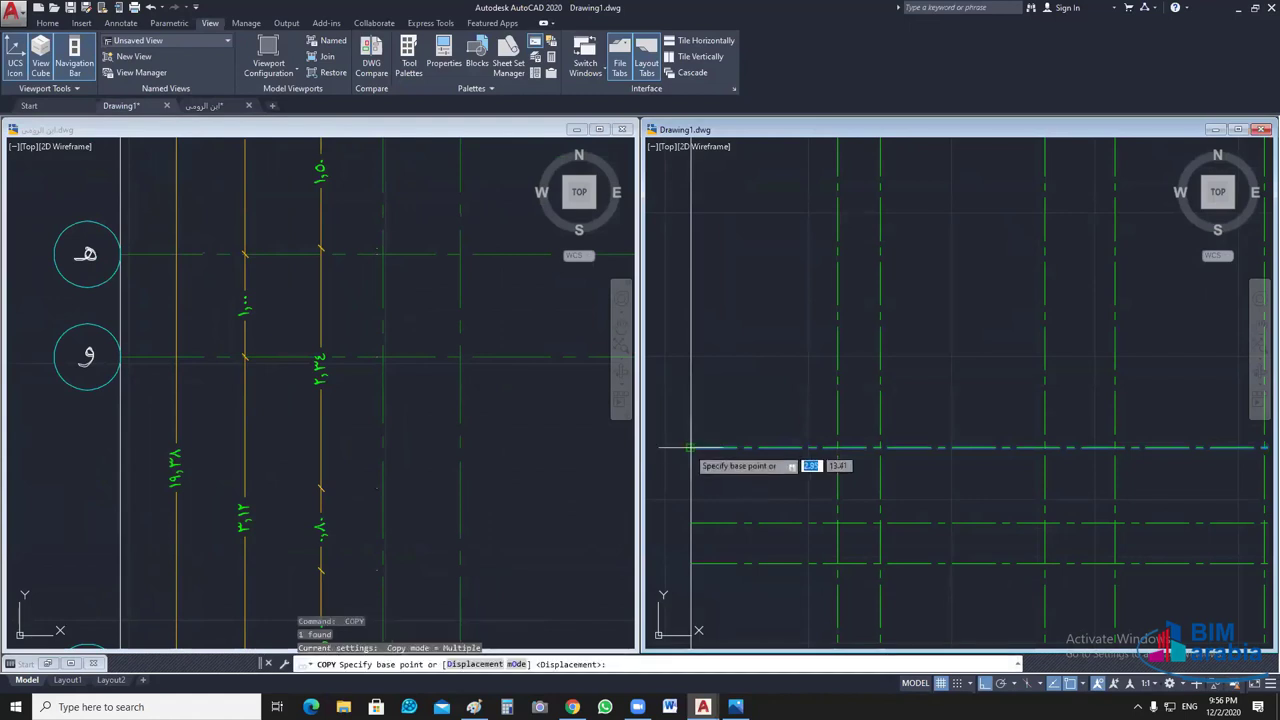
pyautogui.click(706, 446)
pyautogui.write('3.12')
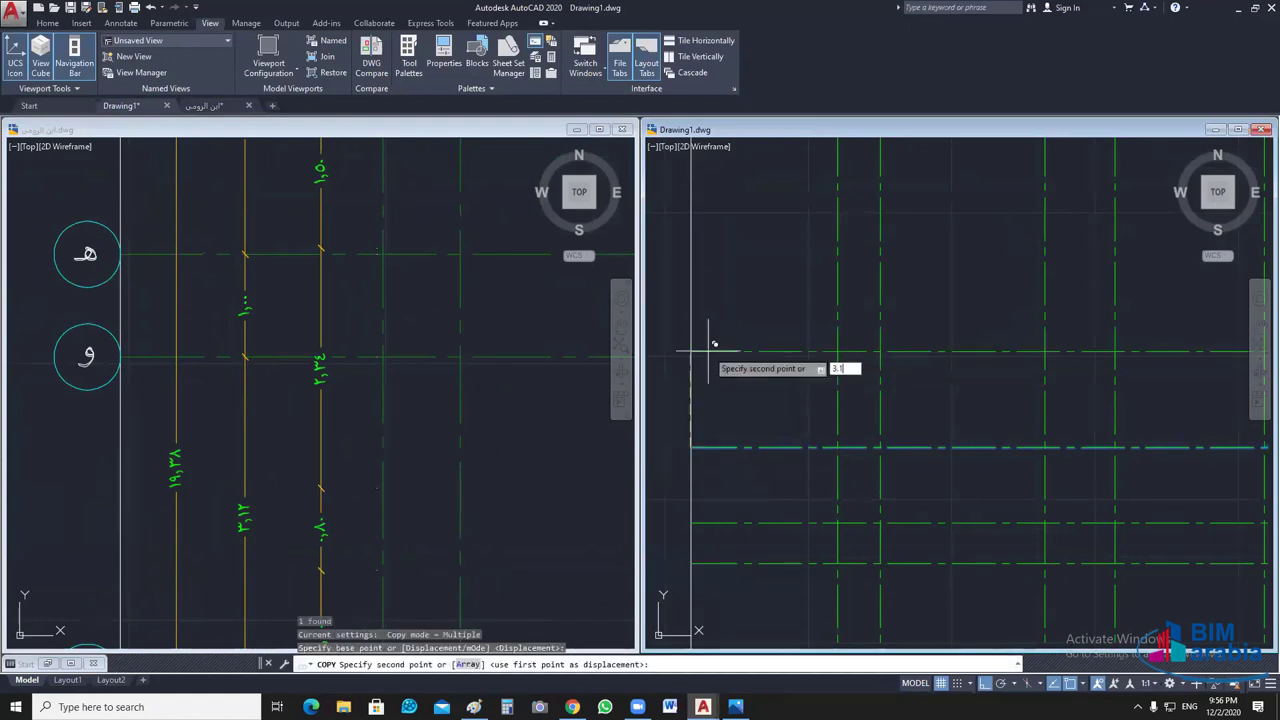
pyautogui.press('Return')
pyautogui.write('4.12')
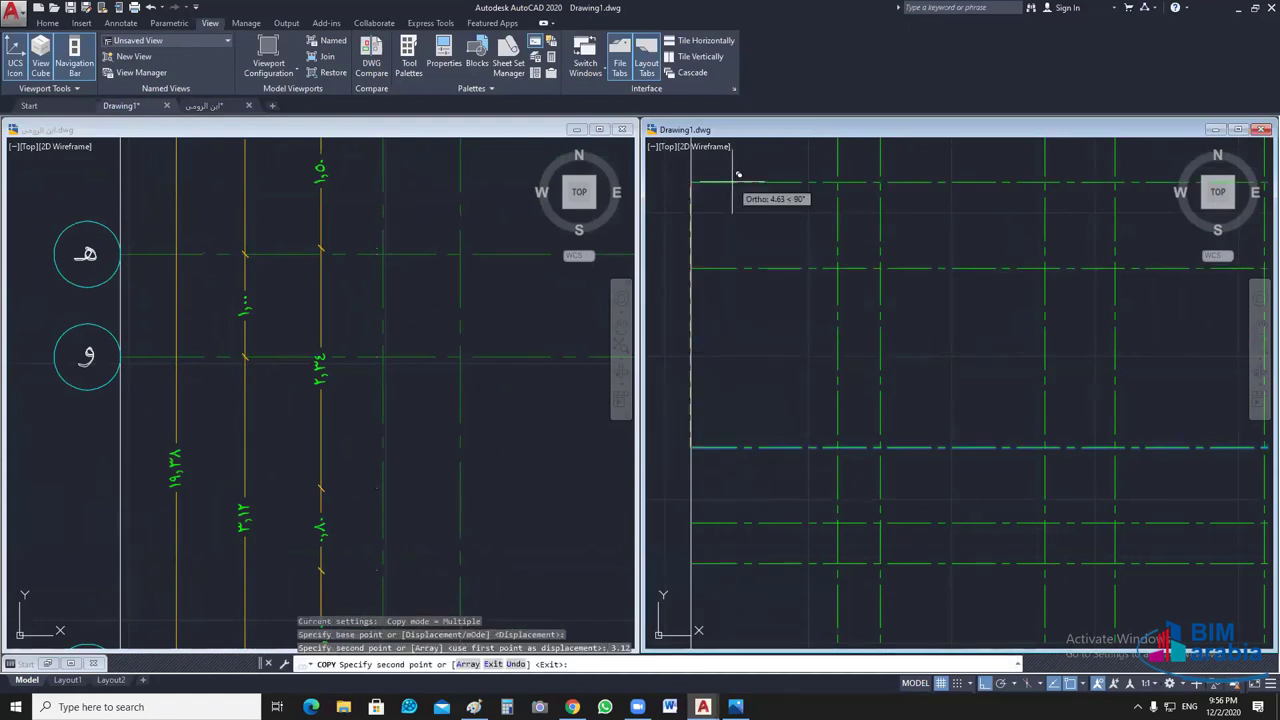
pyautogui.press('Return')
pyautogui.press('Escape')
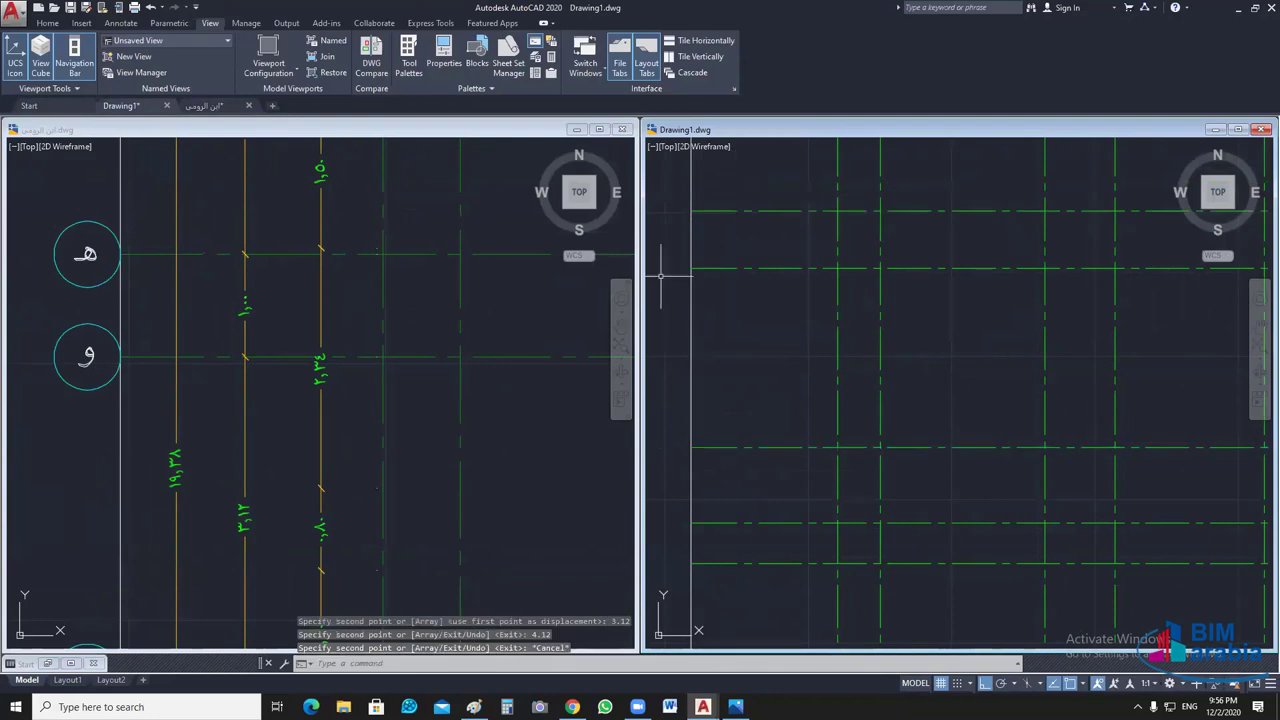
pyautogui.click(347, 288)
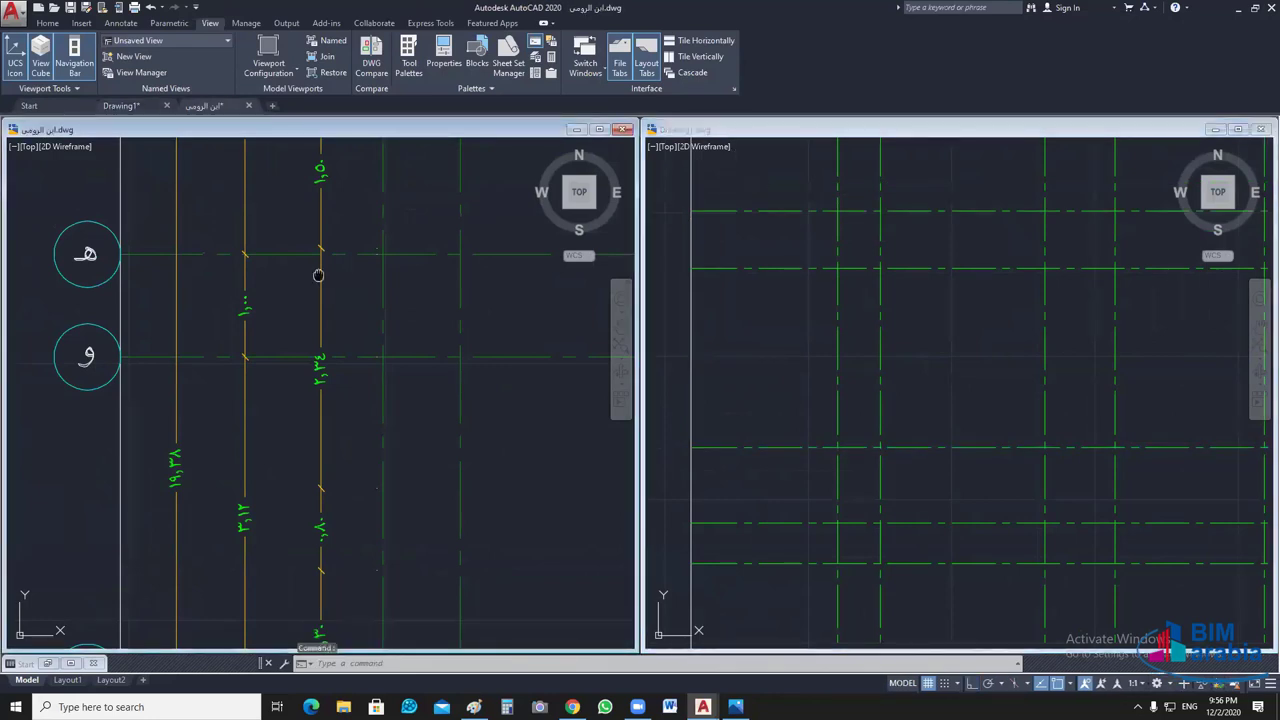
# - Copy the bottom horizontal axis line 2.62 upward in Drawing1
pyautogui.moveTo(318, 275); pyautogui.dragTo(260, 525, button='middle')
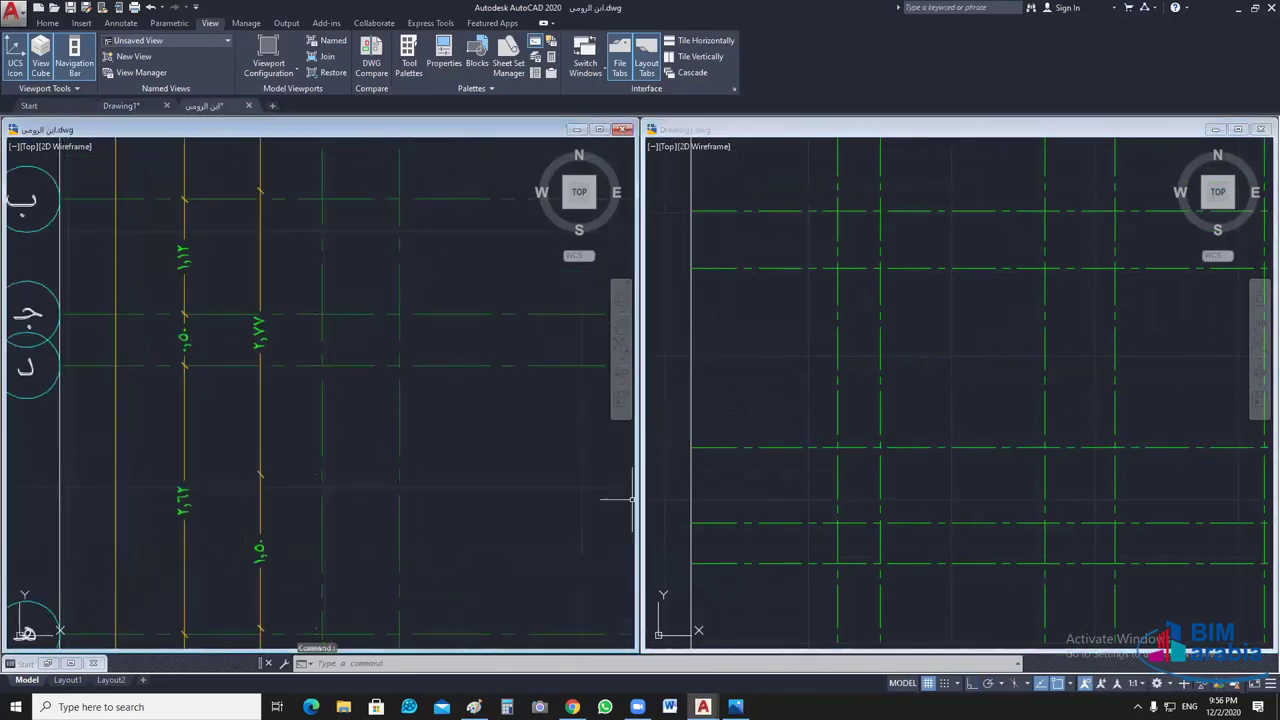
pyautogui.click(780, 366)
pyautogui.click(783, 448)
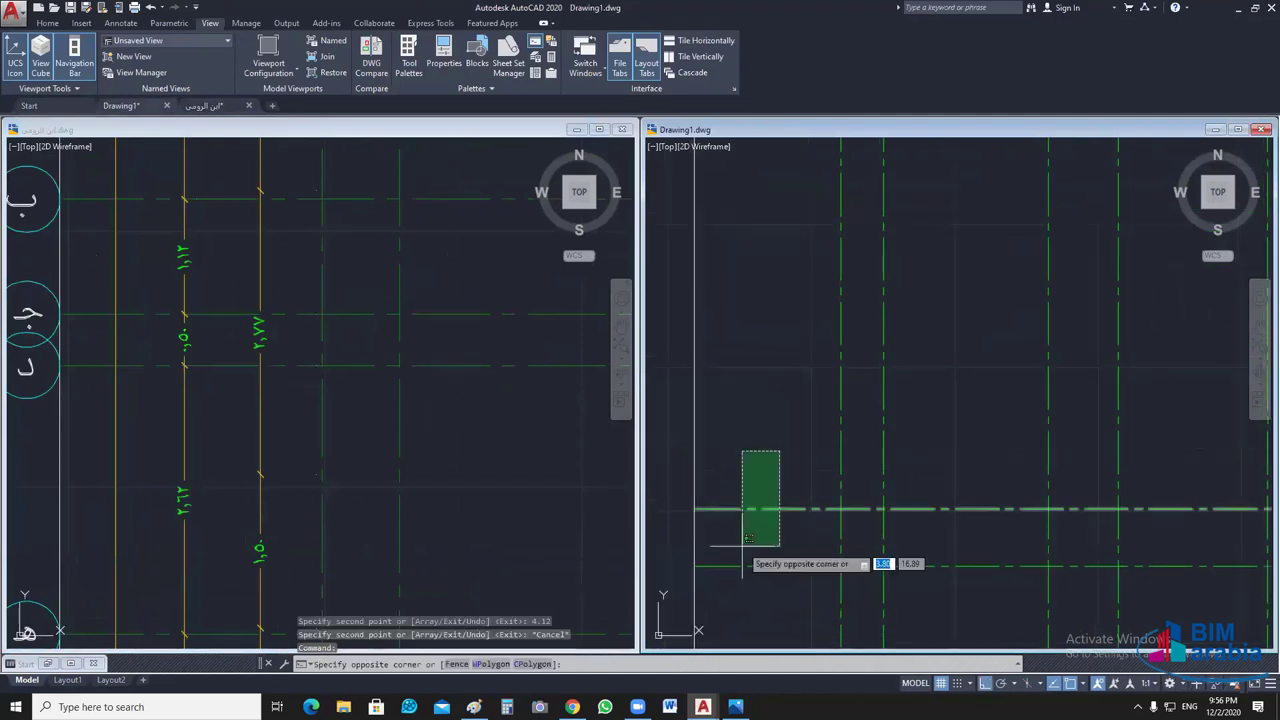
pyautogui.click(682, 515)
pyautogui.write('co')
pyautogui.press('Return')
pyautogui.click(692, 510)
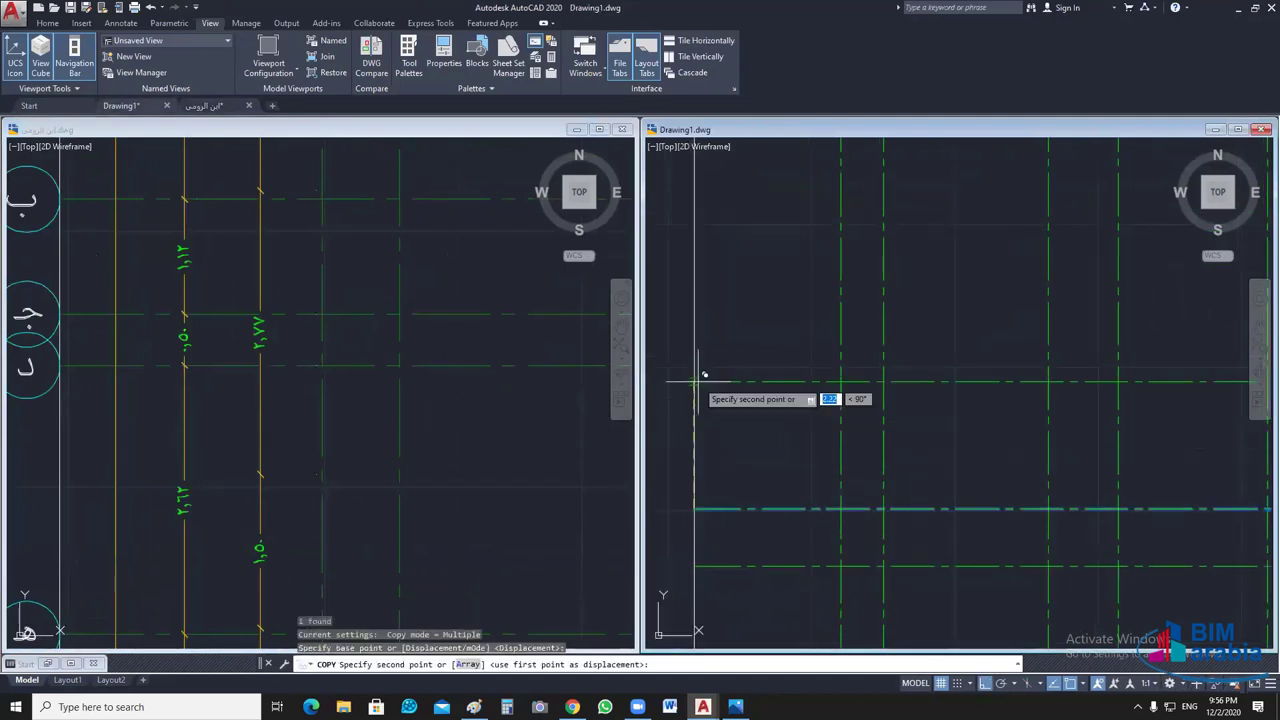
pyautogui.write('2.62')
pyautogui.press('Return')
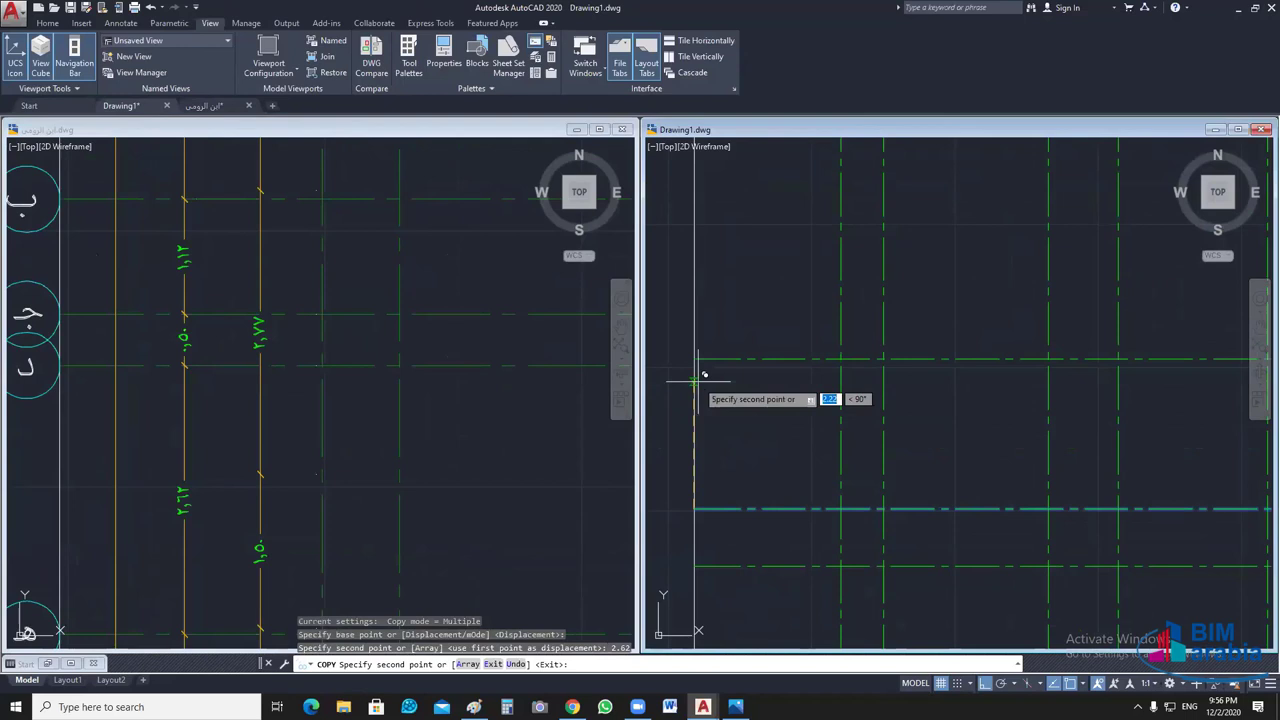
pyautogui.press('Return')
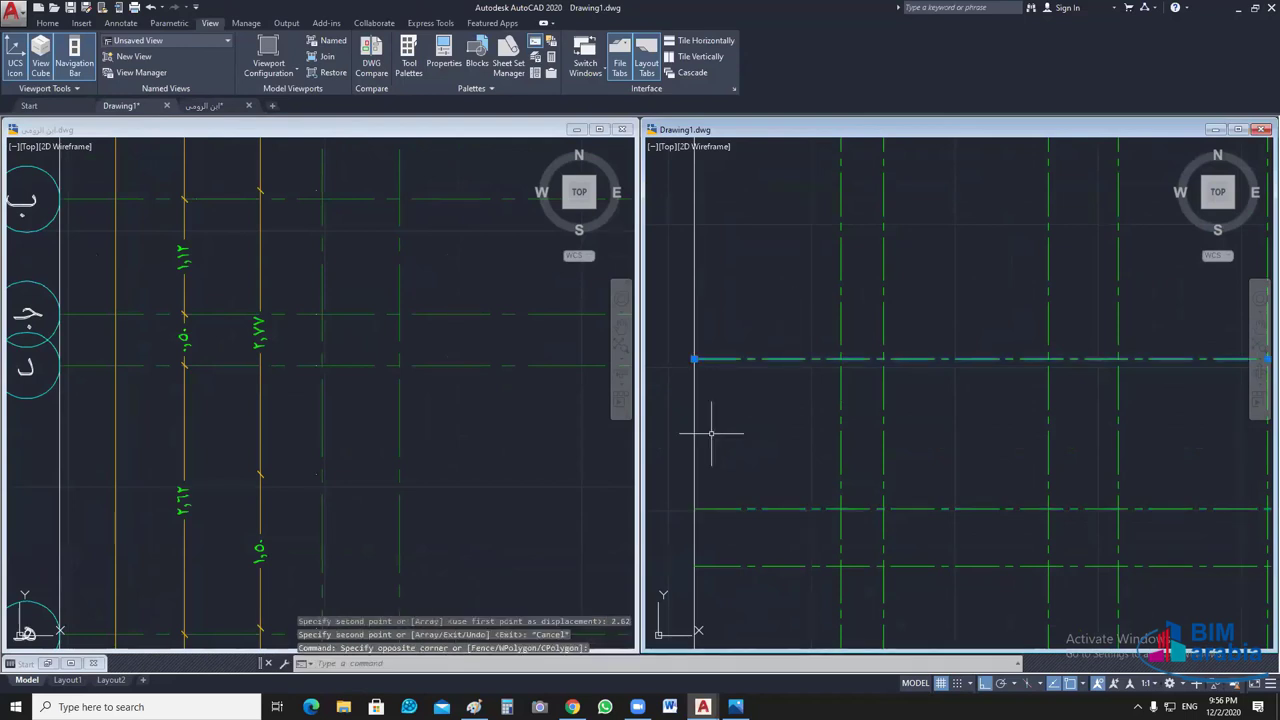
# - Copy further horizontal axis lines at spacings of 0.5 and 1.12
pyautogui.click(692, 358)
pyautogui.press('Return')
pyautogui.click(692, 358)
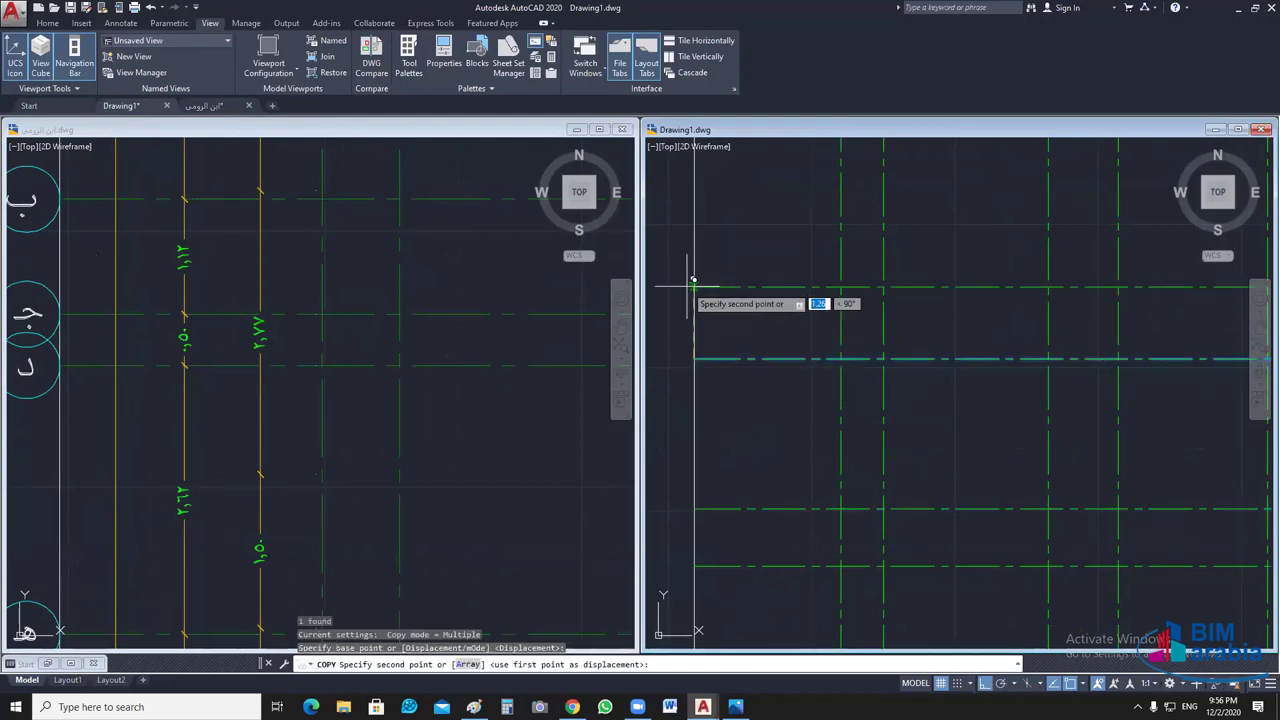
pyautogui.write('.5')
pyautogui.press('Return')
pyautogui.press('Return')
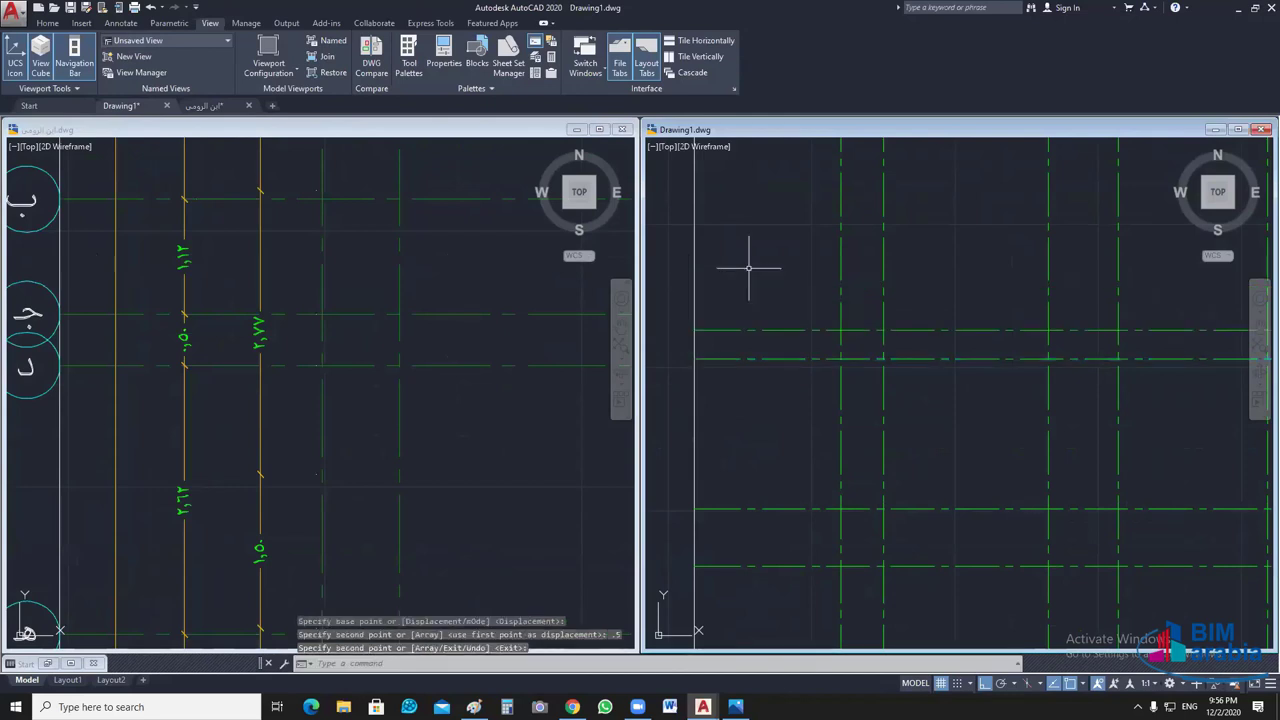
pyautogui.moveTo(749, 266); pyautogui.dragTo(743, 360, button='middle')
pyautogui.click(745, 366)
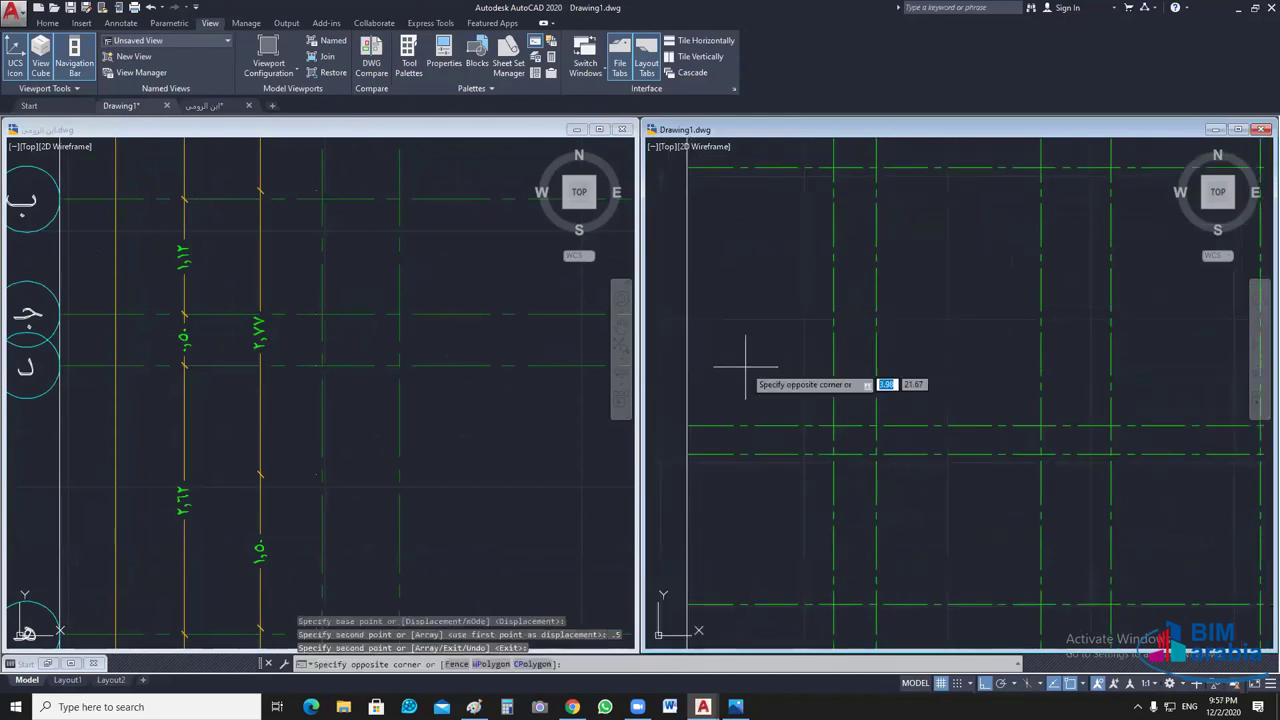
pyautogui.click(729, 423)
pyautogui.press('Return')
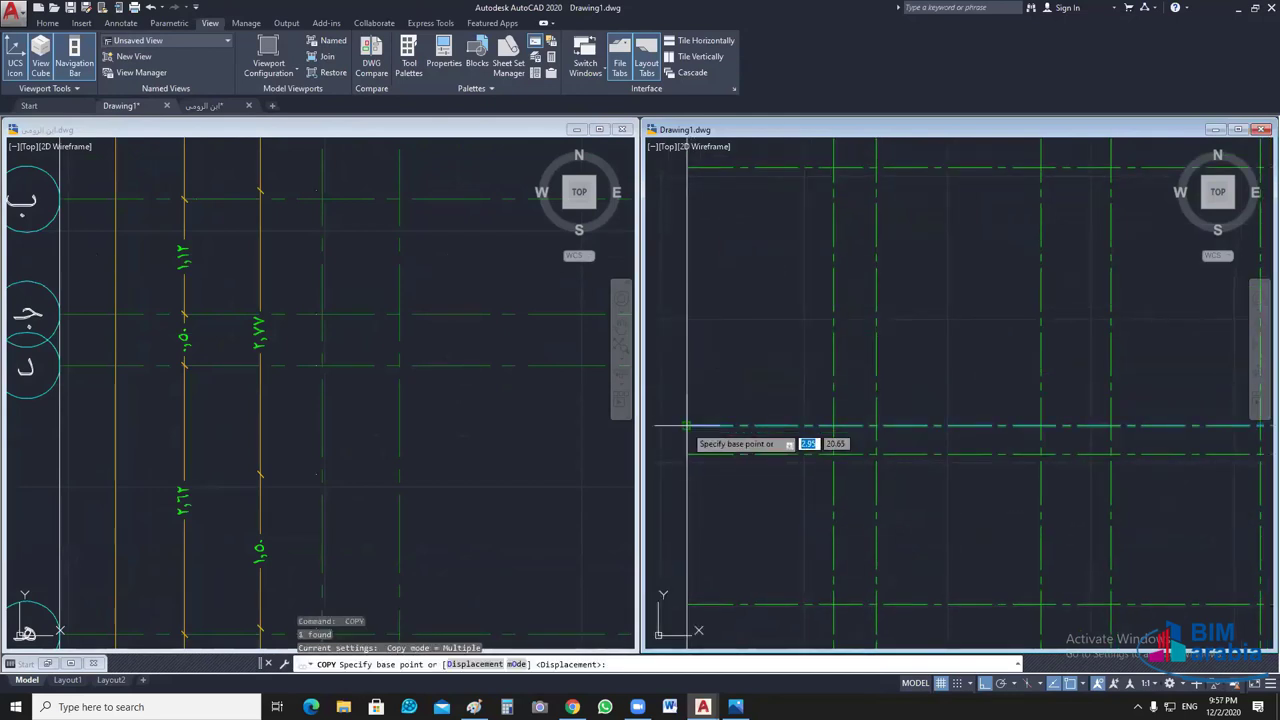
pyautogui.click(686, 426)
pyautogui.write('1.12')
pyautogui.press('Return')
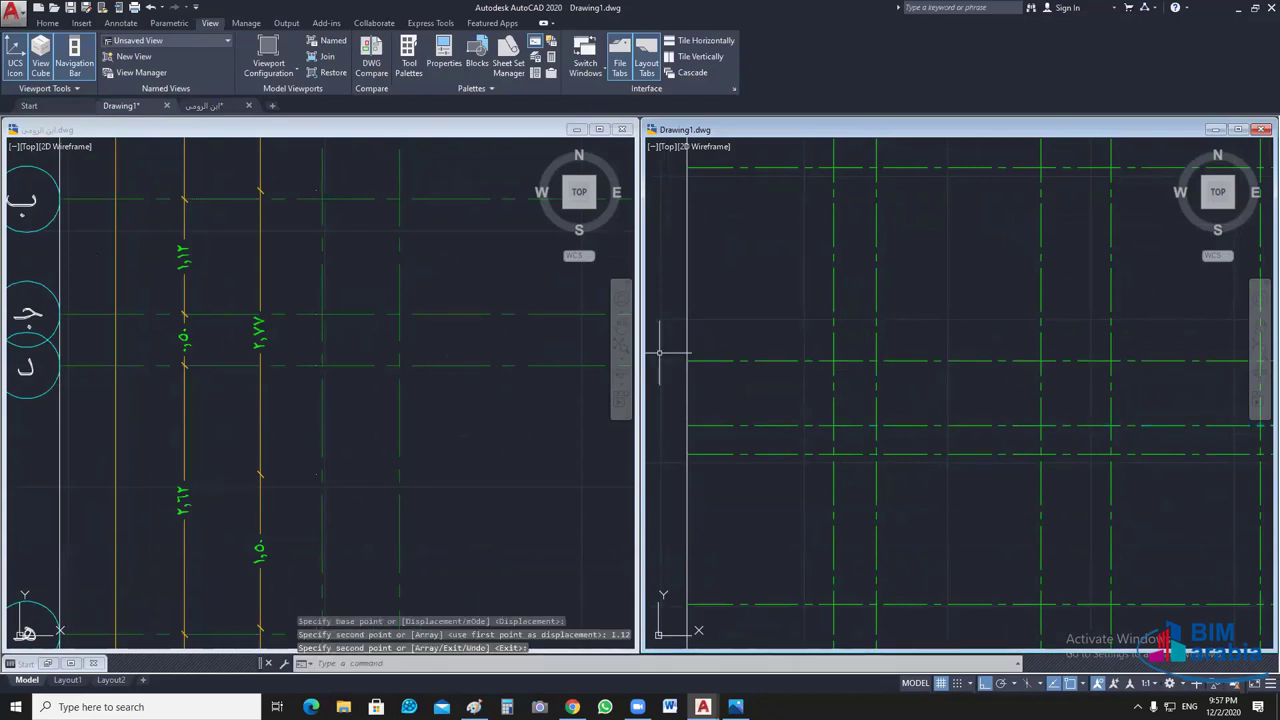
# - Read the next spacing on the reference plan and copy an axis line up 3.34
pyautogui.click(450, 380)
pyautogui.moveTo(358, 269)
pyautogui.mouseDown(button='middle')
pyautogui.moveTo(351, 419)
pyautogui.moveTo(373, 605)
pyautogui.mouseUp(button='middle')
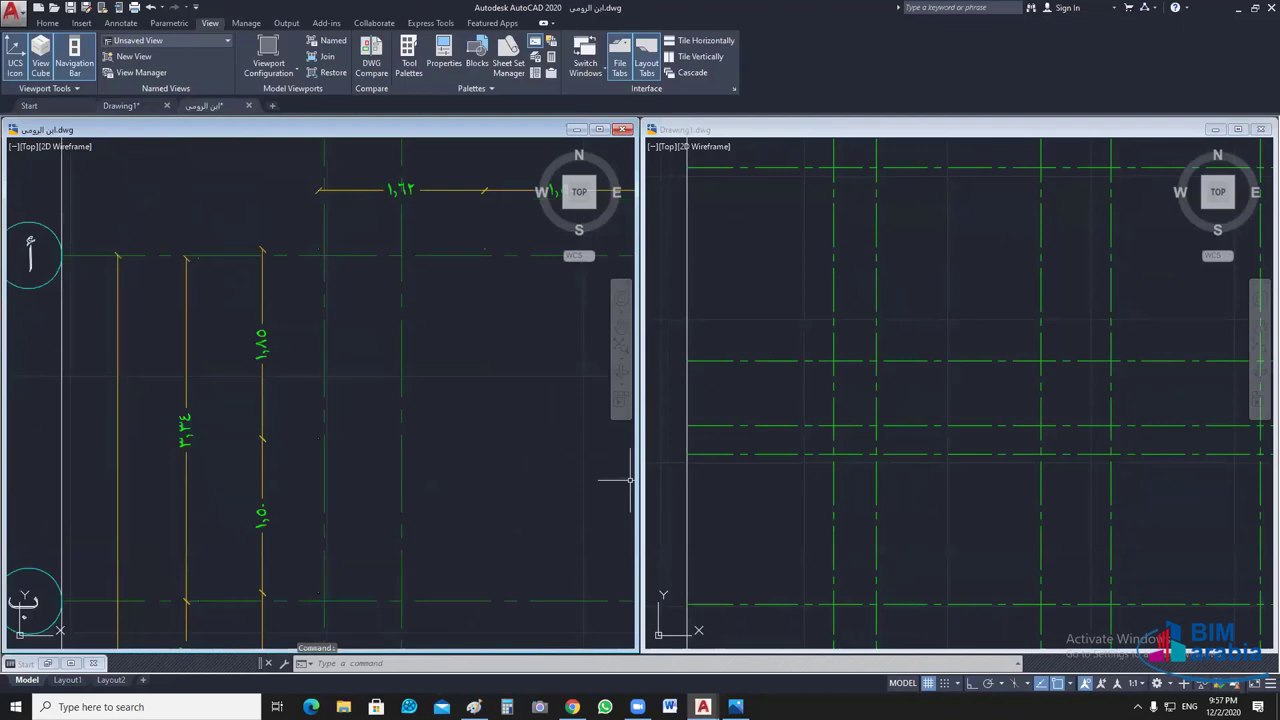
pyautogui.click(690, 450)
pyautogui.click(740, 395)
pyautogui.click(686, 364)
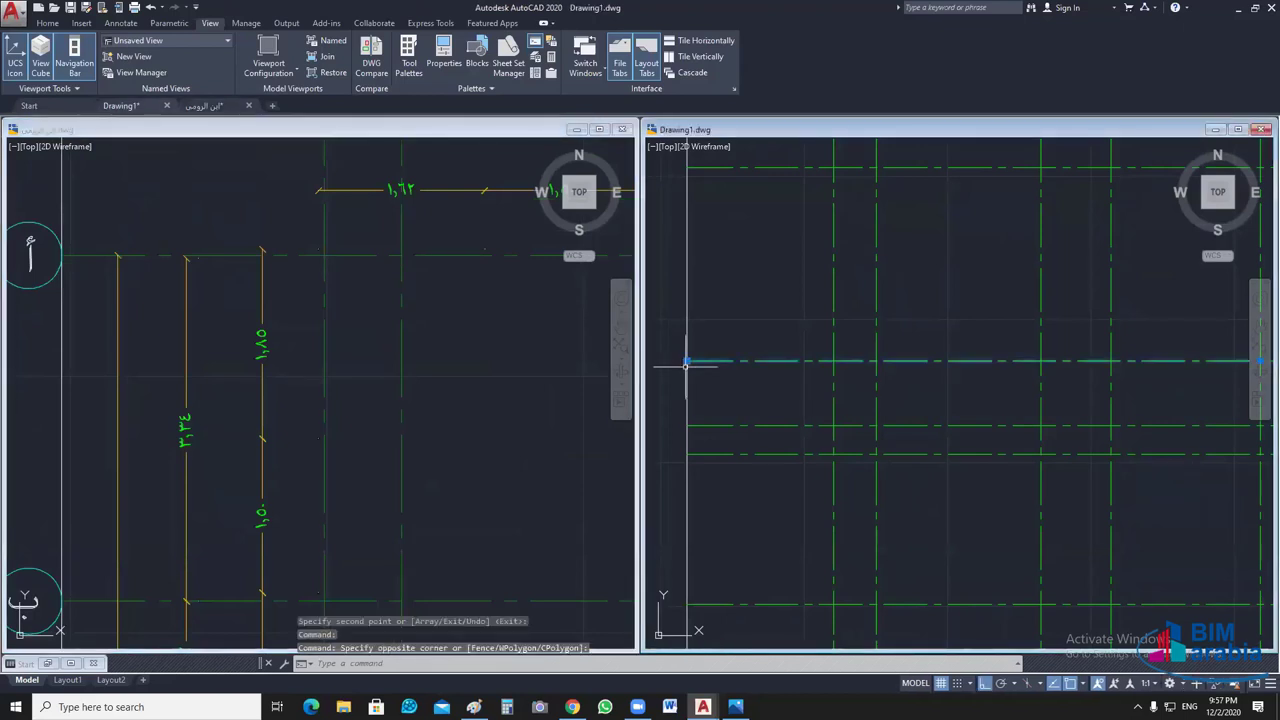
pyautogui.write('co')
pyautogui.press('Return')
pyautogui.click(686, 362)
pyautogui.write('3.')
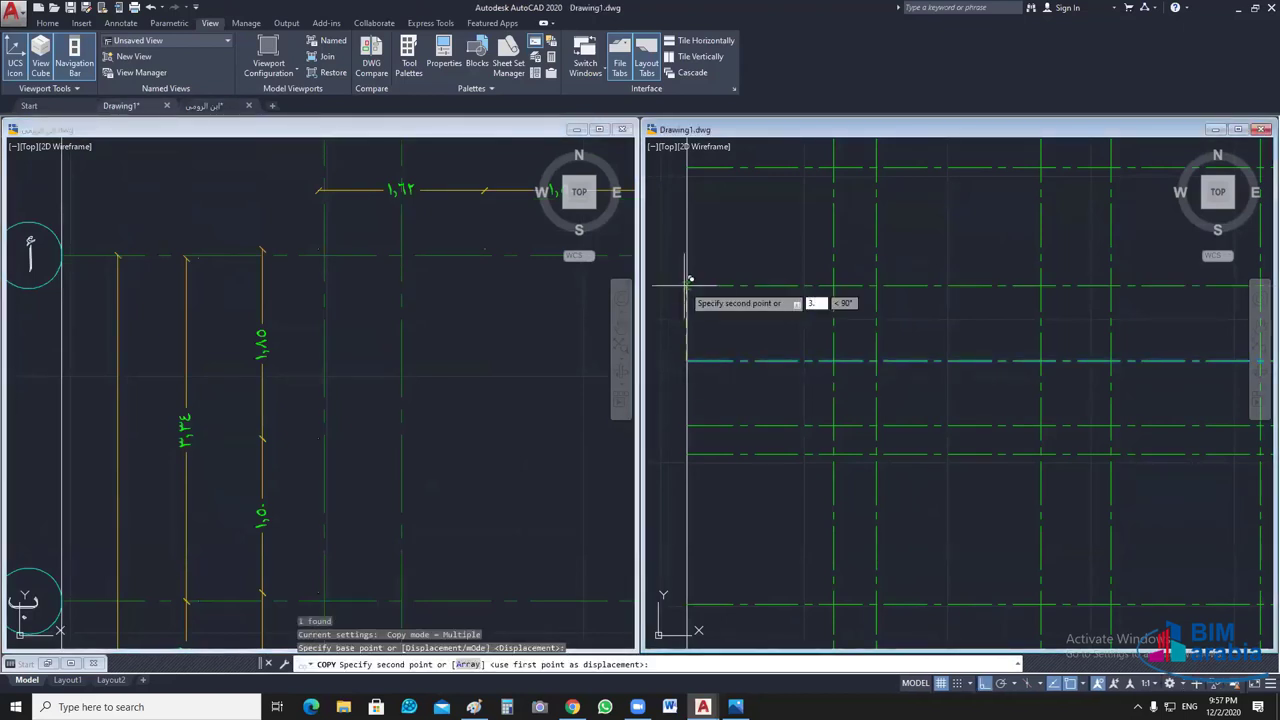
pyautogui.write('34')
pyautogui.press('Return')
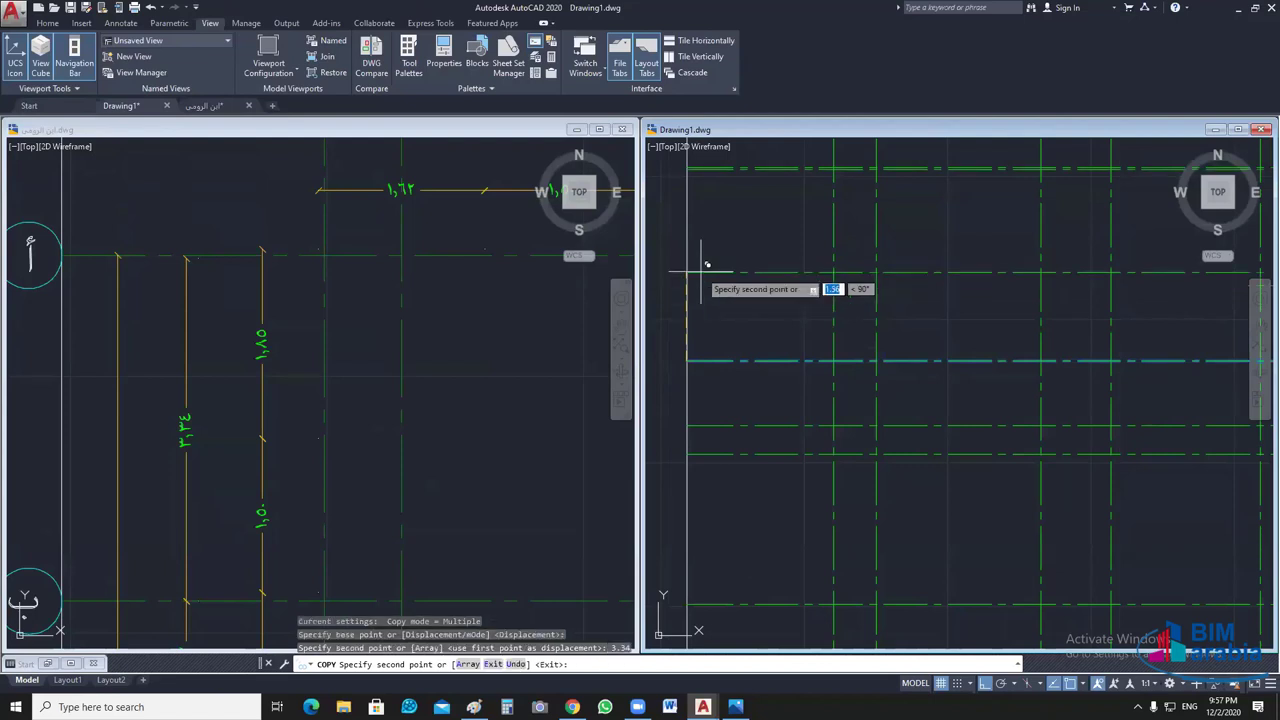
# - End the copy and erase the stray top axis line after comparing with the reference plan
pyautogui.press('Escape')
pyautogui.scroll(-4, 727, 310)
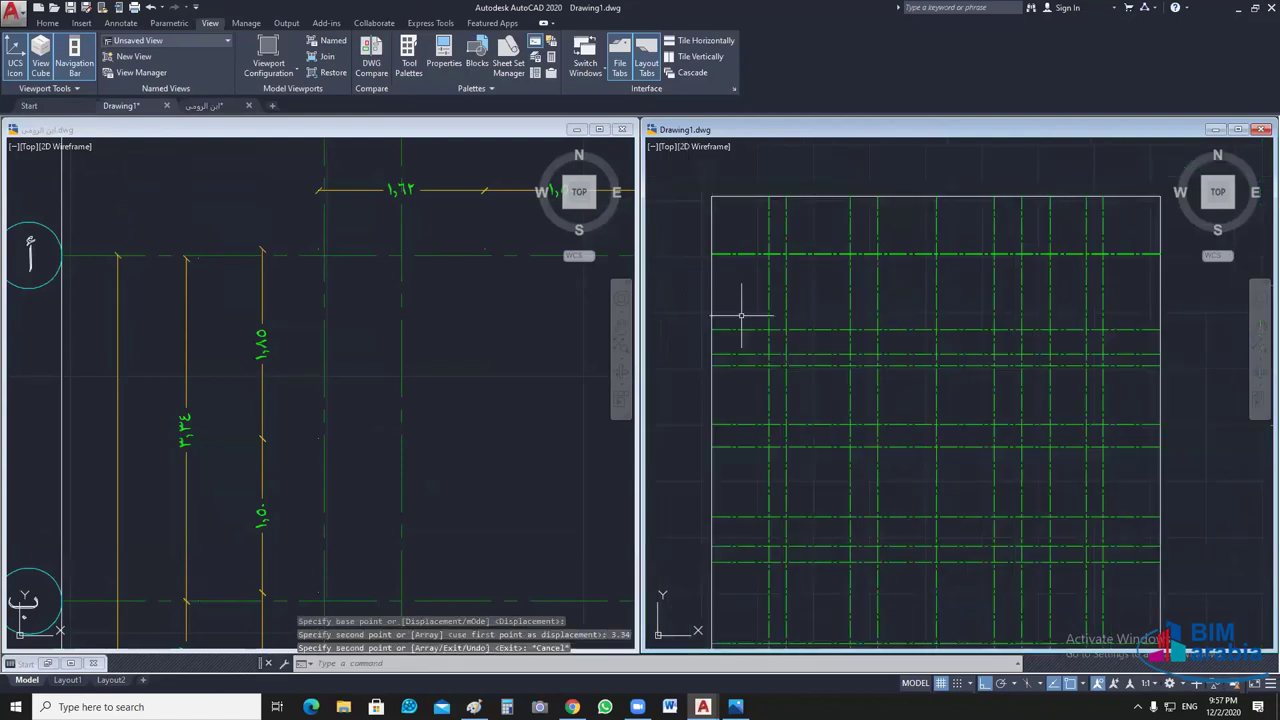
pyautogui.moveTo(740, 296); pyautogui.dragTo(737, 336, button='middle')
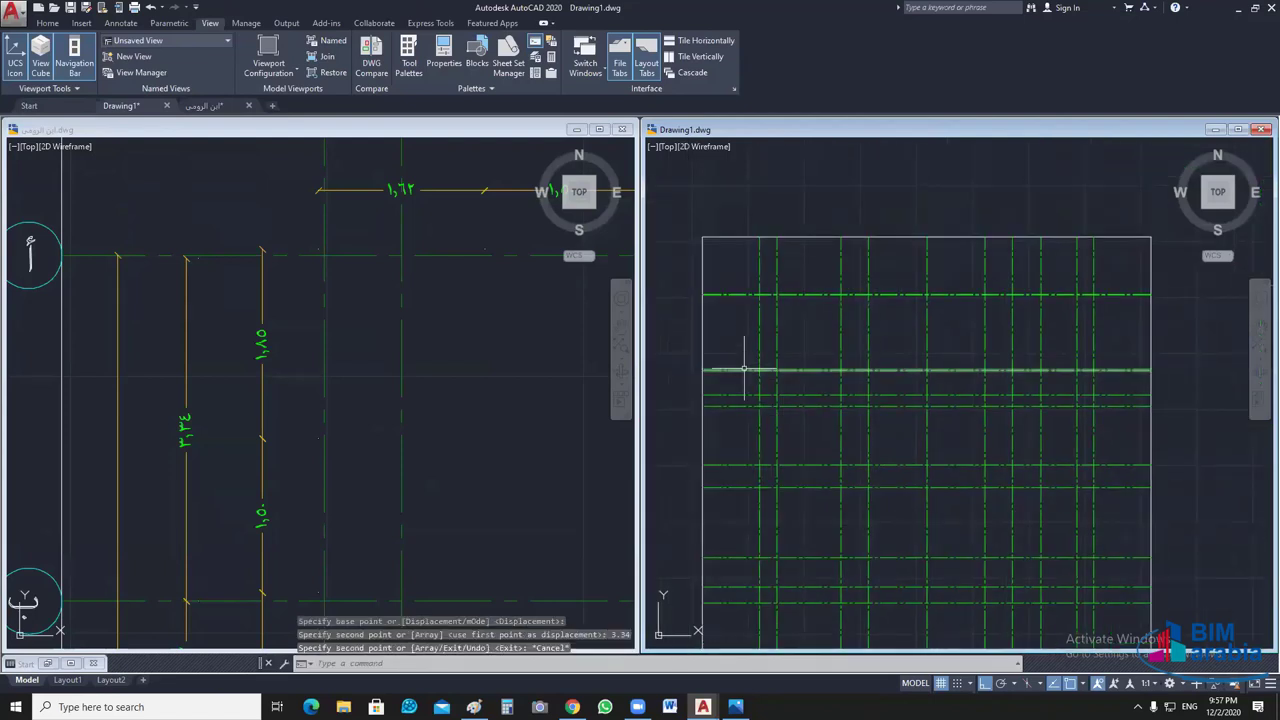
pyautogui.scroll(4, 749, 307)
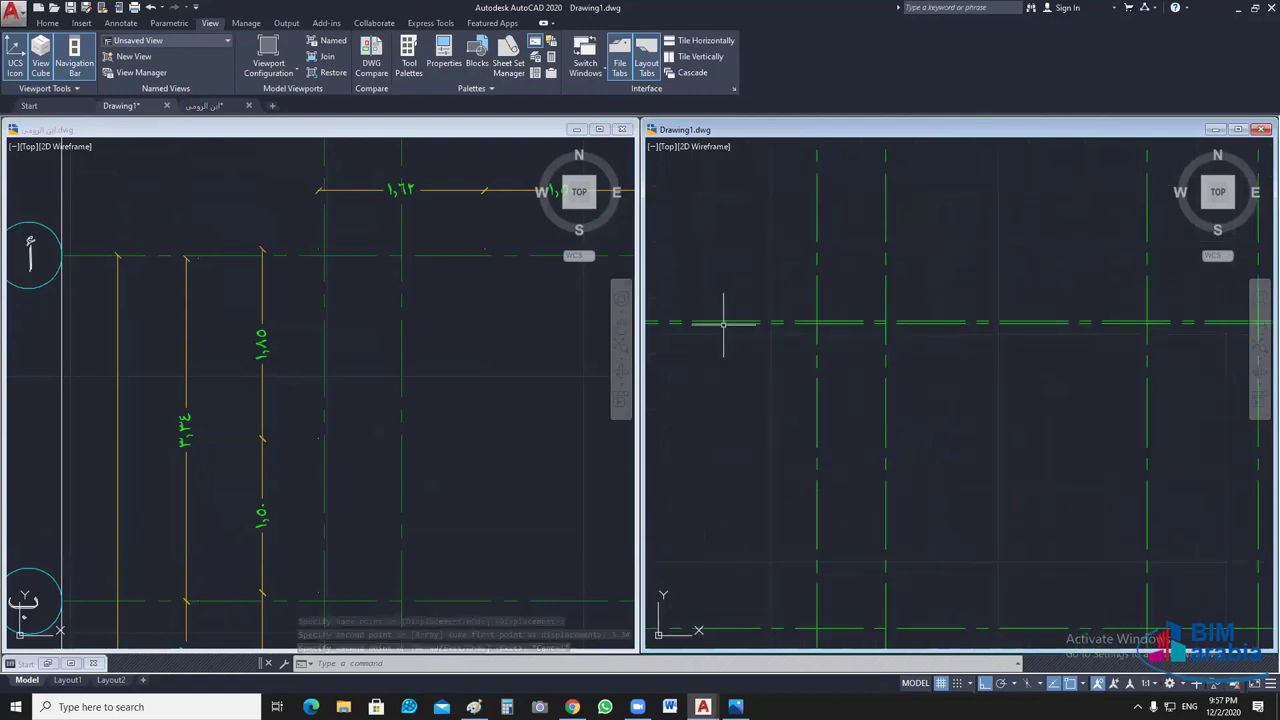
pyautogui.moveTo(728, 350); pyautogui.dragTo(727, 370, button='middle')
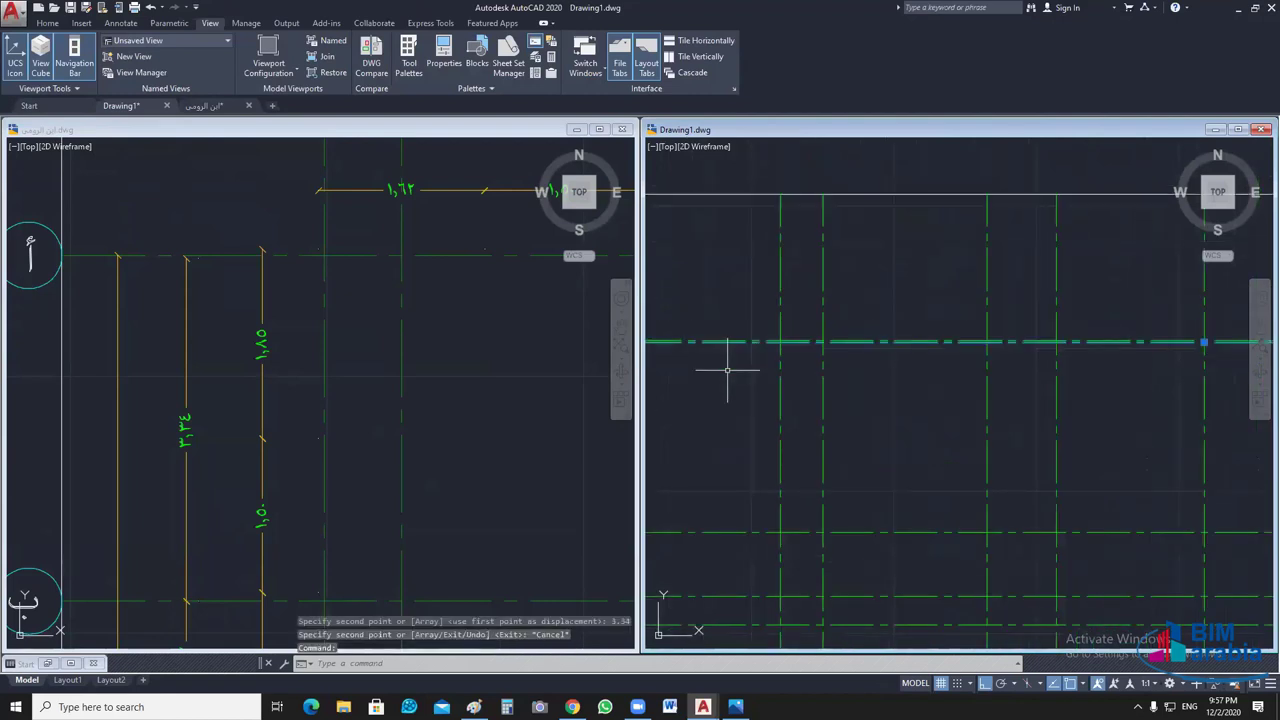
pyautogui.scroll(-2, 737, 363)
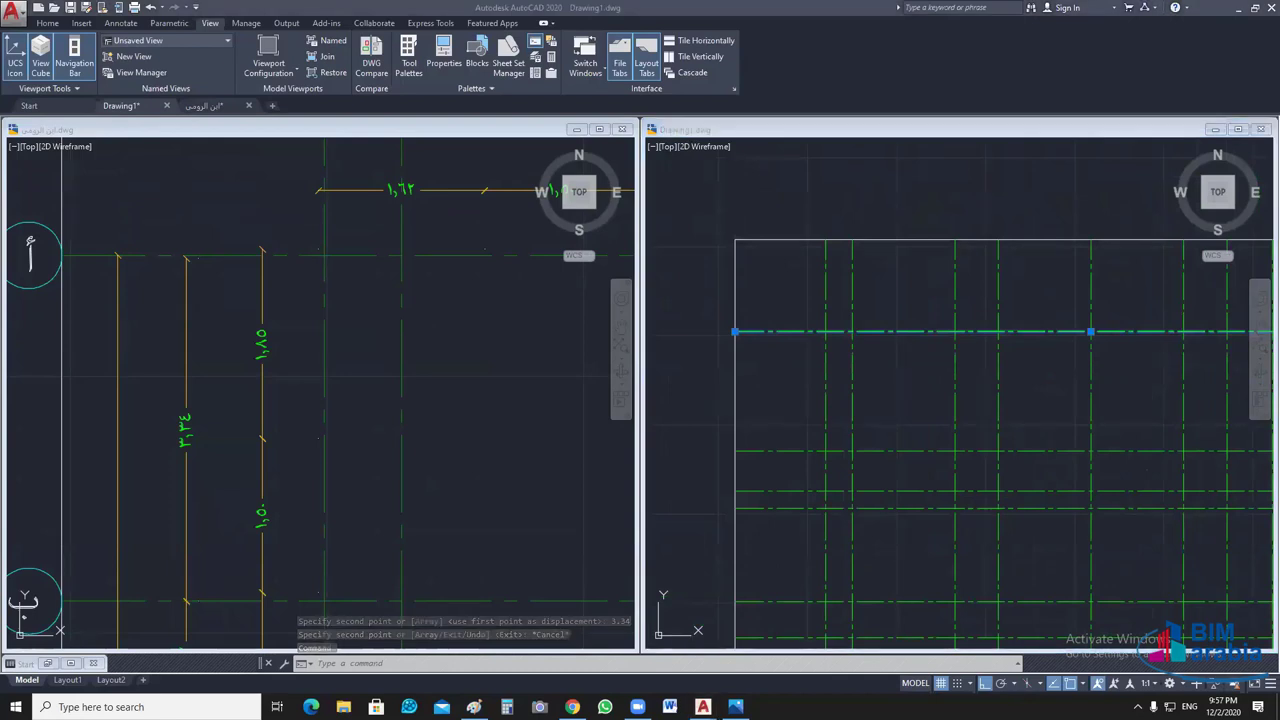
pyautogui.click(183, 289)
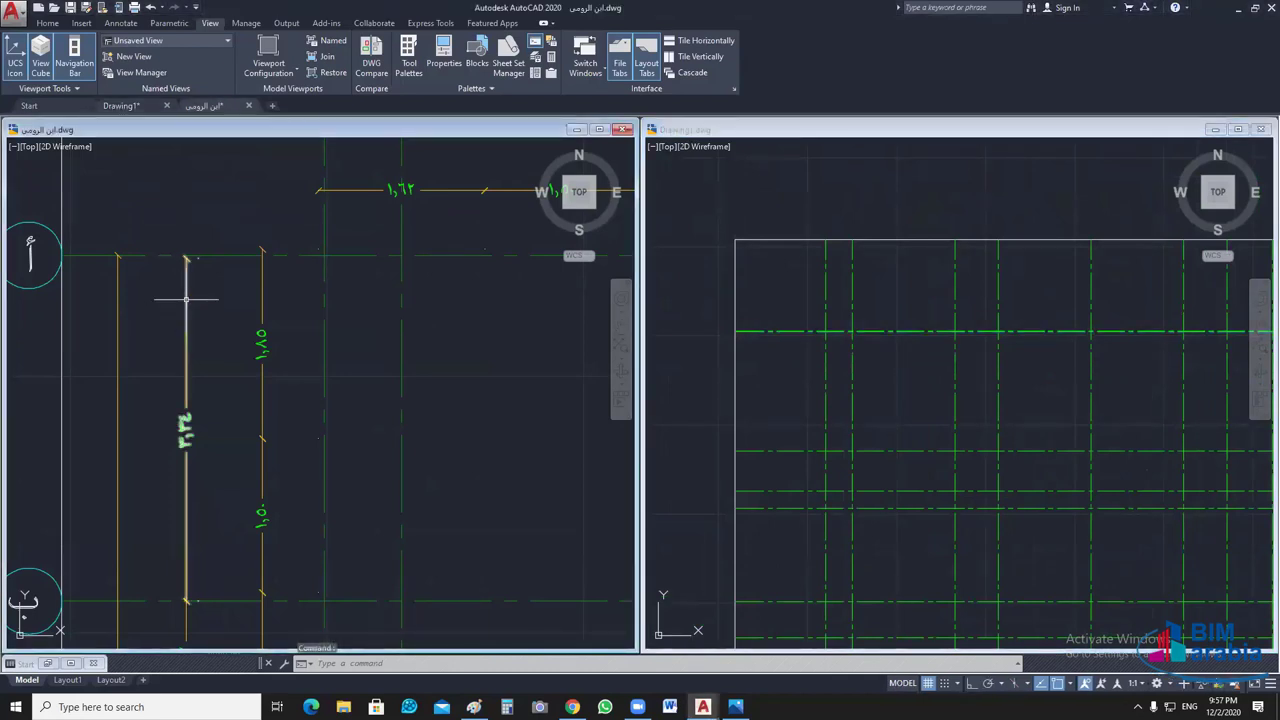
pyautogui.scroll(4, 195, 262)
pyautogui.press('Escape')
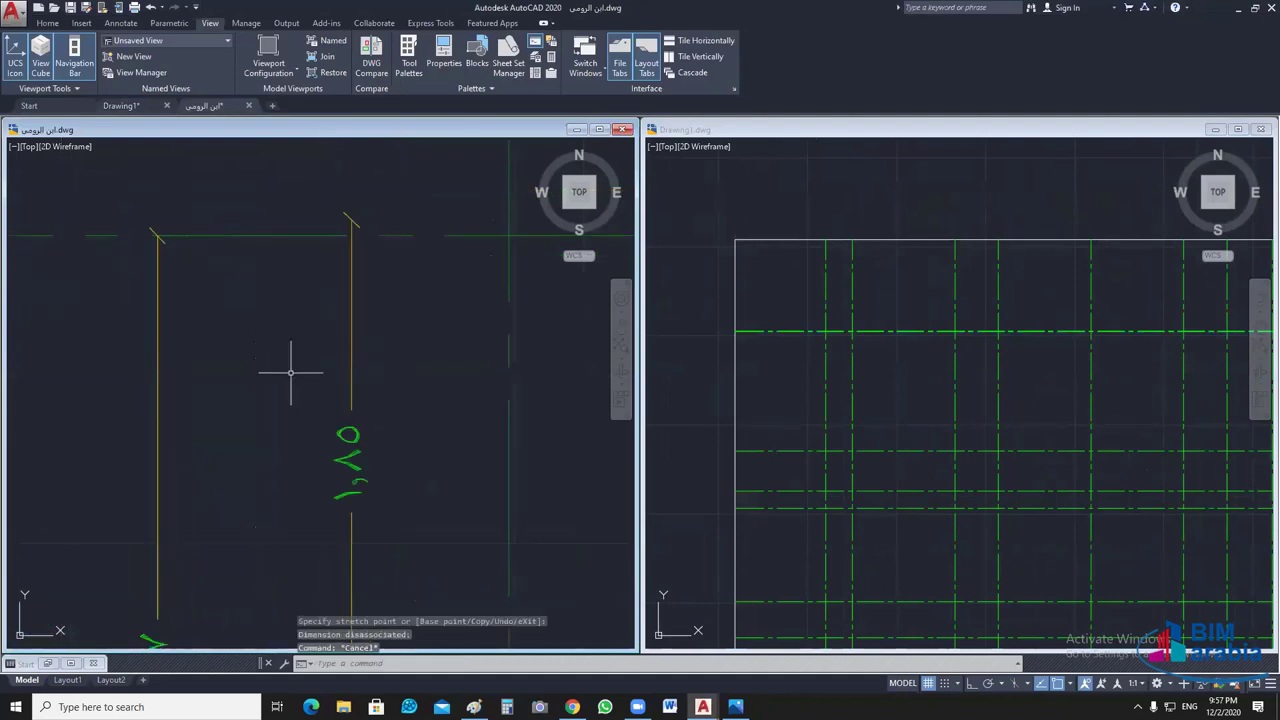
pyautogui.scroll(-2, 290, 372)
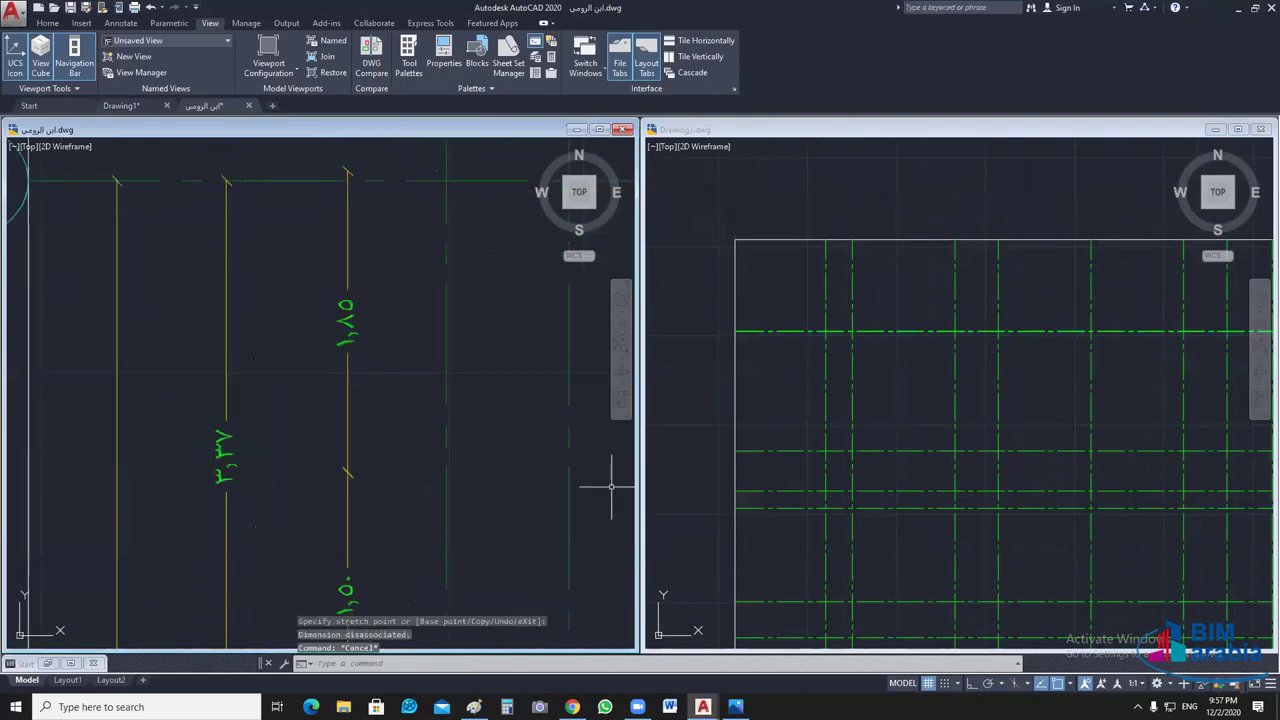
pyautogui.click(700, 420)
pyautogui.scroll(5, 811, 346)
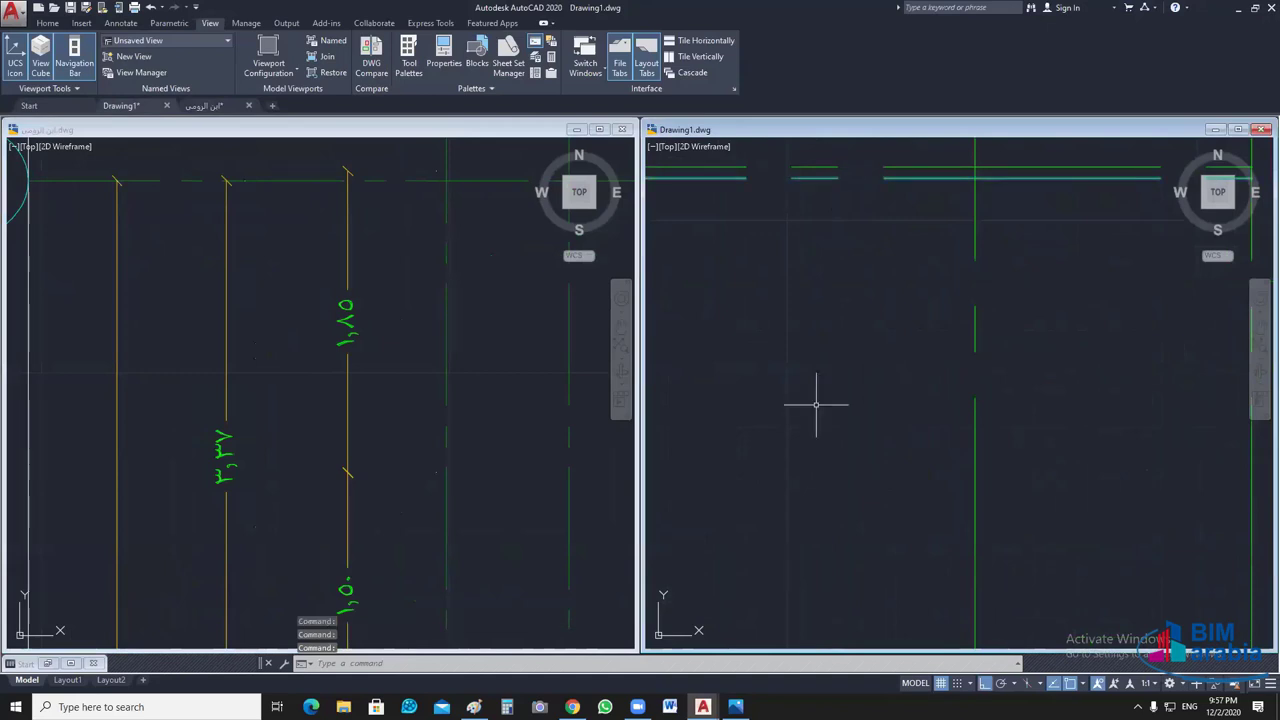
pyautogui.press('Delete')
# - Pan and zoom so Drawing1's full horizontal and vertical axis grid fits the view
pyautogui.scroll(-2, 820, 405)
pyautogui.scroll(-2, 840, 404)
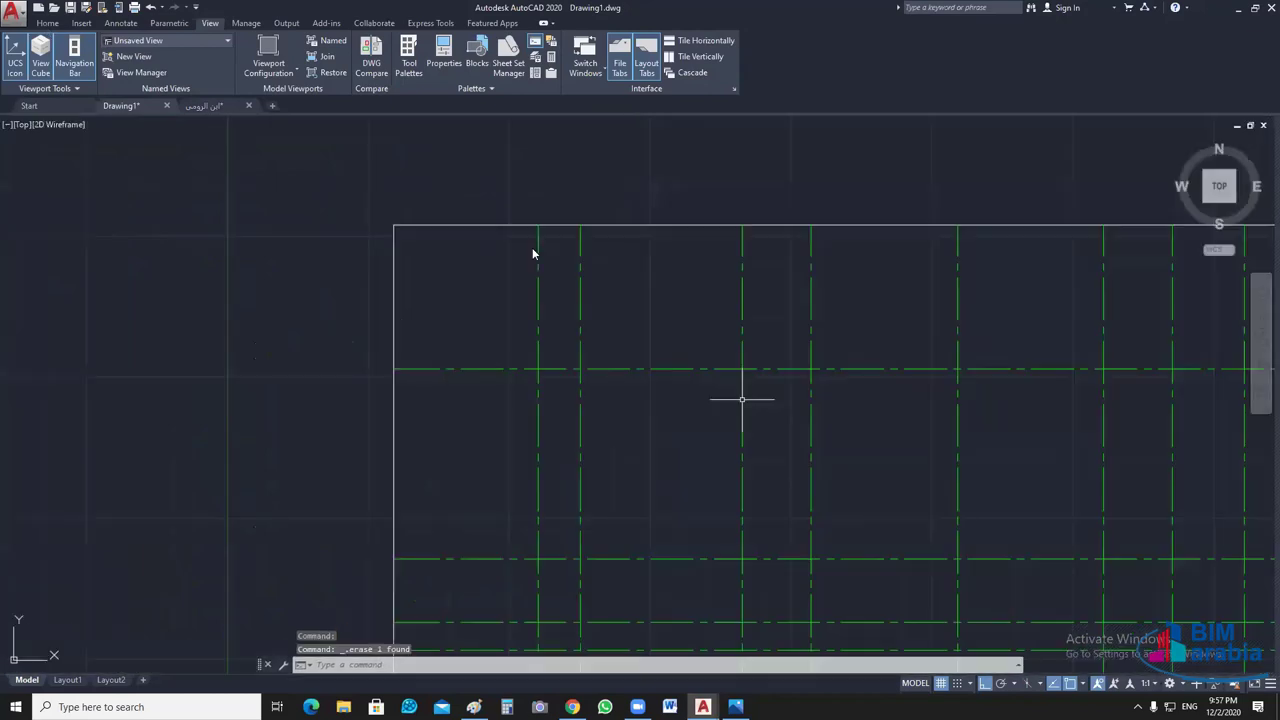
pyautogui.scroll(-1, 532, 247)
pyautogui.click(47, 22)
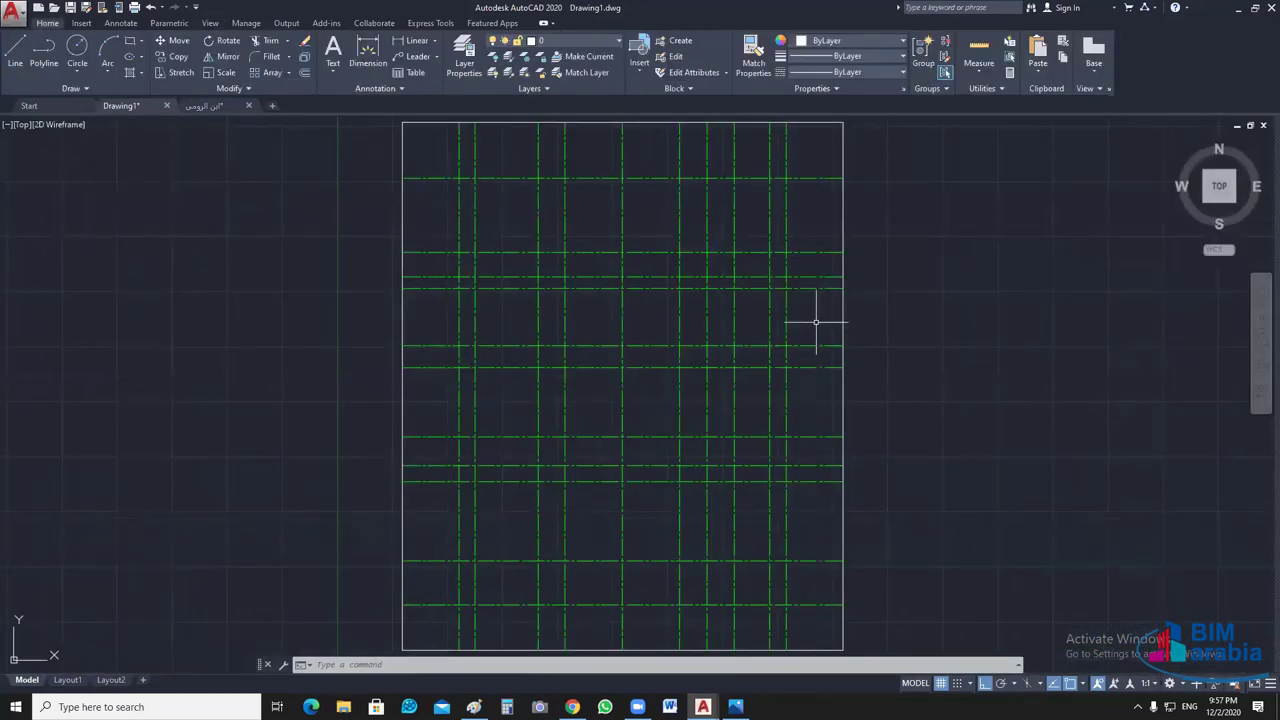
pyautogui.moveTo(816, 322); pyautogui.dragTo(586, 317, button='middle')
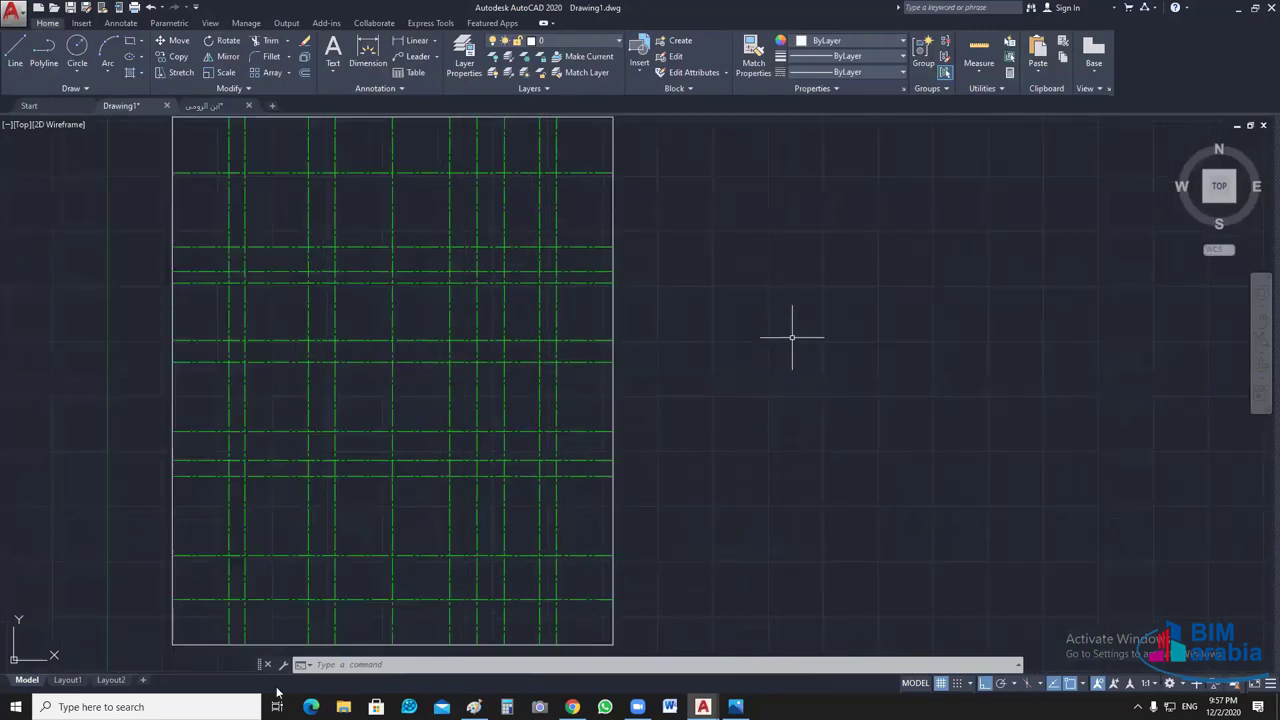
pyautogui.moveTo(695, 555); pyautogui.dragTo(821, 523, button='middle')
pyautogui.scroll(2, 392, 512)
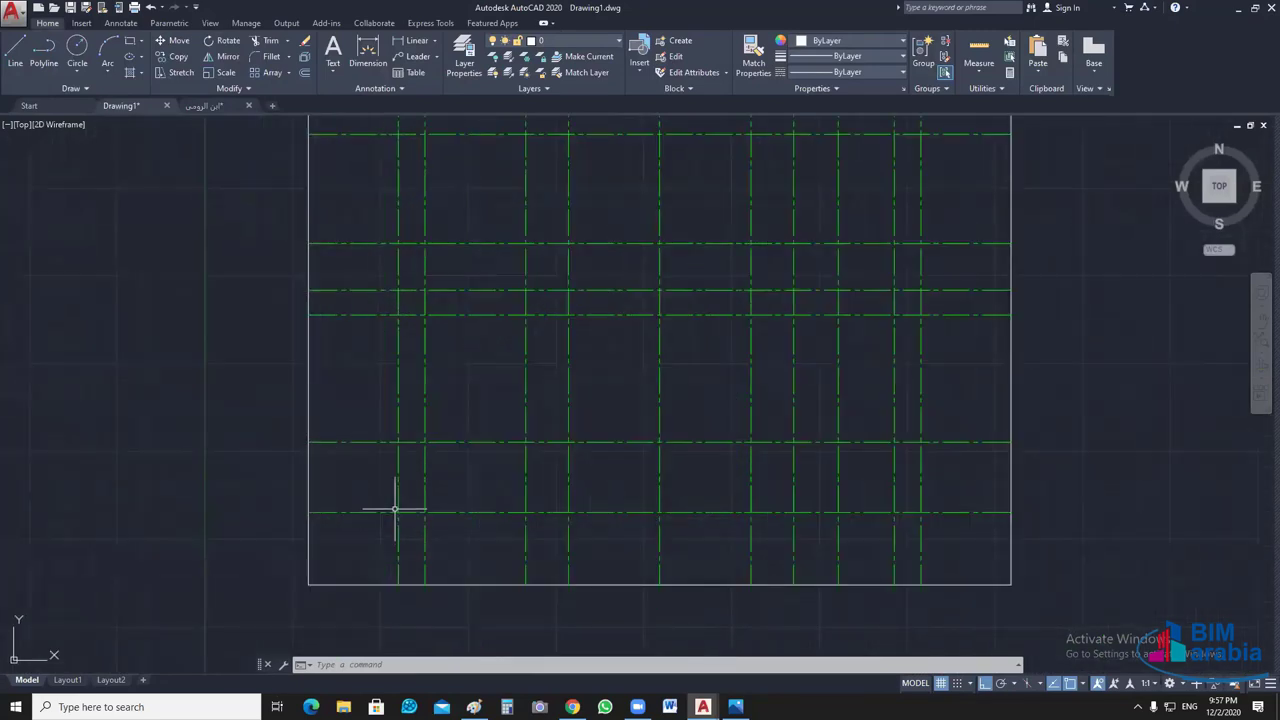
pyautogui.scroll(-2, 951, 380)
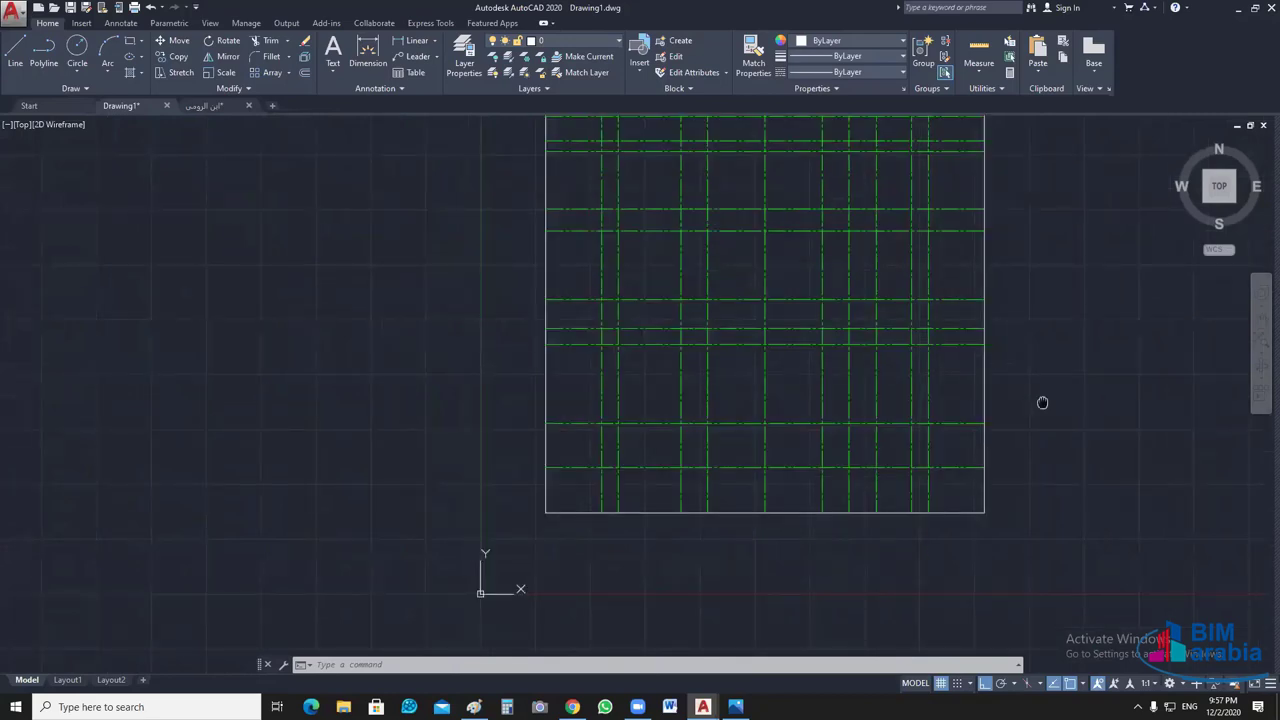
pyautogui.moveTo(1042, 402); pyautogui.dragTo(903, 415, button='middle')
pyautogui.scroll(-2, 903, 415)
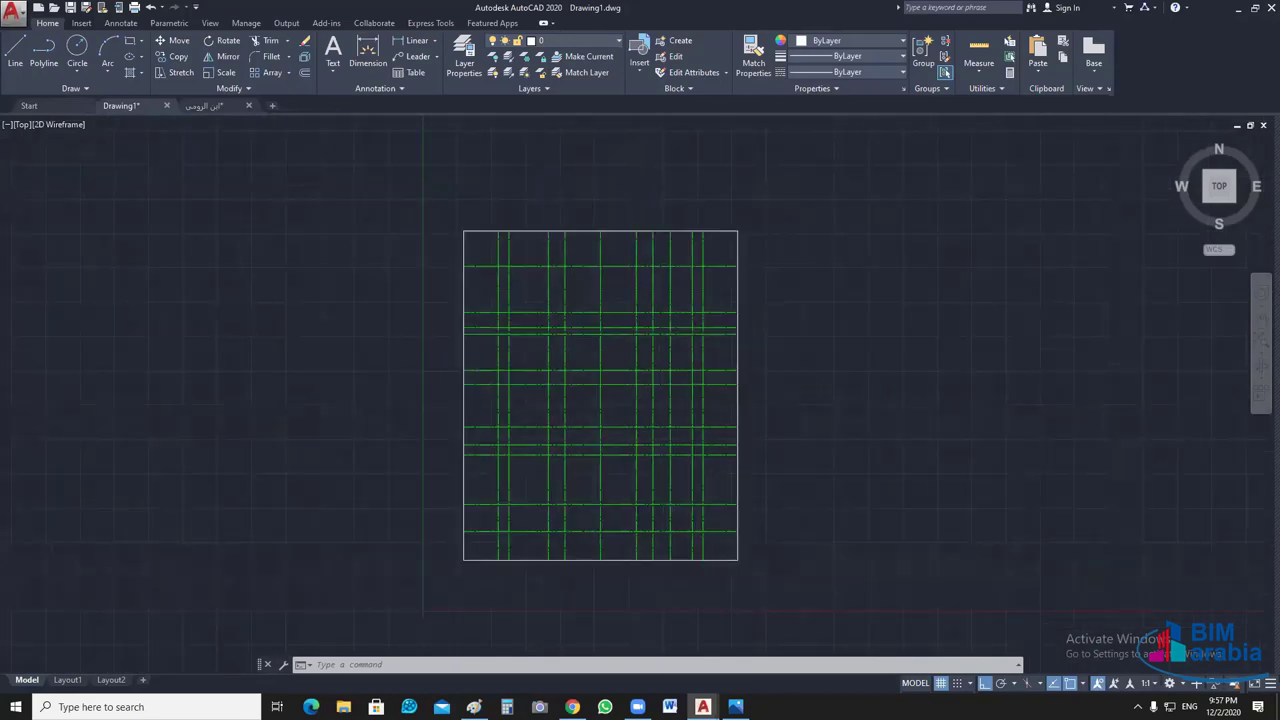
pyautogui.scroll(2, 875, 419)
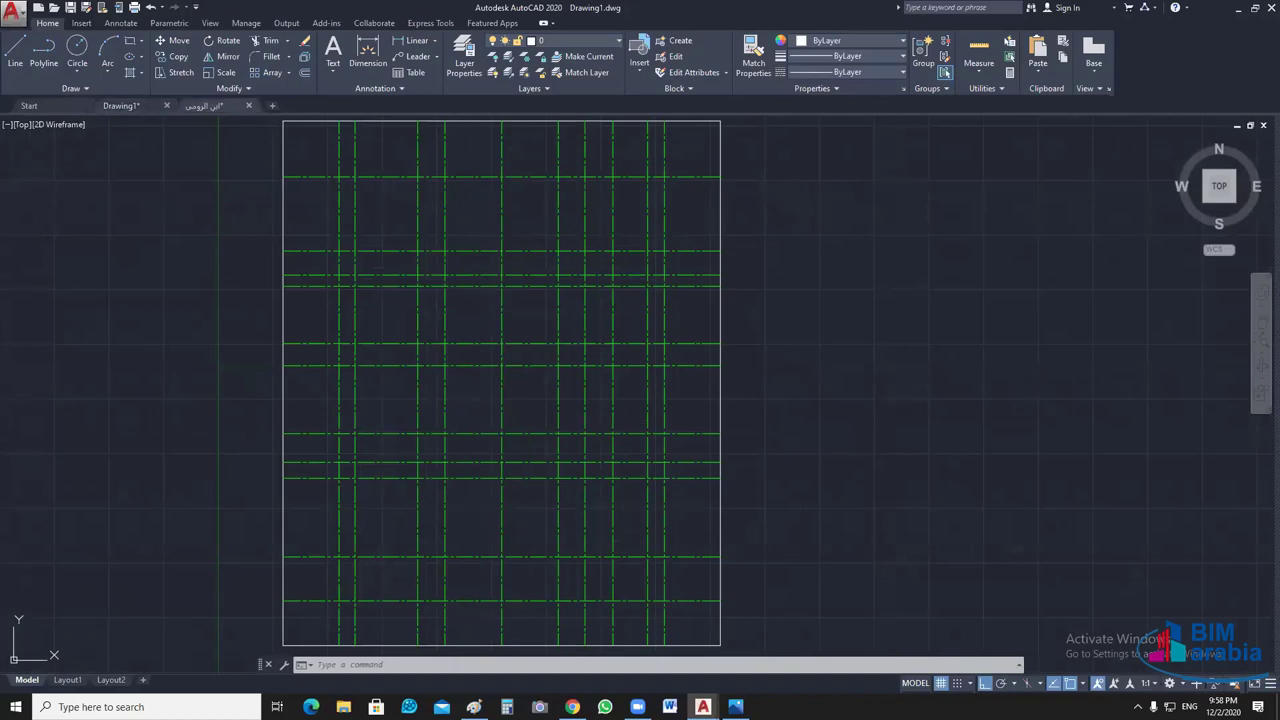
# - On the reference plan, cancel LAYOFF and turn all layers back on
pyautogui.hotkey('ctrl', 'Tab')
pyautogui.scroll(-5, 801, 378)
pyautogui.moveTo(801, 378); pyautogui.dragTo(747, 381, button='middle')
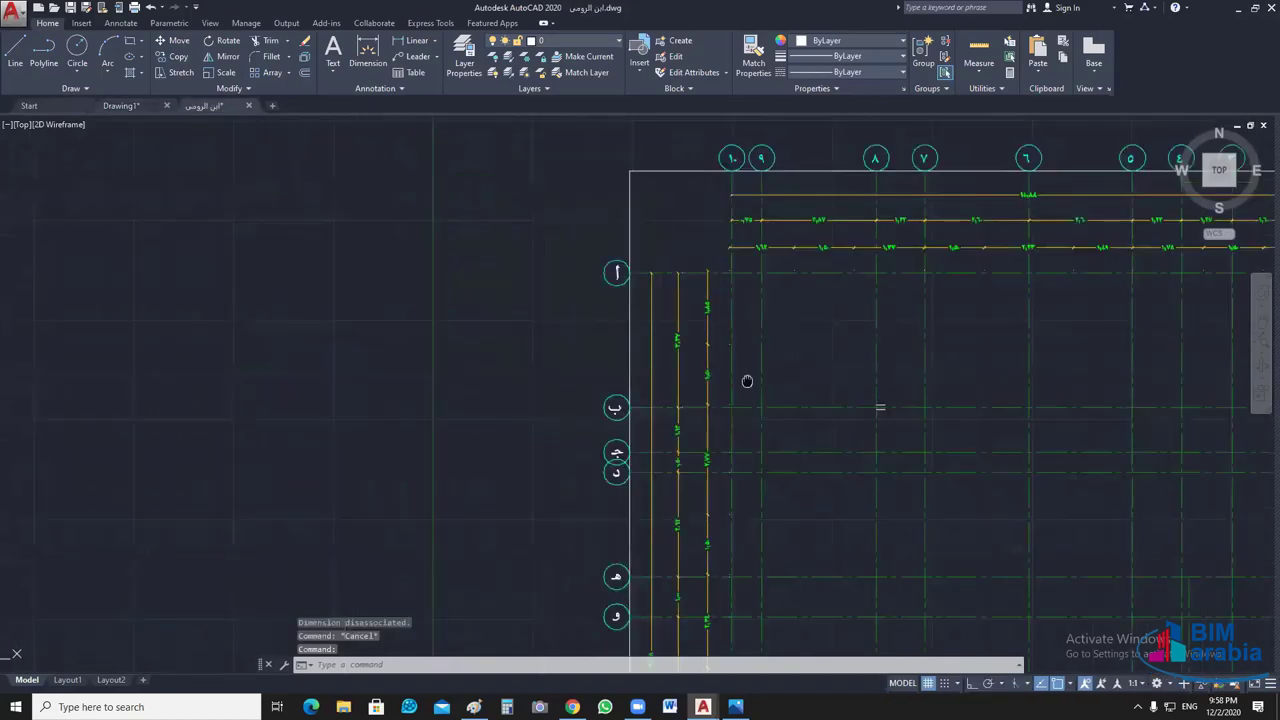
pyautogui.scroll(-3, 747, 381)
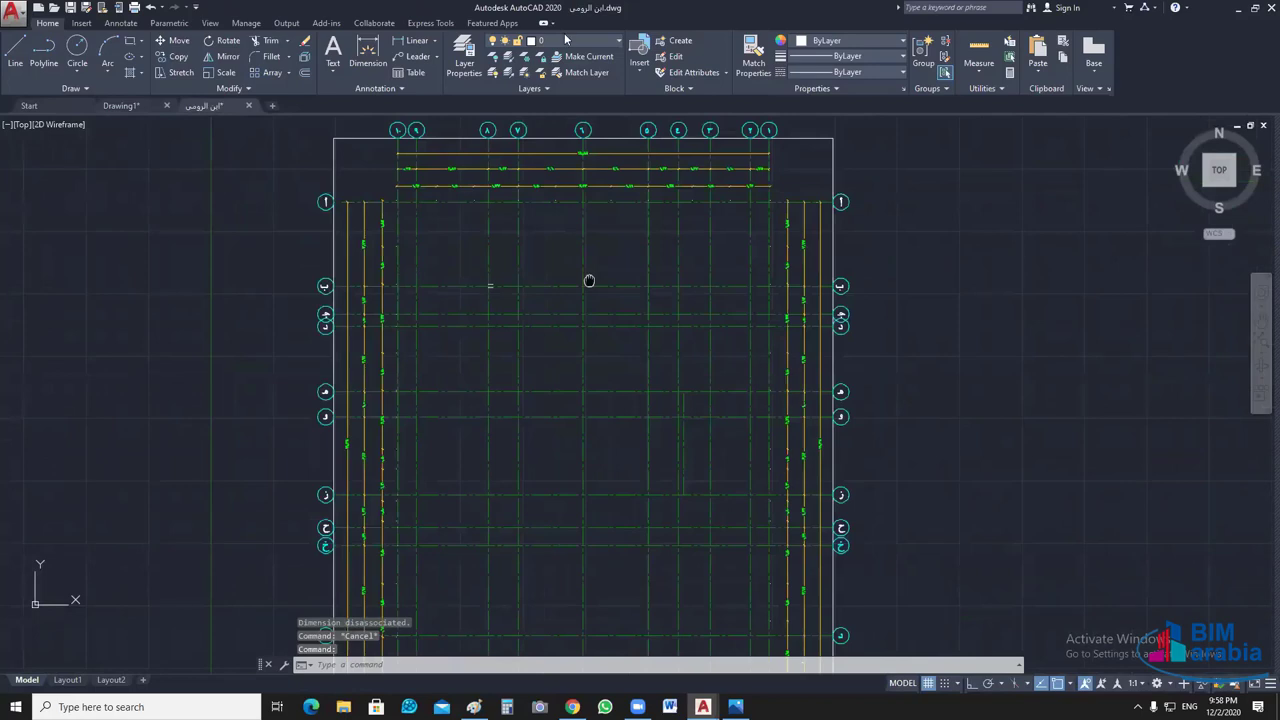
pyautogui.moveTo(594, 372); pyautogui.dragTo(606, 334, button='middle')
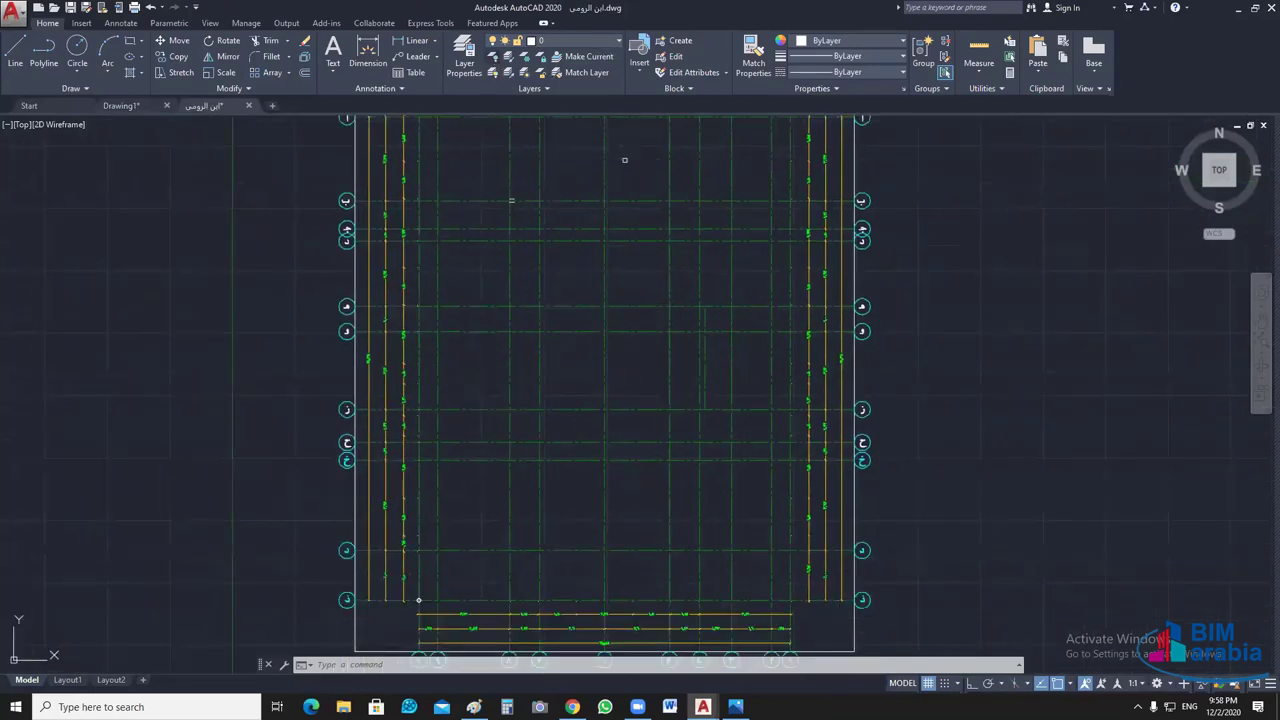
pyautogui.write('layoff')
pyautogui.press('Return')
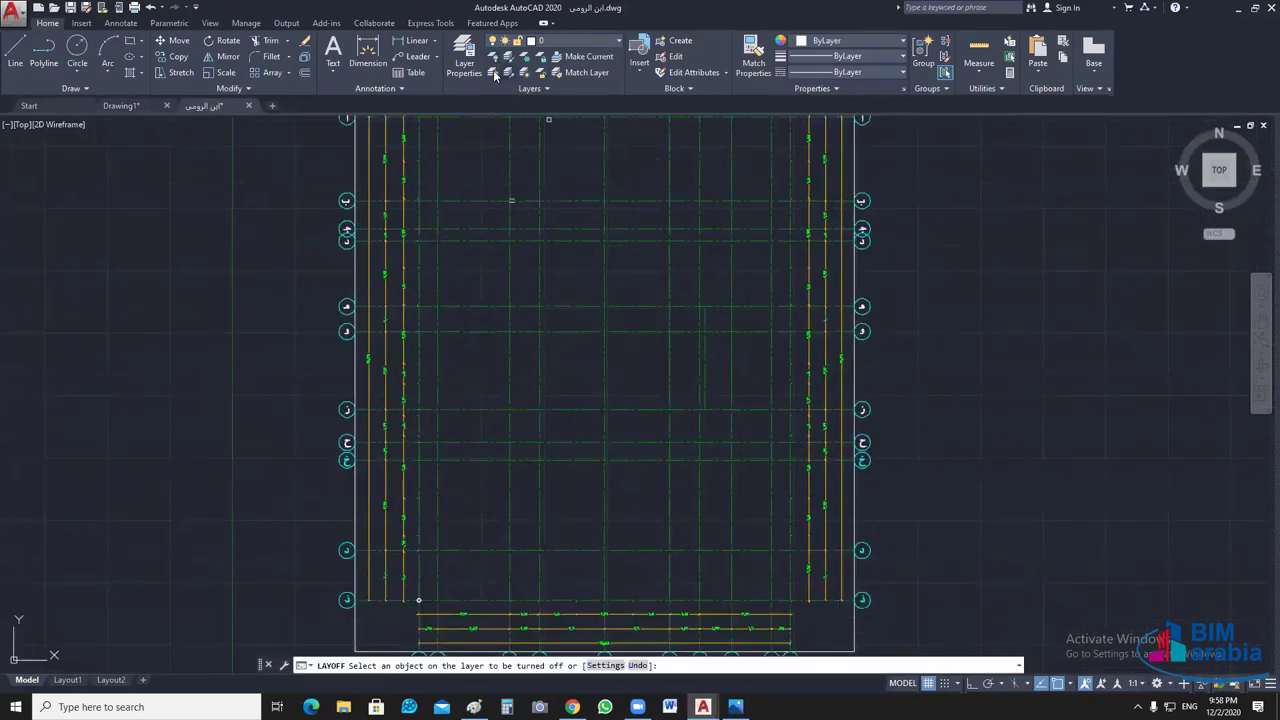
pyautogui.press('Escape')
pyautogui.click(492, 72)
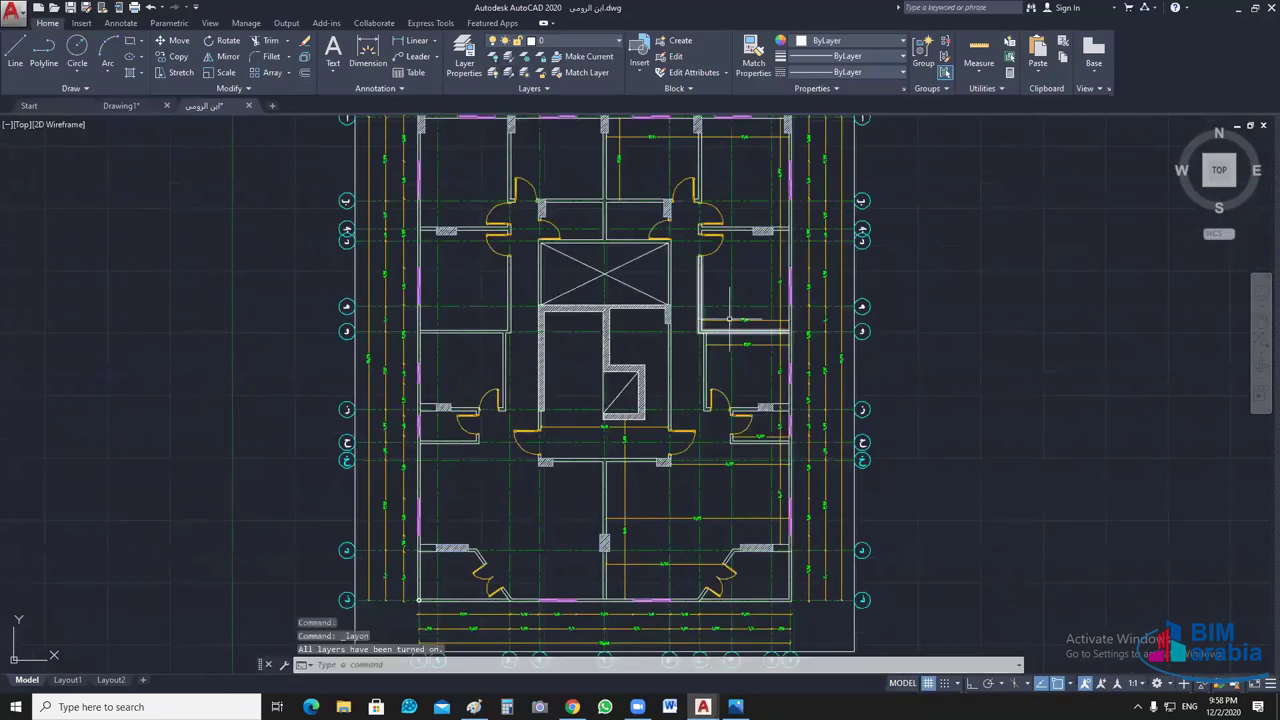
pyautogui.moveTo(729, 318); pyautogui.dragTo(747, 394, button='middle')
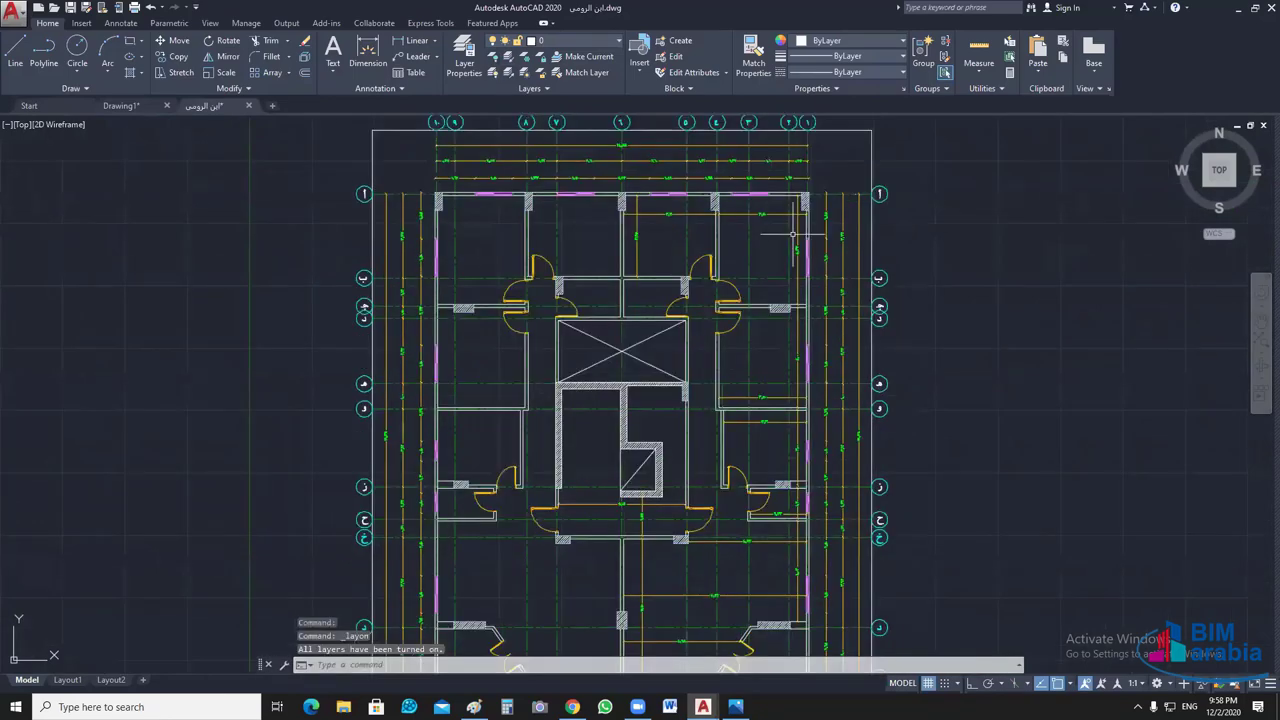
pyautogui.scroll(5, 797, 236)
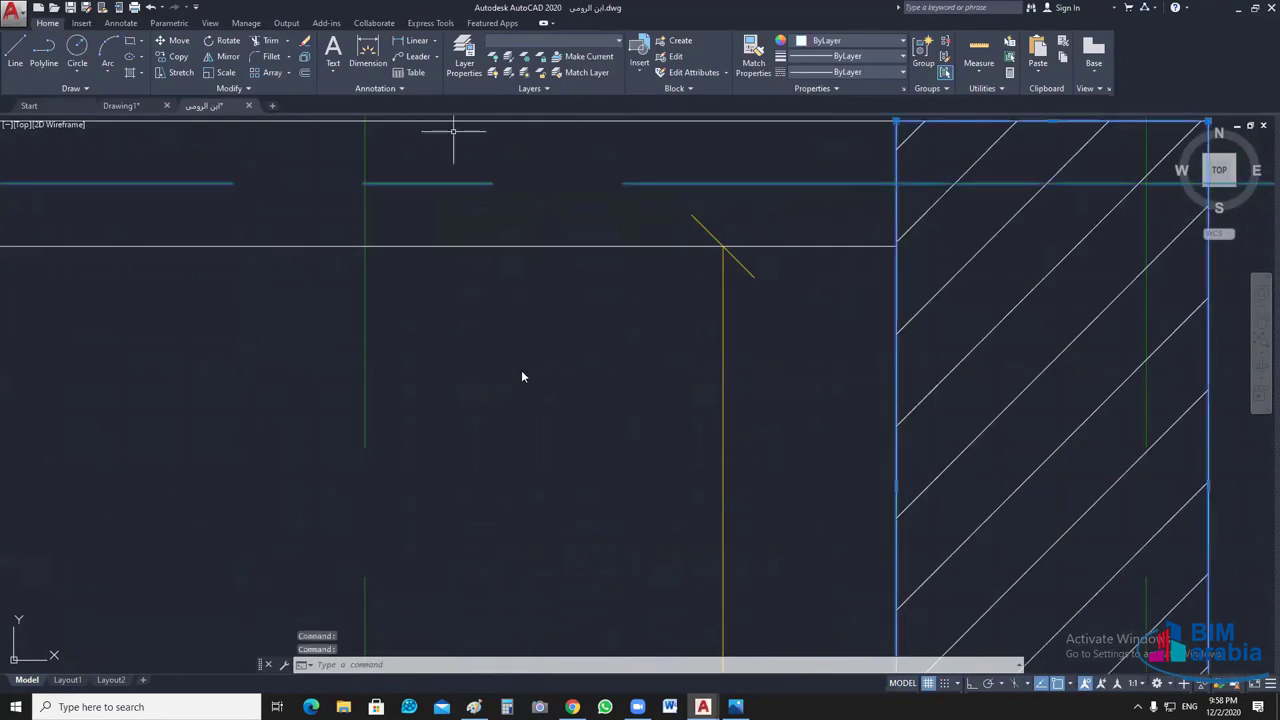
# - Select all objects similar to a column, isolate them, and zoom to the whole column grid
pyautogui.rightClick(522, 371)
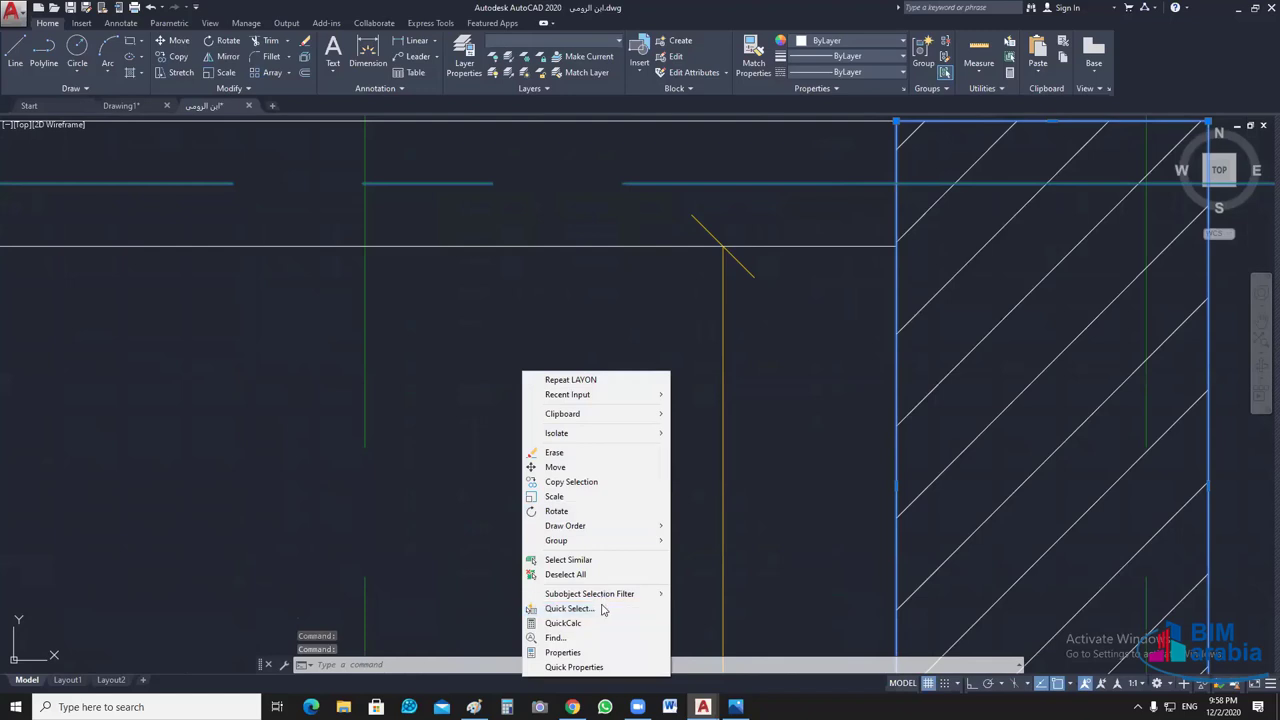
pyautogui.click(606, 561)
pyautogui.rightClick(591, 377)
pyautogui.moveTo(625, 439)
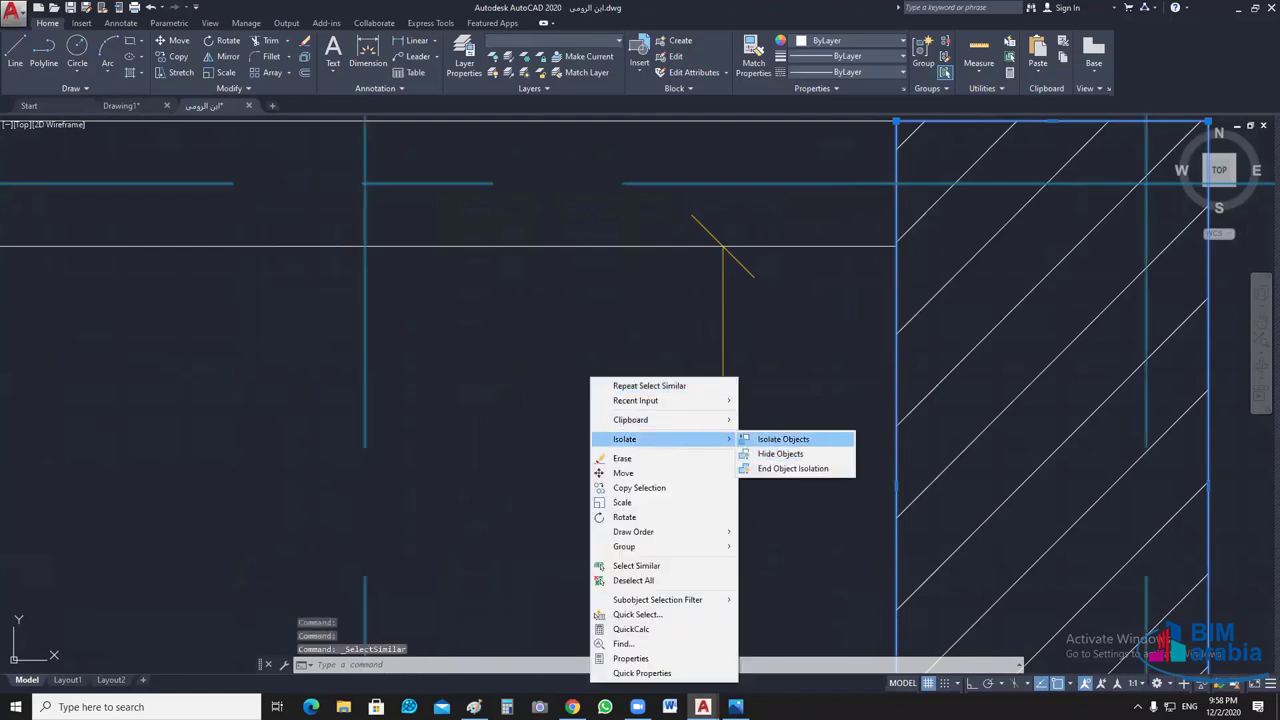
pyautogui.click(771, 440)
pyautogui.scroll(-2, 771, 428)
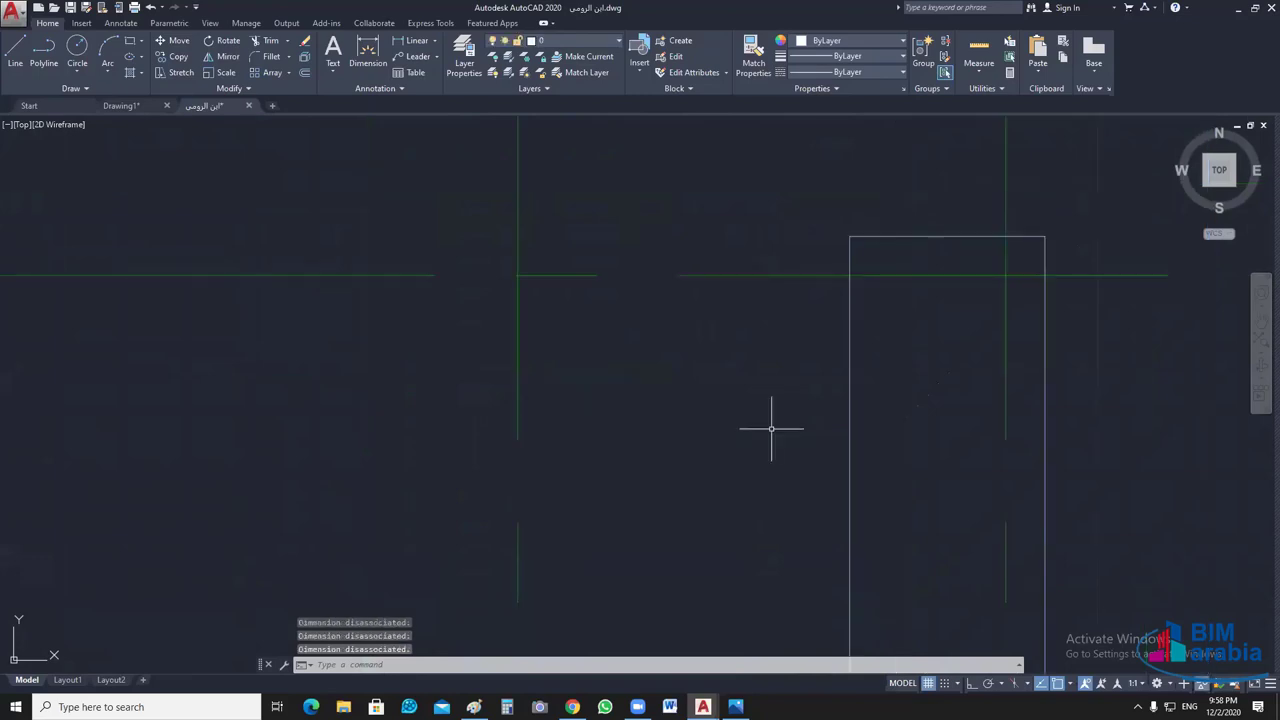
pyautogui.scroll(-3, 771, 428)
pyautogui.scroll(-2, 889, 330)
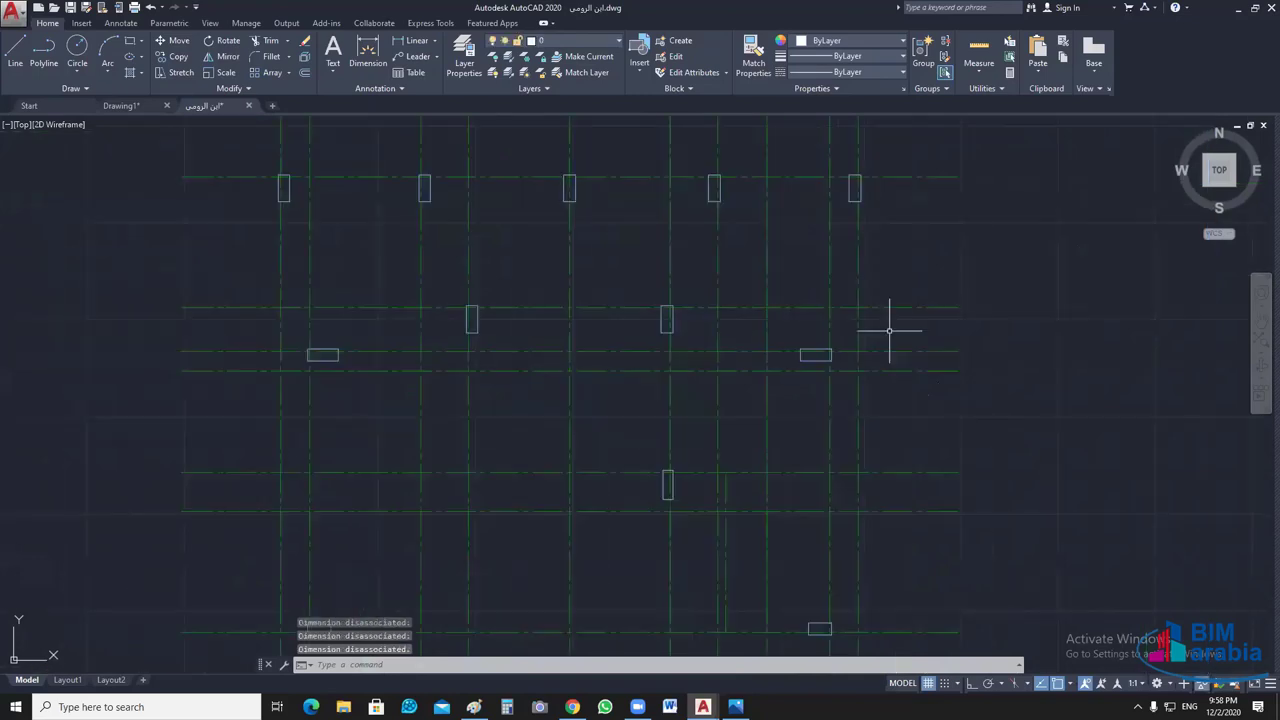
pyautogui.middleClick(948, 391)
pyautogui.middleClick(948, 391)
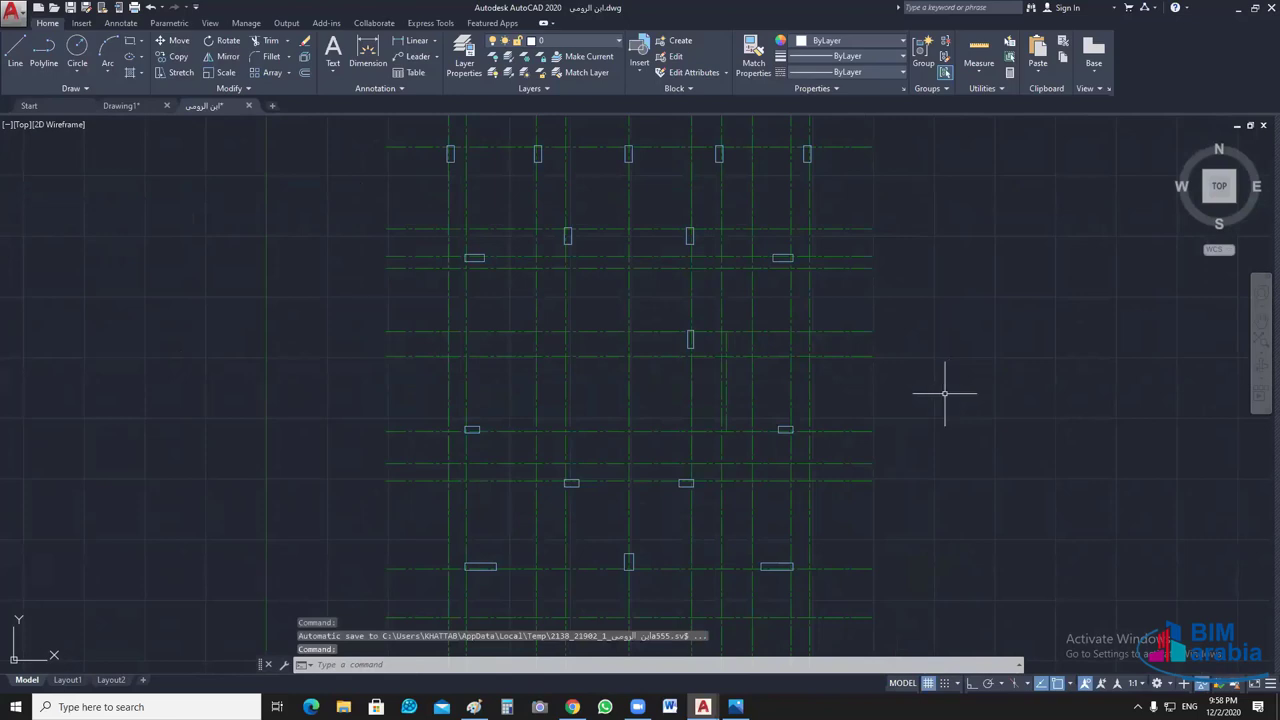
pyautogui.scroll(5, 944, 393)
pyautogui.scroll(2, 909, 449)
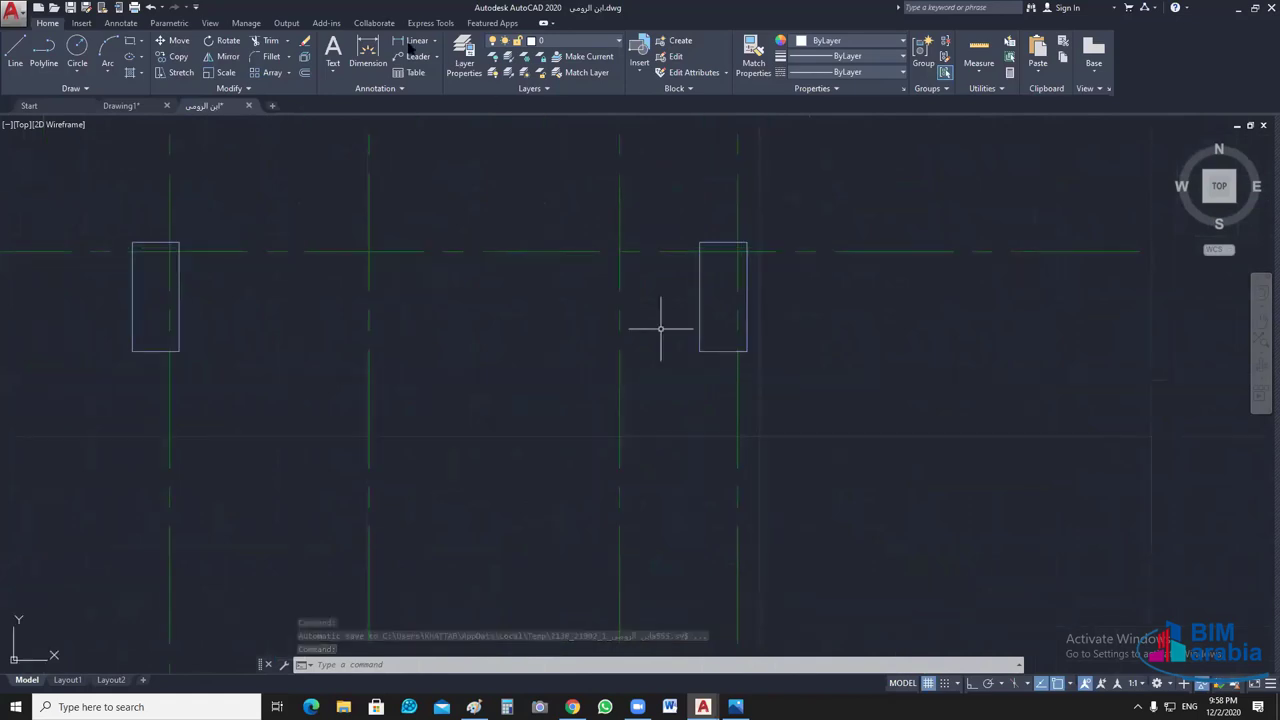
# - Dimension the first column with DLI: 0.30 wide and 0.70 deep
pyautogui.scroll(-4, 663, 331)
pyautogui.write('dli')
pyautogui.press('Return')
pyautogui.scroll(4, 764, 301)
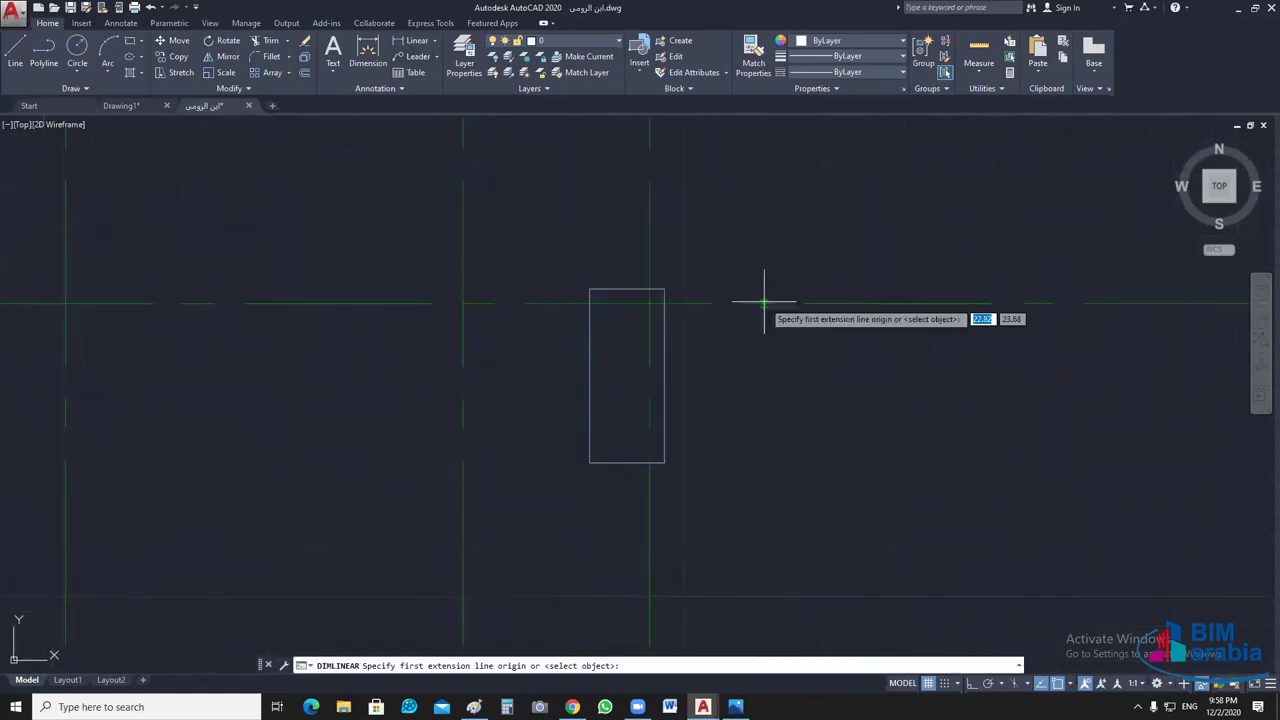
pyautogui.click(583, 285)
pyautogui.click(665, 290)
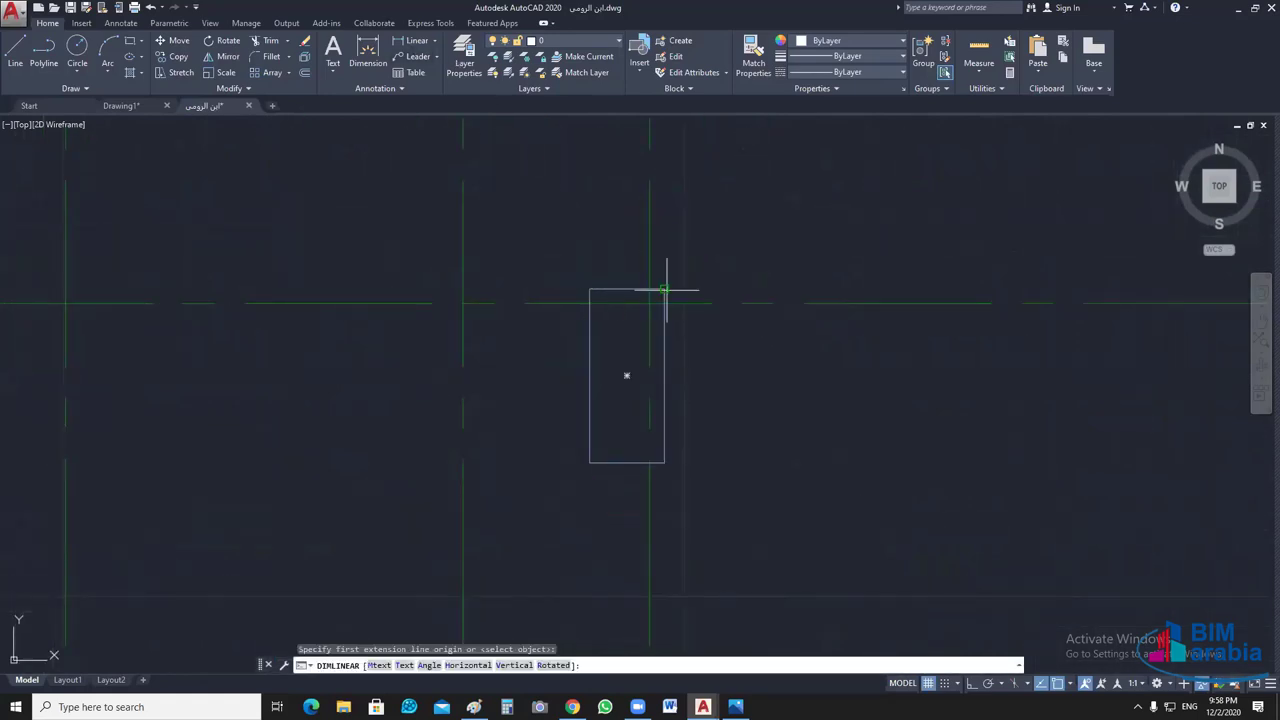
pyautogui.click(663, 267)
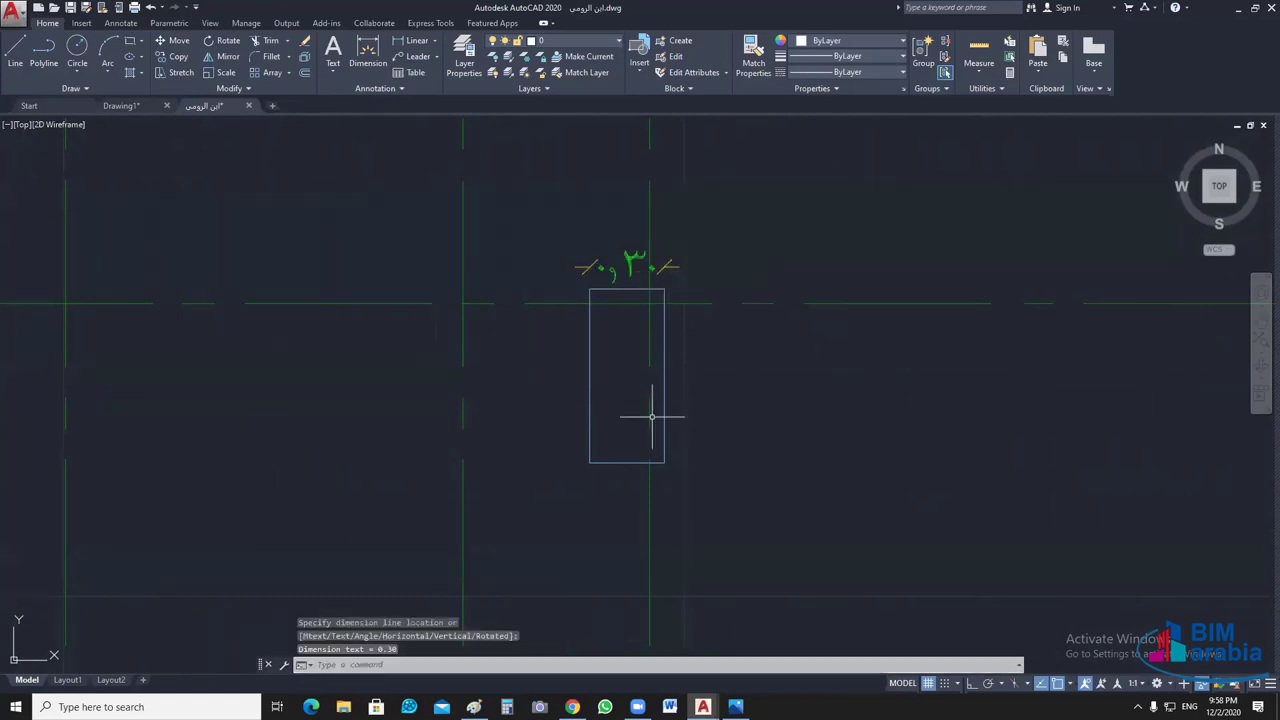
pyautogui.press('Return')
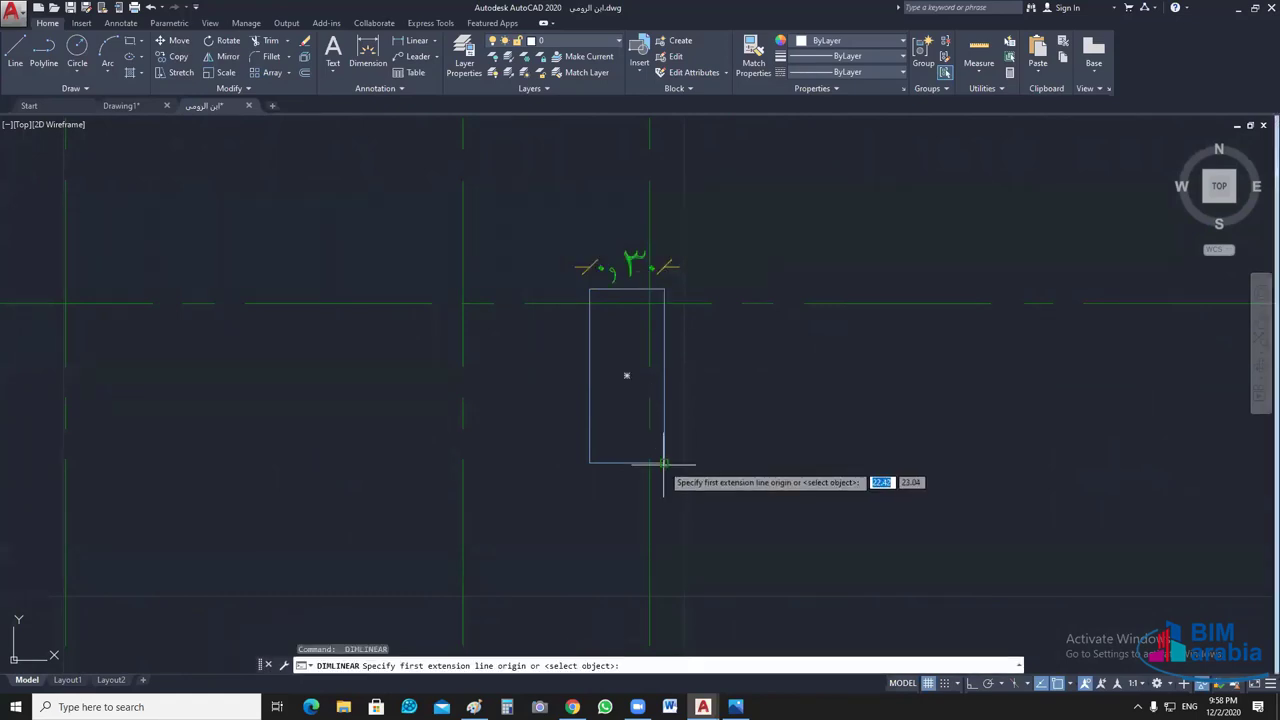
pyautogui.click(663, 463)
pyautogui.click(663, 290)
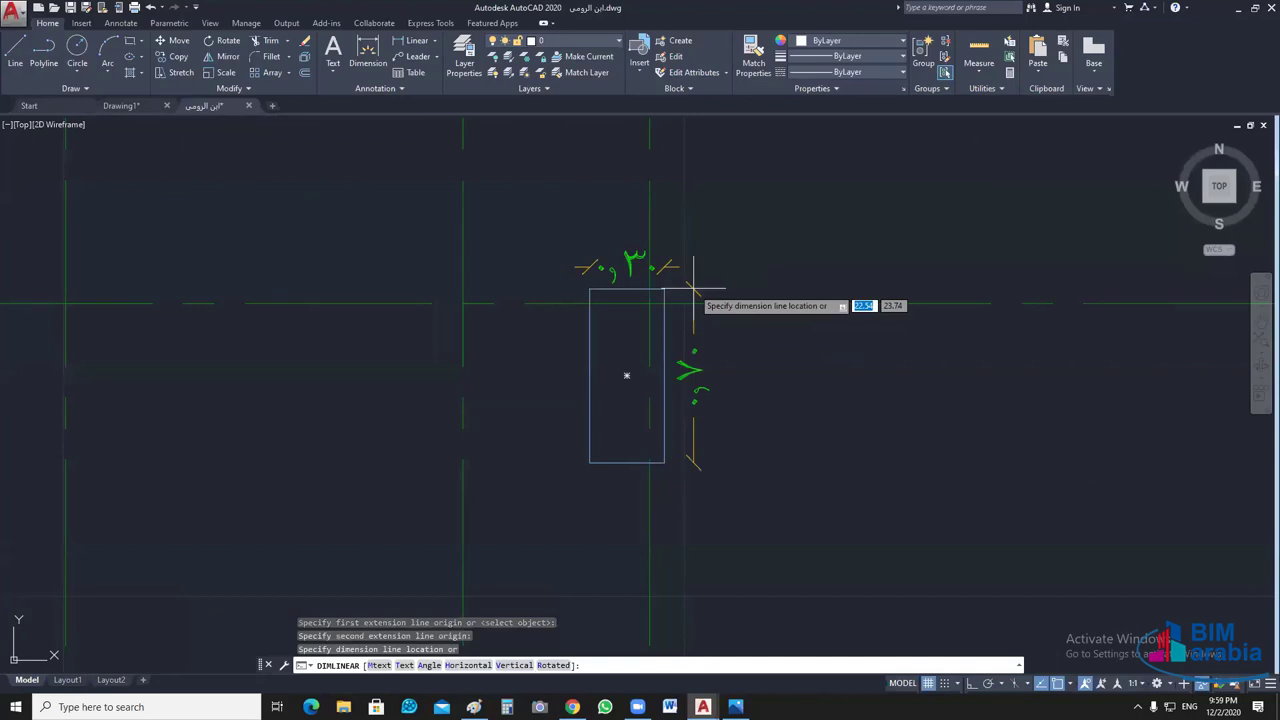
pyautogui.click(693, 290)
# - Pan to the wide column and dimension its 0.80 width
pyautogui.scroll(-2, 466, 385)
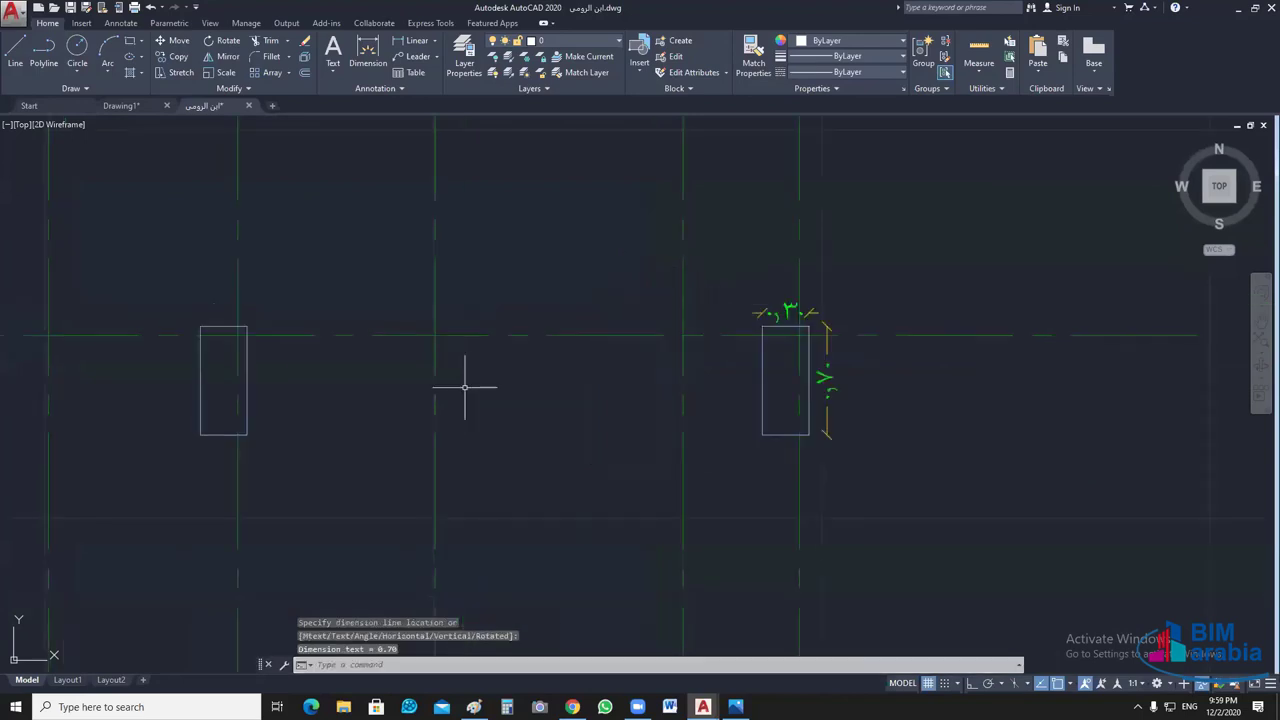
pyautogui.scroll(-2, 600, 395)
pyautogui.moveTo(723, 403); pyautogui.dragTo(985, 312, button='middle')
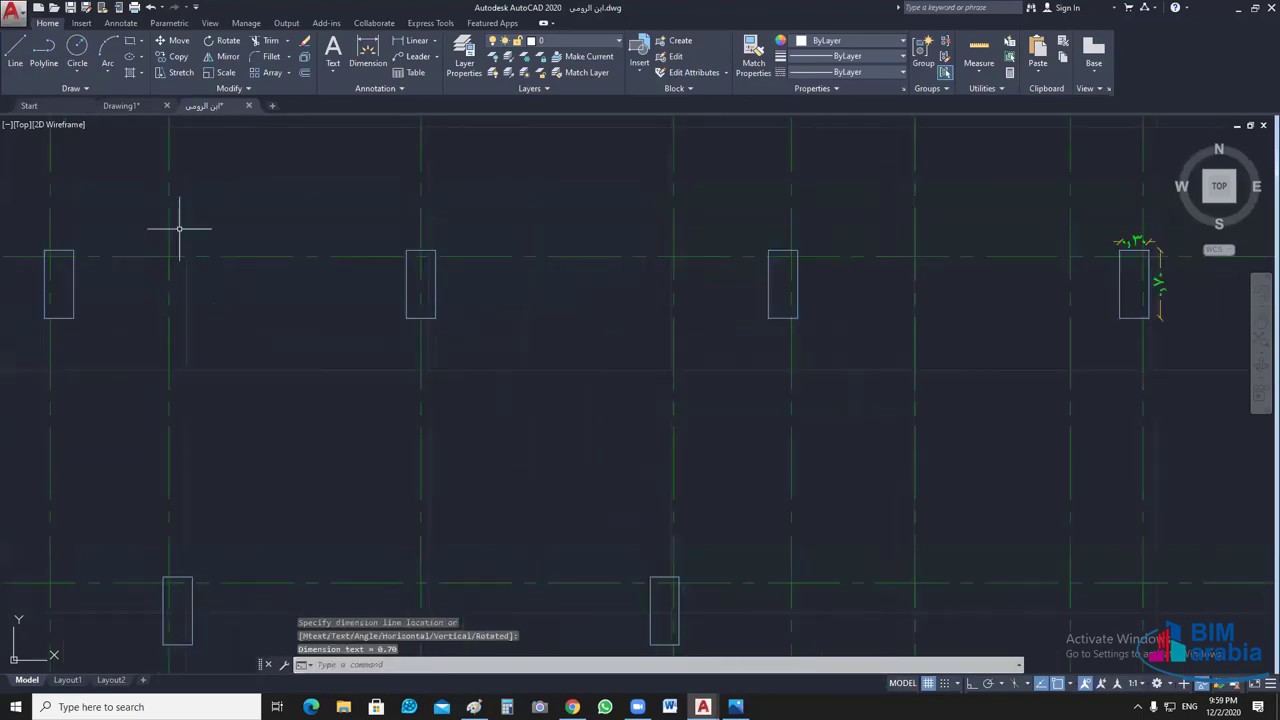
pyautogui.scroll(-4, 431, 286)
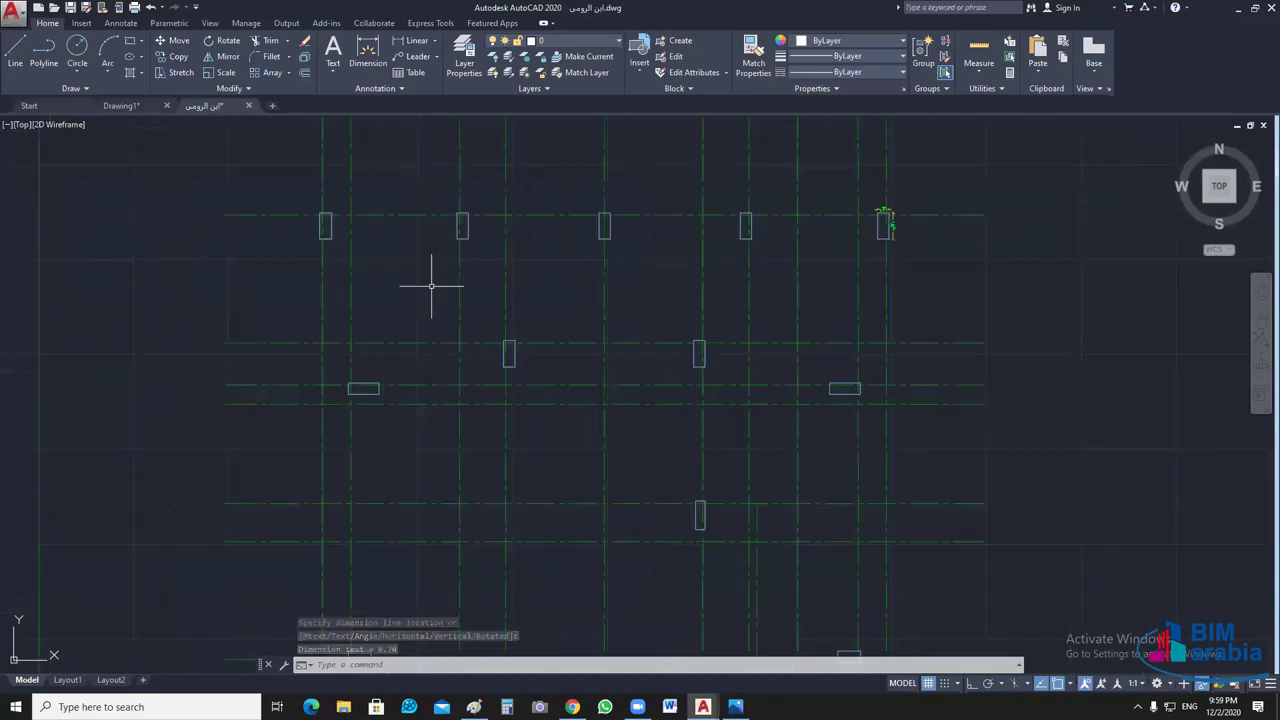
pyautogui.scroll(4, 803, 357)
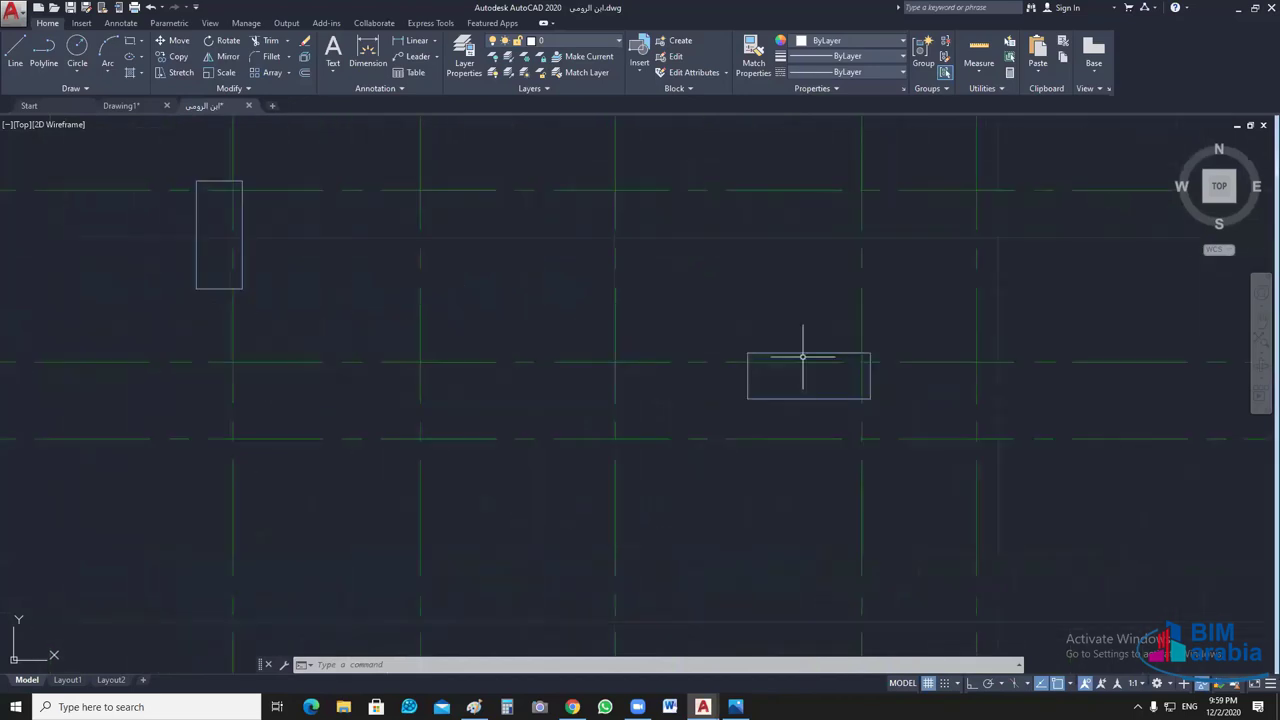
pyautogui.press('Return')
pyautogui.click(748, 354)
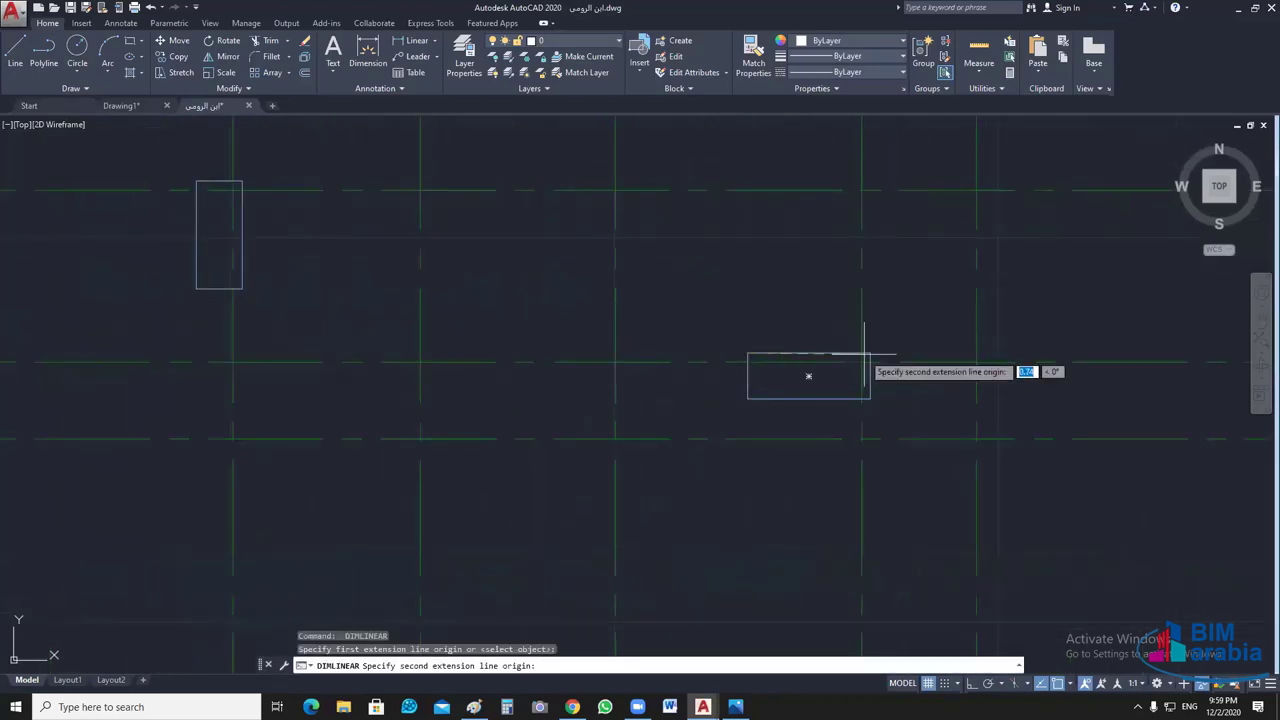
pyautogui.click(870, 354)
pyautogui.click(876, 323)
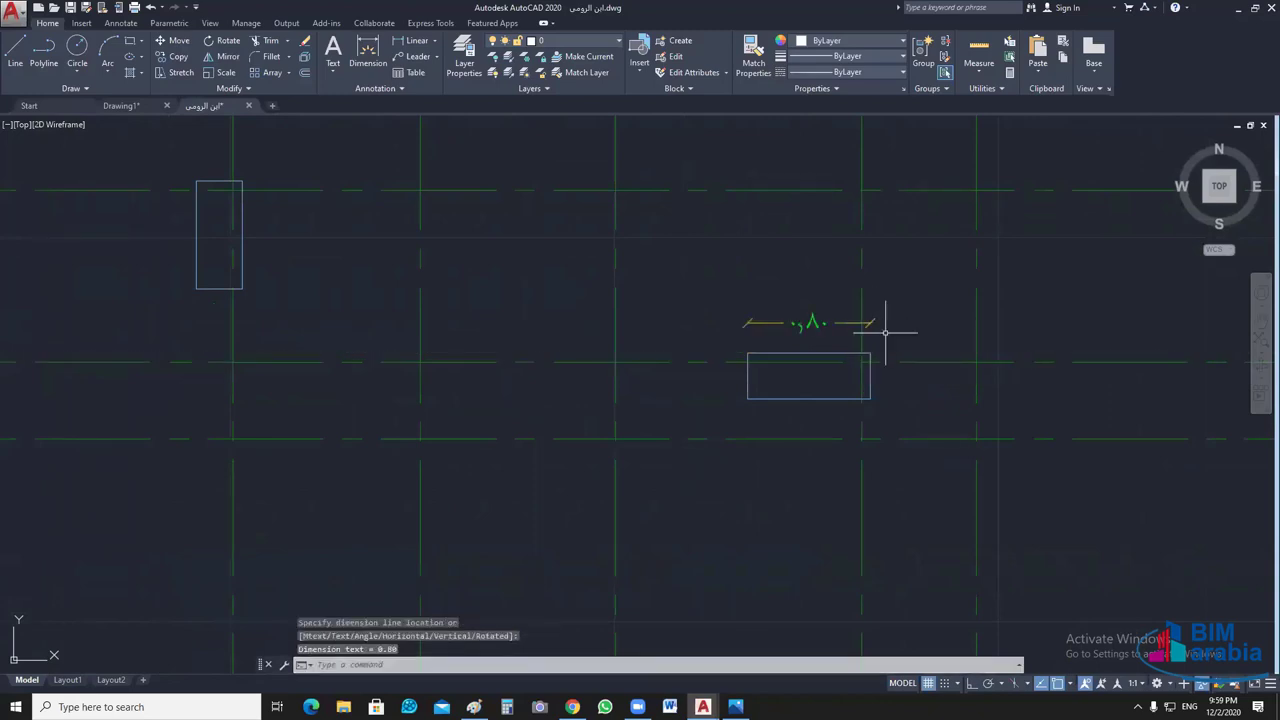
# - Add the 0.75 depth and 0.60 width dimensions to two more columns
pyautogui.scroll(-4, 885, 331)
pyautogui.scroll(2, 680, 366)
pyautogui.scroll(2, 605, 370)
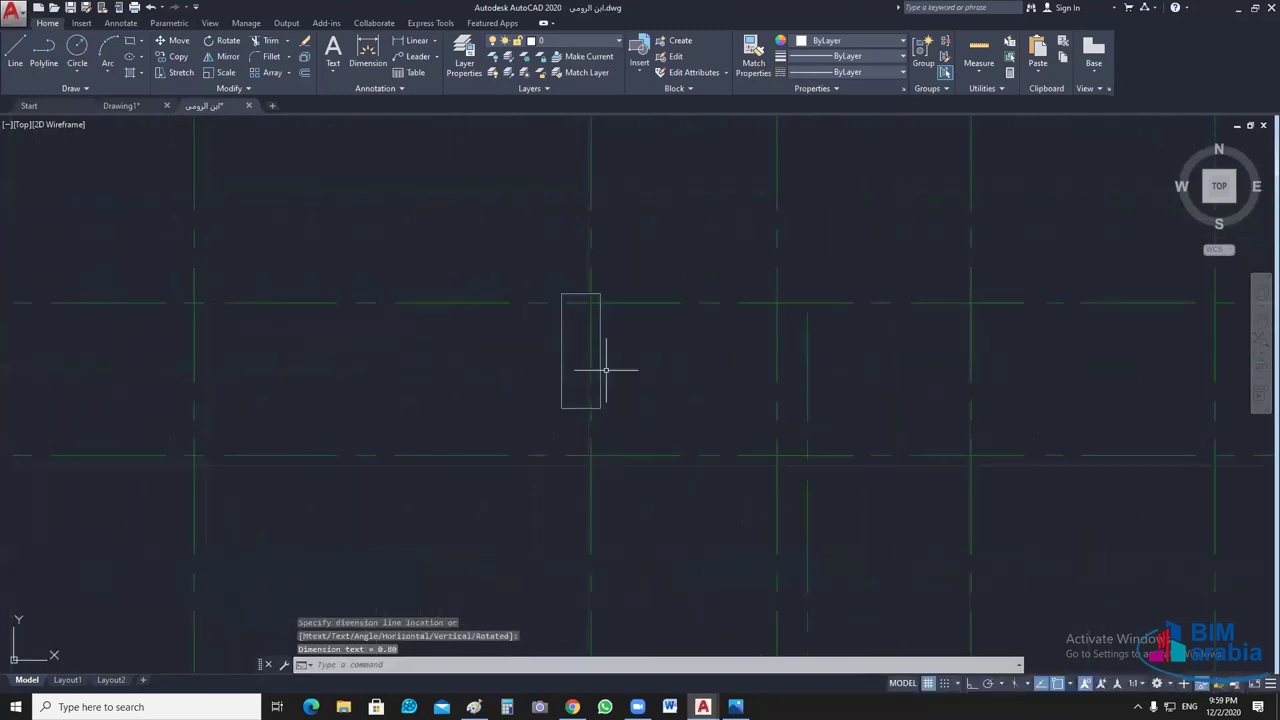
pyautogui.press('Return')
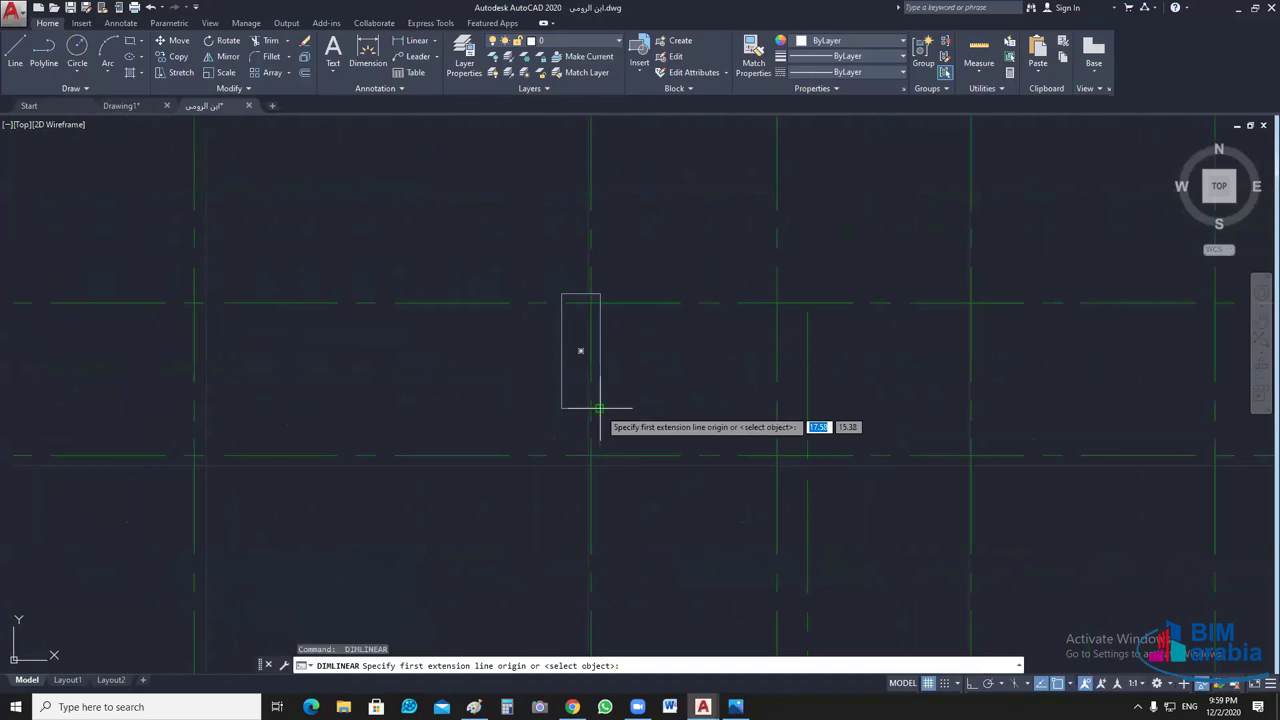
pyautogui.click(599, 408)
pyautogui.click(600, 295)
pyautogui.click(622, 299)
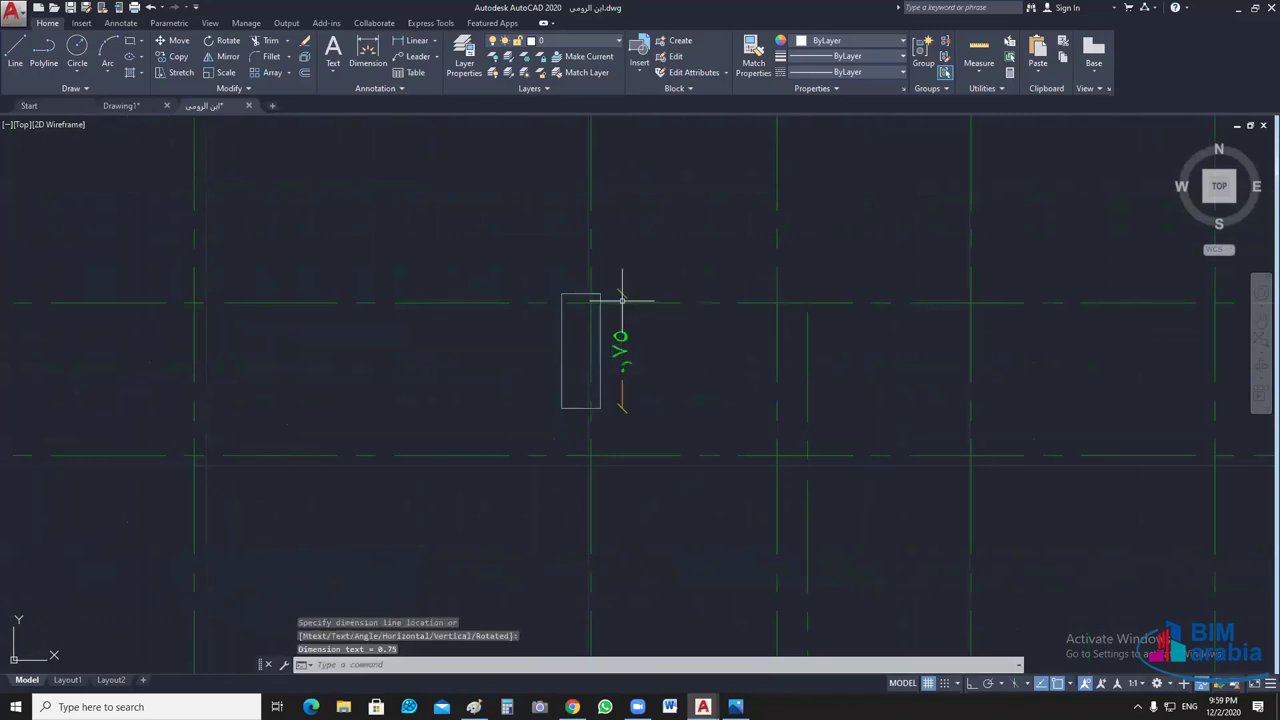
pyautogui.scroll(-3, 622, 299)
pyautogui.scroll(4, 778, 511)
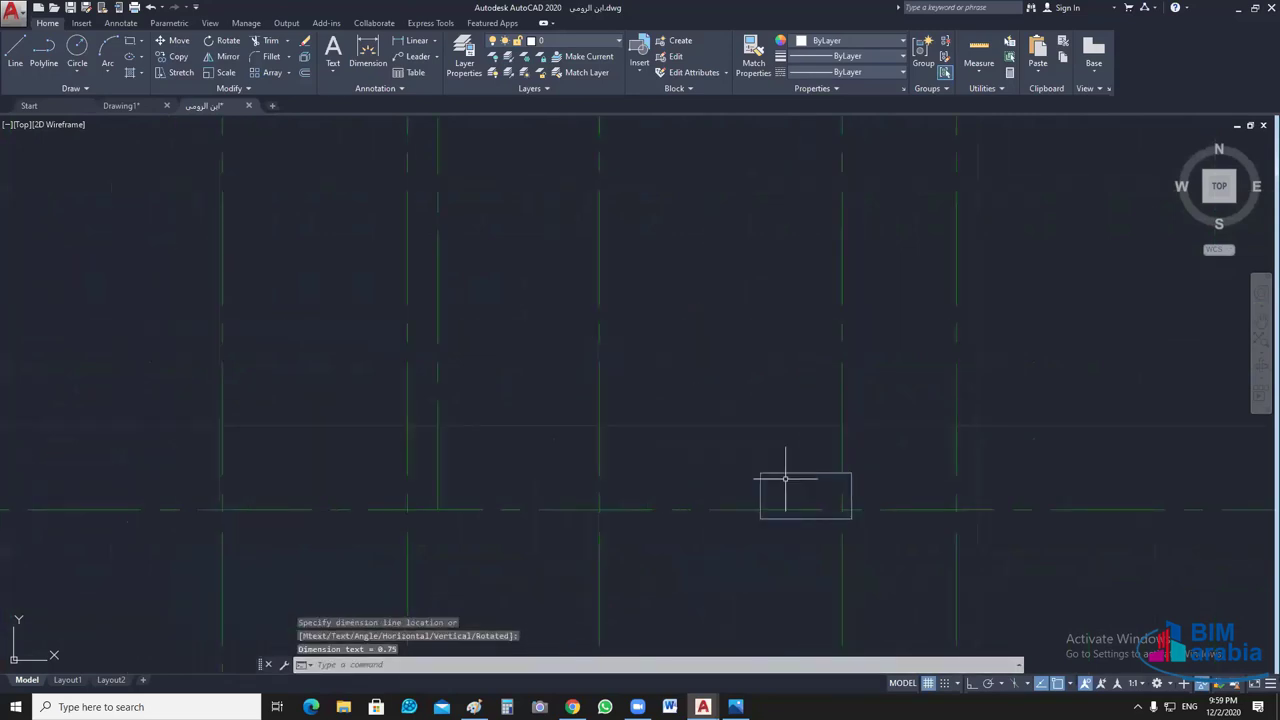
pyautogui.press('Return')
pyautogui.click(760, 474)
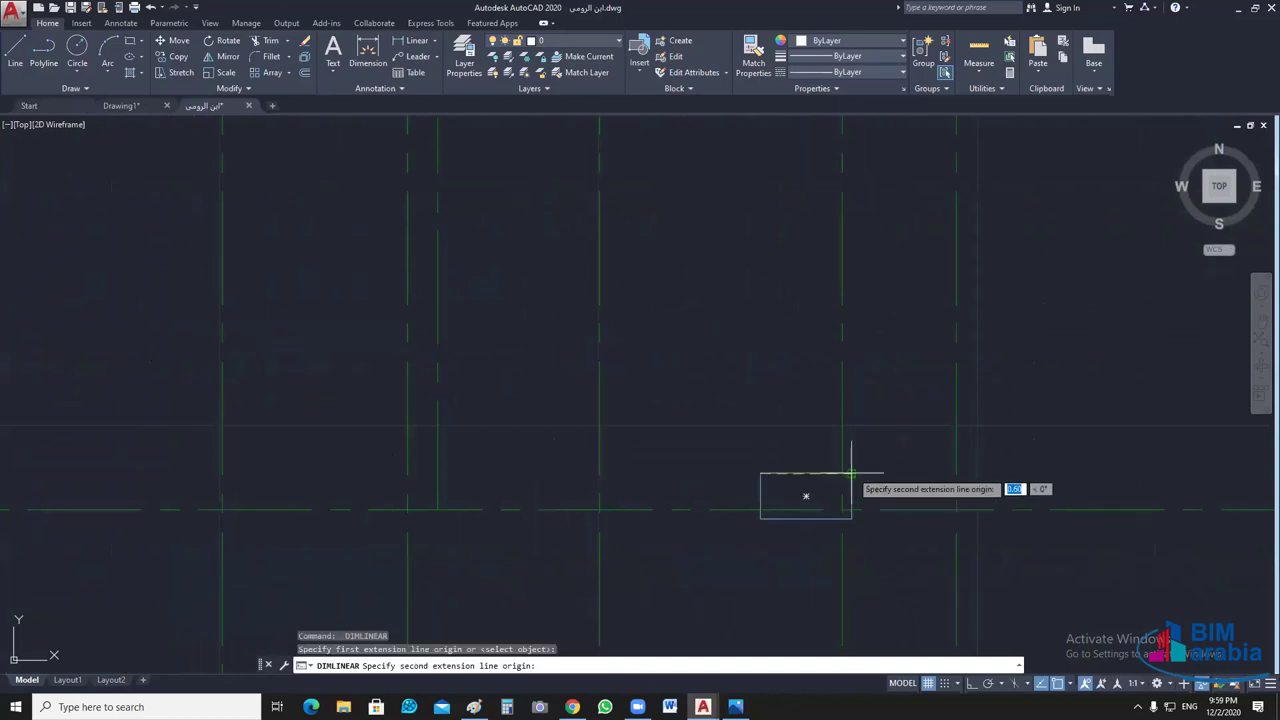
pyautogui.click(851, 474)
pyautogui.click(848, 443)
# - Add a vertical dimension along another column's left side and recentre the grid
pyautogui.scroll(4, 805, 512)
pyautogui.press('Return')
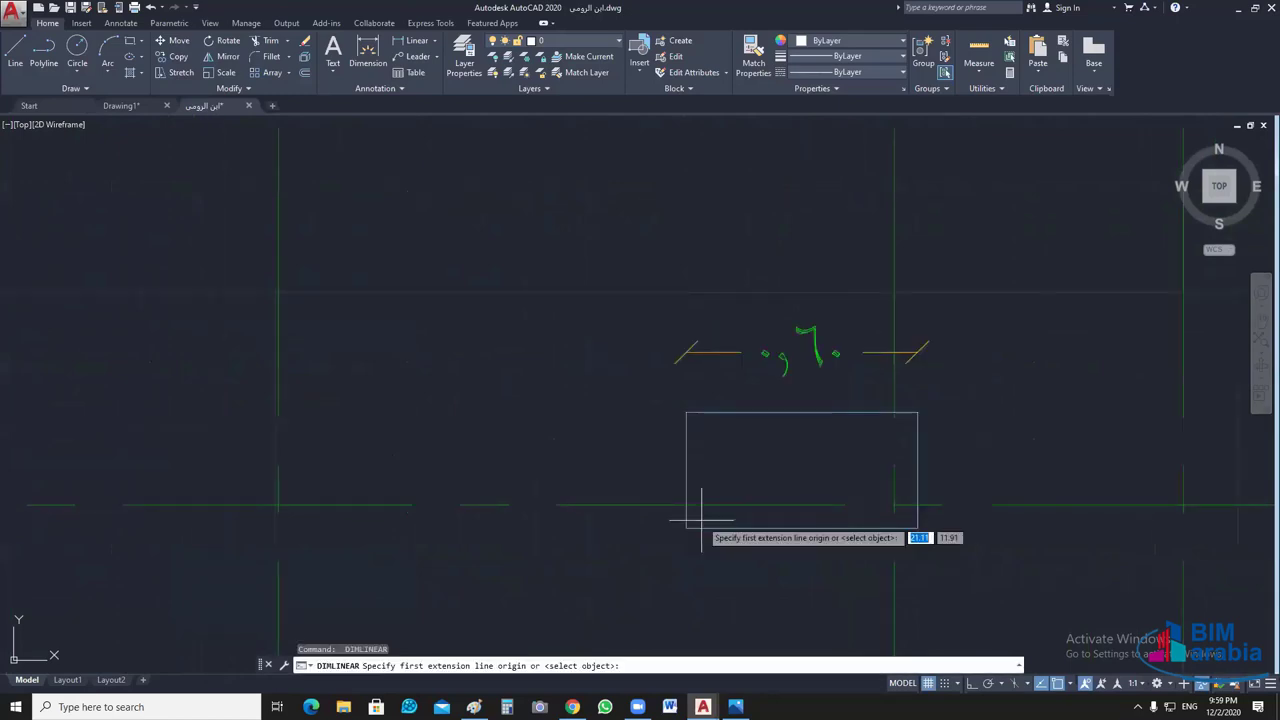
pyautogui.click(686, 528)
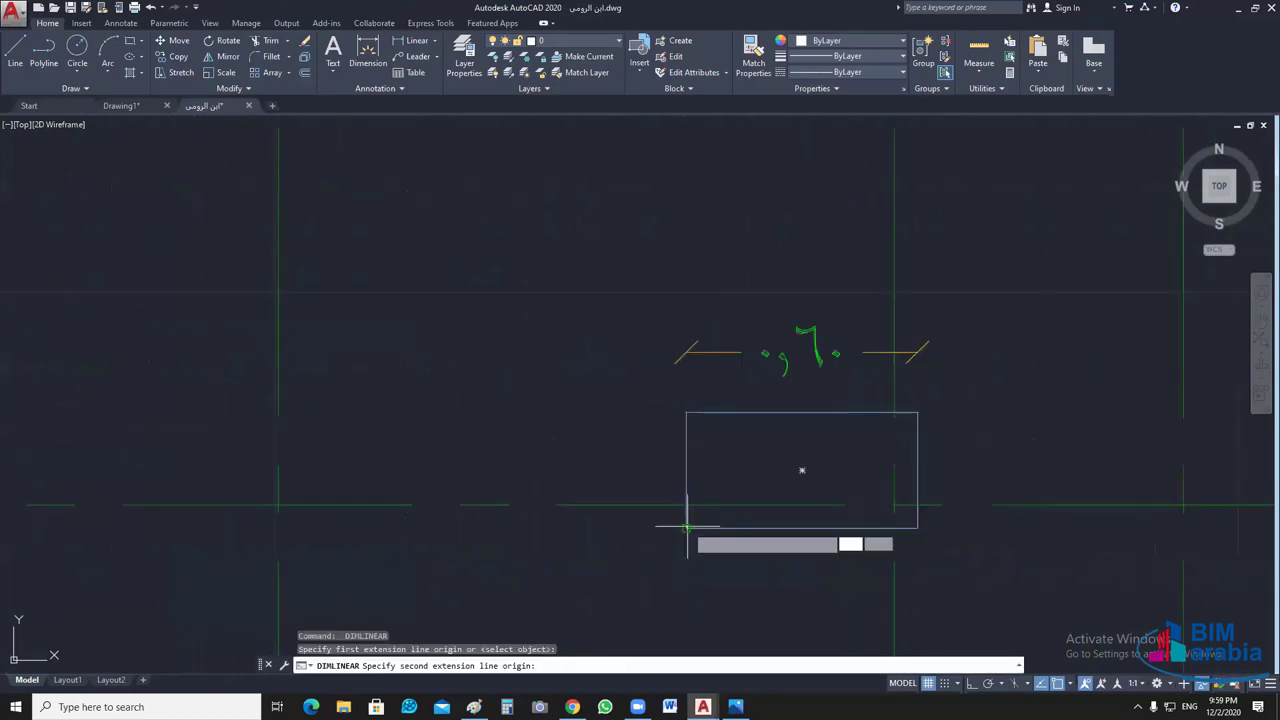
pyautogui.click(686, 411)
pyautogui.click(640, 470)
pyautogui.scroll(-8, 718, 420)
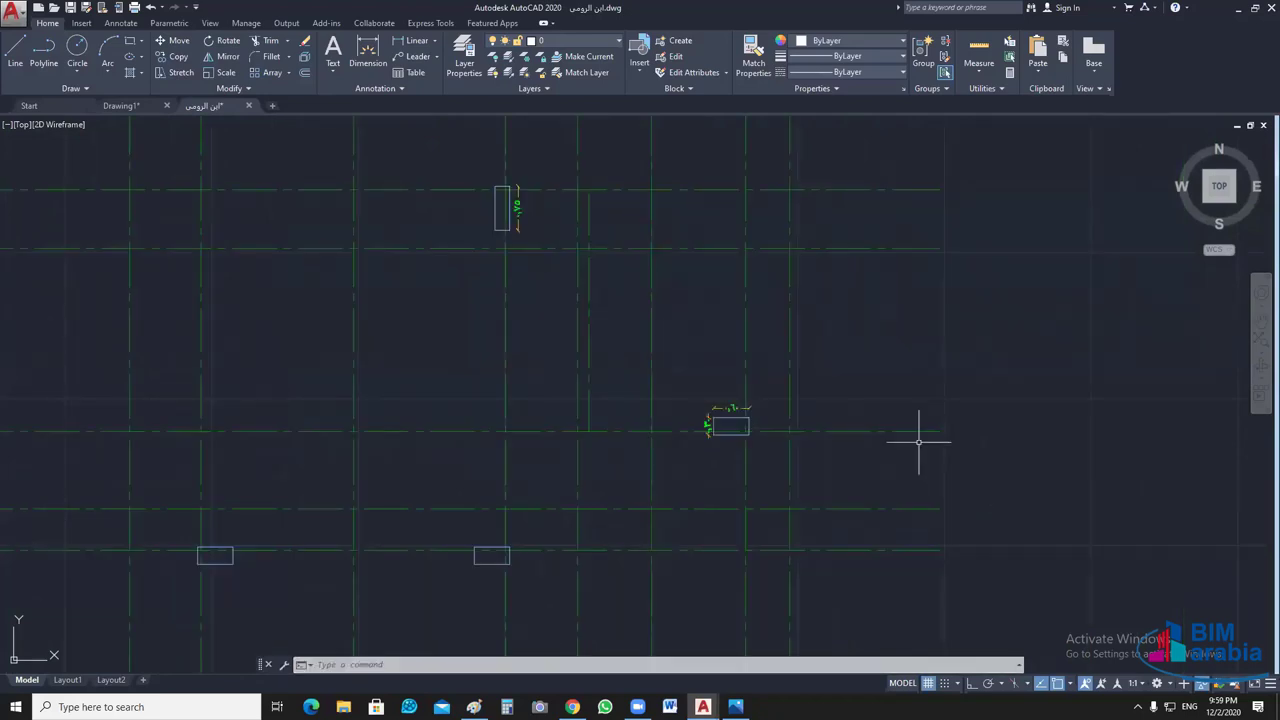
pyautogui.scroll(-5, 900, 432)
pyautogui.scroll(5, 786, 403)
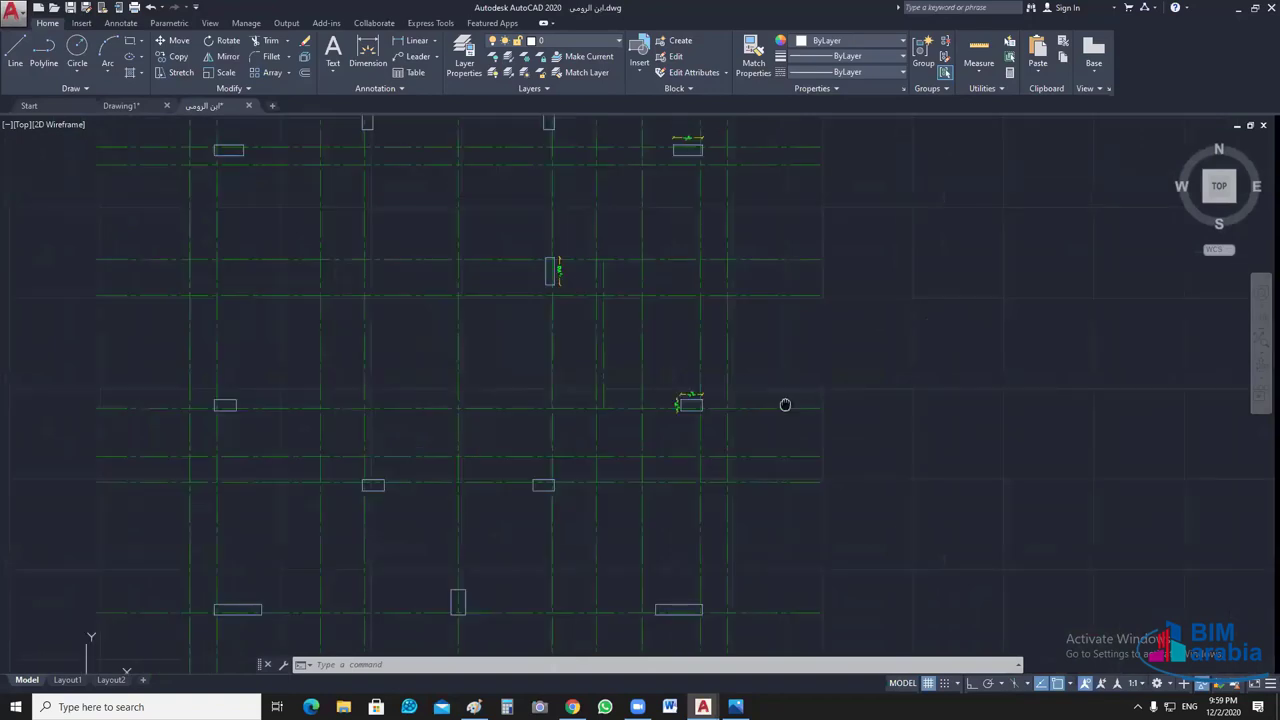
pyautogui.scroll(-3, 800, 395)
pyautogui.moveTo(838, 381); pyautogui.dragTo(863, 391, button='middle')
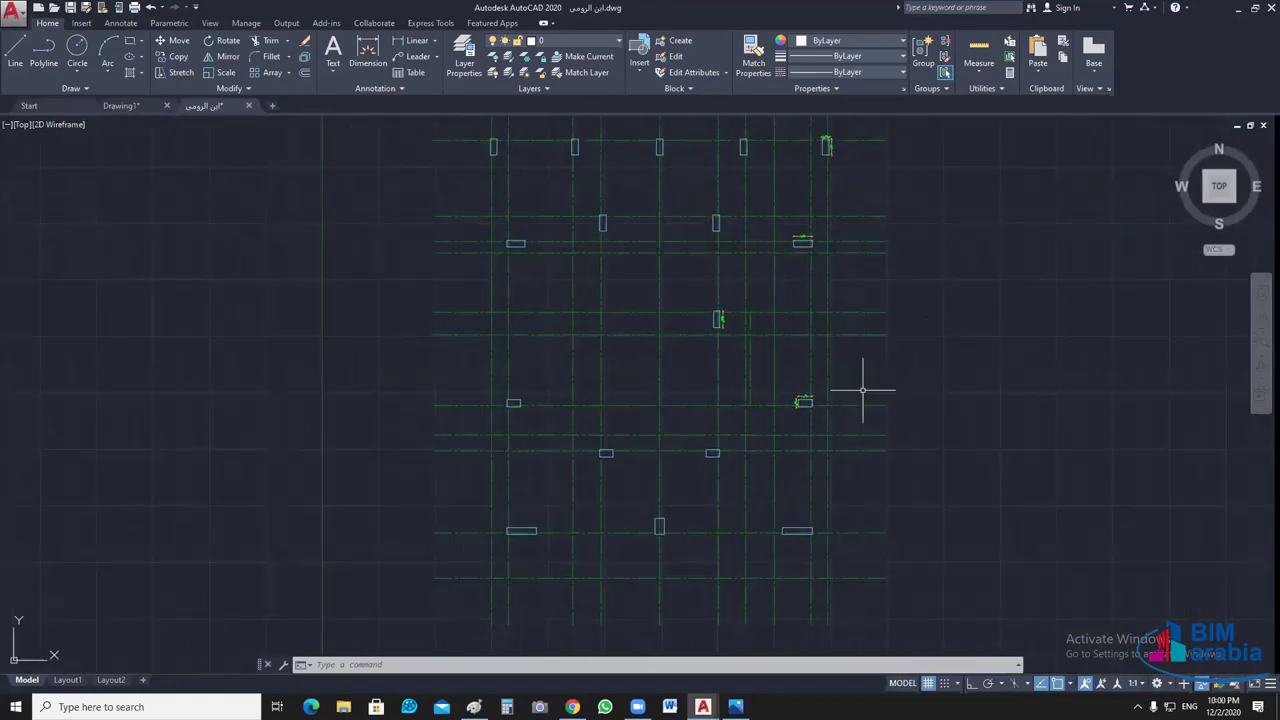